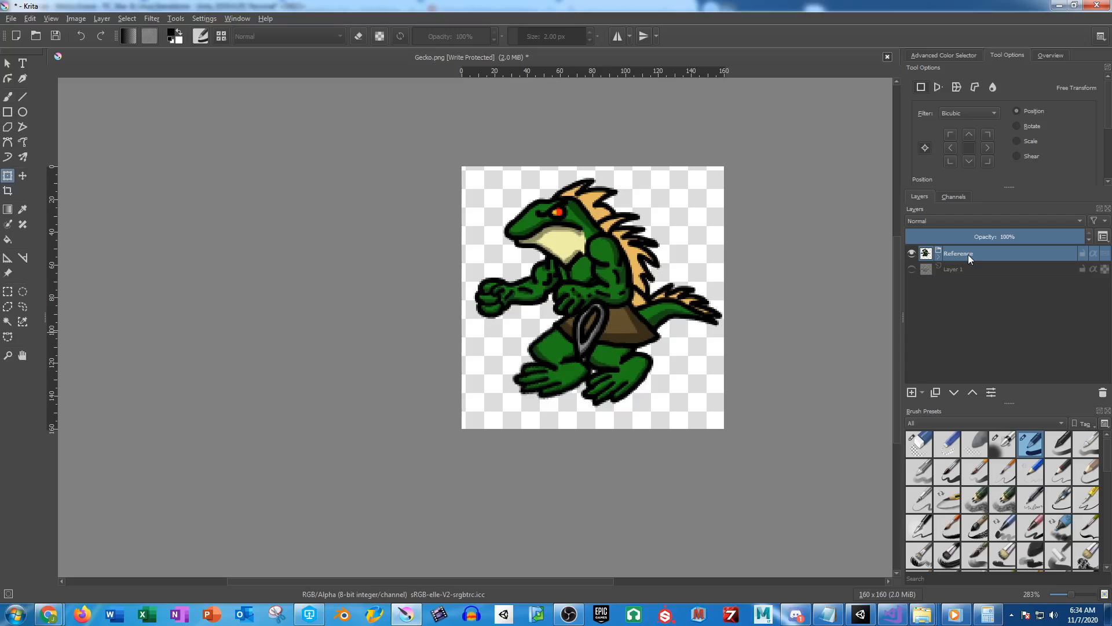
Duplicate the Reference layer group and hide the original Reference group
key("ctrl+j")
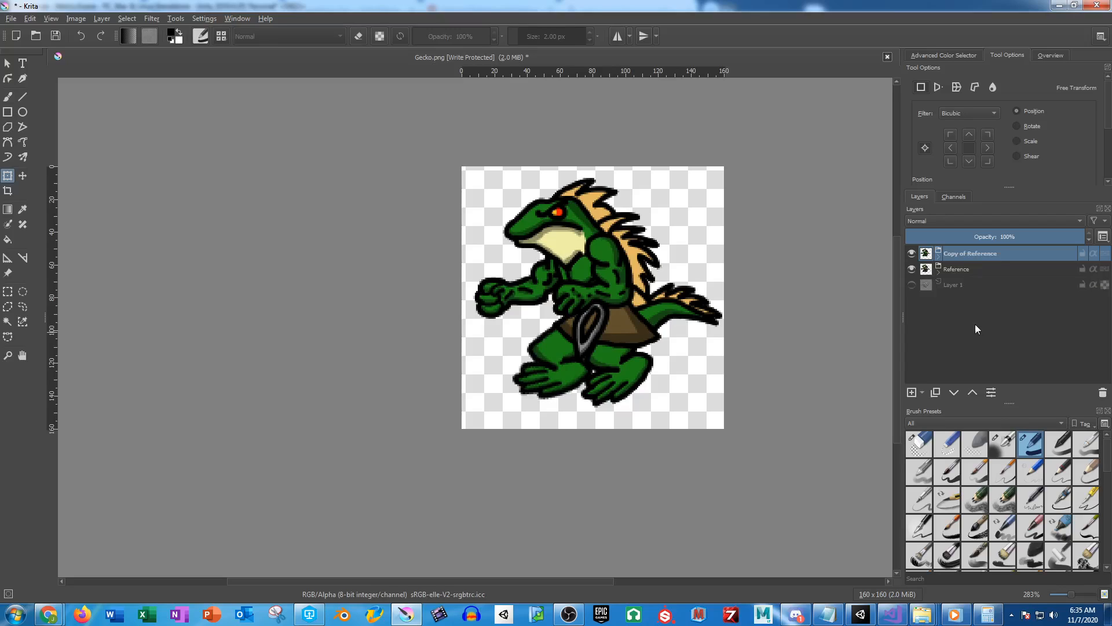
right_click(961, 273)
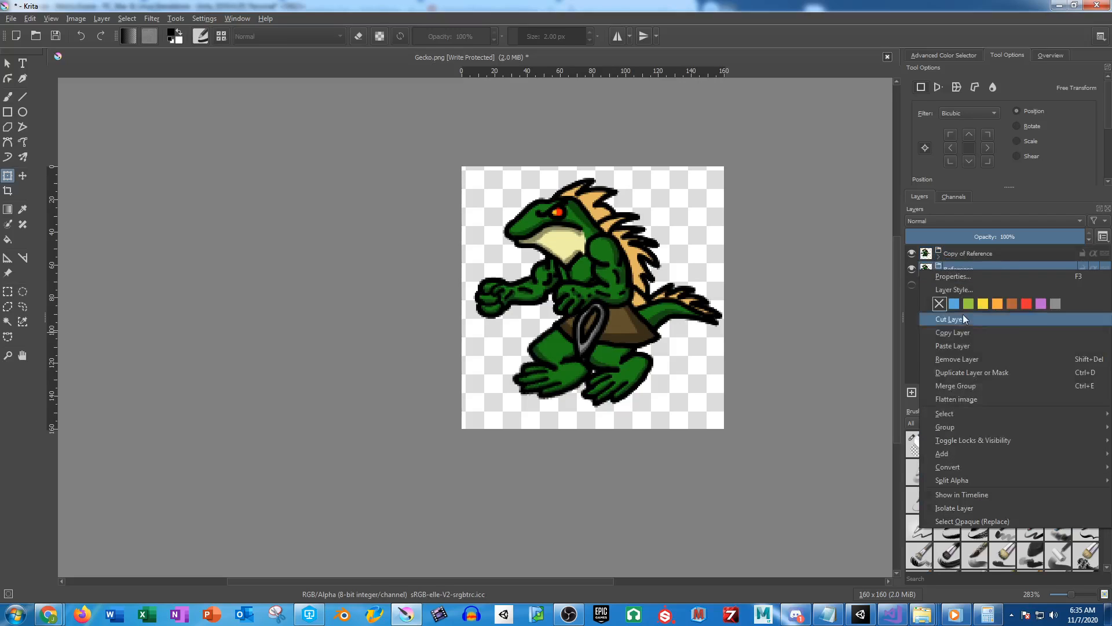
left_click(909, 336)
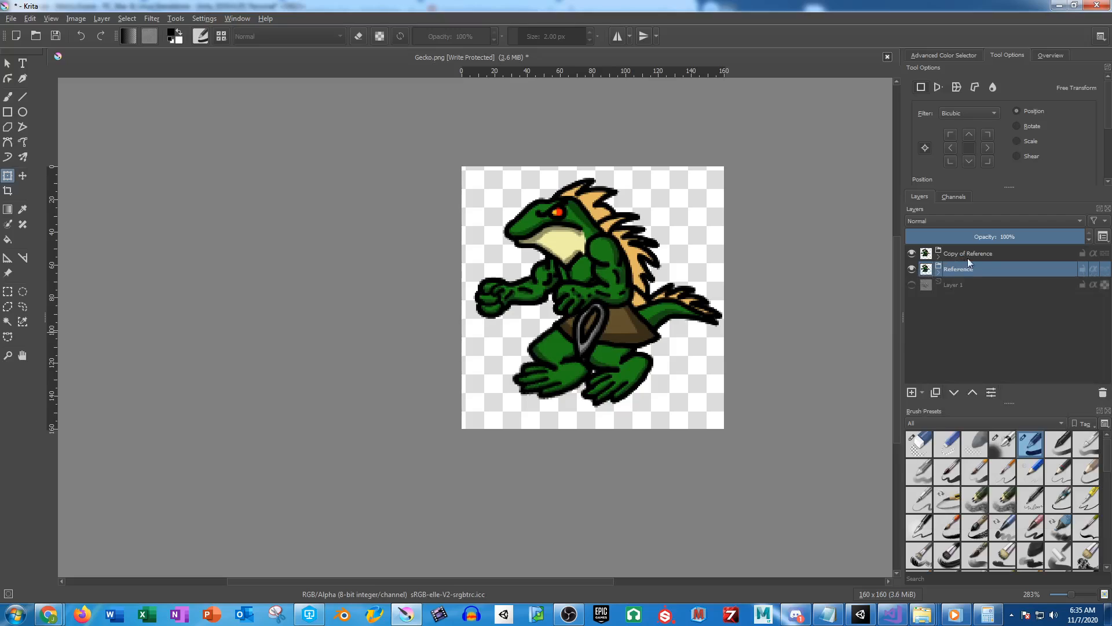
left_click(913, 270)
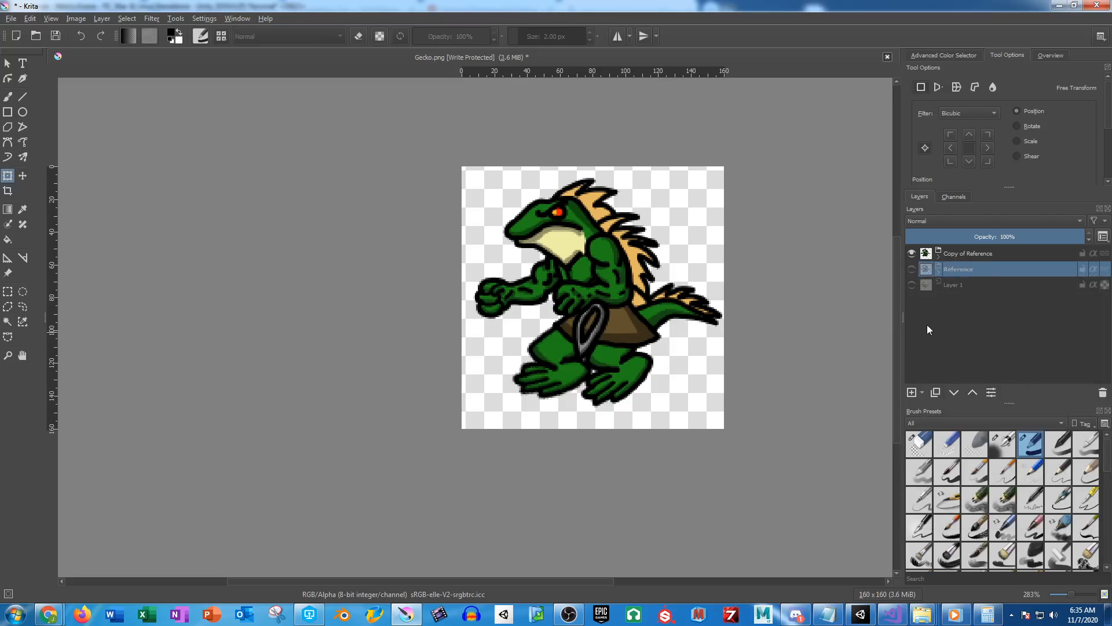
Rename the copy of the Reference group to Walk01
double_click(962, 253)
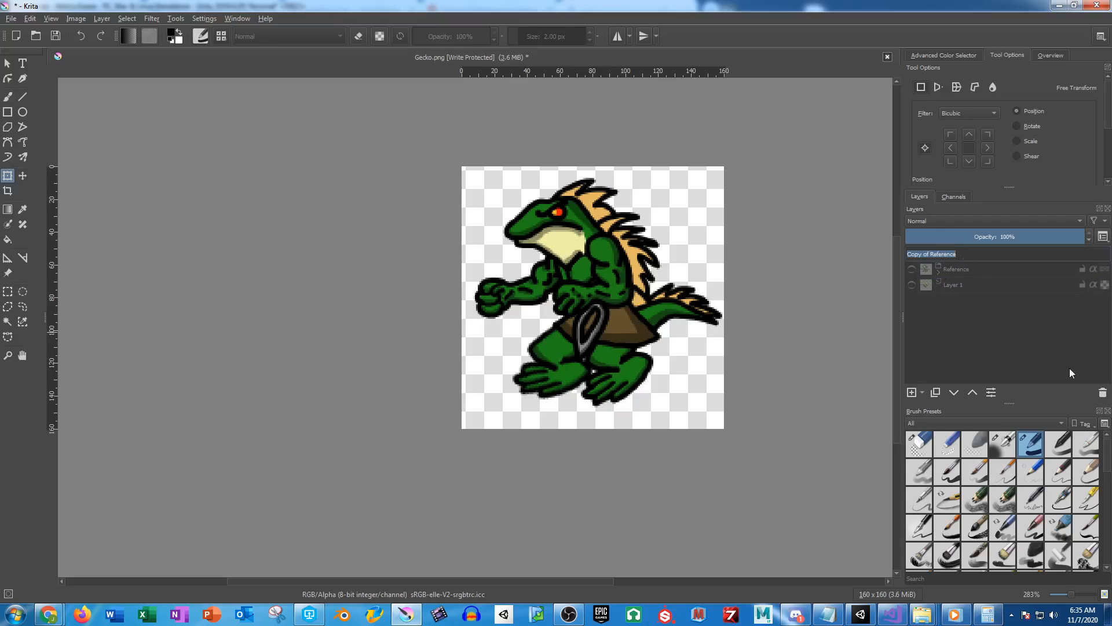
type("Walk01")
key("Return")
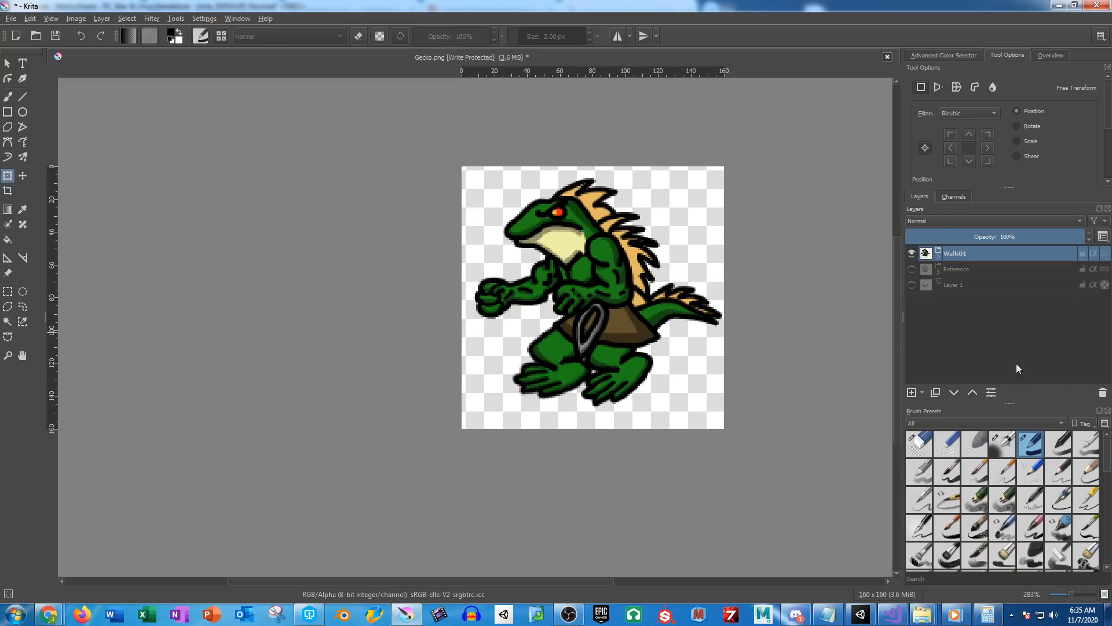
Duplicate the Walk01 group and name the copy Damage01
key("ctrl+j")
double_click(964, 255)
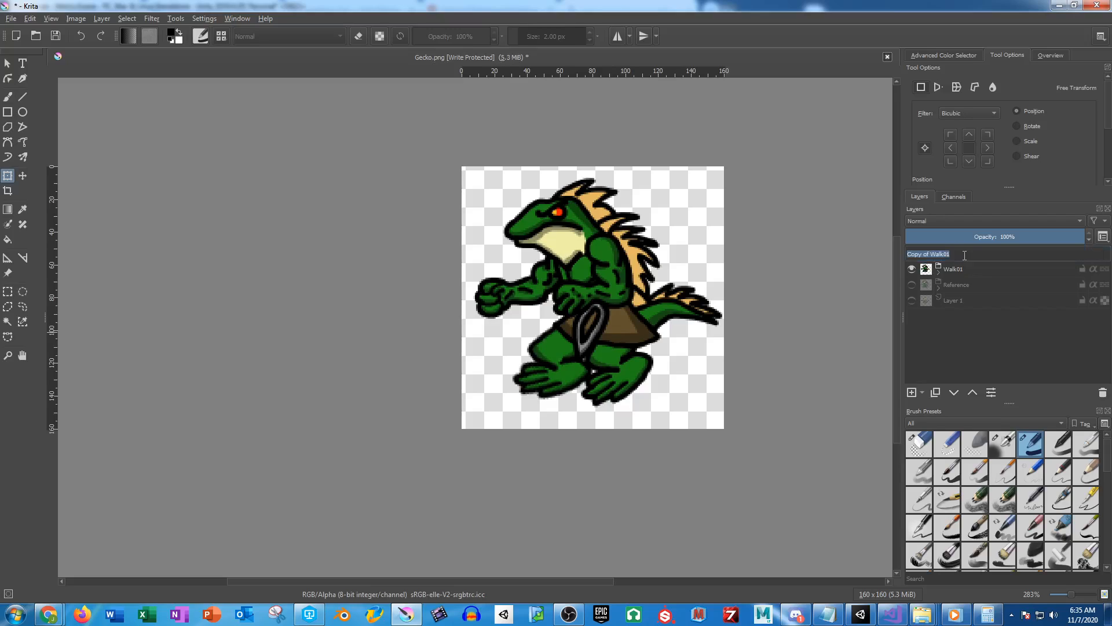
type("Damage01")
key("Return")
Duplicate the Damage01 group and name the copy Death01
key("ctrl+j")
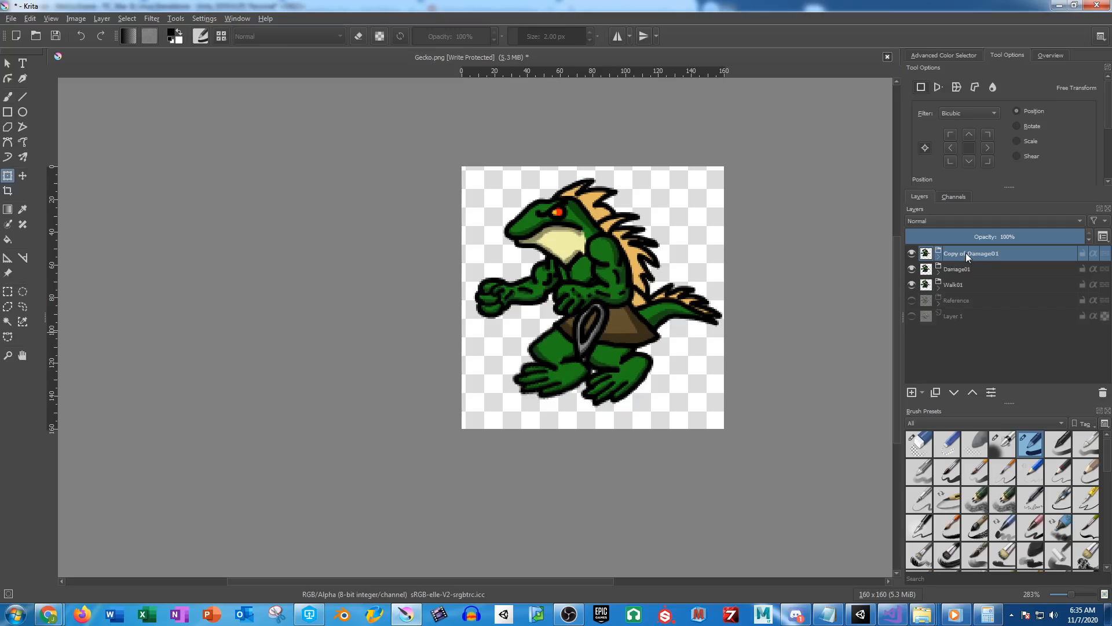
double_click(965, 253)
type("Death")
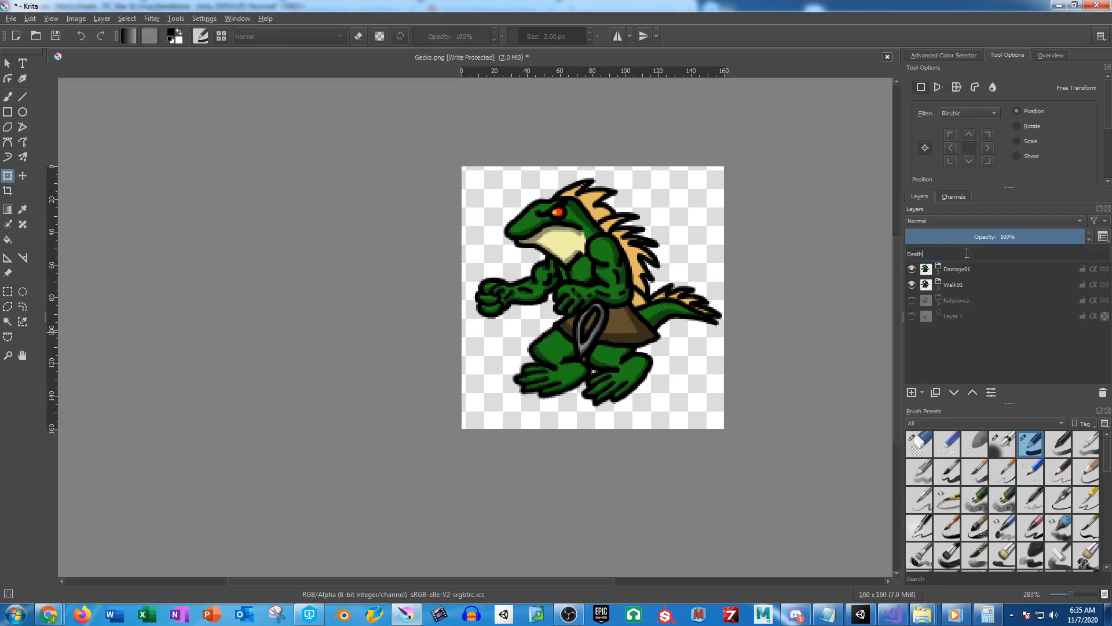
type("01")
key("Return")
Duplicate the Death01 group and name the copy Idle01
key("ctrl+j")
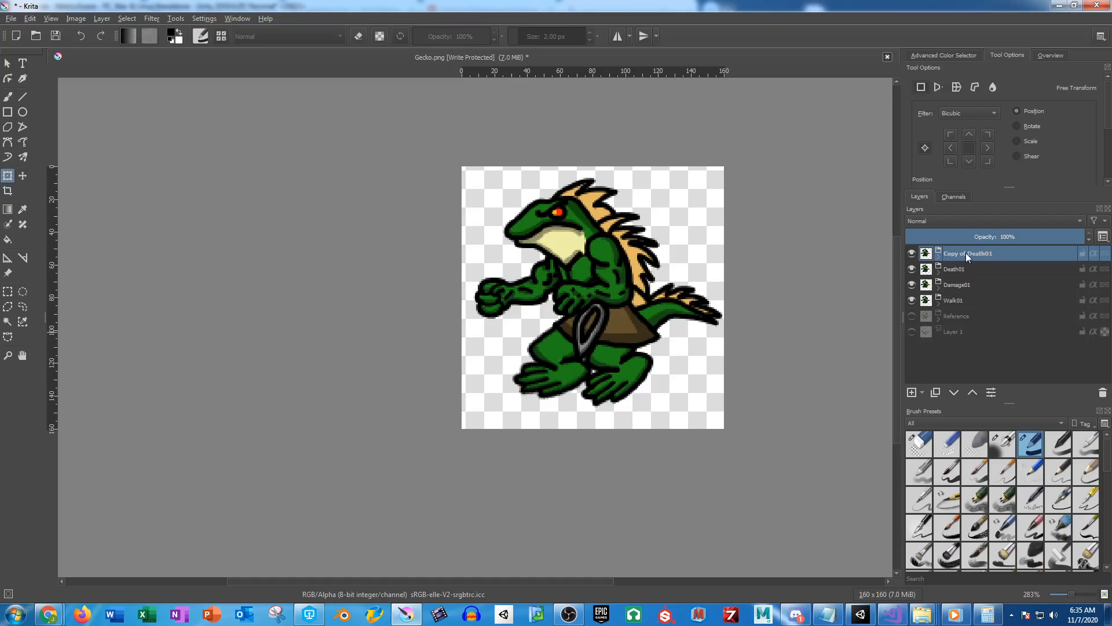
double_click(966, 252)
type("Idle01")
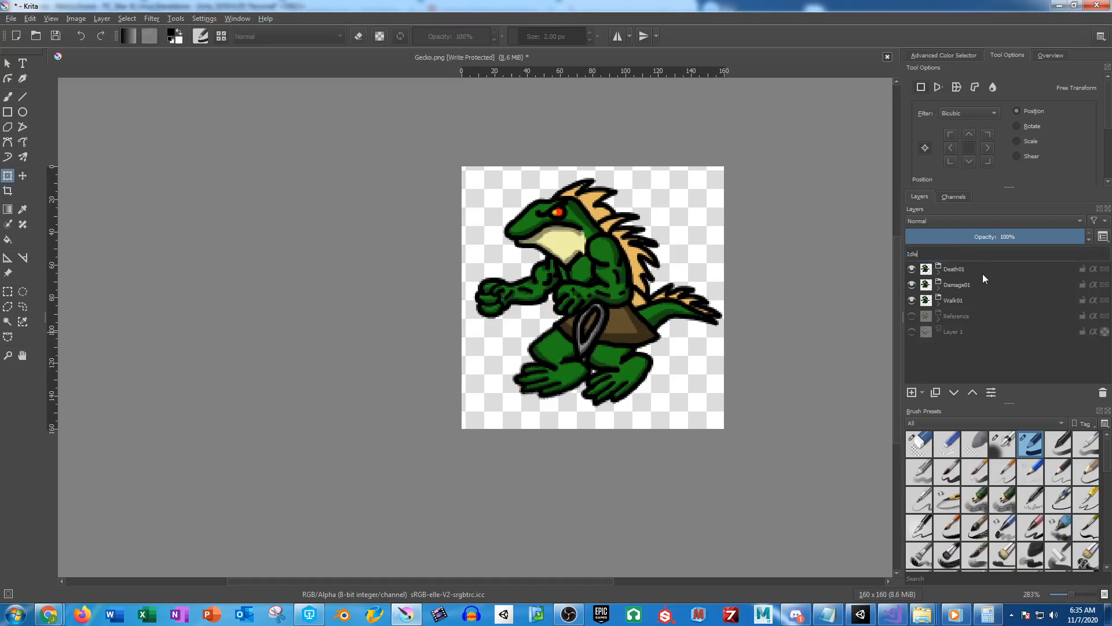
key("Return")
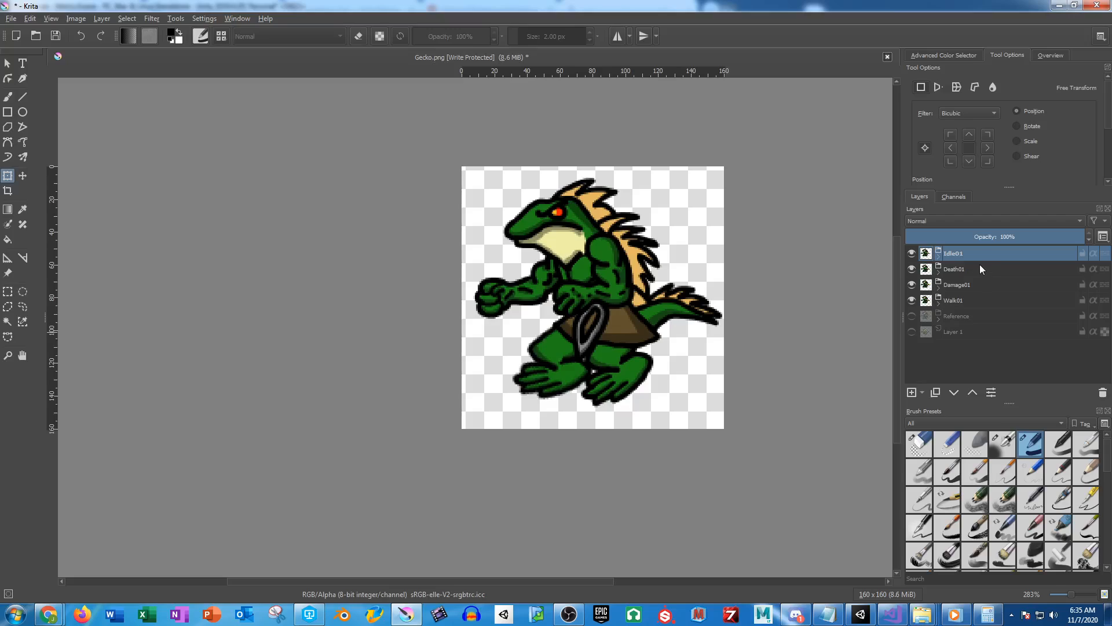
Duplicate the Idle01 group and name the copy Attack01
key("ctrl+j")
double_click(970, 253)
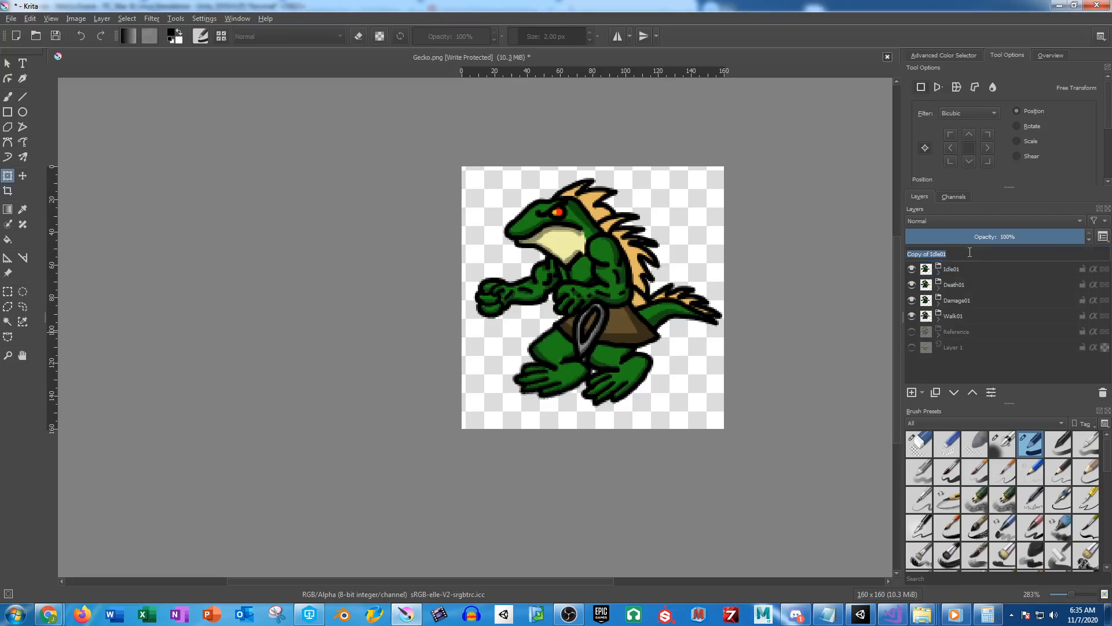
type("Attack01")
key("Return")
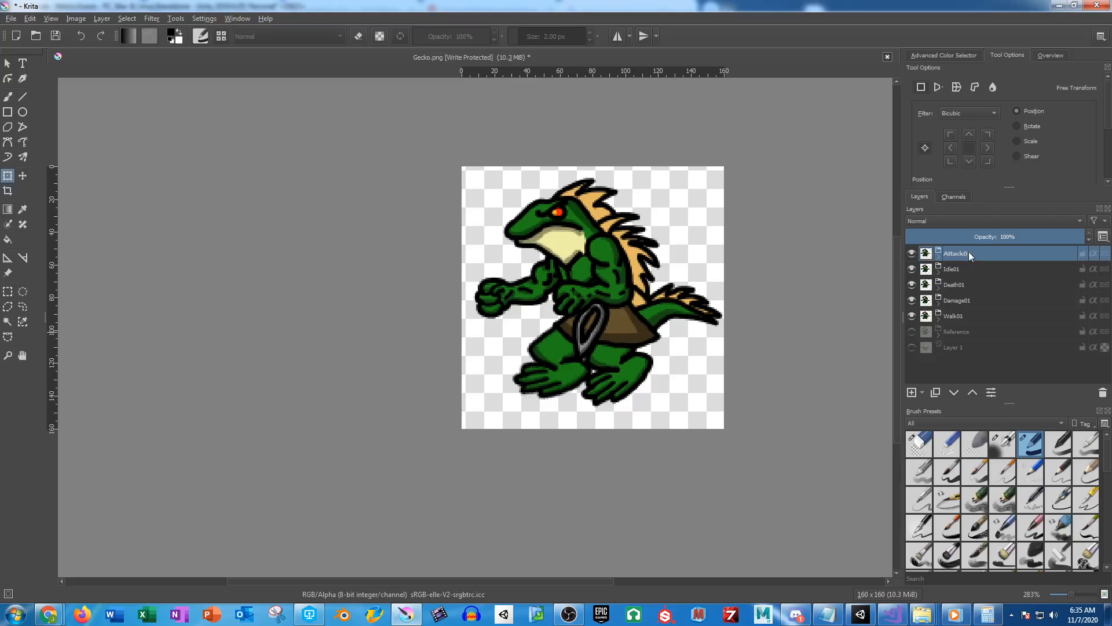
Put Attack01 into a new parent group and name that group Attack
key("ctrl+g")
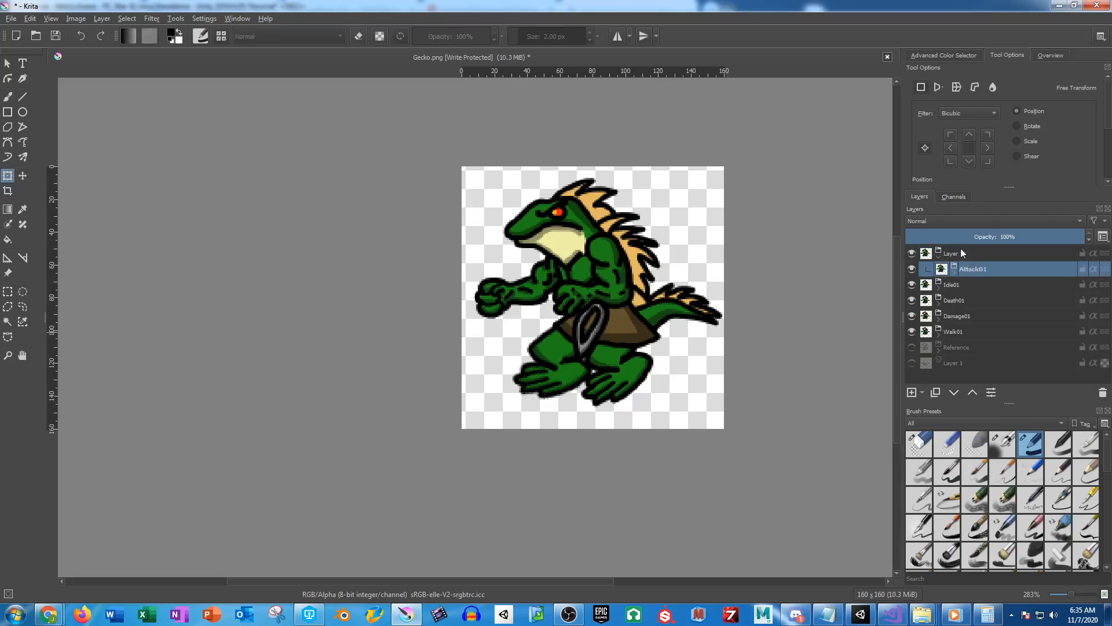
double_click(962, 253)
type("A")
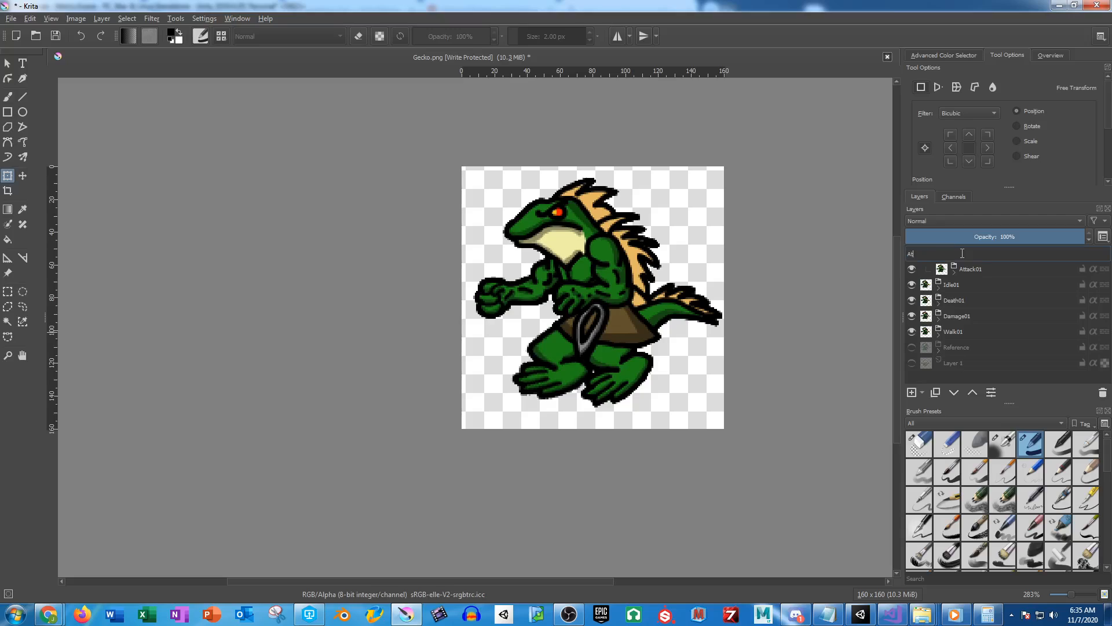
type("ttack")
key("Return")
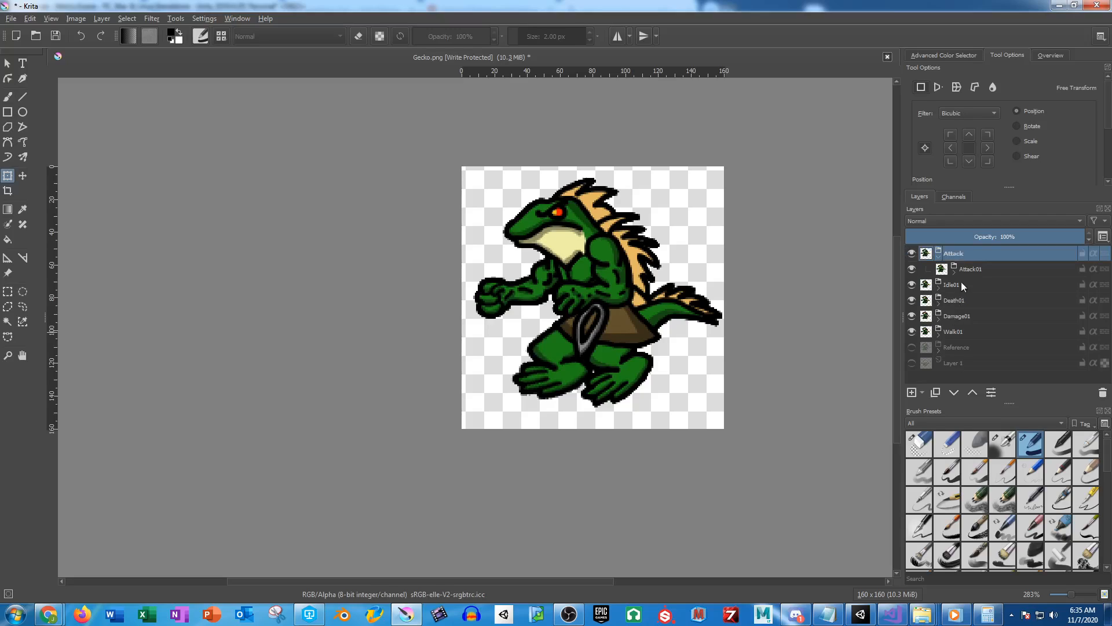
Put Idle01 into a new parent group and name that group Idle
left_click(962, 284)
key("ctrl+g")
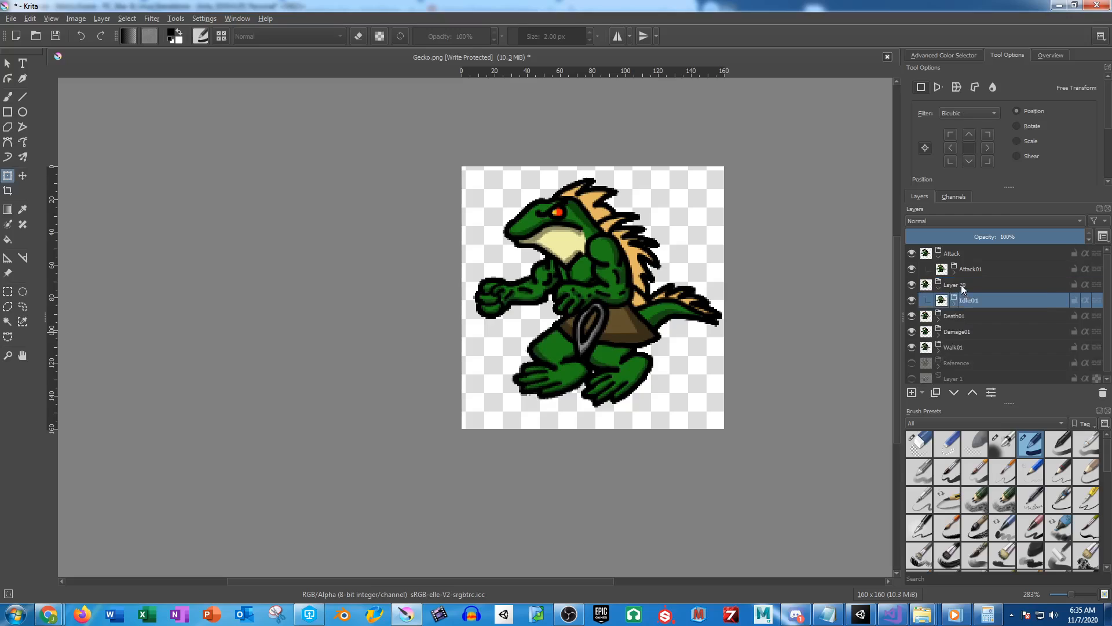
double_click(962, 285)
type("Idle")
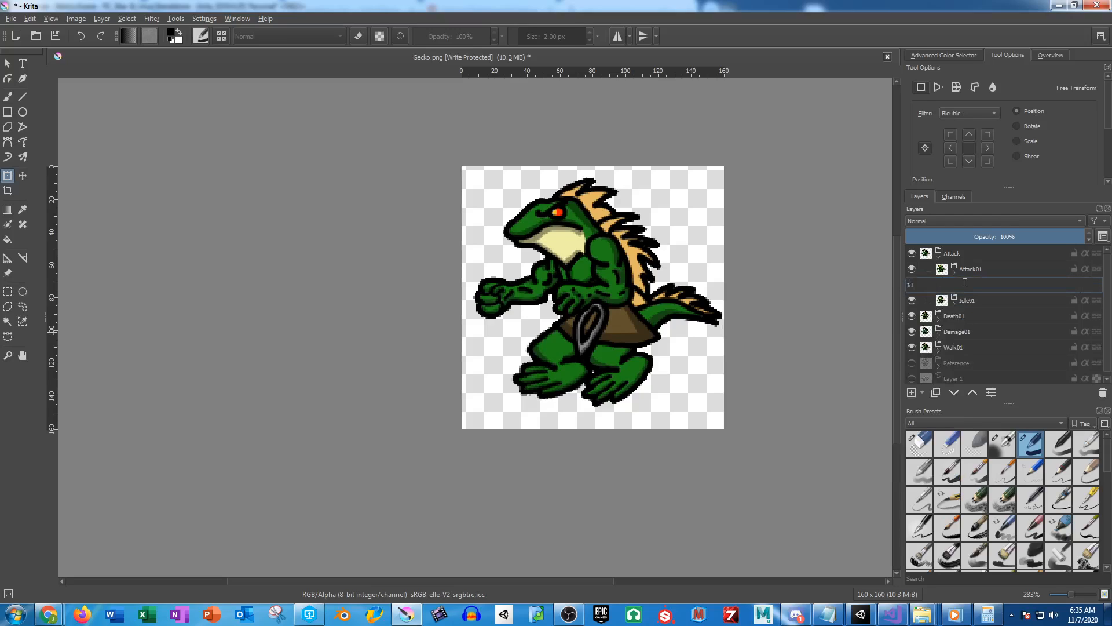
key("Return")
Put Death01 into a new parent group and name that group Death
left_click(961, 318)
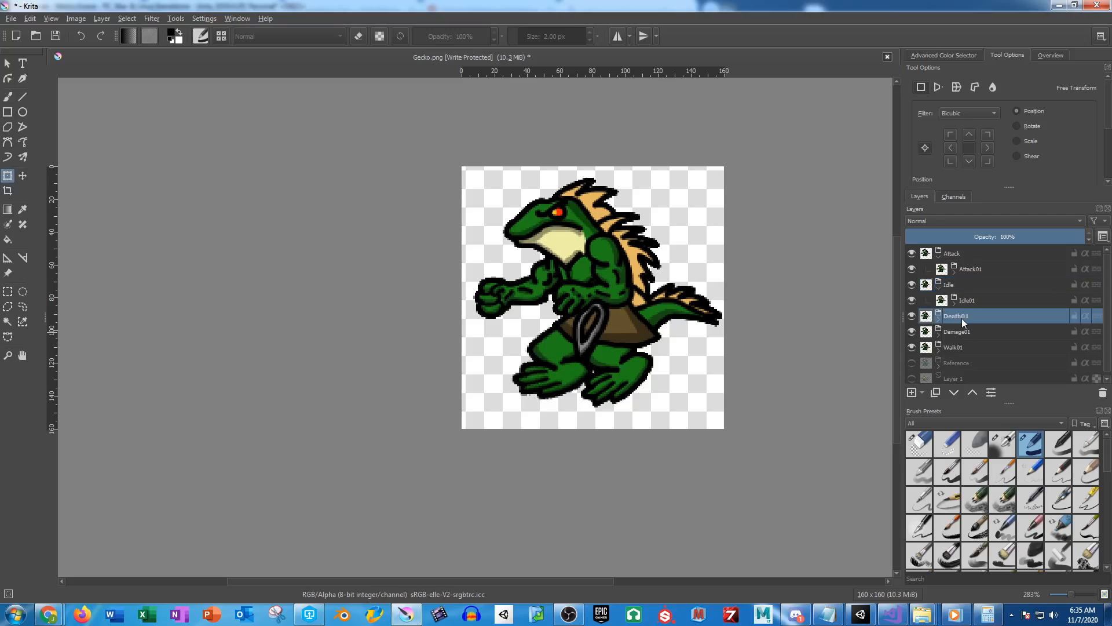
key("ctrl+g")
double_click(954, 316)
type("Death")
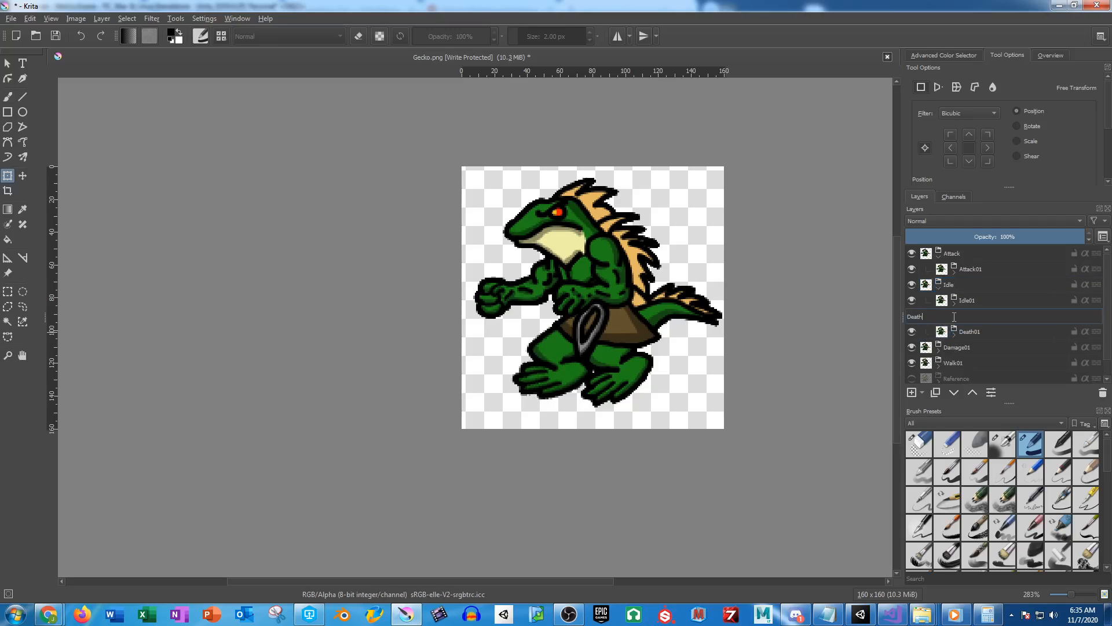
key("Return")
Put Damage01 into a new parent group and name that group Damage
left_click(969, 347)
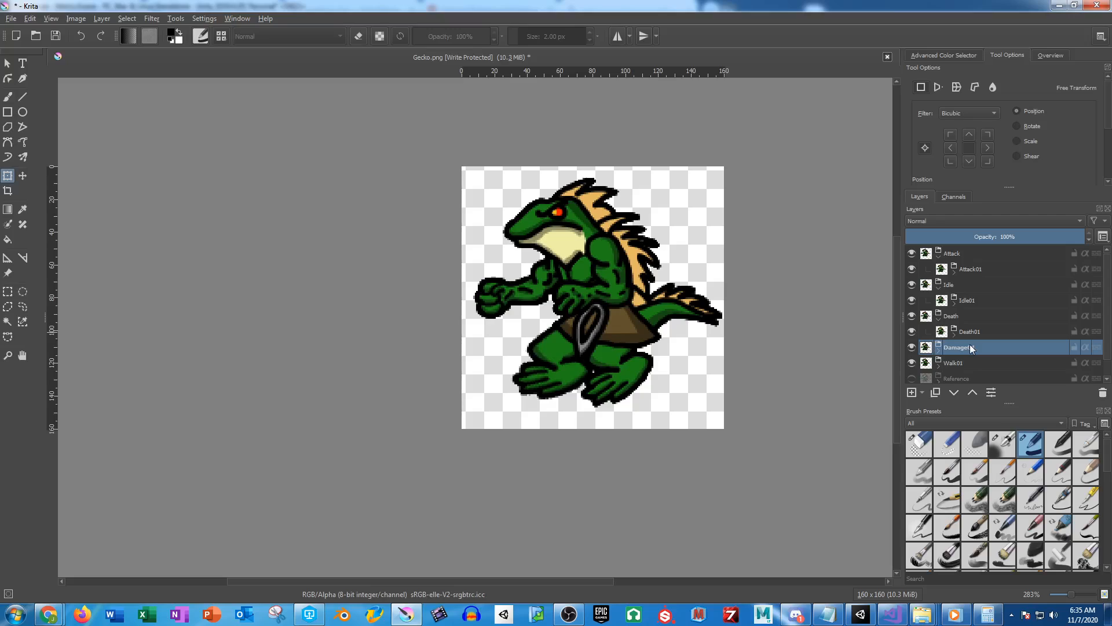
key("ctrl+g")
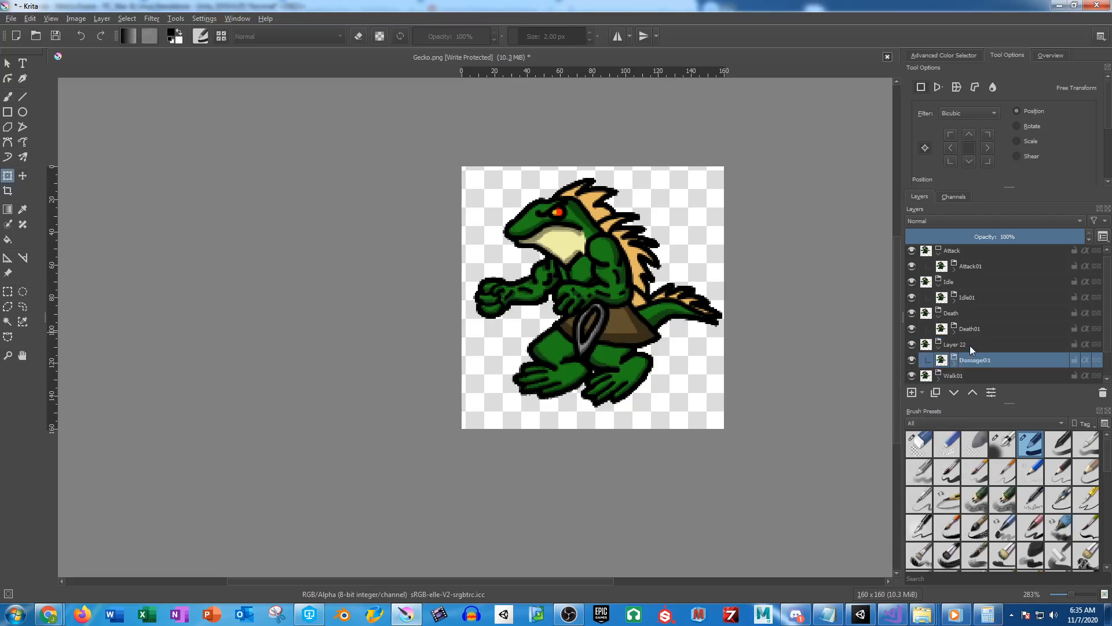
double_click(959, 342)
type("Damage")
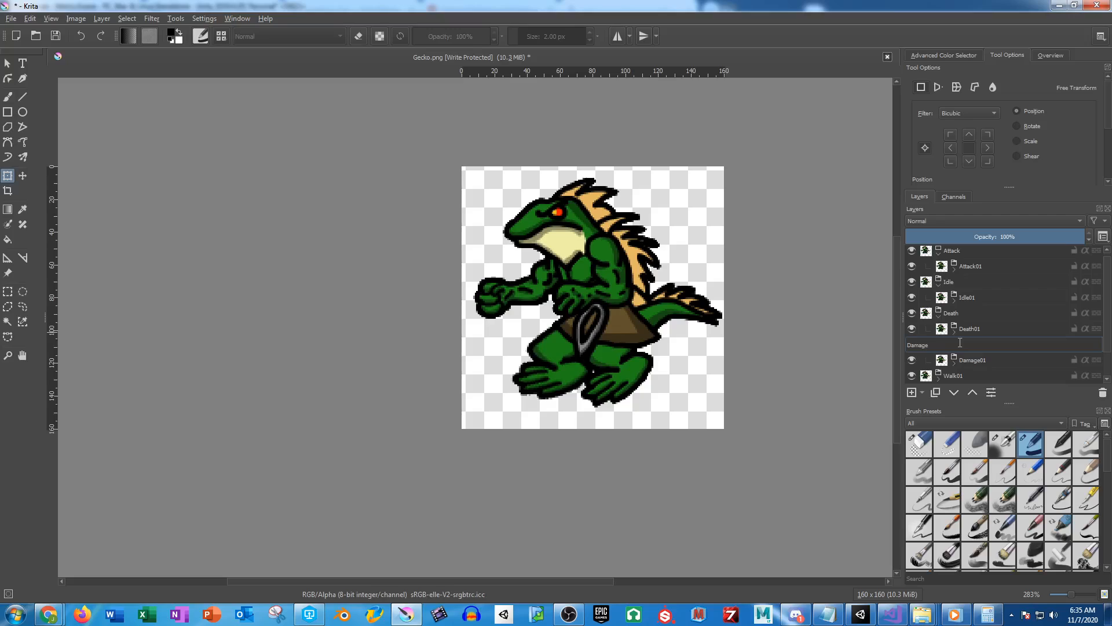
Put Walk01 into a new parent group and name that group Walk
left_click(955, 376)
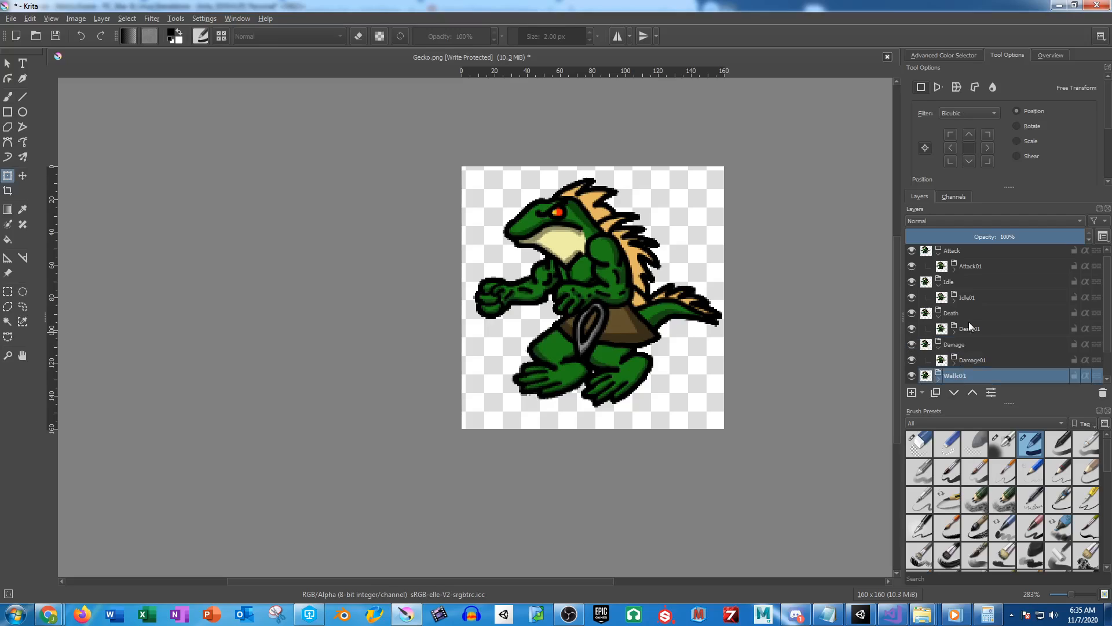
scroll(950, 336, "down", 1)
key("ctrl+g")
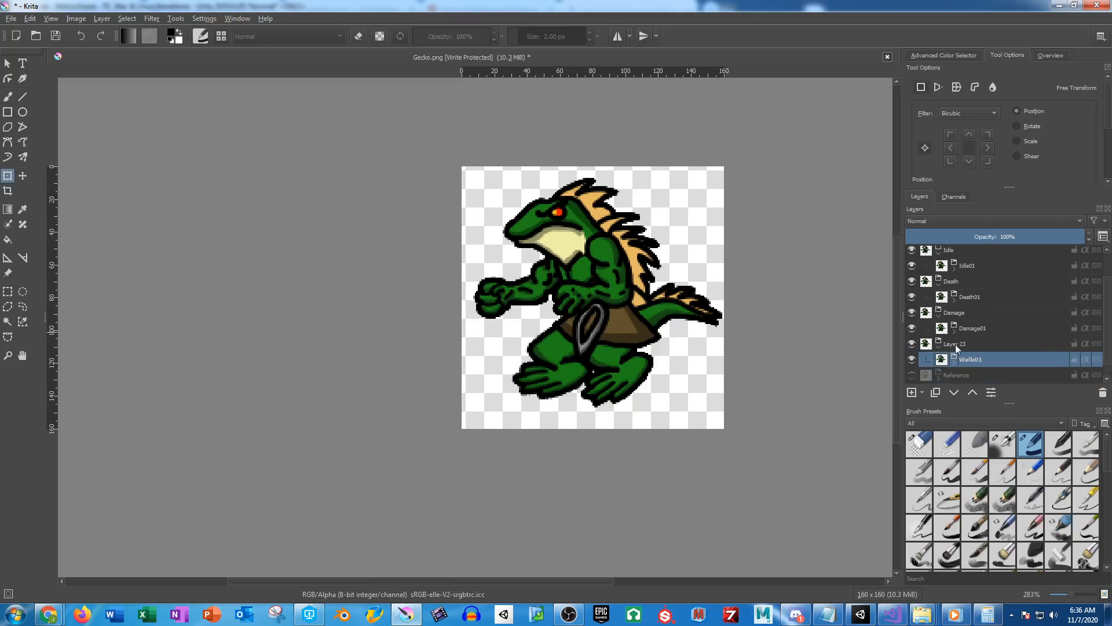
double_click(962, 343)
type("Texas")
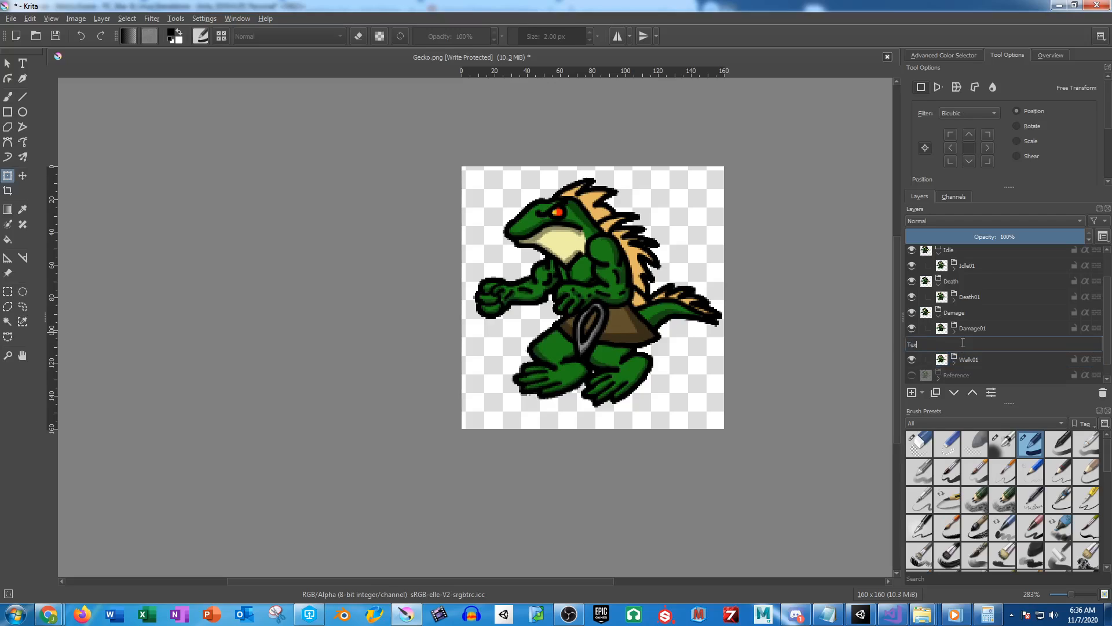
key("BackSpace")
key("BackSpace")
type("Walk")
left_click(969, 324)
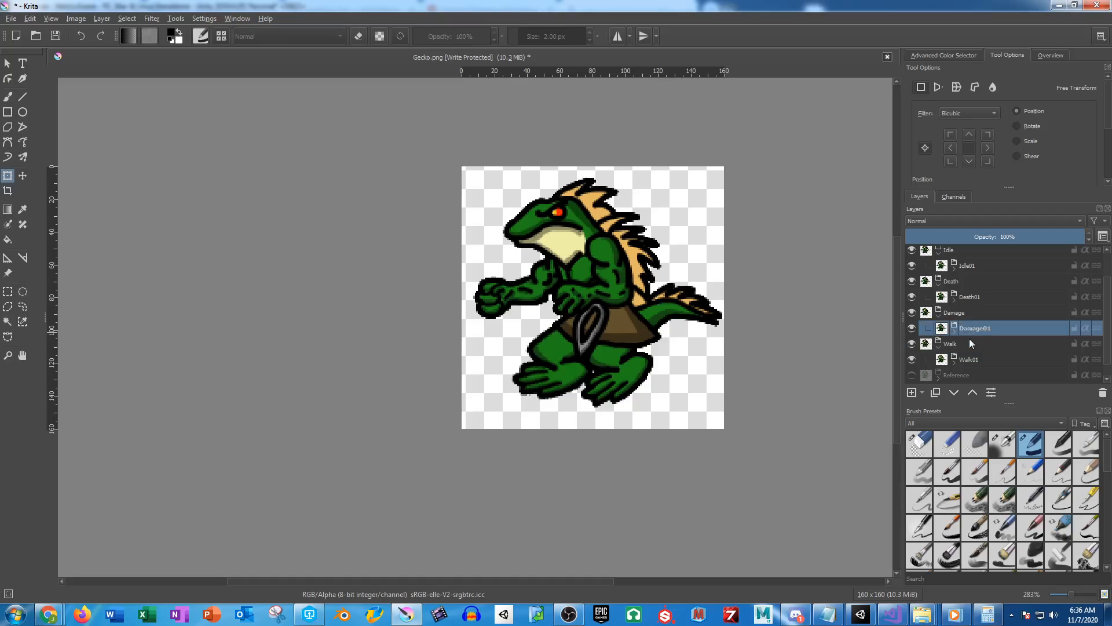
Collapse the Walk, Damage, Death and Idle groups in the layer list and hide all four of them
left_click(938, 348)
left_click(939, 316)
left_click(938, 303)
left_click(939, 288)
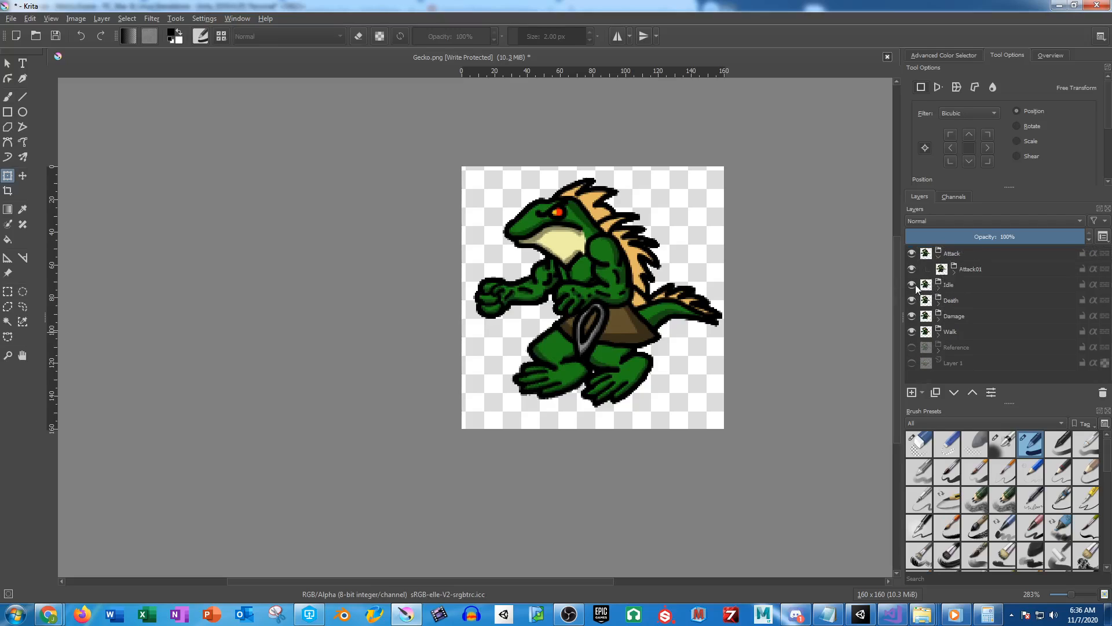
left_click_drag(912, 284, 917, 326)
mouse_move(916, 326)
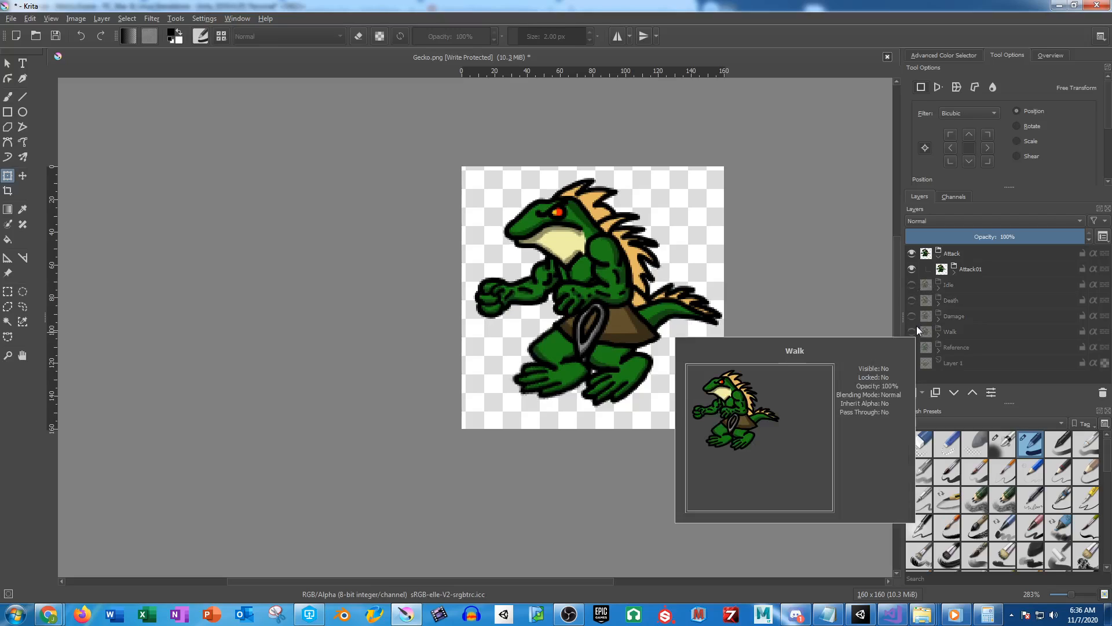
Duplicate Attack01 inside the Attack group, name the copy Attack06, and select the original Attack01 again
left_click(970, 268)
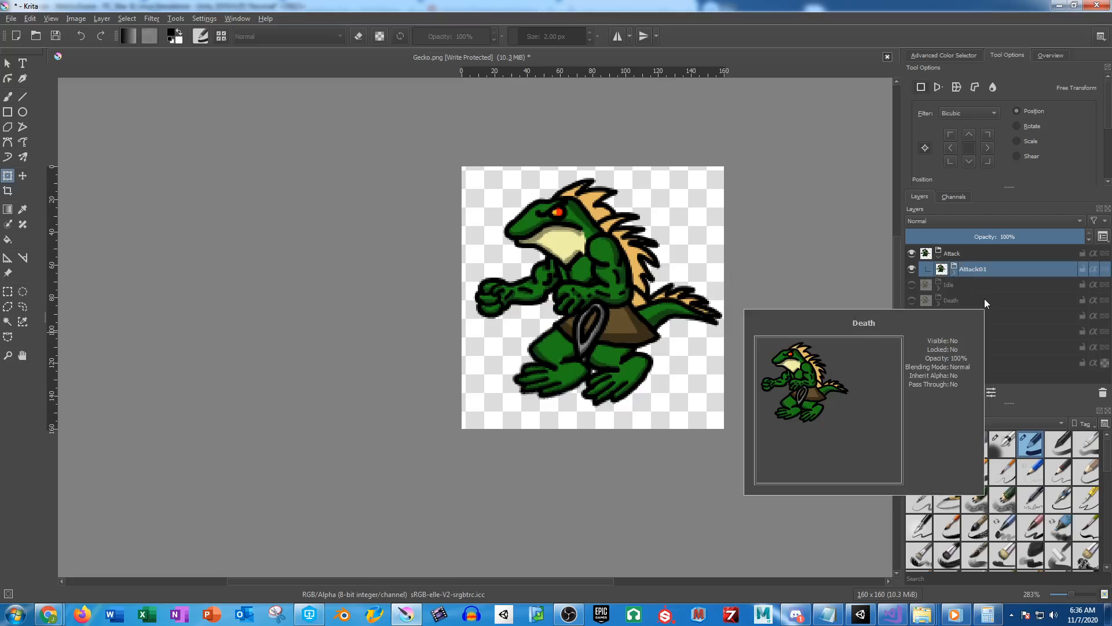
mouse_move(958, 312)
key("ctrl+j")
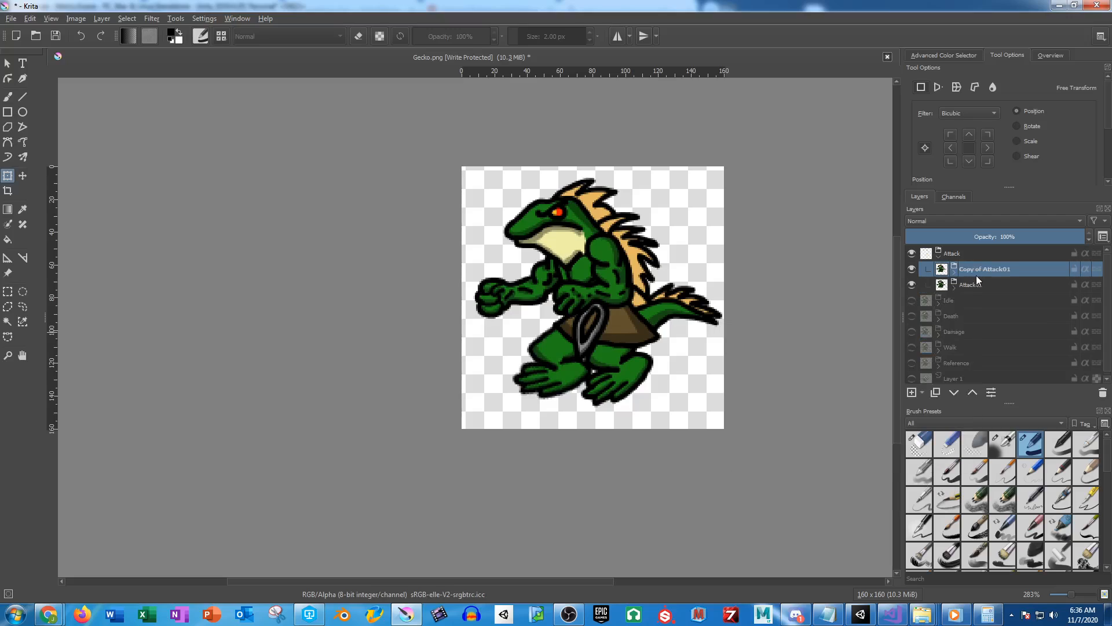
double_click(978, 270)
type("Attack08")
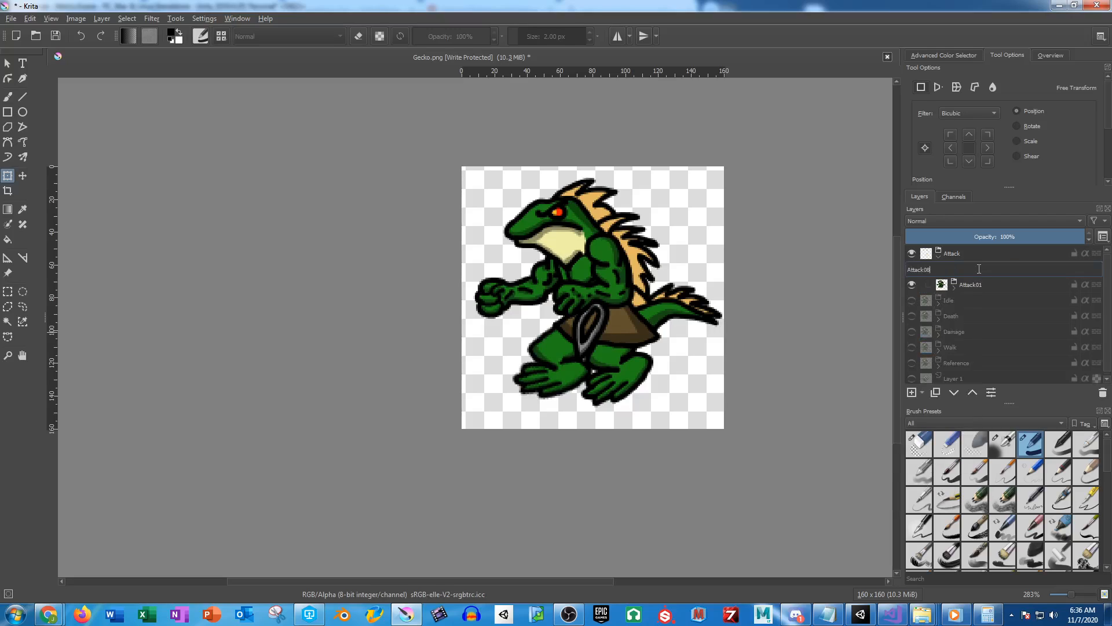
key("Return")
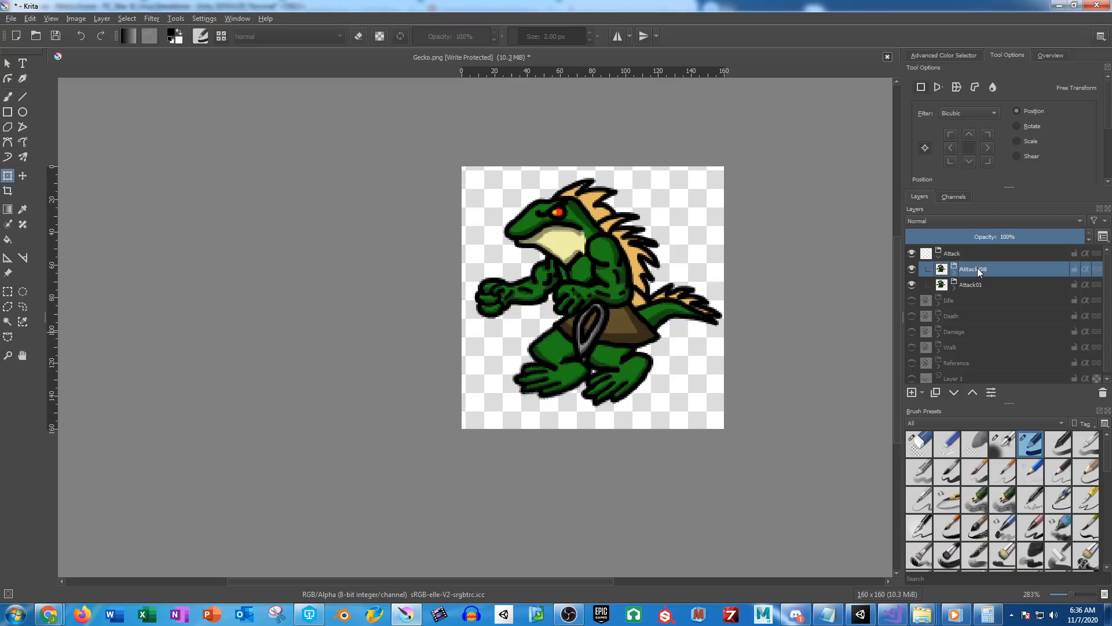
left_click(982, 284)
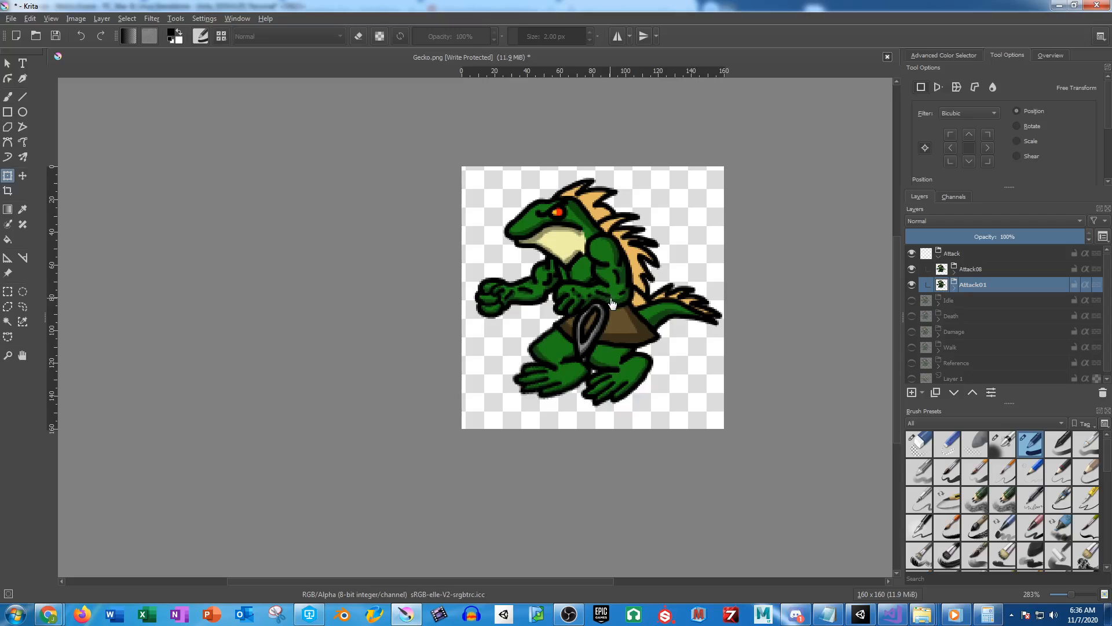
Remove the Attack06 group, duplicate Attack01 inside the Attack group and name the copy Attack02
right_click(967, 267)
left_click(968, 313)
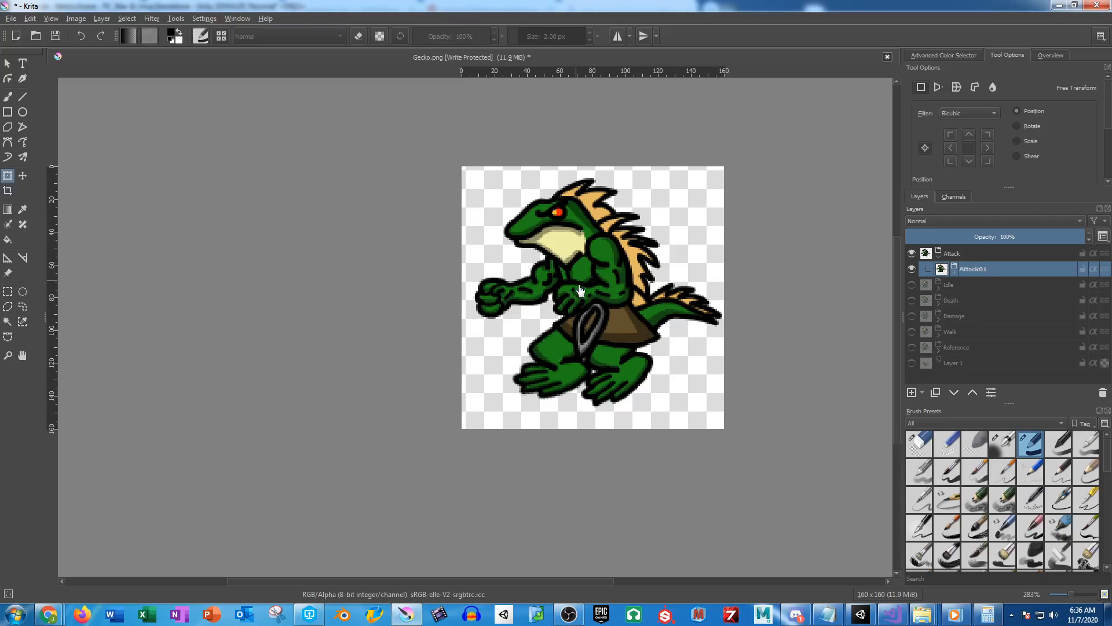
scroll(580, 296, "up", 4)
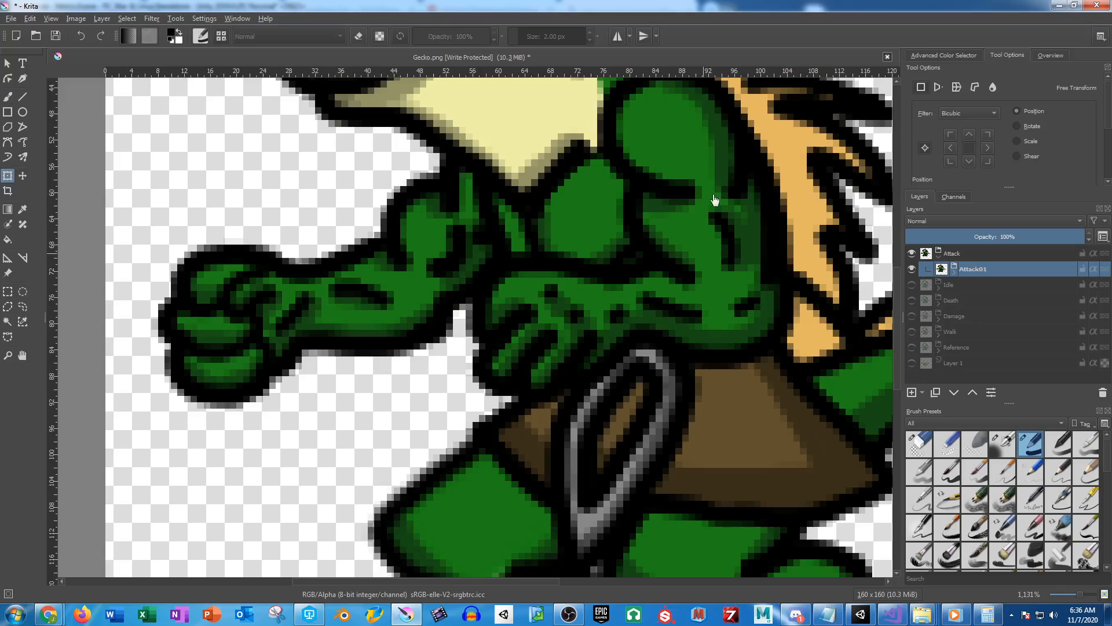
scroll(720, 269, "down", 2)
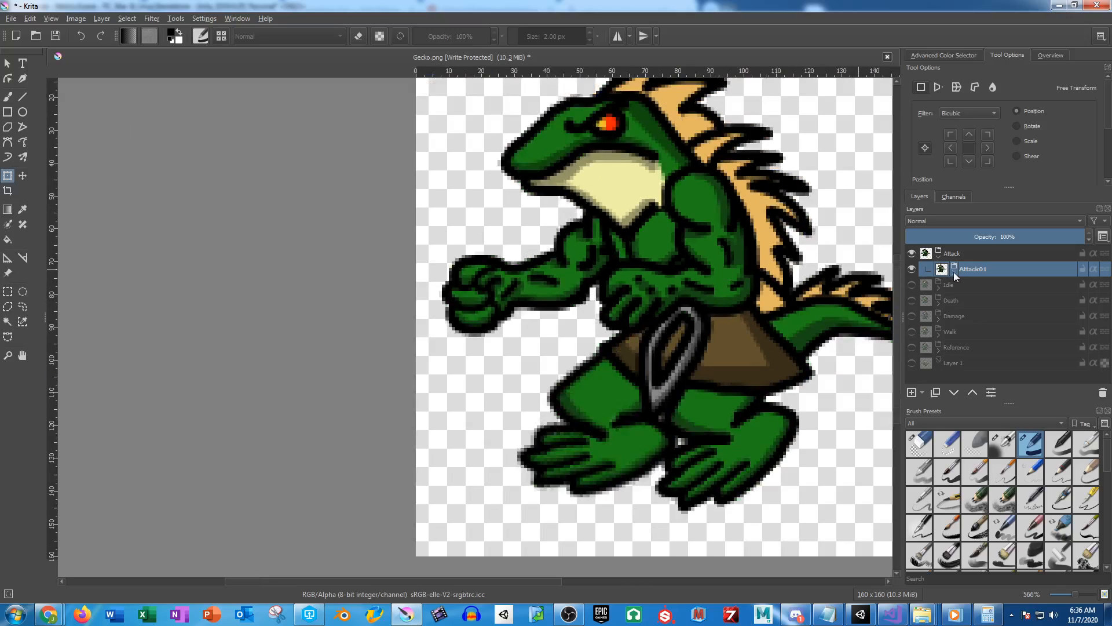
key("ctrl+j")
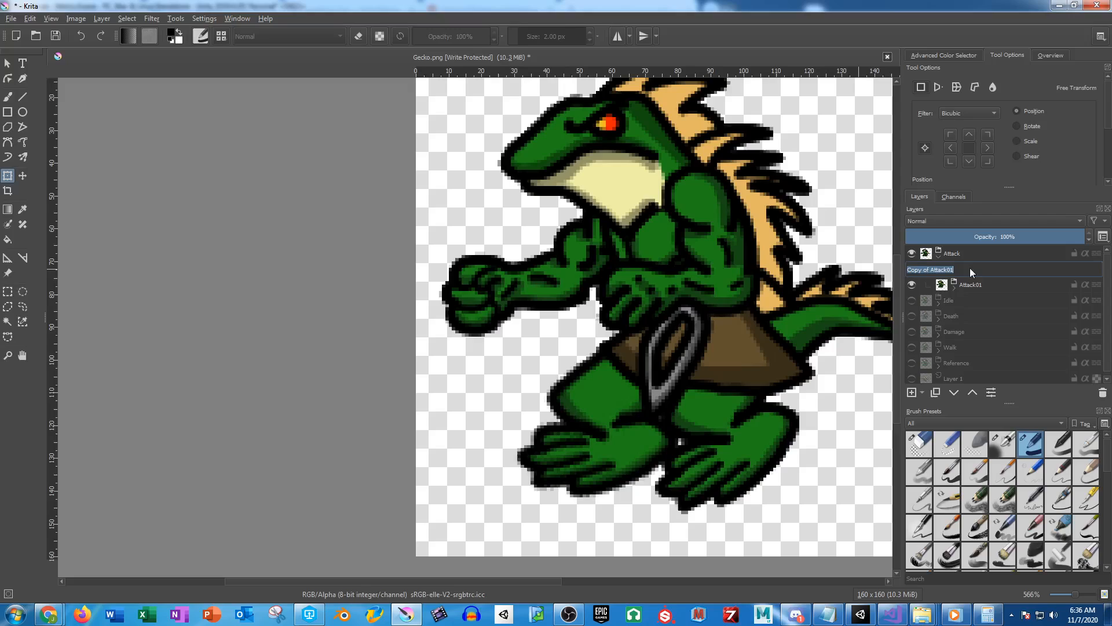
type("Attack02")
key("BackSpace")
type("02")
key("Return")
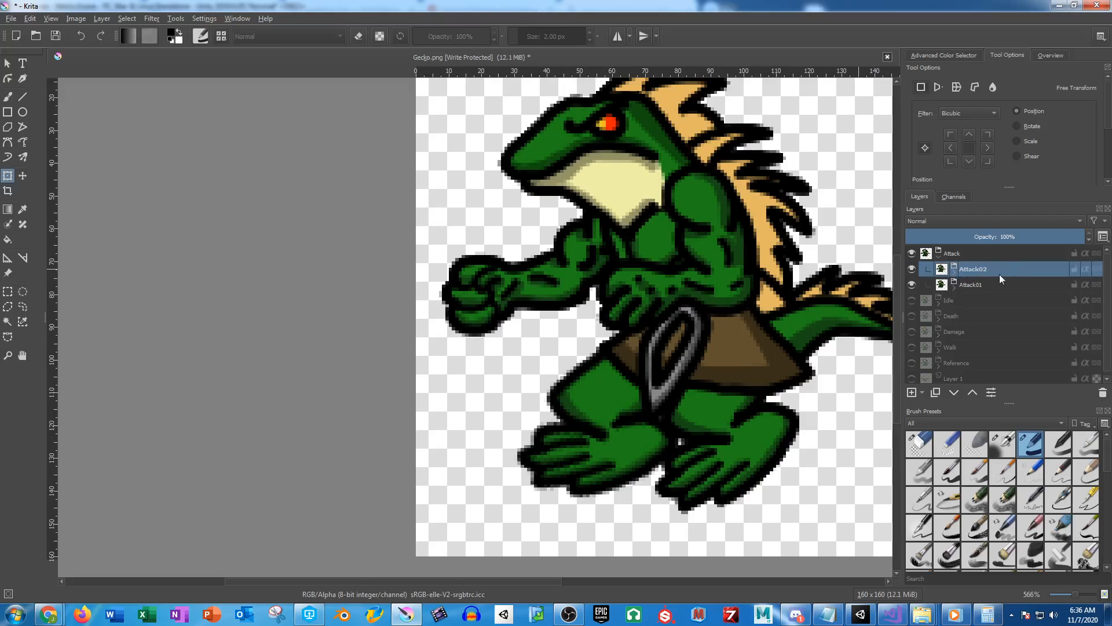
Place the transform pivot of Attack02's ArmFront group at the shoulder and rotate the whole arm slightly clockwise
left_click(954, 273)
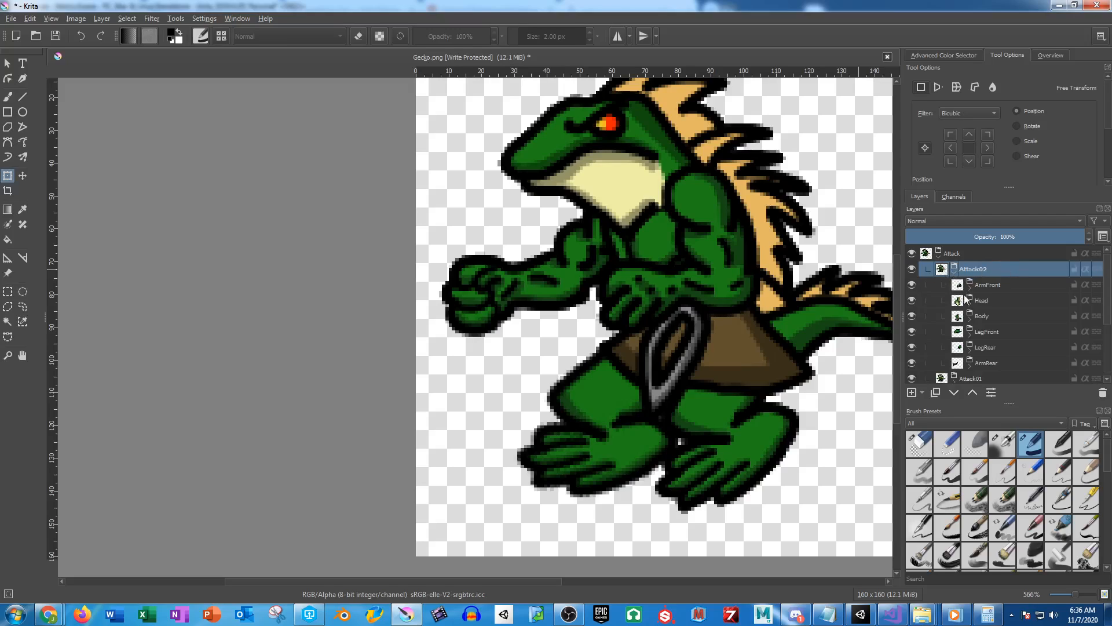
mouse_move(967, 298)
mouse_move(1029, 300)
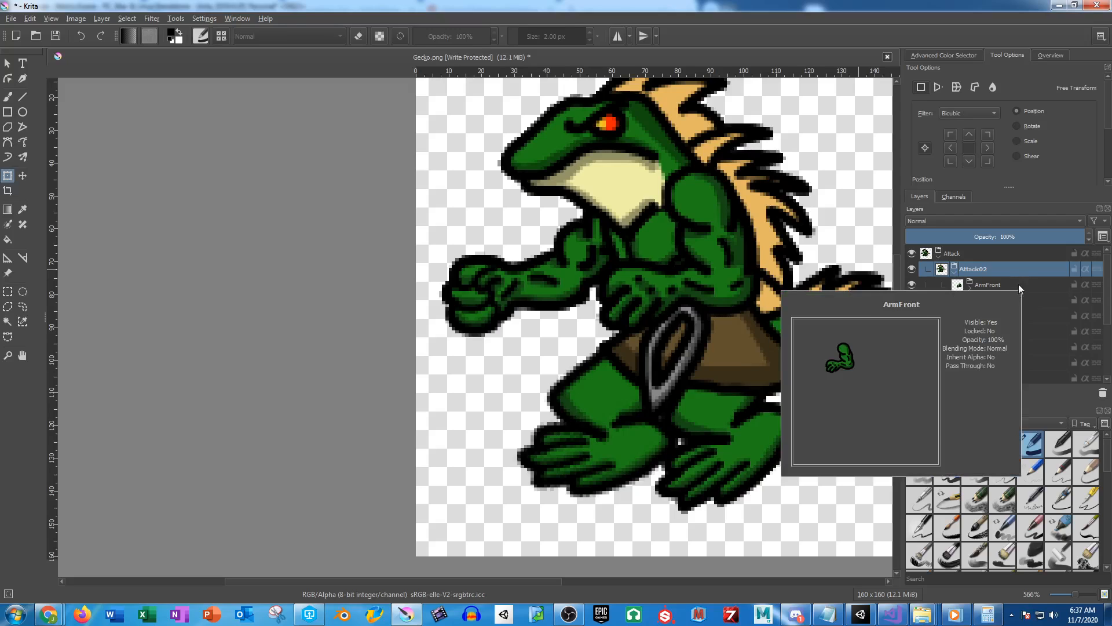
mouse_move(1062, 356)
mouse_move(987, 324)
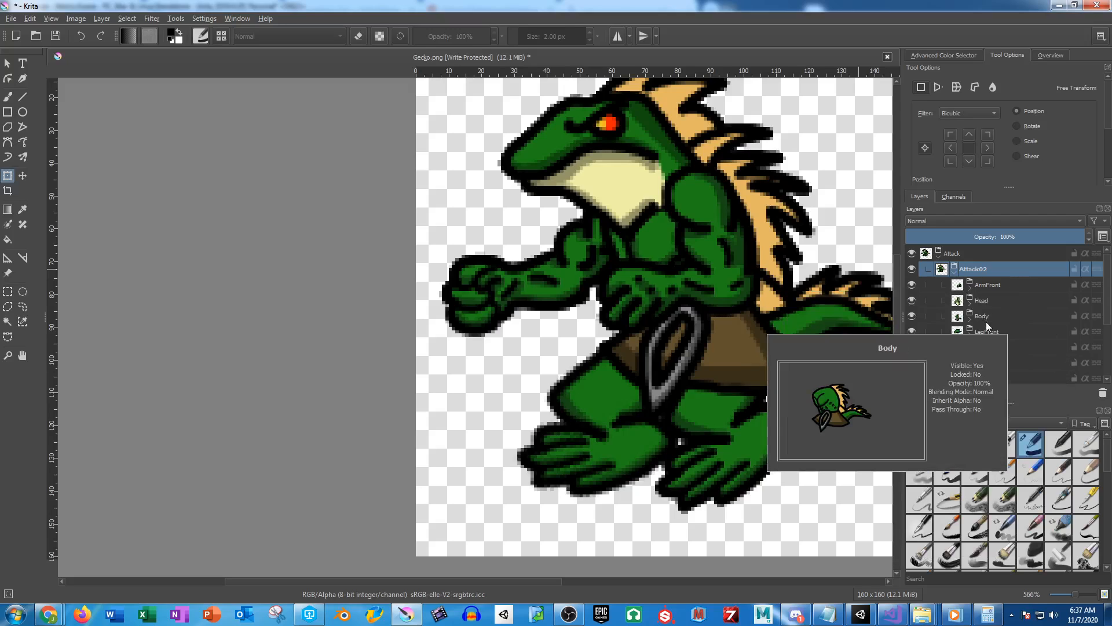
left_click(980, 283)
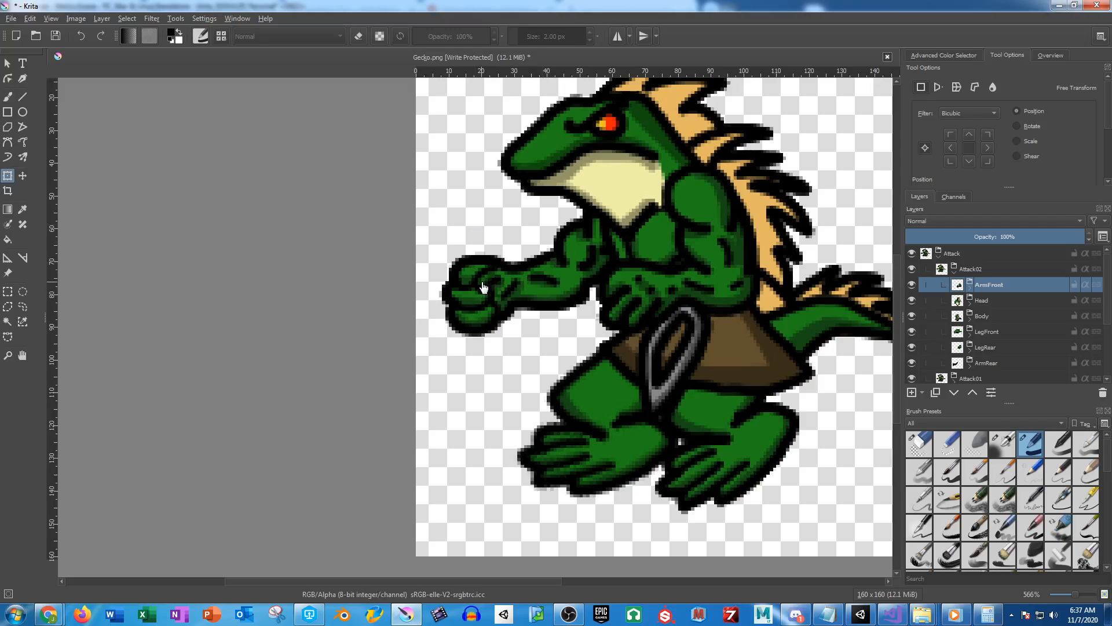
left_click(991, 364)
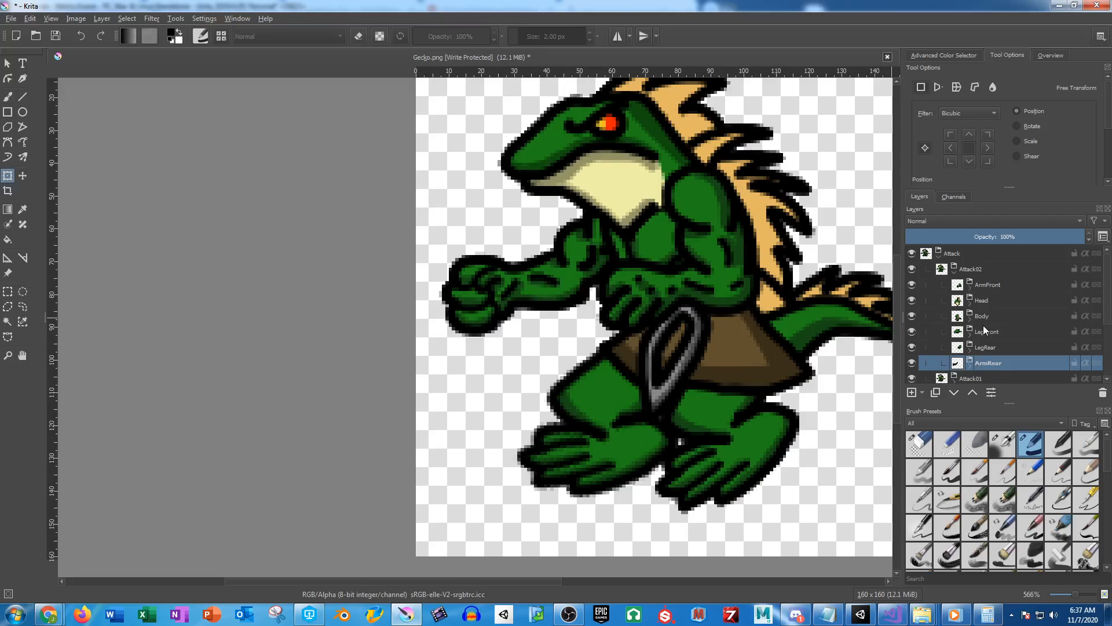
left_click(989, 285)
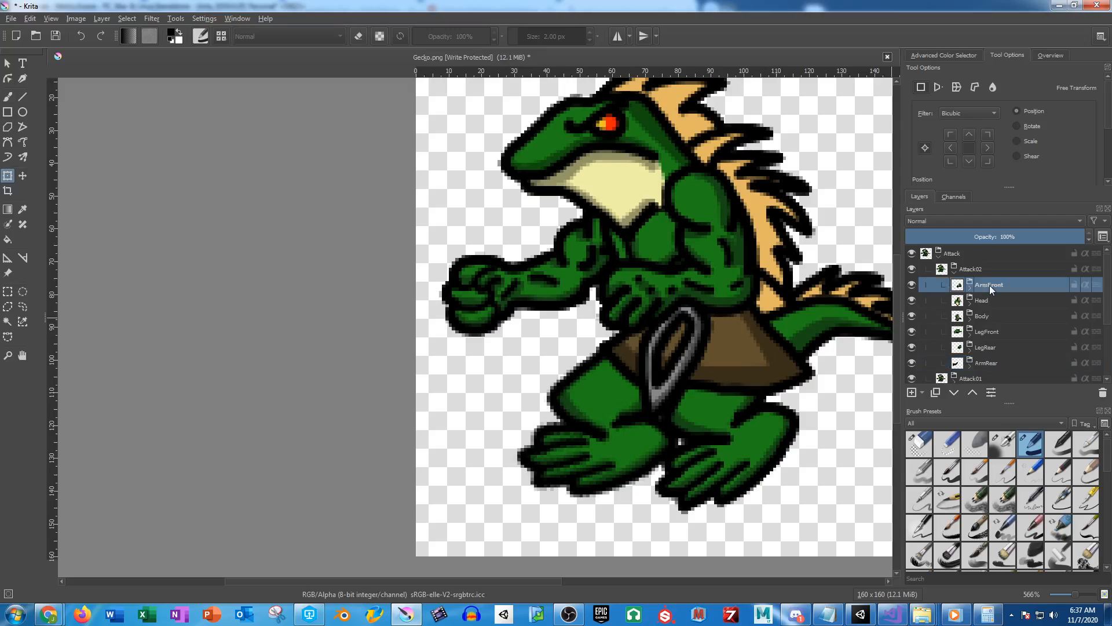
left_click(729, 244)
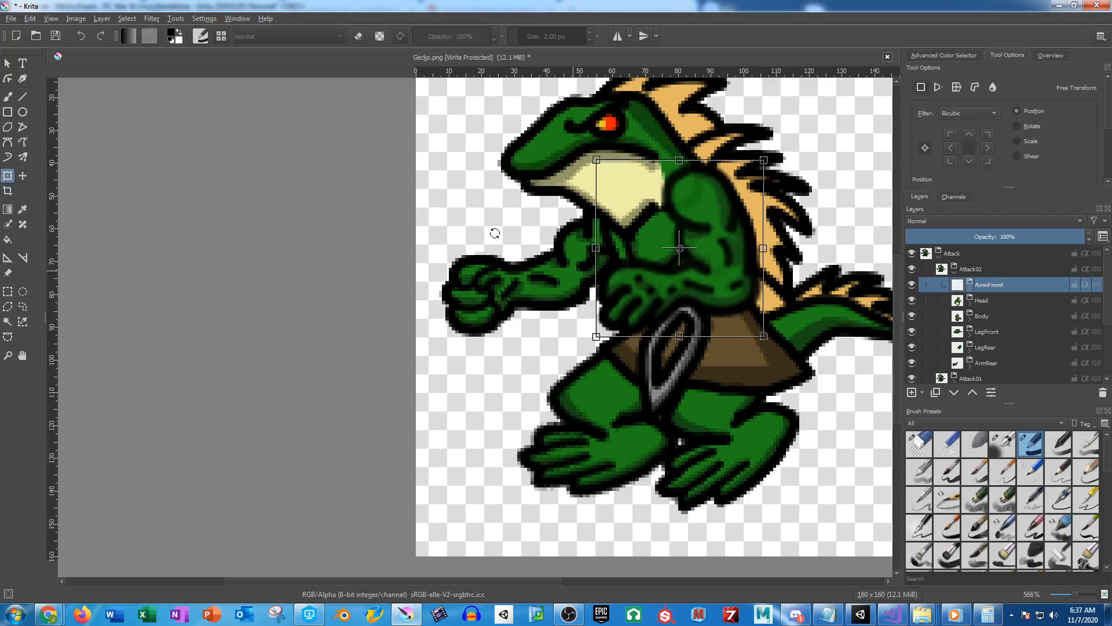
left_click_drag(681, 250, 688, 192)
mouse_move(687, 193)
left_mouse_down()
mouse_move(708, 186)
mouse_move(692, 179)
mouse_move(685, 192)
mouse_move(703, 202)
left_mouse_up()
mouse_move(703, 201)
left_mouse_down()
mouse_move(731, 249)
mouse_move(701, 202)
left_mouse_up()
left_click_drag(798, 393, 786, 393)
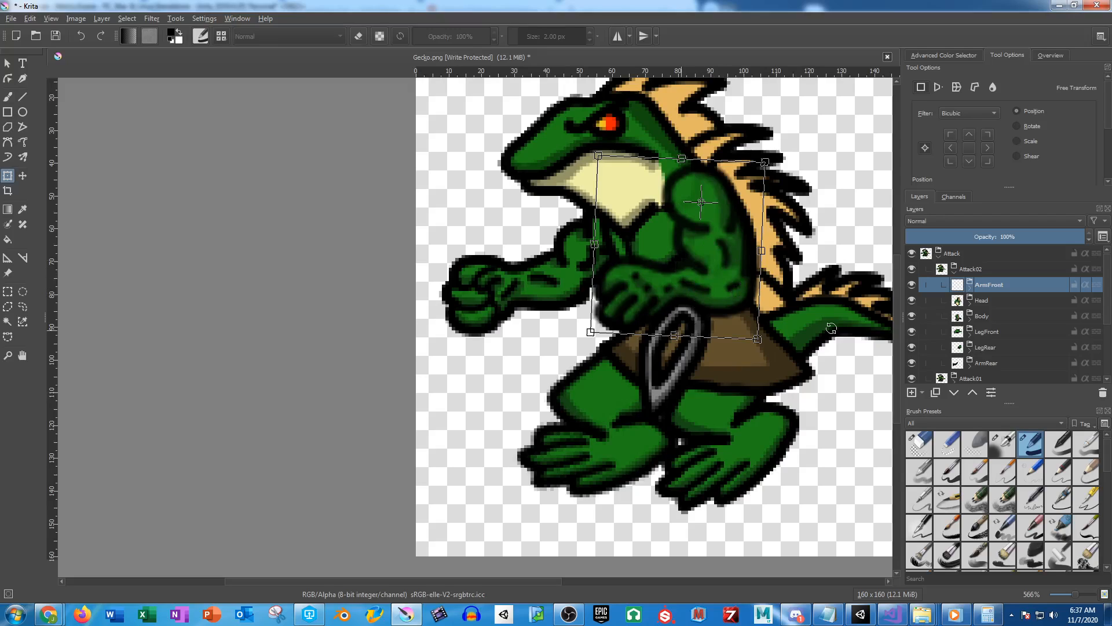
Rotate the ArmLower part of Attack02's ArmFront slightly counterclockwise about a pivot at the elbow
left_click(970, 289)
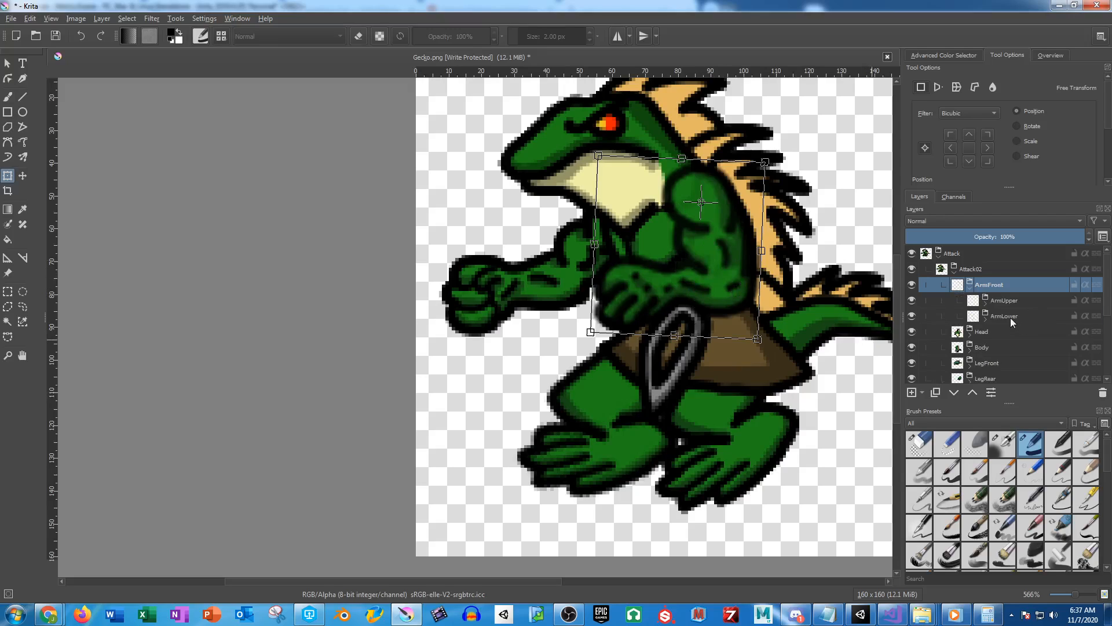
left_click(1011, 316)
left_click_drag(676, 296, 725, 281)
left_click_drag(518, 287, 519, 289)
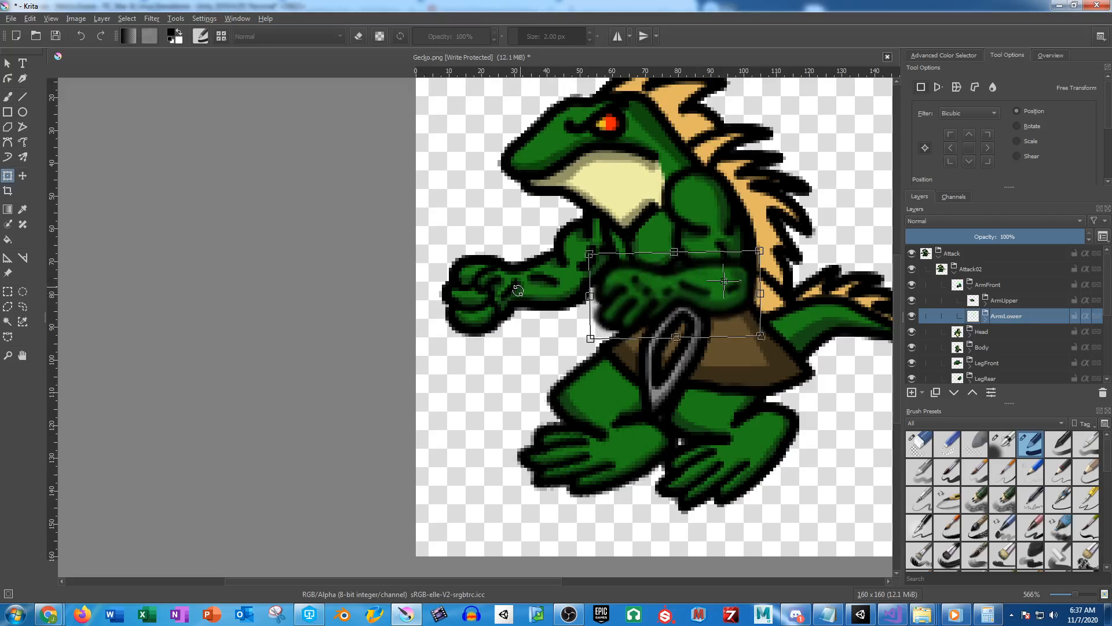
key("Return")
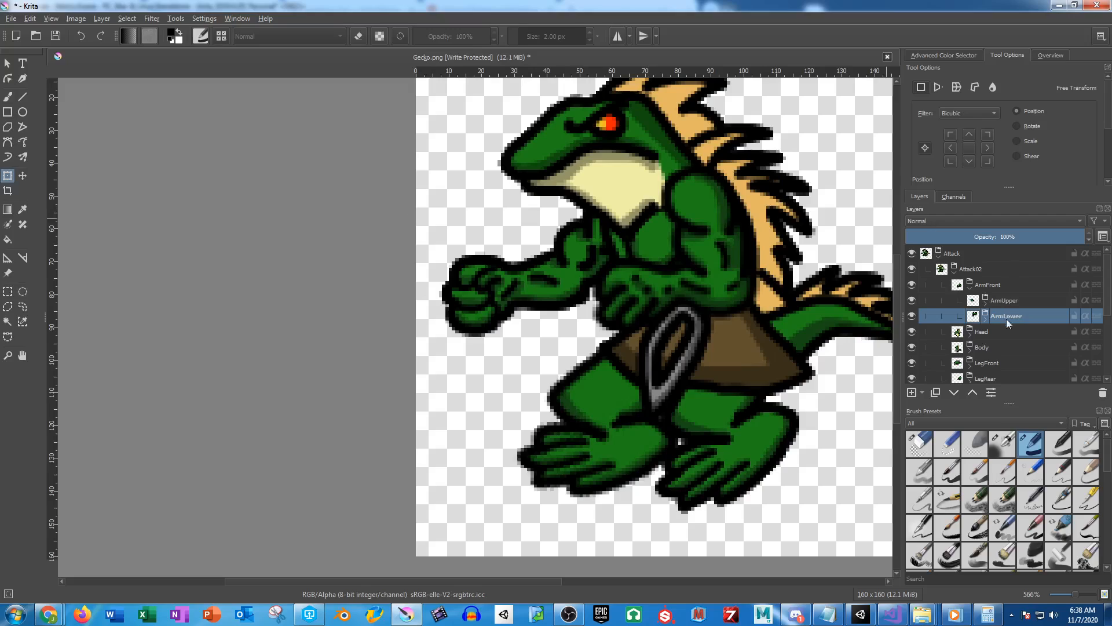
Rotate Attack02's ArmRear group slightly counterclockwise about a pivot at its shoulder
scroll(994, 376, "down", 1)
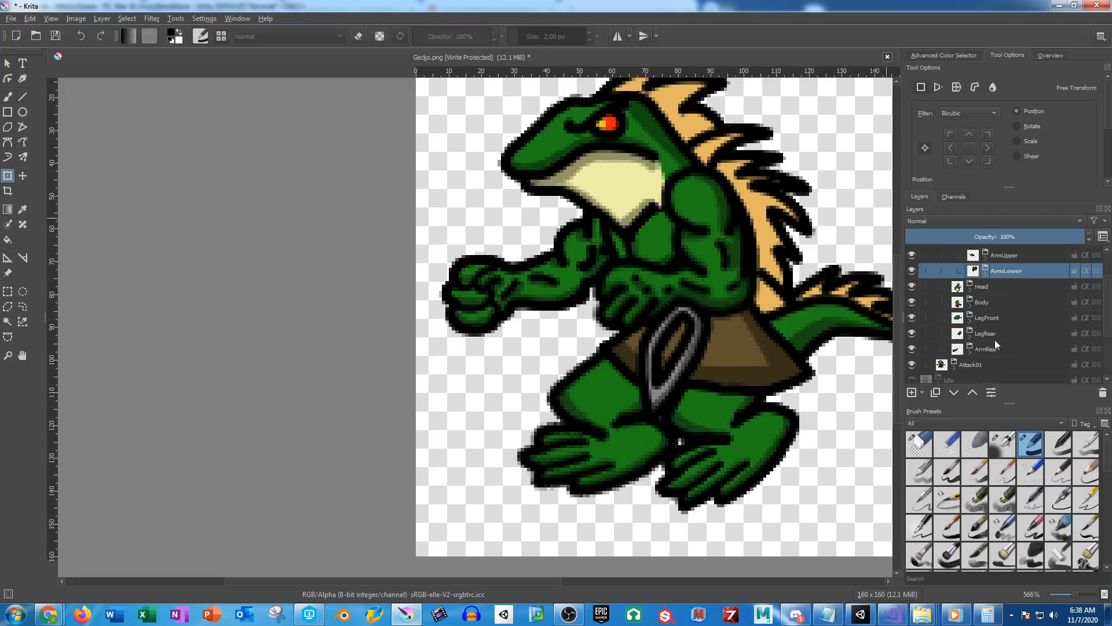
left_click(993, 348)
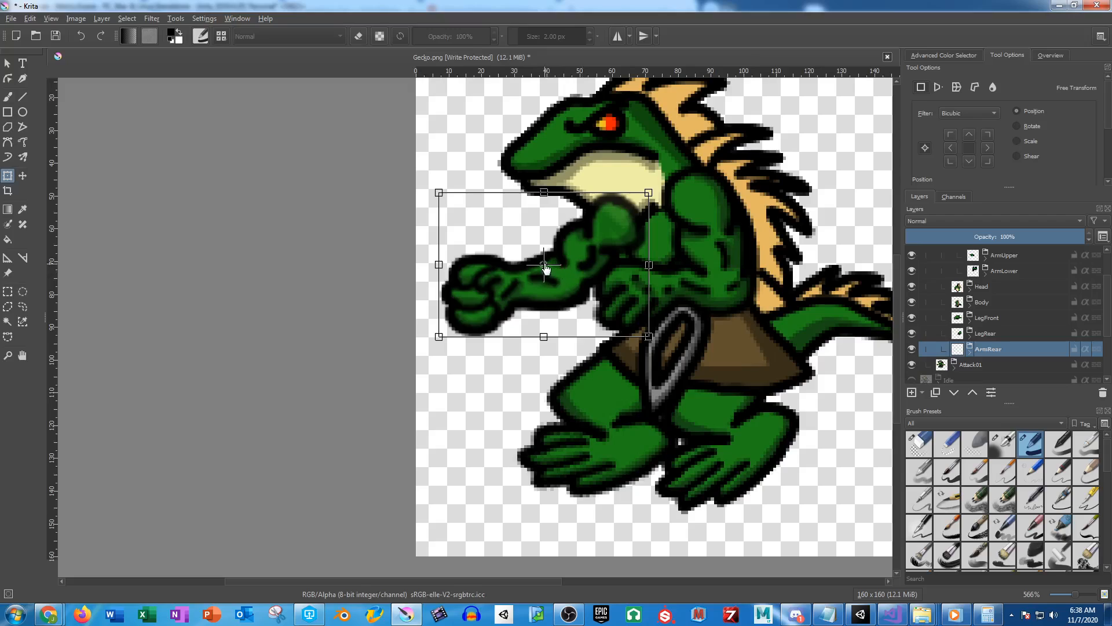
left_click_drag(449, 367, 454, 377)
left_click_drag(452, 377, 457, 367)
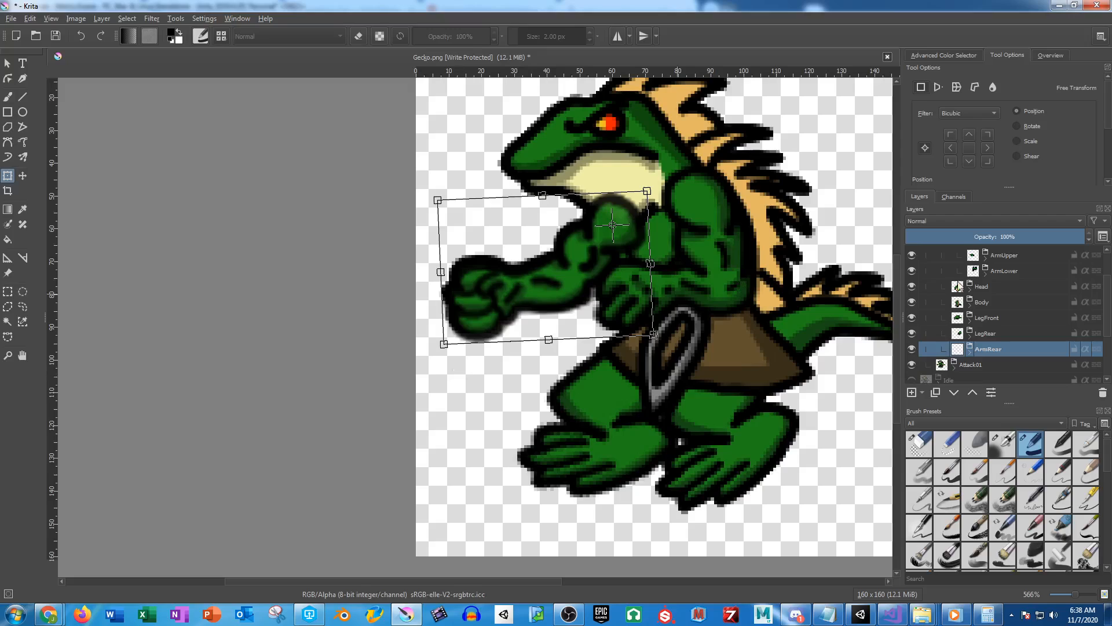
Rotate the ArmLower part of Attack02's ArmRear slightly clockwise about the elbow and collapse the ArmRear group
left_click(971, 351)
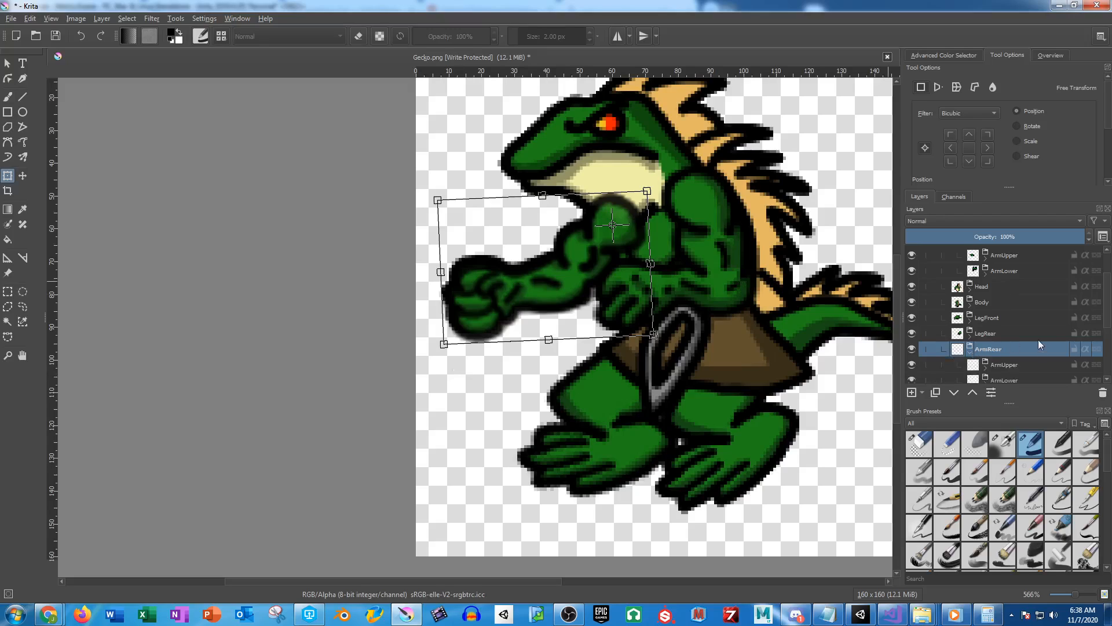
left_click(1009, 378)
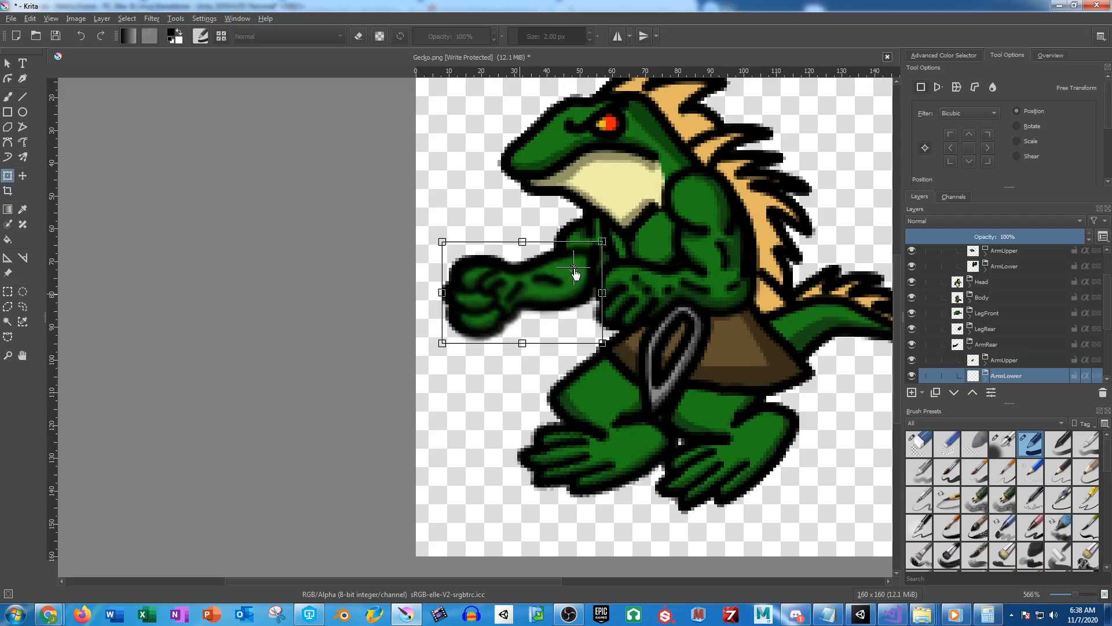
left_click_drag(457, 209, 462, 207)
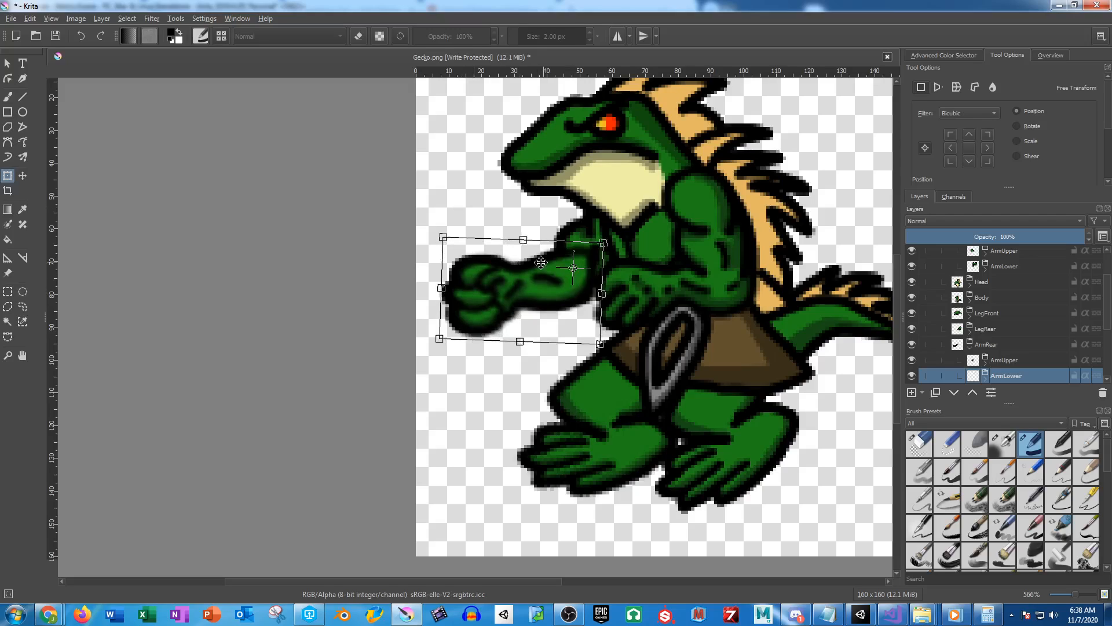
key("Return")
left_click(971, 345)
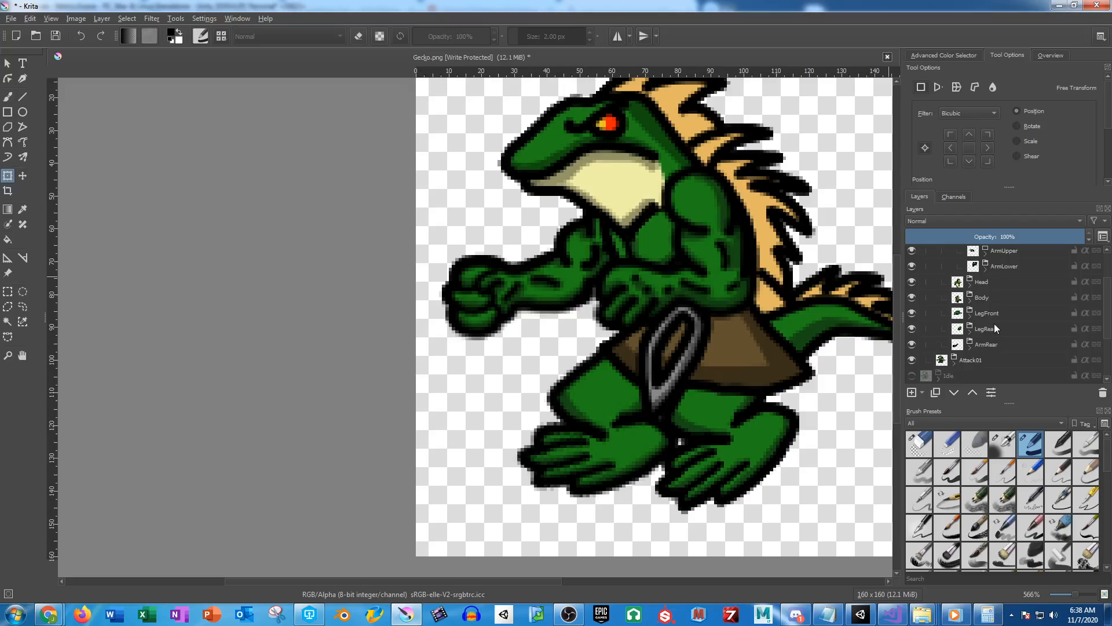
Duplicate the Attack02 group, name the copy Attack03, and collapse Attack02 in the layer list
scroll(994, 324, "up", 2)
left_click(971, 287)
left_click(966, 270)
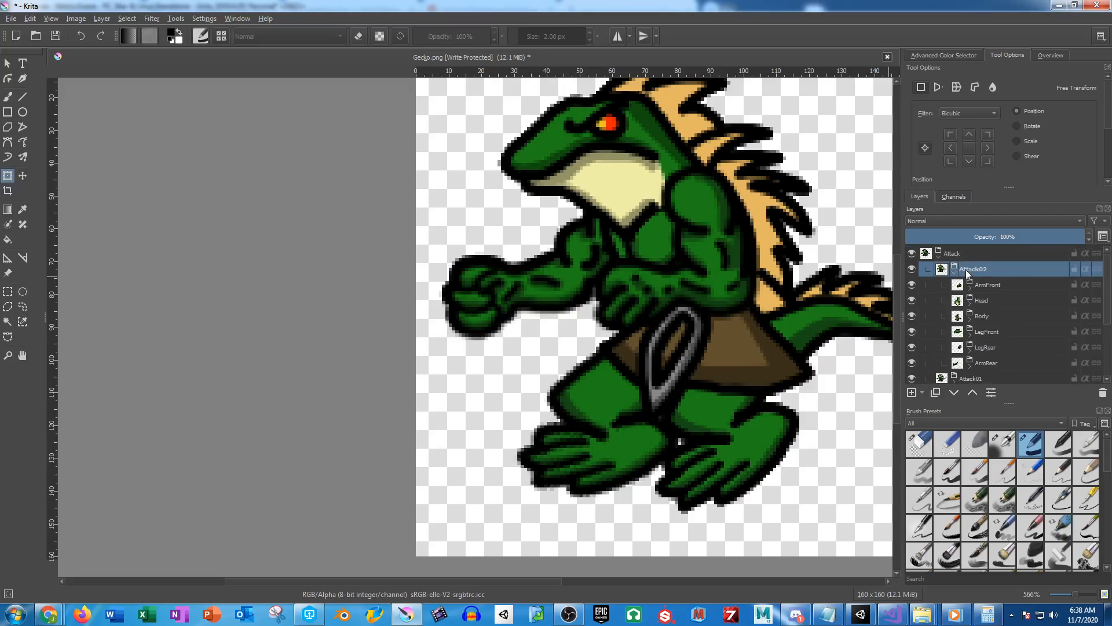
key("ctrl+j")
double_click(973, 266)
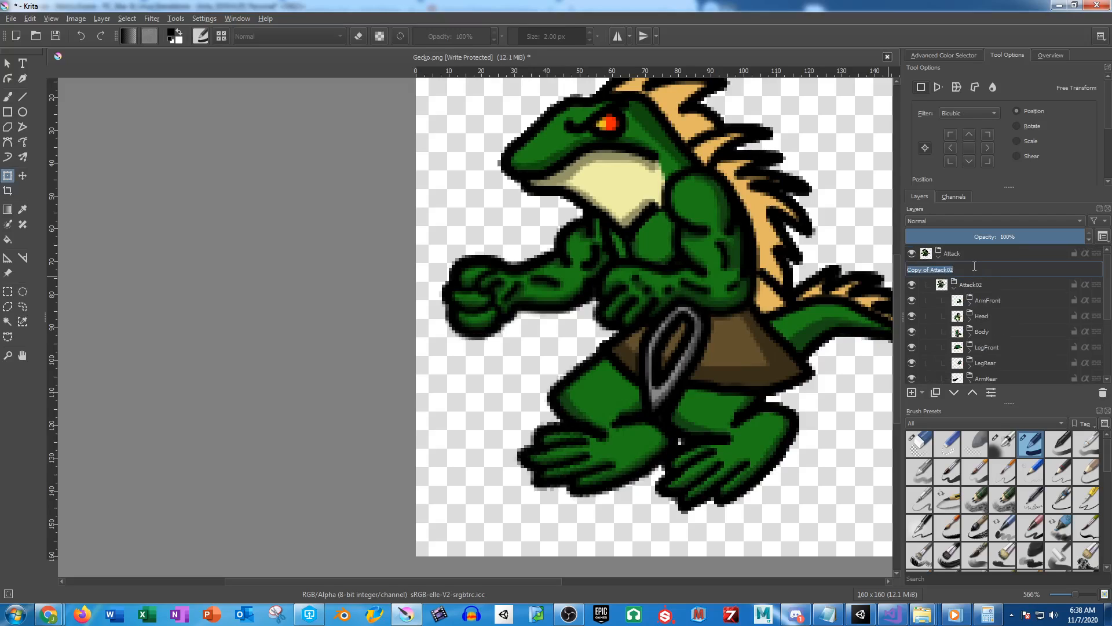
type("Attack03")
key("Return")
left_click(955, 287)
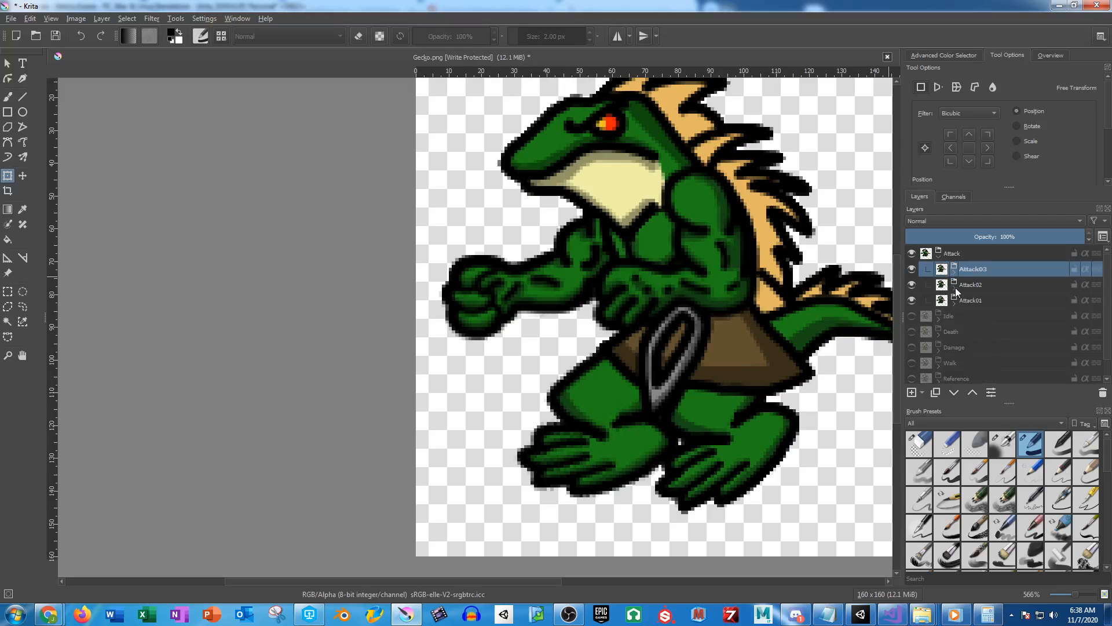
Rotate Attack03's ArmFront group a little further clockwise about the shoulder pivot
left_click(954, 272)
left_click(995, 286)
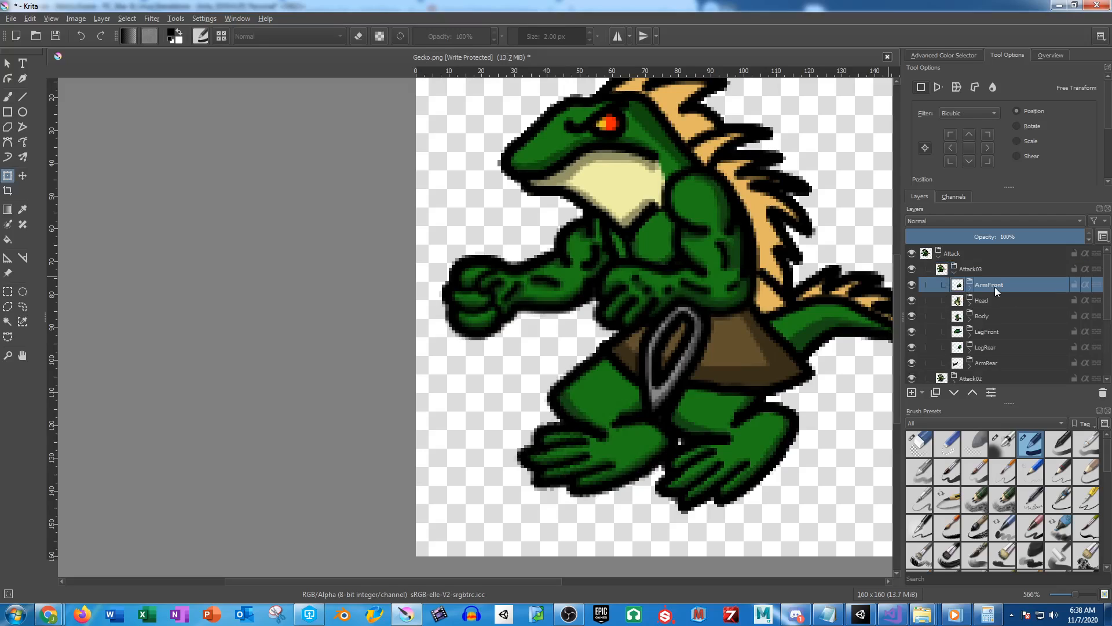
left_click(734, 259)
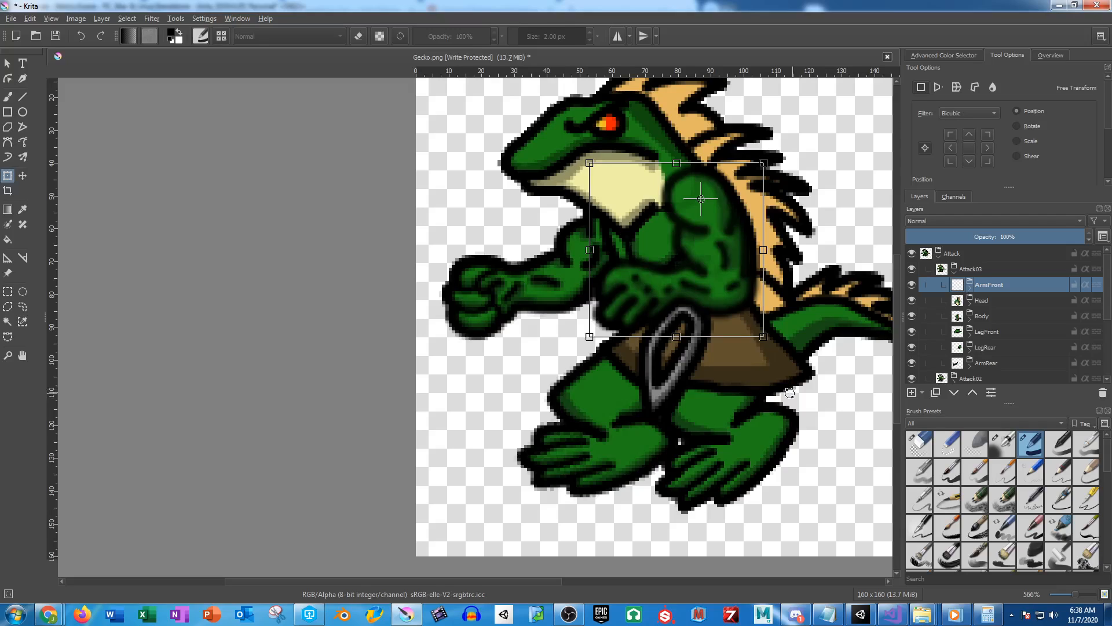
left_click_drag(788, 395, 762, 397)
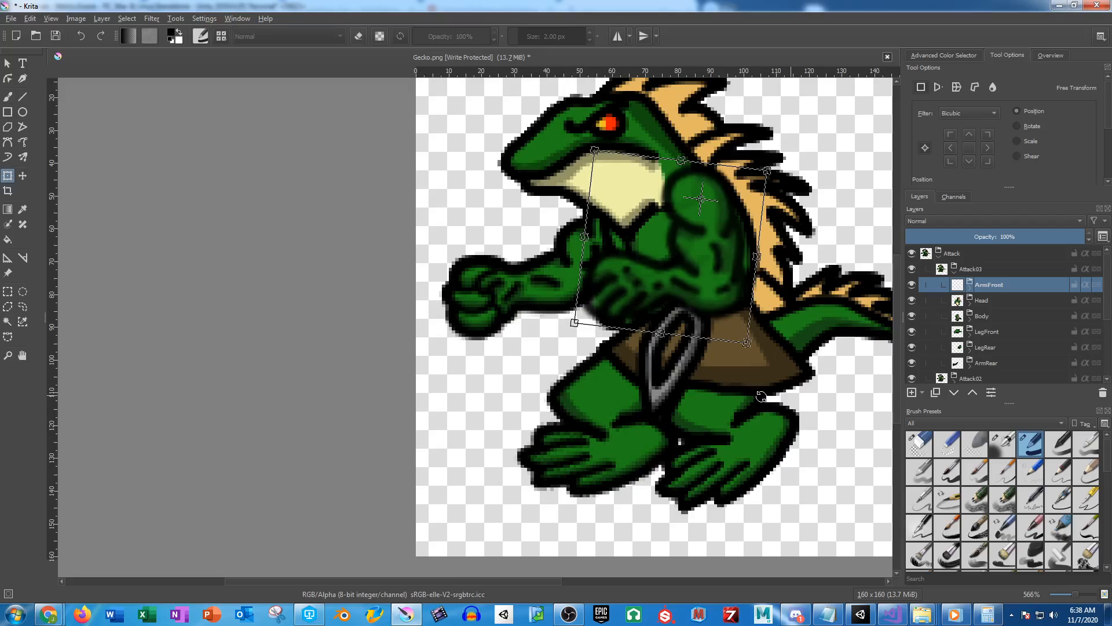
Rotate the ArmLower part of Attack03's ArmFront slightly counterclockwise about the elbow and collapse the Attack group
left_click(971, 293)
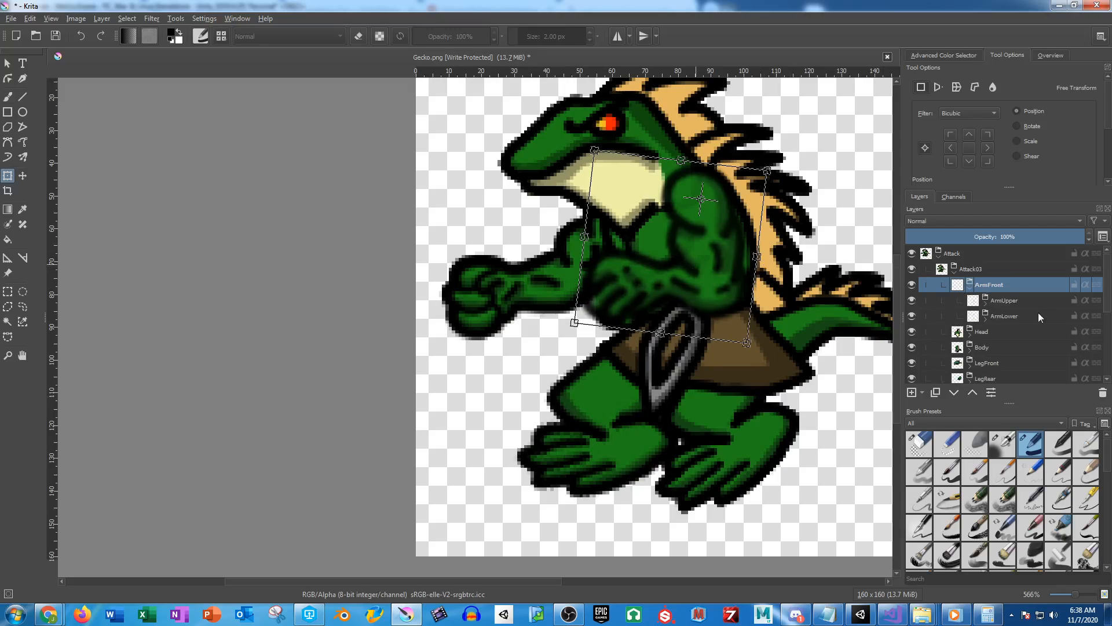
left_click(1003, 315)
left_click(687, 273)
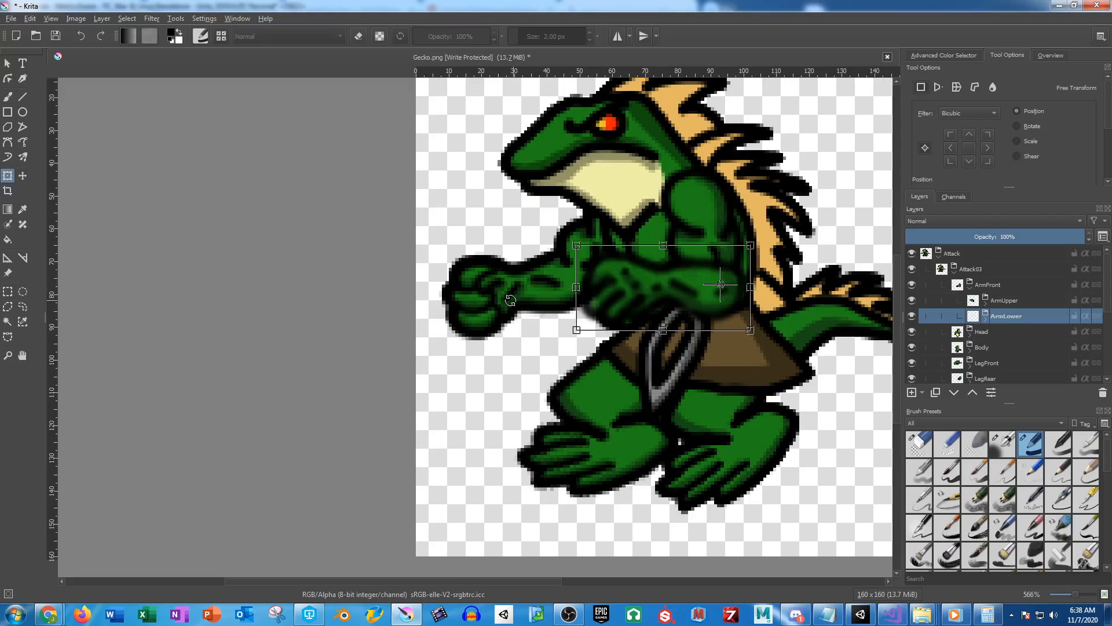
left_click_drag(510, 300, 512, 312)
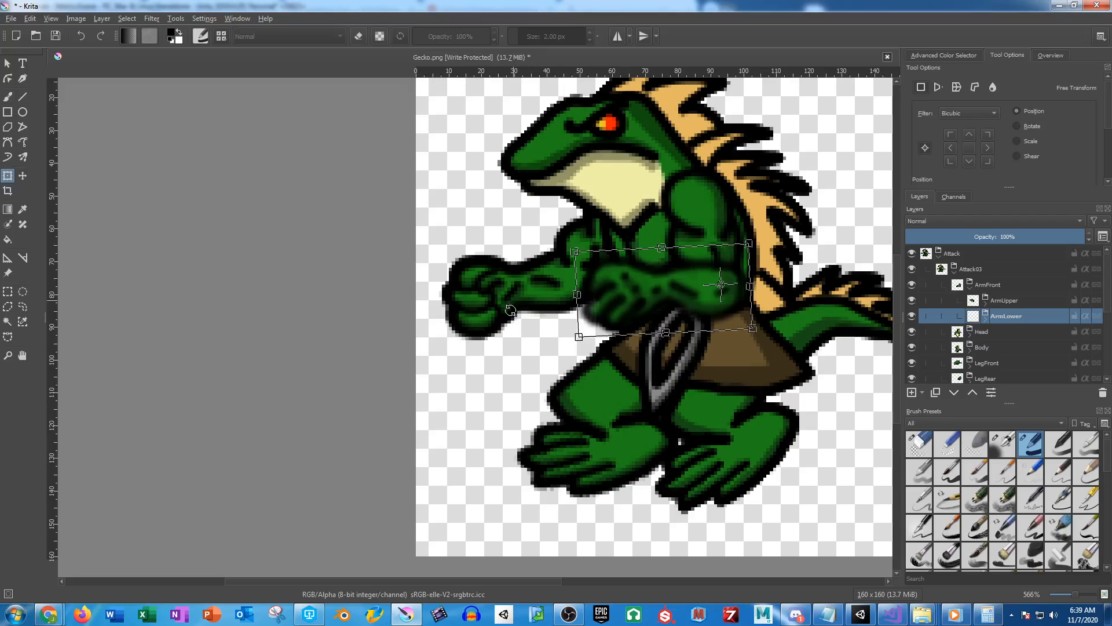
key("Return")
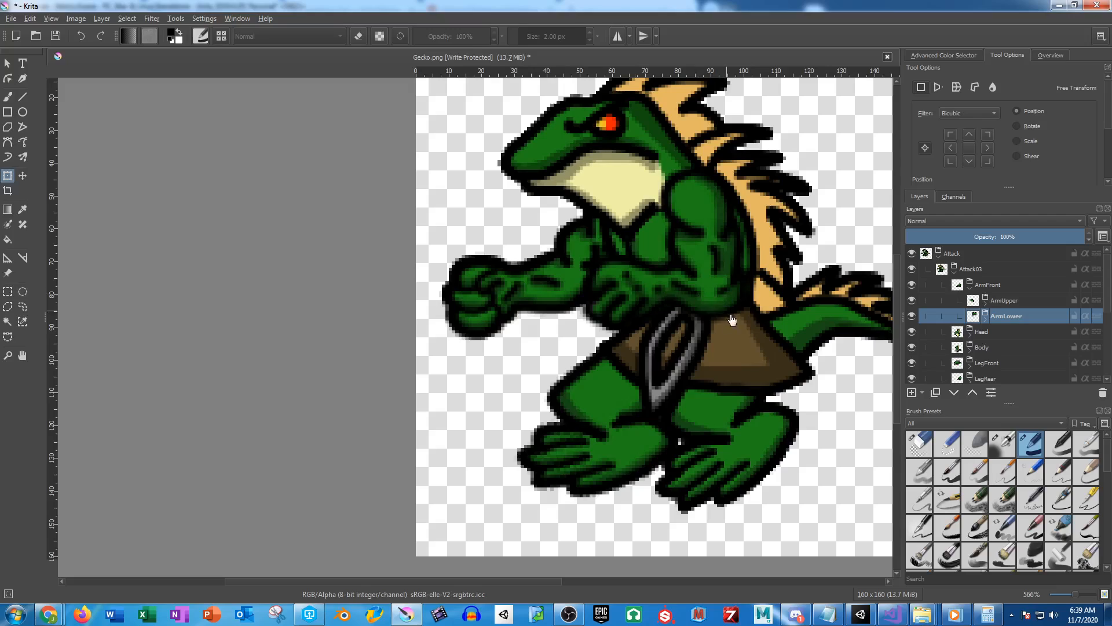
left_click(970, 288)
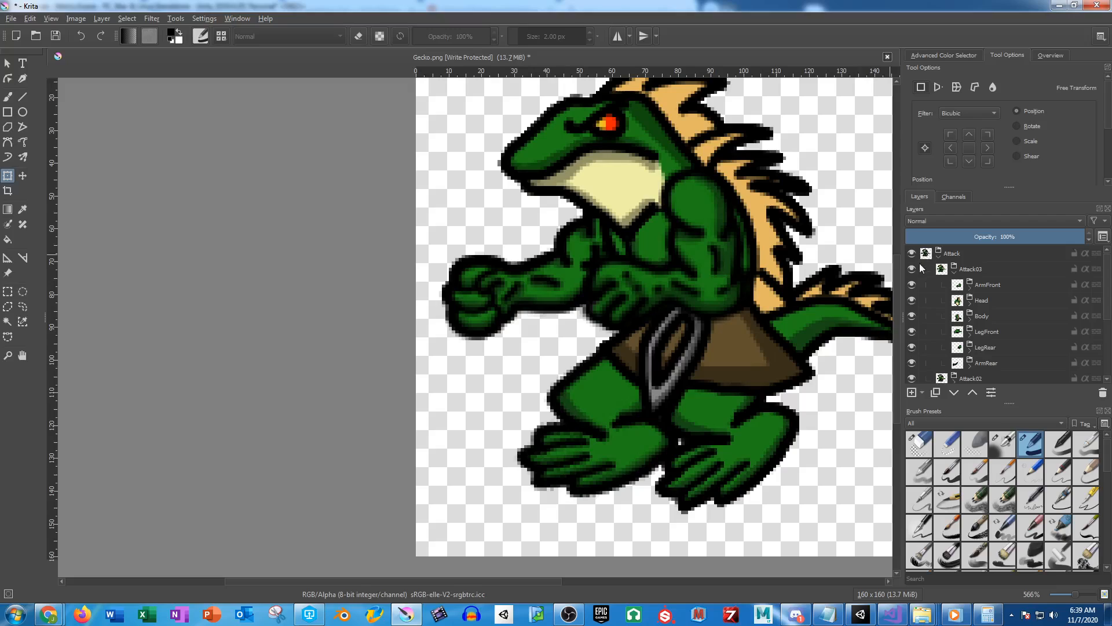
left_click(940, 258)
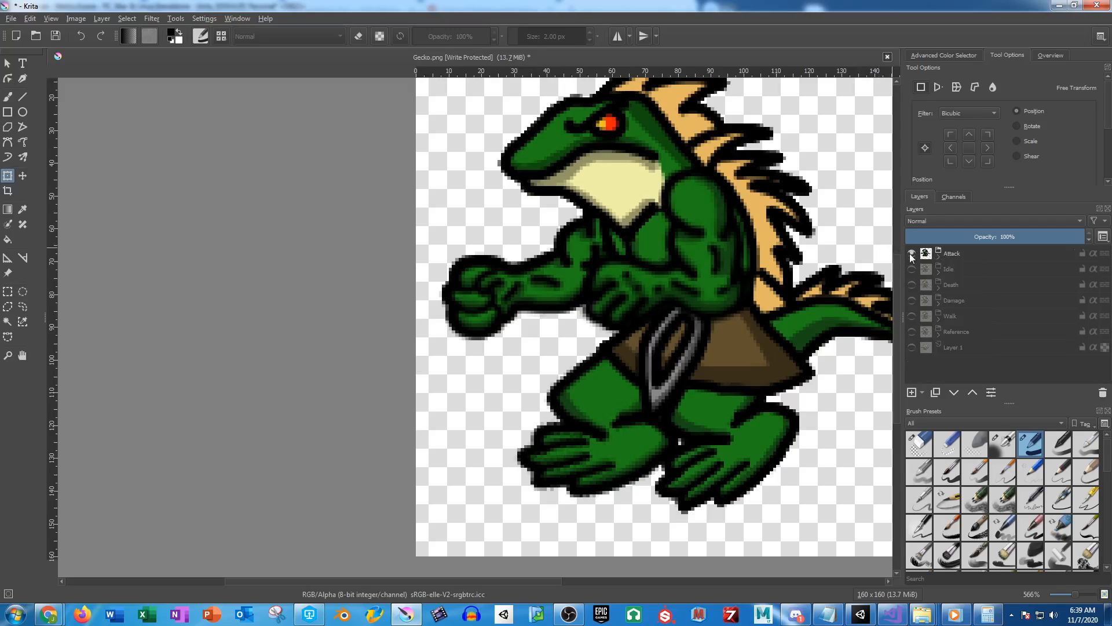
Expand the Attack group and toggle the visibility of Attack03 and Attack02 to compare the poses of the three frames
left_click(912, 254)
left_click(939, 256)
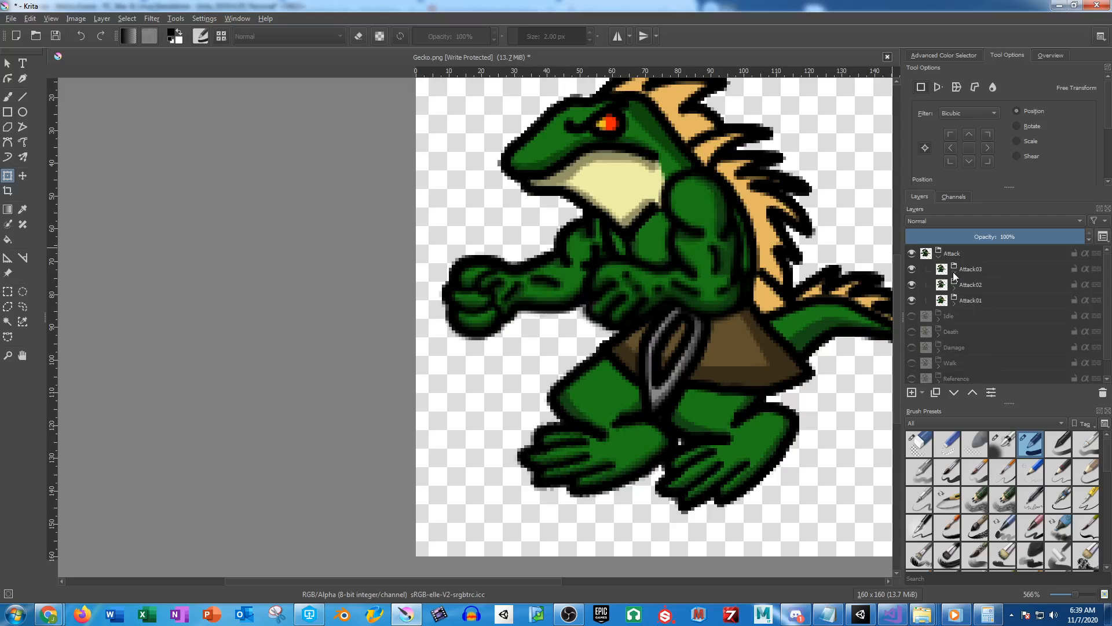
left_click(912, 270)
left_click(912, 283)
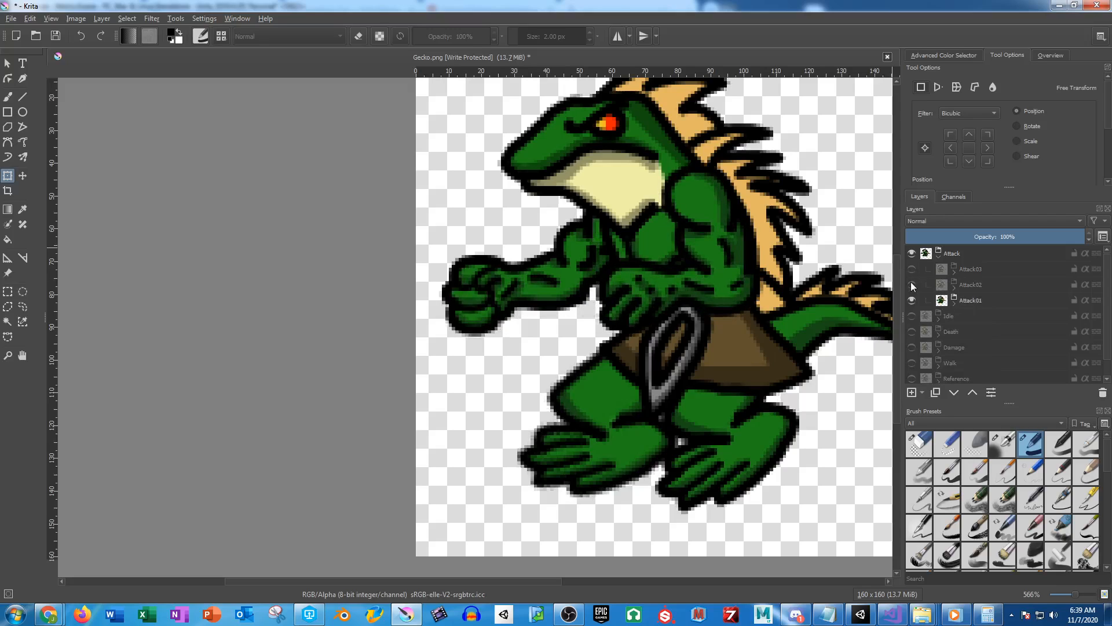
left_click(912, 284)
left_click(911, 283)
left_click(912, 283)
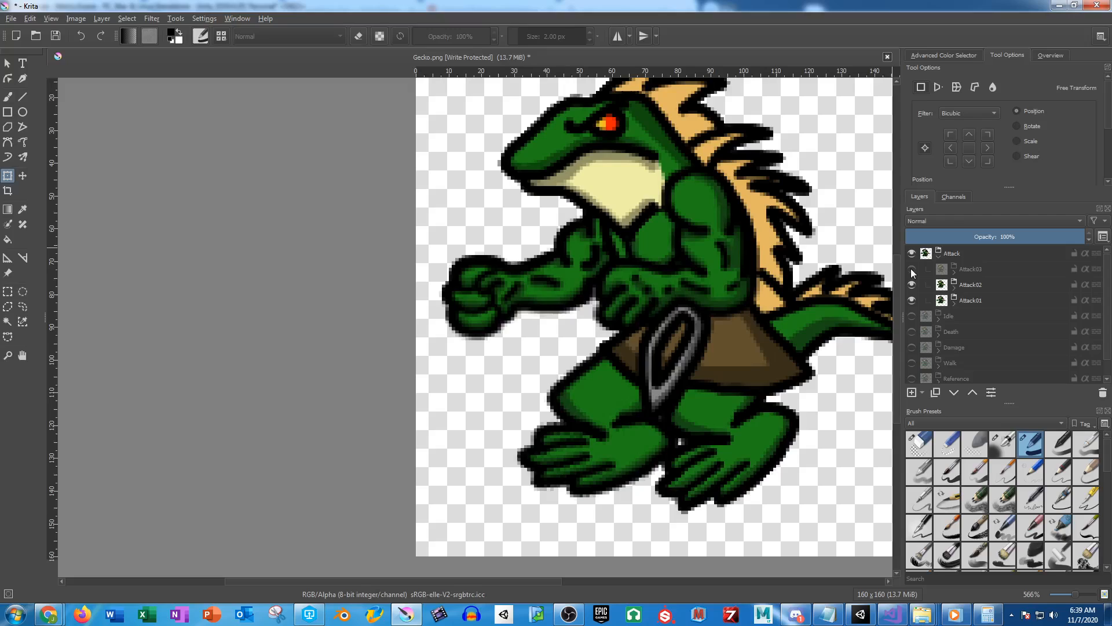
left_click(912, 268)
Rotate Attack03's ArmRear group slightly counterclockwise with the pivot placed at the shoulder
left_click(954, 272)
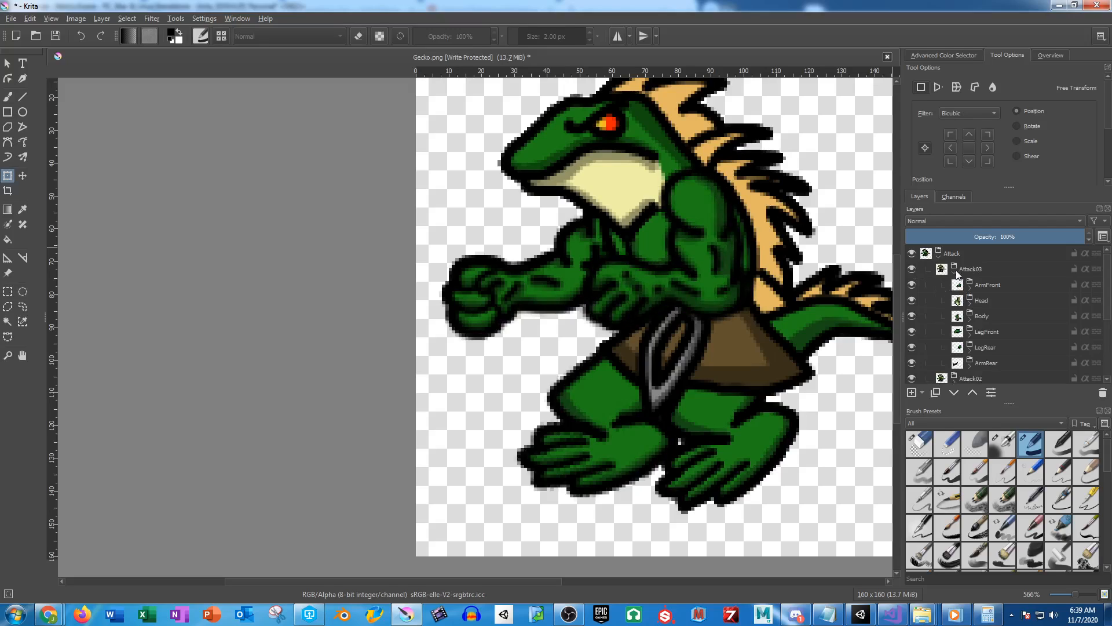
left_click(985, 362)
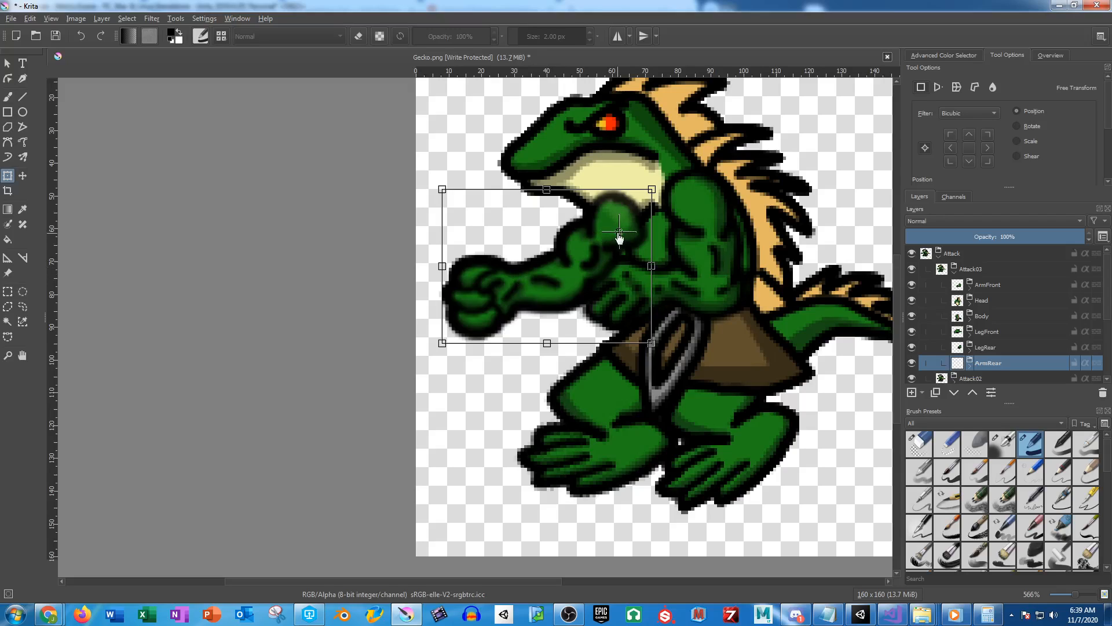
left_click_drag(620, 231, 543, 251)
left_click_drag(543, 253, 619, 234)
left_click_drag(461, 377, 471, 395)
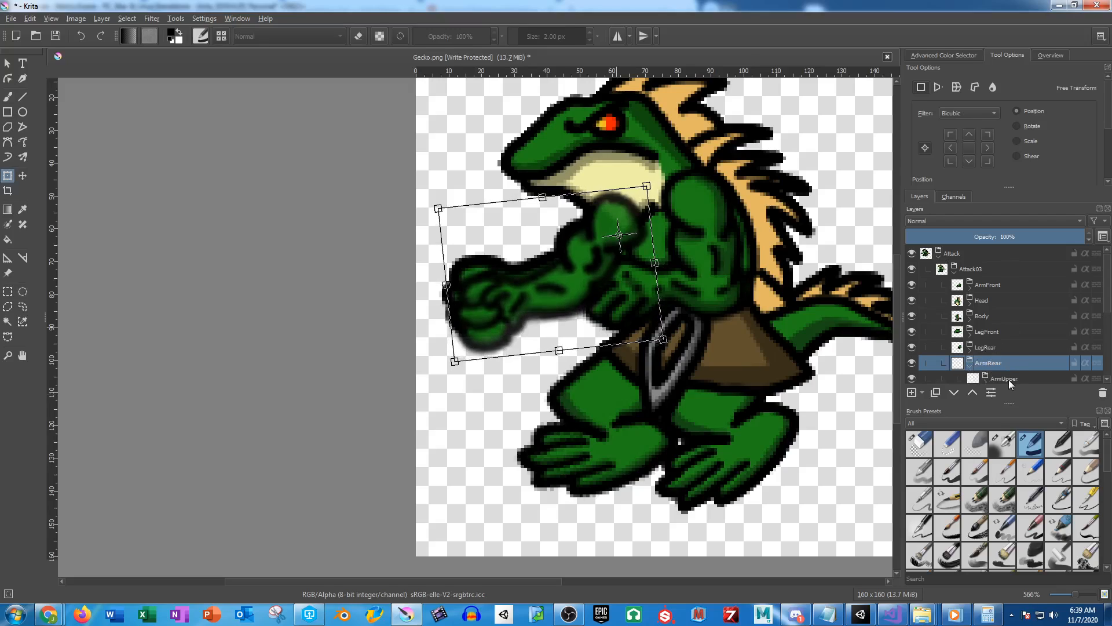
Rotate the ArmLower part of Attack03's ArmRear slightly clockwise about the elbow and check the fist up close
scroll(1012, 366, "down", 2)
left_click(1004, 303)
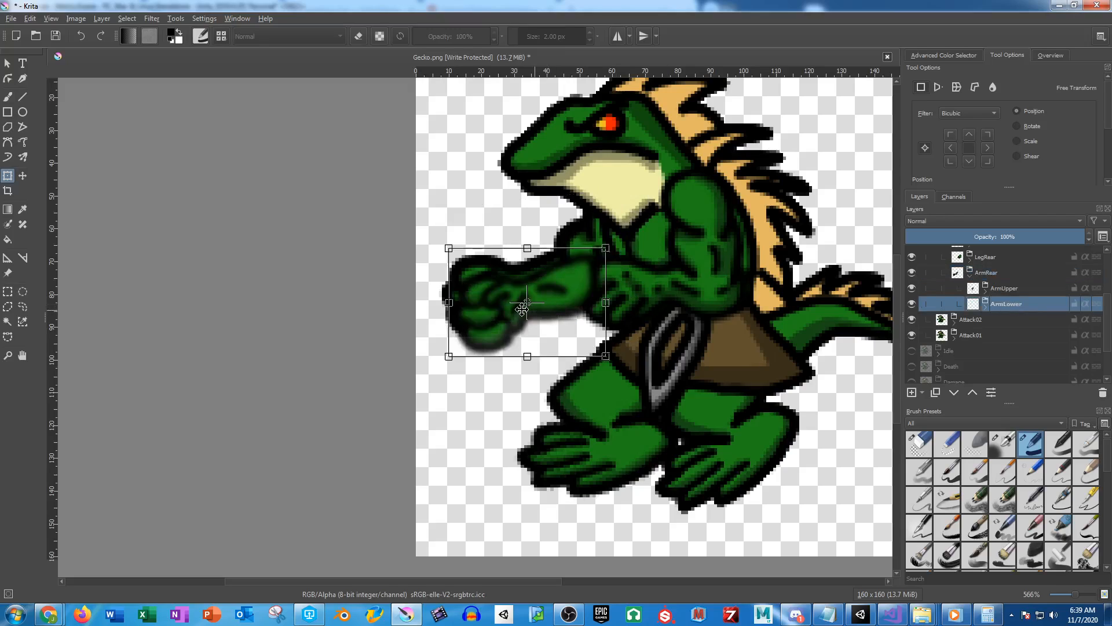
left_click_drag(586, 280, 582, 279)
left_click_drag(437, 219, 446, 215)
key("Return")
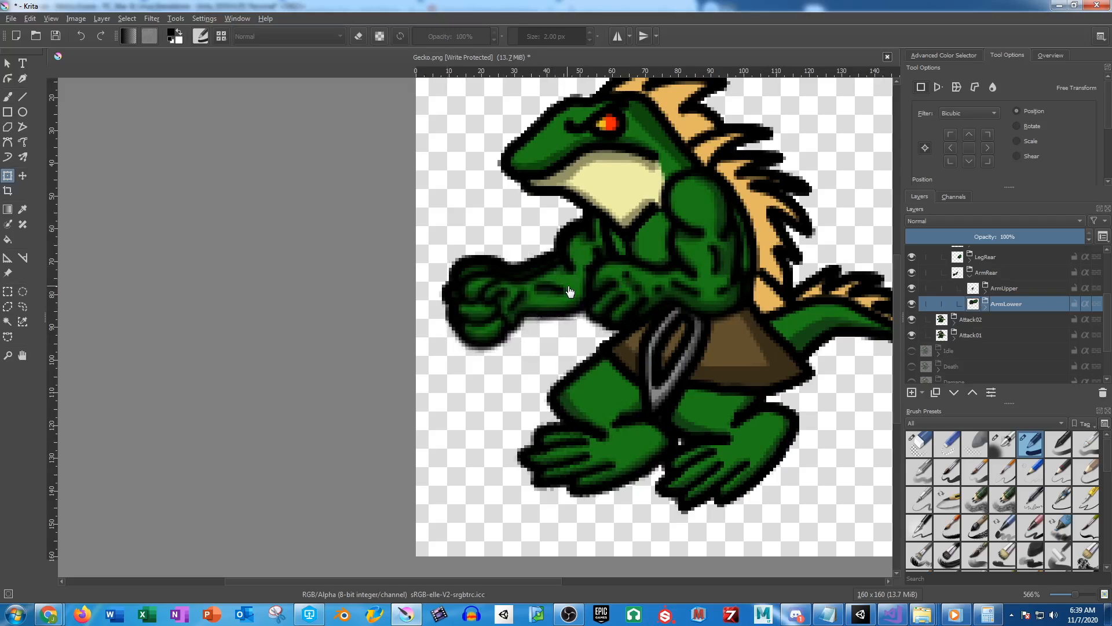
left_click(545, 294)
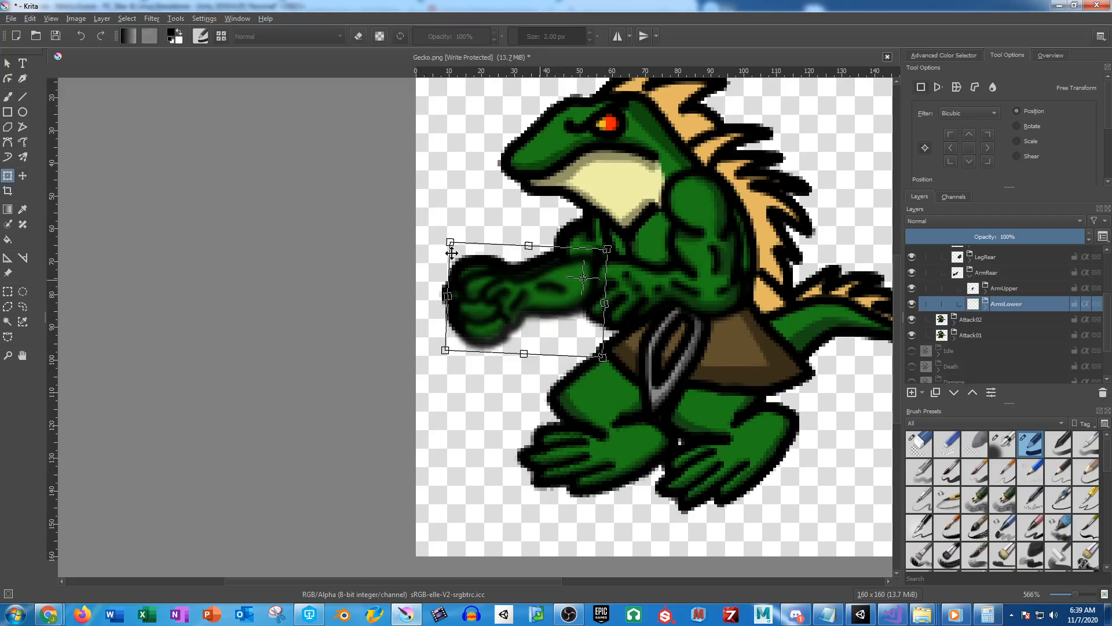
left_click_drag(463, 212, 466, 211)
key("Return")
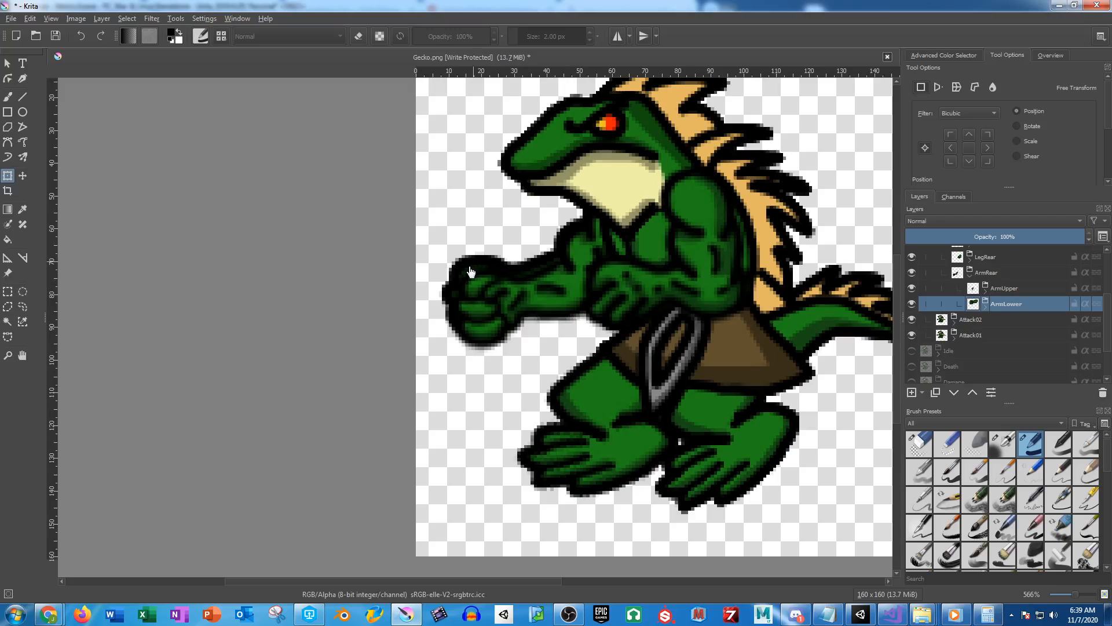
scroll(479, 268, "up", 1)
scroll(479, 268, "up", 2)
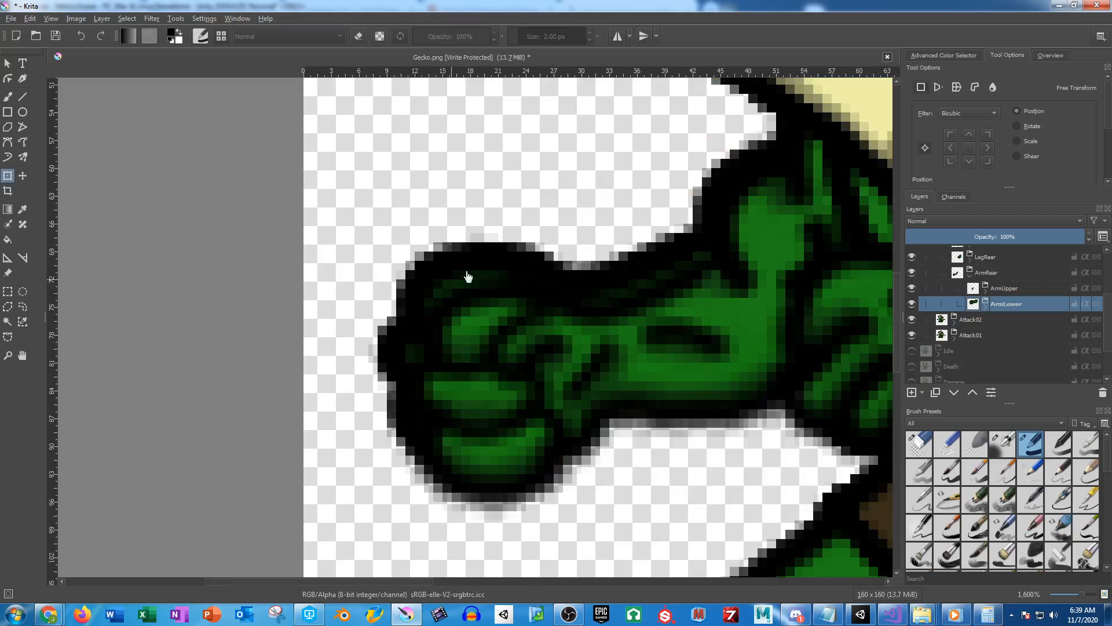
scroll(438, 305, "down", 2)
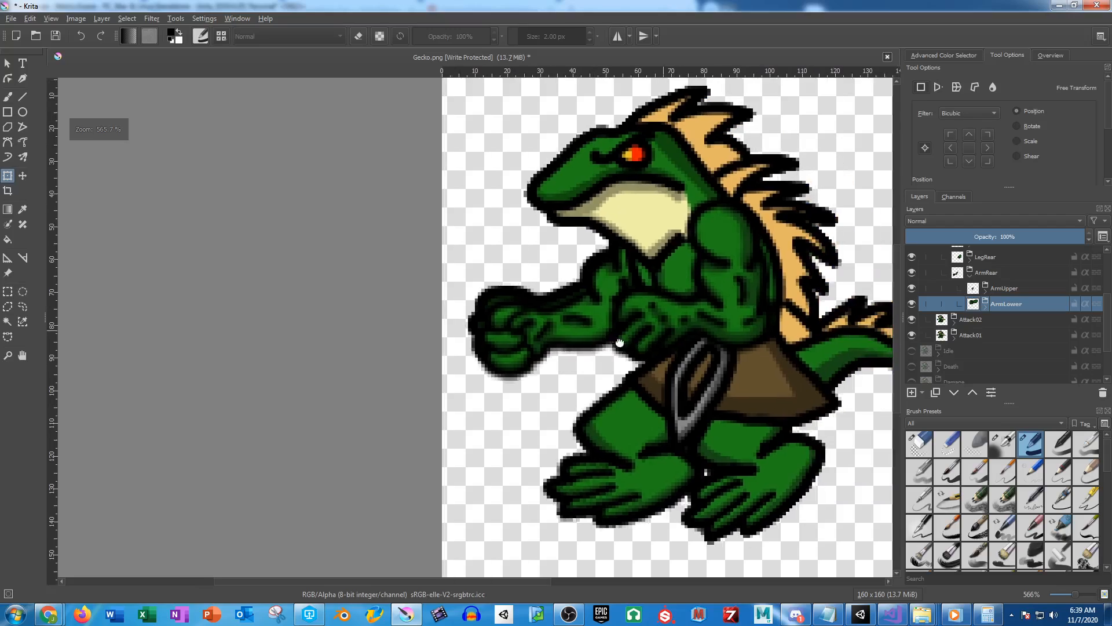
Collapse the Attack03 group, duplicate it, and name the copy Attack04
scroll(992, 299, "up", 2)
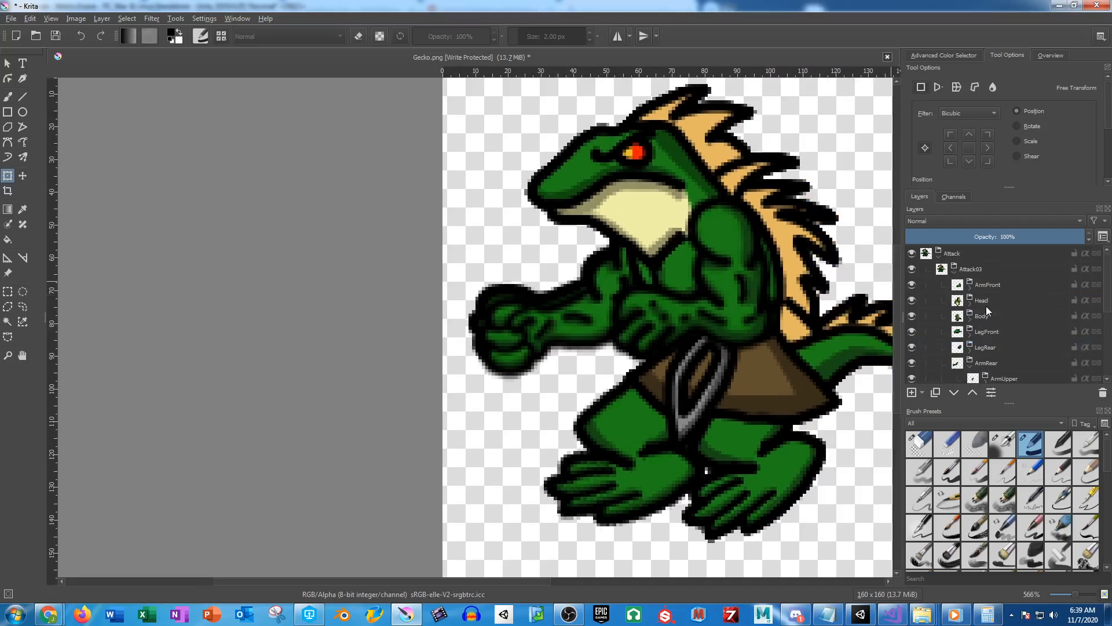
left_click(953, 270)
left_click(966, 269)
key("ctrl+j")
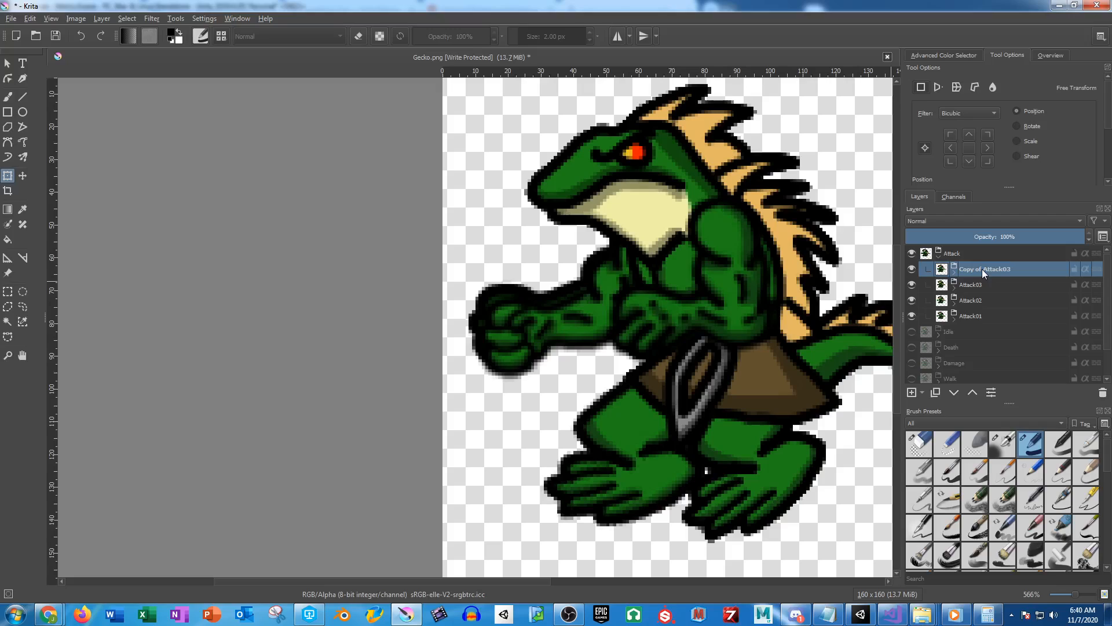
double_click(982, 269)
type("Attack")
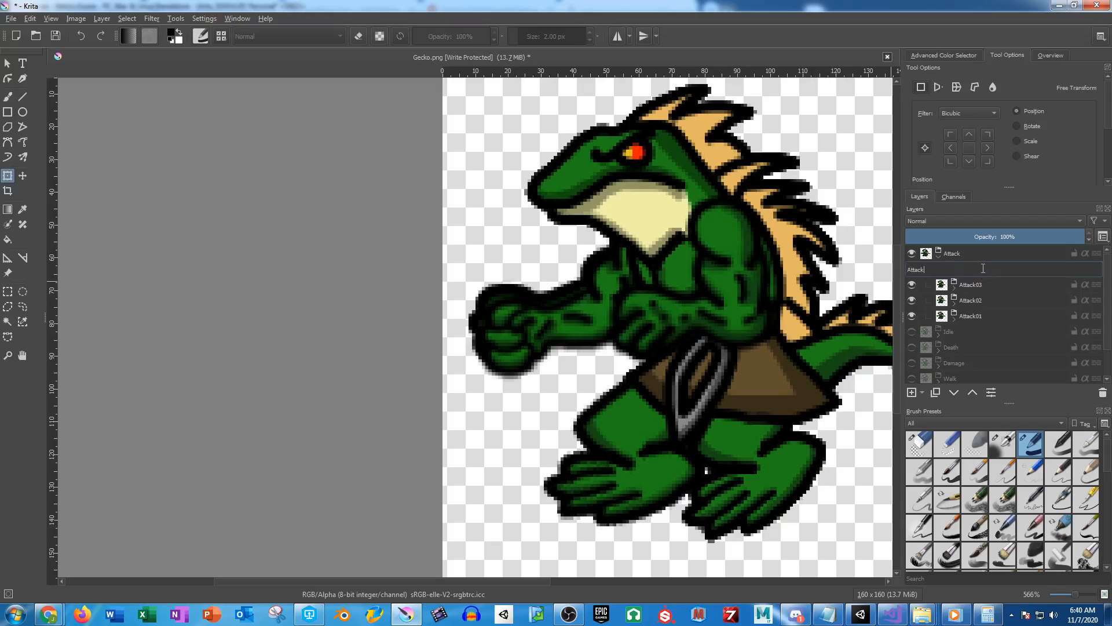
type("04")
key("Return")
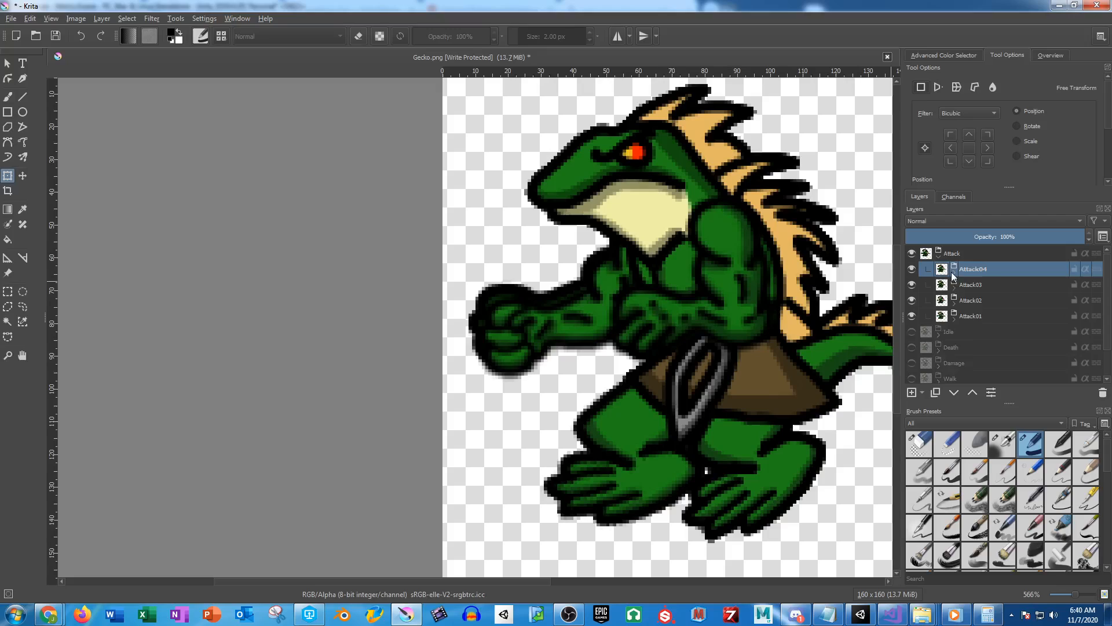
Rotate Attack04's ArmFront group further clockwise about the shoulder pivot
left_click(954, 271)
left_click(985, 284)
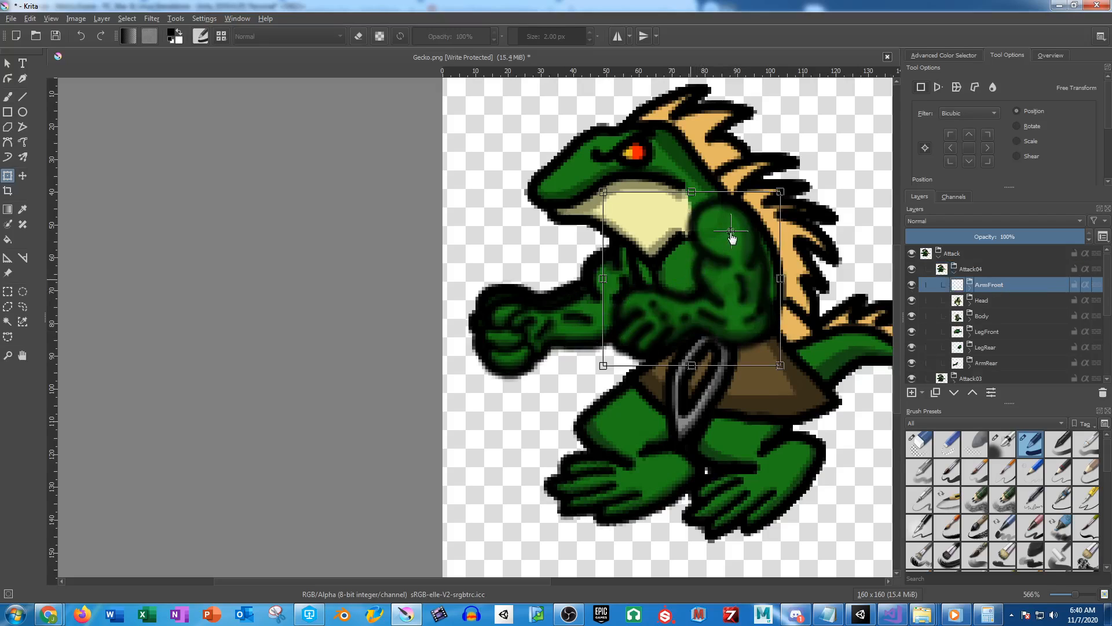
left_click_drag(809, 413, 752, 417)
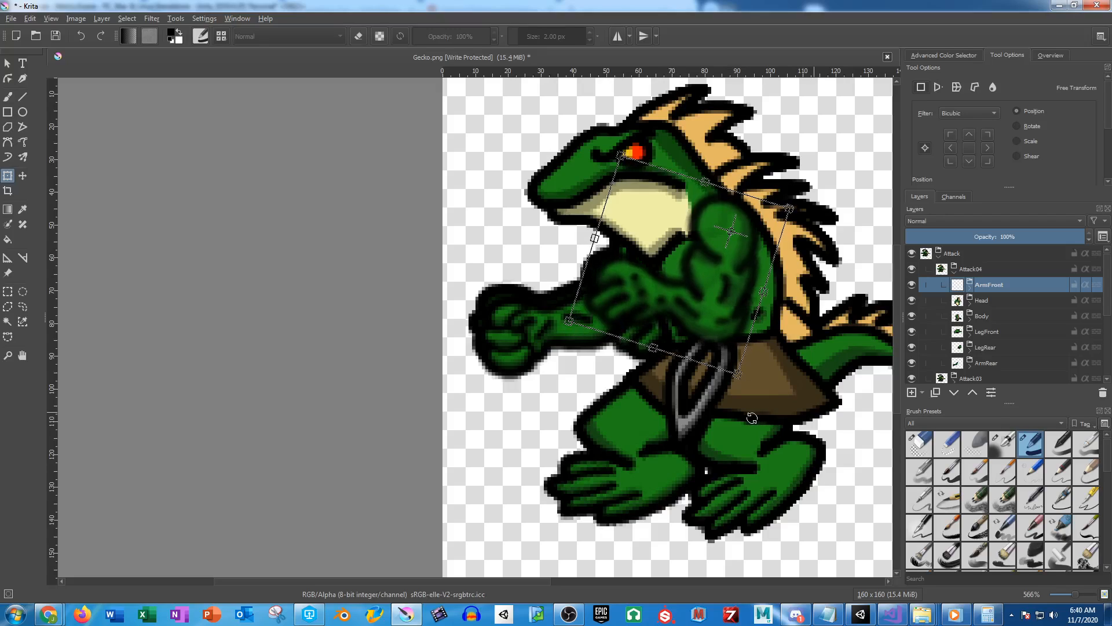
Rotate the ArmLower part of Attack04's ArmFront counterclockwise about the elbow
left_click(970, 291)
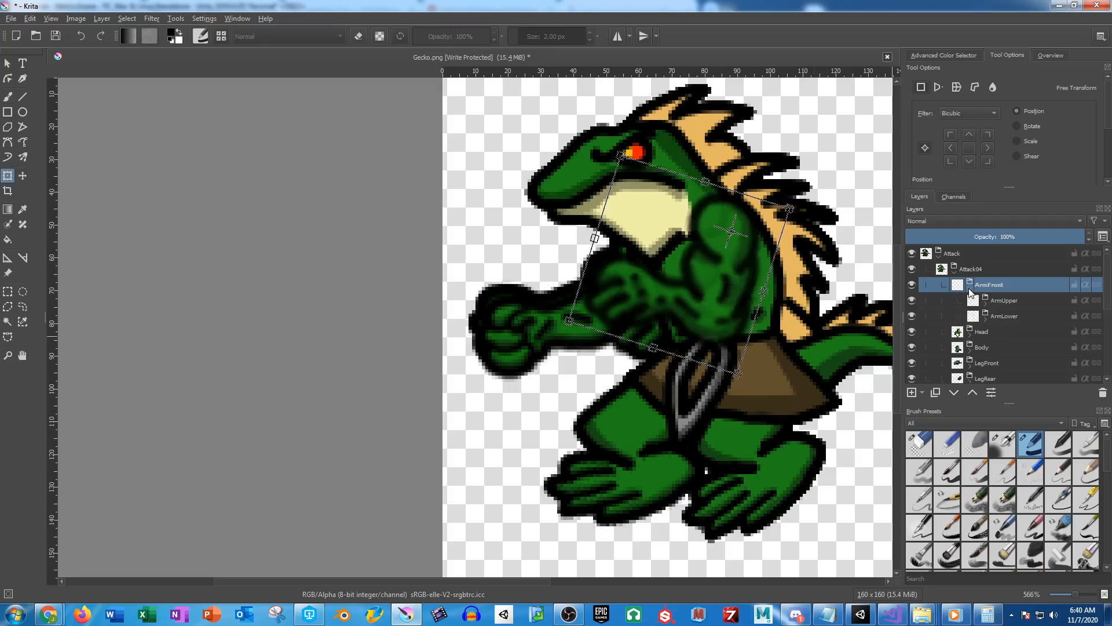
left_click(1003, 315)
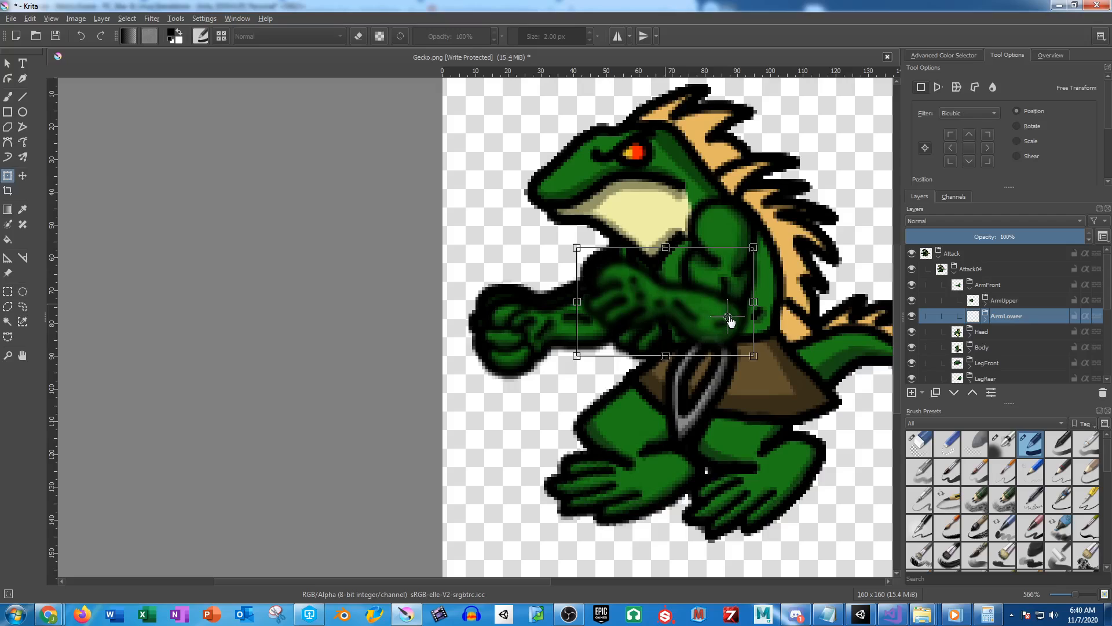
left_click_drag(502, 284, 506, 334)
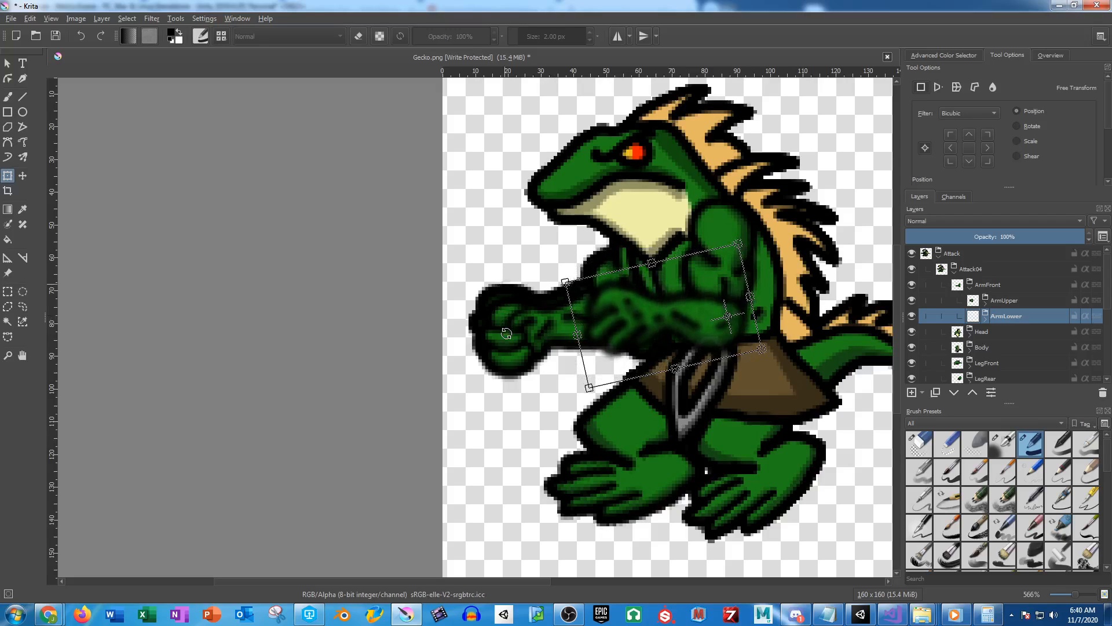
key("Return")
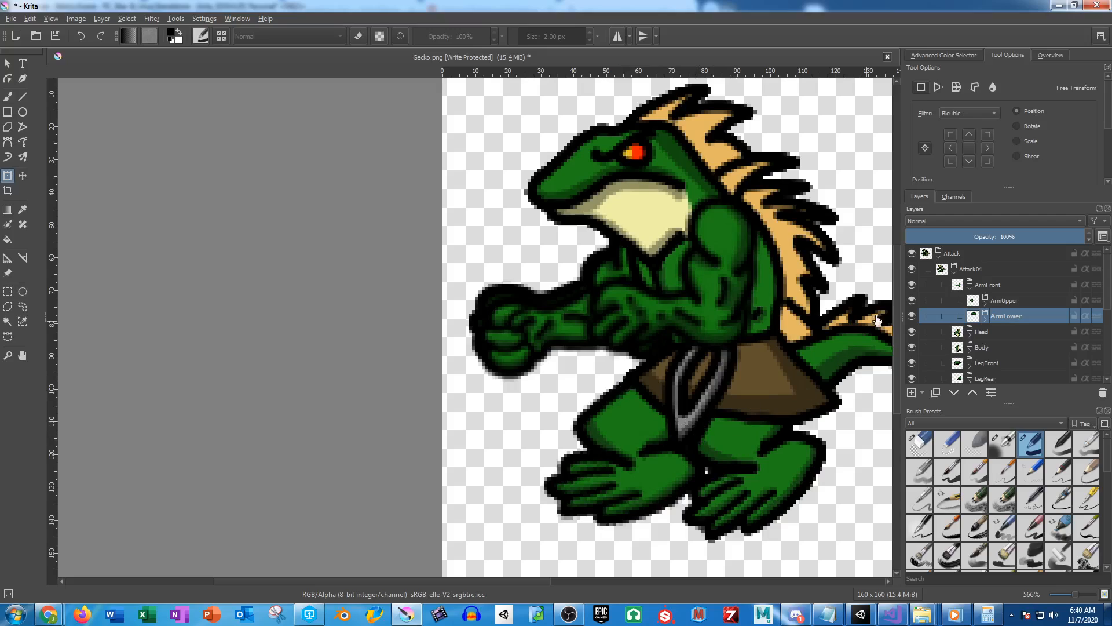
Rotate Attack04's ArmRear group counterclockwise with the pivot placed at the shoulder
scroll(997, 347, "down", 2)
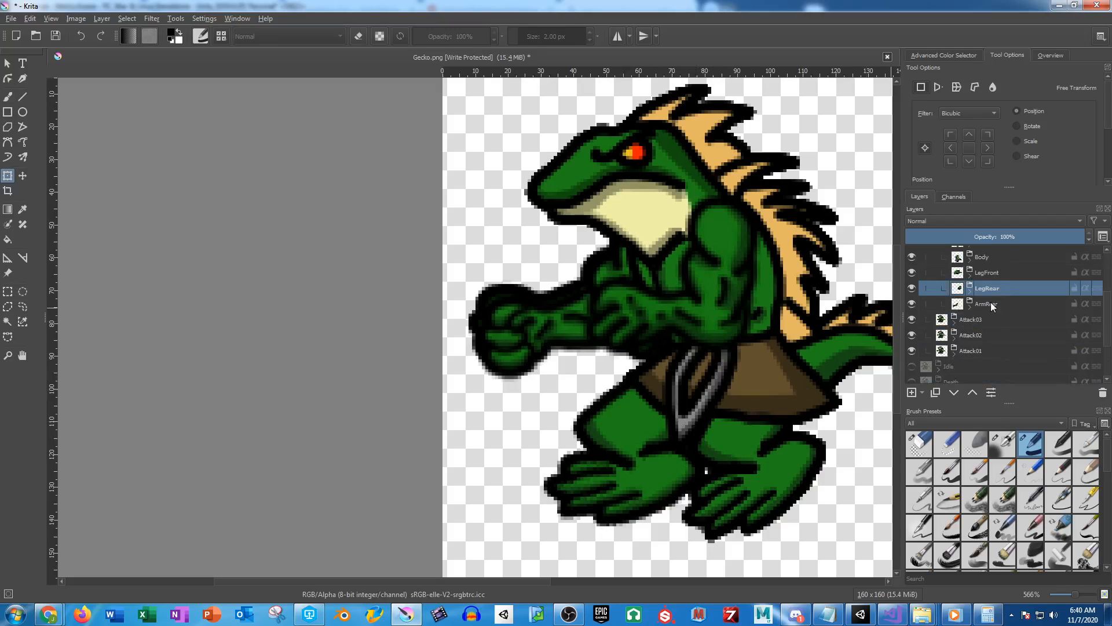
left_click(991, 303)
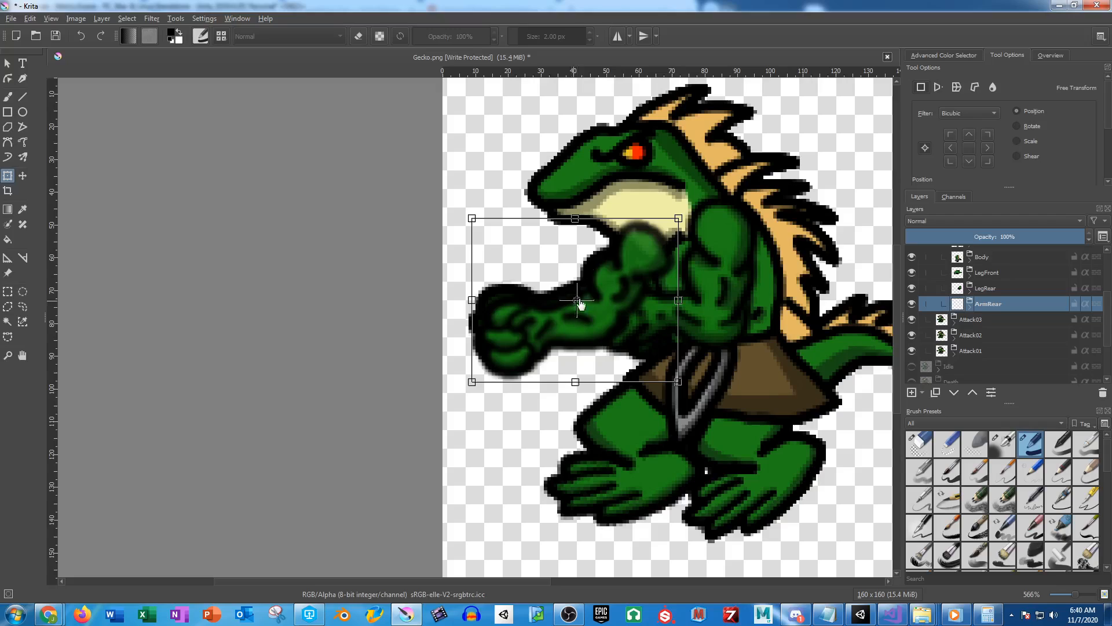
left_click_drag(575, 300, 647, 262)
left_click_drag(491, 462, 527, 490)
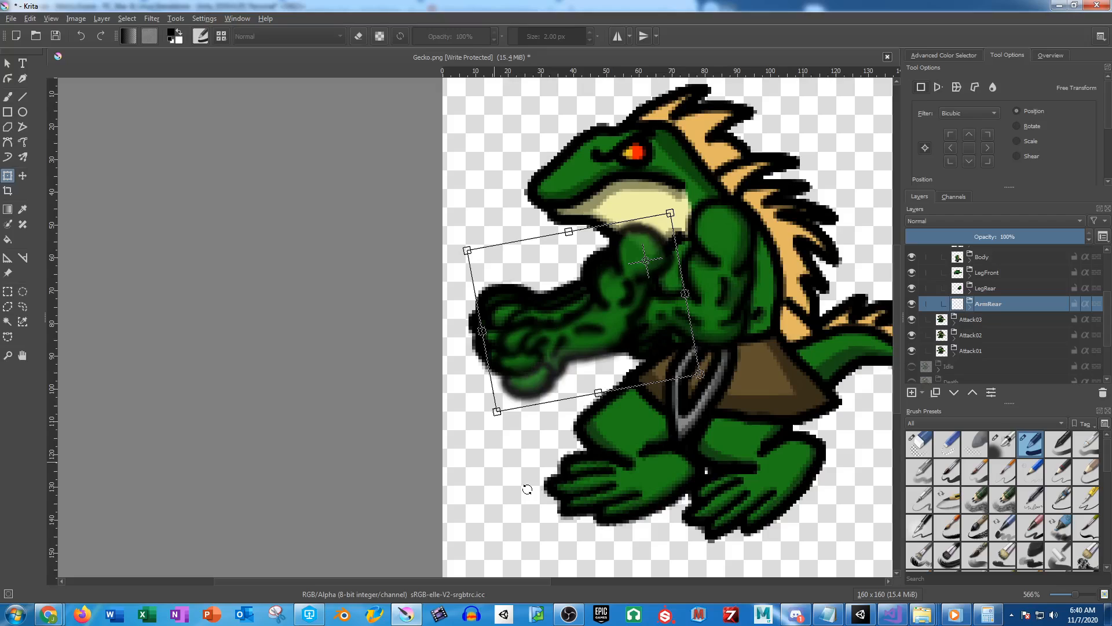
key("Return")
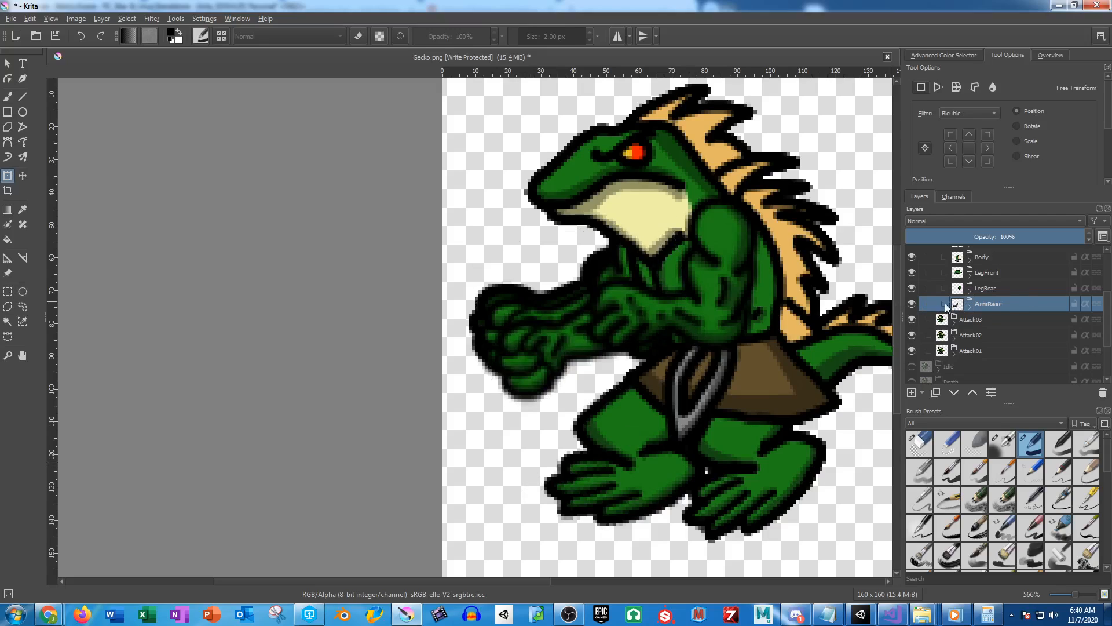
Rotate the ArmLower part of Attack04's ArmRear slightly clockwise with the pivot placed at the elbow
left_click(970, 307)
left_click(1007, 335)
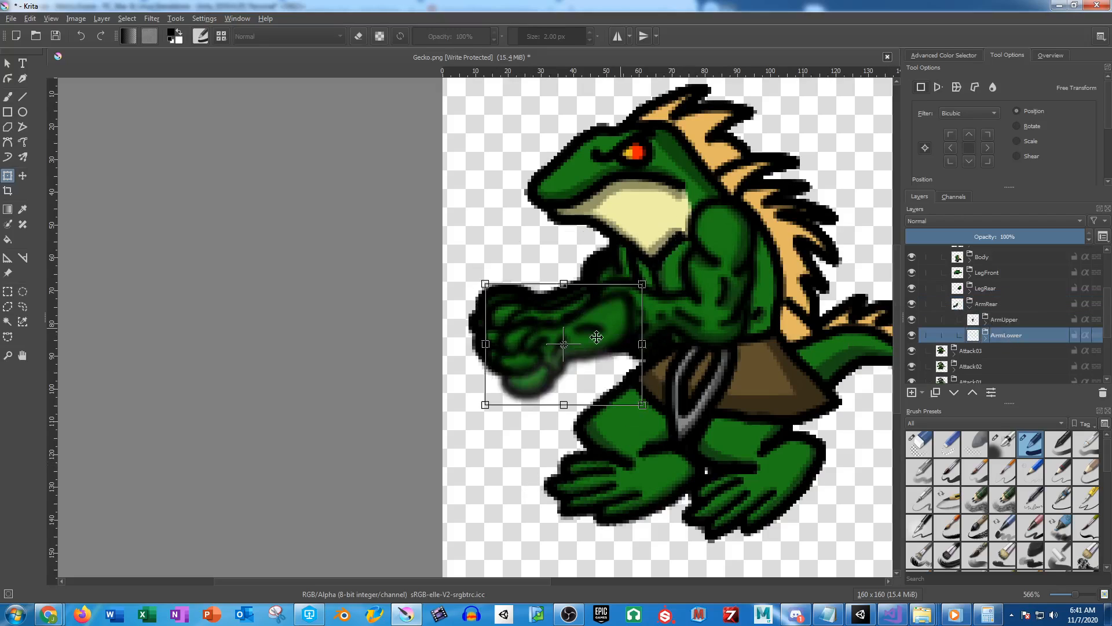
left_click_drag(564, 344, 619, 319)
left_click_drag(484, 230, 498, 220)
key("Return")
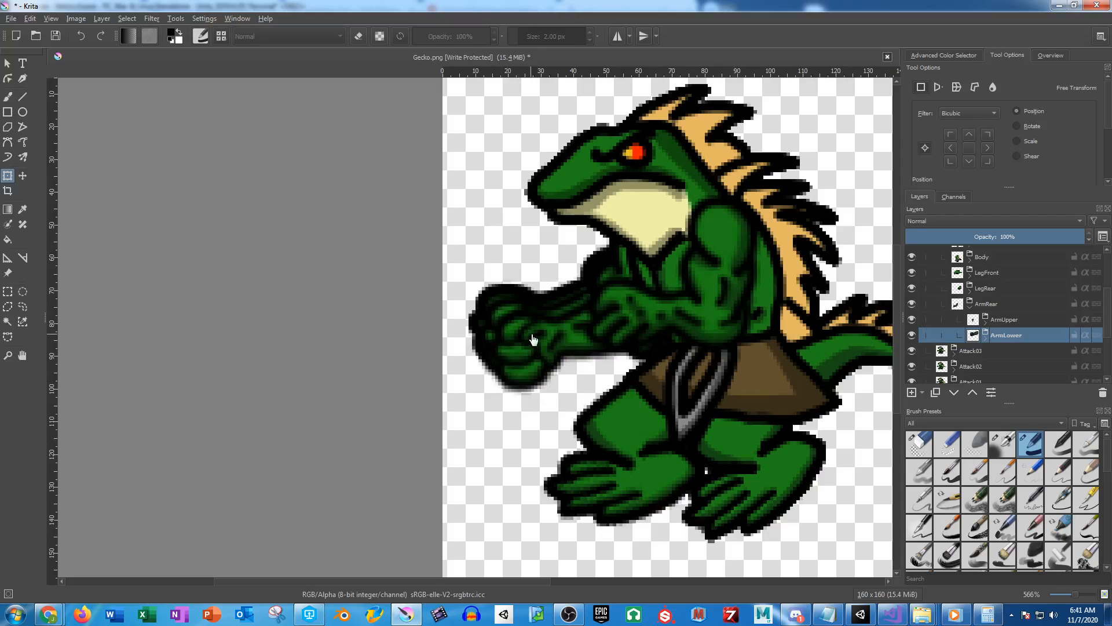
Collapse the Attack04 group, duplicate it, and name the copy Attack05
scroll(949, 275, "up", 2)
left_click(954, 272)
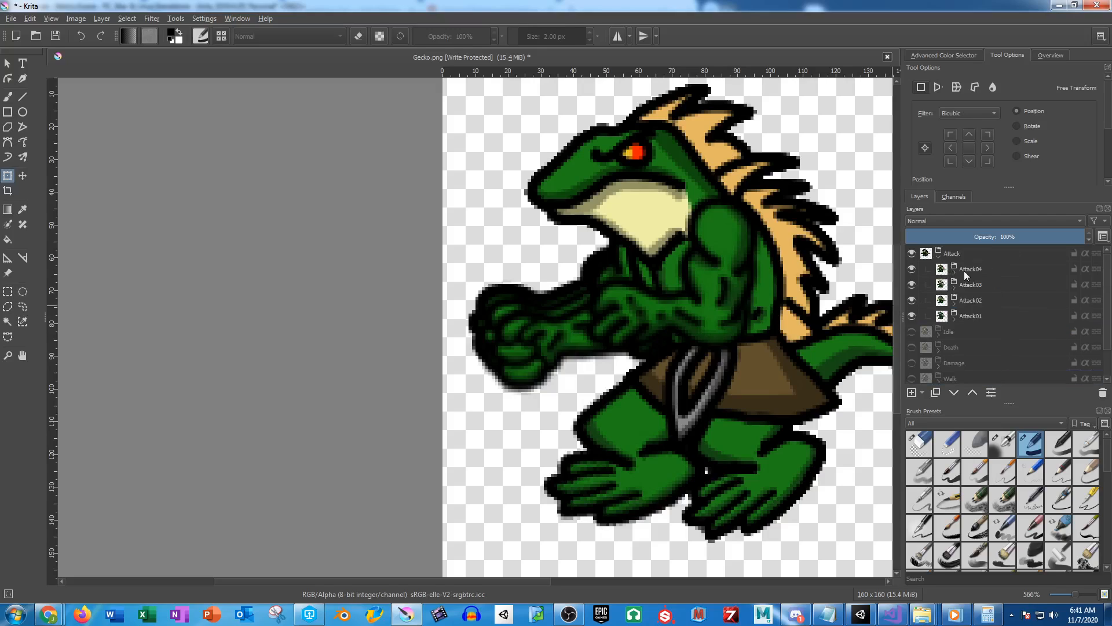
left_click(964, 270)
key("ctrl+j")
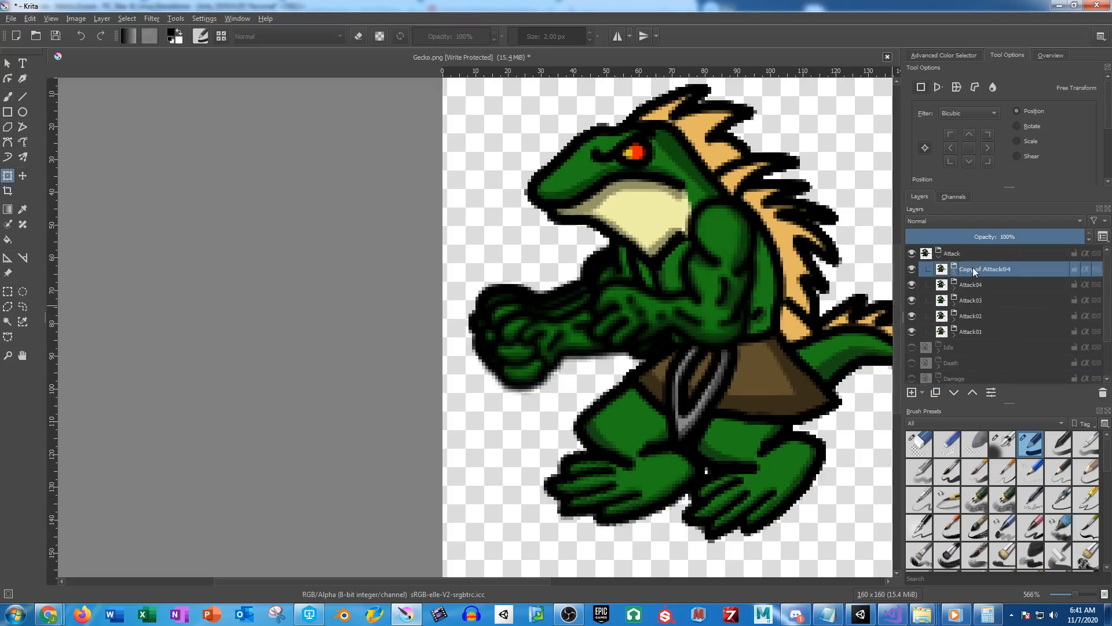
double_click(974, 268)
type("Attack")
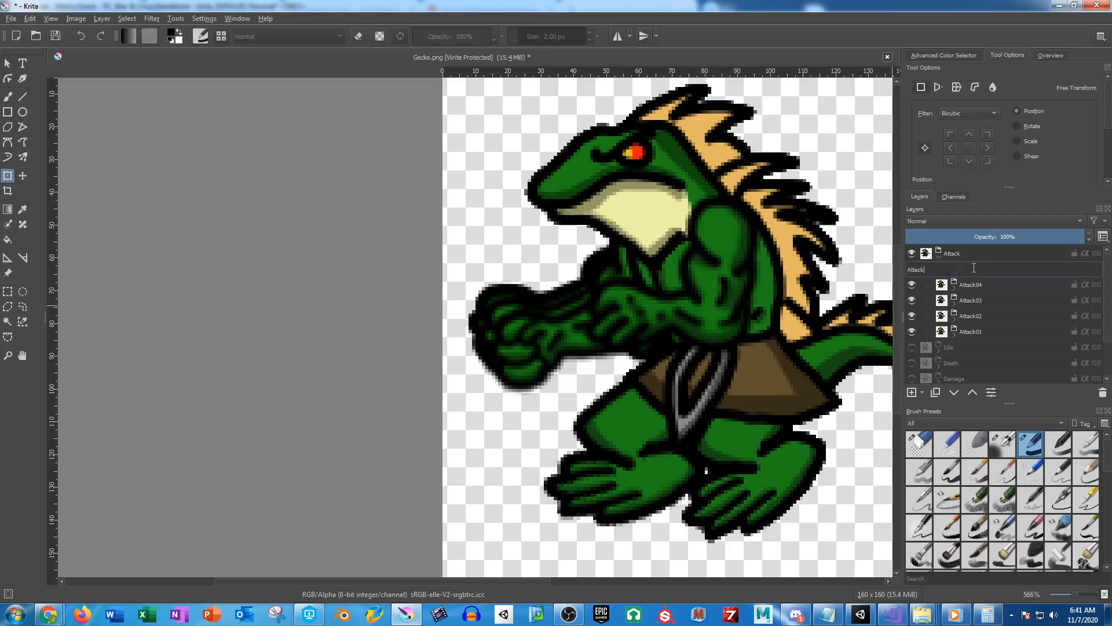
type("05")
key("Return")
Rotate Attack05's ArmFront group further clockwise with the pivot placed at the shoulder
left_click(954, 271)
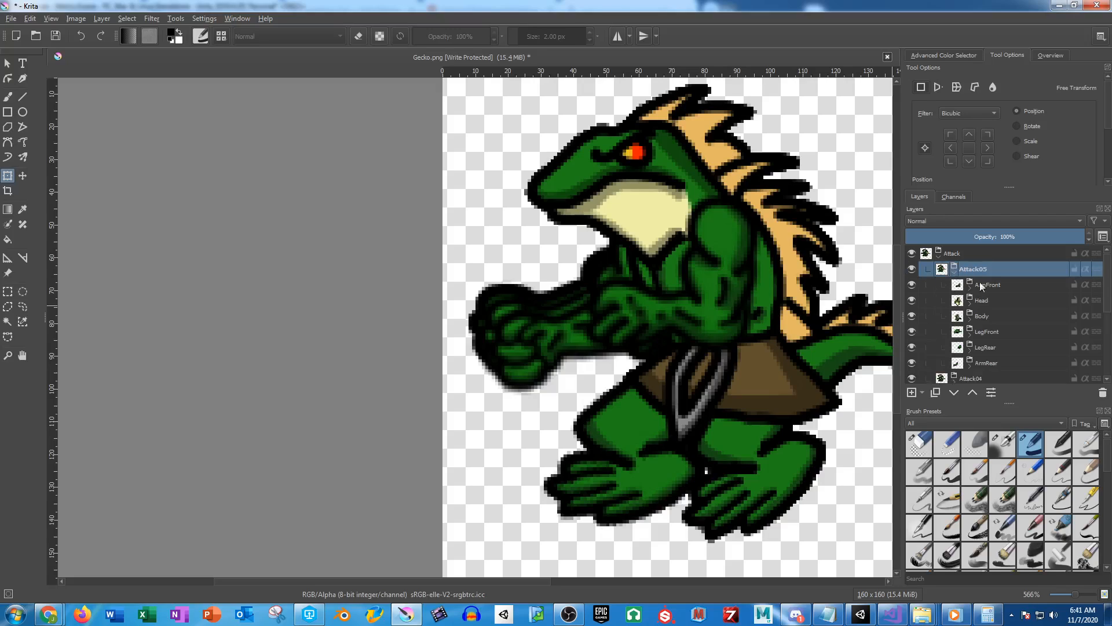
left_click(979, 283)
left_click_drag(673, 282, 724, 231)
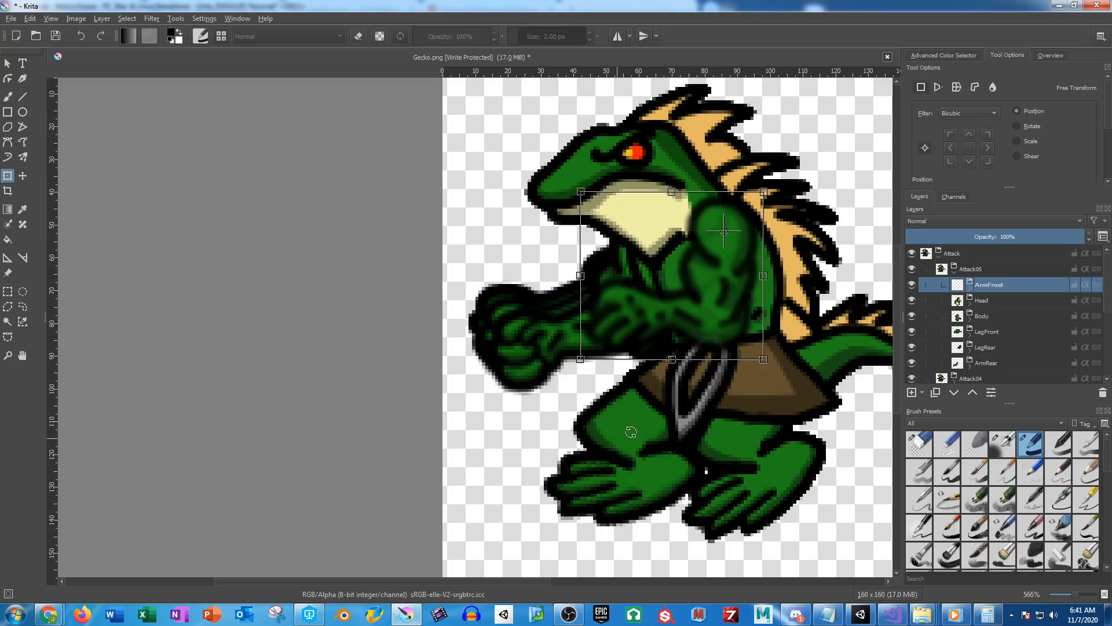
left_click_drag(637, 430, 578, 430)
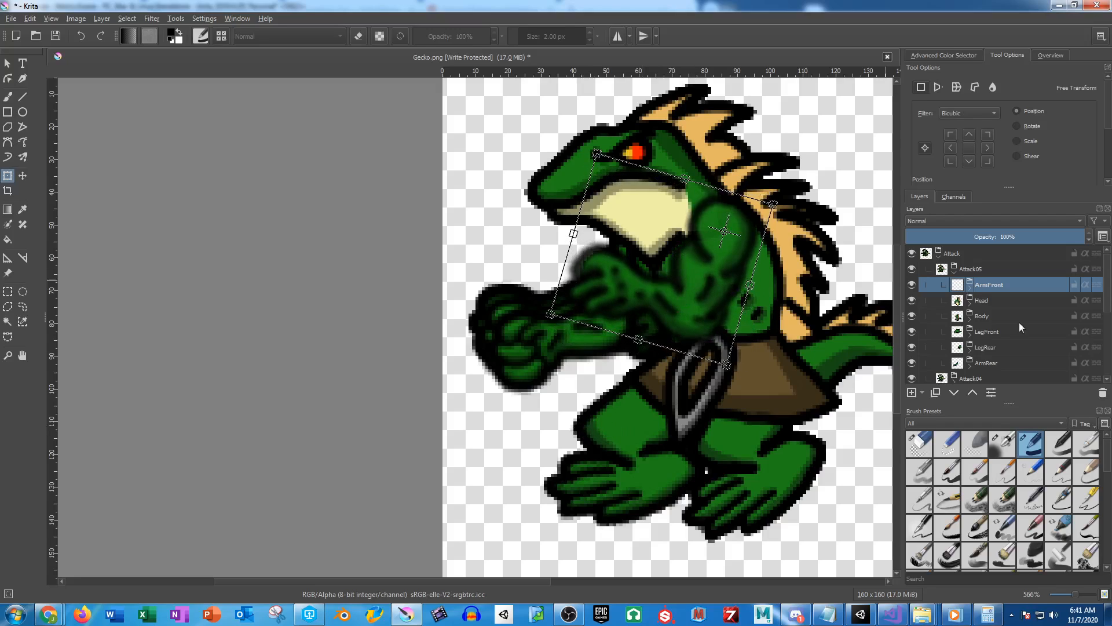
Rotate the ArmLower part of Attack05's ArmFront counterclockwise with the pivot placed at the elbow
left_click(971, 289)
left_click(1011, 318)
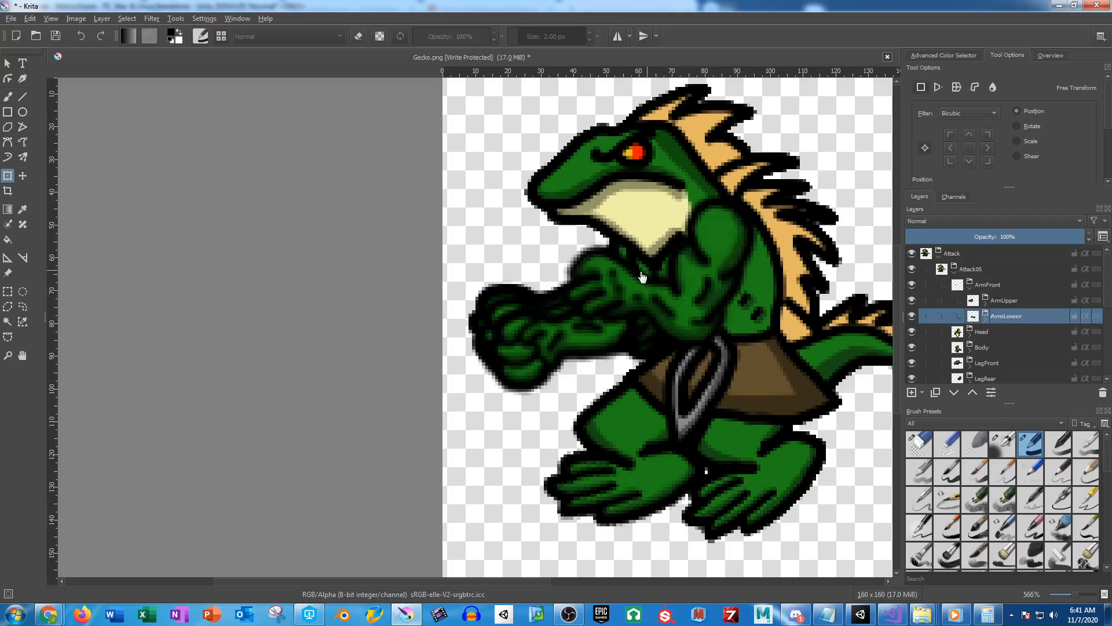
left_click_drag(649, 306, 702, 304)
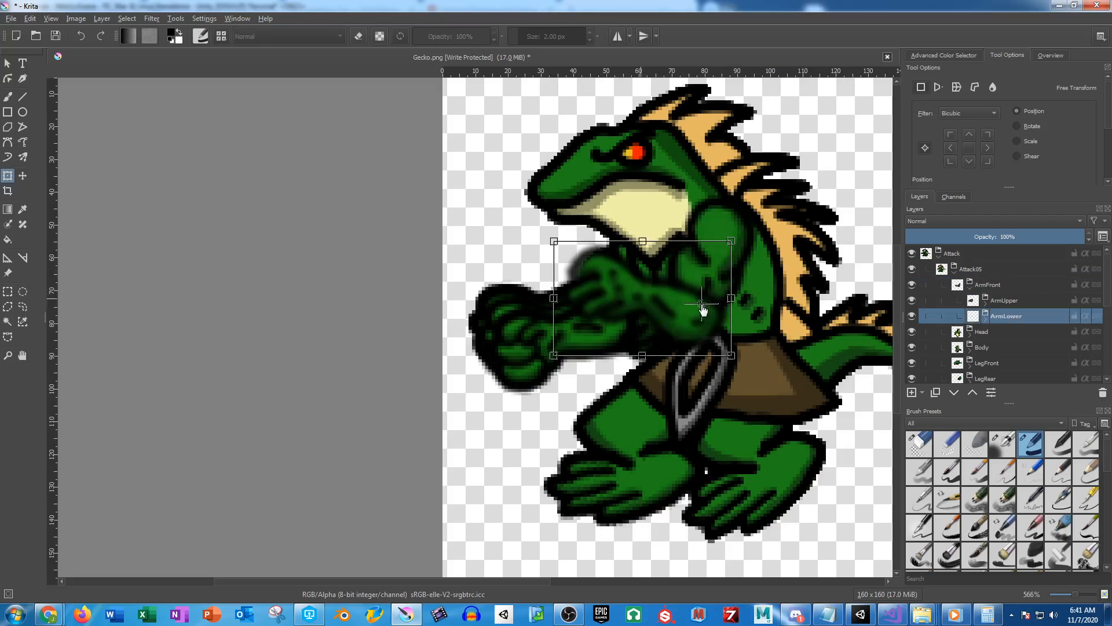
left_click_drag(521, 314, 523, 352)
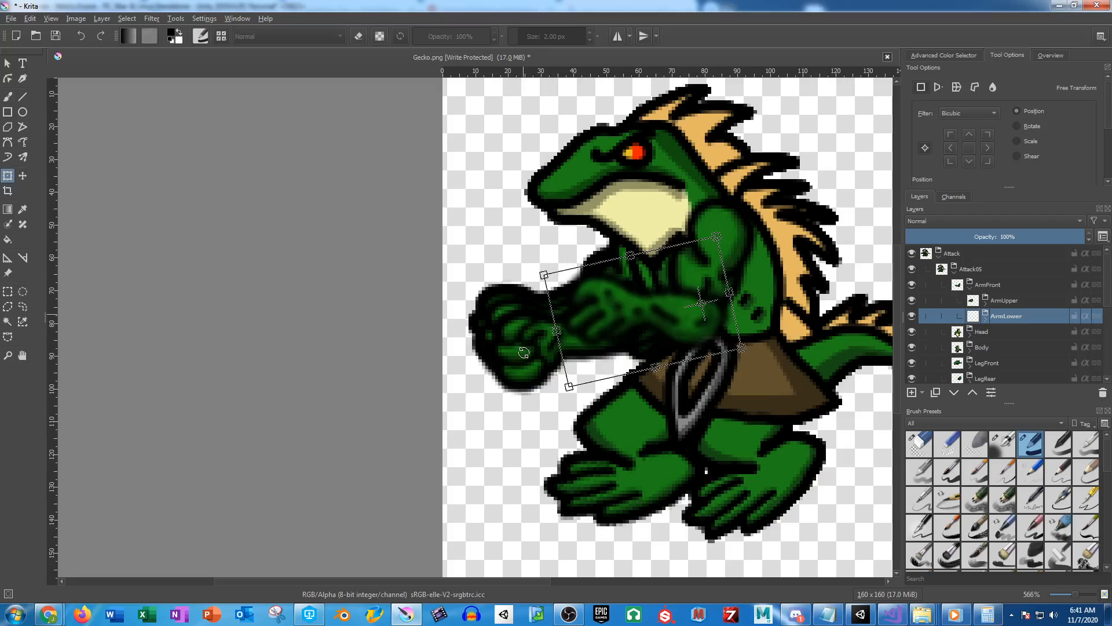
key("Return")
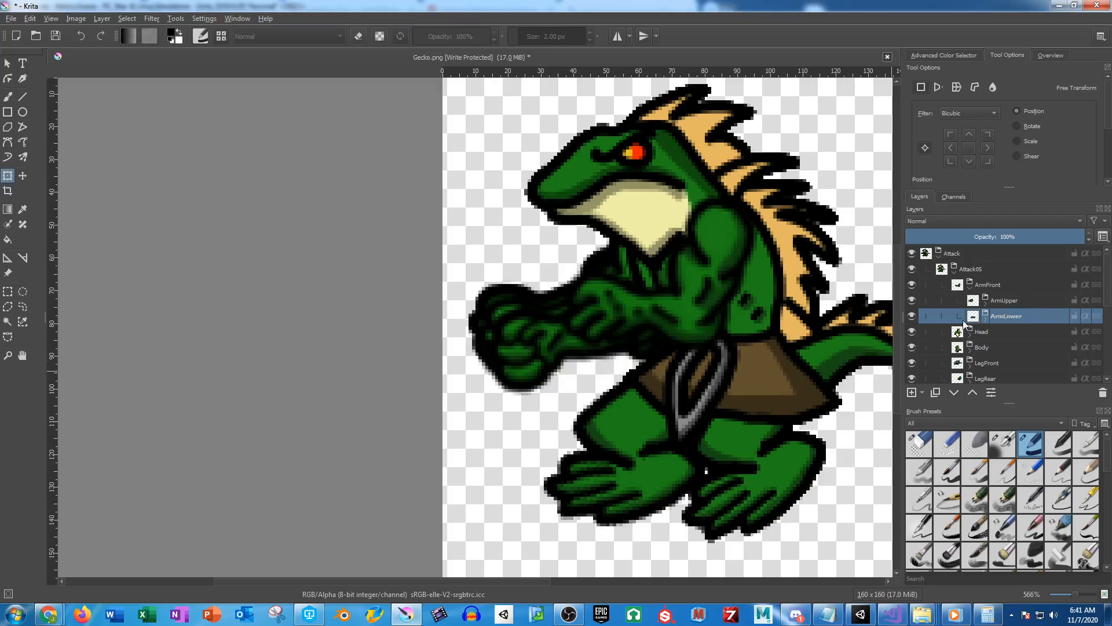
Collapse Attack05's ArmFront group and rotate its ArmRear group counterclockwise with the pivot placed at the shoulder
left_click(970, 289)
left_click(991, 363)
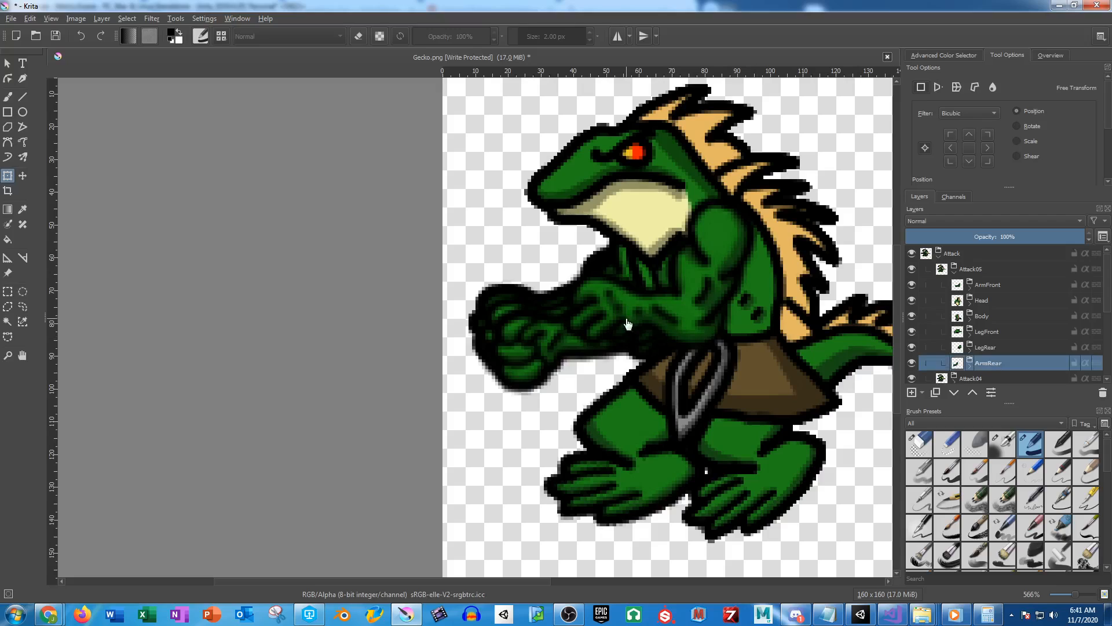
left_click_drag(610, 289, 646, 264)
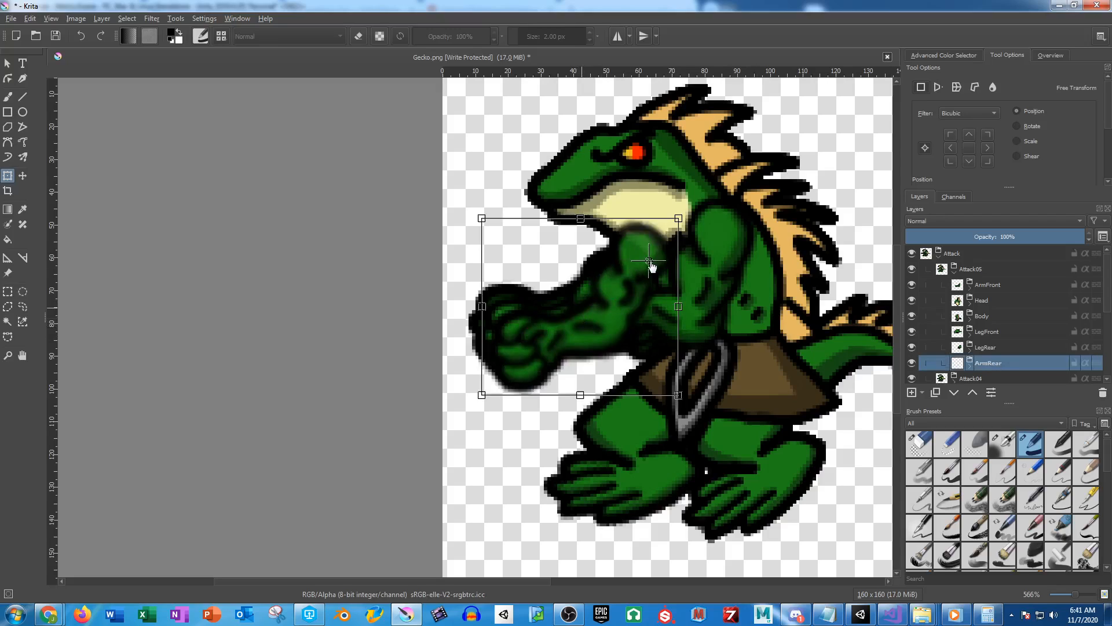
left_click_drag(490, 471, 538, 491)
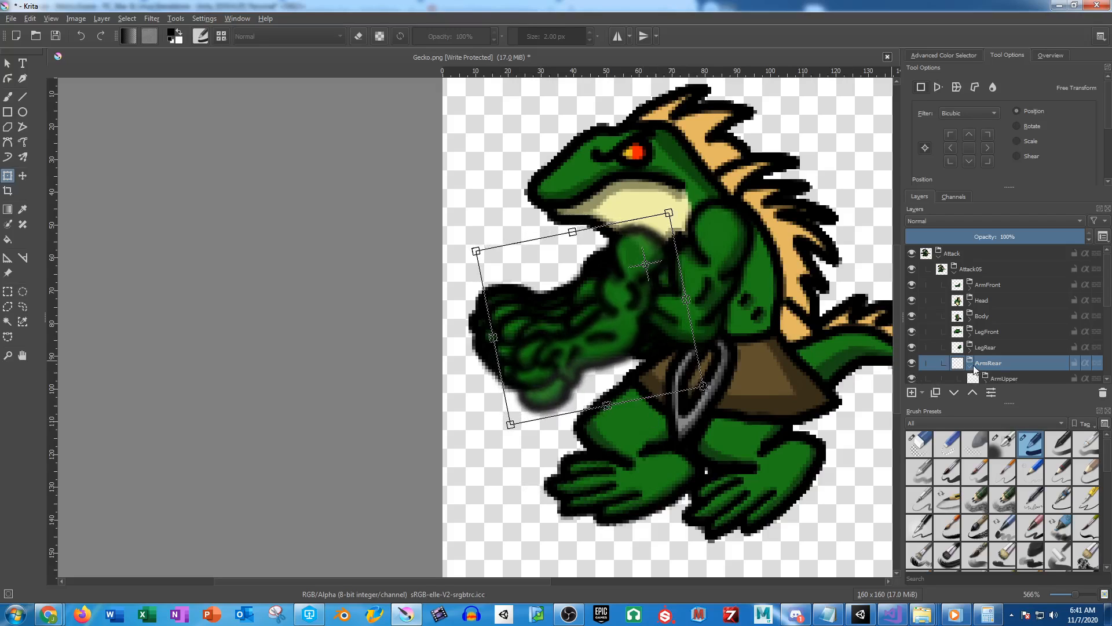
Rotate the ArmLower part of Attack05's ArmRear slightly clockwise with the pivot placed at the elbow
left_click(972, 366)
left_click(1009, 349)
left_click(571, 360)
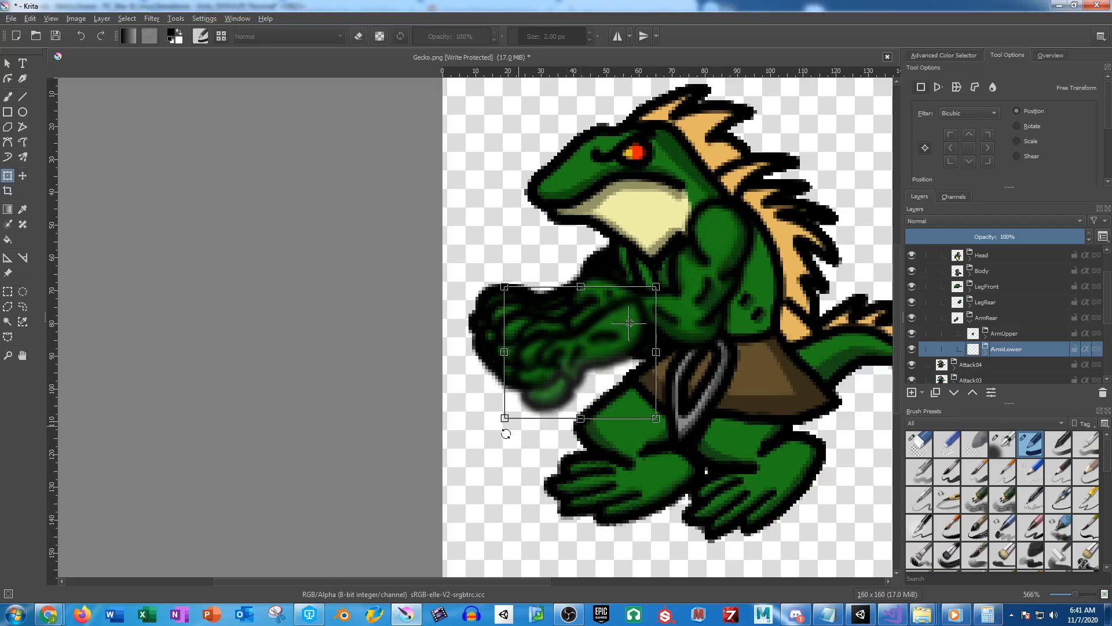
left_click_drag(480, 459, 509, 447)
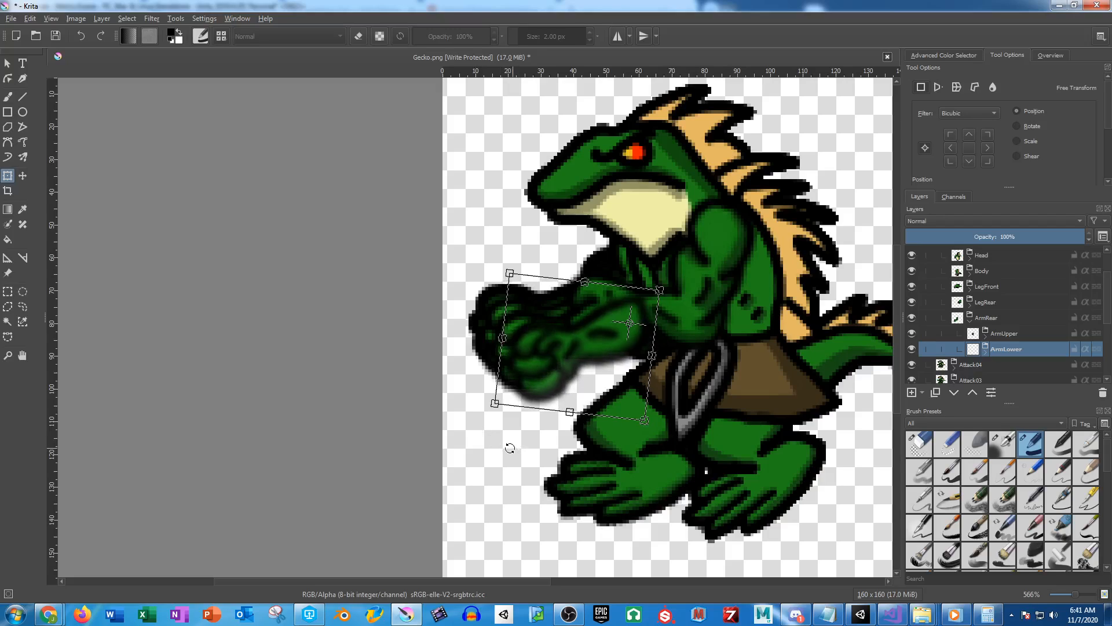
key("Return")
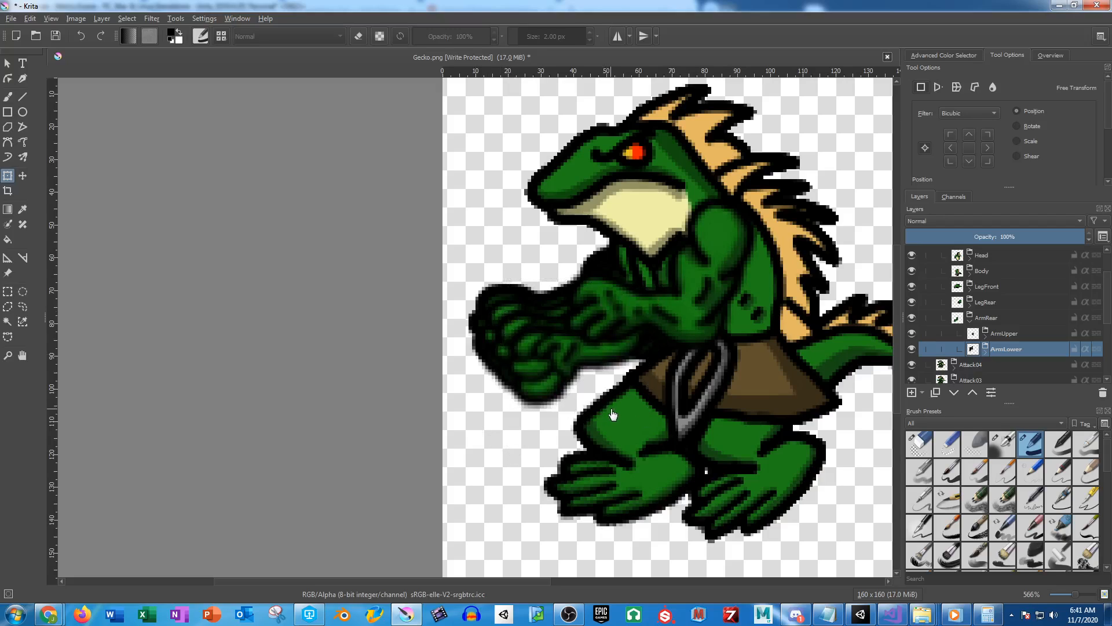
Collapse the Attack05 group, duplicate it, and name the copy Attack06
scroll(977, 277, "up", 2)
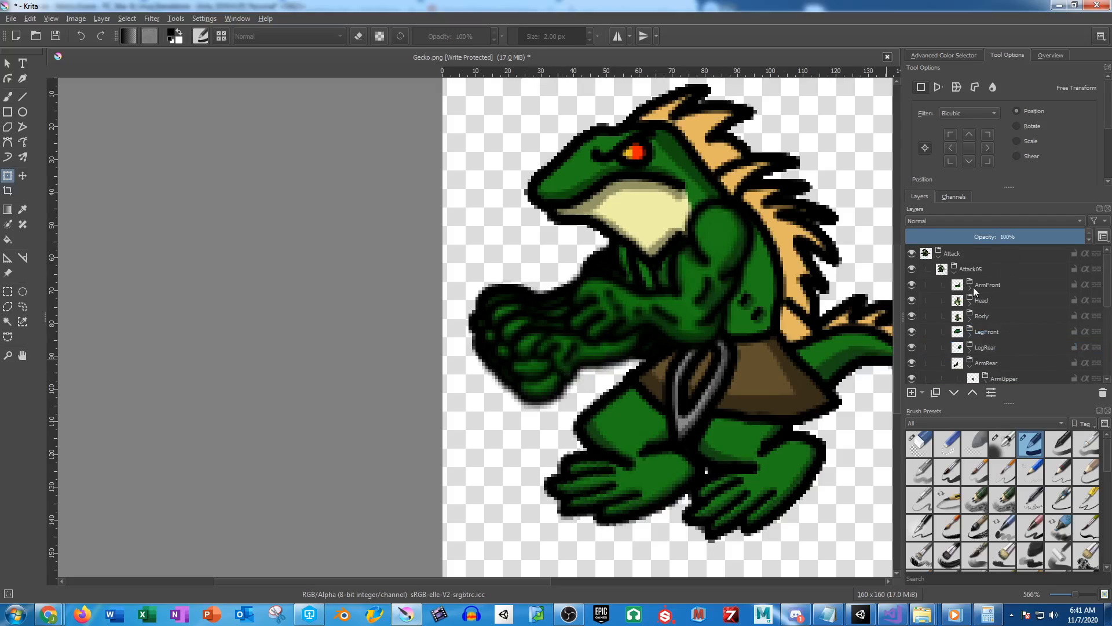
left_click(953, 271)
left_click(976, 269)
key("ctrl+j")
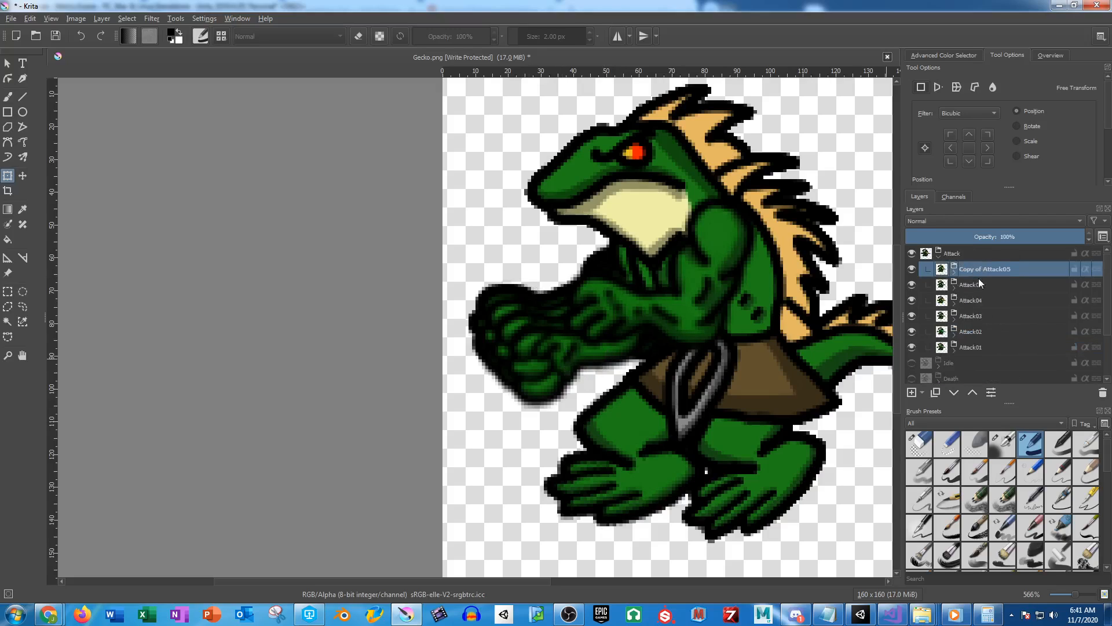
double_click(986, 268)
type("Attack06")
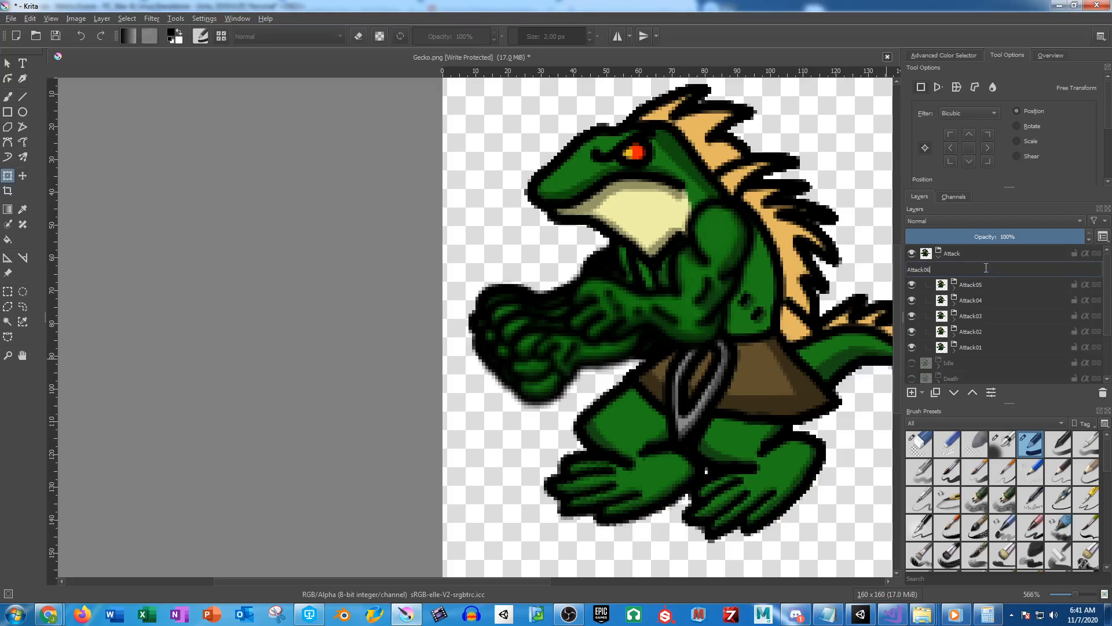
key("Return")
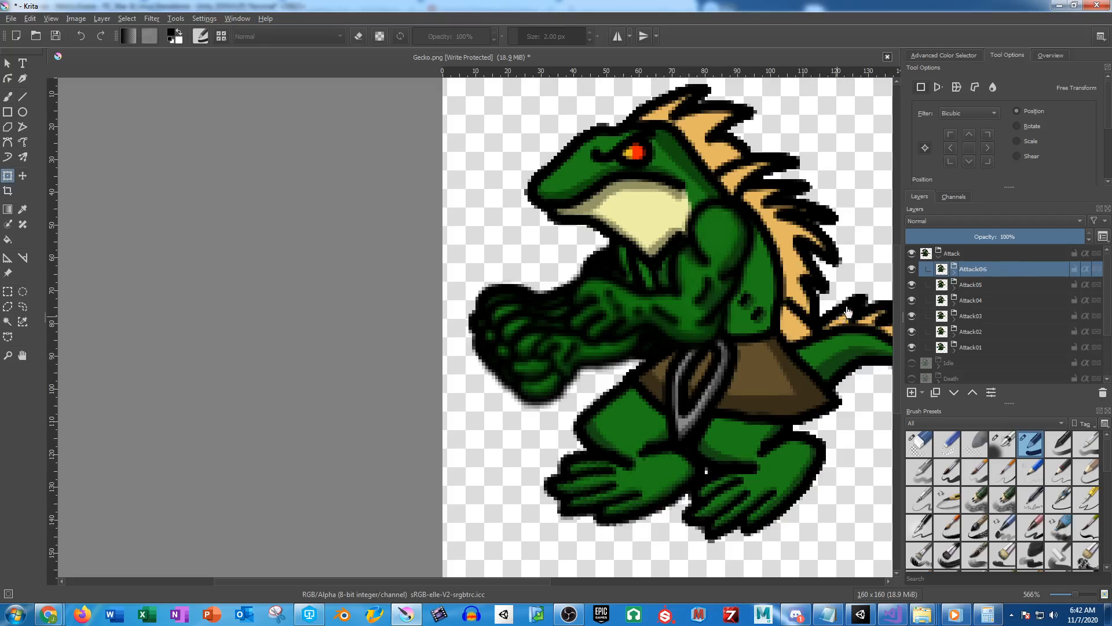
Rotate Attack06's ArmFront group further clockwise with the pivot placed at the shoulder
left_click(954, 273)
left_click(995, 285)
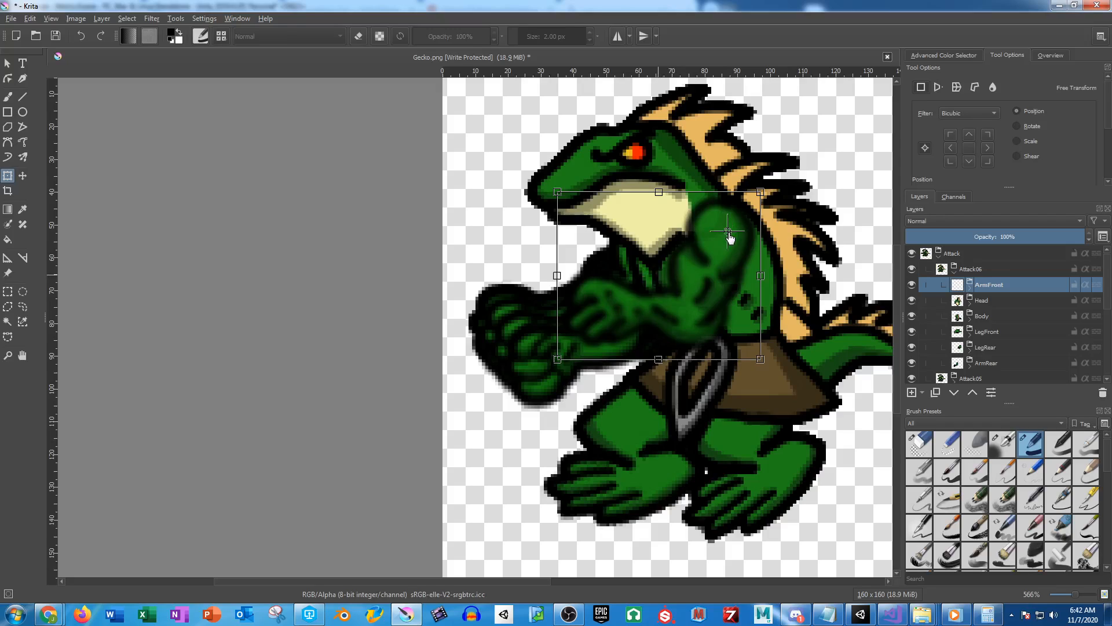
left_click_drag(783, 438, 702, 427)
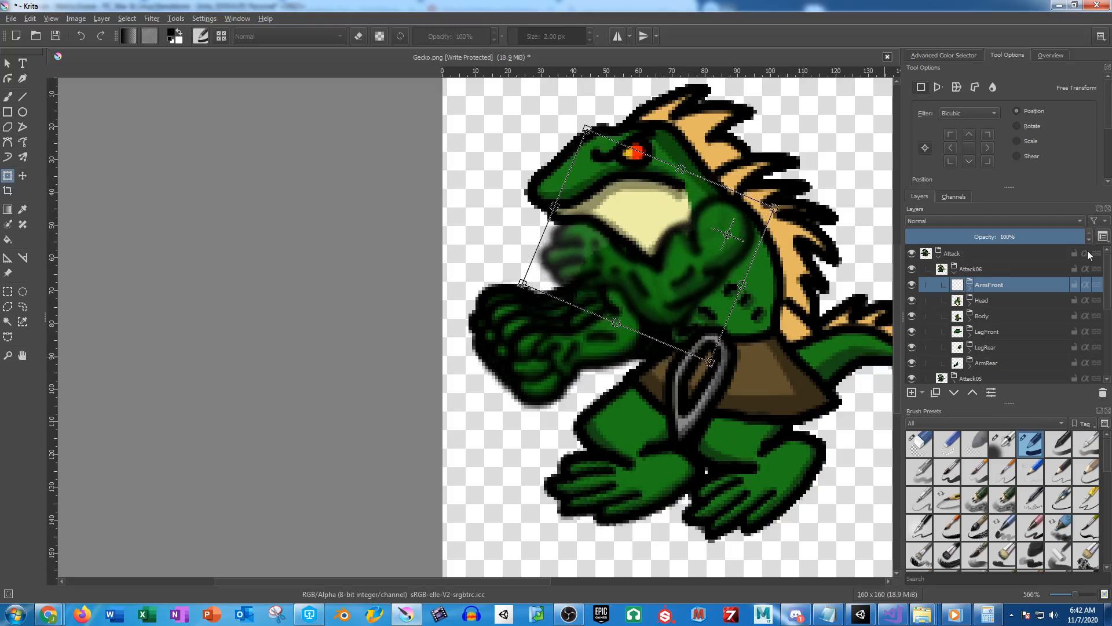
Rotate the ArmLower part of Attack06's ArmFront counterclockwise with the pivot placed at the elbow
left_click(970, 283)
left_click(1007, 316)
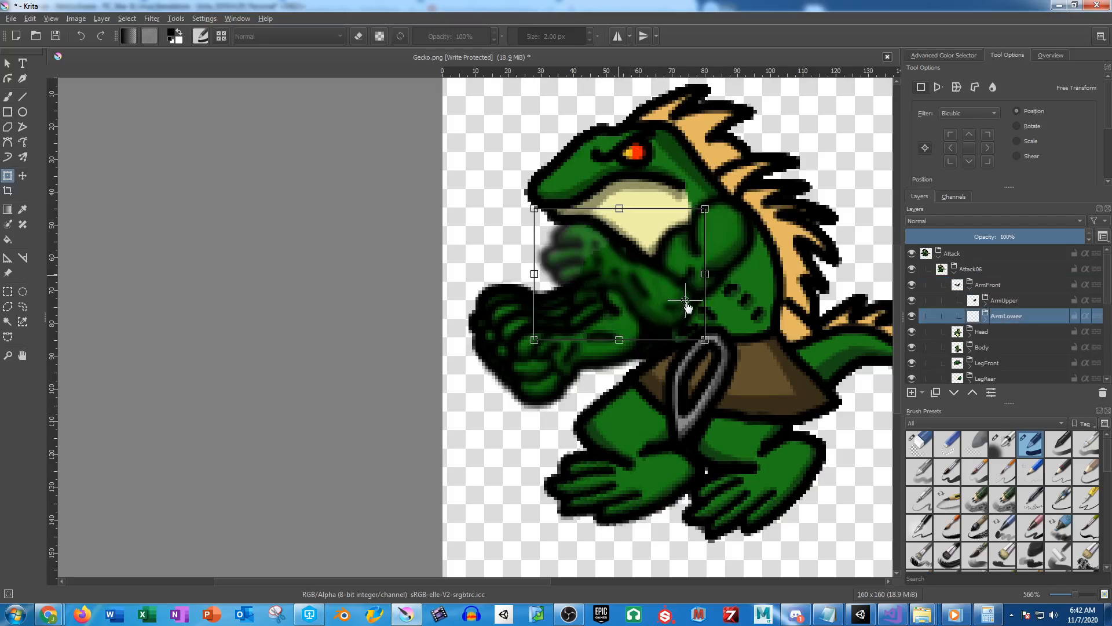
left_click_drag(487, 239, 500, 301)
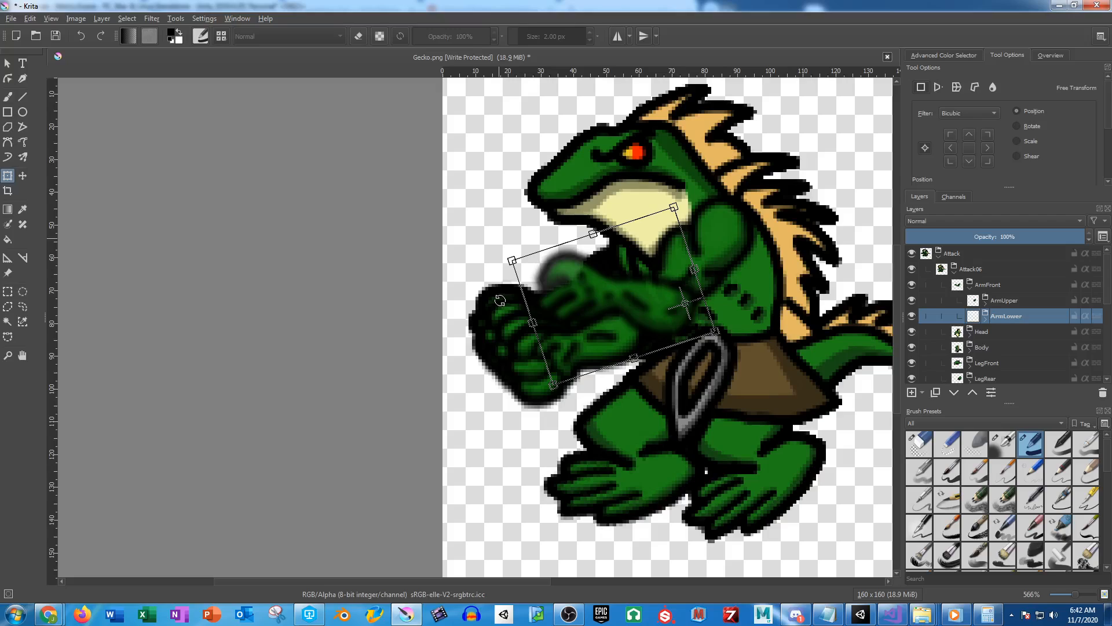
key("Return")
Rotate Attack06's ArmRear group counterclockwise with the pivot placed at the shoulder
scroll(1008, 339, "down", 1)
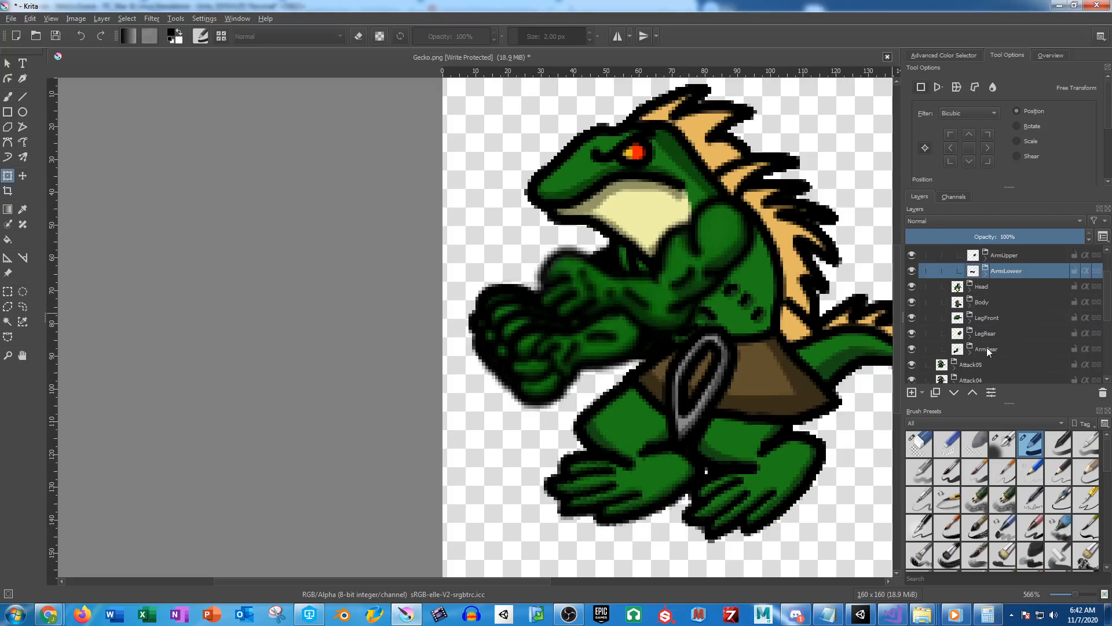
left_click(988, 349)
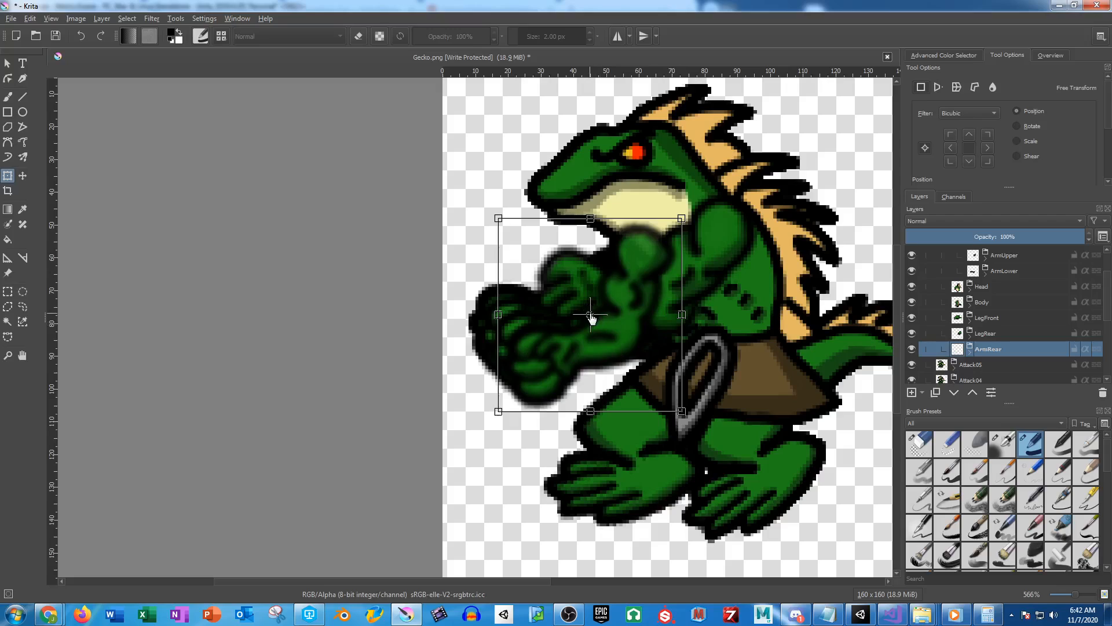
left_click_drag(591, 318, 645, 264)
left_click_drag(600, 485, 606, 478)
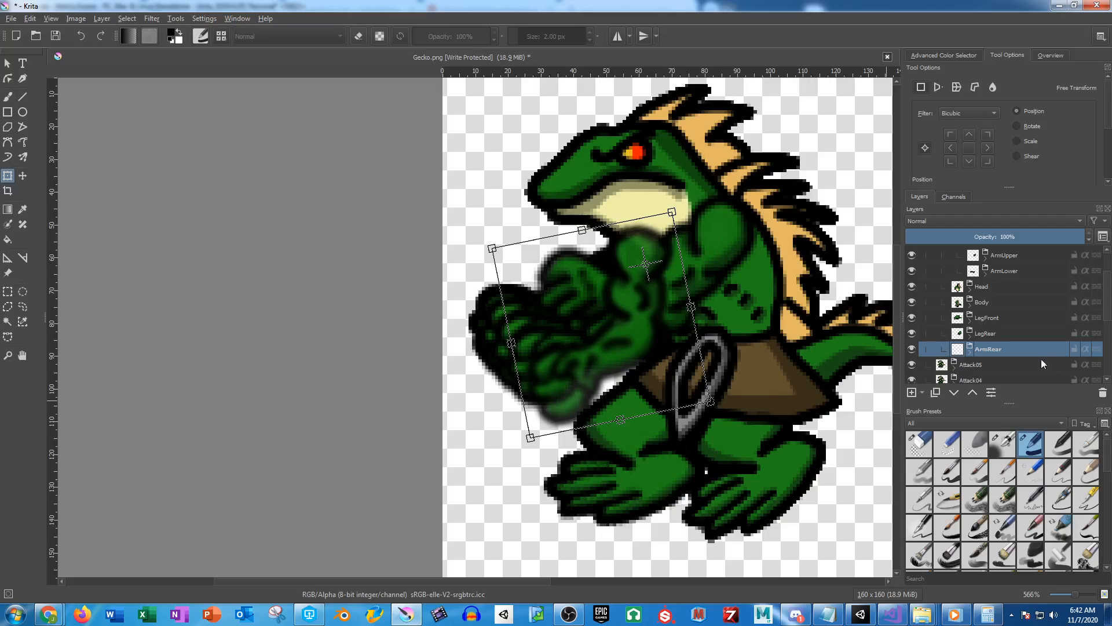
Rotate the ArmLower part of Attack06's ArmRear slightly clockwise with the pivot placed at the elbow
left_click(970, 353)
scroll(1006, 363, "down", 1)
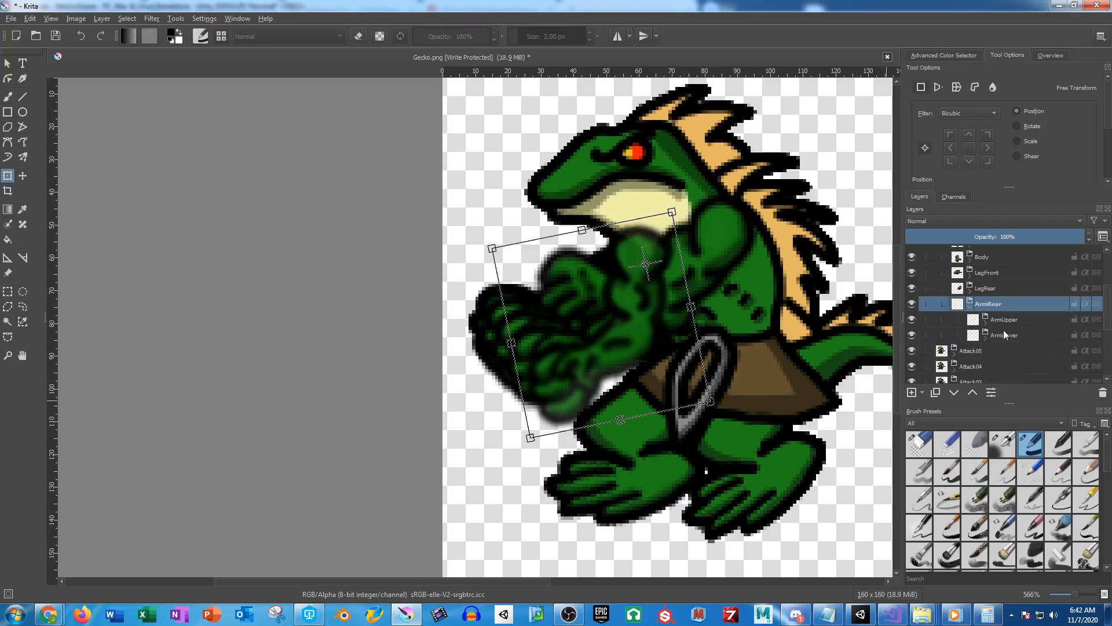
left_click(1004, 333)
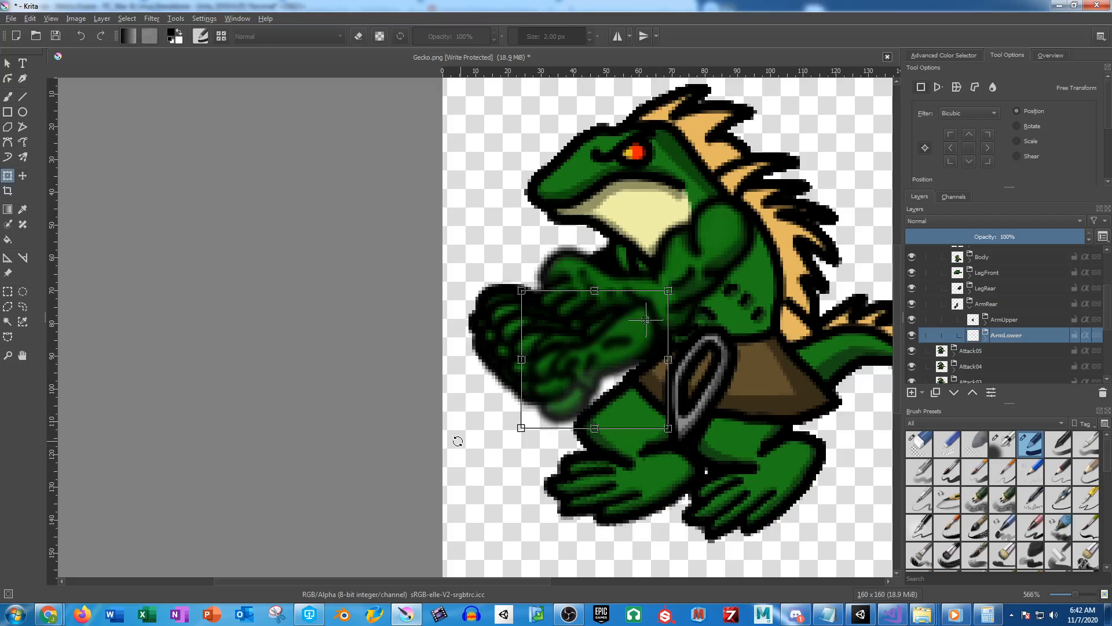
left_click_drag(457, 440, 456, 427)
key("Return")
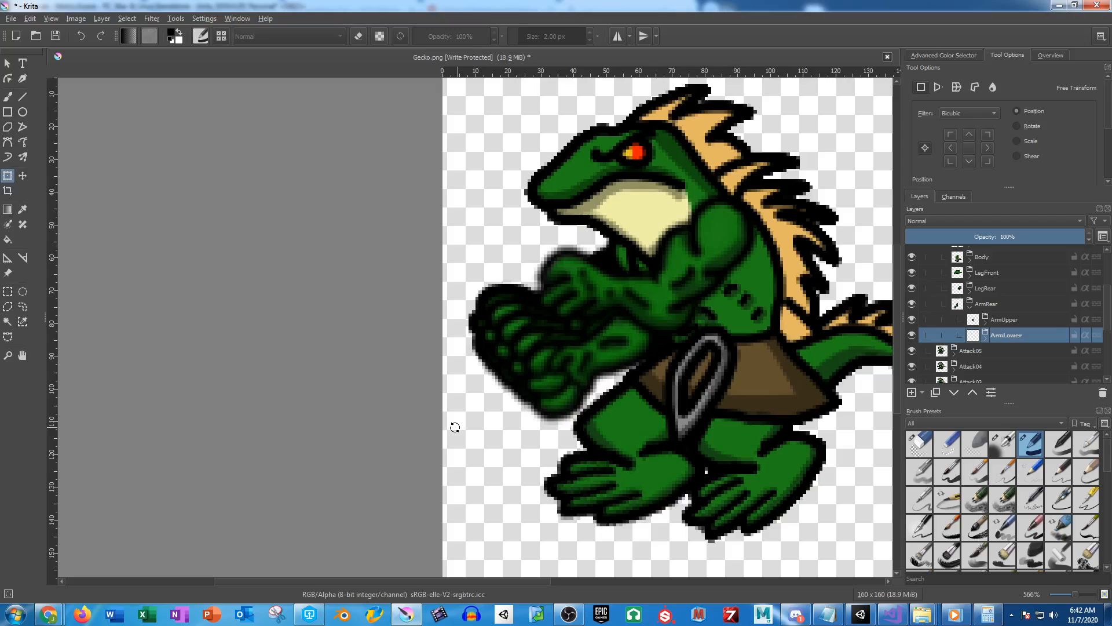
Collapse the Attack06 group, duplicate it, and name the copy Attack07
scroll(1016, 285, "up", 2)
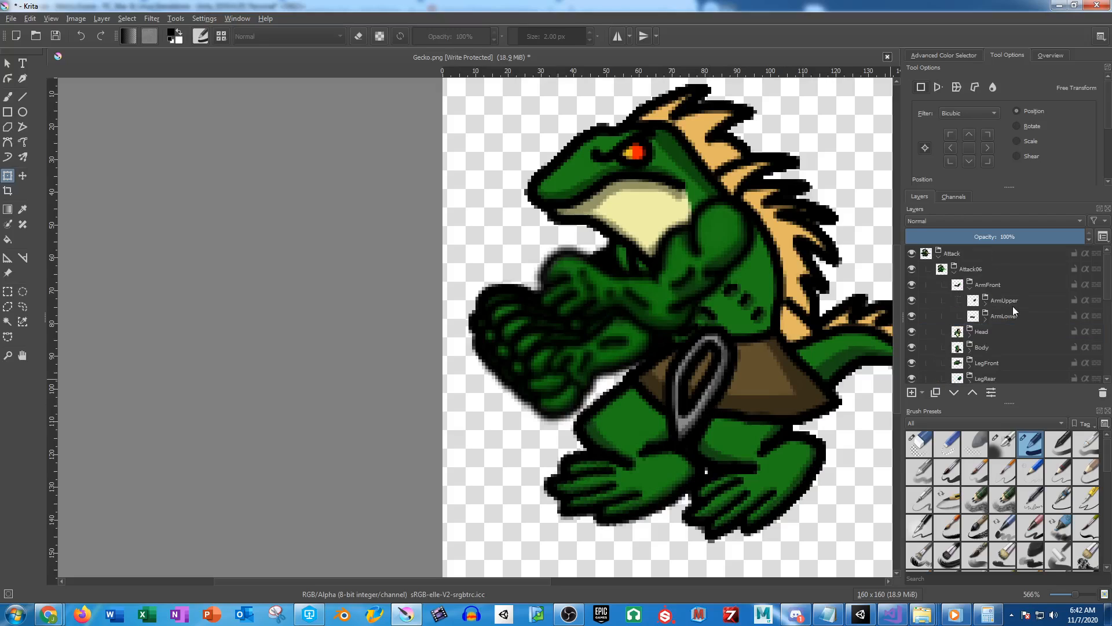
left_click(970, 272)
key("ctrl+j")
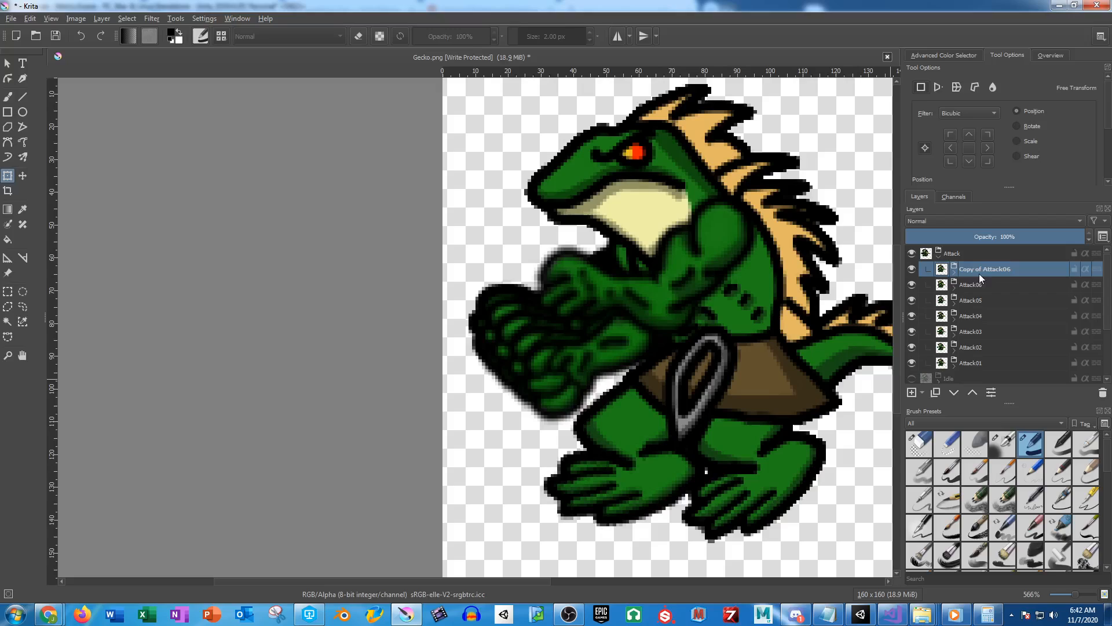
double_click(980, 271)
type("Att")
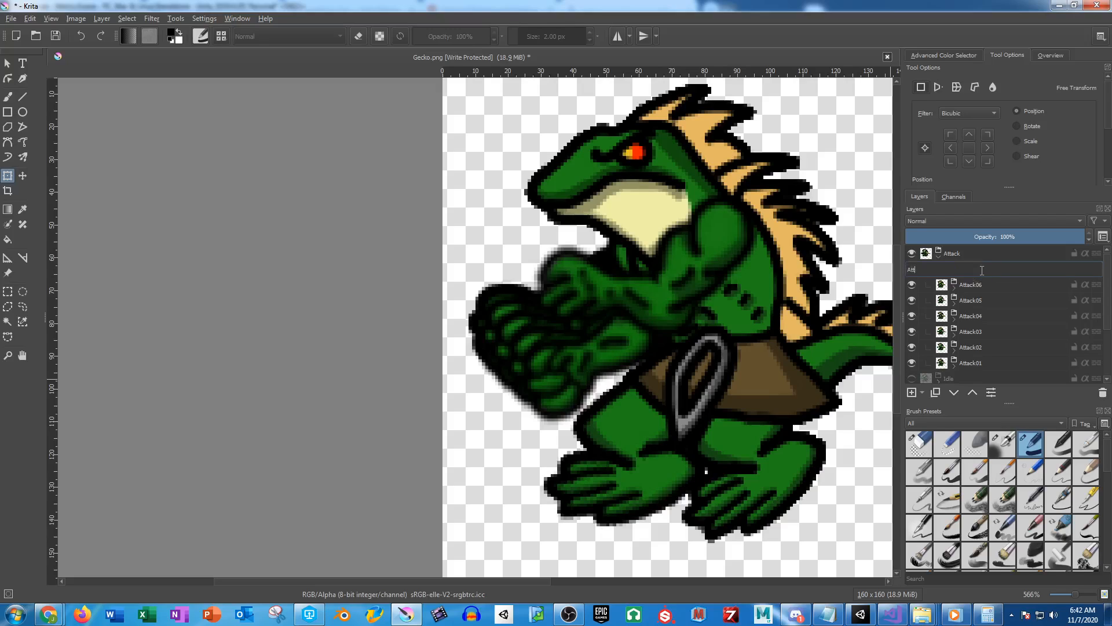
type("ack07")
key("Return")
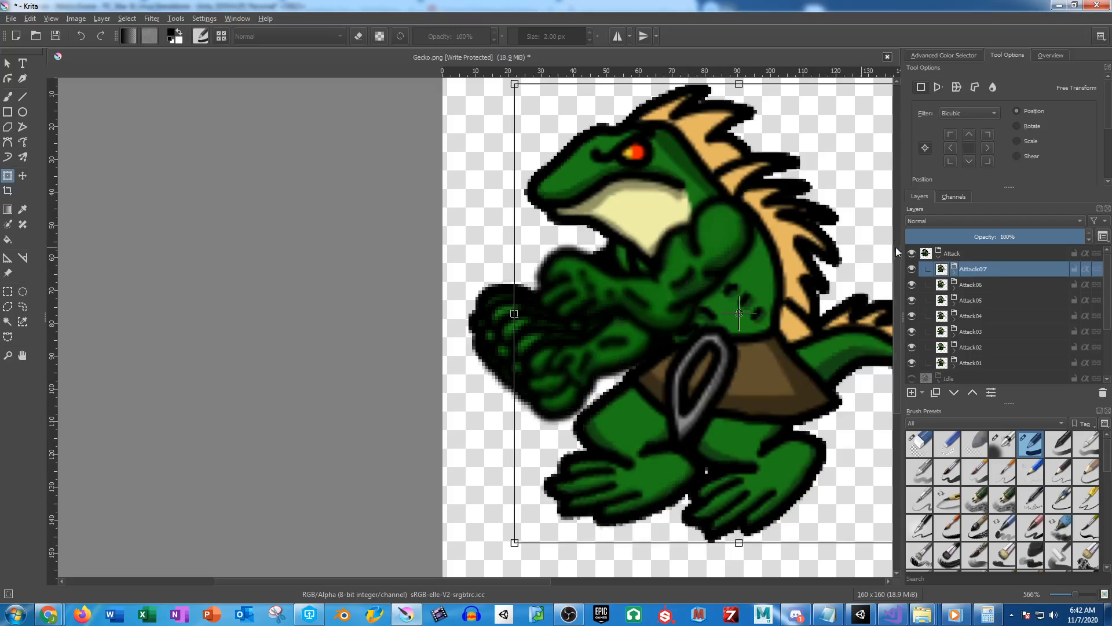
Rotate Attack07's ArmFront group further clockwise with the pivot placed at the shoulder
left_click(955, 273)
left_click(981, 350)
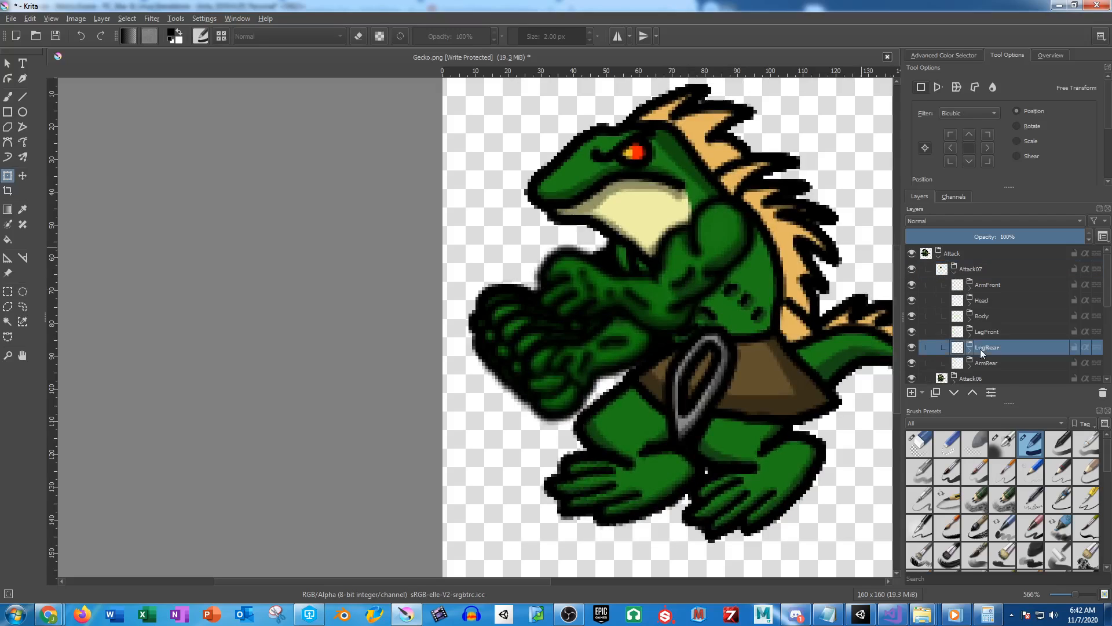
left_click(993, 284)
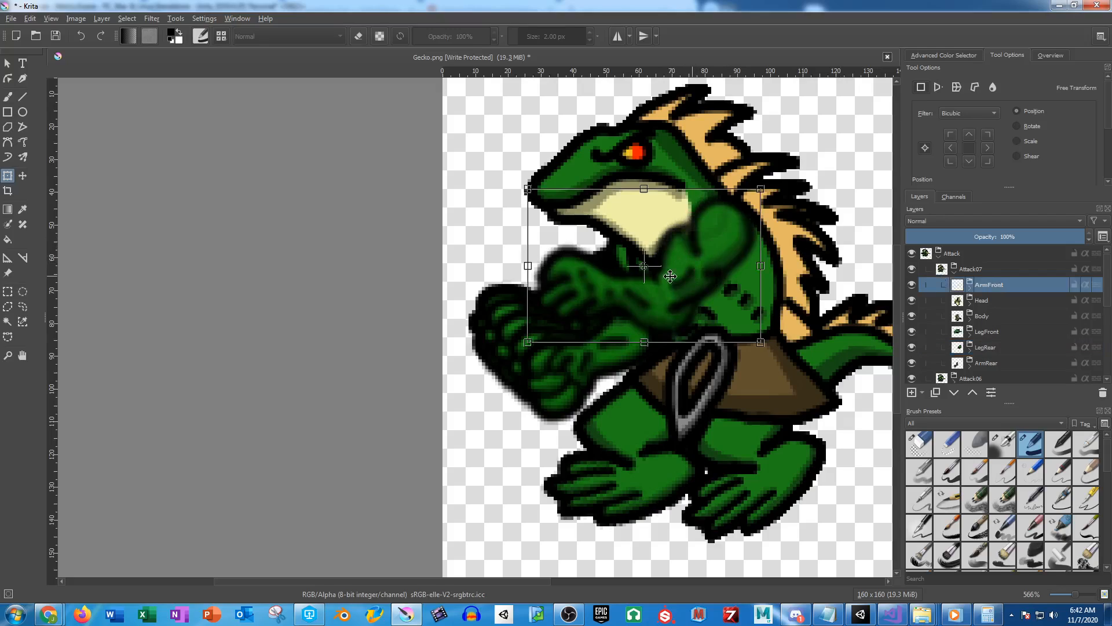
left_click_drag(644, 266, 729, 237)
left_click_drag(511, 397, 487, 307)
Rotate the ArmLower part of Attack07's ArmFront counterclockwise with the pivot placed at the elbow
left_click(973, 289)
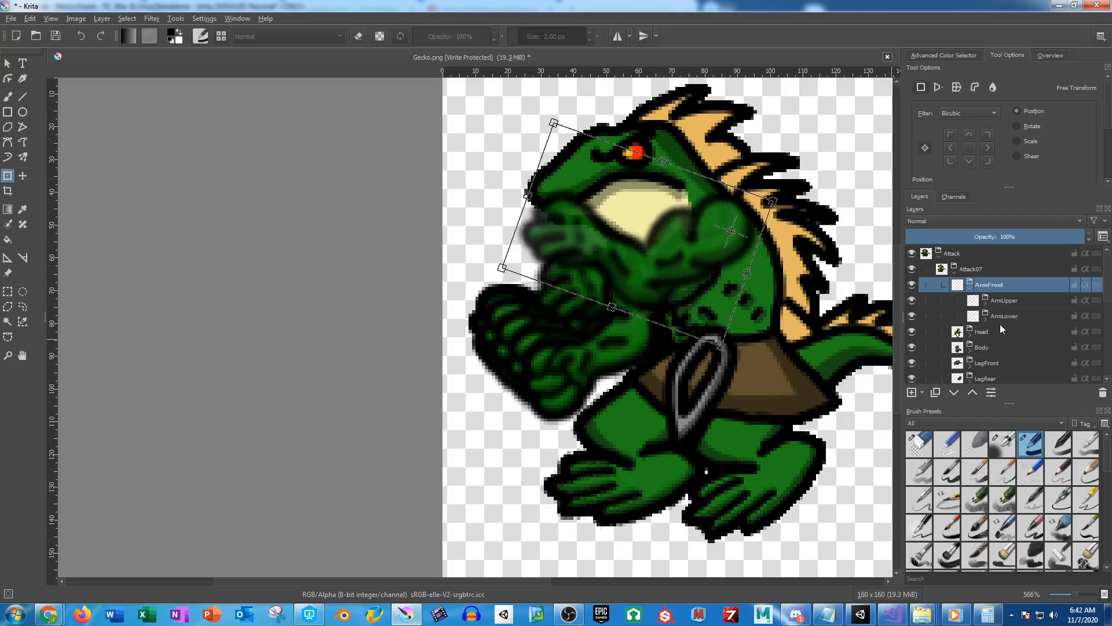
left_click(996, 317)
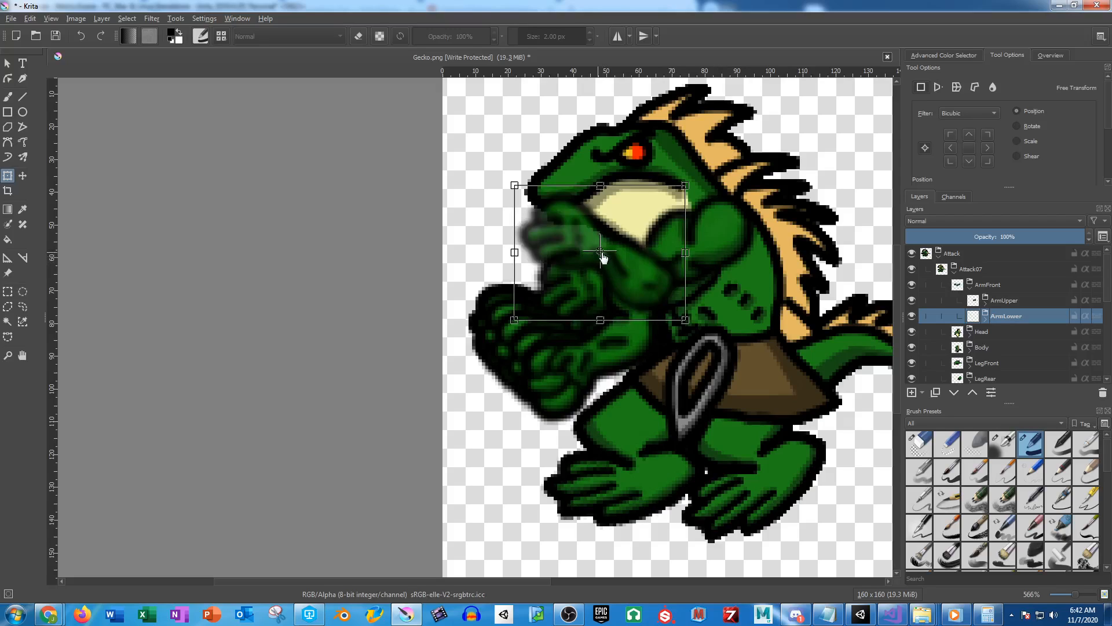
left_click_drag(602, 255, 662, 277)
left_click_drag(484, 239, 484, 326)
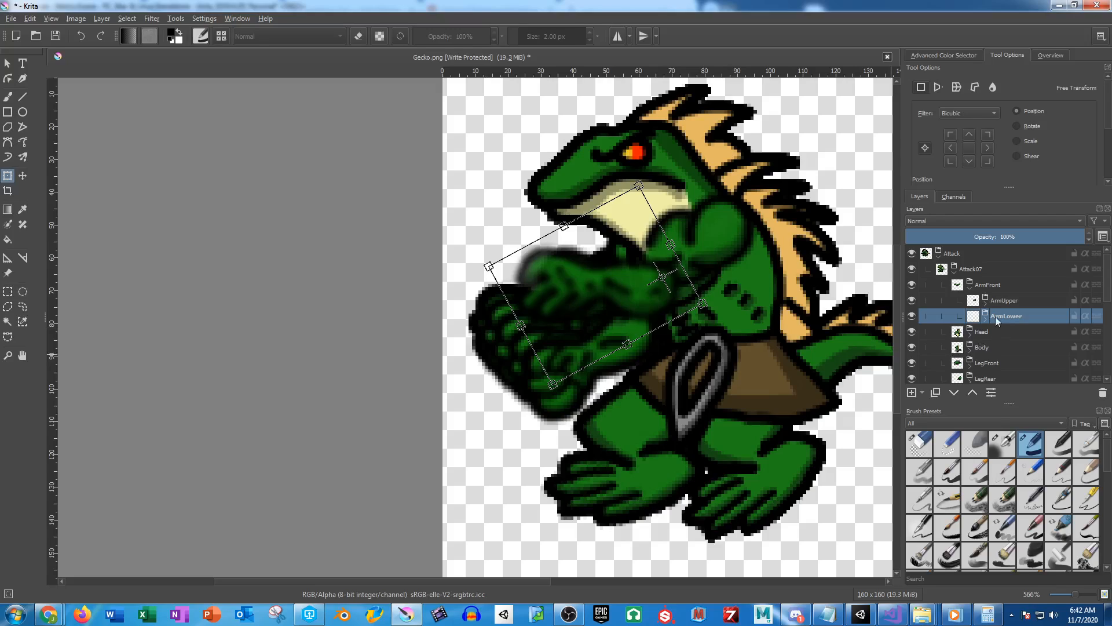
Collapse Attack07's ArmFront group and rotate its ArmRear group counterclockwise with the pivot placed at the shoulder
left_click(971, 287)
left_click(990, 364)
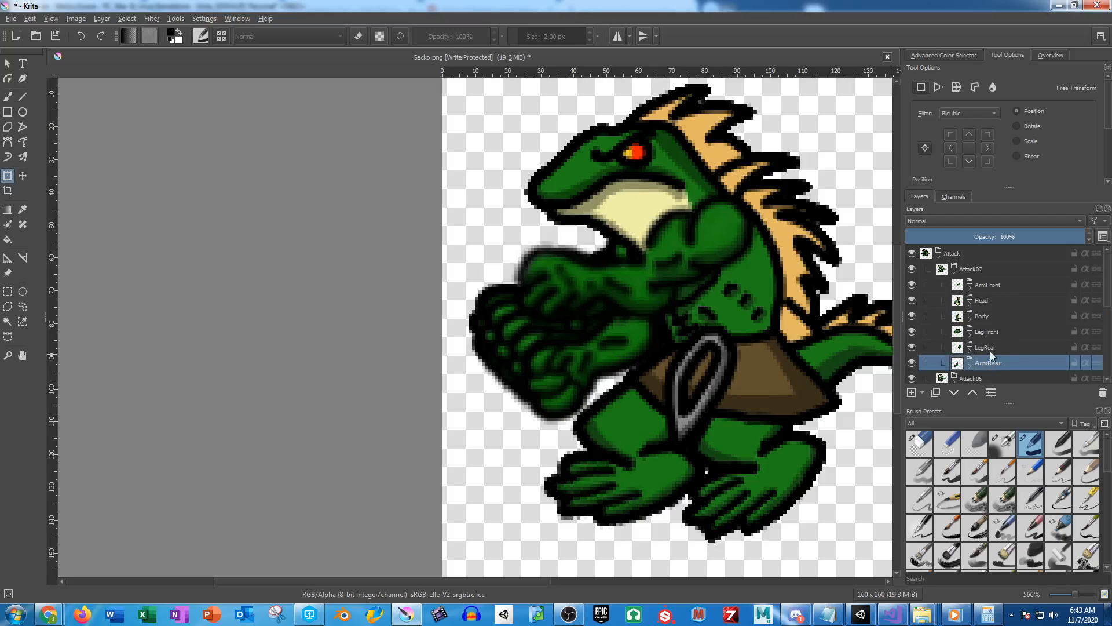
left_click(599, 357)
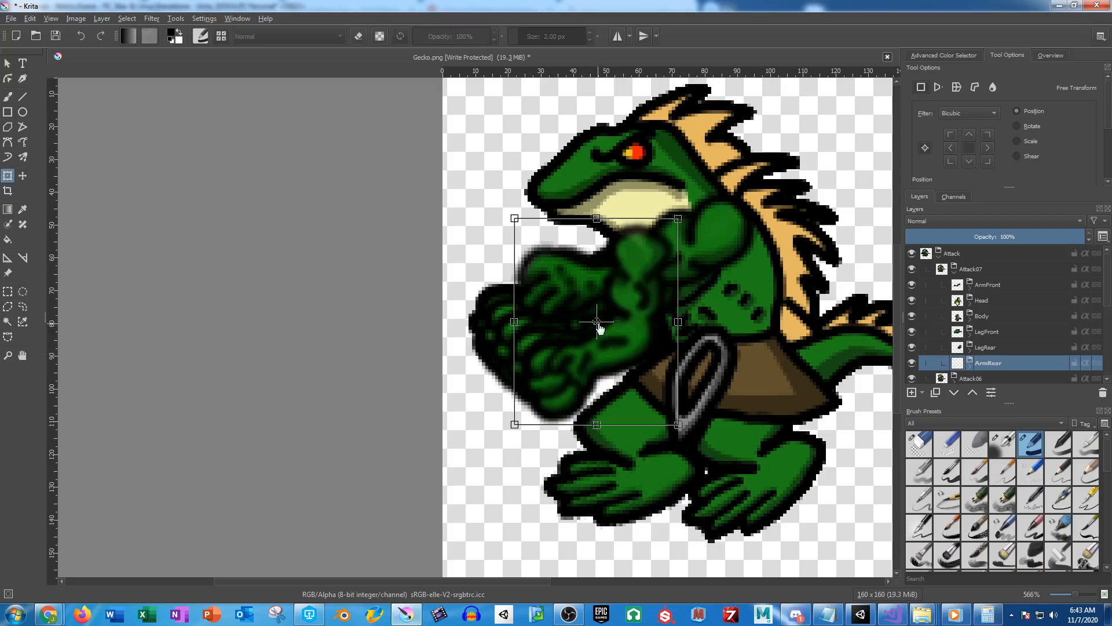
left_click_drag(597, 323, 637, 264)
left_click_drag(543, 500, 593, 494)
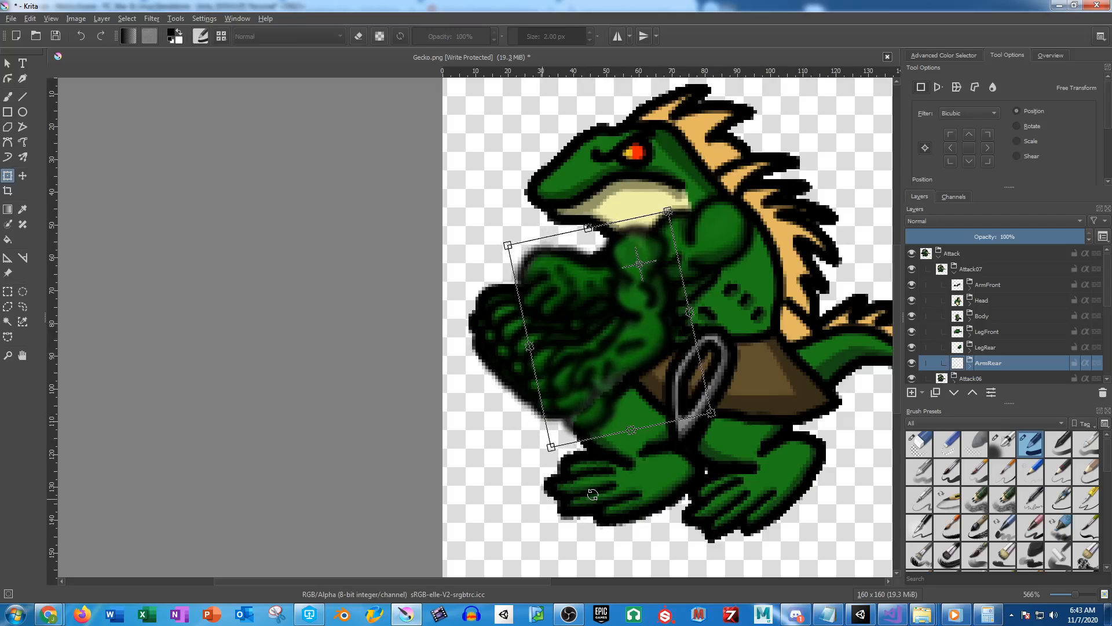
Rotate the ArmLower part of Attack07's ArmRear slightly clockwise and apply the transform
left_click(971, 369)
left_click(1008, 350)
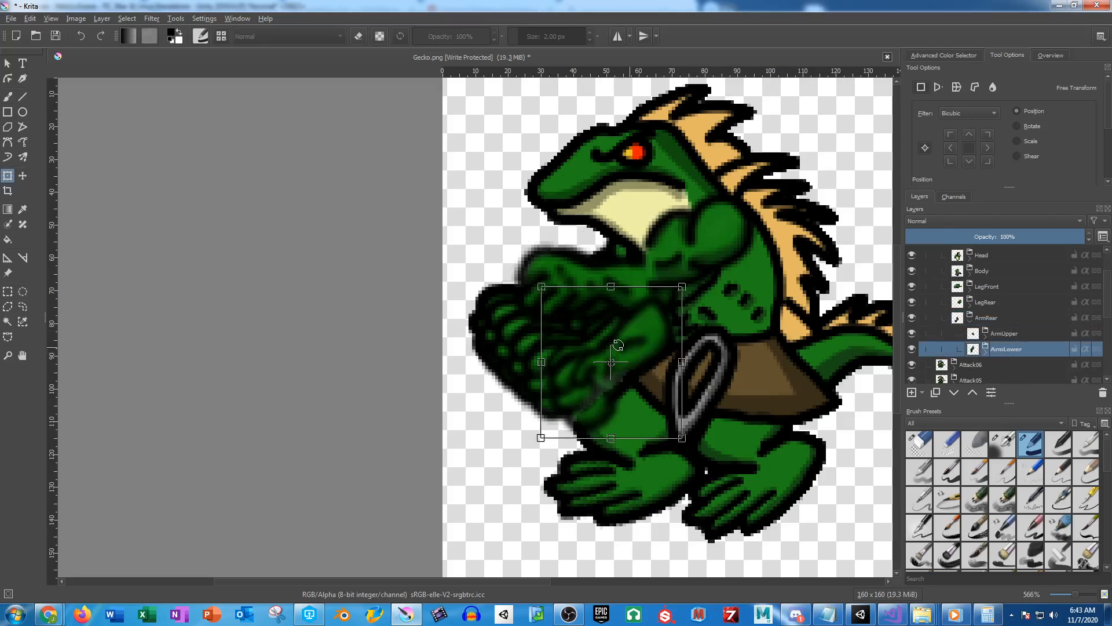
left_click_drag(502, 491, 484, 481)
key("Return")
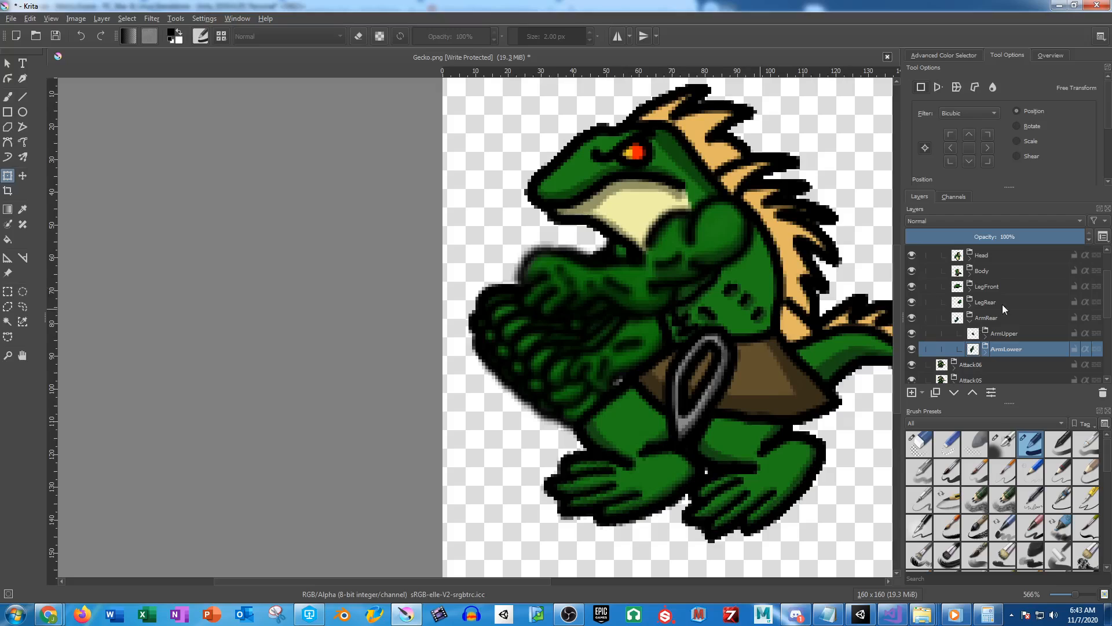
Collapse the Attack07 group and duplicate the Attack01, Attack02 and Attack03 groups
scroll(1003, 305, "up", 1)
left_click(955, 272)
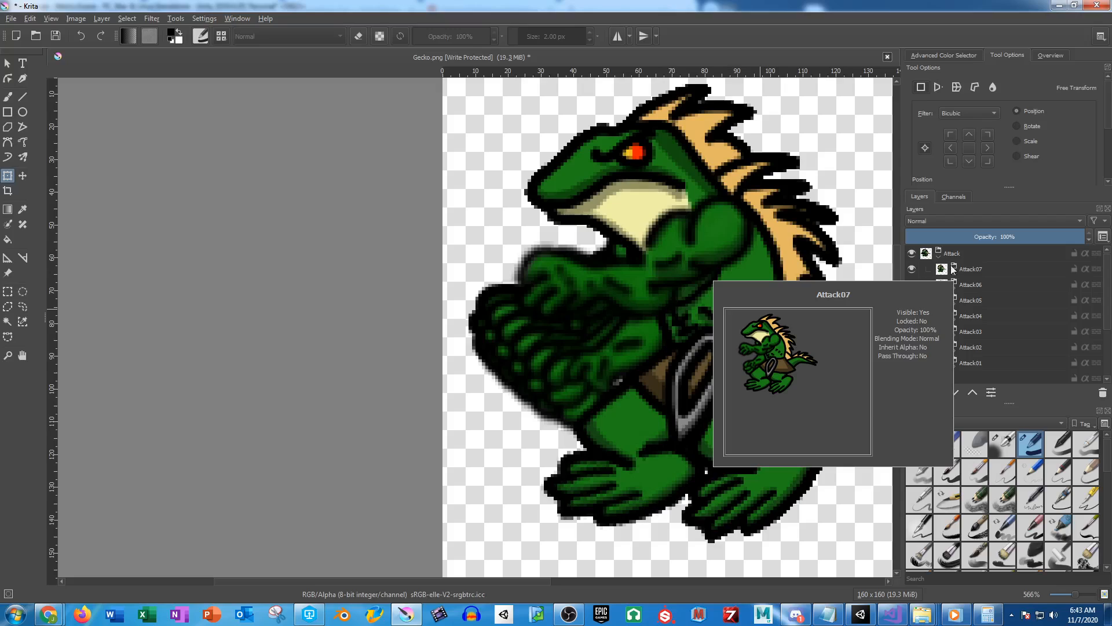
left_click(981, 269)
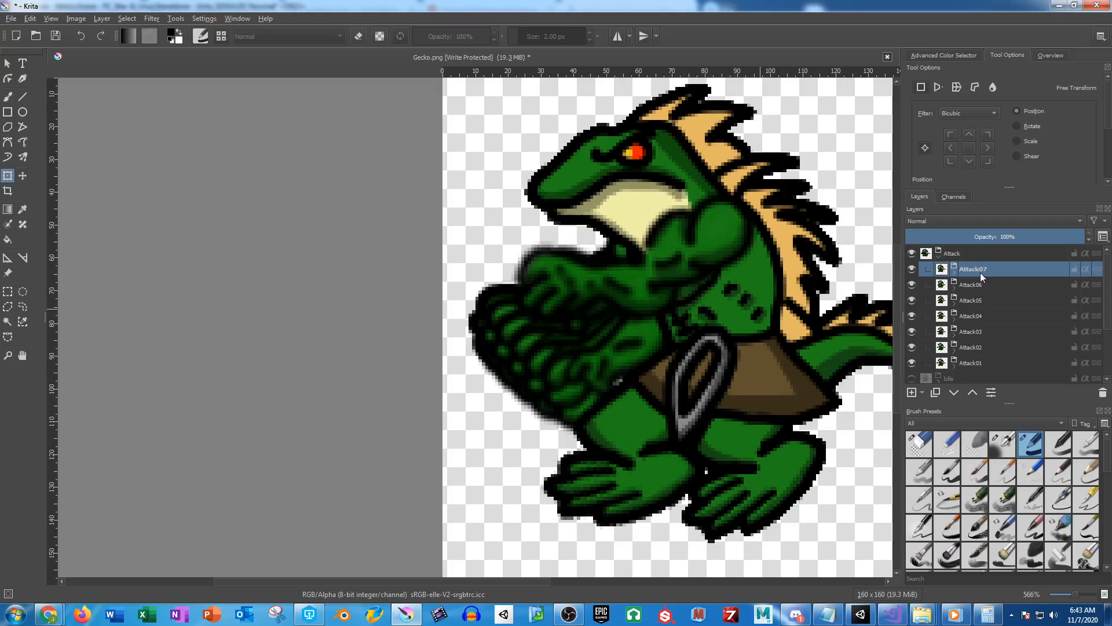
left_click(974, 364)
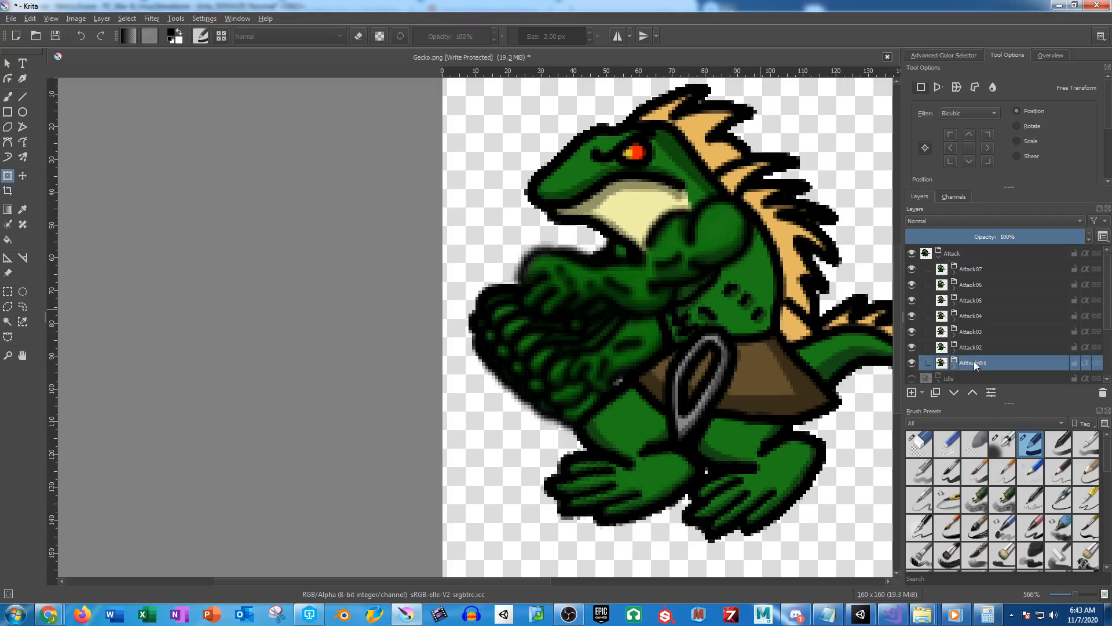
key("ctrl+j")
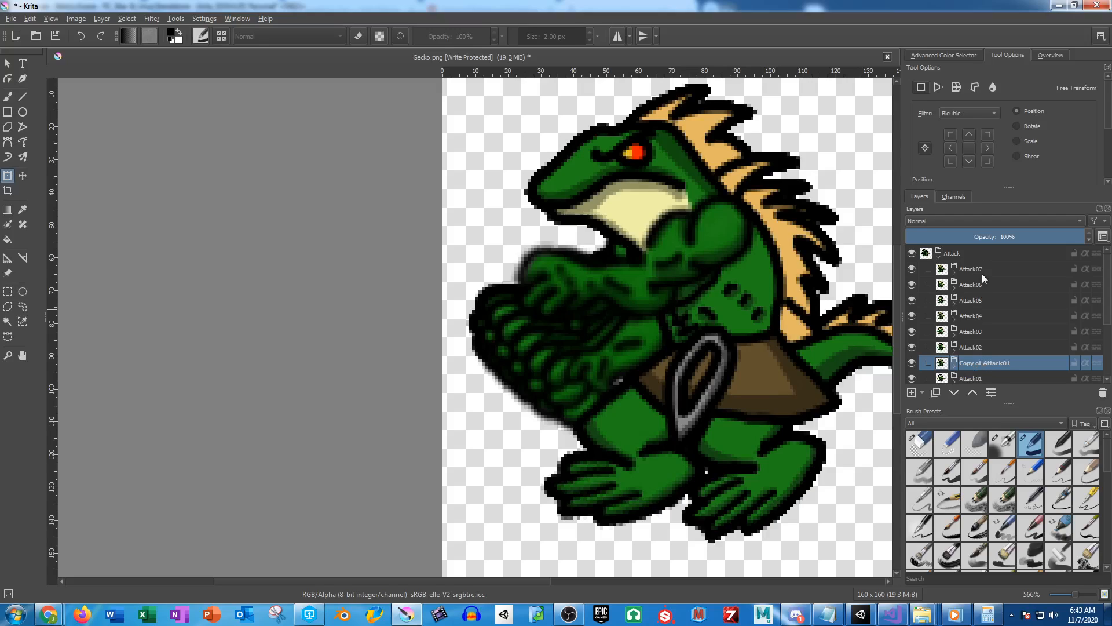
left_click(978, 345)
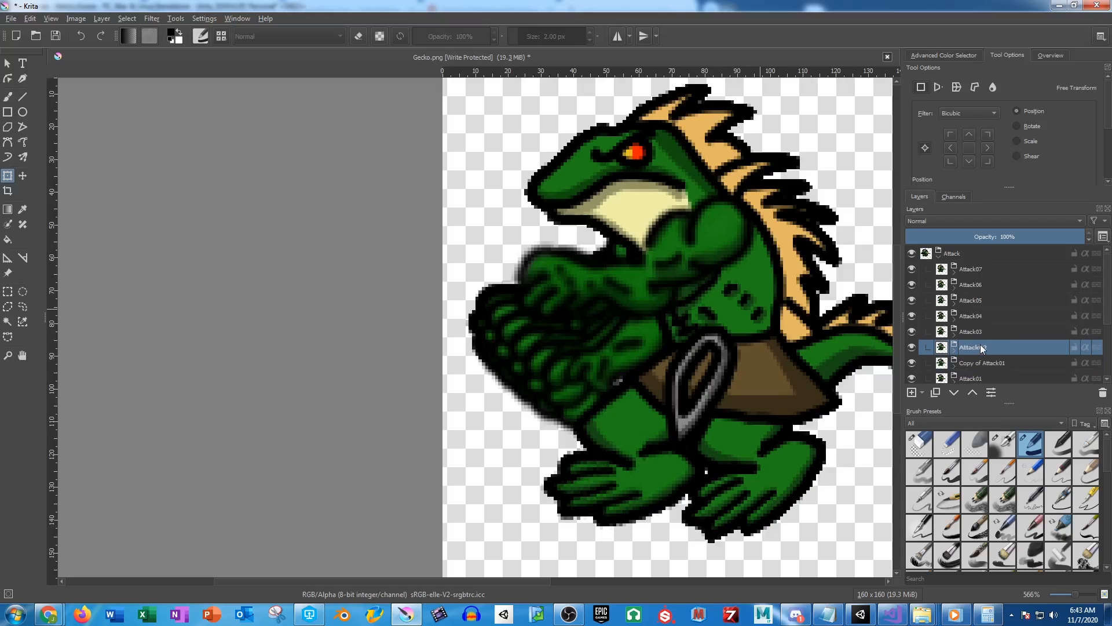
key("ctrl+j")
left_click(981, 329)
key("ctrl+j")
Duplicate the Attack04, Attack05 and Attack06 groups
left_click(980, 315)
key("ctrl+j")
left_click(979, 299)
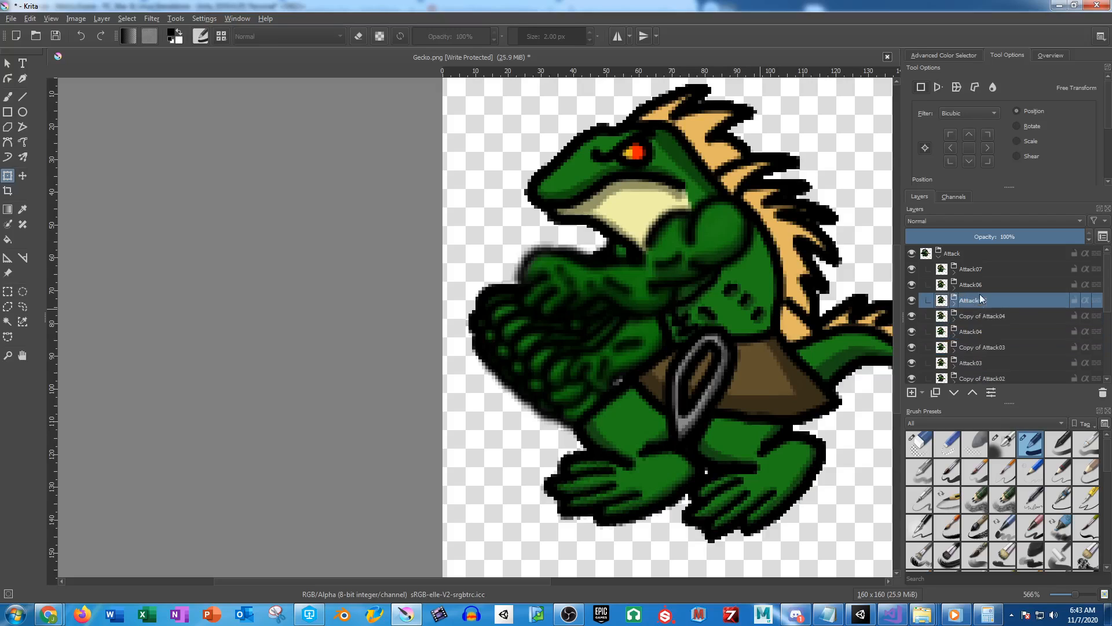
key("ctrl+j")
left_click(979, 284)
key("ctrl+j")
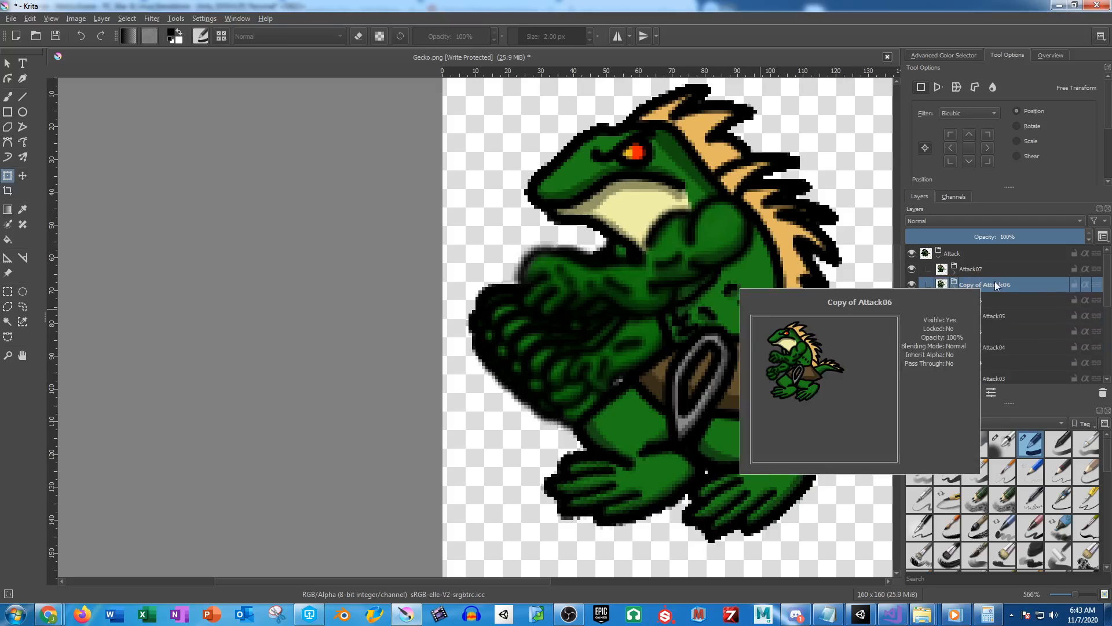
Rename the copies of Attack06, Attack05 and Attack04 as Attack08, Attack09 and Attack10
double_click(996, 285)
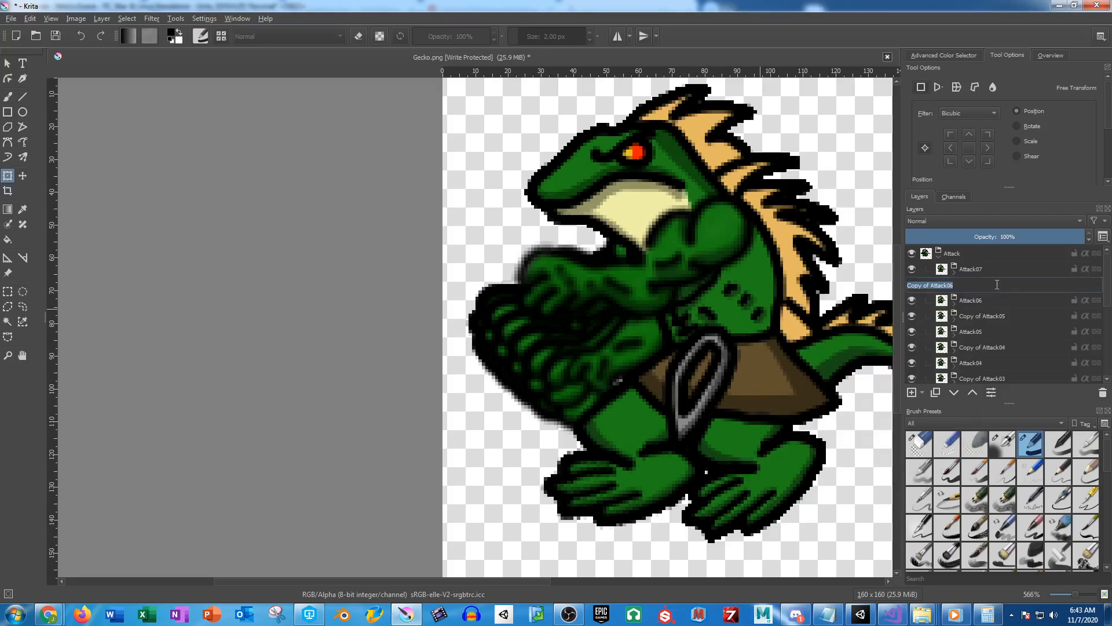
type("Attack08")
key("Return")
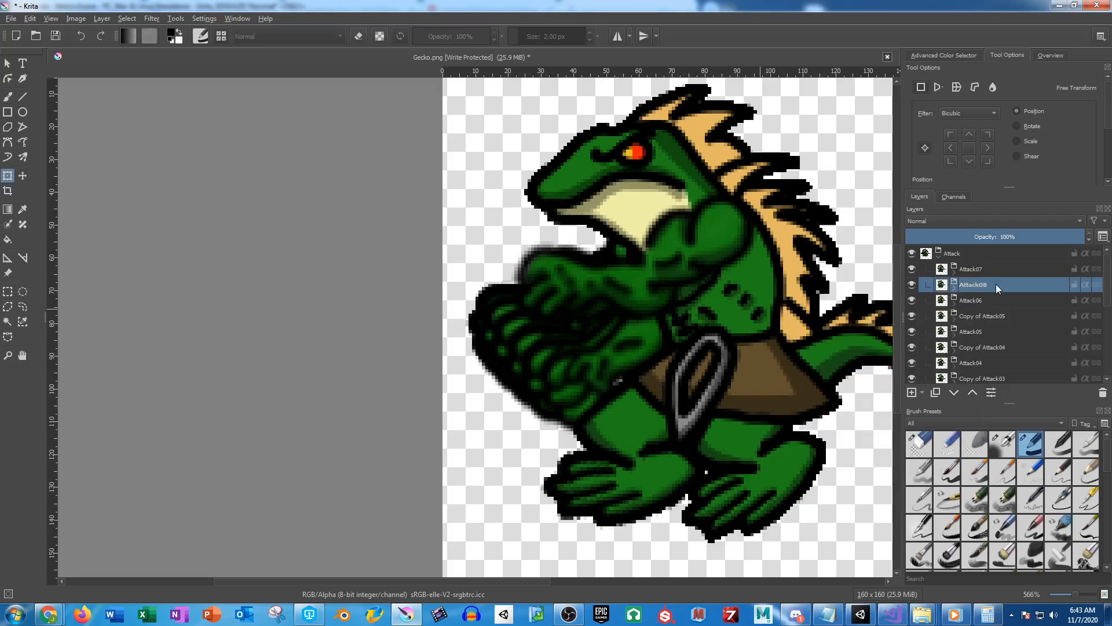
double_click(1014, 316)
type("Attack09")
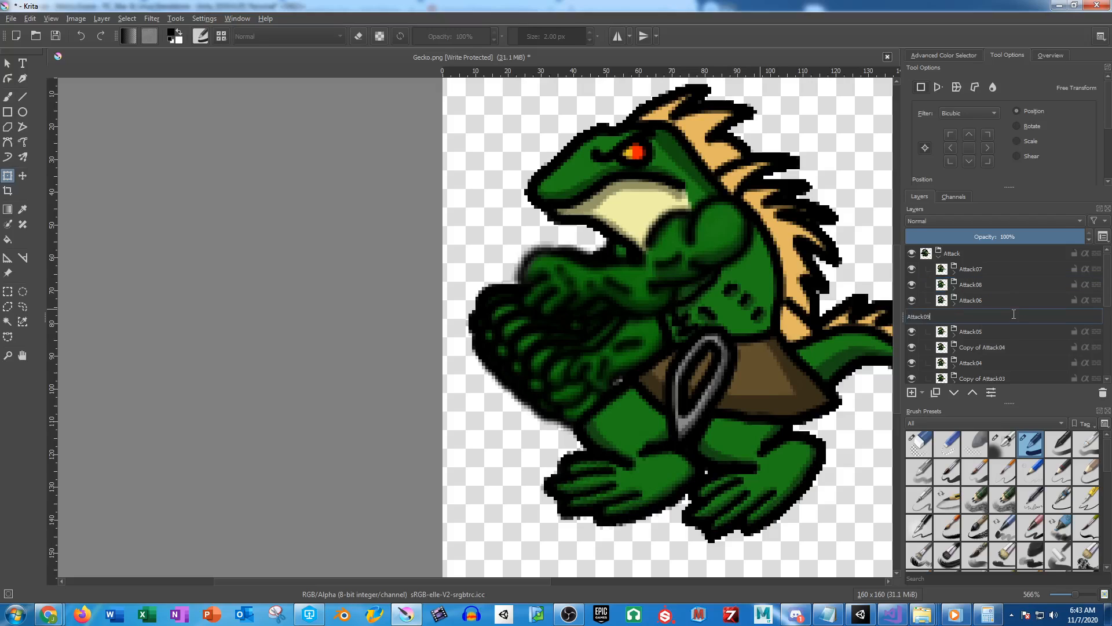
key("Return")
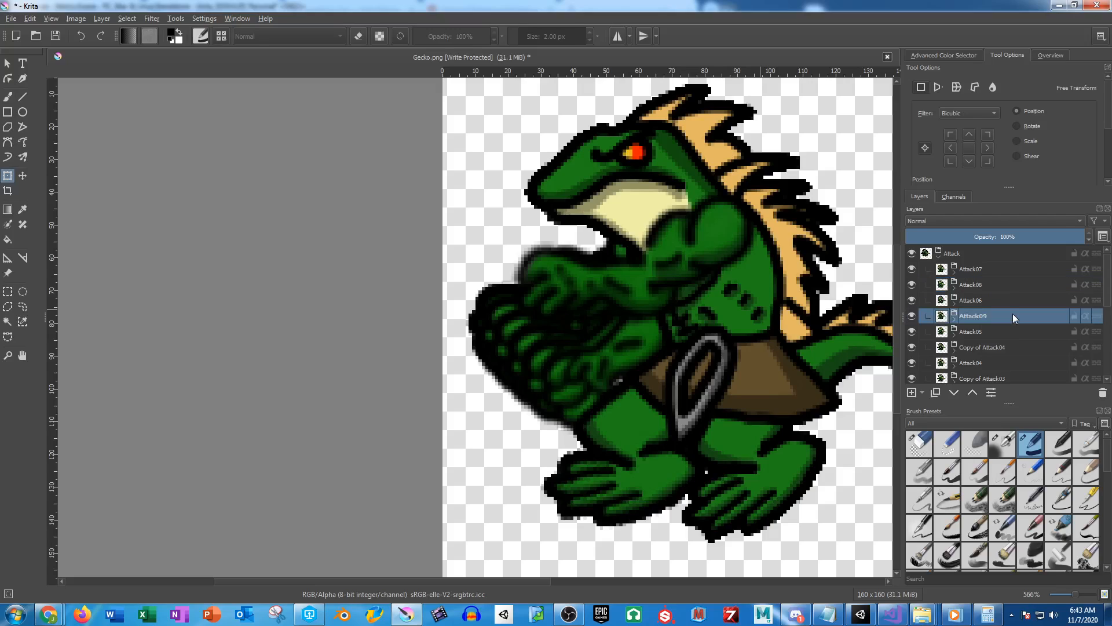
double_click(995, 346)
type("Attack10")
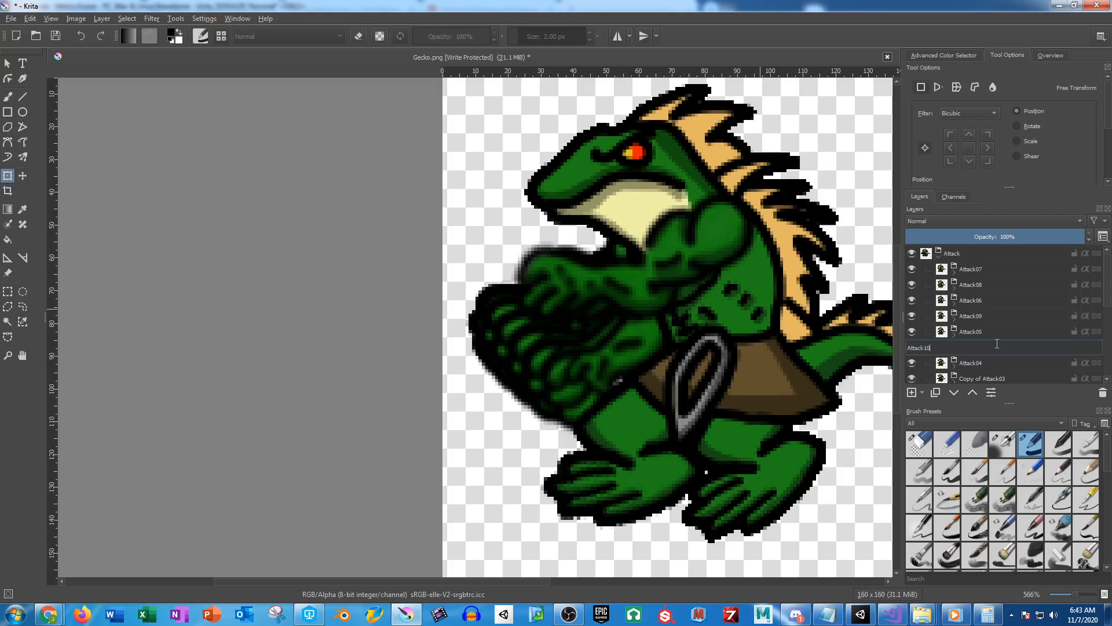
key("Return")
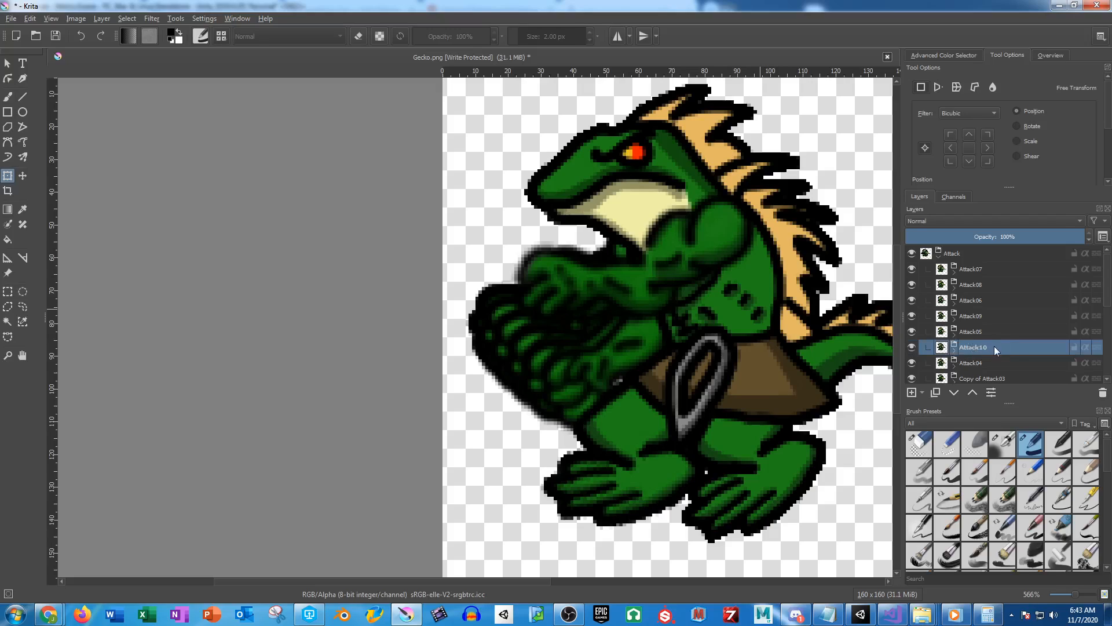
Rename the copies of Attack03, Attack02 and Attack01 as Attack11, Attack12 and Attack13
scroll(997, 332, "down", 1)
double_click(1003, 330)
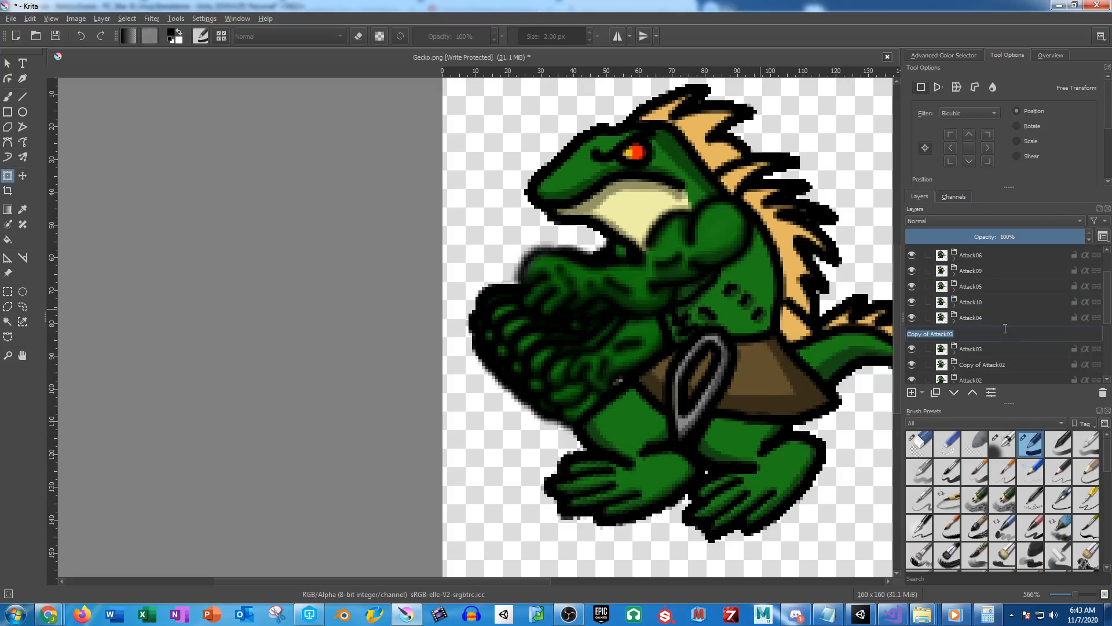
type("Attack11")
key("Return")
double_click(994, 366)
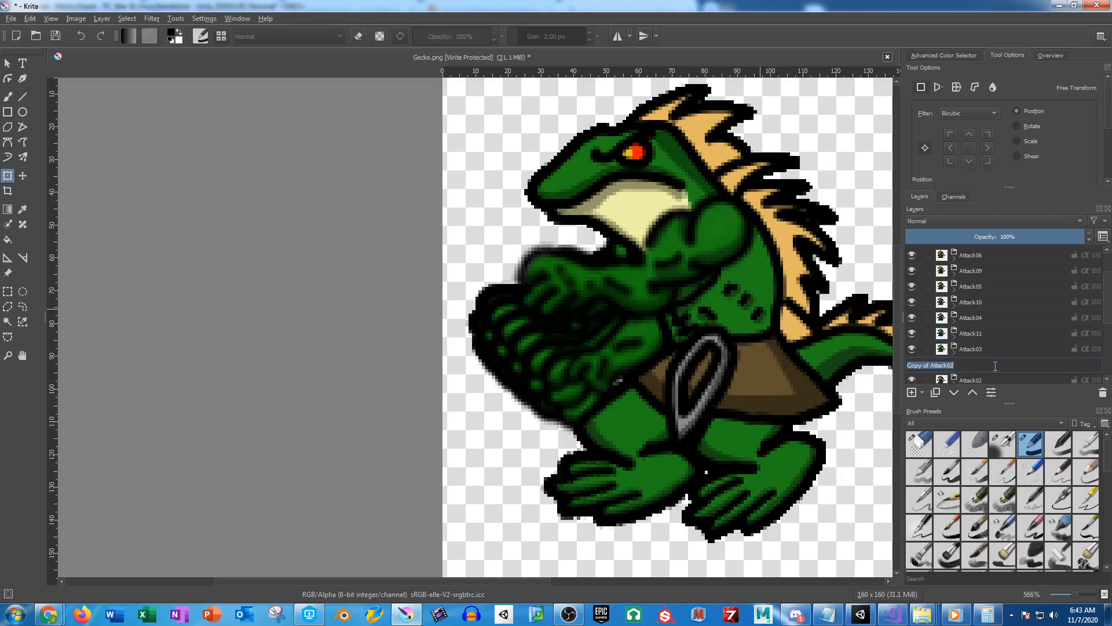
type("Attack12")
key("Return")
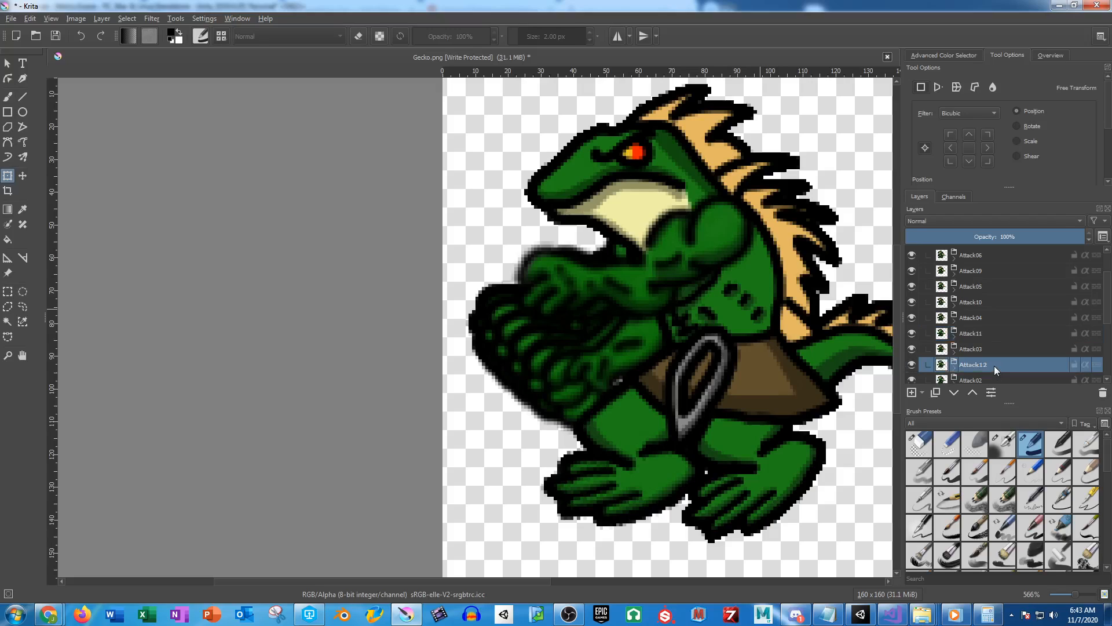
scroll(992, 365, "down", 1)
double_click(991, 349)
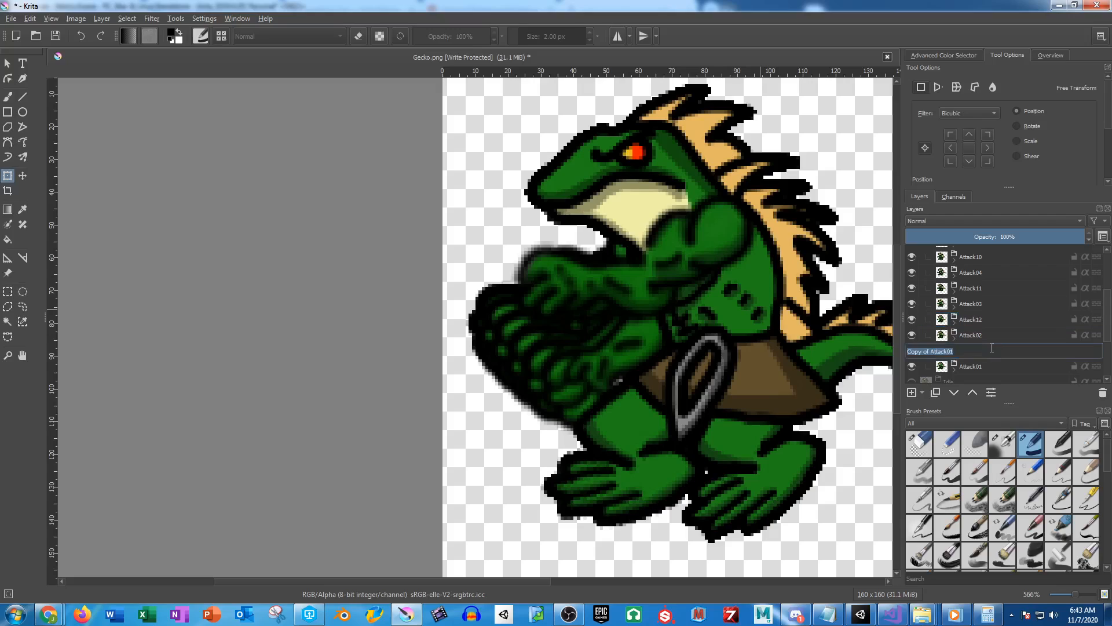
type("Attack13")
key("Return")
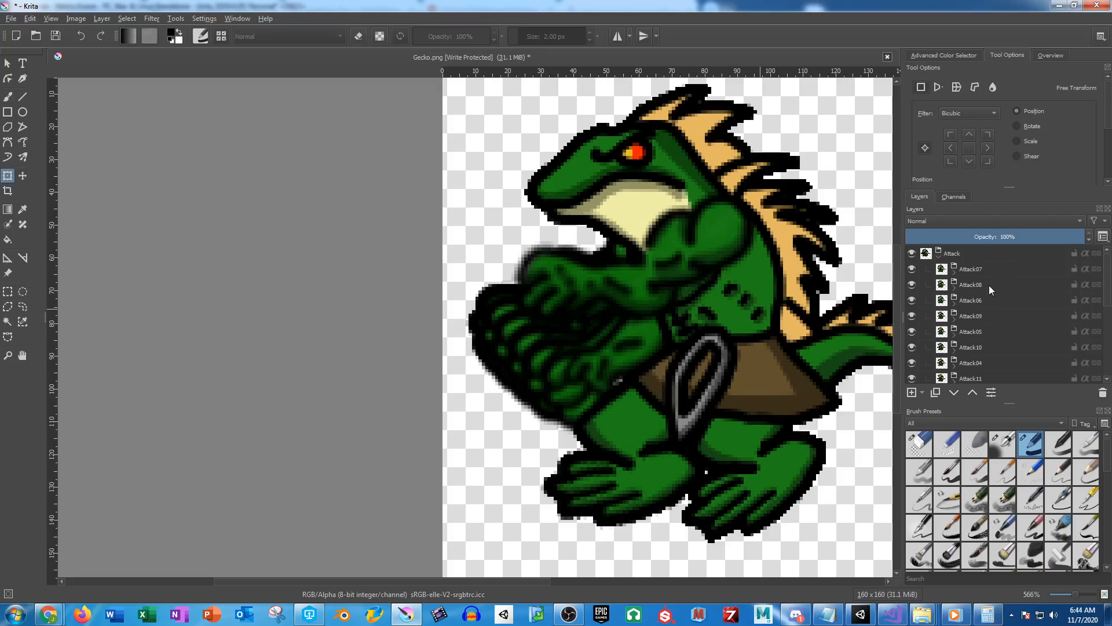
Move Attack08, Attack09, Attack10 and Attack11 above Attack07 in ascending order within the Attack group
left_click_drag(989, 285, 992, 263)
left_click_drag(990, 318, 989, 268)
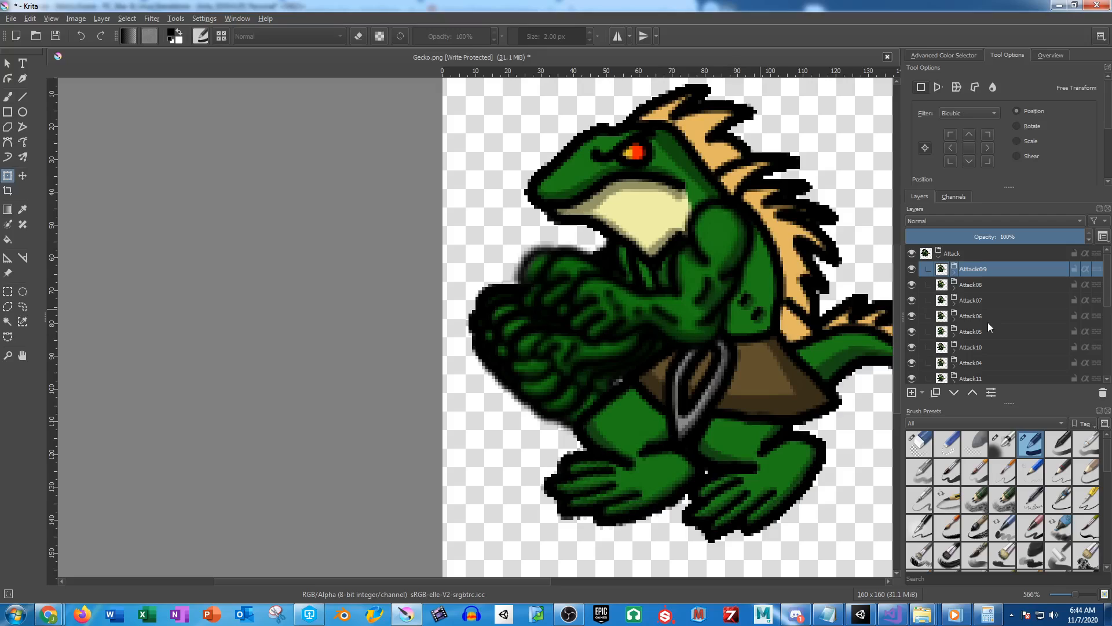
left_click_drag(983, 351, 996, 264)
left_click_drag(991, 374, 990, 262)
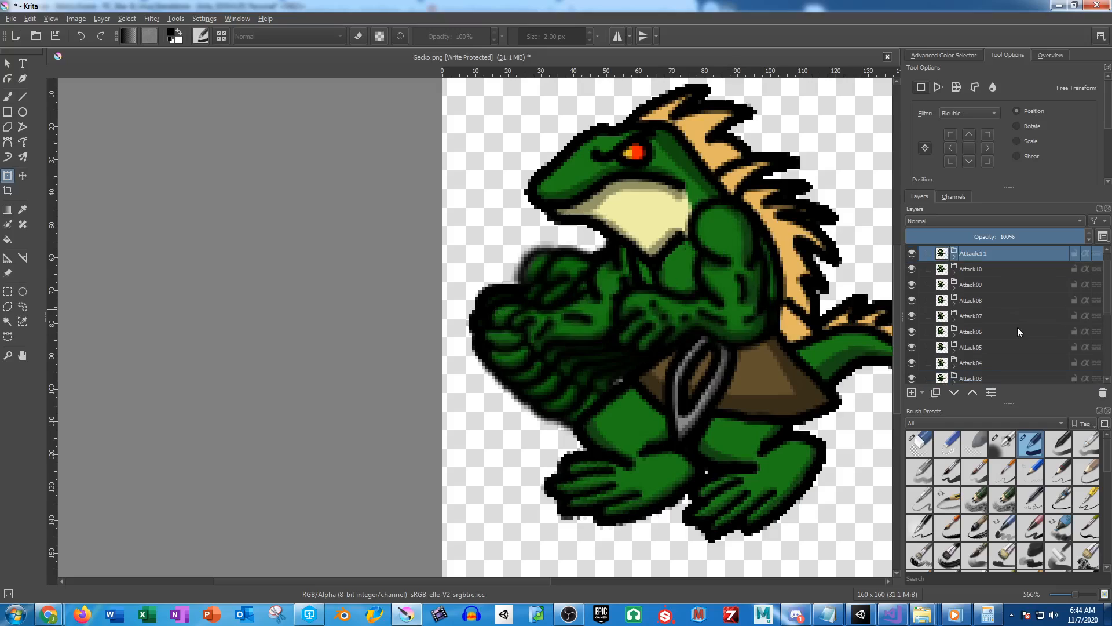
Move Attack12 and Attack13 above Attack11 within the Attack group, with Attack13 uppermost
scroll(1017, 363, "down", 1)
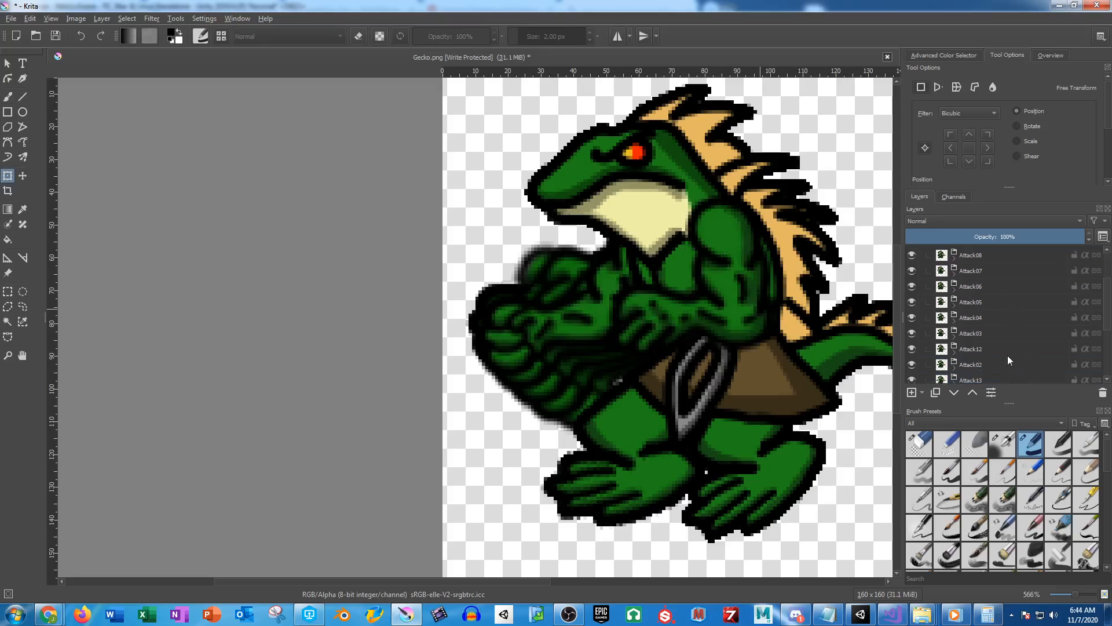
left_click(984, 349)
left_click(983, 378, "ctrl")
scroll(1016, 349, "down", 1)
scroll(1017, 341, "up", 1)
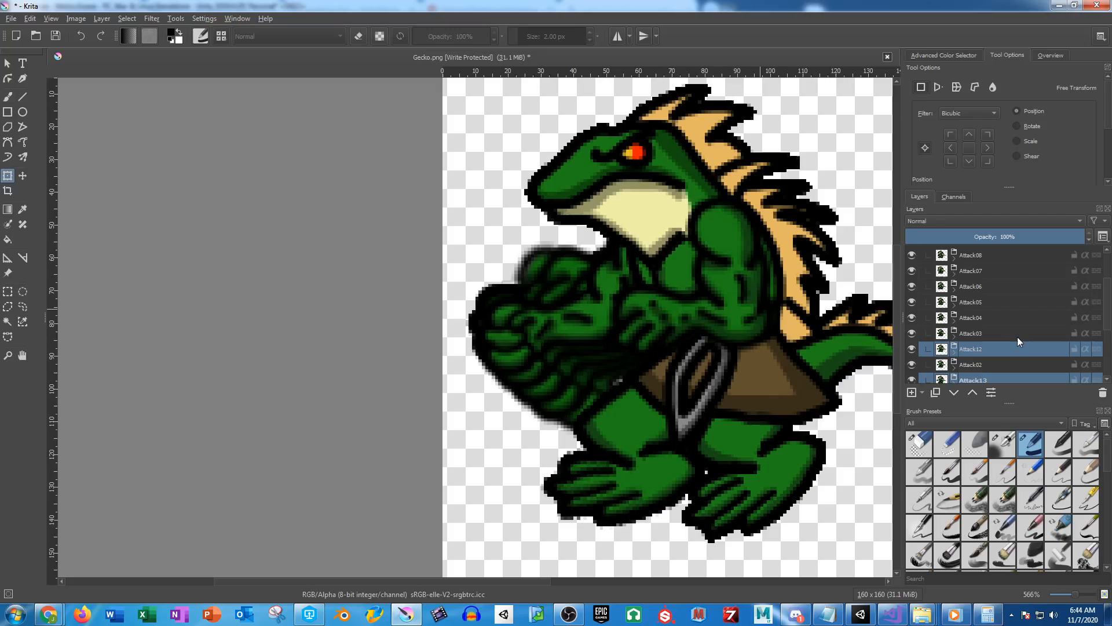
left_click_drag(978, 350, 992, 266)
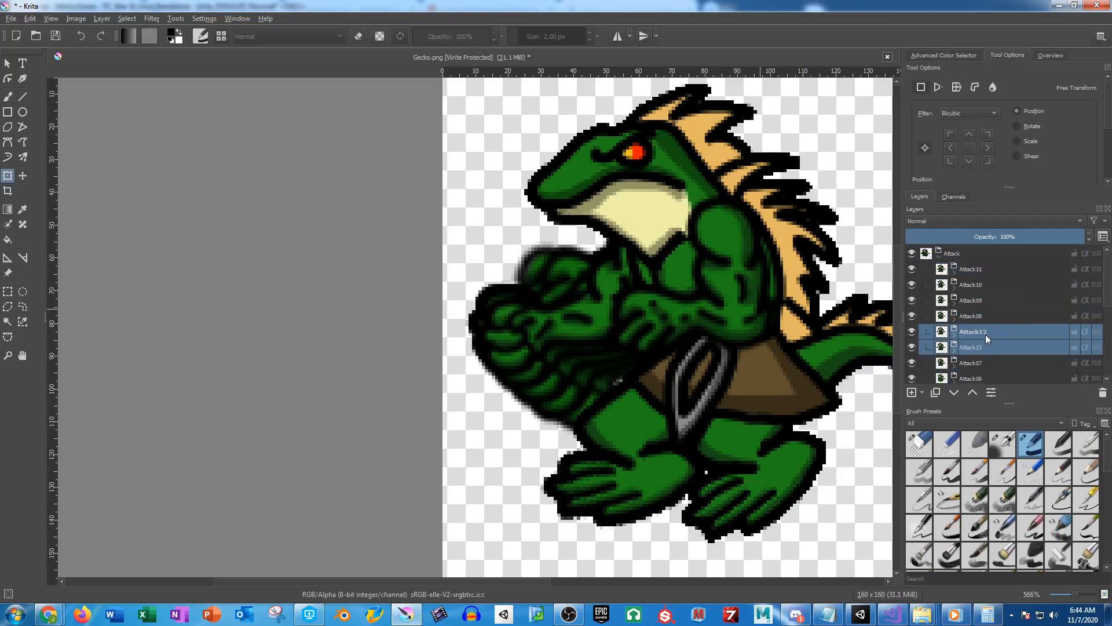
left_click_drag(988, 331, 986, 263)
left_click(993, 310)
Hide every frame group from Attack13 down to Attack02, leaving only Attack01 visible
left_click(912, 269)
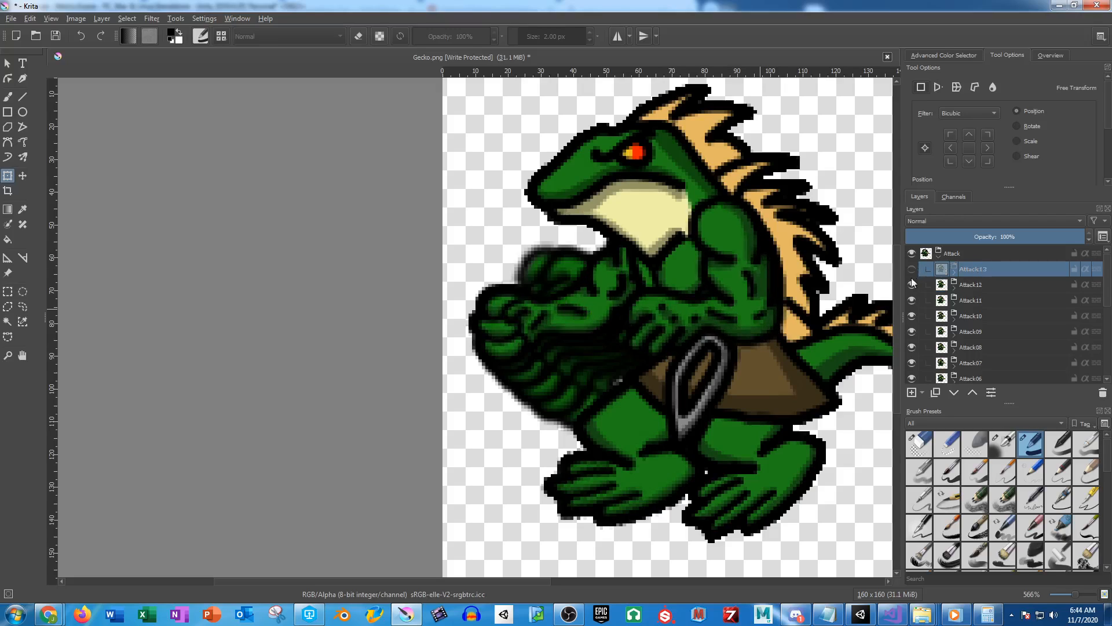
left_click(912, 285)
left_click(912, 300)
left_click(912, 316)
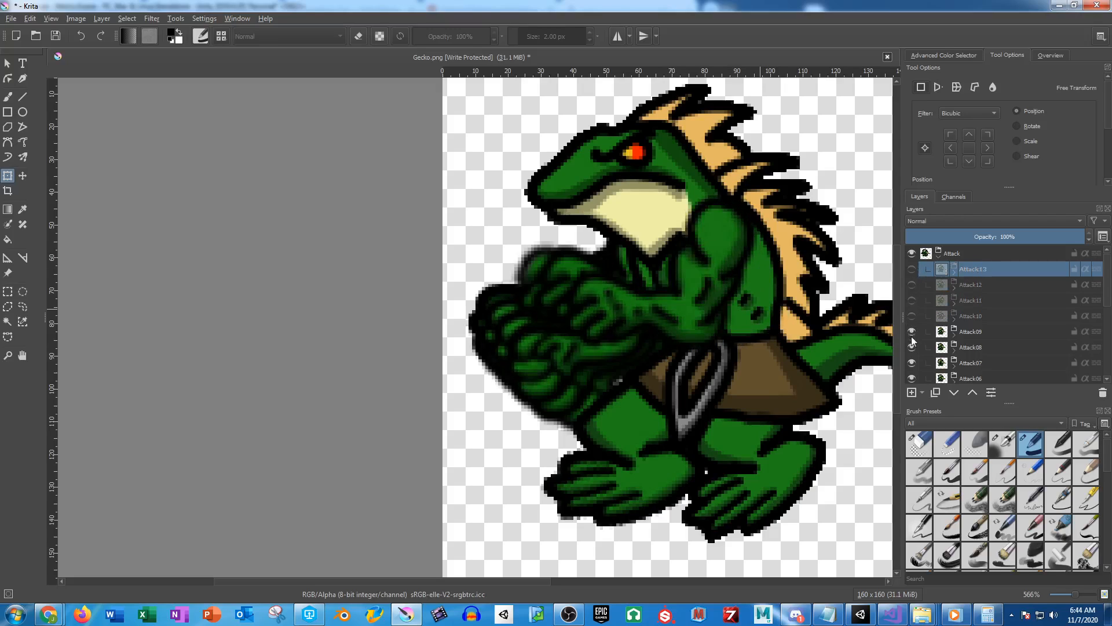
left_click(912, 332)
left_click(912, 347)
left_click(912, 363)
left_click(912, 378)
scroll(919, 323, "down", 2)
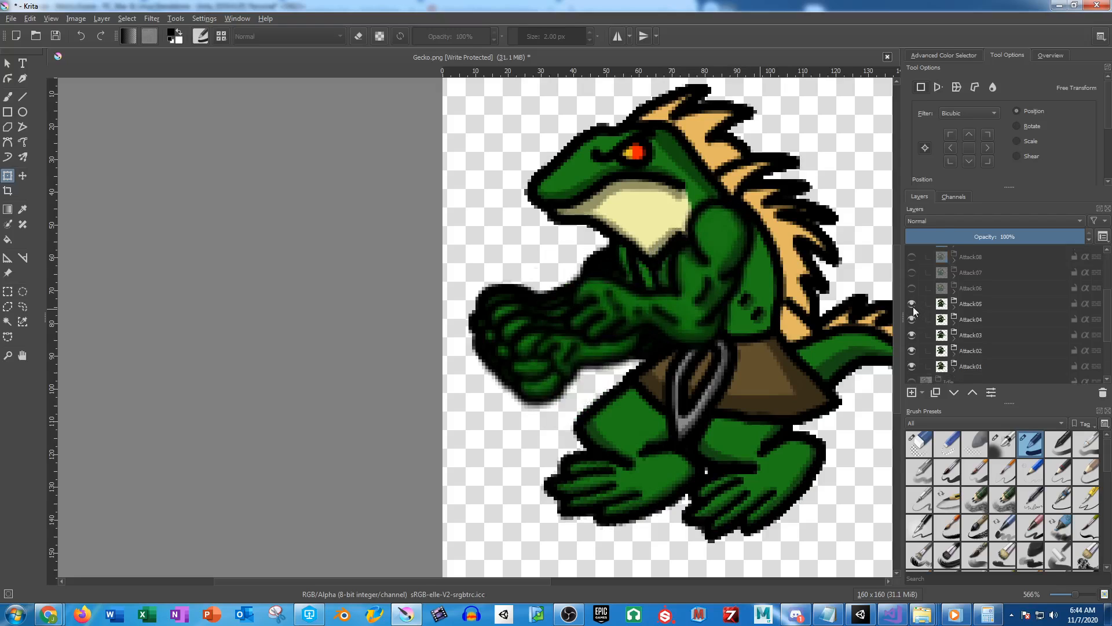
left_click(912, 304)
left_click(912, 319)
left_click(912, 335)
left_click(912, 350)
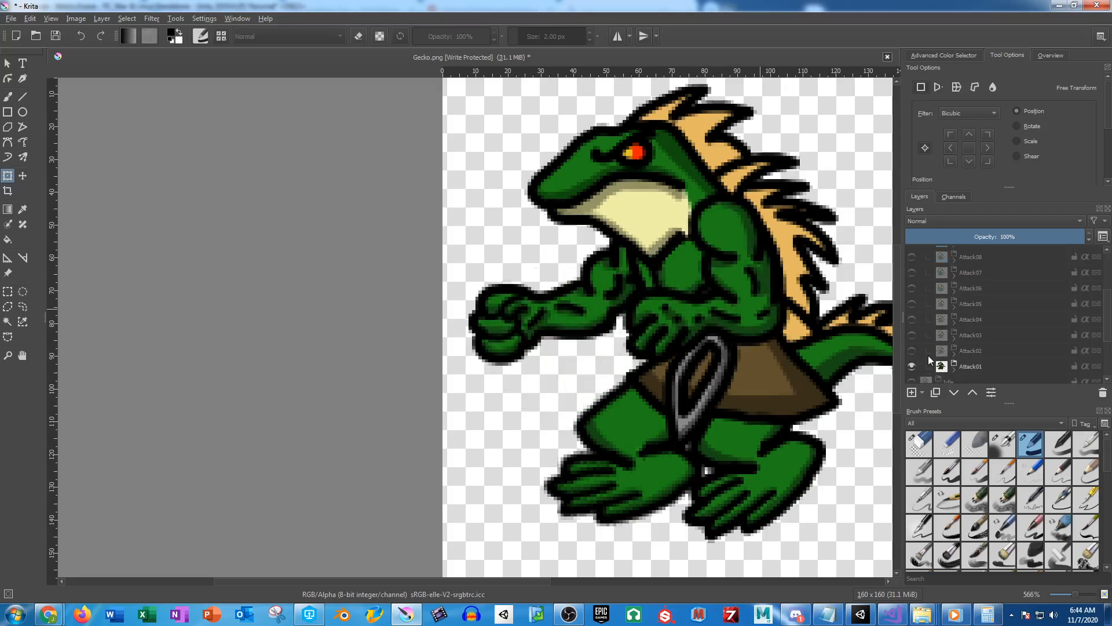
Save the visible frame as a PNG image named Attack01 in the Gecko sprites folder
key("ctrl+shift+s")
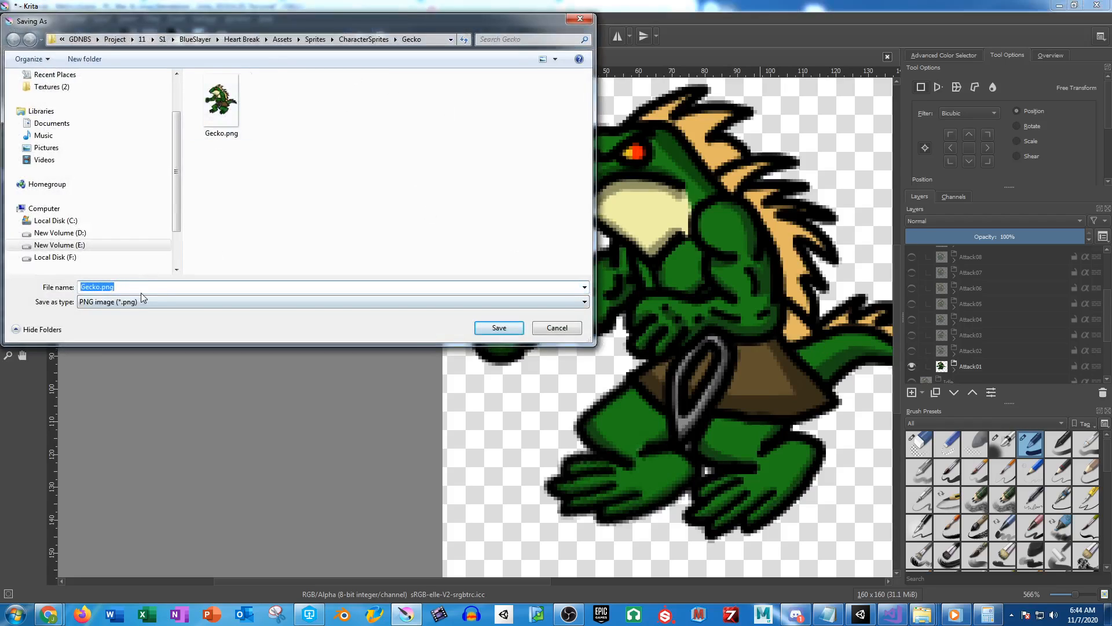
type("Attack01")
key("Return")
key("Return")
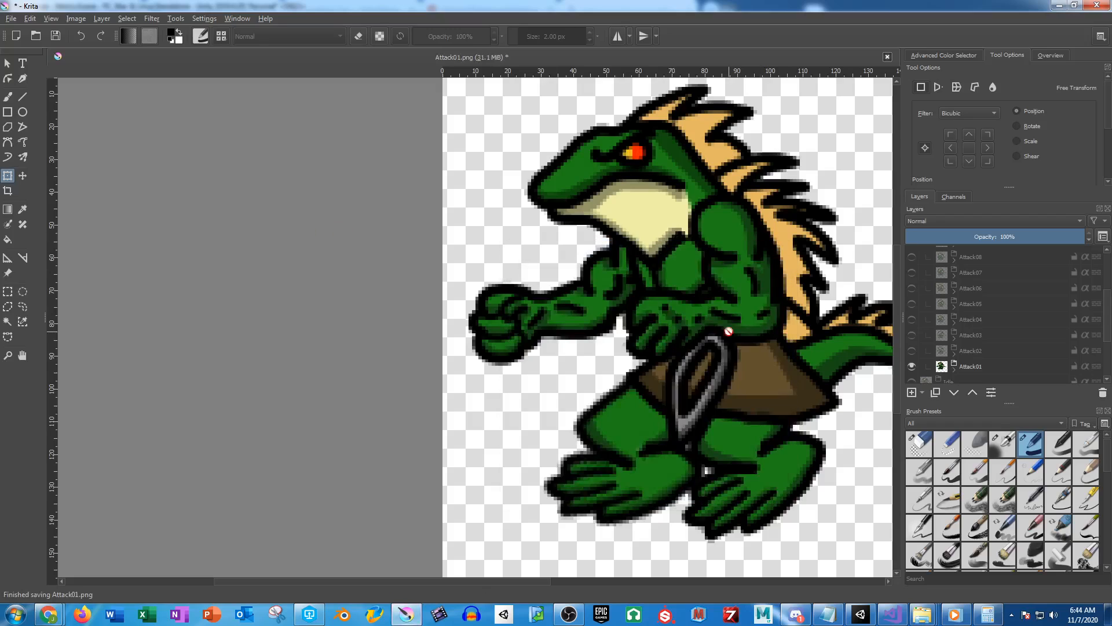
Hide Attack01, show Attack02, and save the visible frame as Attack02.png in the Gecko folder
left_click(911, 360)
left_click(911, 350)
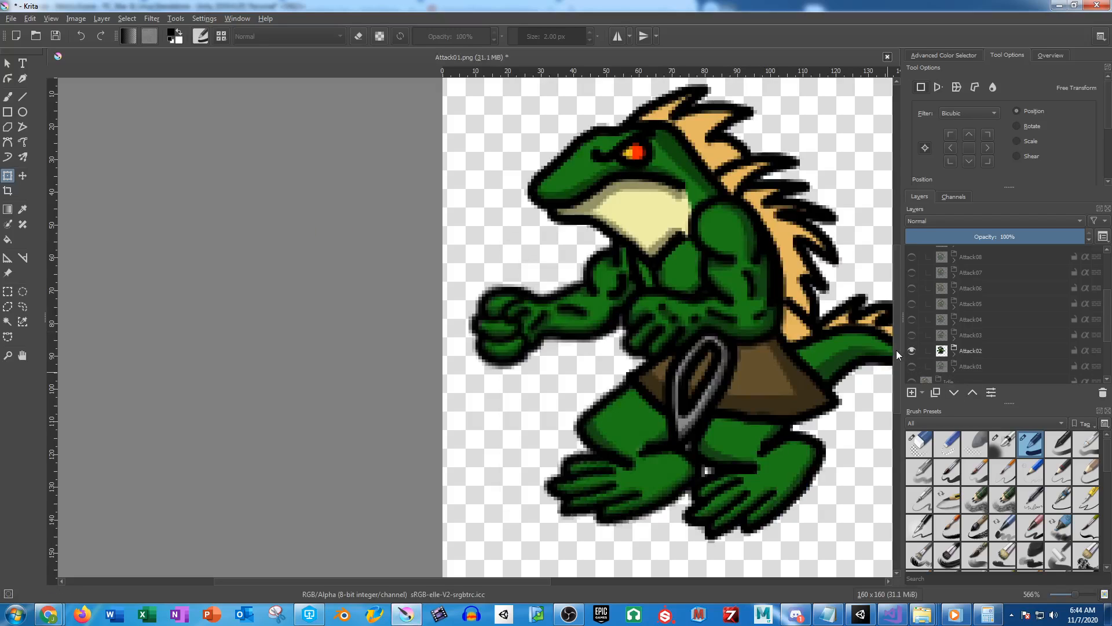
key("ctrl+shift+s")
key("Right")
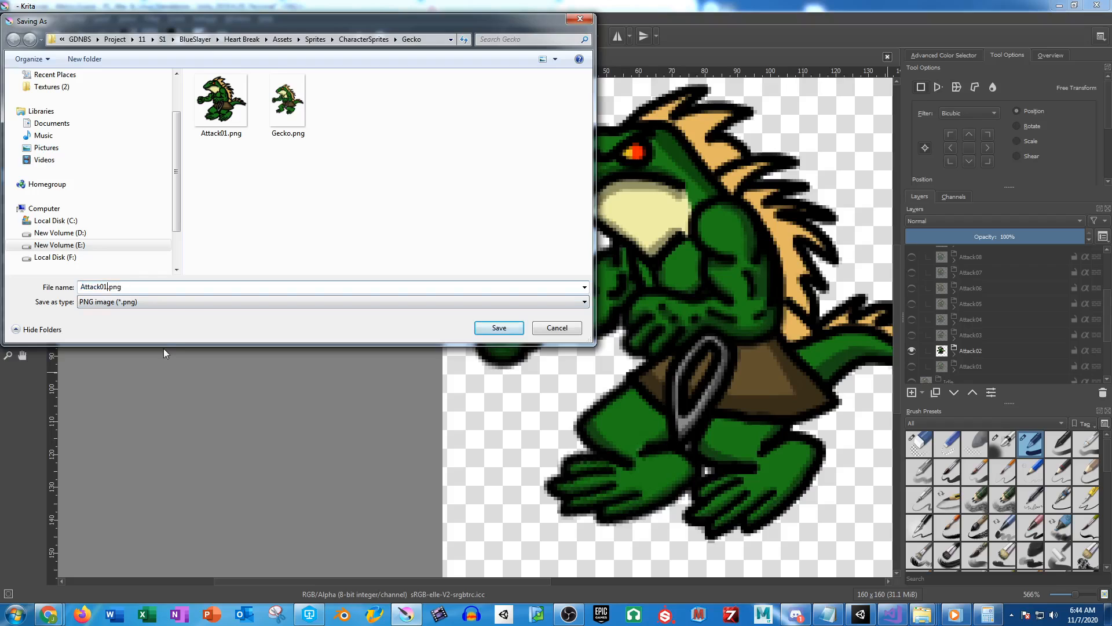
key("BackSpace")
type("2")
key("Return")
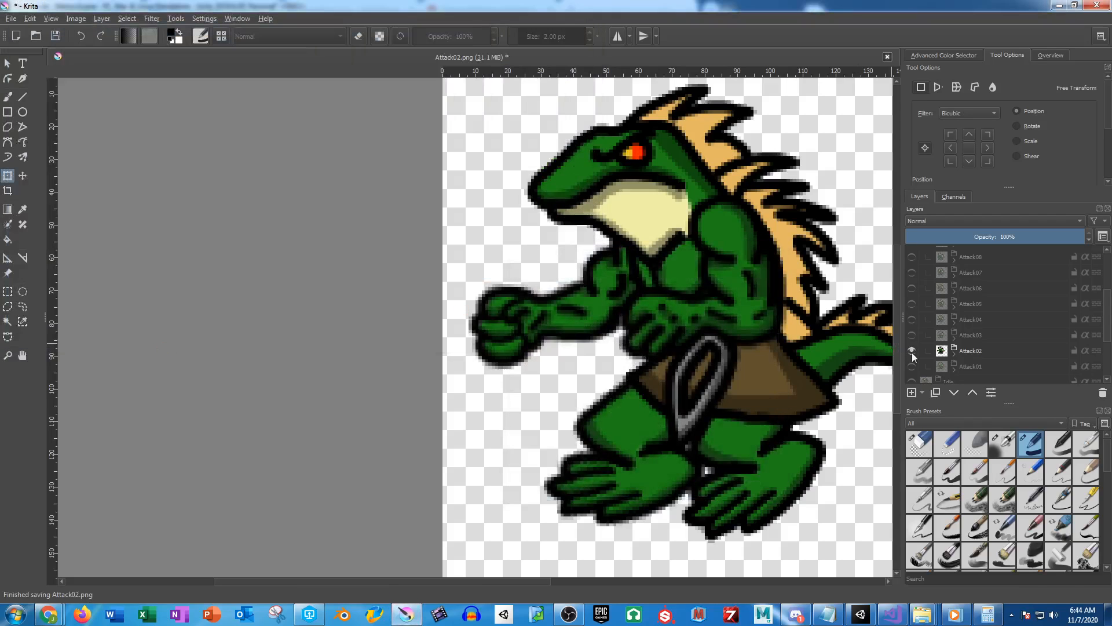
Switch the visible frame from Attack02 to Attack03 and save it as Attack03.png with the default PNG options
left_click(911, 351)
left_click(912, 335)
key("ctrl+shift+s")
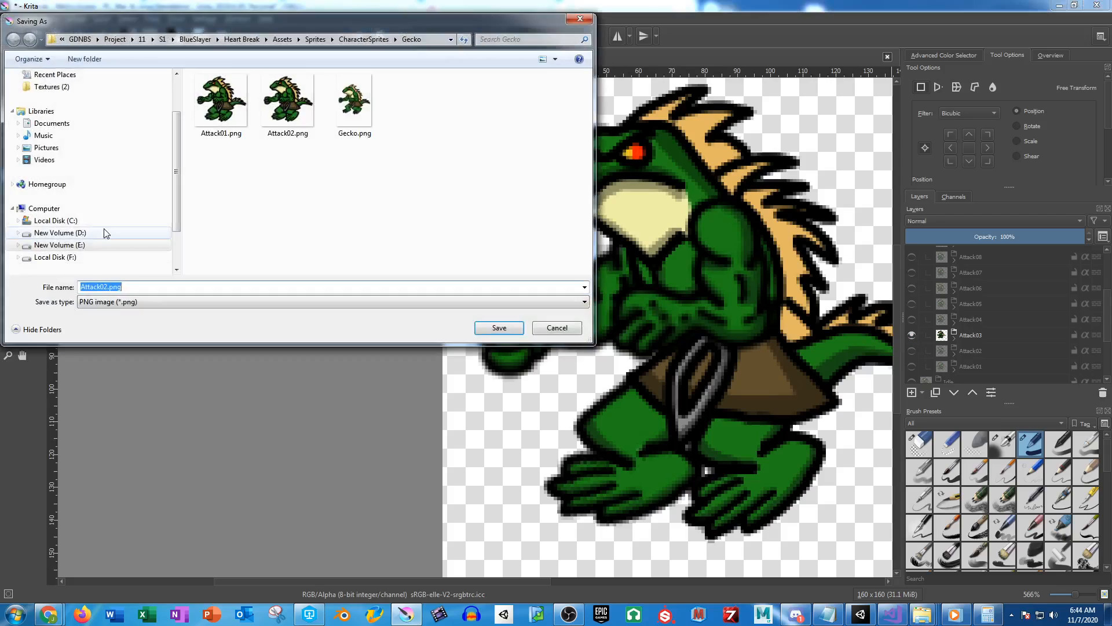
left_click(107, 286)
key("BackSpace")
type("3")
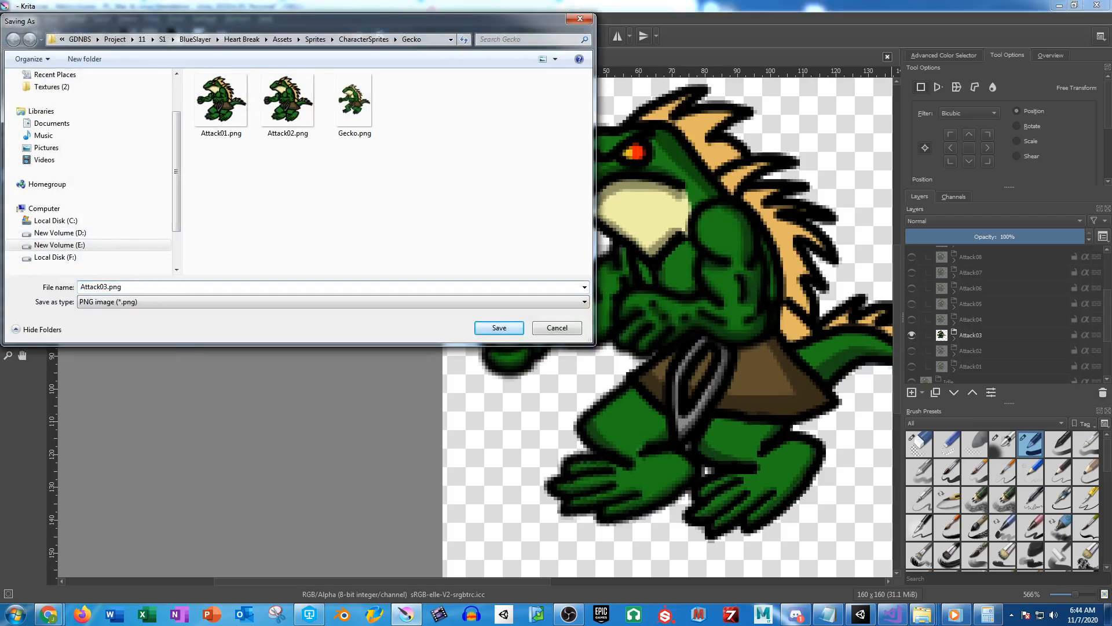
key("Return")
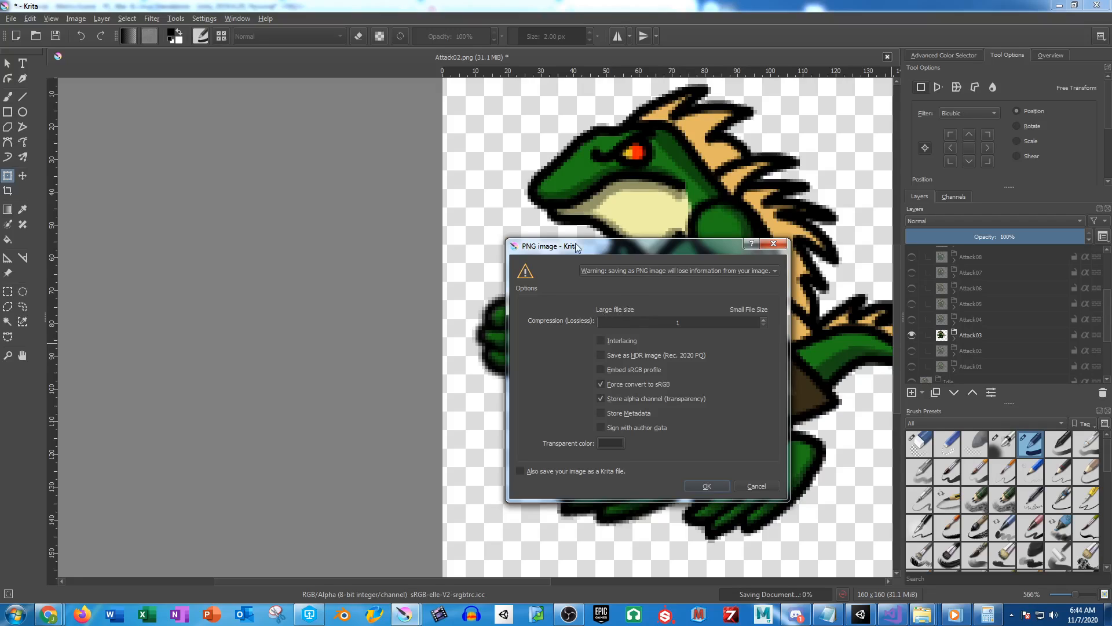
left_click(706, 487)
Hide Attack03, show Attack04, and save the visible frame as Attack04.png with the default PNG options
left_click(912, 335)
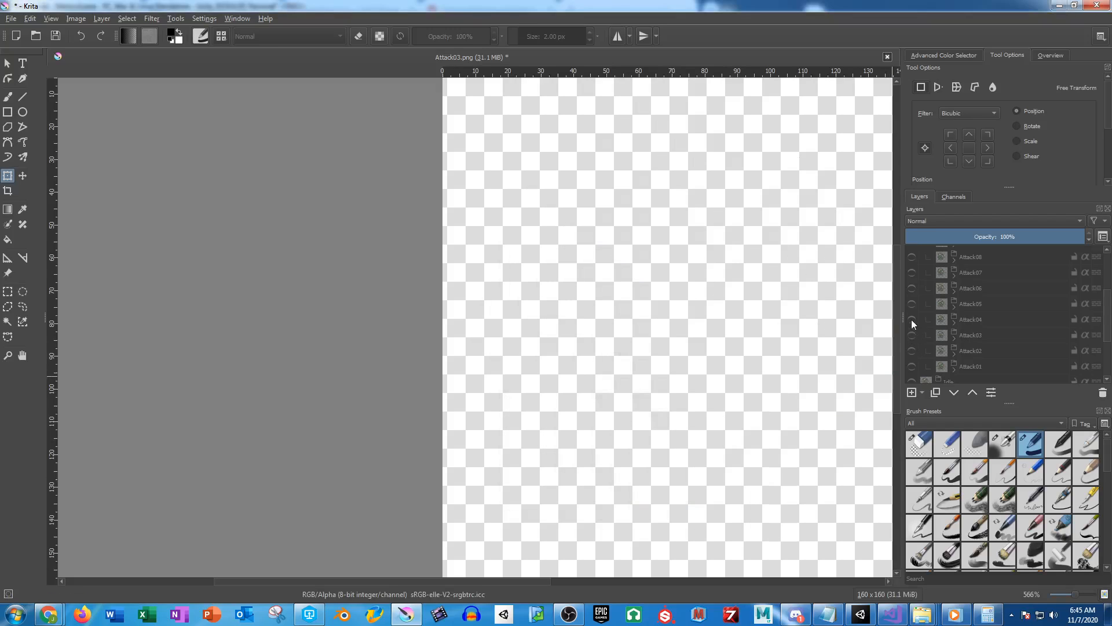
left_click(912, 319)
key("ctrl+shift+s")
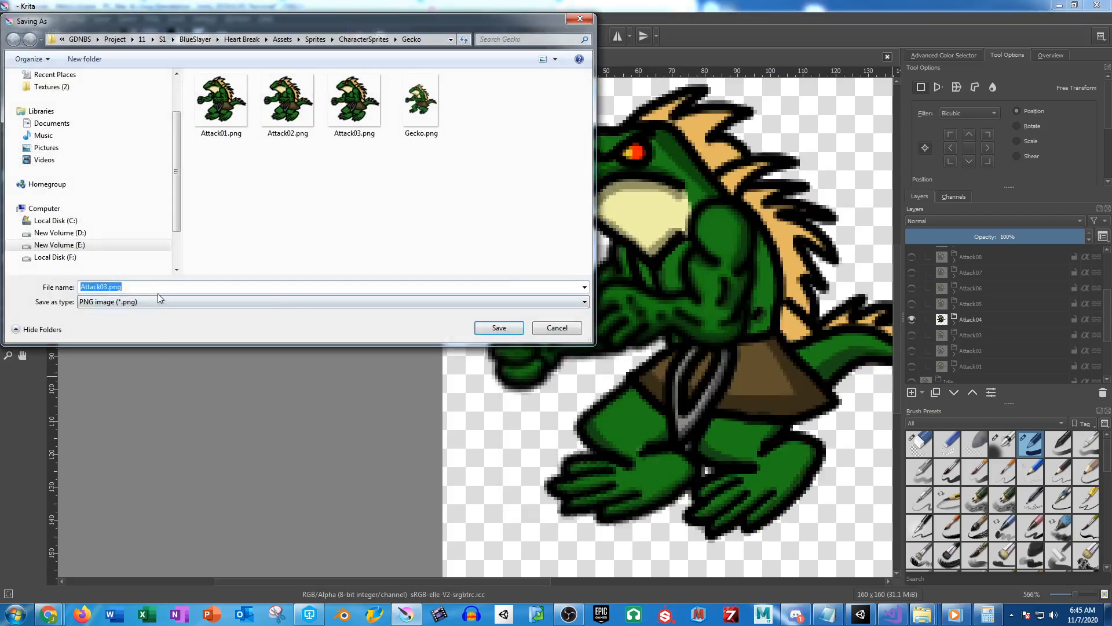
left_click(108, 289)
key("BackSpace")
type("4")
key("Return")
key("Return")
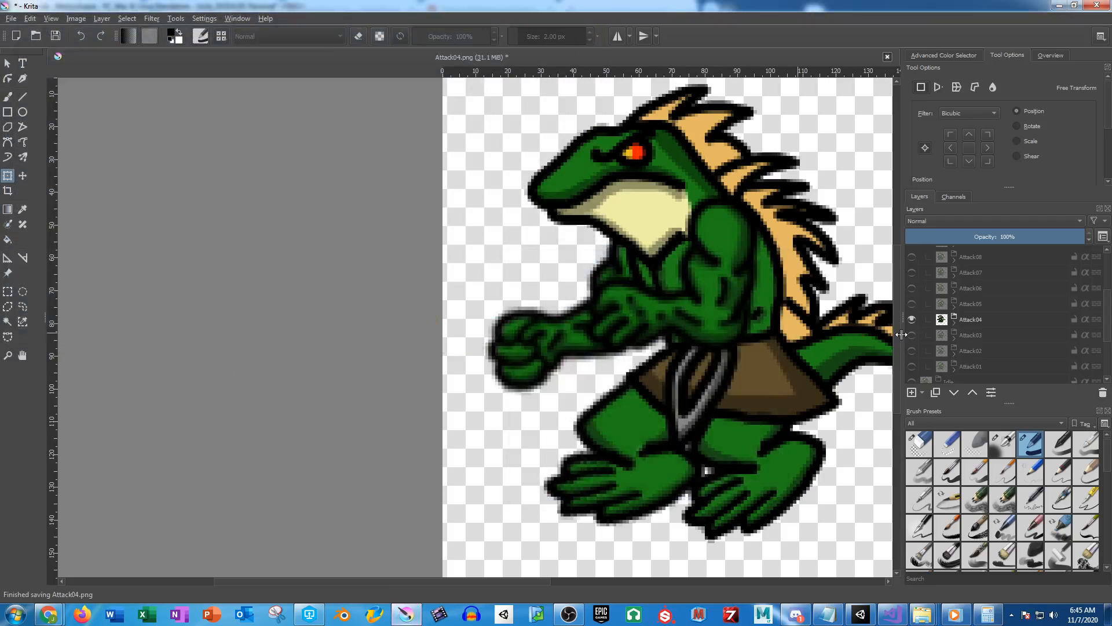
Hide Attack04, show Attack05, and save the visible frame as Attack05.png in the Gecko folder
left_click(912, 319)
left_click(912, 304)
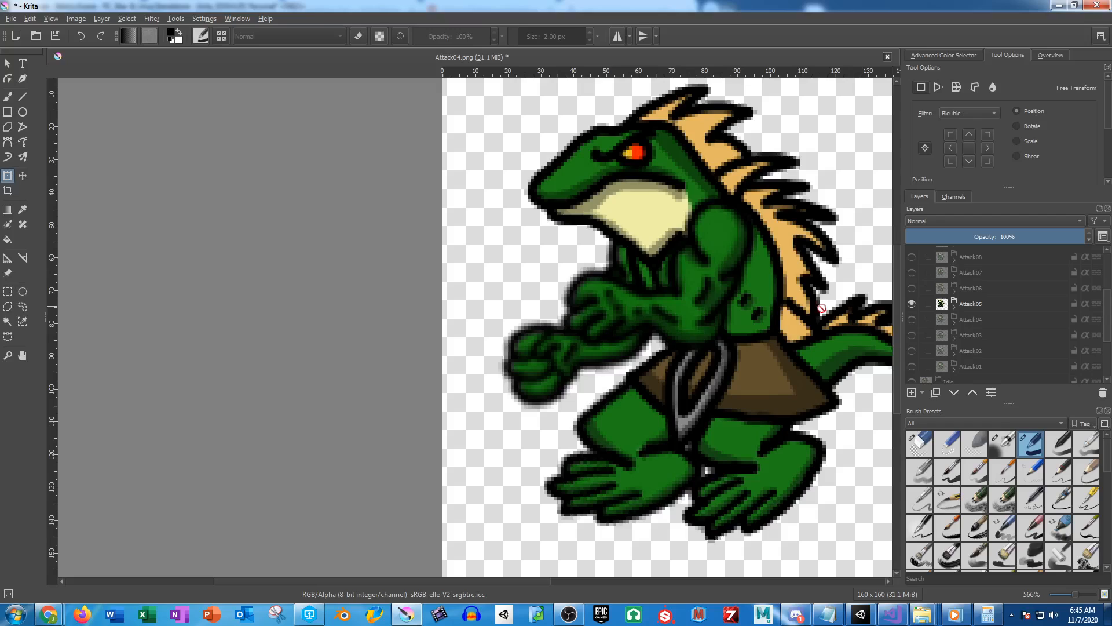
key("ctrl+shift+s")
left_click(108, 286)
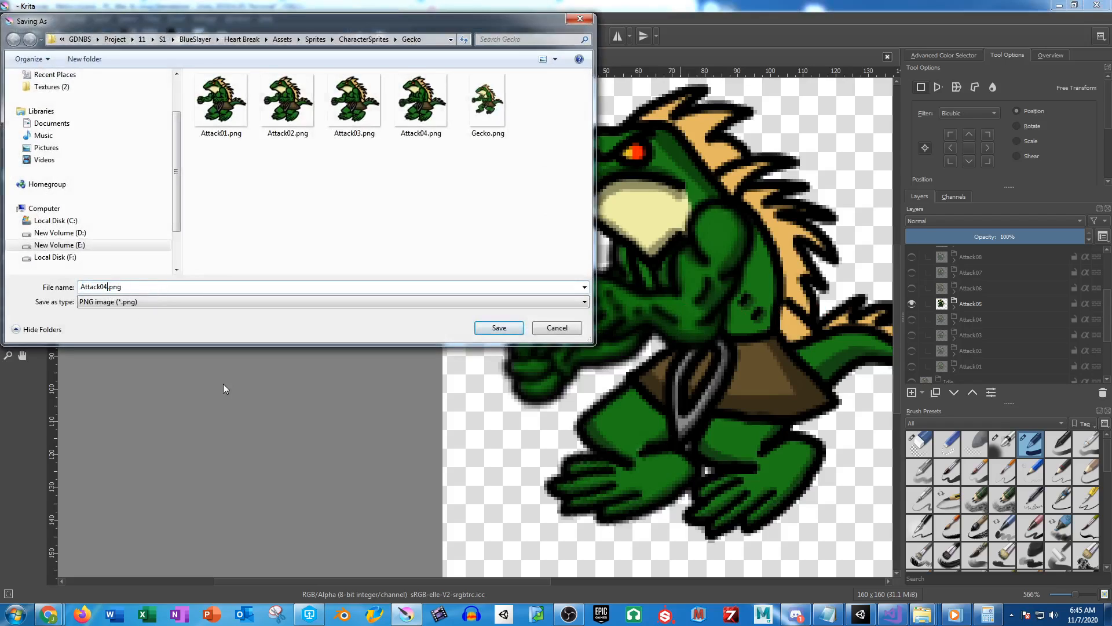
key("BackSpace")
type("5")
key("Return")
key("Return")
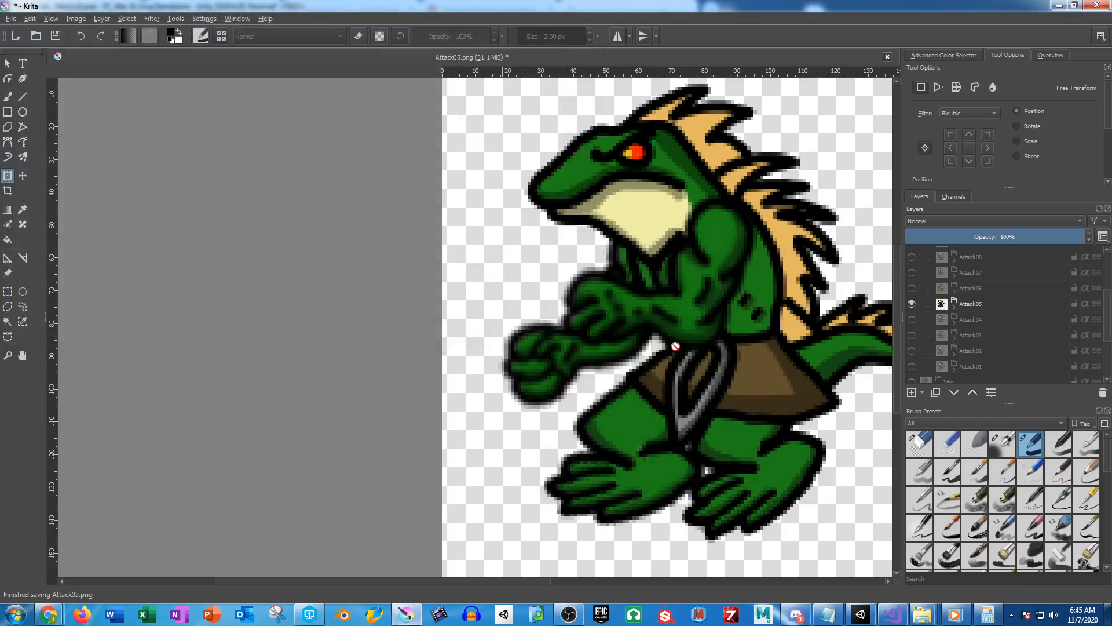
Hide Attack05, show Attack06, and save the visible frame as Attack06.png in the Gecko folder
left_click(912, 303)
left_click(912, 289)
key("ctrl+shift+s")
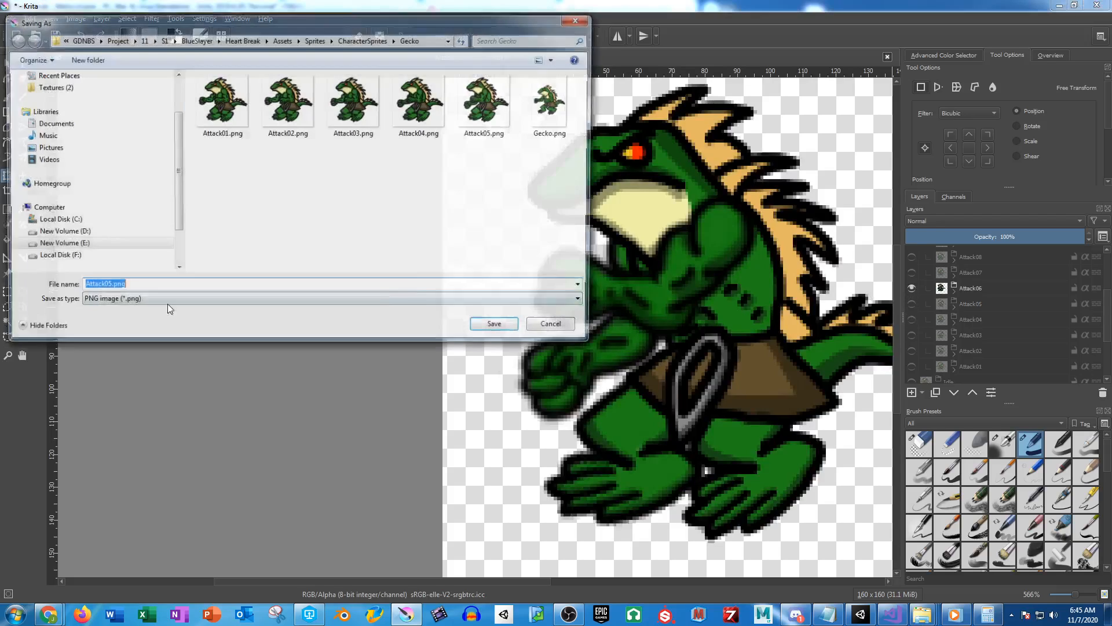
key("Right")
key("BackSpace")
type("6")
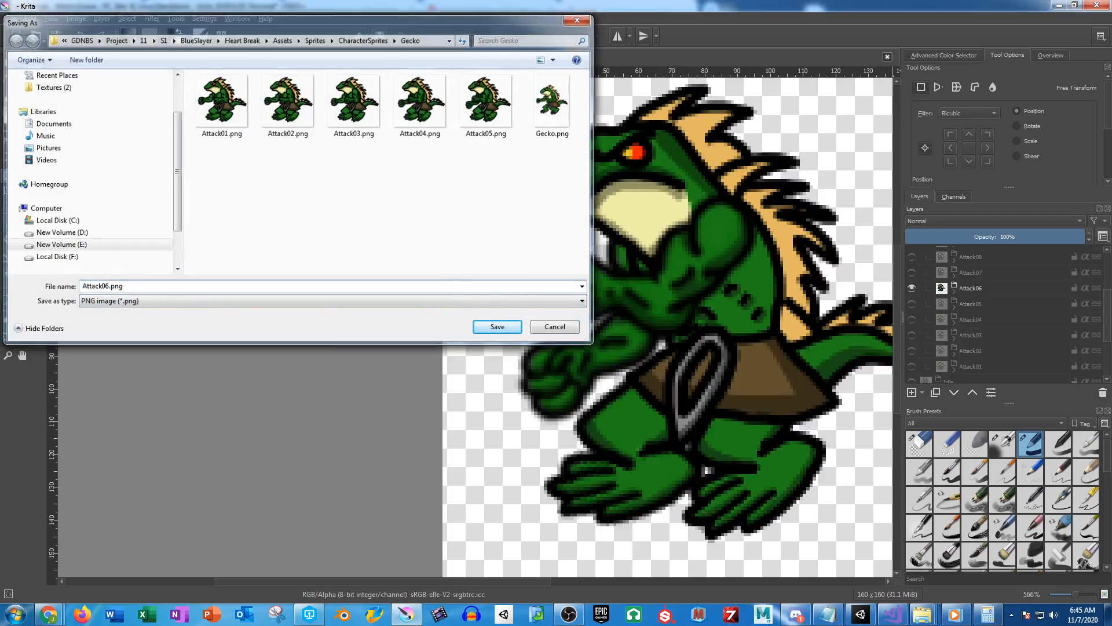
key("Return")
key("Return")
Hide Attack06, show Attack07, and save the visible frame as Attack07.png in the Gecko folder
left_click(912, 288)
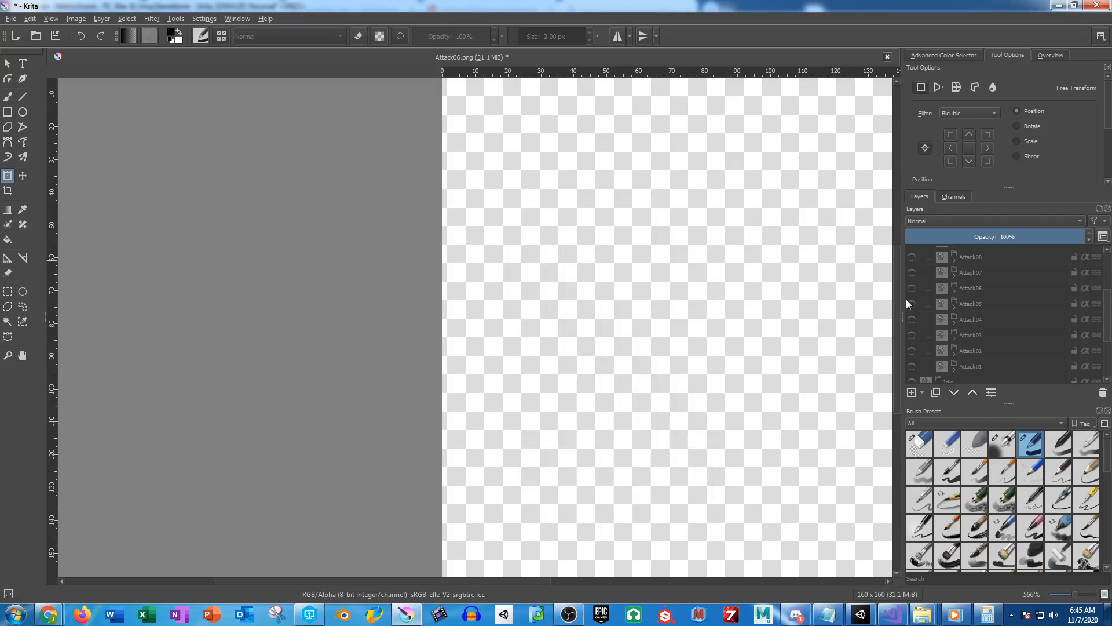
left_click(912, 272)
key("ctrl+shift+s")
key("Right")
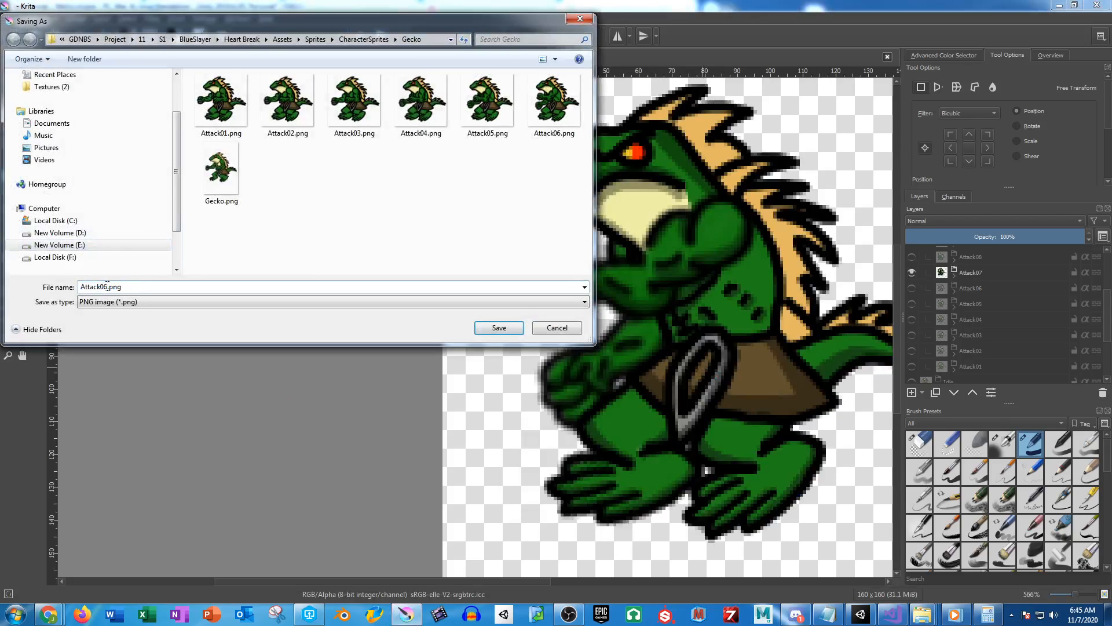
type("7")
key("Return")
key("Return")
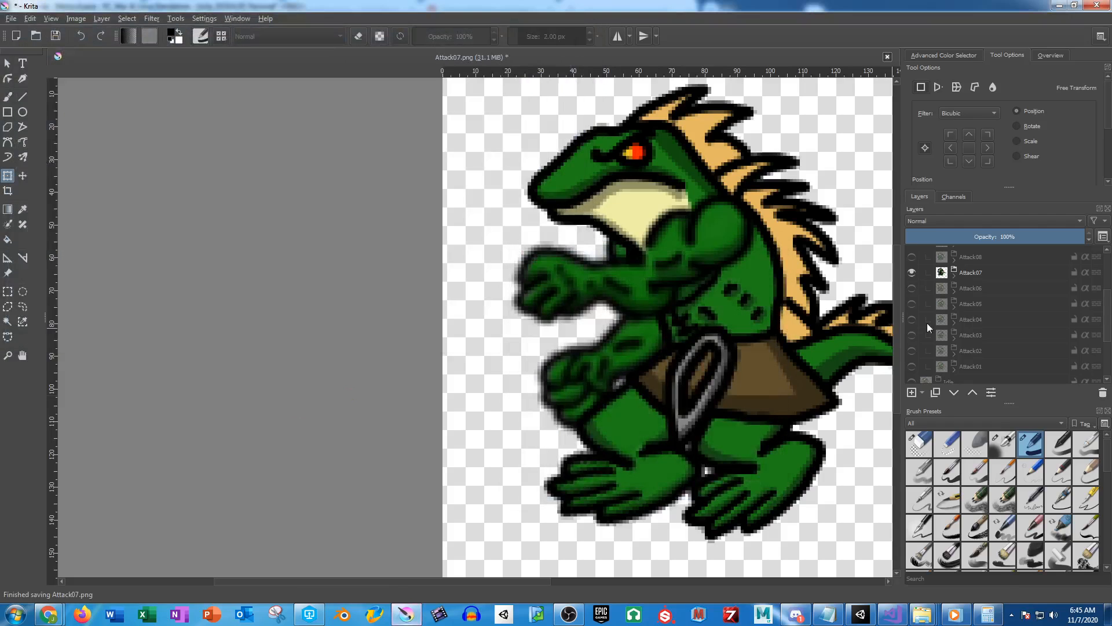
Hide Attack07, show Attack08, and save the visible frame as Attack08.png in the Gecko folder
left_click(912, 272)
left_click(912, 256)
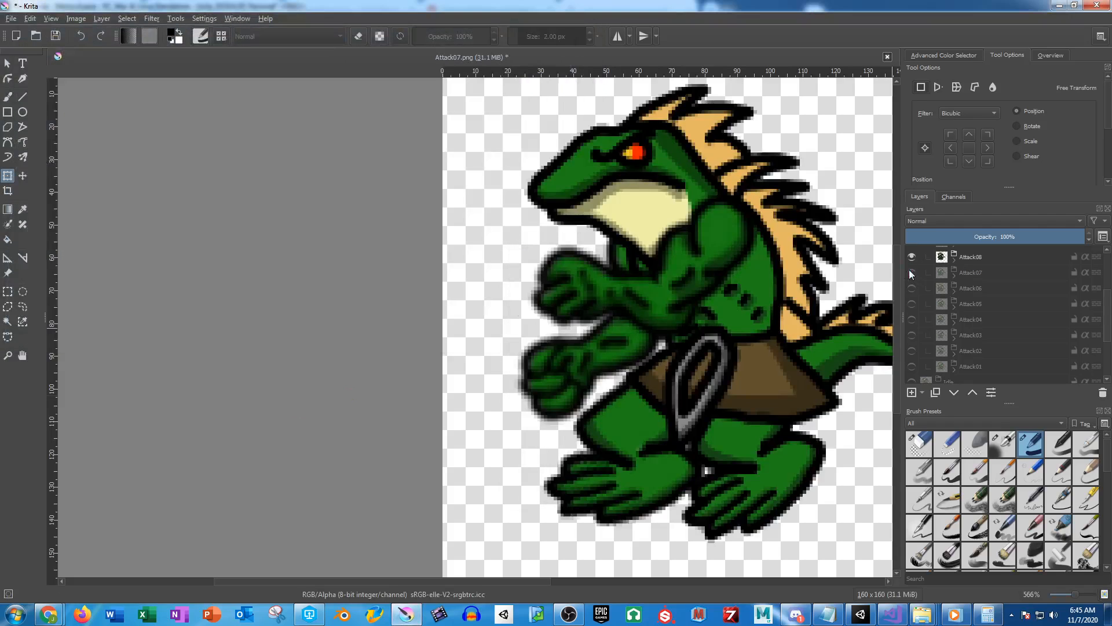
key("ctrl+shift+s")
key("Right")
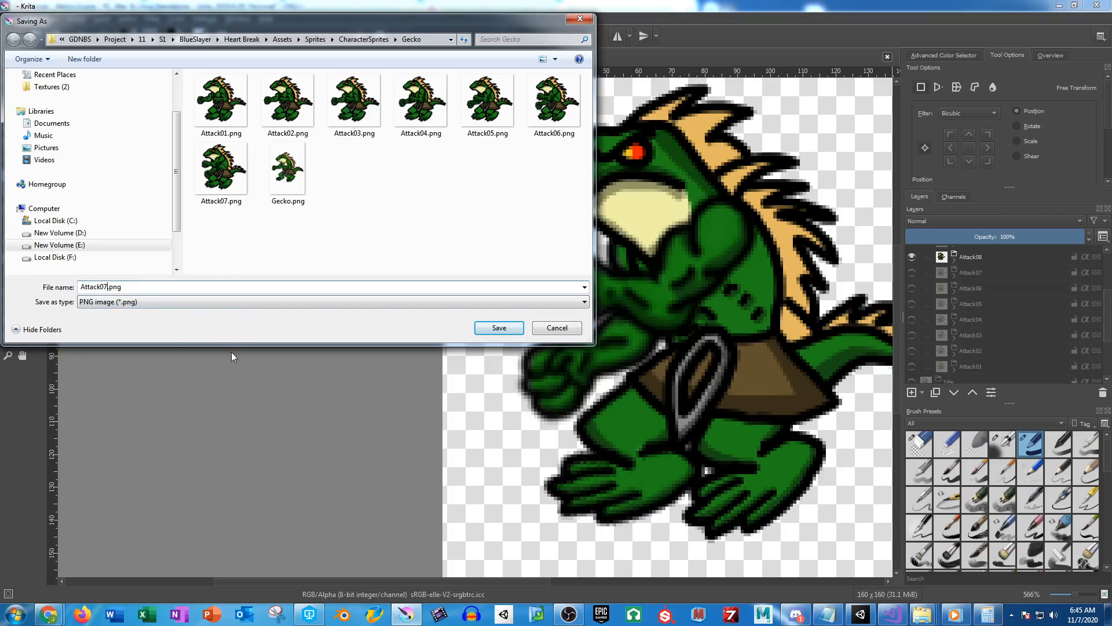
key("BackSpace")
type("8")
key("Return")
key("Return")
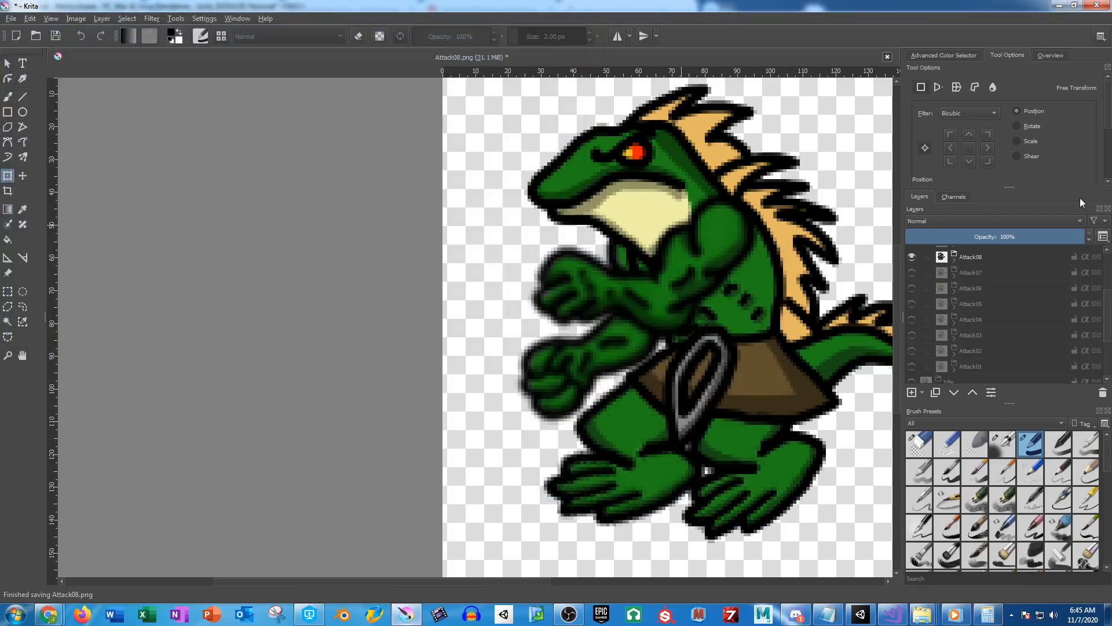
Hide Attack08, show Attack09, and save the visible frame as Attack09.png in the Gecko folder
scroll(1009, 311, "up", 2)
left_click(912, 346)
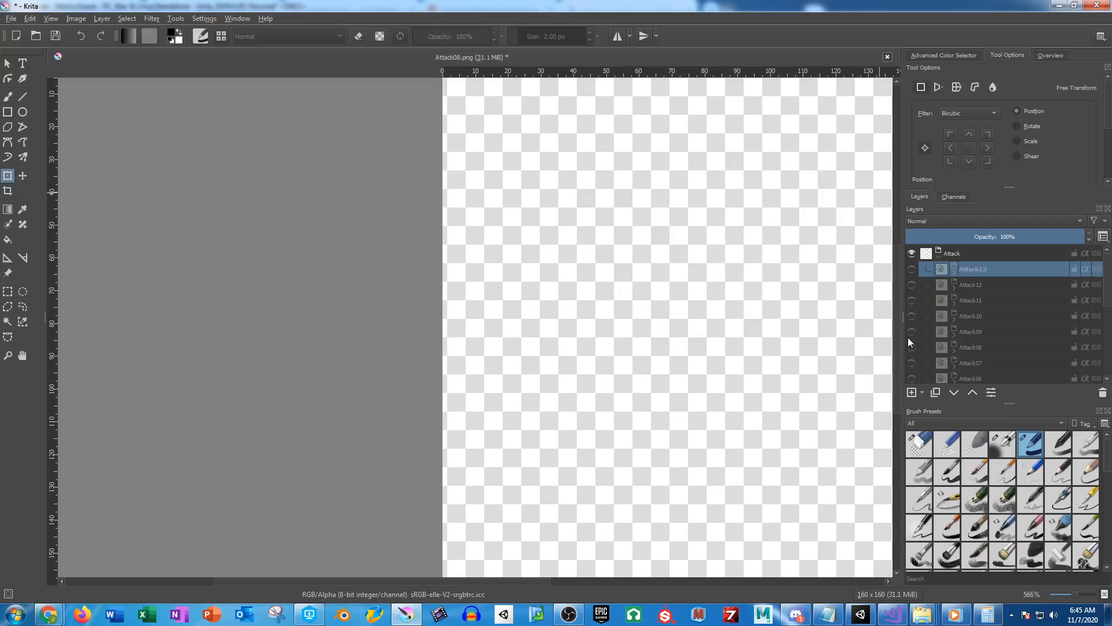
left_click(911, 331)
key("ctrl+shift+s")
left_click(108, 286)
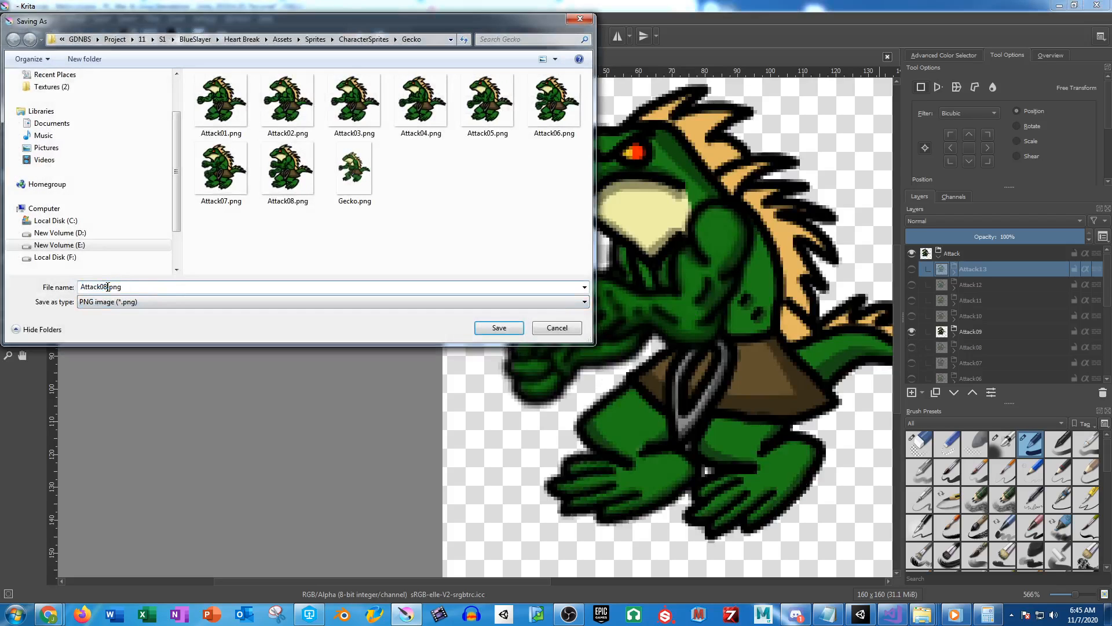
key("BackSpace")
type("9")
key("Return")
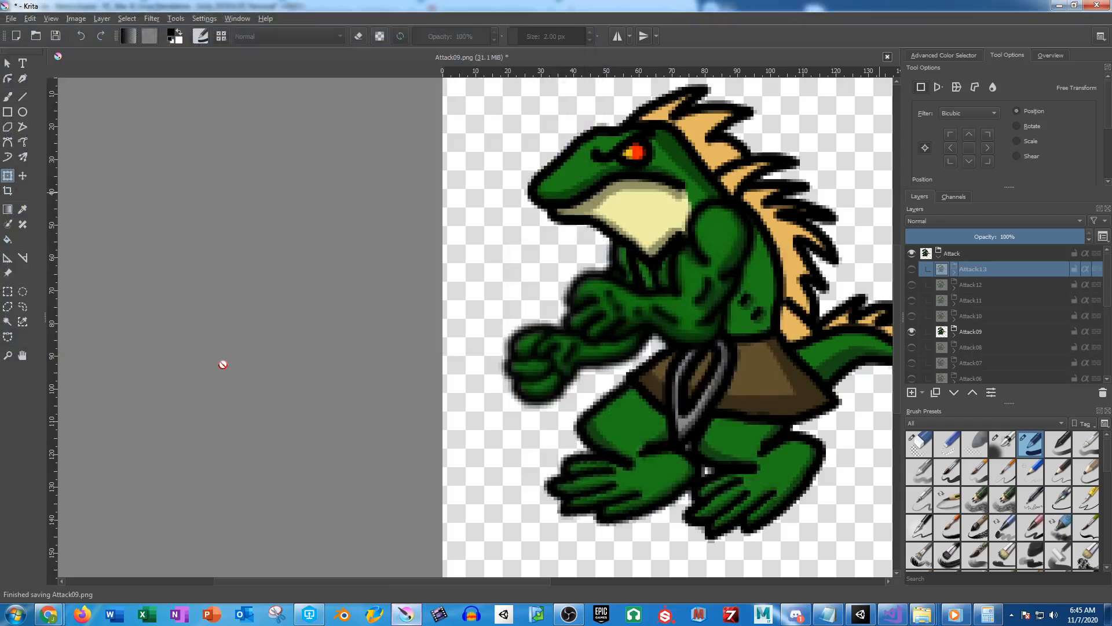
Hide Attack09, show Attack10, and save the visible frame as Attack10.png in the Gecko folder
left_click(912, 331)
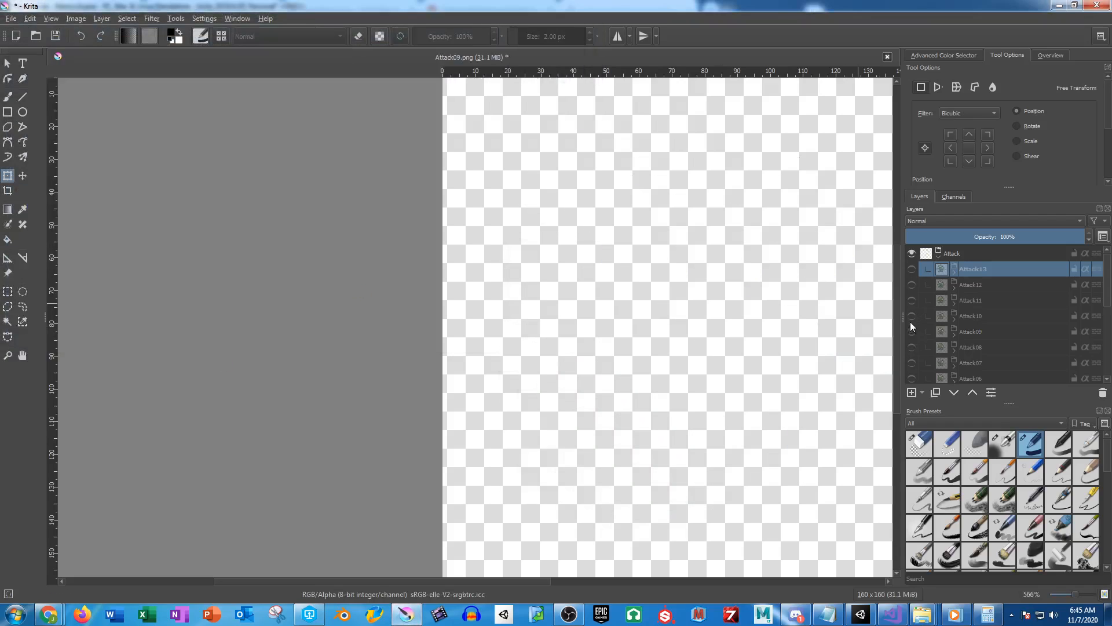
left_click(912, 315)
key("ctrl+shift+s")
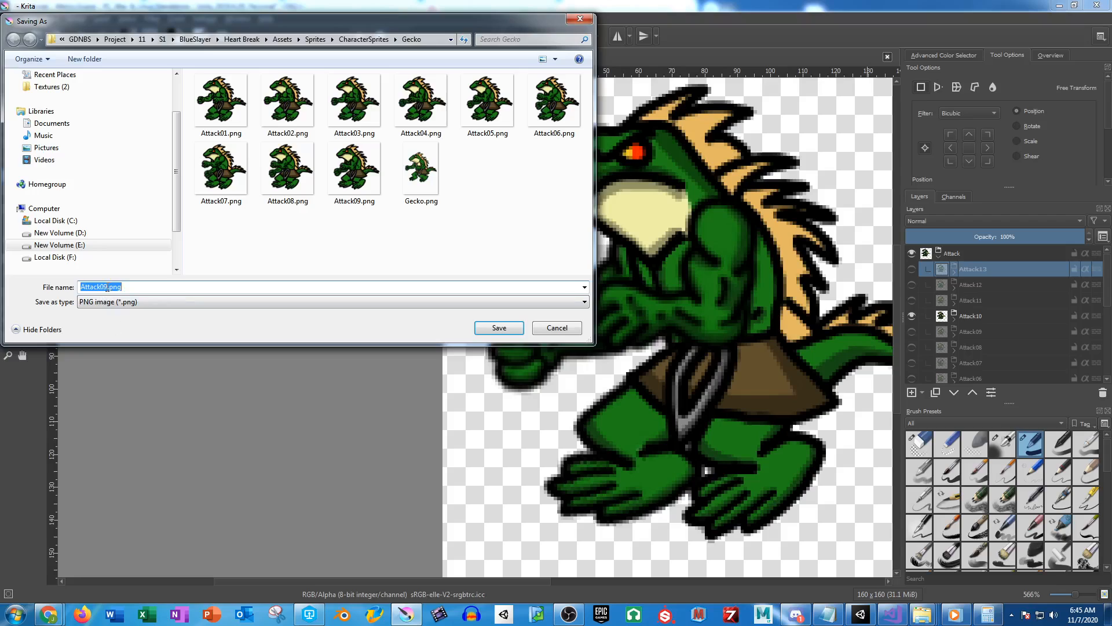
left_click(108, 286)
key("BackSpace")
key("BackSpace")
type("10")
key("Return")
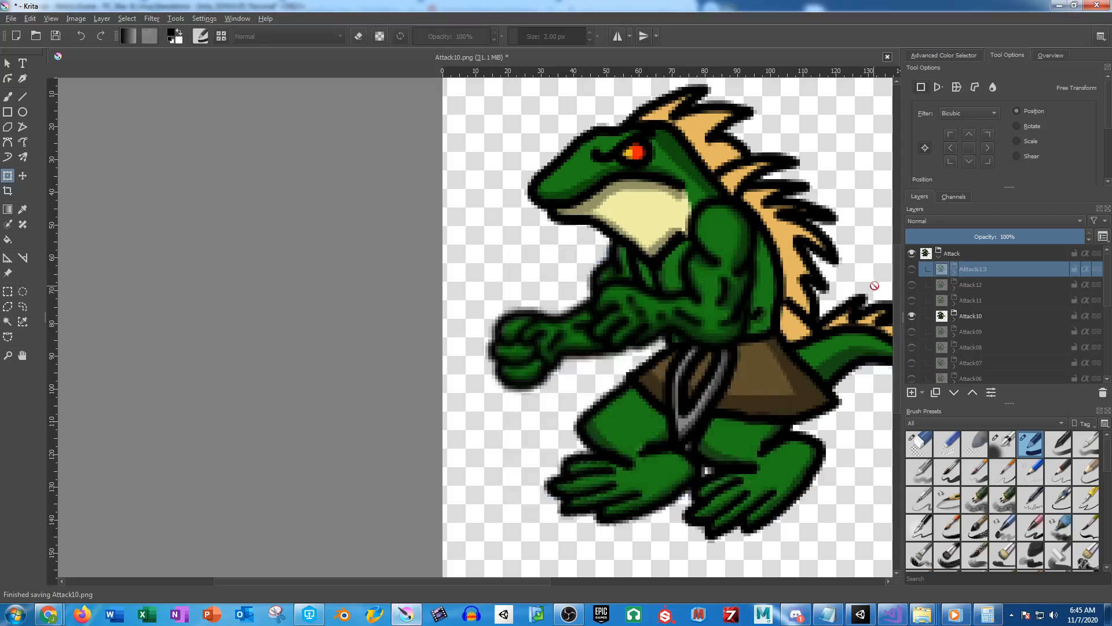
Hide Attack10, show Attack11, and save the visible frame as Attack11.png in the Gecko folder
left_click(911, 315)
left_click(911, 301)
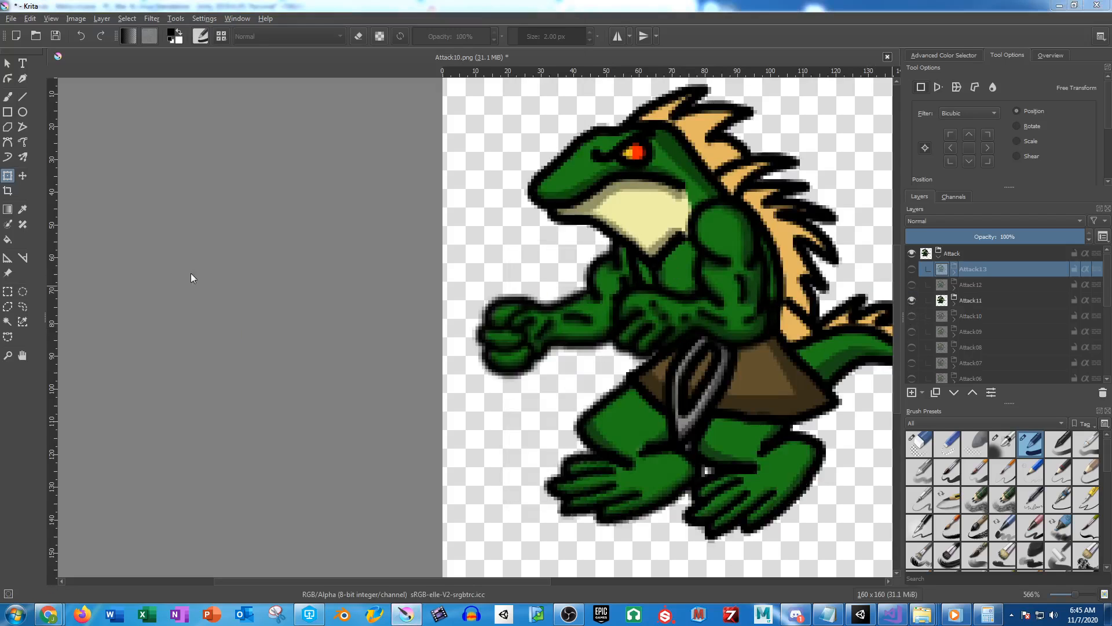
key("ctrl+shift+s")
left_click(108, 286)
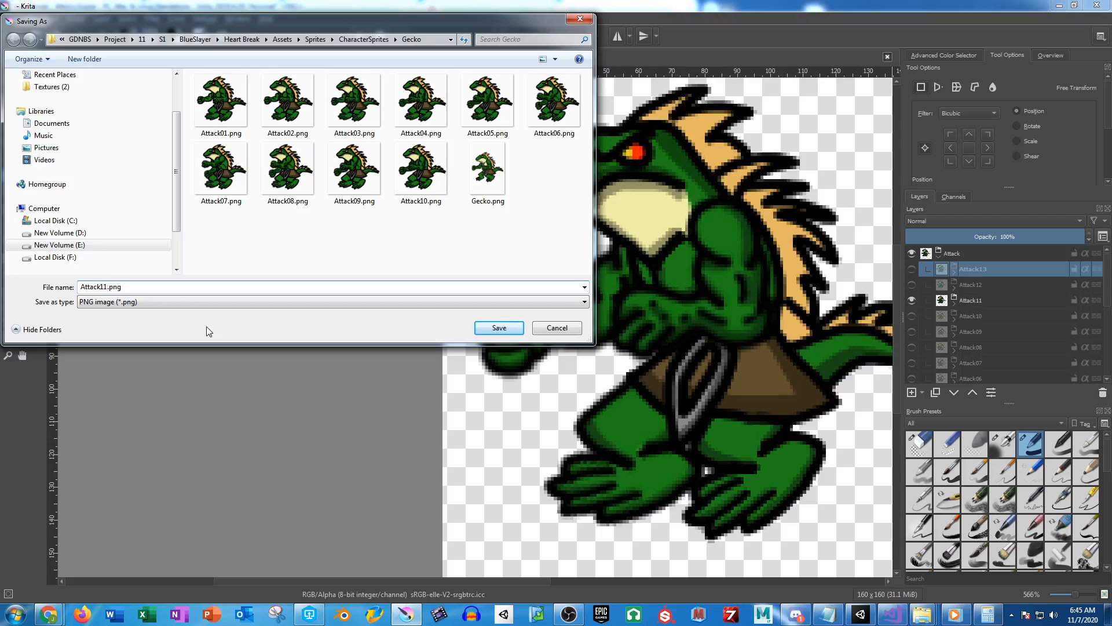
type("1")
key("Return")
Hide Attack11, show Attack12, and save the visible frame as Attack12.png in the Gecko folder
left_click(911, 301)
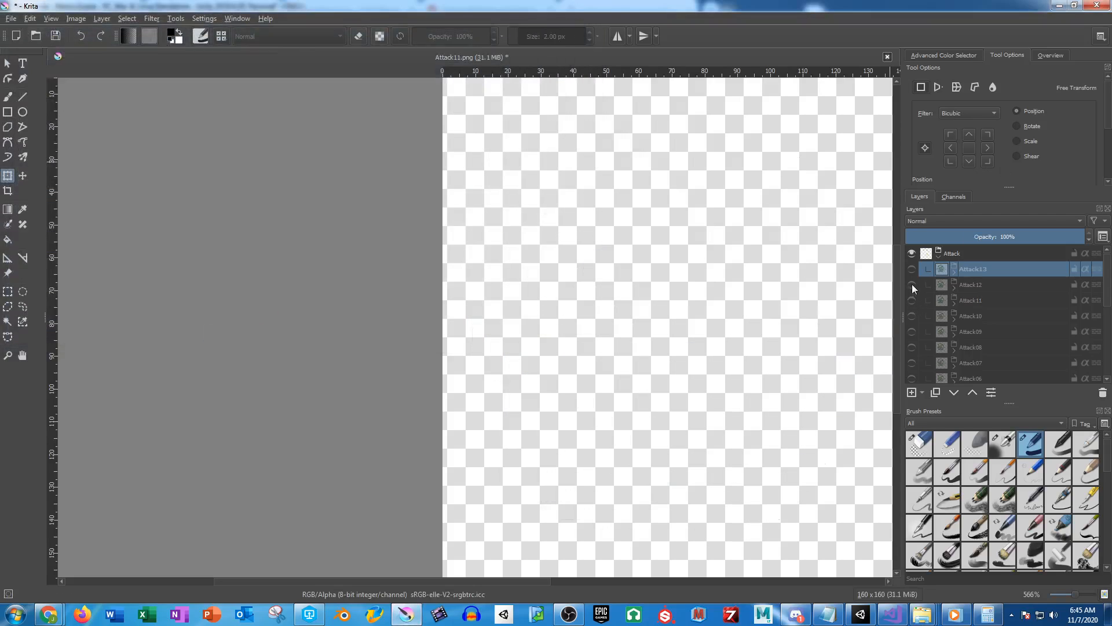
left_click(912, 285)
key("ctrl+shift+s")
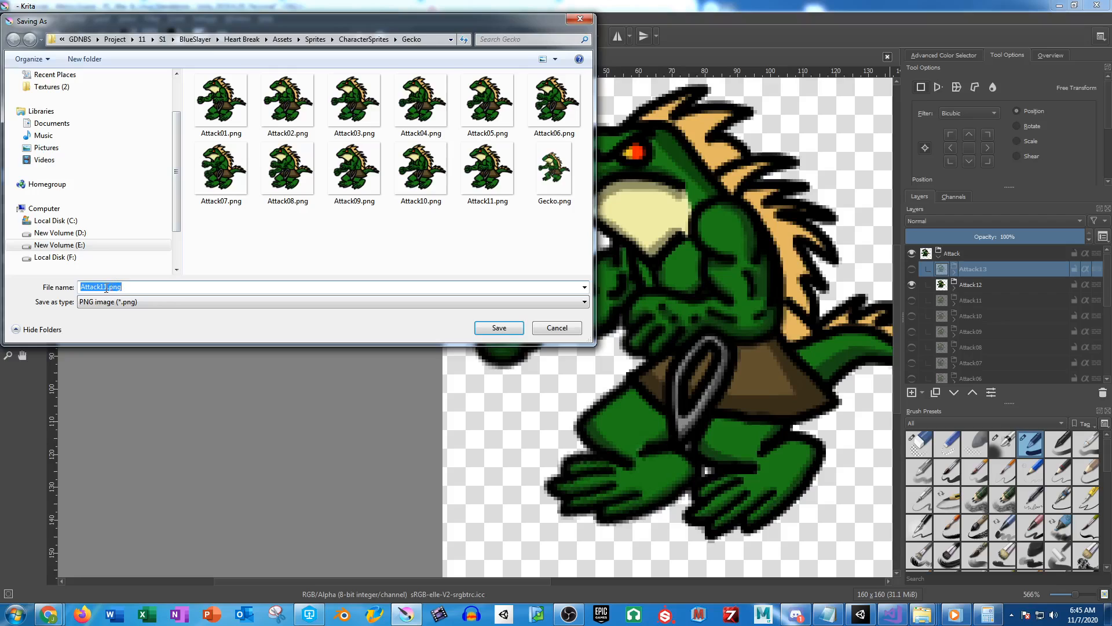
left_click(104, 287)
type("2")
key("Return")
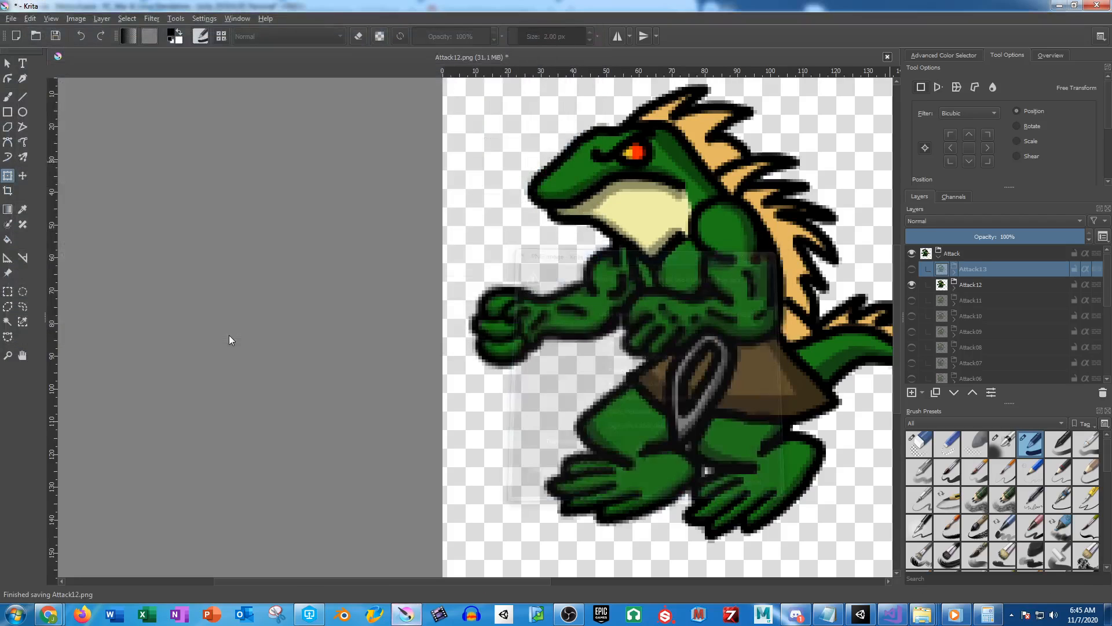
Save Attack13 as the only visible frame to Attack13.png in the Gecko folder, and collapse the Attack group
left_click(912, 283)
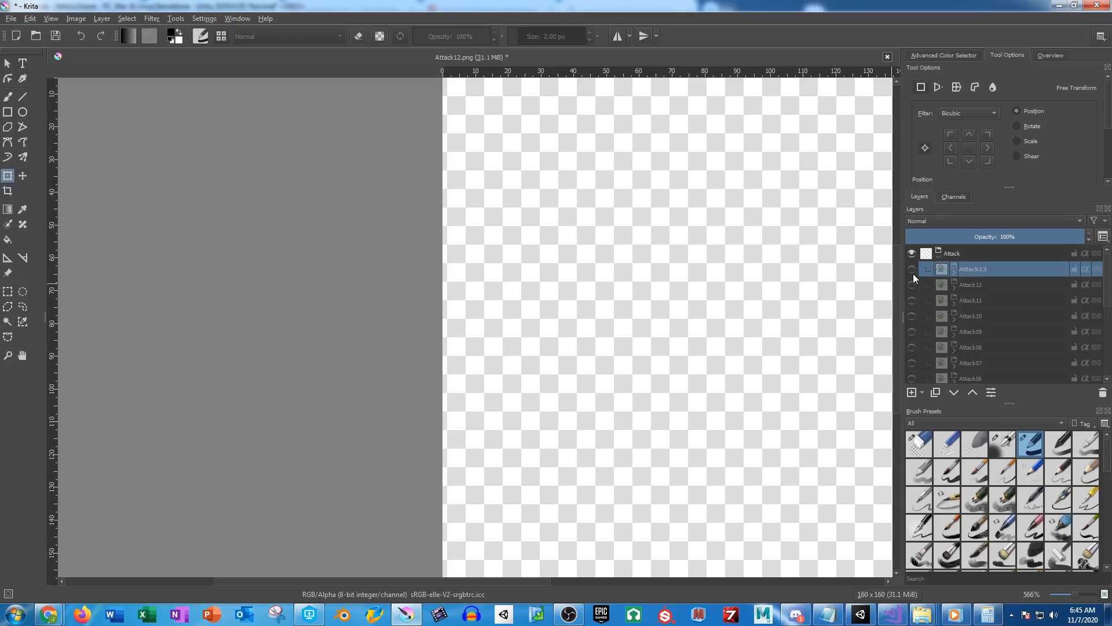
left_click(913, 270)
key("ctrl+shift+s")
left_click(107, 286)
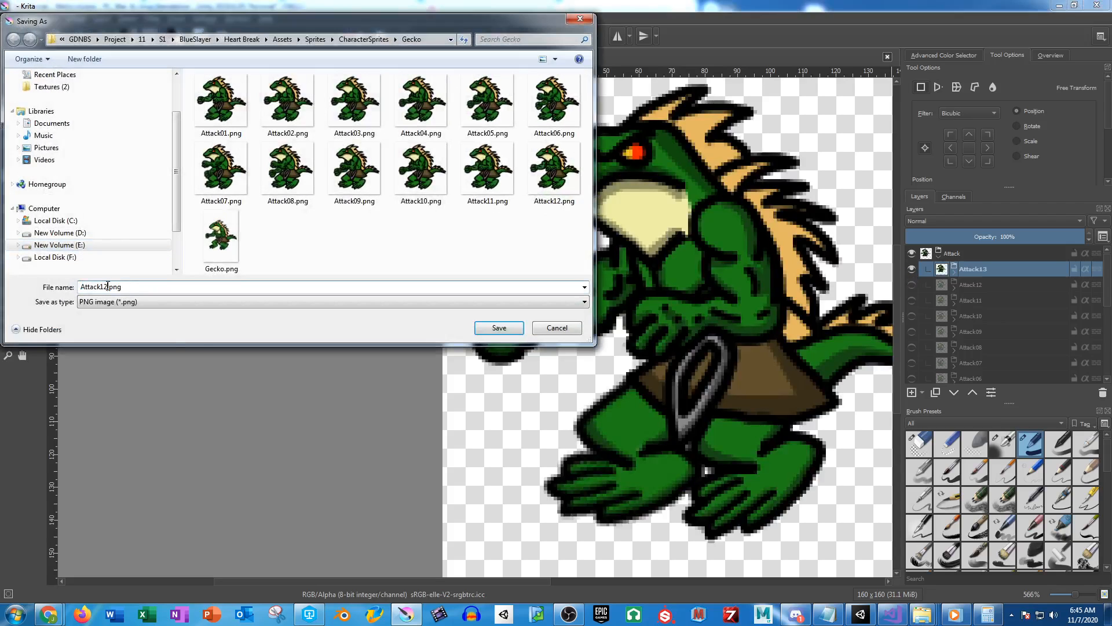
key("Delete")
type("3")
key("Return")
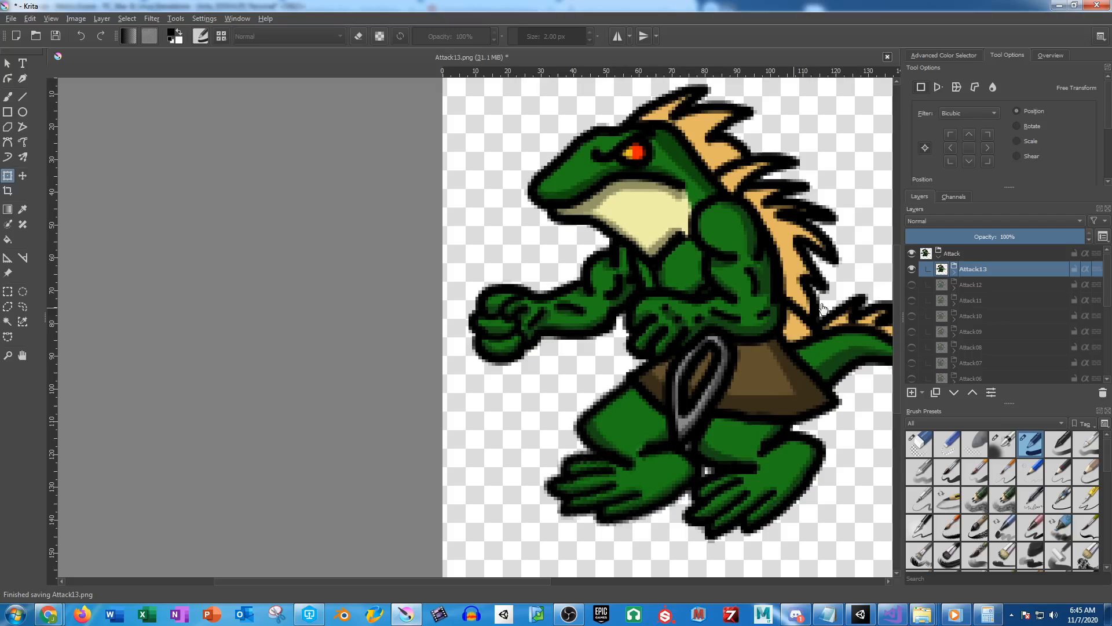
left_click(939, 251)
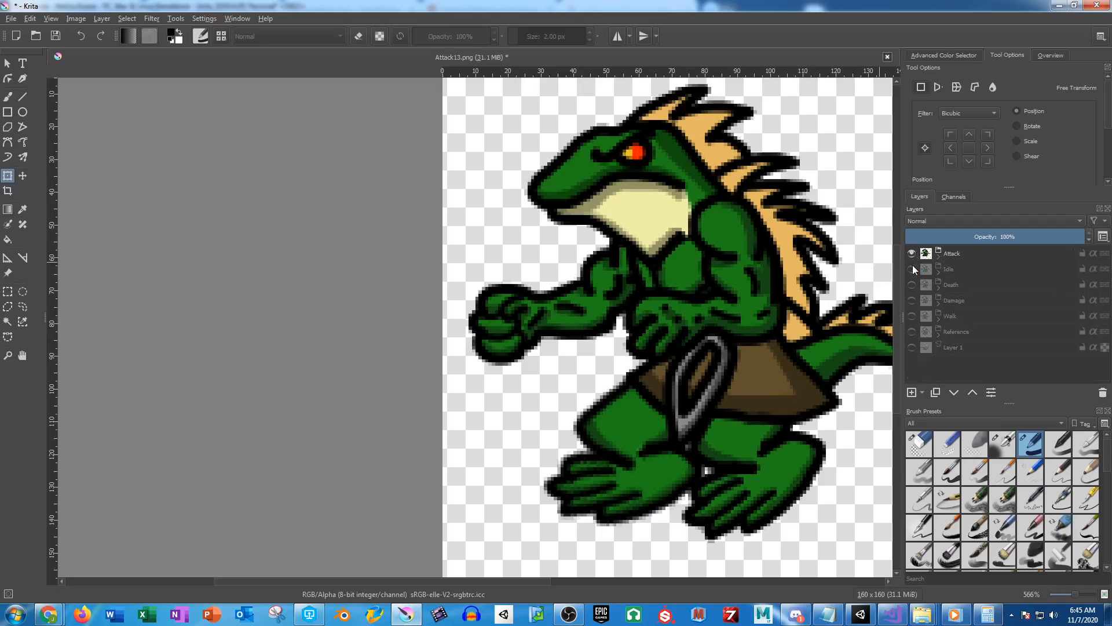
Hide the Attack group, show and expand the Idle group, and select its Idle01 frame
left_click(912, 253)
left_click(912, 269)
left_click(938, 273)
left_click(972, 288)
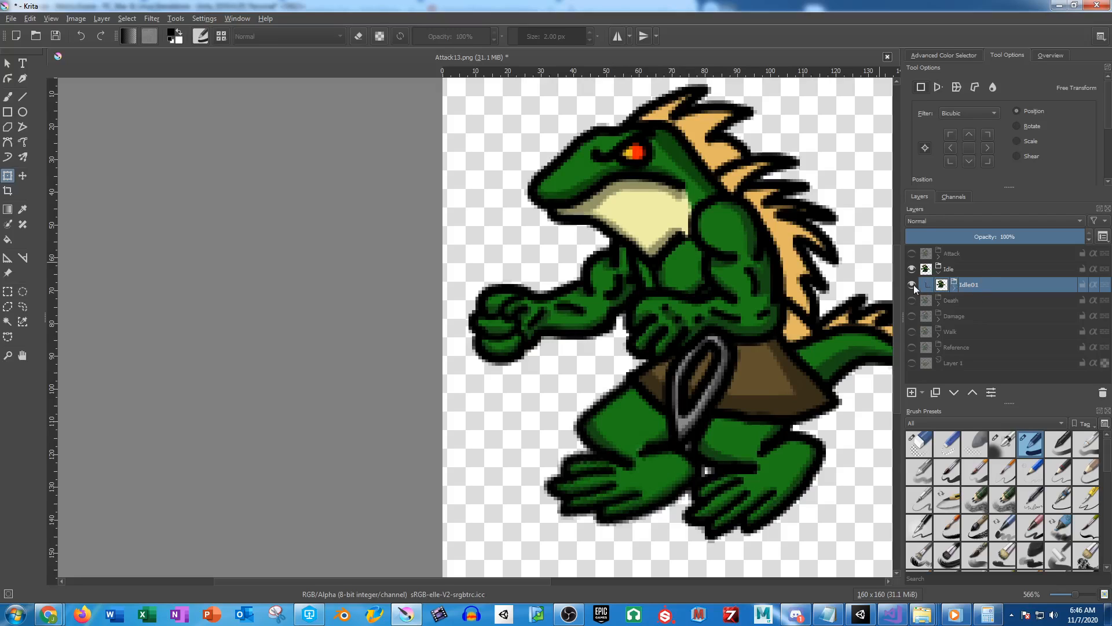
left_click_drag(720, 283, 568, 283)
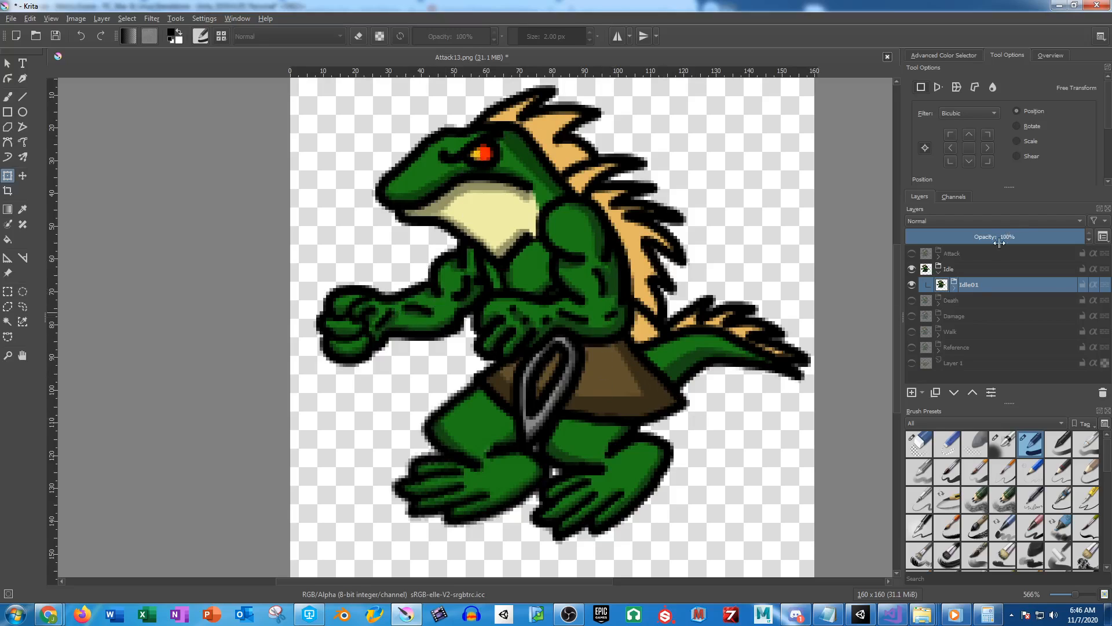
Nest the ArmFront, Head and ArmRear groups inside the Body group of Idle01
left_click(952, 288)
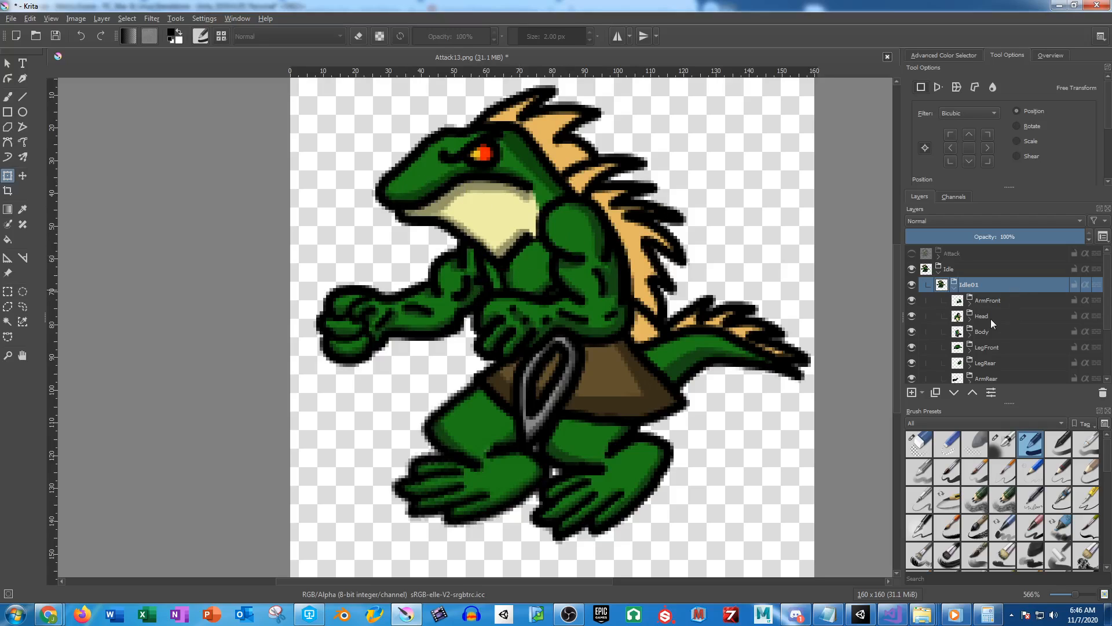
left_click(989, 335)
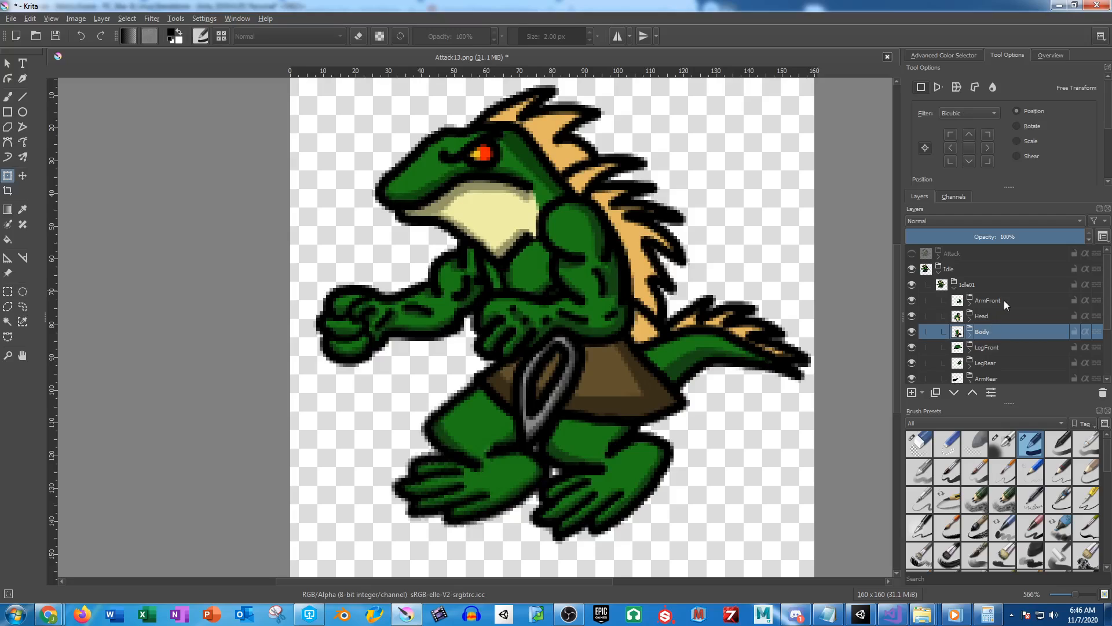
left_click(1003, 300, "ctrl")
left_click(991, 326)
left_click(993, 315)
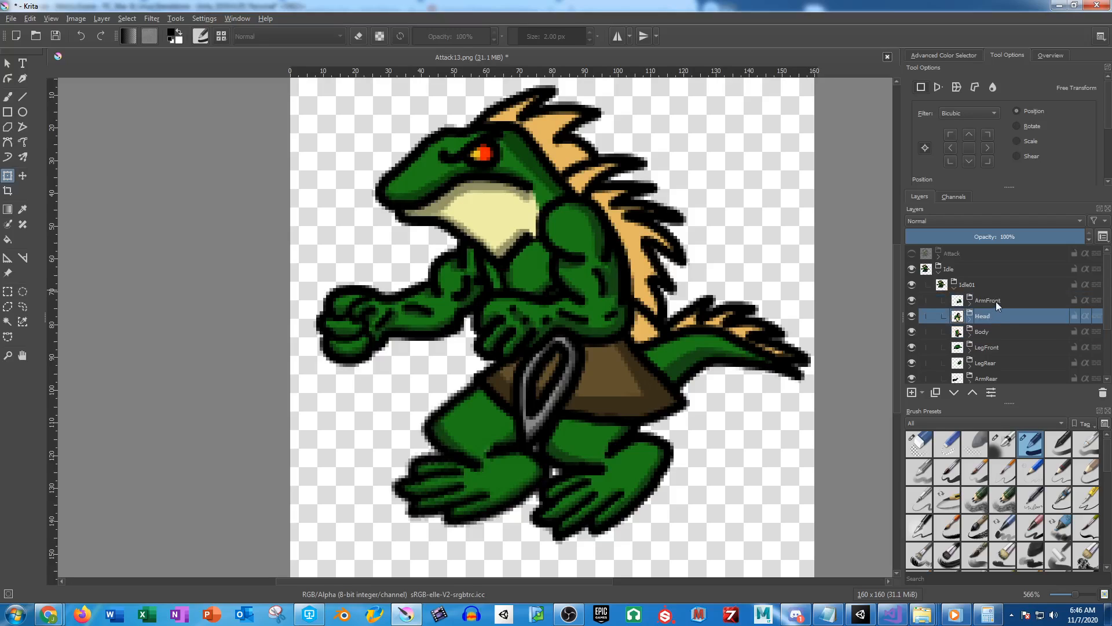
left_click(996, 301)
left_click(996, 316, "ctrl")
scroll(996, 325, "down", 1)
left_click(992, 331, "ctrl")
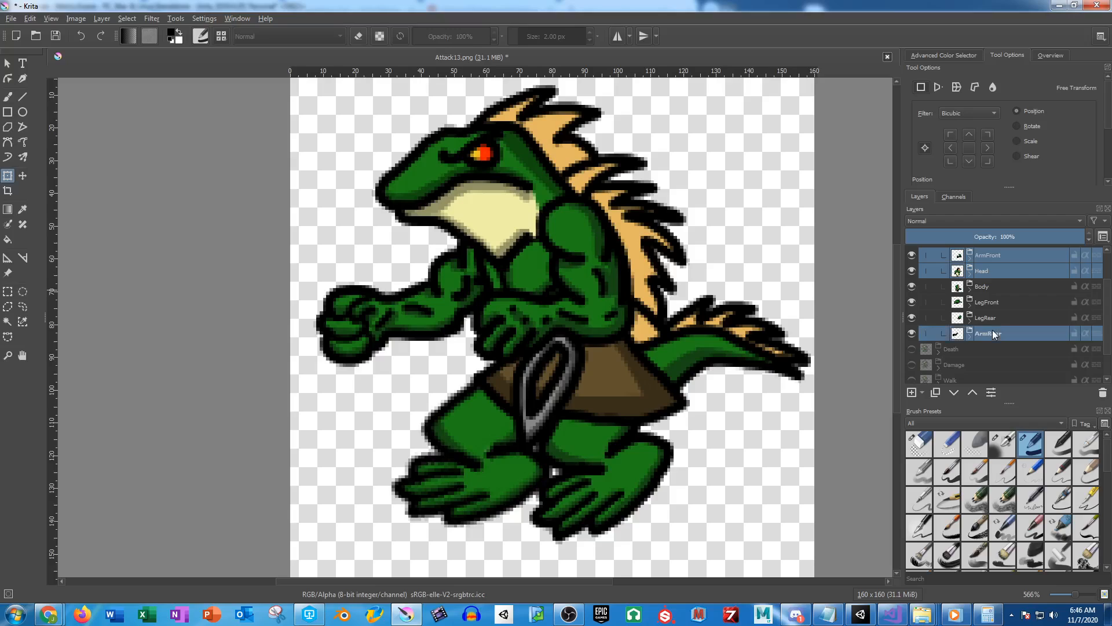
scroll(1002, 318, "up", 1)
left_click_drag(982, 320, 988, 333)
left_click(1013, 326)
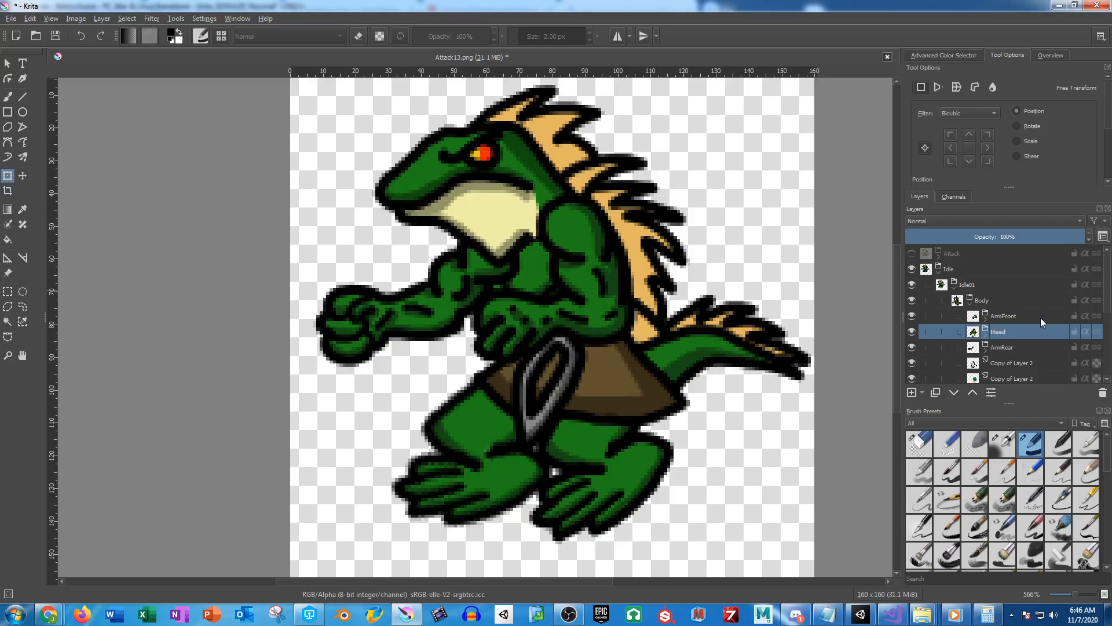
Reorder ArmRear to the bottom of Idle01's Body group, below Layer 16, and collapse Idle01
scroll(1039, 330, "down", 1)
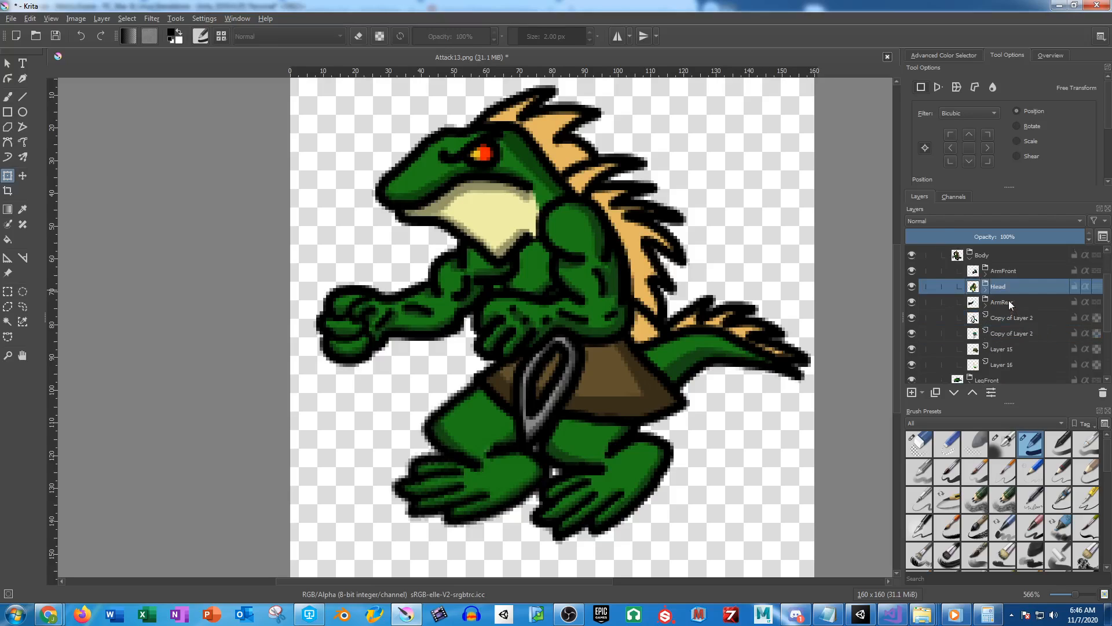
left_click_drag(1009, 300, 1031, 360)
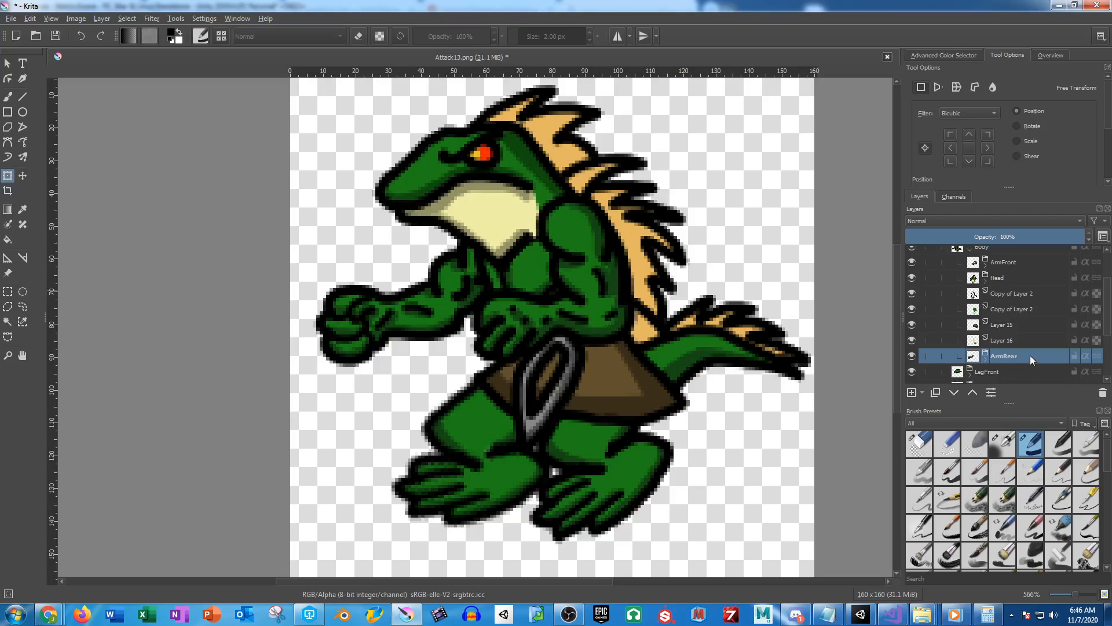
left_click(1013, 265)
left_click(1012, 280)
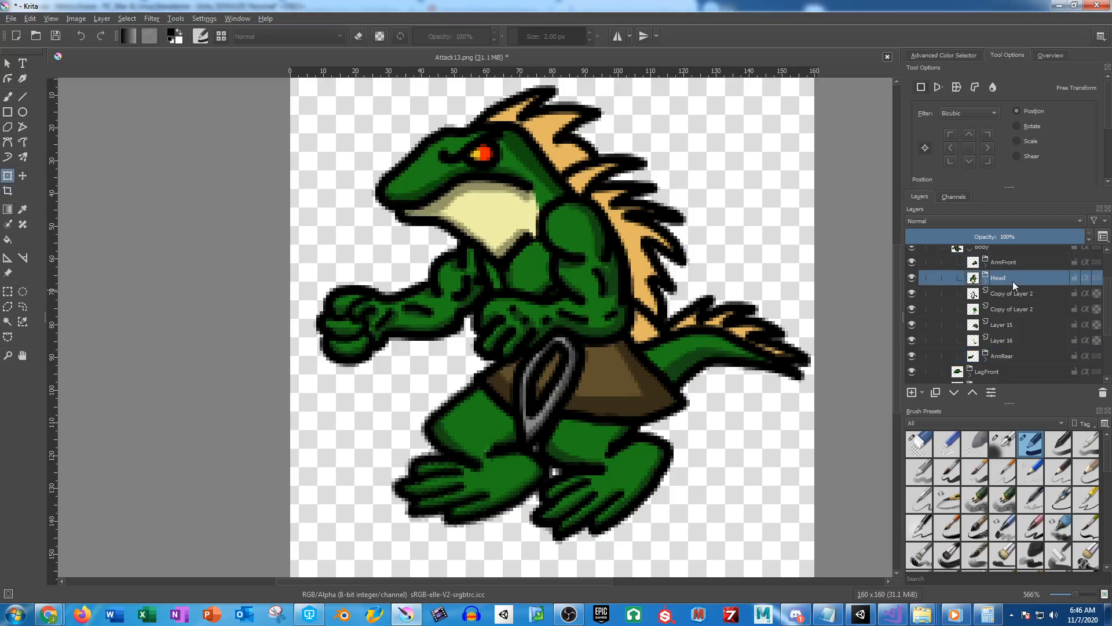
left_click(1019, 294)
left_click(1014, 341)
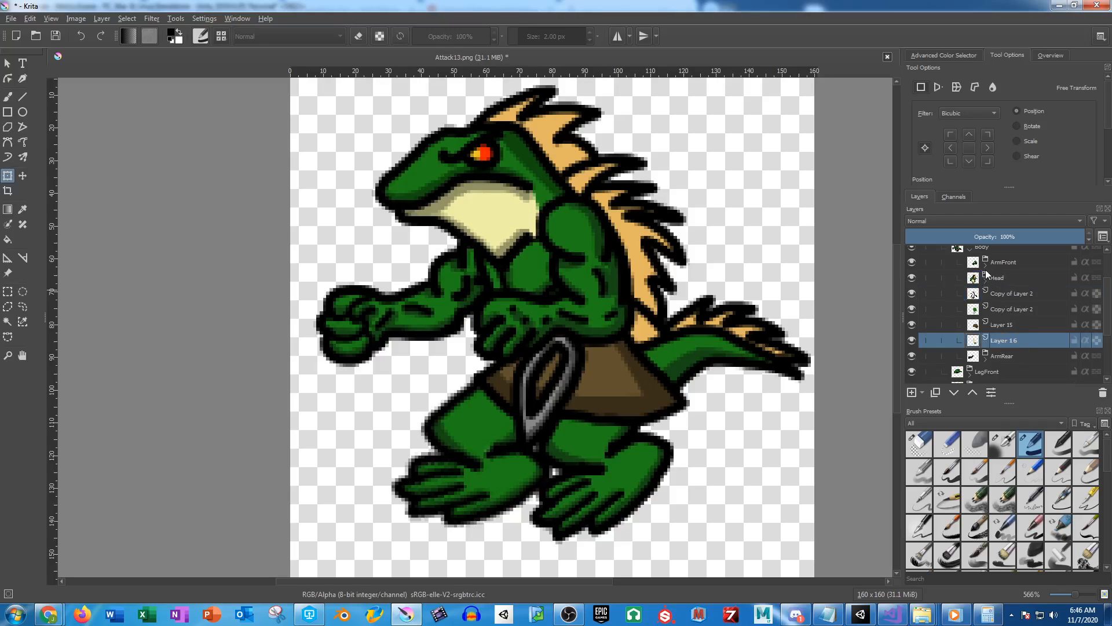
left_click(988, 247)
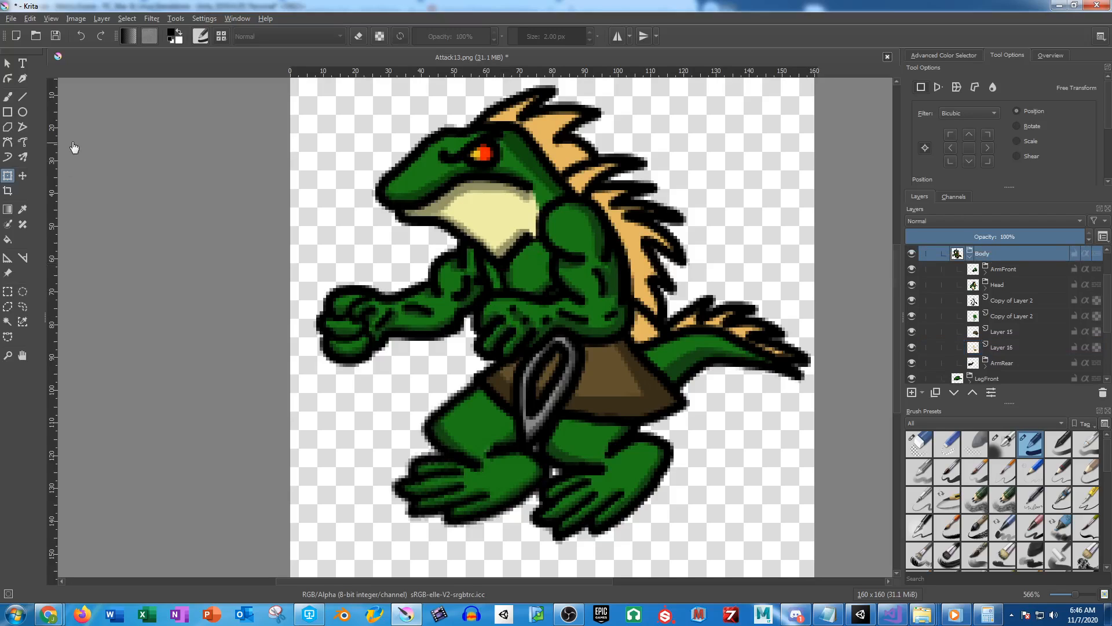
scroll(985, 312, "up", 1)
left_click(952, 288)
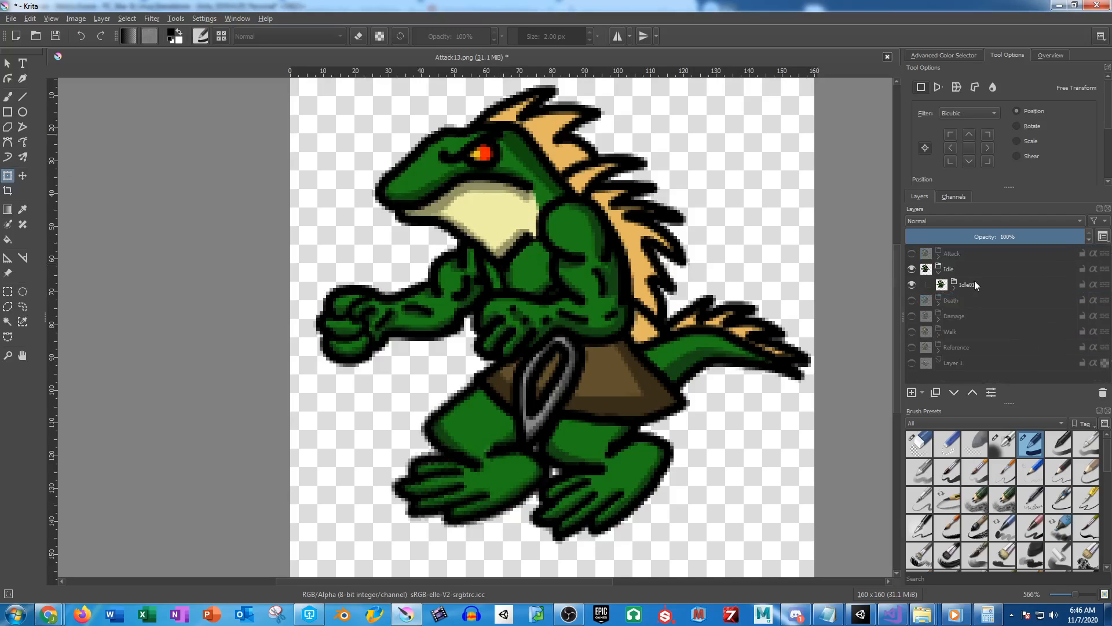
Duplicate the Idle01 group, rename the copy Idle02, and expand it
left_click(974, 285)
key("ctrl+j")
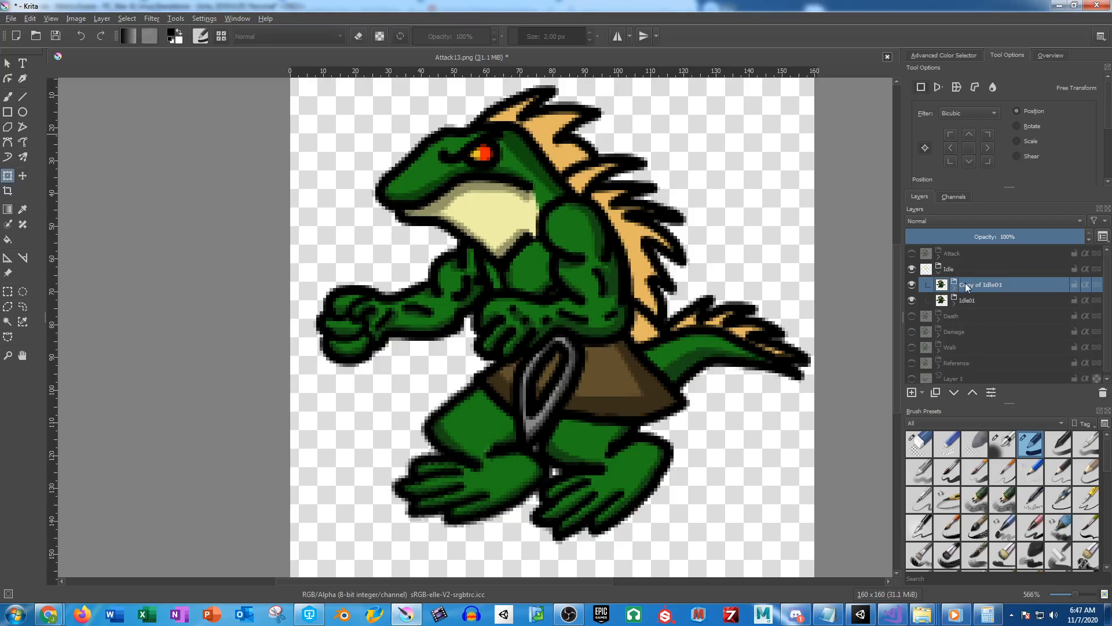
double_click(967, 284)
type("Idle")
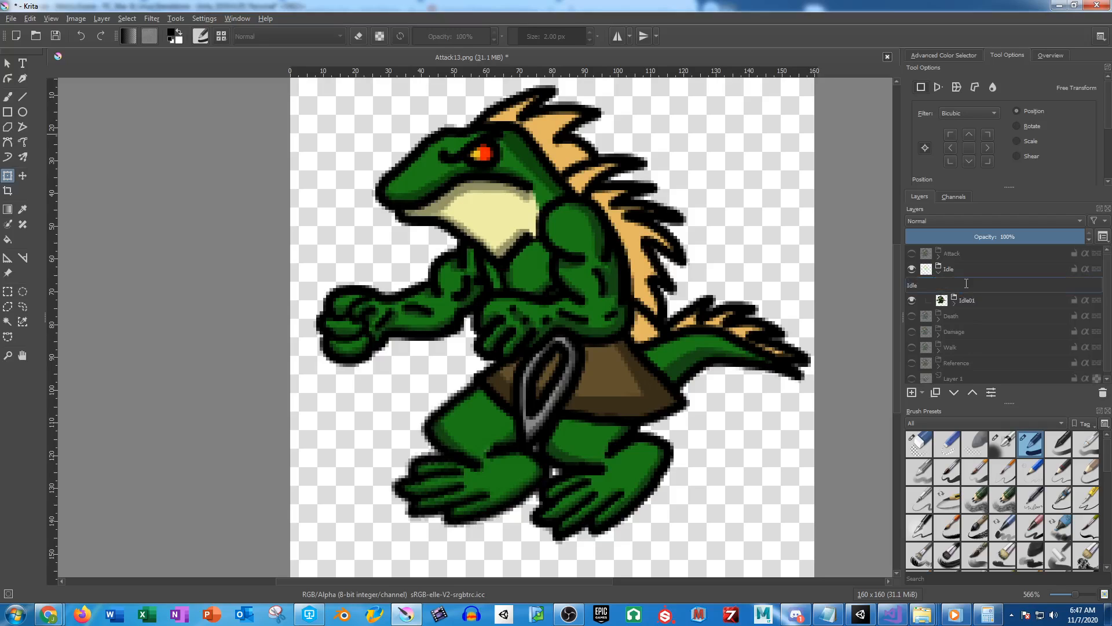
type("02")
key("Return")
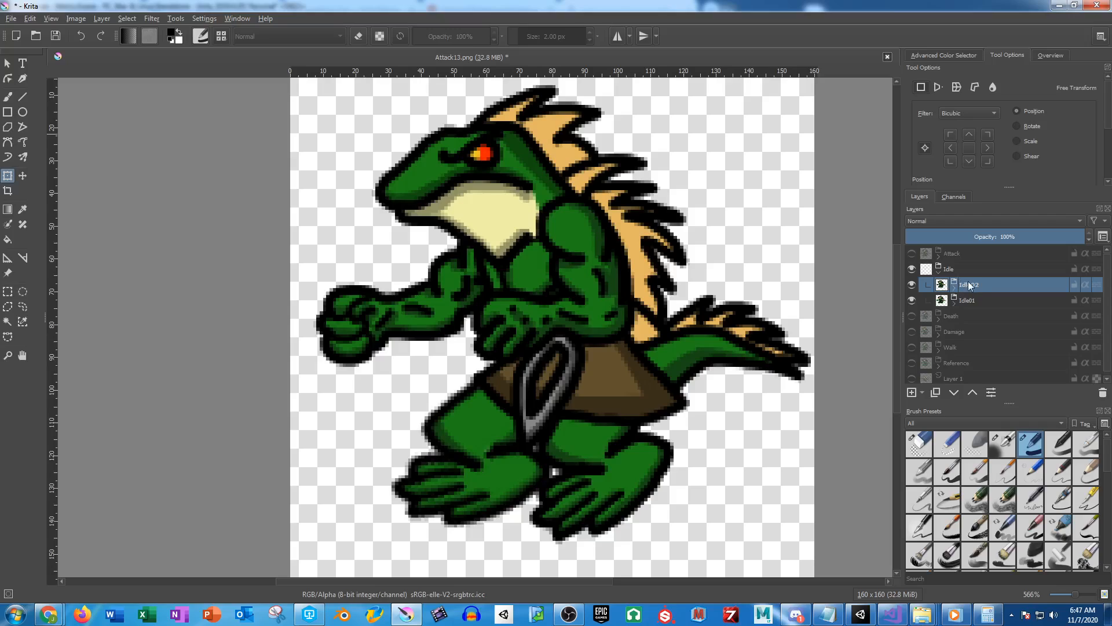
left_click(953, 291)
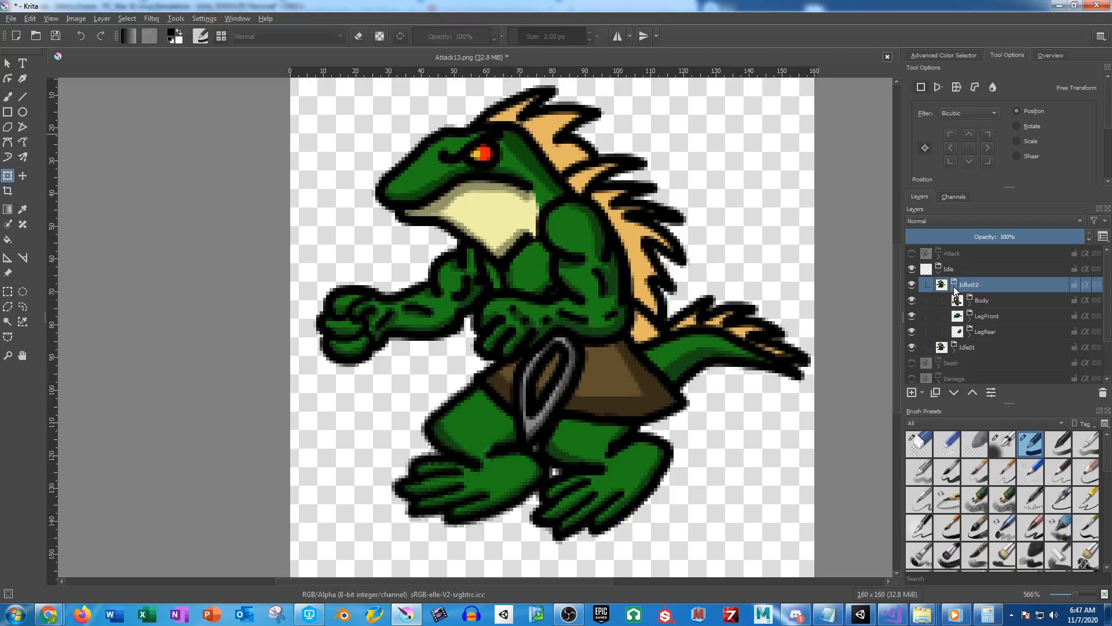
Try to stretch the whole Body group of Idle02 slightly wider from a pivot at the rear of the skirt
left_click(989, 301)
left_click(510, 266)
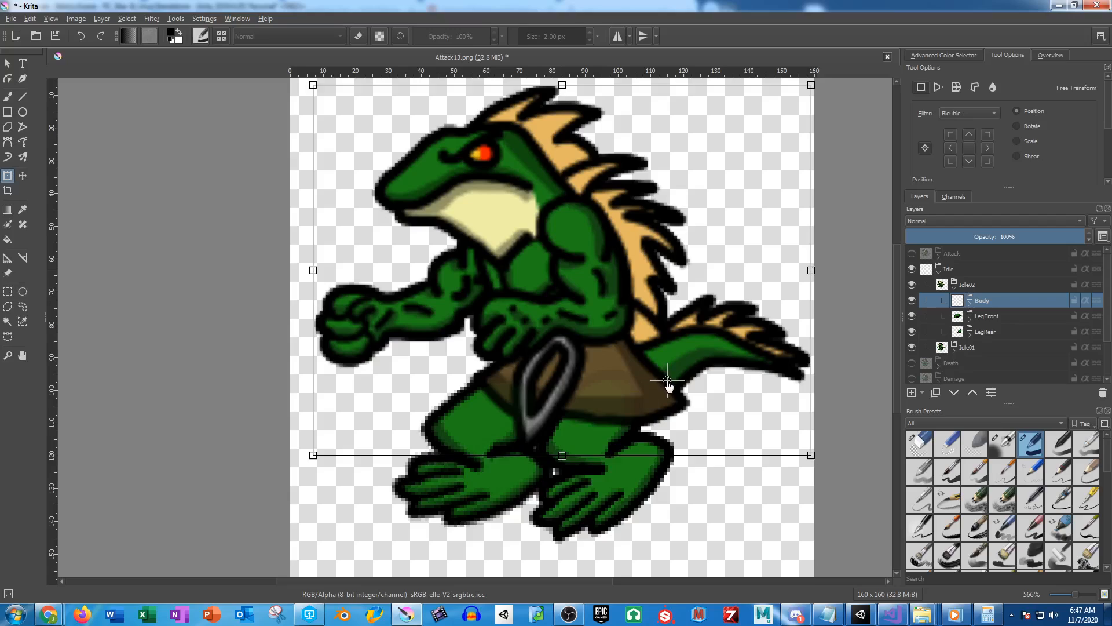
left_click_drag(687, 400, 690, 400)
left_click_drag(312, 270, 307, 270)
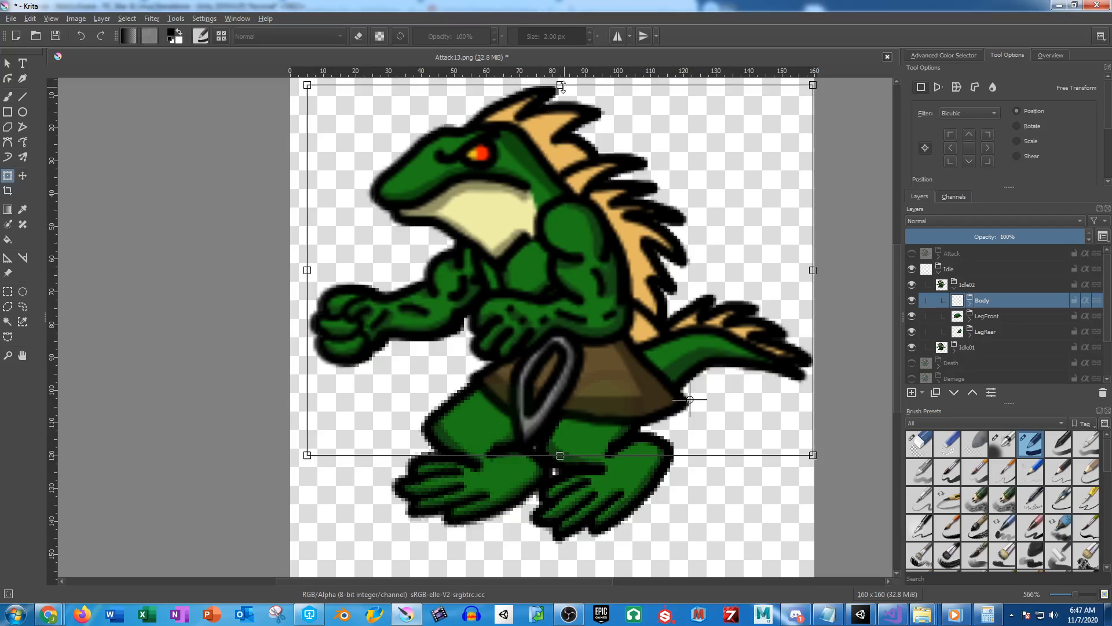
left_click_drag(560, 85, 560, 86)
key("ctrl+z")
key("ctrl+z")
key("ctrl+z")
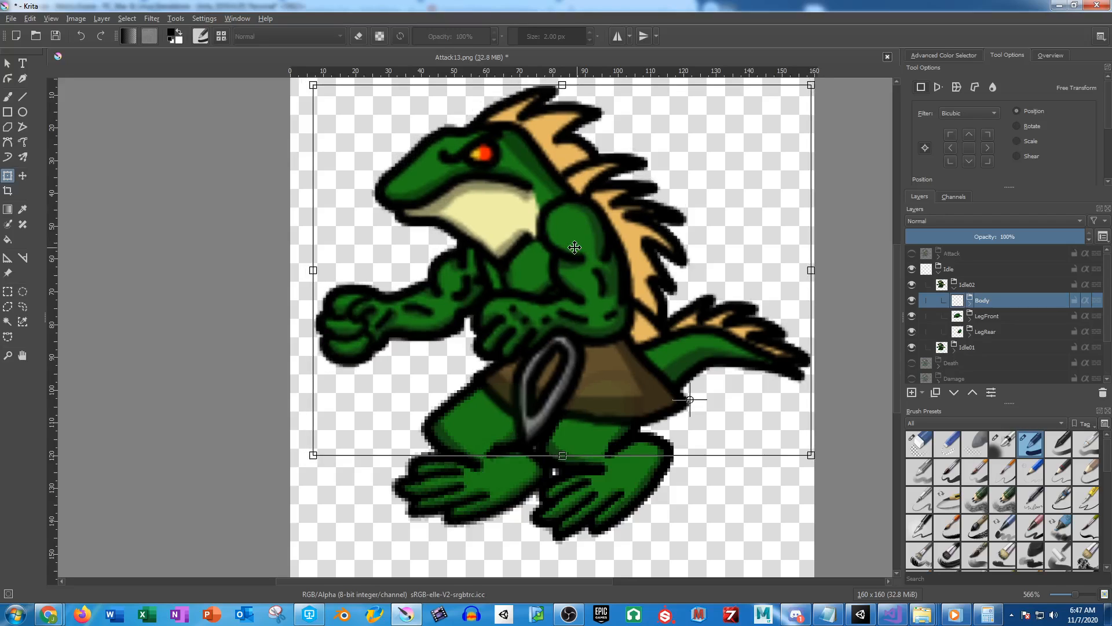
left_click(1006, 313)
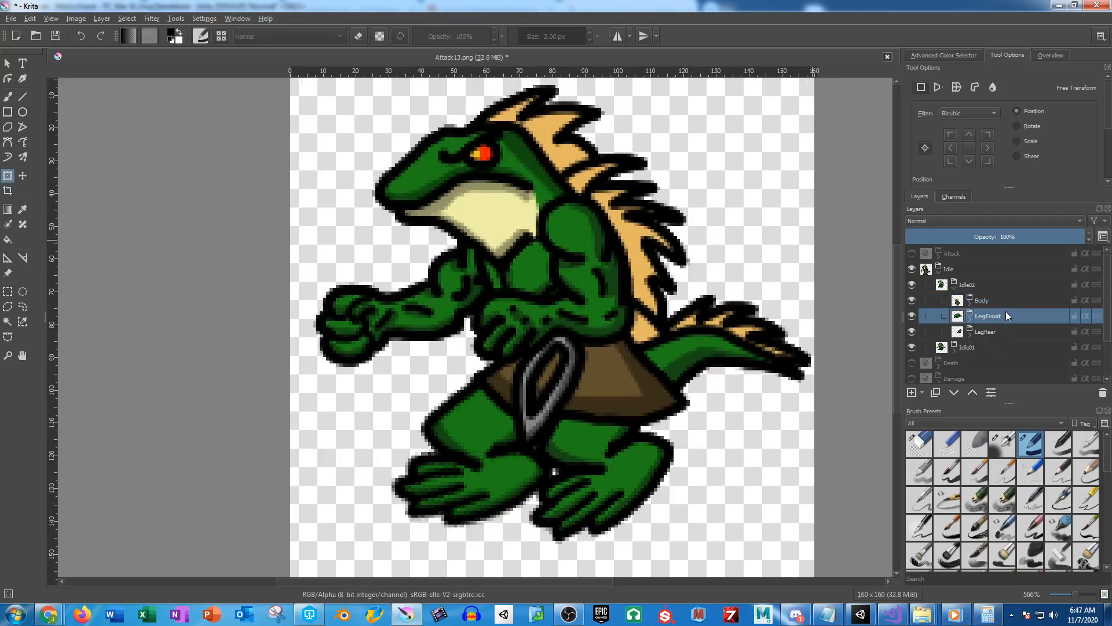
Group the two Copy of Layer 2 layers, Layer 15 and Layer 16 inside Idle02's Body group, and collapse the new group
left_click(976, 302)
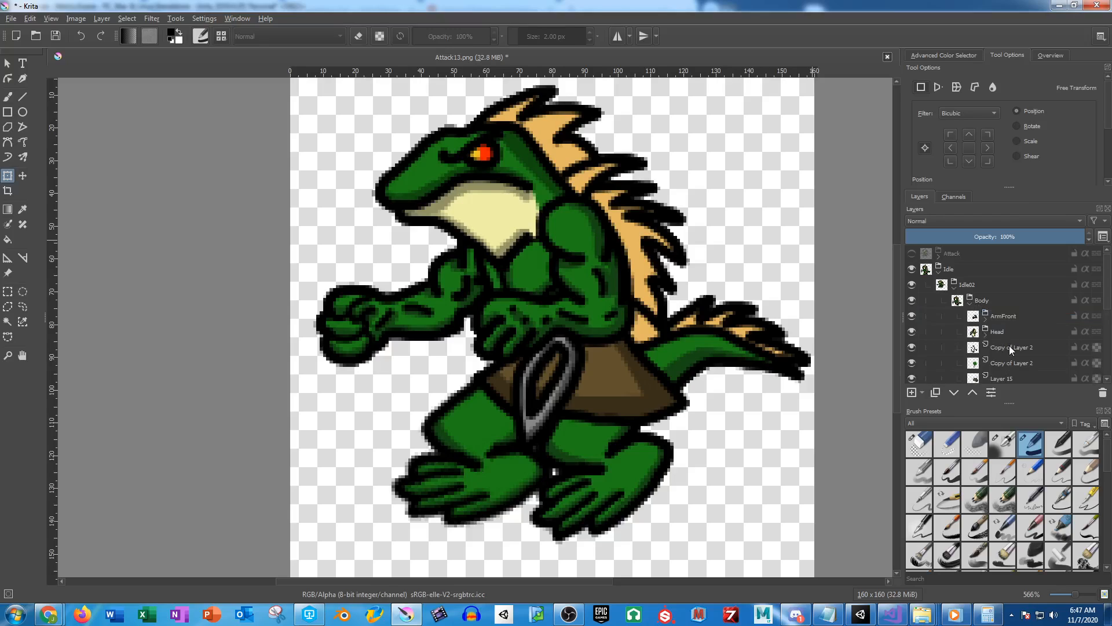
left_click(1009, 346)
scroll(1009, 343, "down", 2)
left_click(1007, 303, "shift")
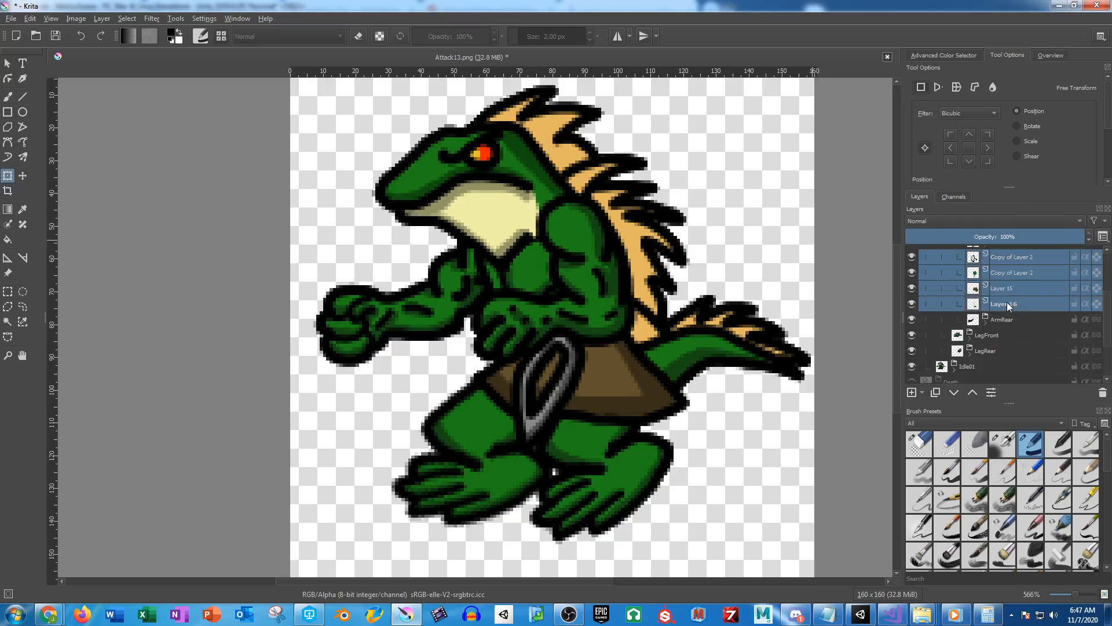
scroll(1005, 296, "up", 1)
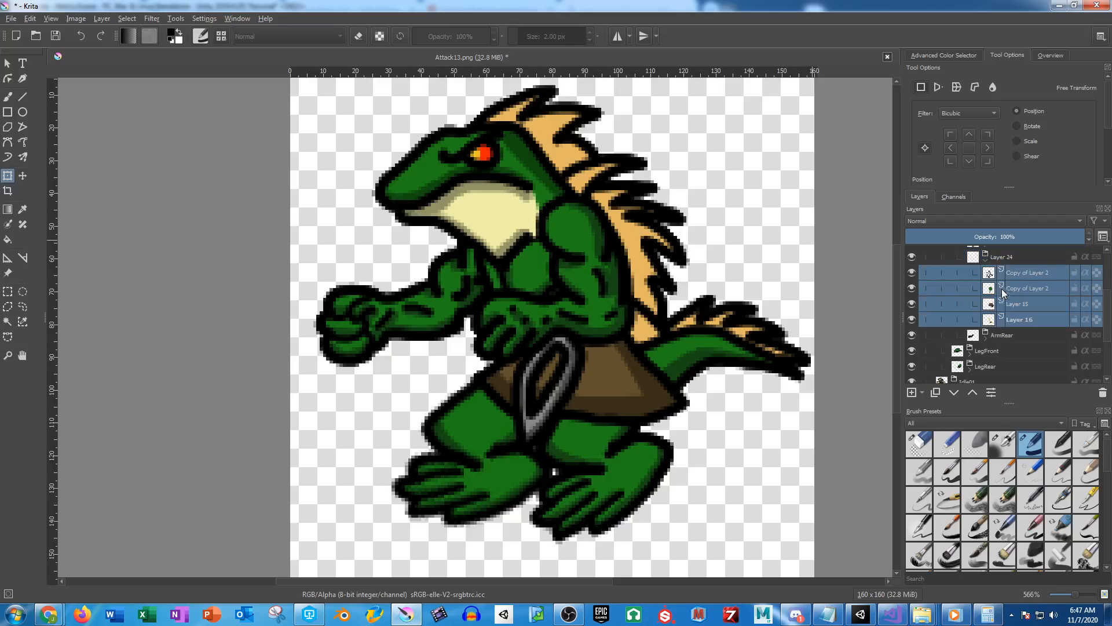
left_click(985, 261)
left_click(1006, 258)
Stretch the grouped torso layers of Idle02 slightly wider toward the front, pivoting at the rear of the skirt
scroll(584, 345, "up", 1)
scroll(598, 337, "down", 1)
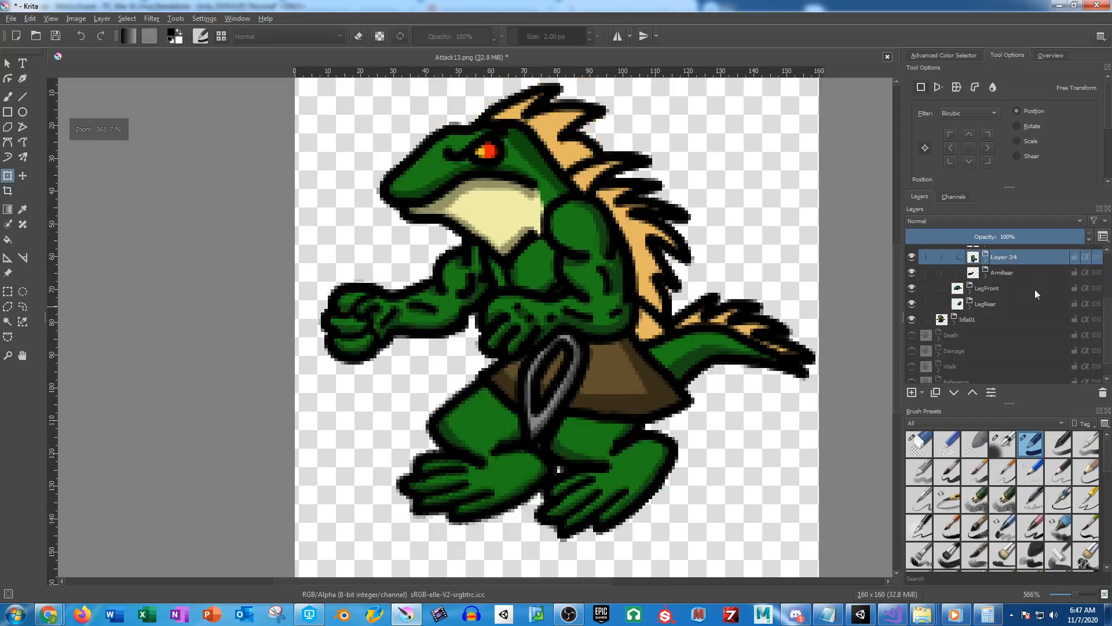
scroll(1035, 290, "up", 1)
left_click(479, 279)
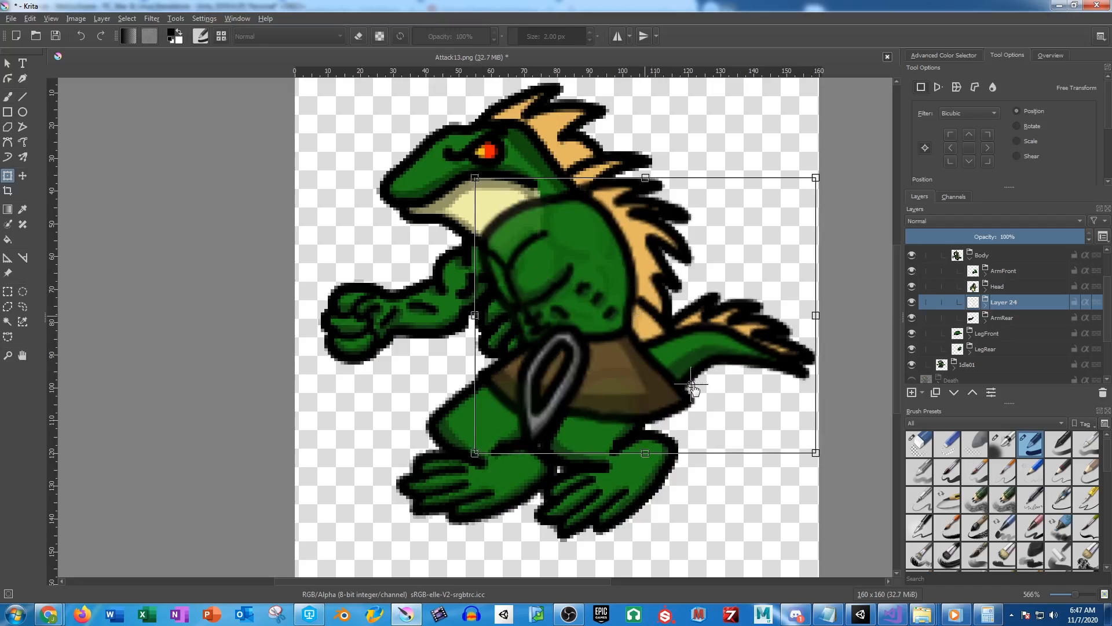
left_click_drag(693, 385, 695, 400)
left_click_drag(475, 315, 468, 315)
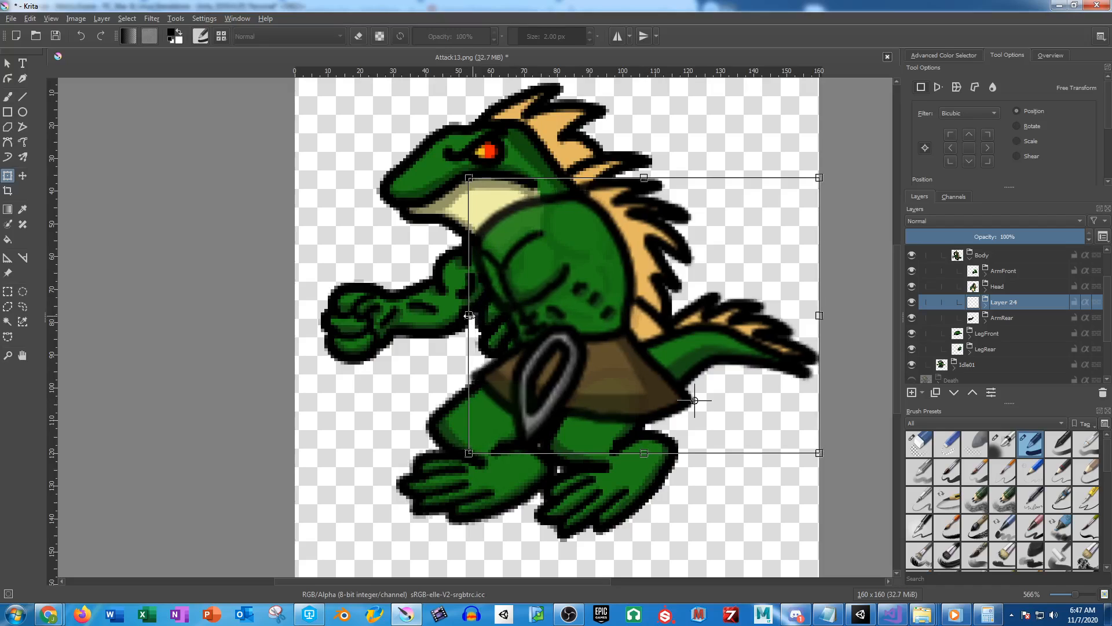
key("Return")
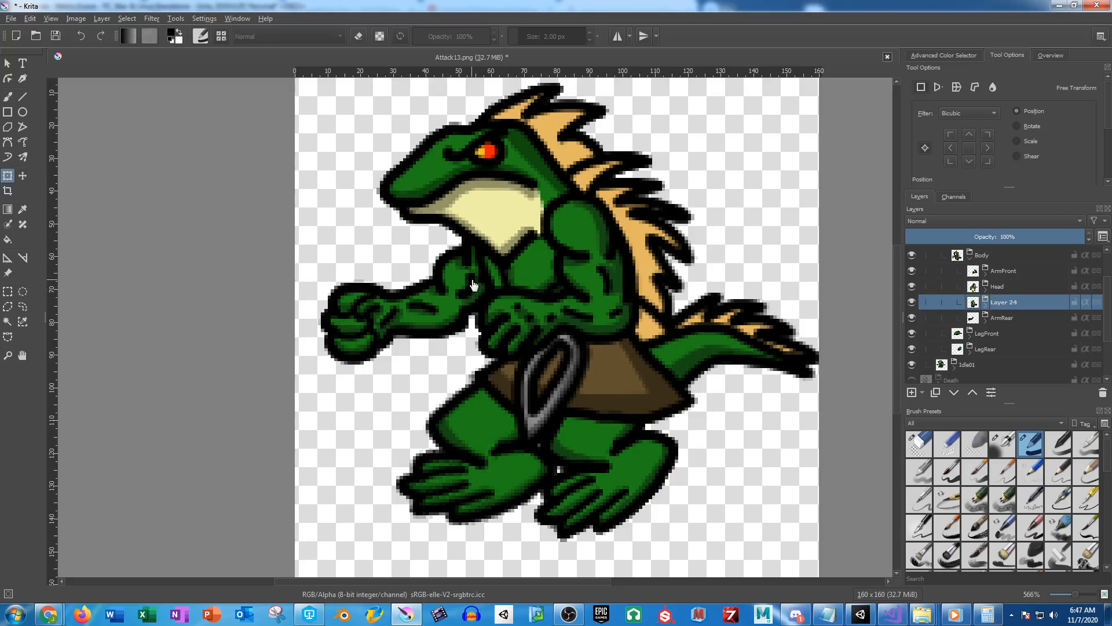
Rotate Idle02's ArmFront group slightly counterclockwise about its shoulder
left_click(993, 270)
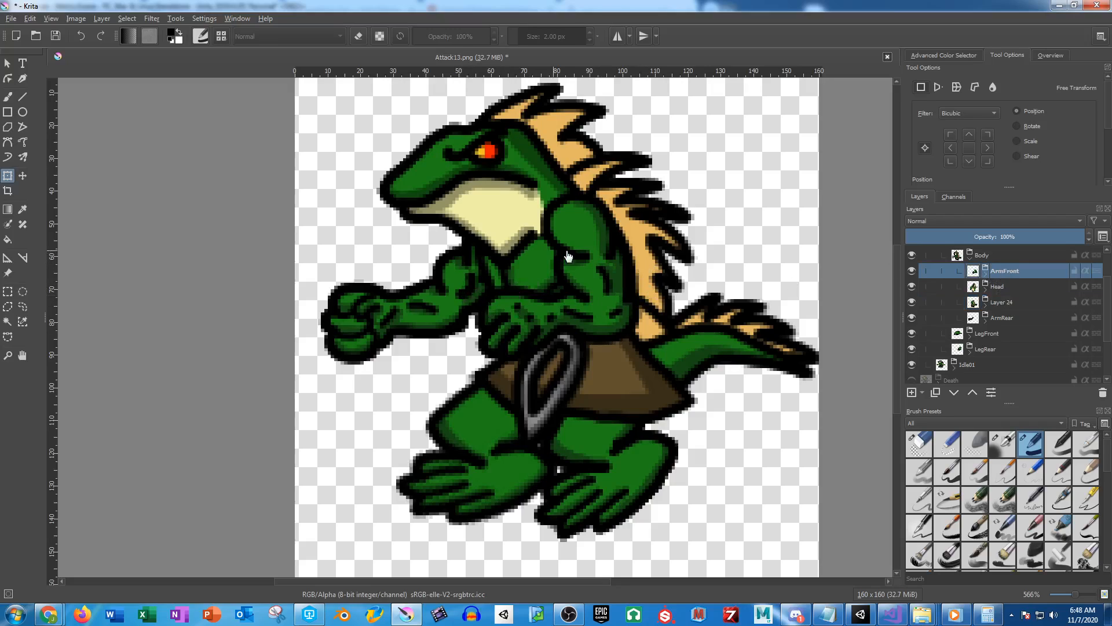
left_click(603, 235)
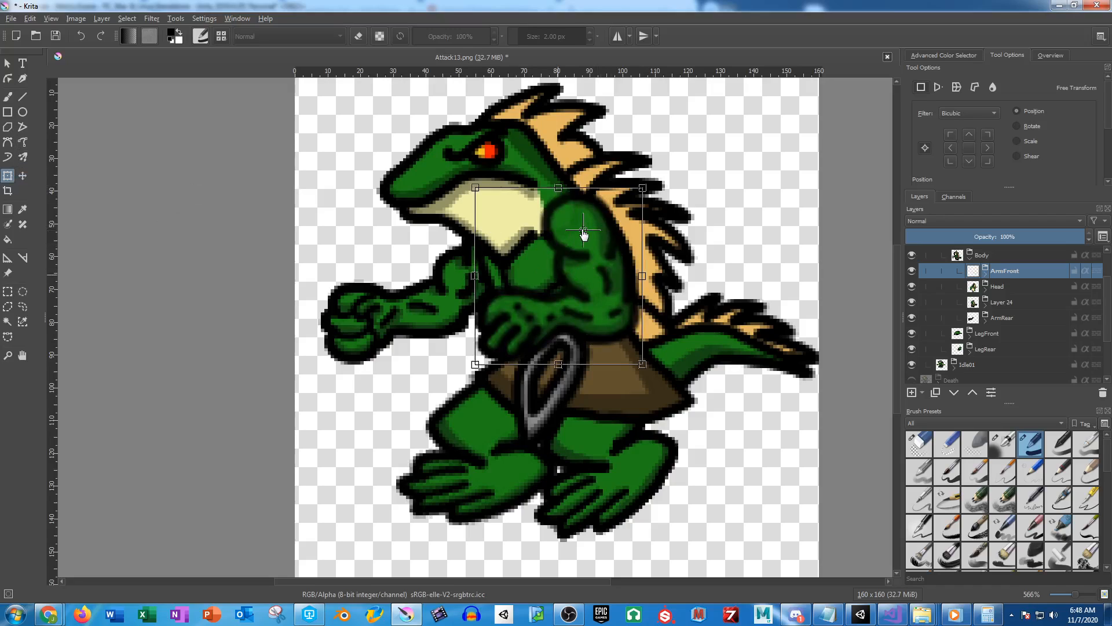
left_click_drag(651, 444, 665, 441)
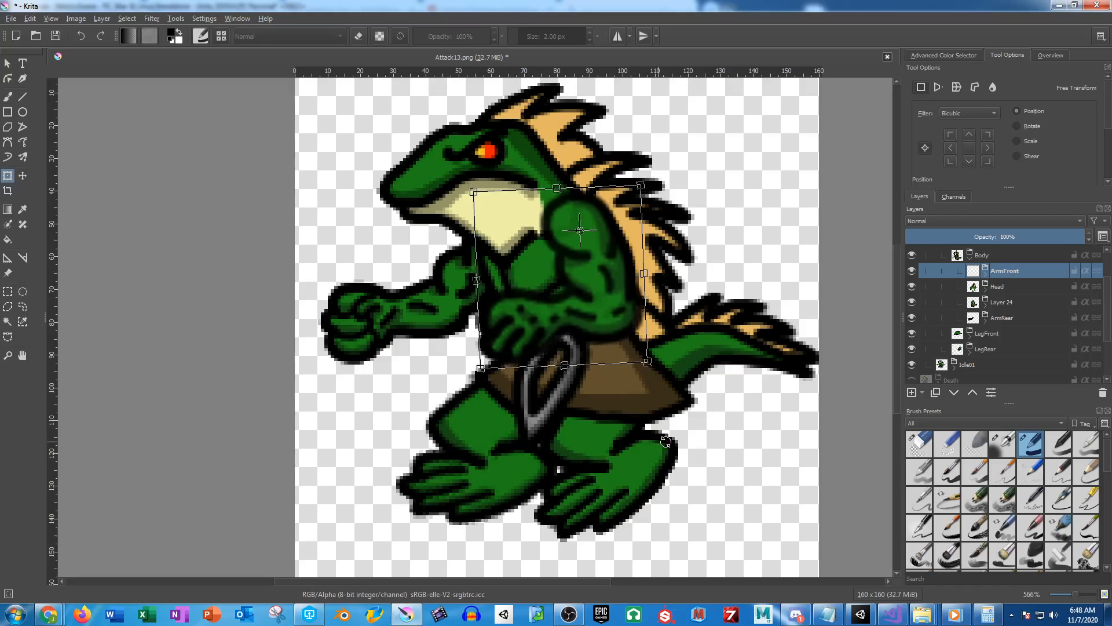
key("Return")
Expand ArmFront and rotate its ArmLower group slightly counterclockwise
left_click(985, 276)
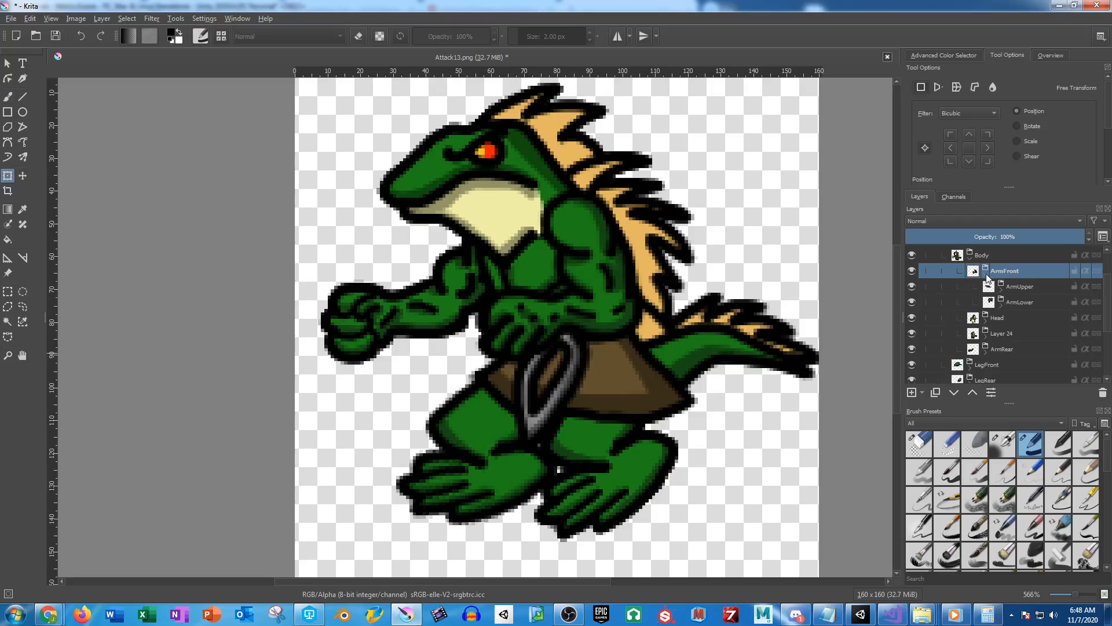
left_click(1025, 303)
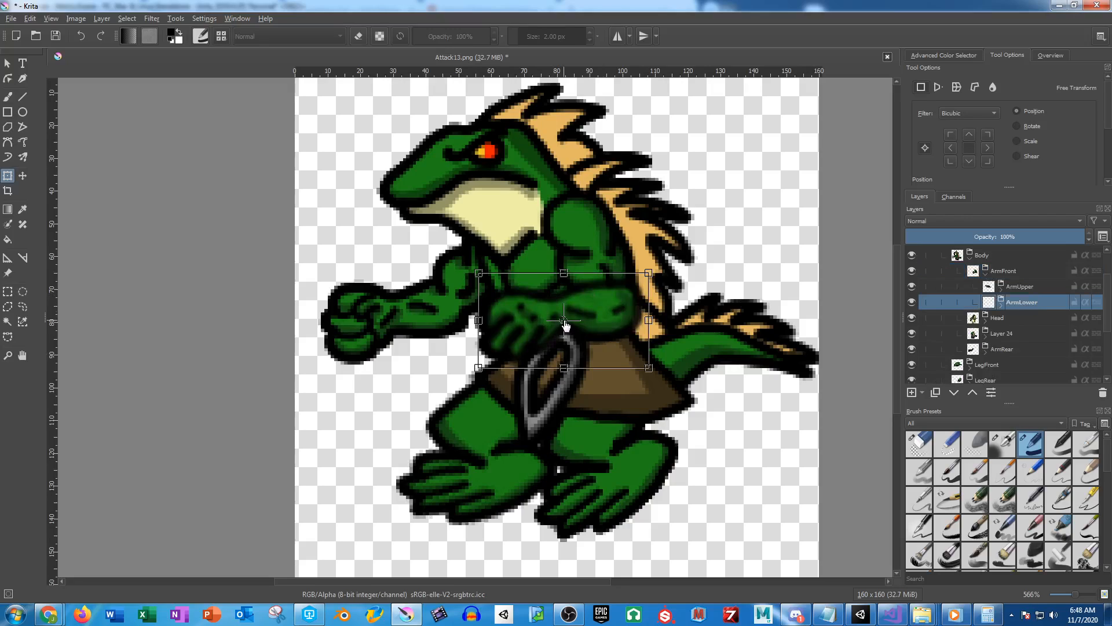
left_click_drag(408, 377, 411, 383)
key("Return")
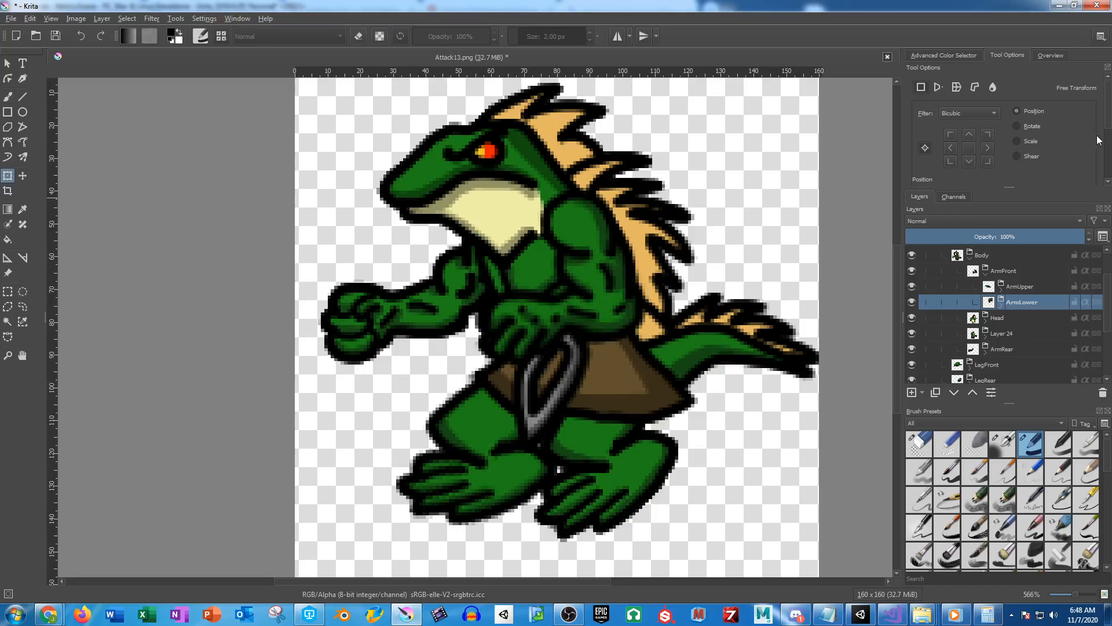
Rotate Idle02's ArmRear group slightly counterclockwise about its shoulder and its ArmLower group slightly clockwise about the elbow
left_click(1006, 347)
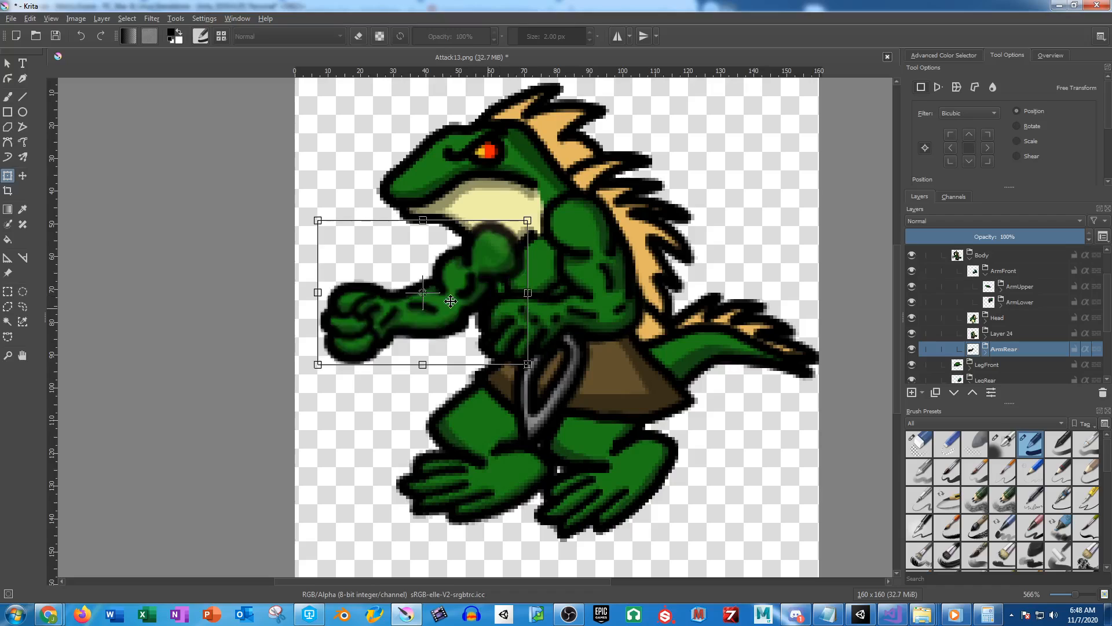
left_click_drag(471, 272, 504, 267)
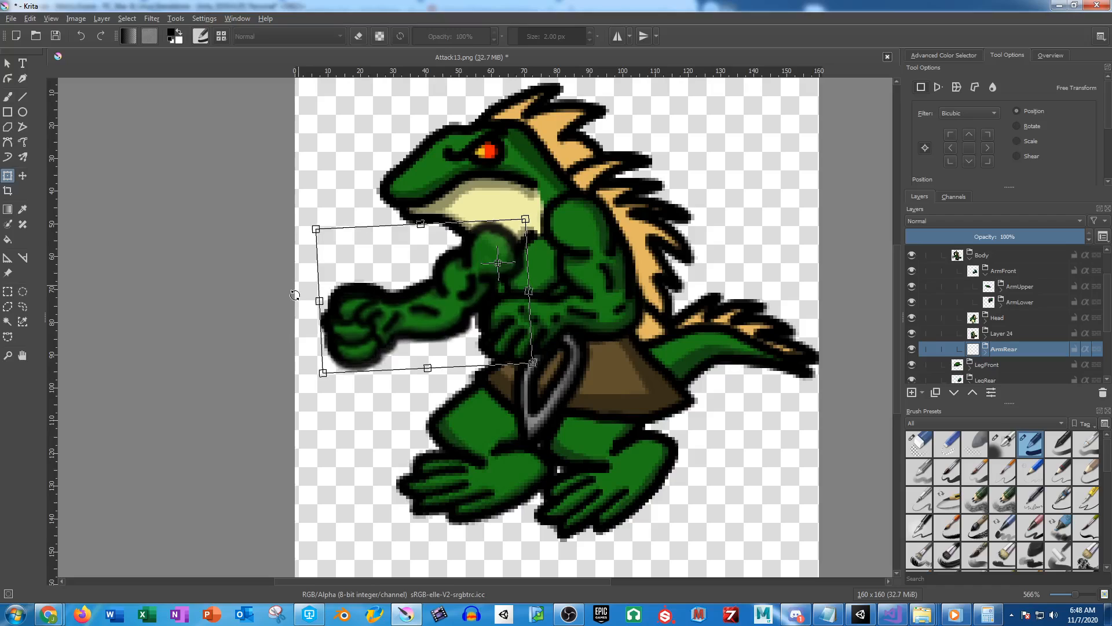
key("Return")
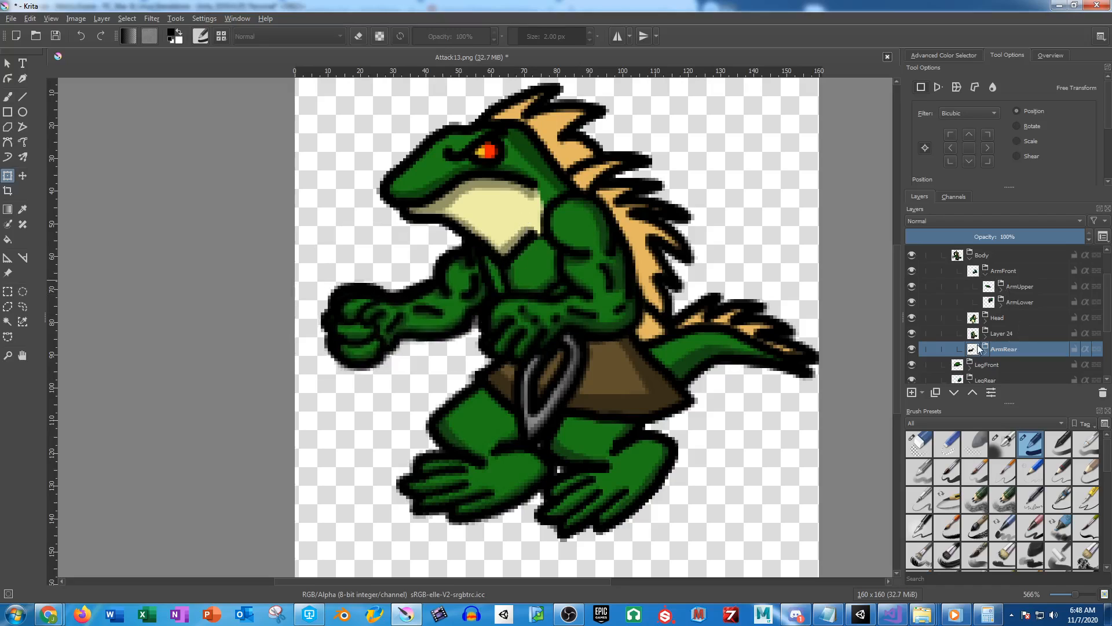
left_click(1023, 379)
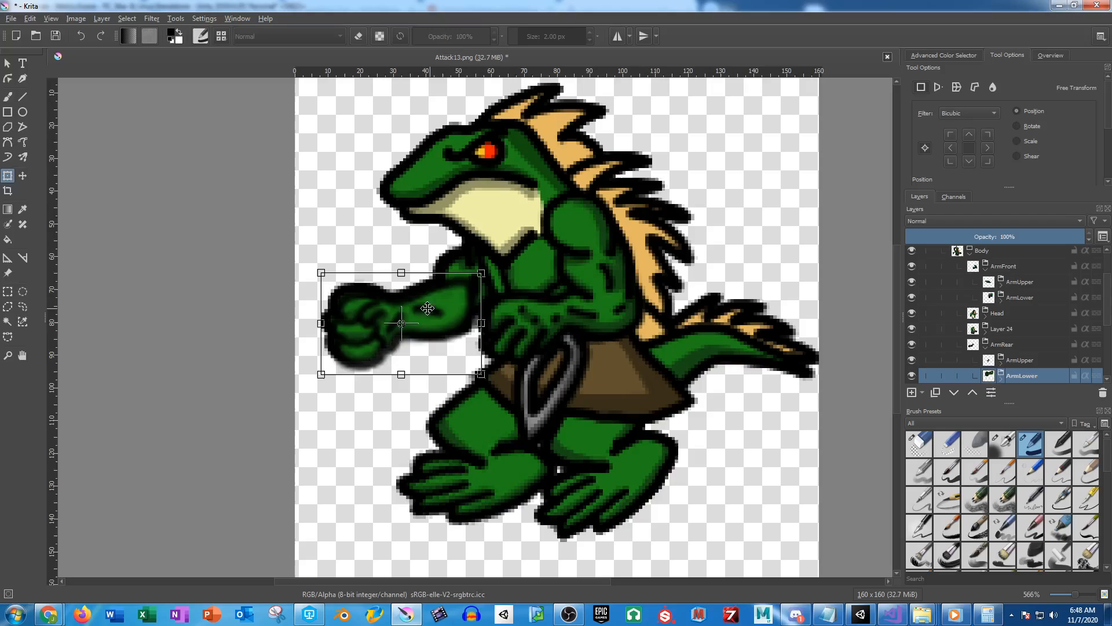
left_click_drag(443, 303, 462, 299)
left_click_drag(328, 230, 331, 222)
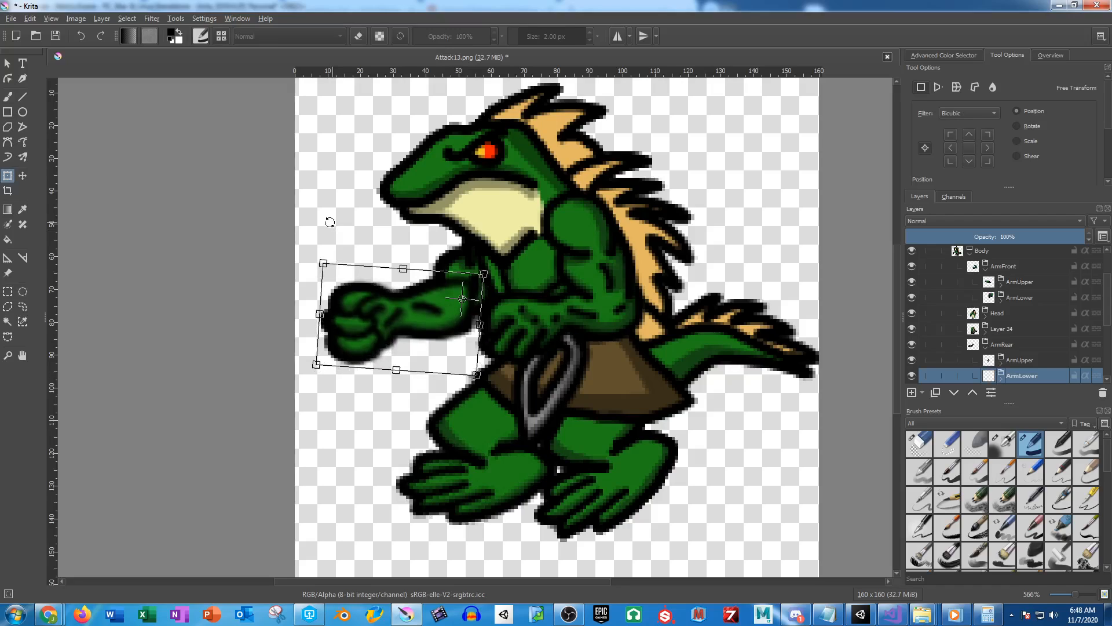
key("Return")
Rotate Idle02's Head group slightly counterclockwise, with the pivot placed at the back of the neck
left_click(998, 313)
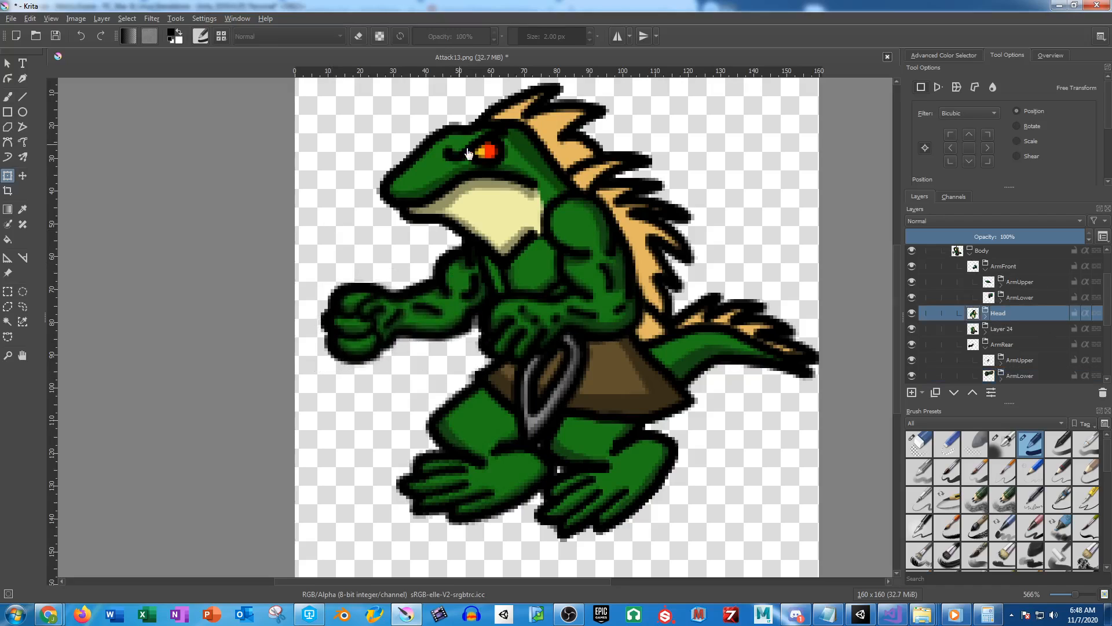
left_click(507, 173)
left_click_drag(514, 175, 583, 197)
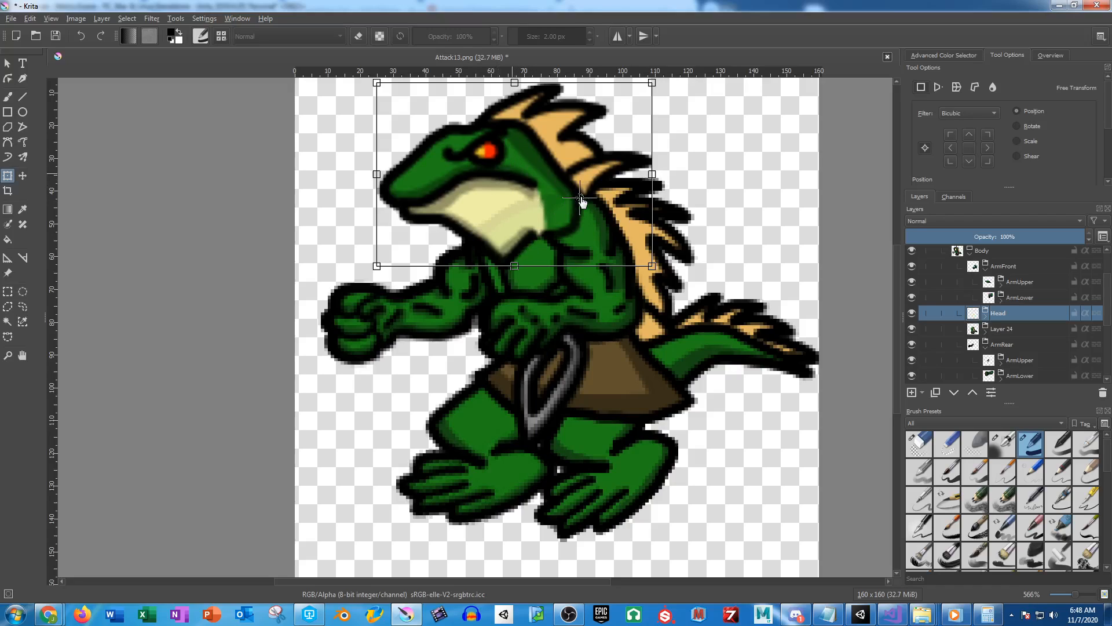
left_click_drag(324, 213, 324, 220)
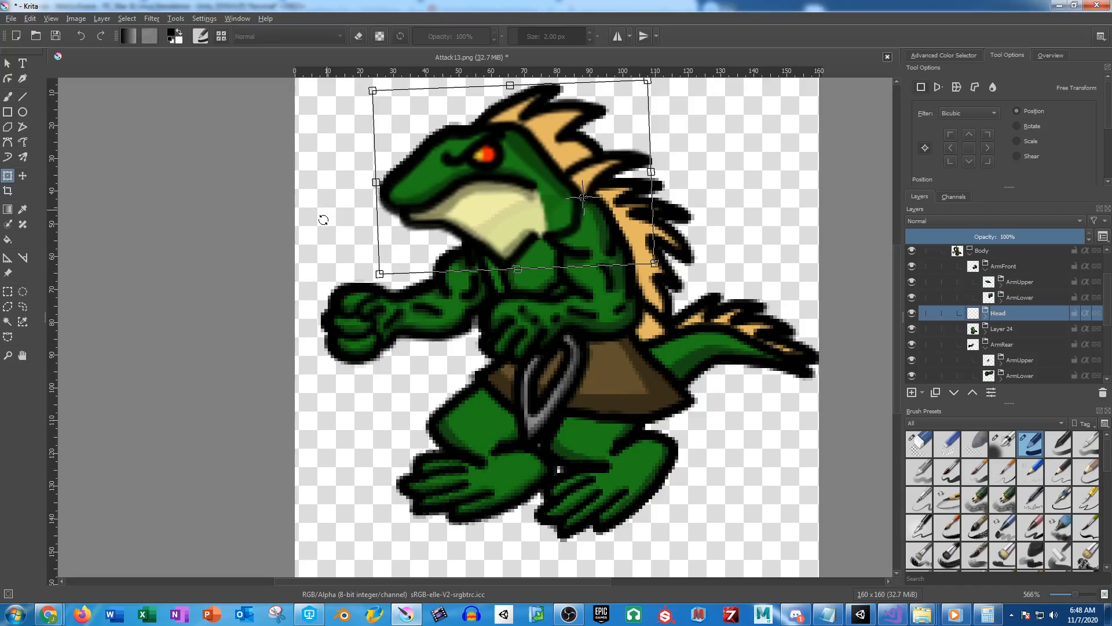
key("Return")
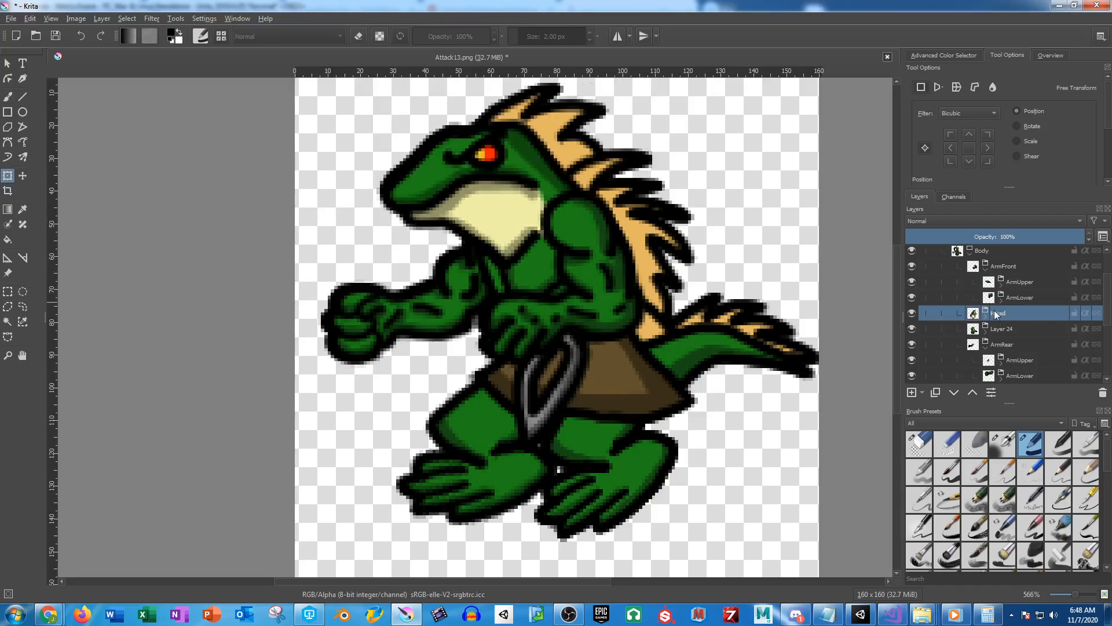
Duplicate the Idle02 group and name the copy Idle03
scroll(997, 314, "up", 1)
scroll(956, 293, "up", 3)
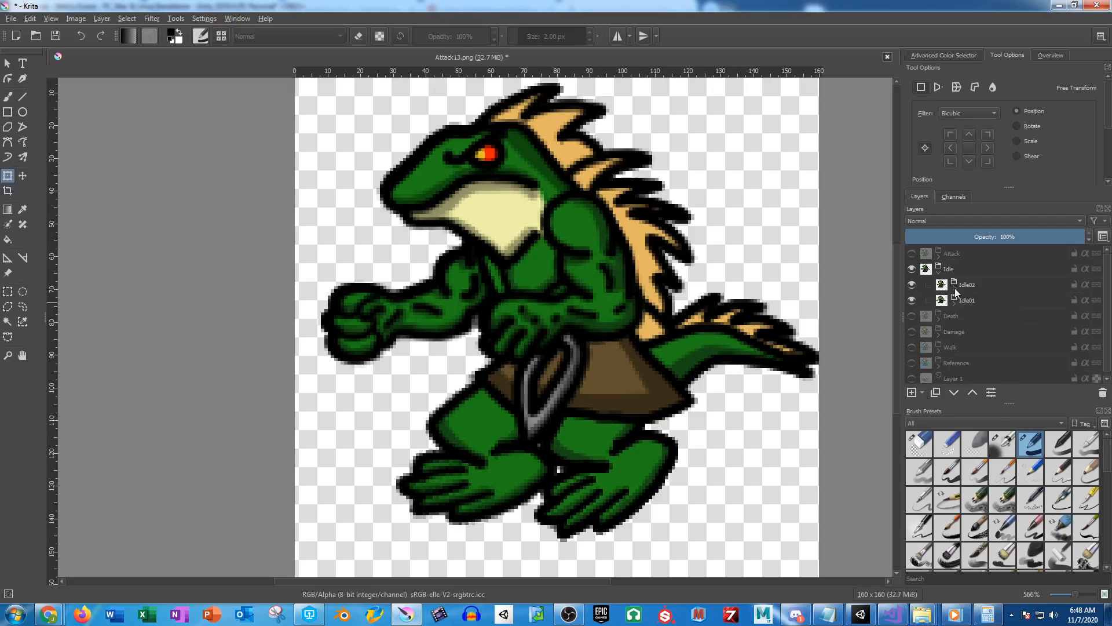
left_click(972, 283)
key("ctrl+j")
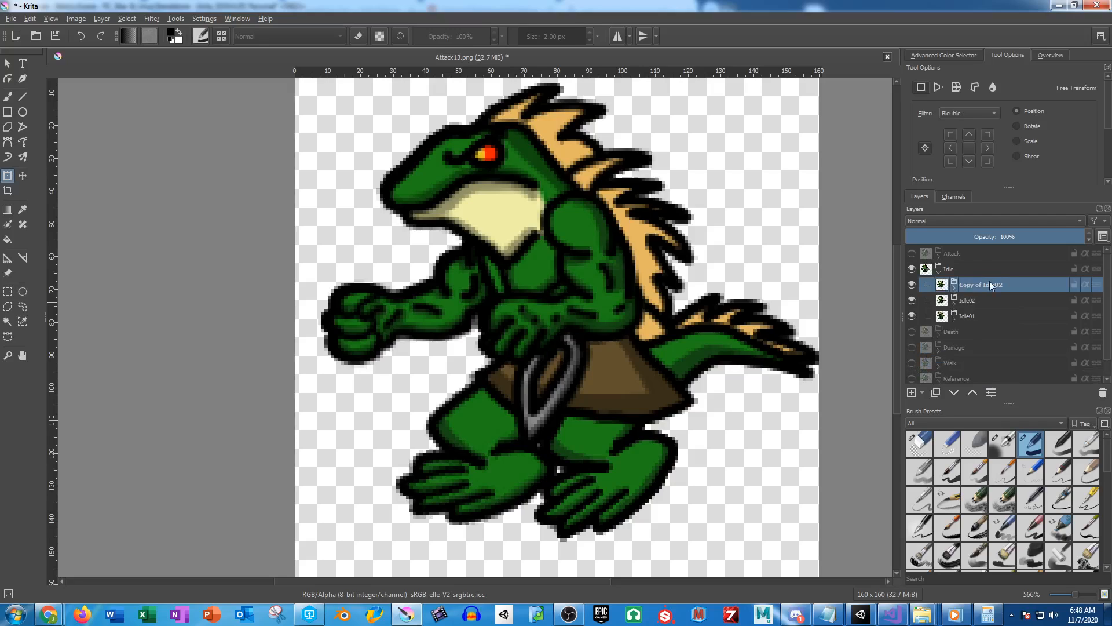
double_click(990, 281)
type("Idle")
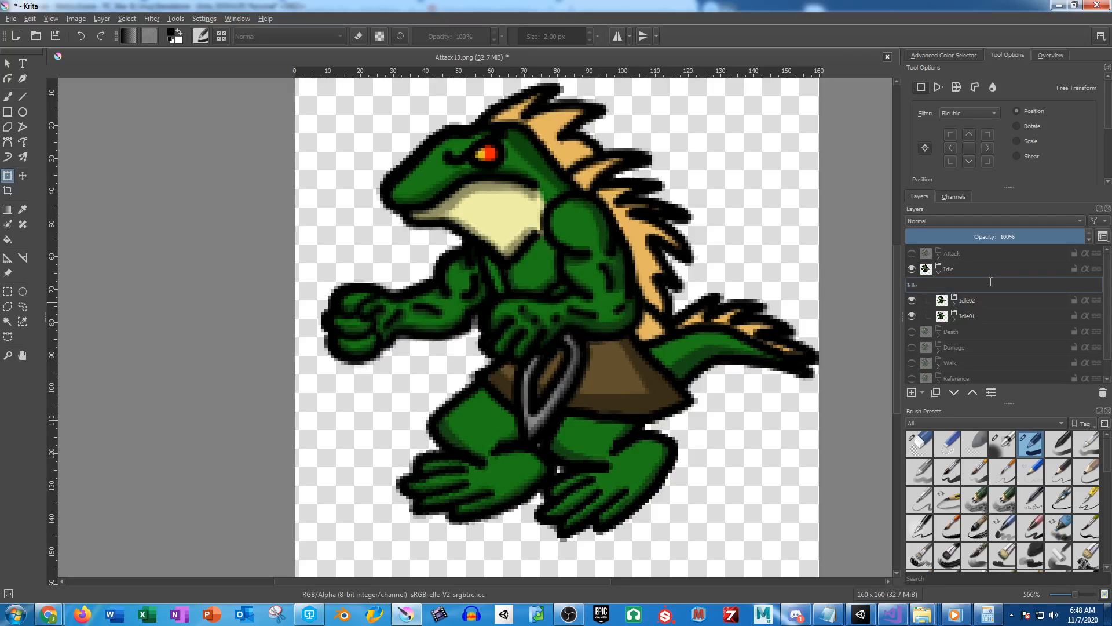
type("03")
key("Return")
Shift Idle03's Body group slightly up and toward the gecko's back, leaving the leg groups in place
left_click(955, 287)
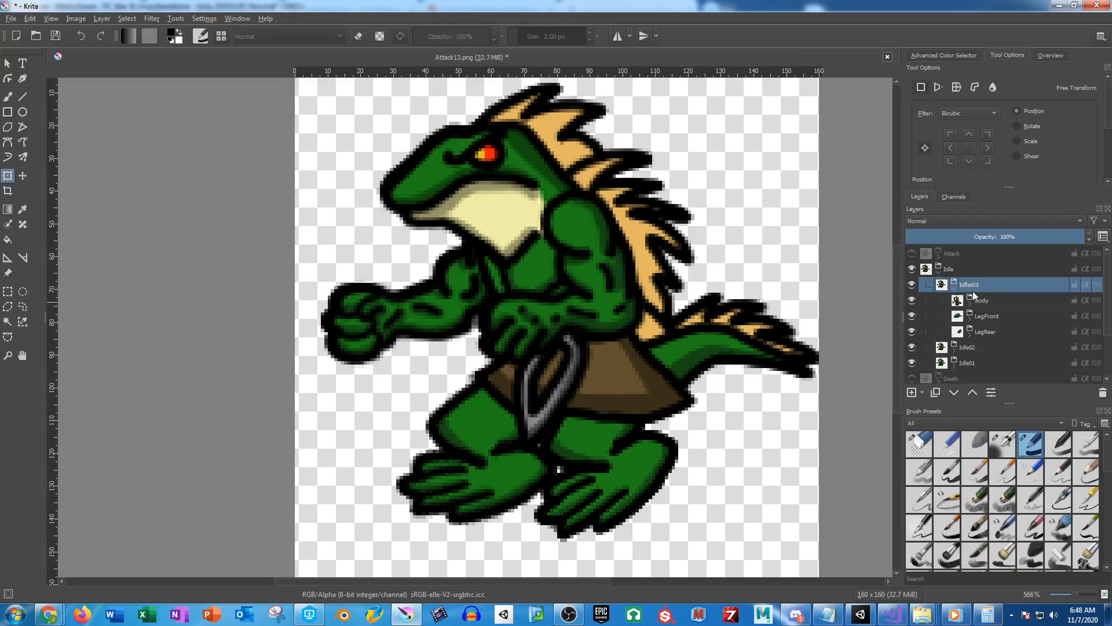
left_click(988, 300)
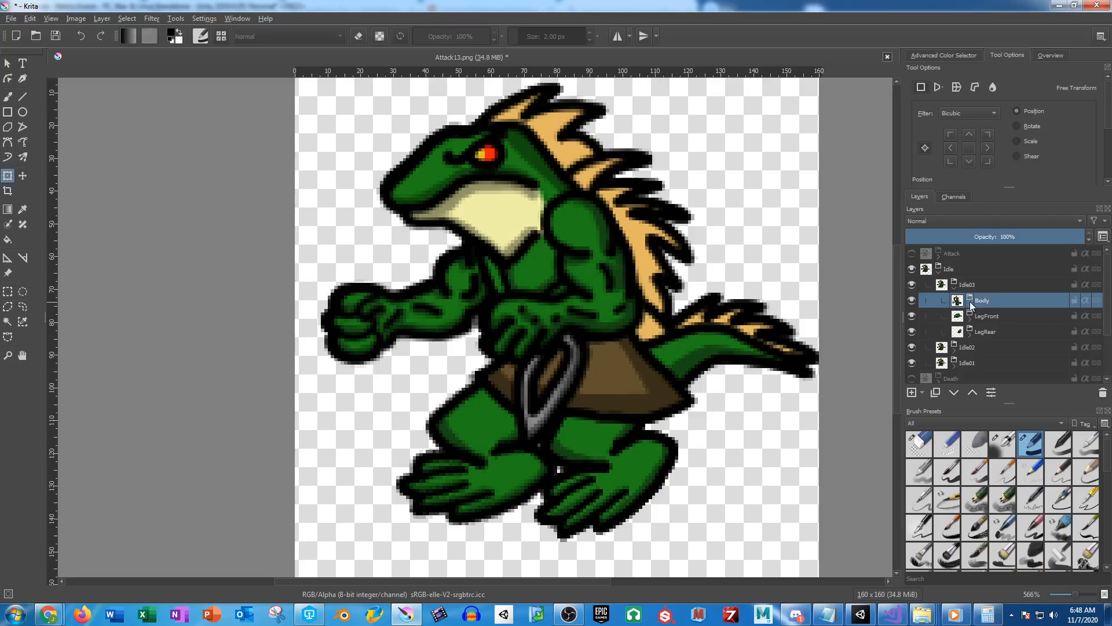
left_click(544, 275)
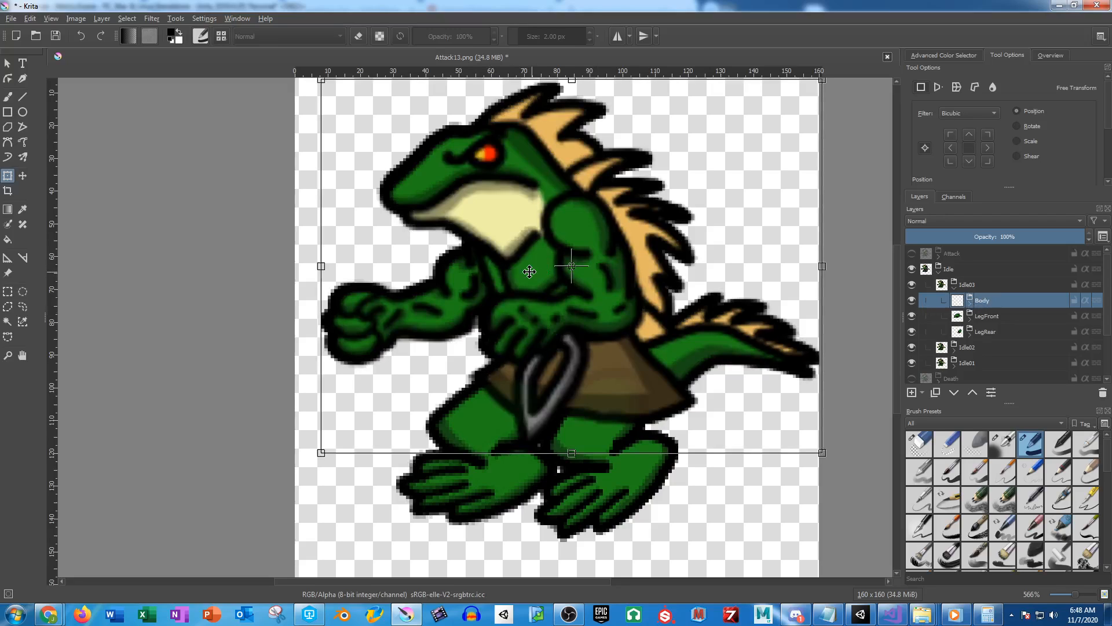
left_click_drag(529, 271, 534, 269)
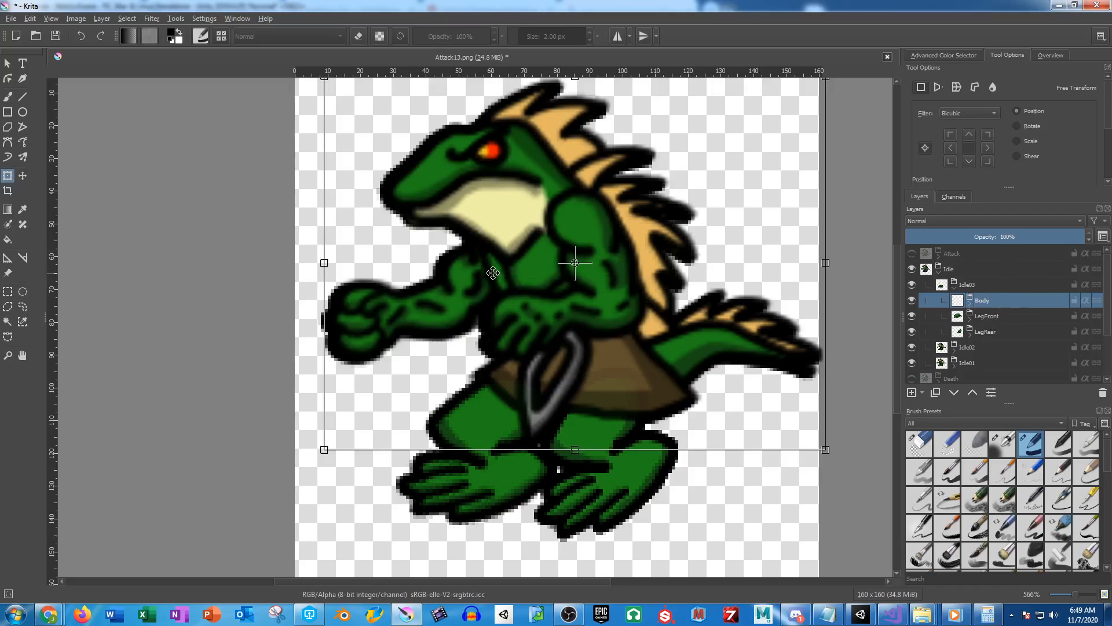
left_click_drag(517, 259, 516, 256)
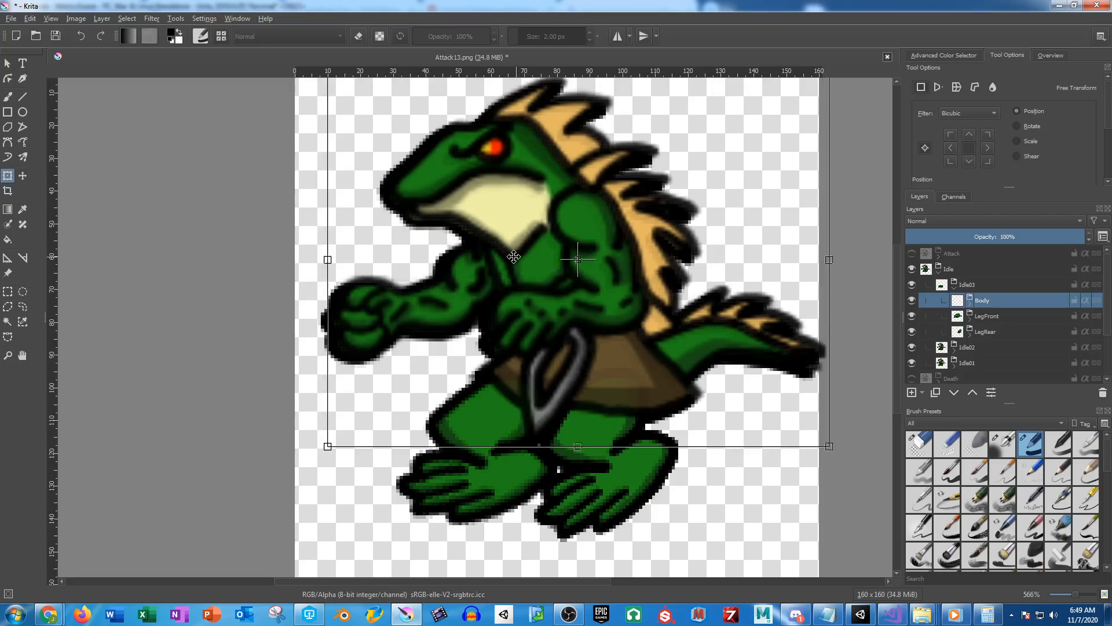
key("Return")
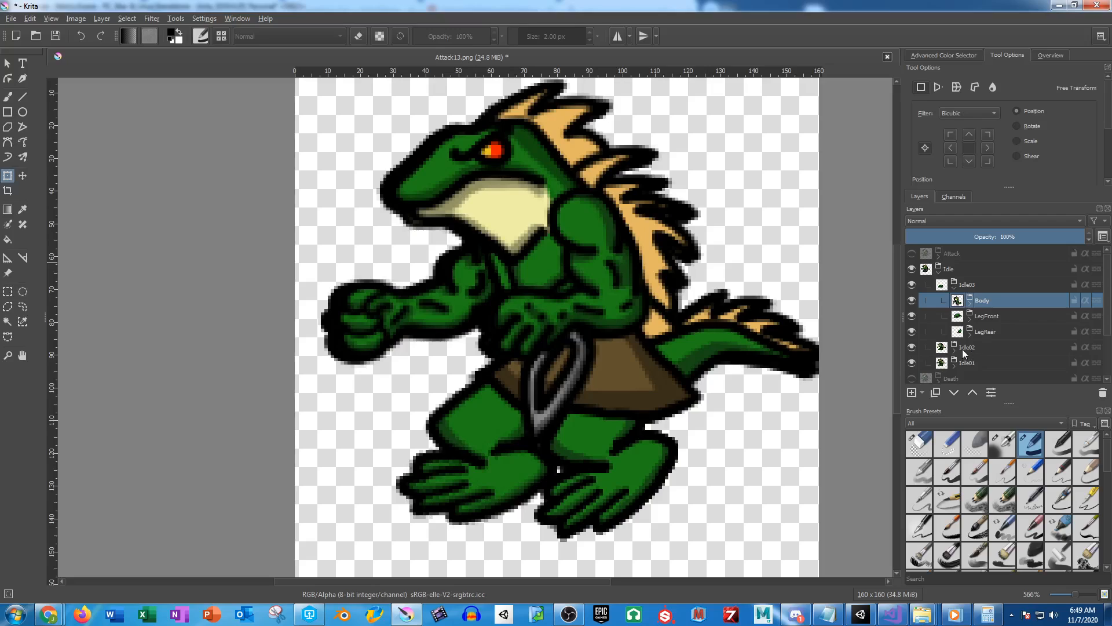
Shift Idle02's Body group very slightly up and toward the gecko's back, and collapse Idle02
left_click(955, 351)
left_click(985, 362)
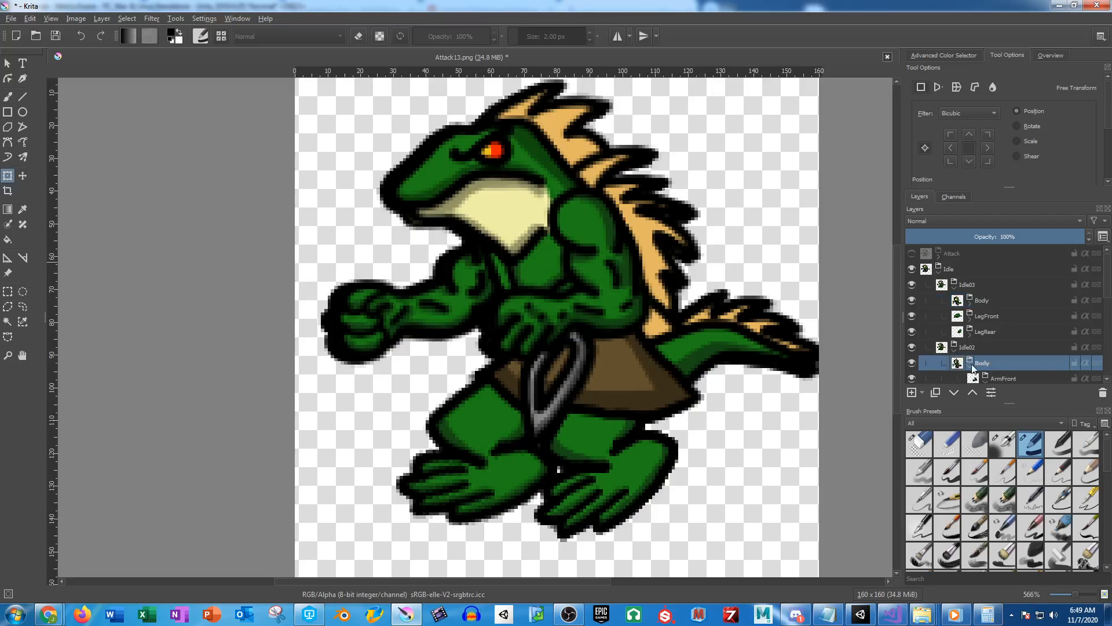
left_click(533, 258)
left_click_drag(529, 268, 535, 267)
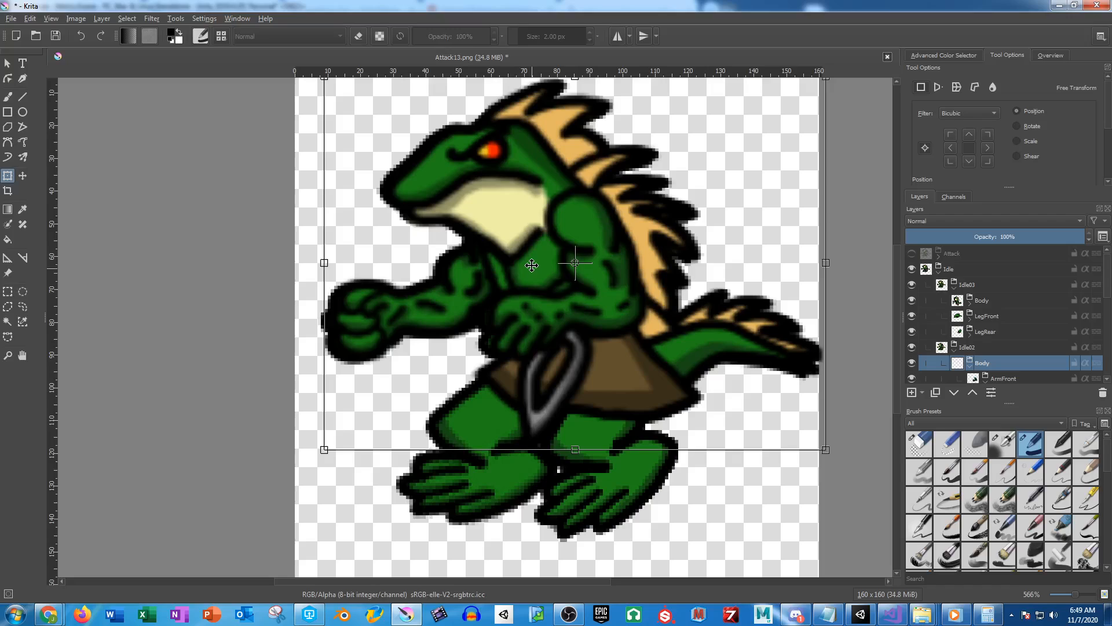
key("Return")
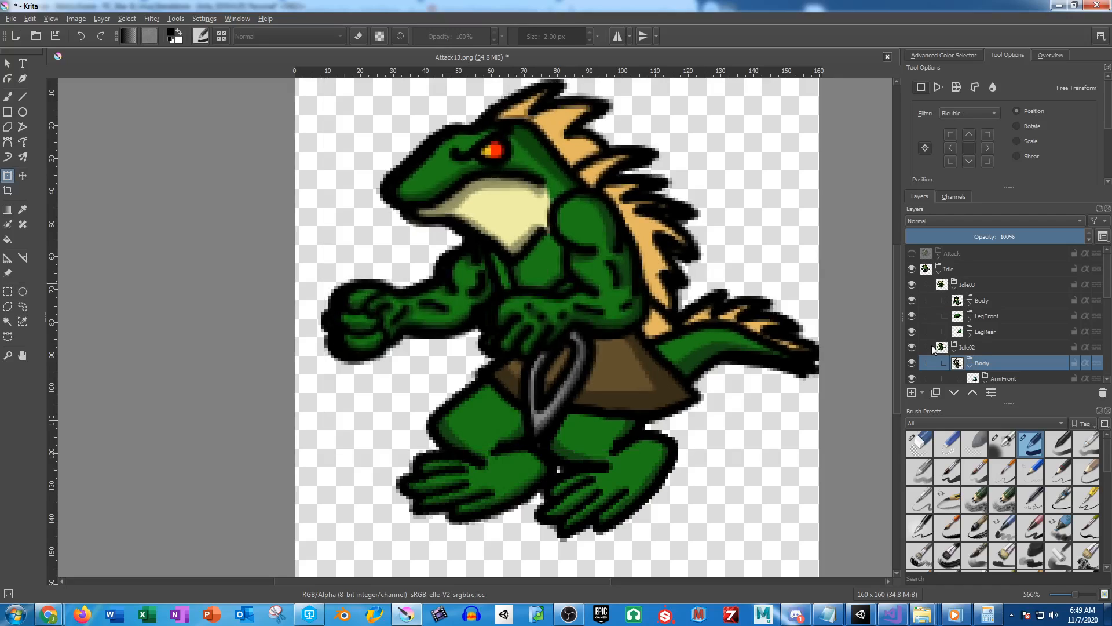
left_click(955, 351)
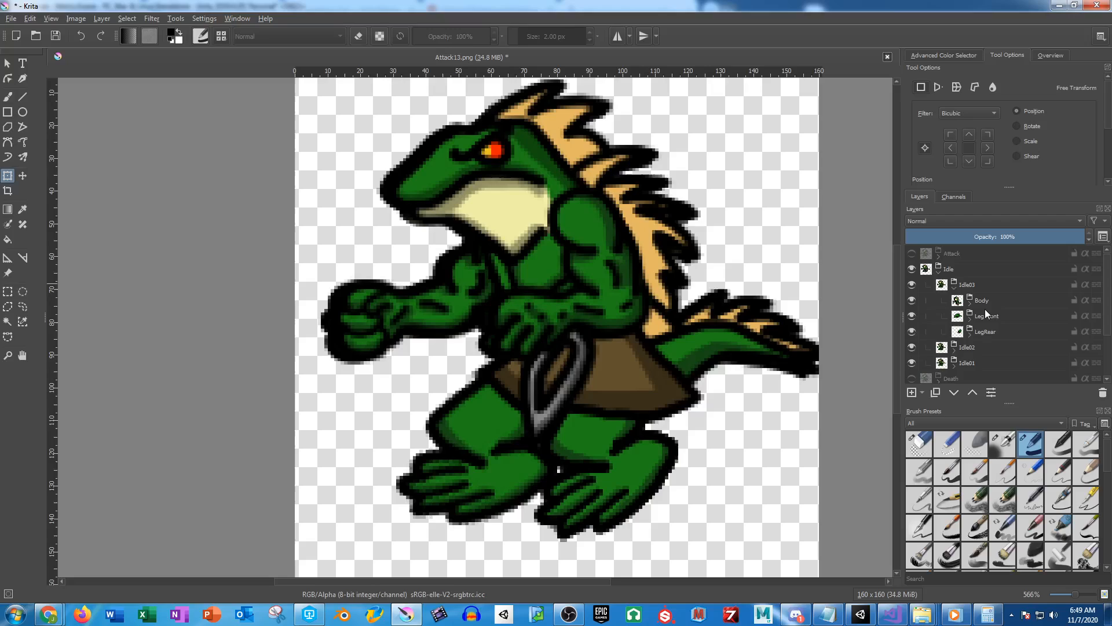
Expand Idle03's Body and rotate its ArmFront group slightly counterclockwise about the shoulder
left_click(970, 305)
left_click(1014, 318)
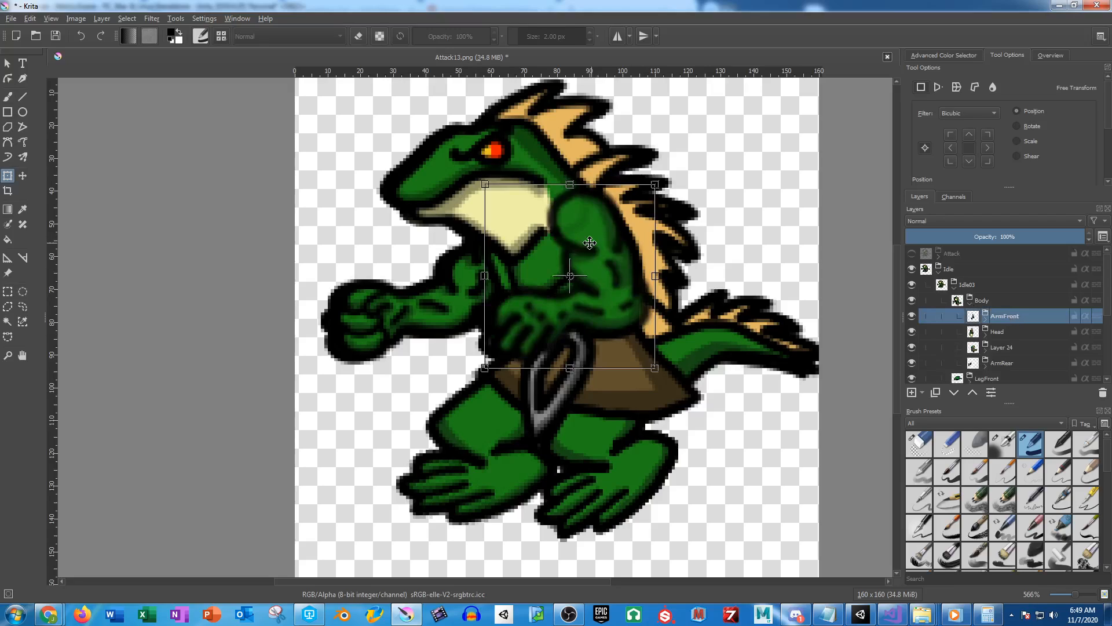
left_click_drag(569, 264, 590, 226)
left_click_drag(497, 427, 504, 427)
key("Return")
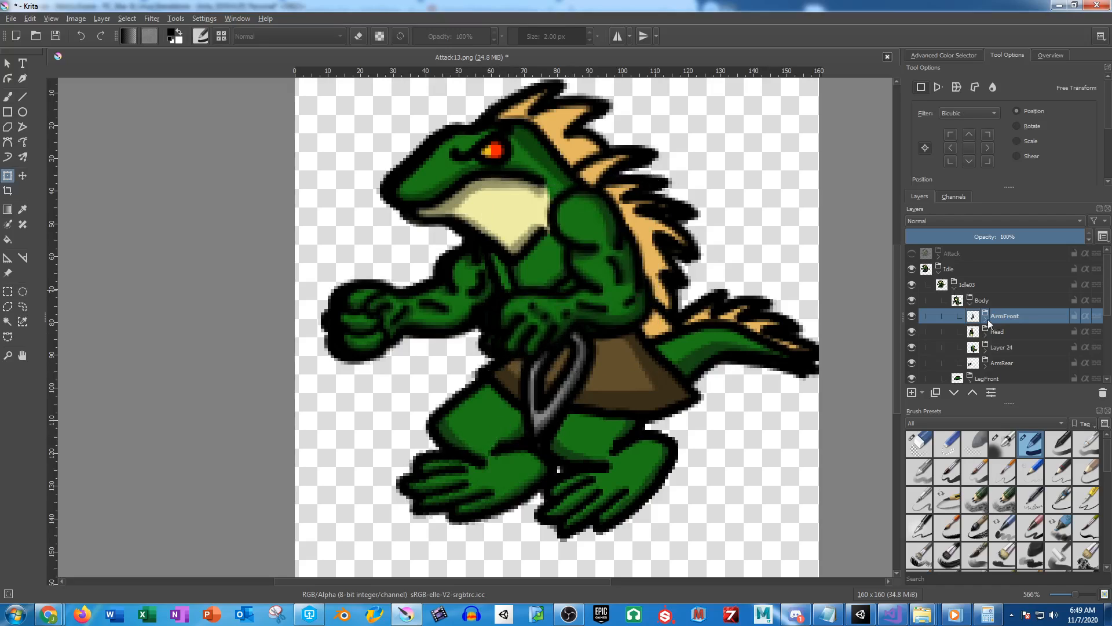
Expand Idle03's ArmFront and rotate its ArmLower group slightly counterclockwise about the elbow
left_click(986, 322)
left_click(1022, 347)
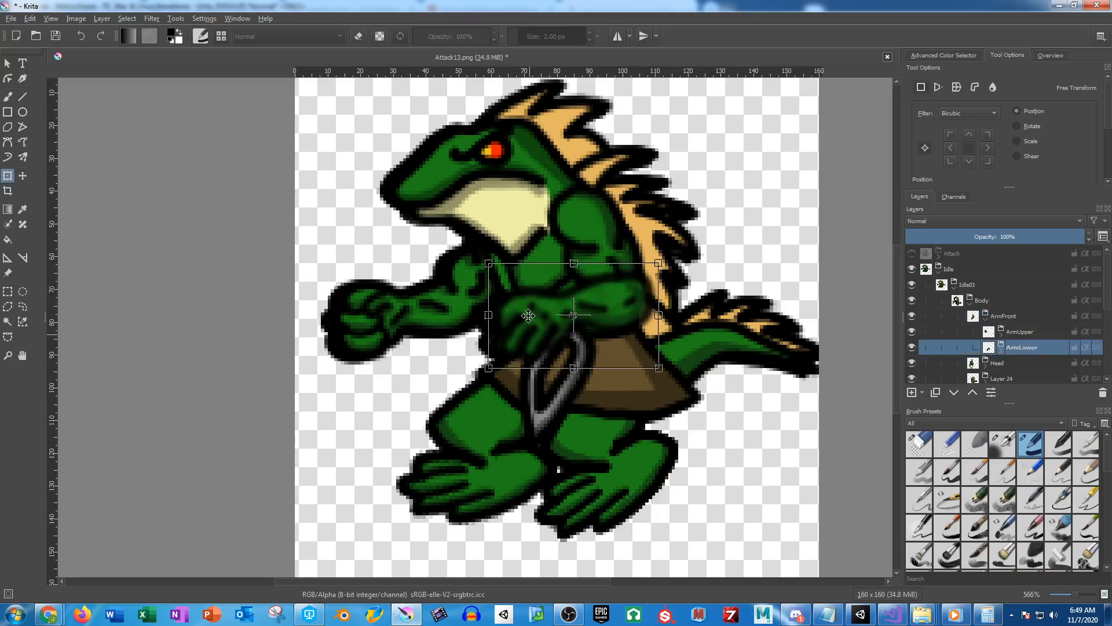
left_click_drag(574, 315, 636, 292)
left_click_drag(460, 416, 475, 411)
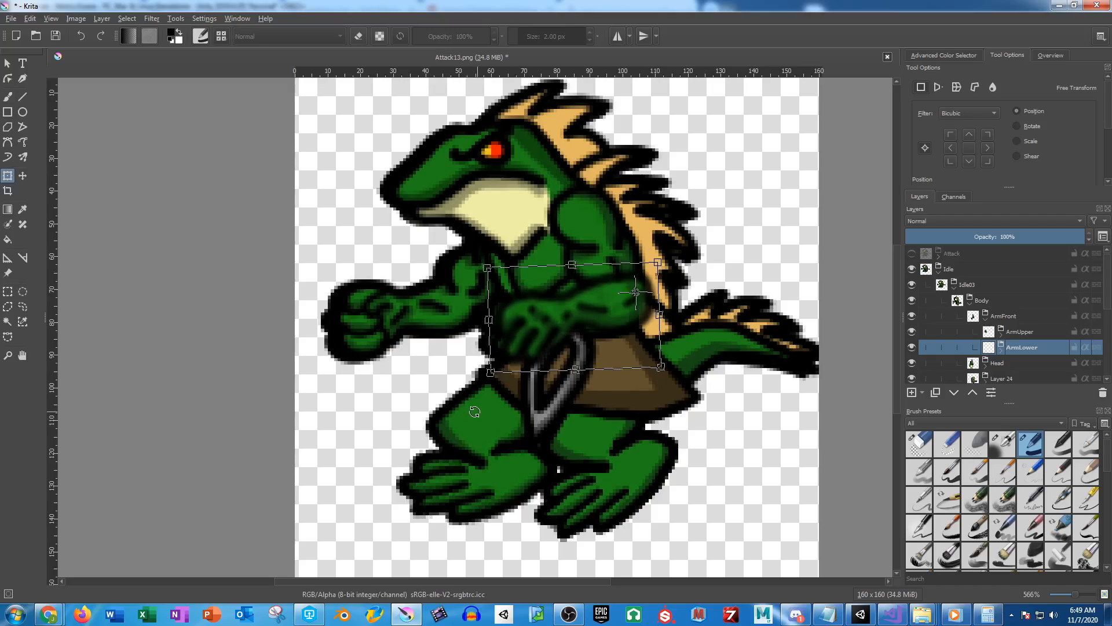
key("Return")
Rotate Idle03's ArmRear group slightly counterclockwise about its shoulder
scroll(1032, 328, "down", 1)
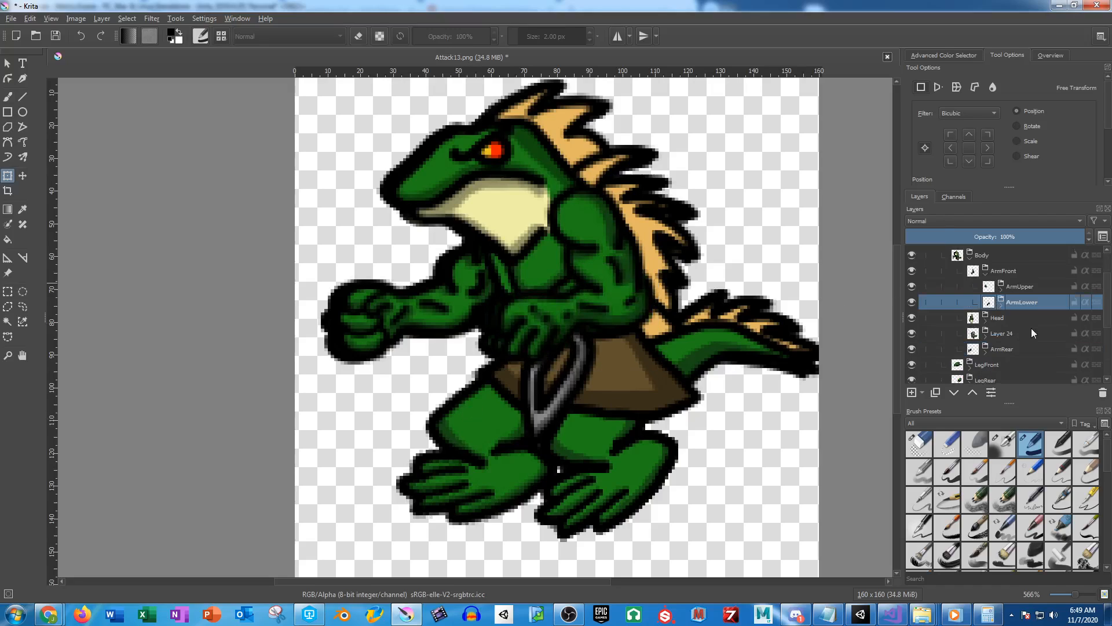
left_click(1010, 349)
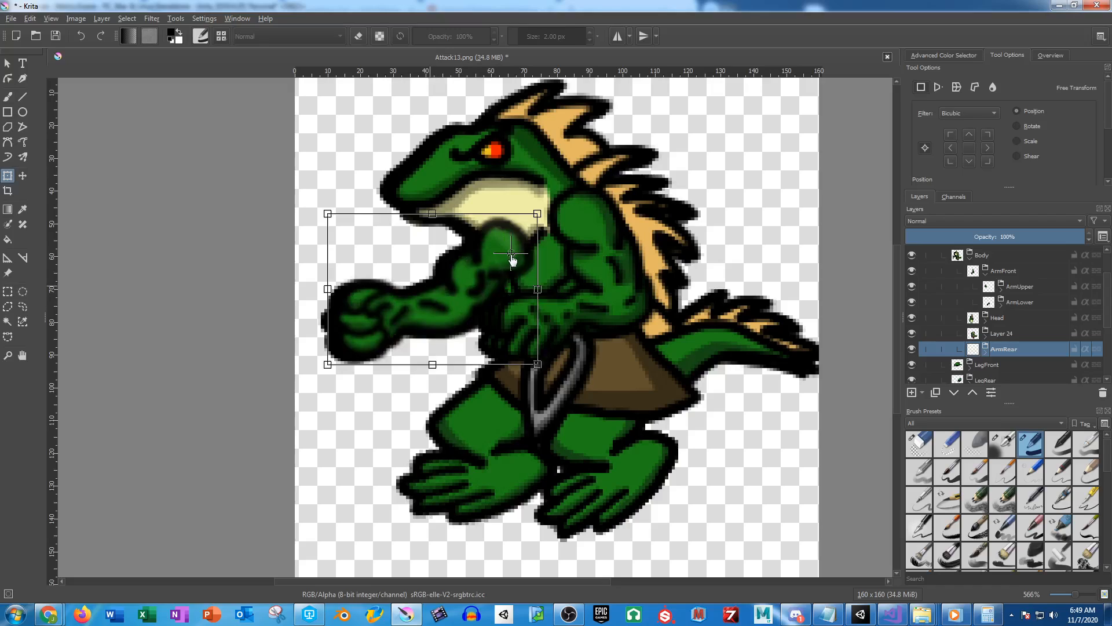
left_click_drag(512, 260, 505, 266)
left_click_drag(361, 421, 363, 424)
key("Return")
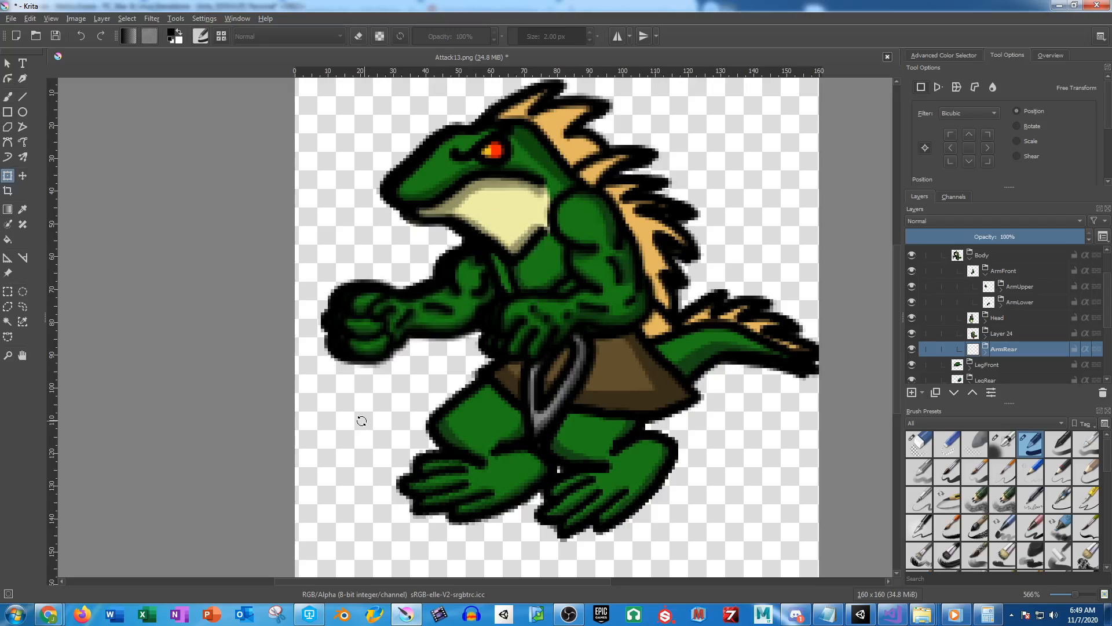
Expand Idle03's ArmRear and rotate its ArmLower group slightly counterclockwise about the elbow
left_click(986, 353)
left_click(1031, 380)
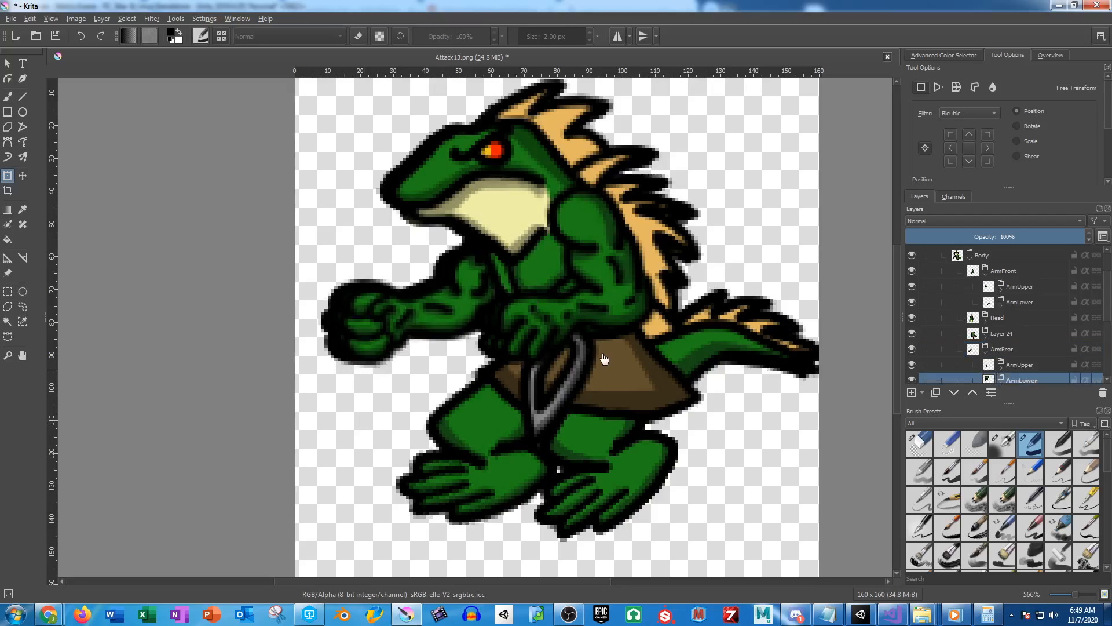
left_click_drag(413, 321, 469, 298)
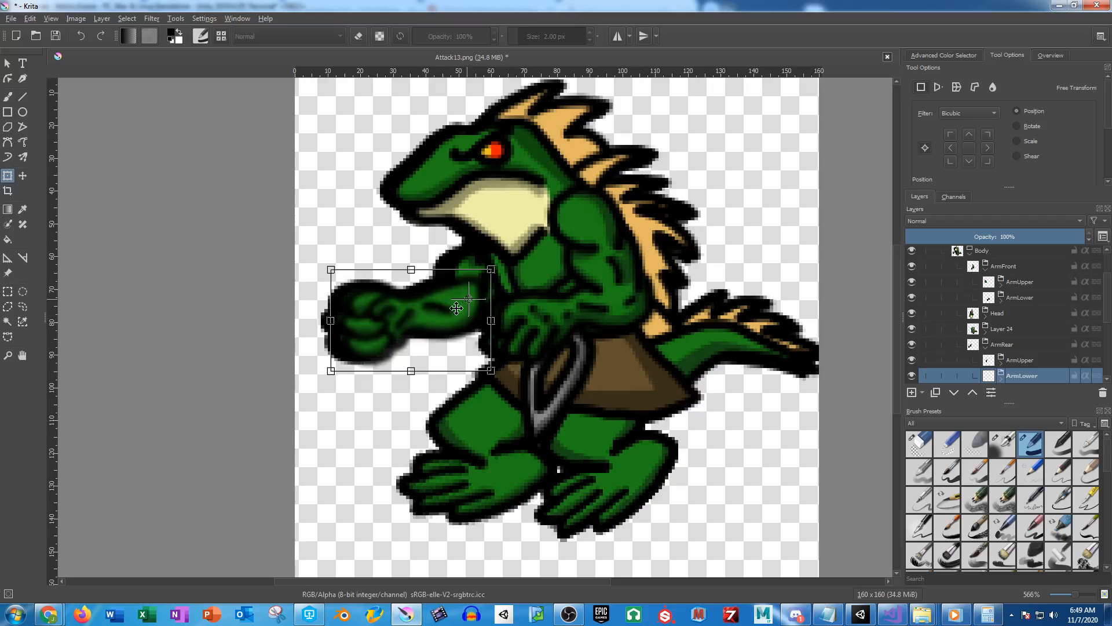
left_click_drag(350, 398, 355, 406)
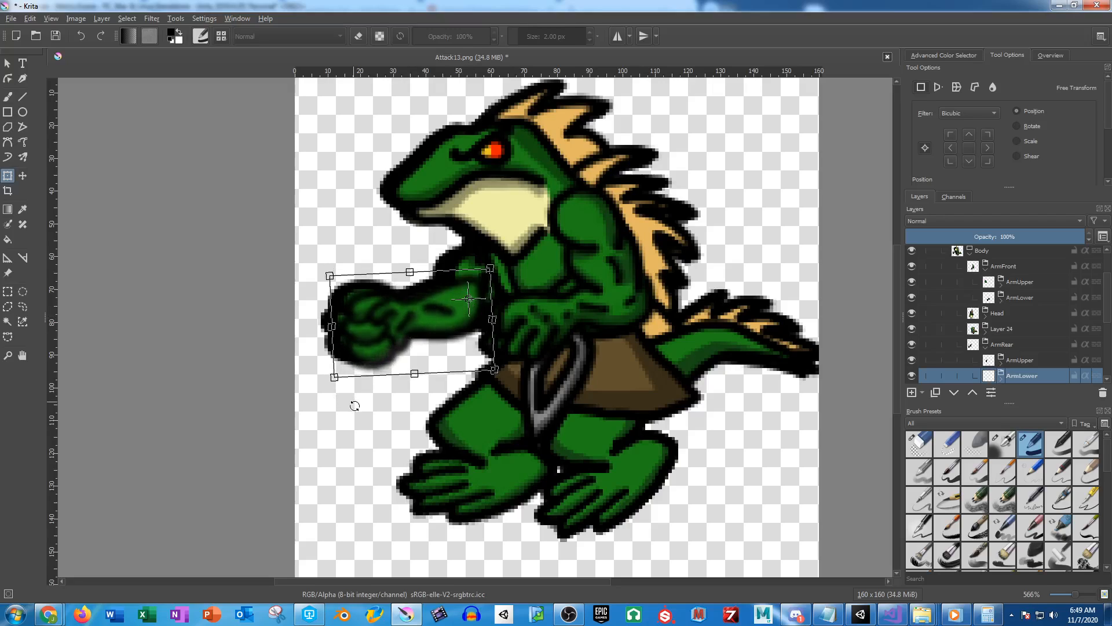
key("Return")
Rotate Idle03's Head group slightly counterclockwise about the back of the neck, and collapse Idle03
left_click(1005, 313)
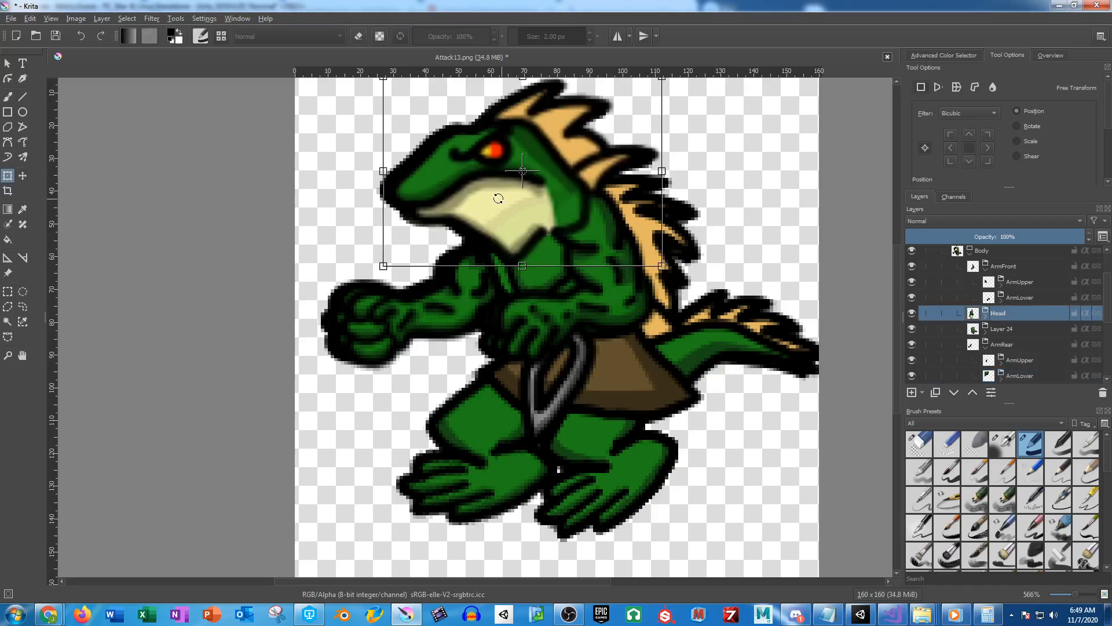
left_click_drag(522, 172, 580, 191)
left_click_drag(329, 250, 327, 259)
key("Return")
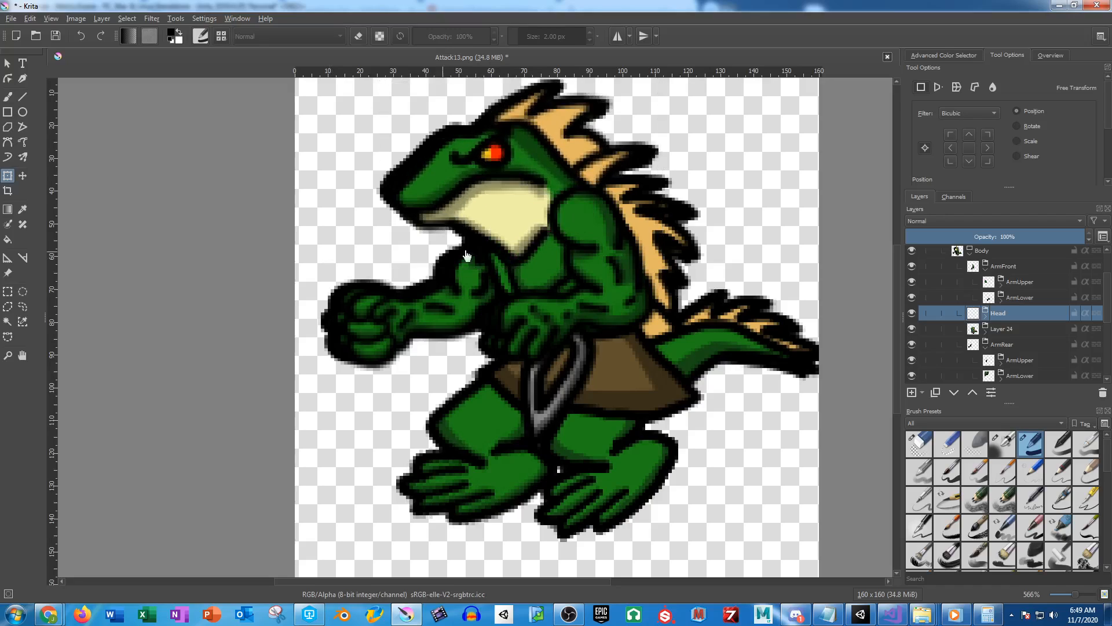
left_click(972, 256)
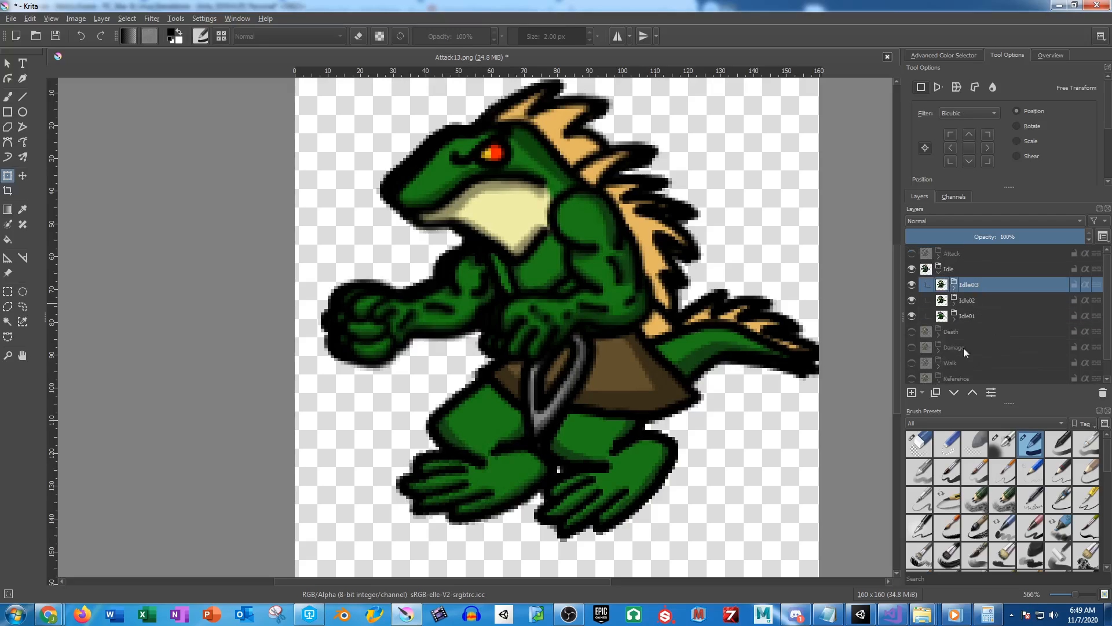
Duplicate the Idle03 group and rename the copy Idle04
key("ctrl+j")
double_click(986, 286)
type("I")
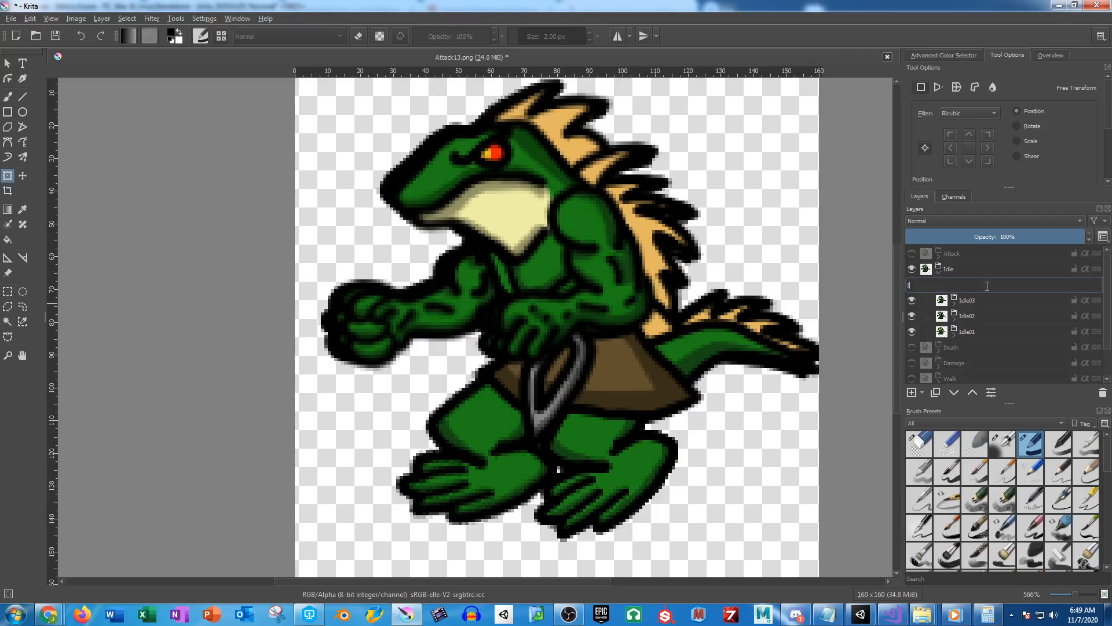
type("dle04")
key("Return")
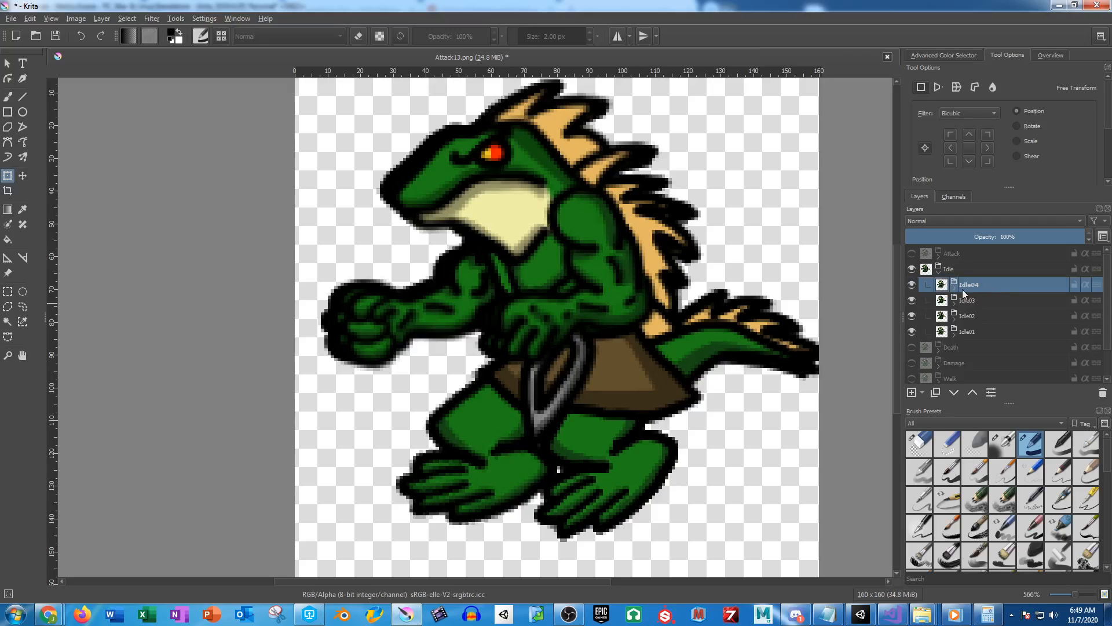
Expand Idle04 and move its Body group slightly up and to the right
left_click(954, 288)
left_click(989, 301)
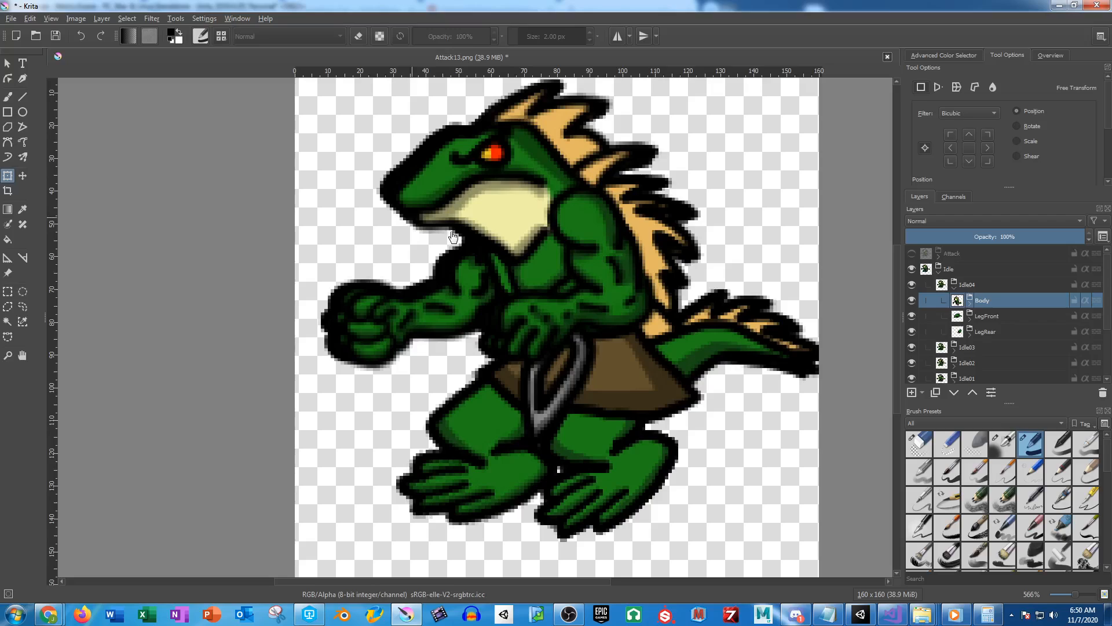
left_click_drag(550, 249, 553, 246)
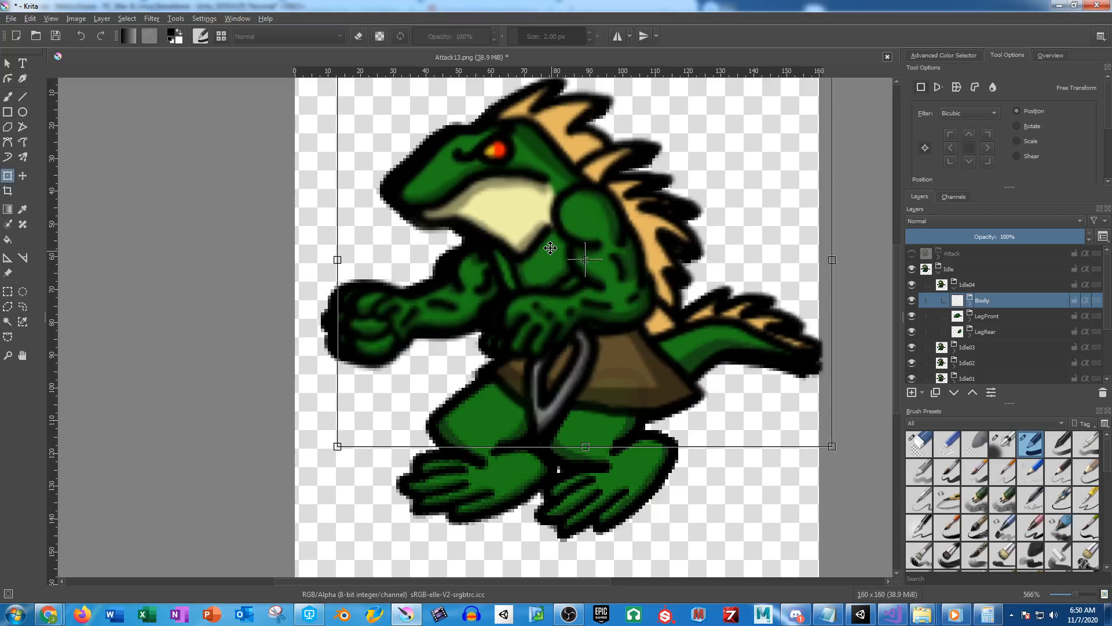
Expand Idle04's Body and rotate its ArmFront group slightly counterclockwise about the shoulder
left_click(969, 302)
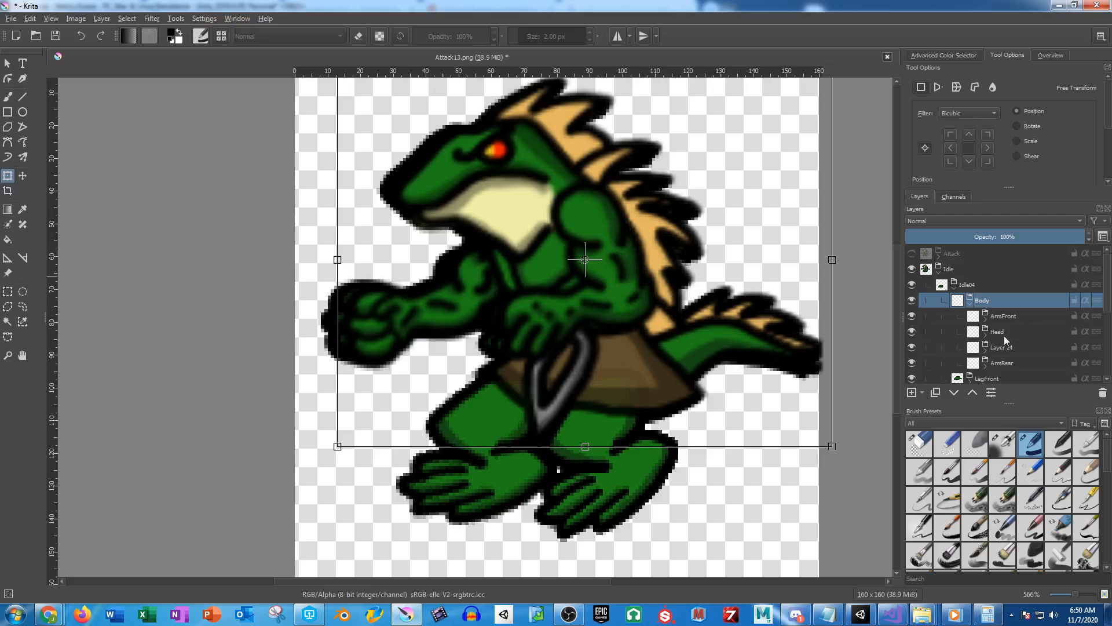
left_click(1007, 318)
left_click_drag(578, 273, 596, 220)
left_click_drag(503, 437, 511, 441)
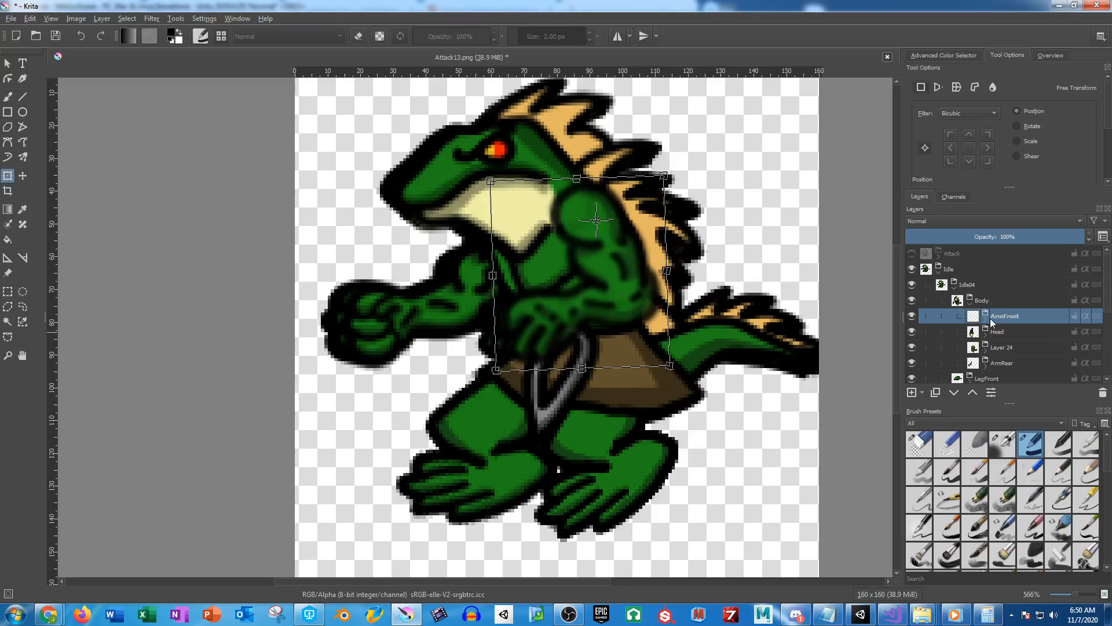
Expand Idle04's ArmFront and rotate its ArmLower group slightly counterclockwise about the elbow
left_click(987, 320)
left_click(1022, 347)
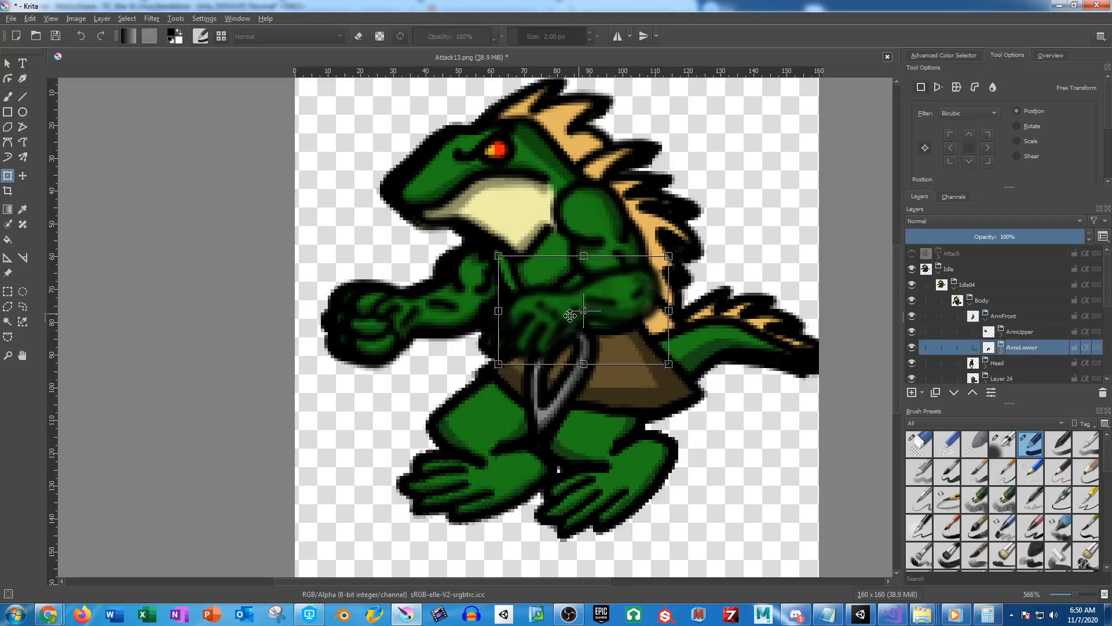
left_click_drag(583, 311, 636, 285)
left_click_drag(465, 407, 470, 413)
key("Return")
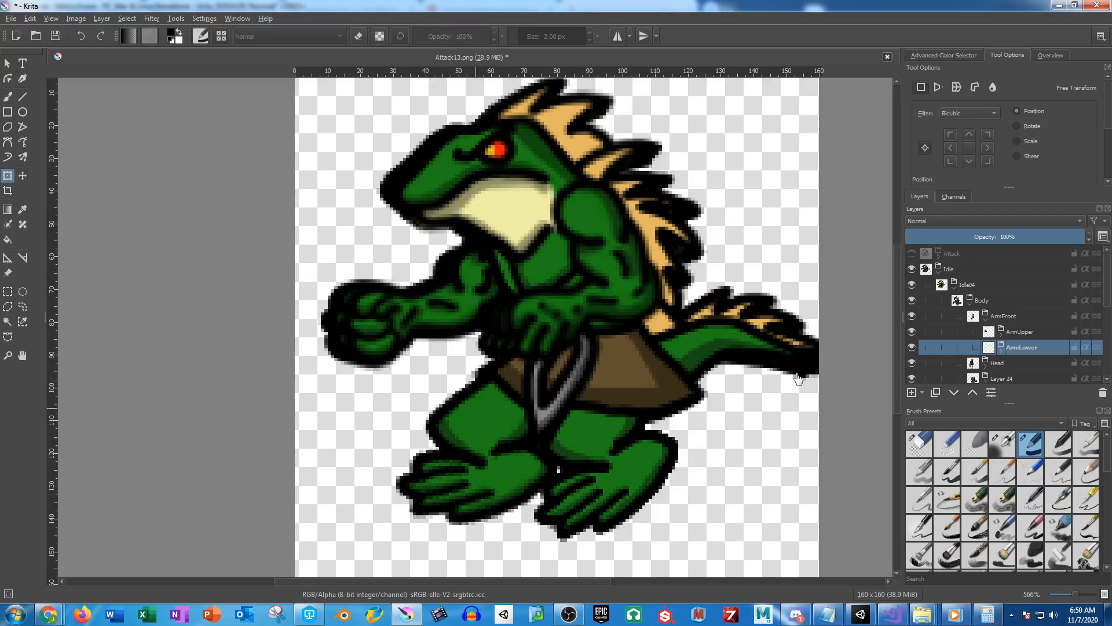
Collapse ArmFront and rotate Idle04's Head group slightly clockwise about the back of the neck
left_click(986, 321)
left_click(999, 332)
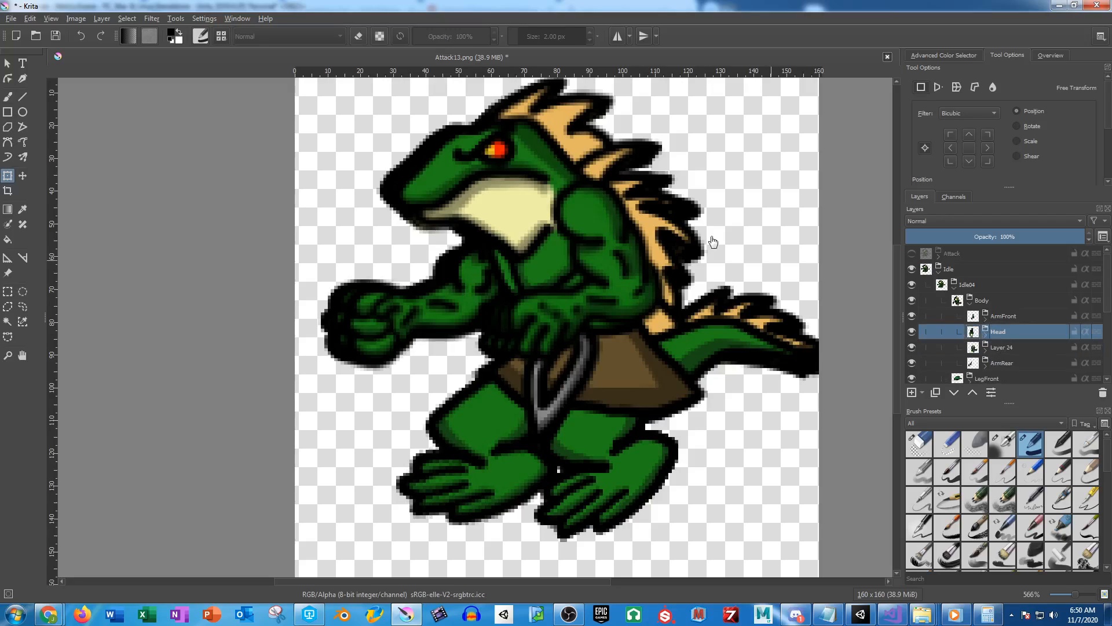
left_click_drag(527, 170, 583, 188)
left_click_drag(375, 340, 369, 330)
key("Return")
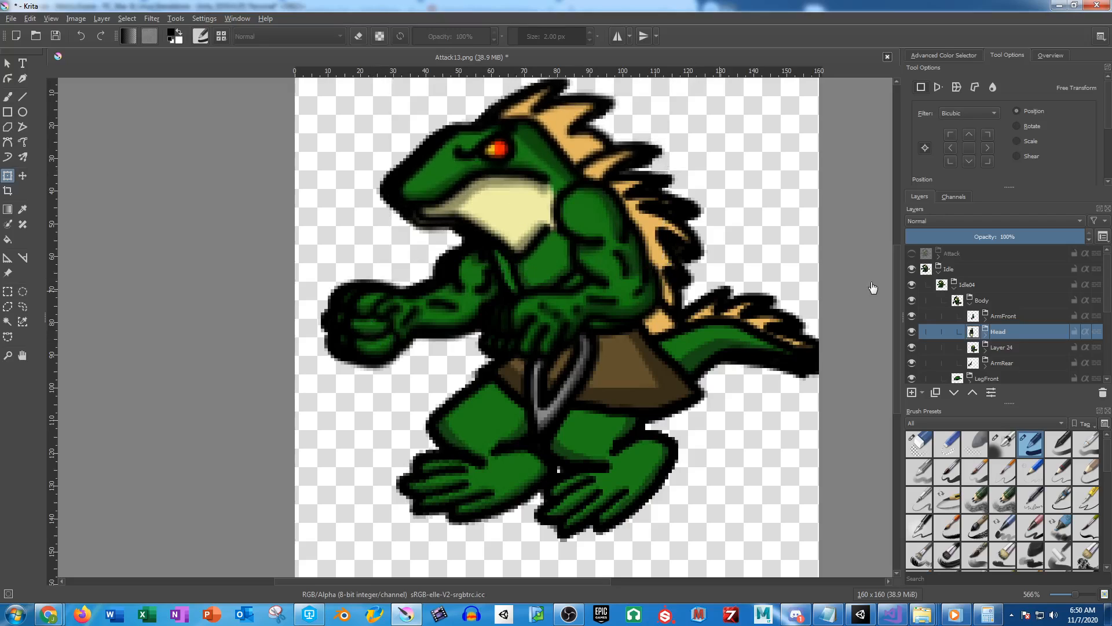
Rotate Idle04's ArmRear group slightly counterclockwise about its shoulder
left_click(1004, 362)
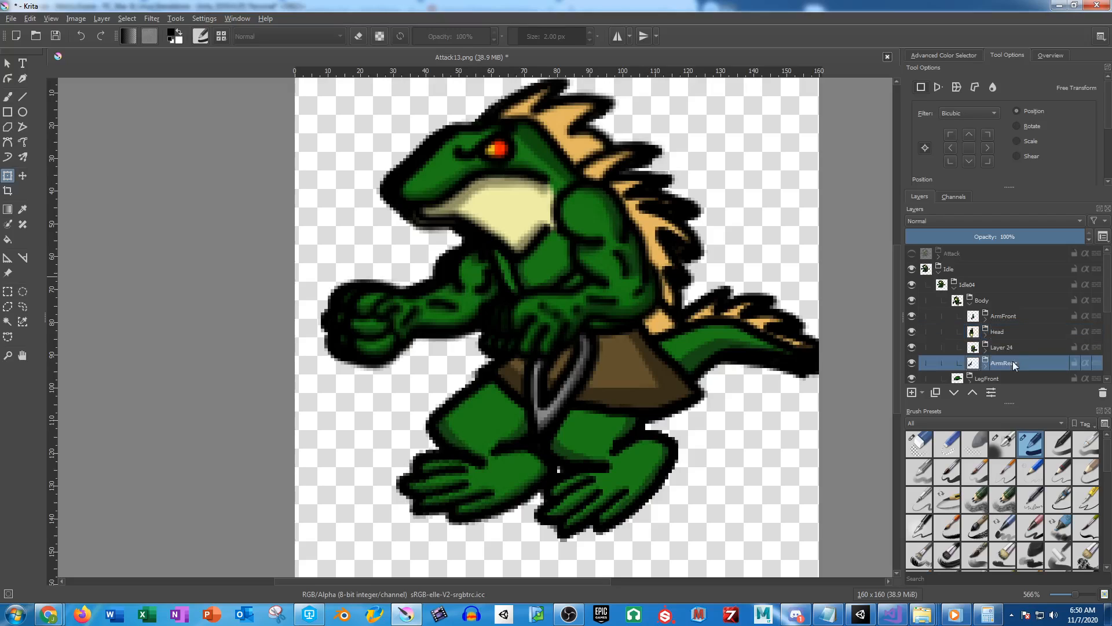
left_click_drag(442, 289, 511, 260)
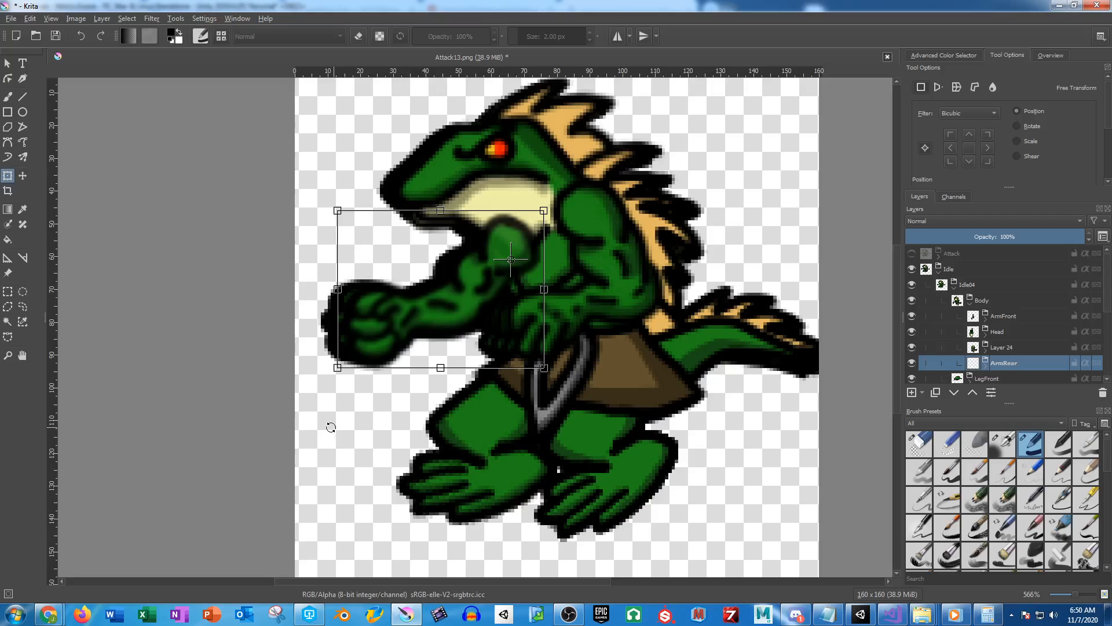
left_click_drag(331, 427, 331, 436)
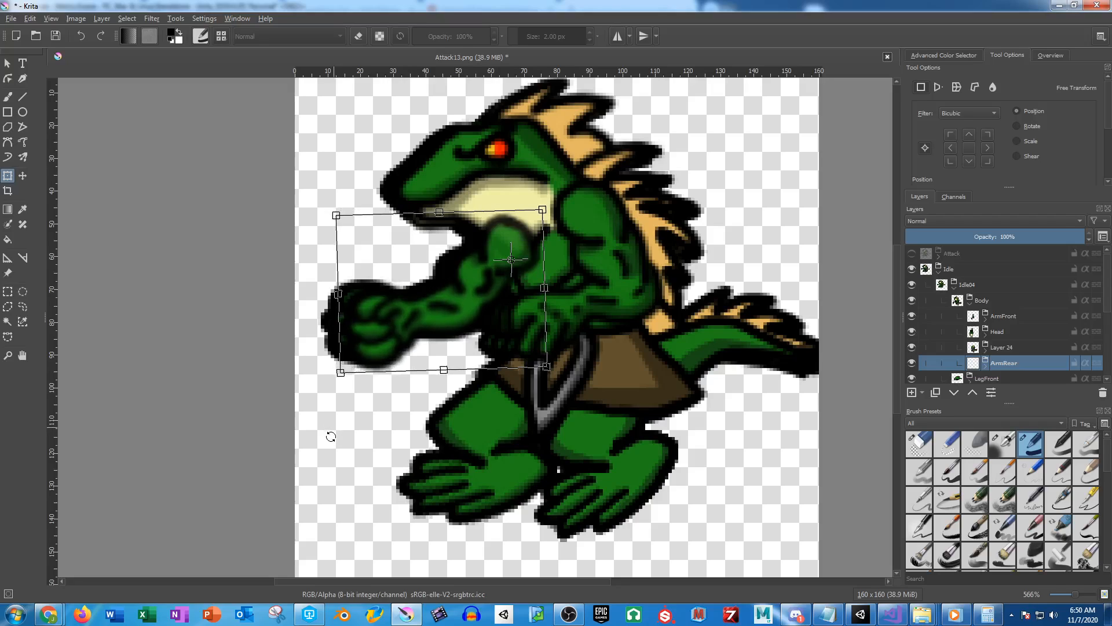
Expand Idle04's ArmRear and rotate its ArmLower group slightly clockwise about the elbow
left_click(985, 366)
scroll(1032, 336, "down", 1)
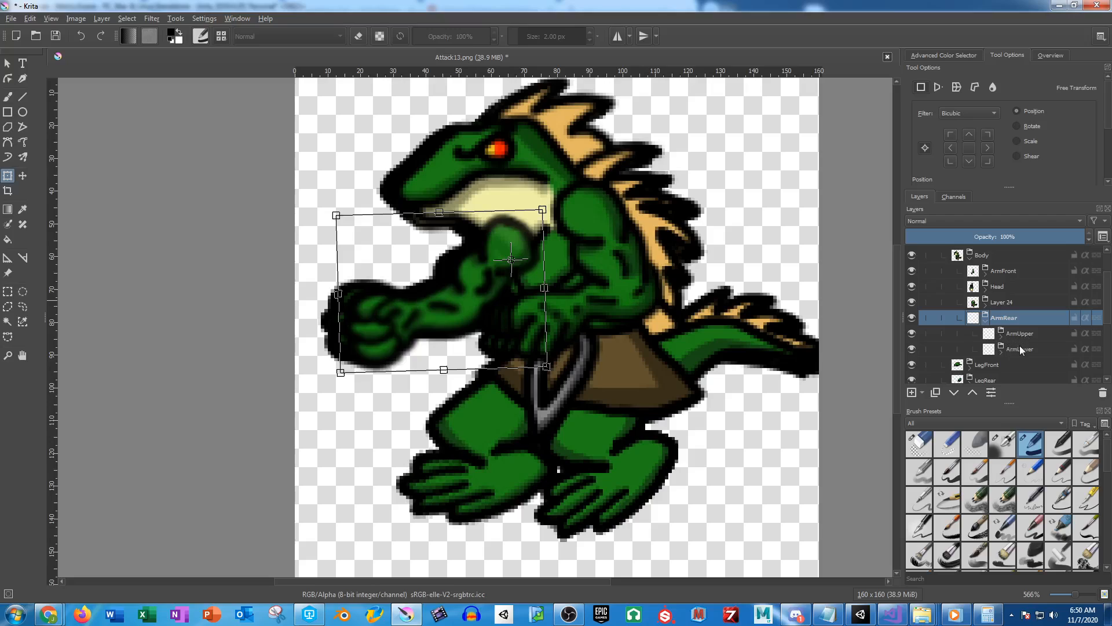
left_click(1020, 347)
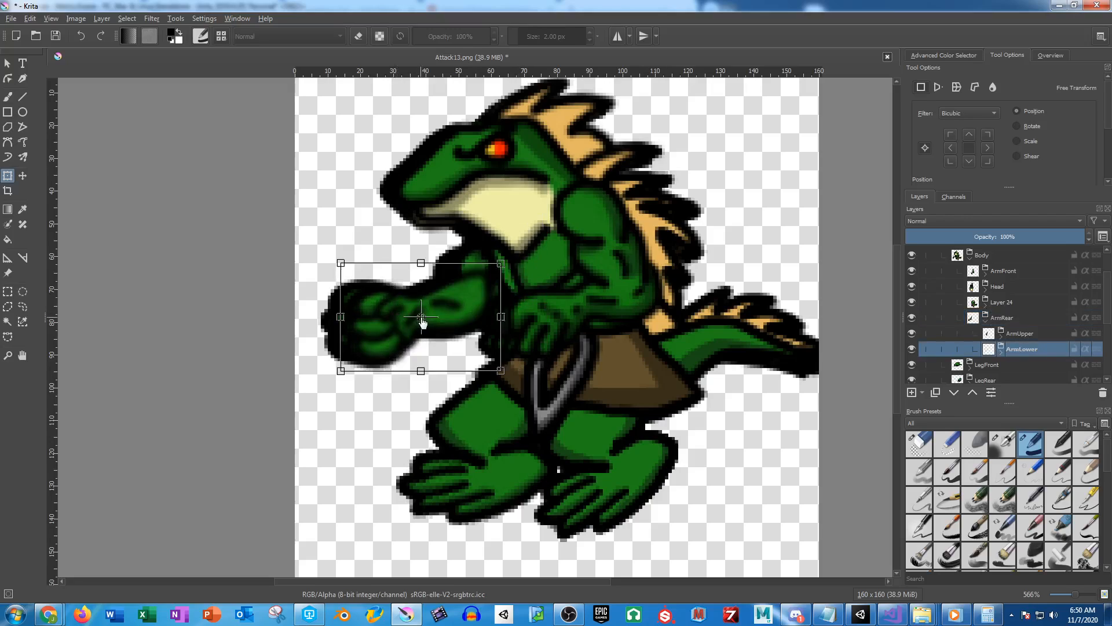
left_click_drag(422, 322, 478, 293)
left_click_drag(318, 293, 318, 285)
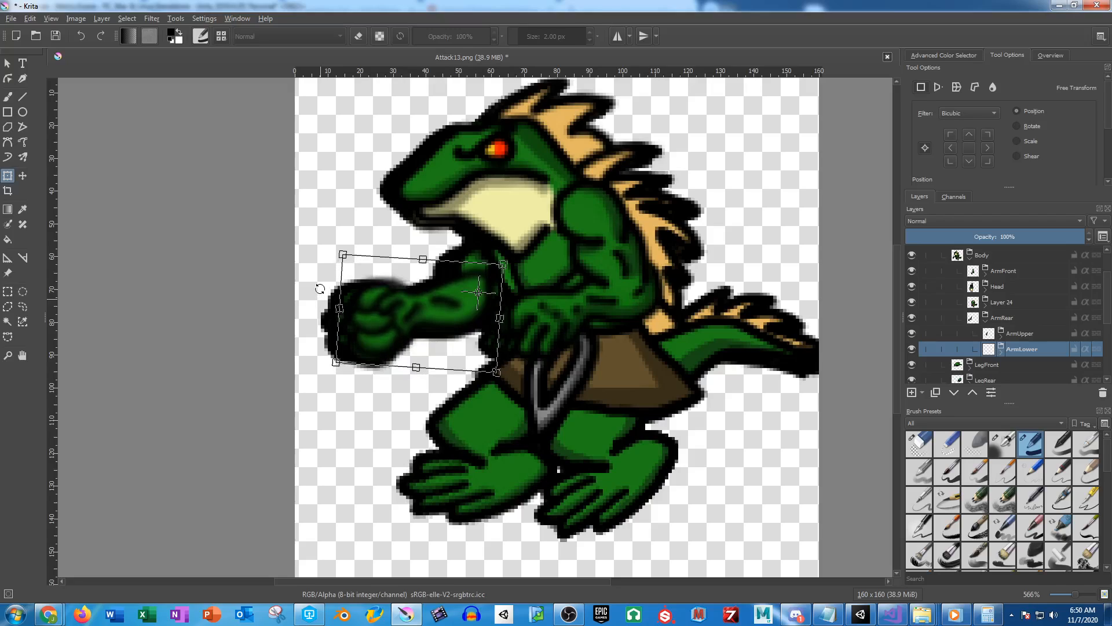
key("Return")
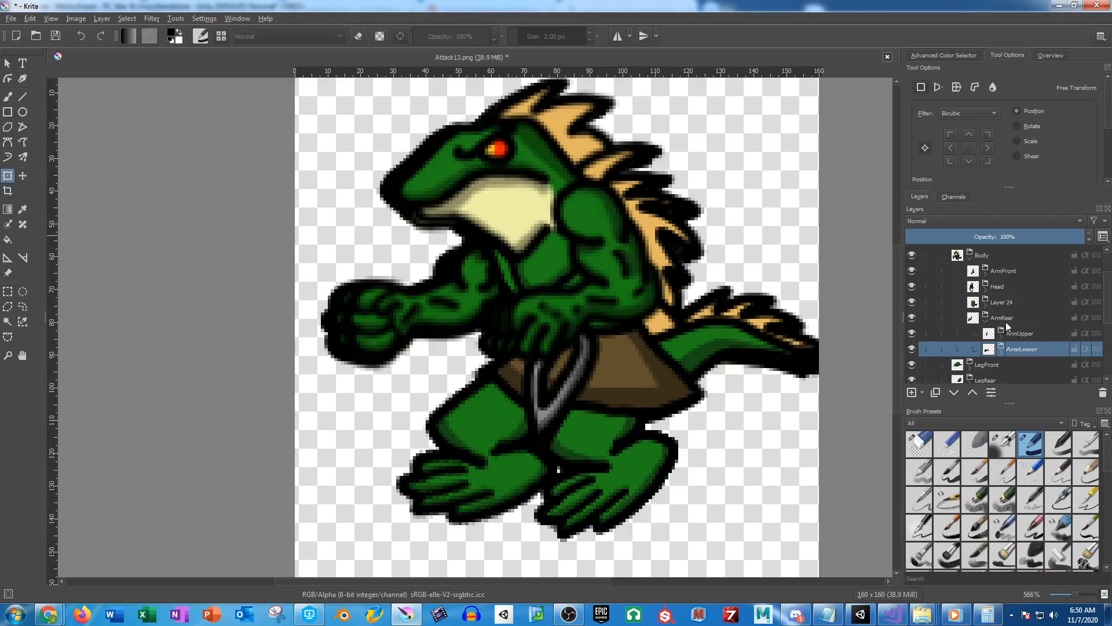
Expand the Idle03 group and hide the Idle02 and Idle01 frame groups
scroll(1008, 316, "down", 2)
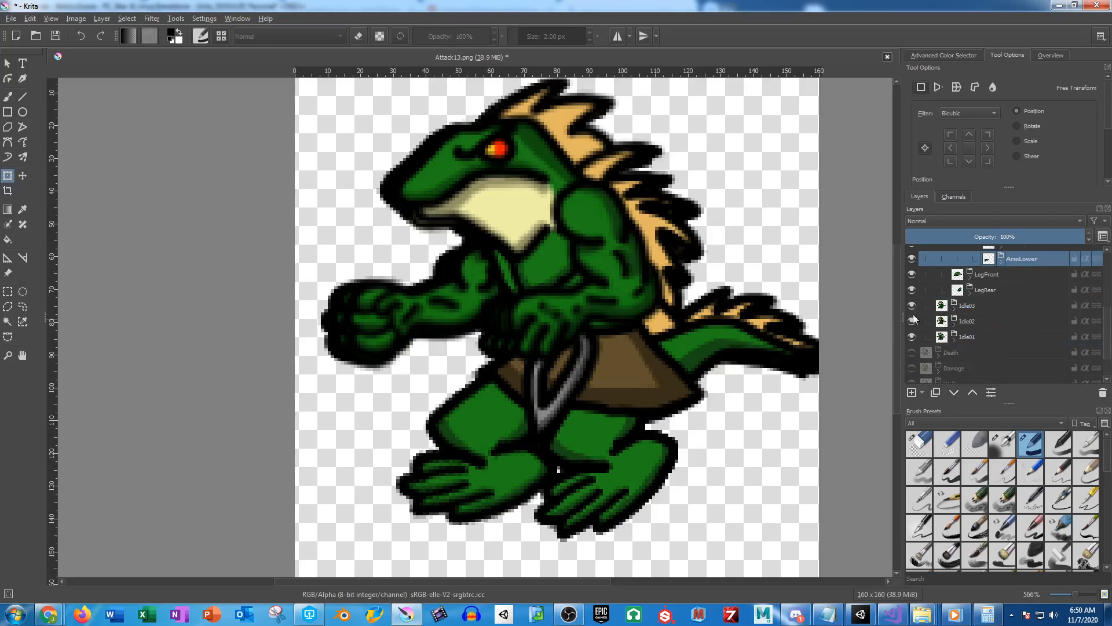
left_click(954, 311)
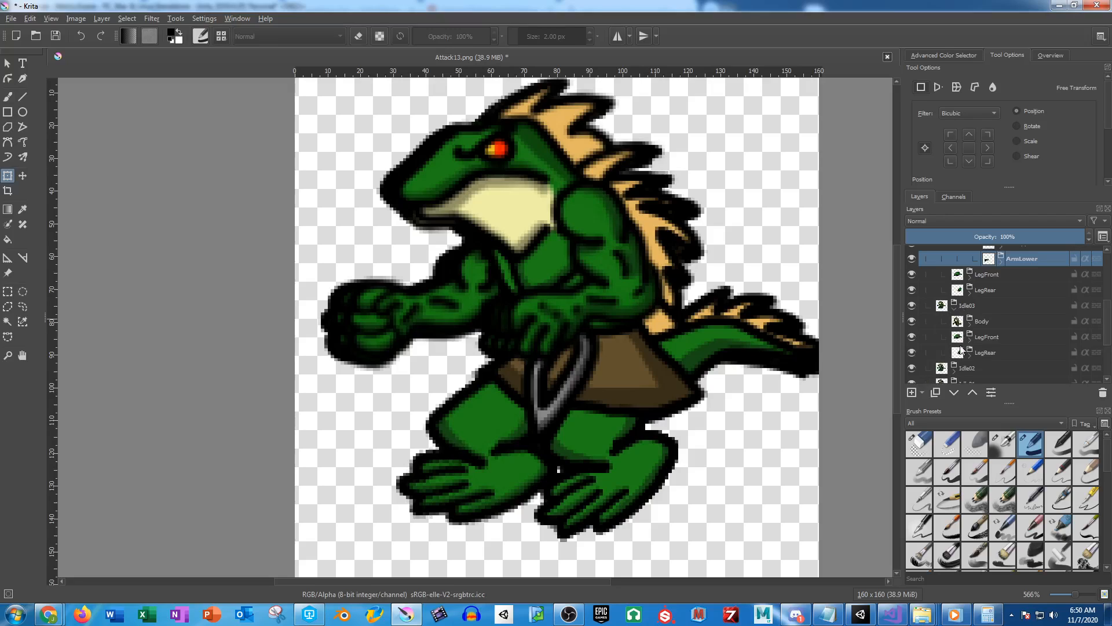
scroll(985, 320, "up", 3)
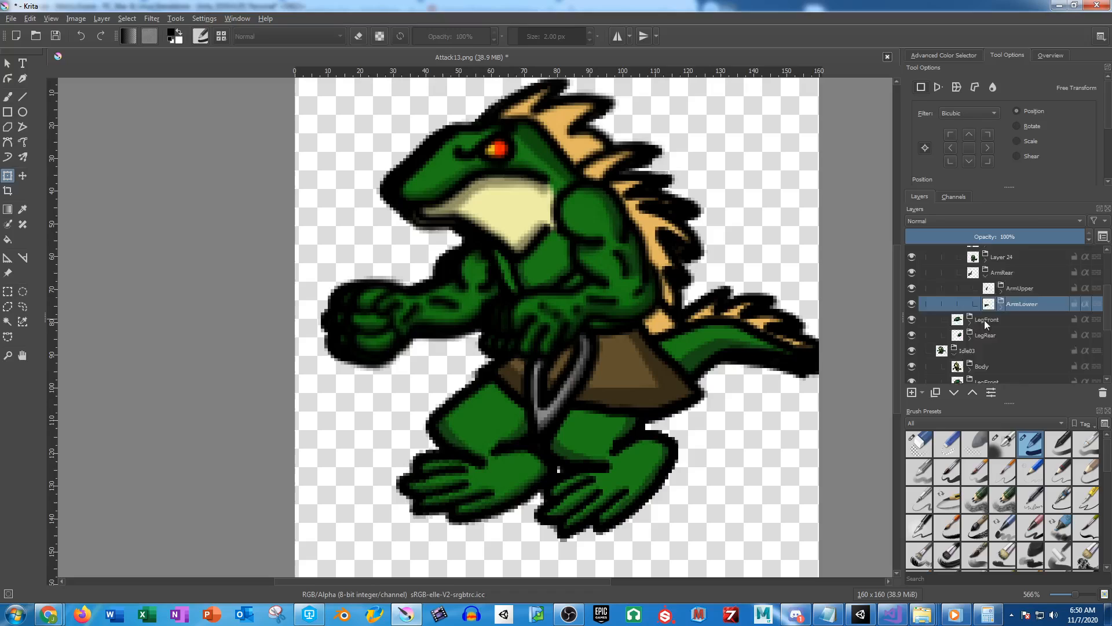
scroll(990, 319, "down", 4)
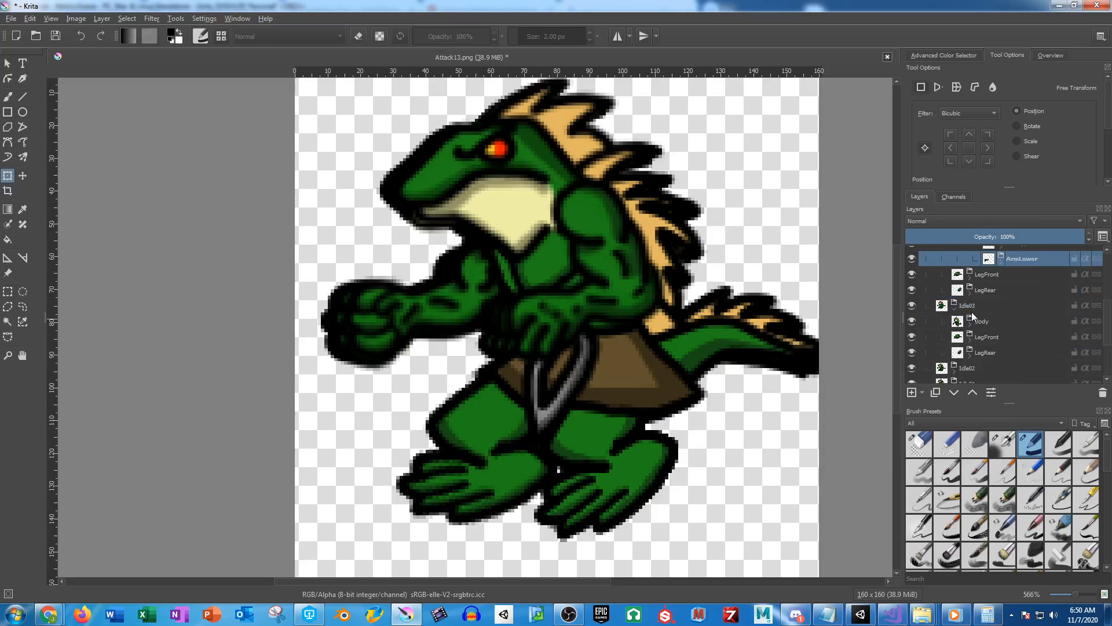
left_click(912, 323)
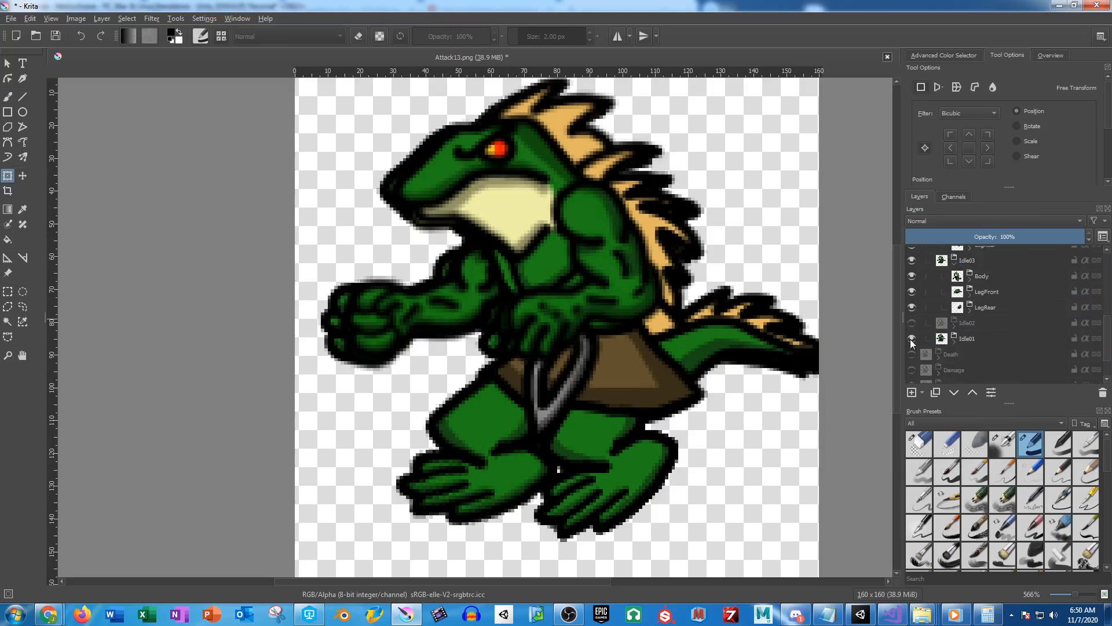
left_click(912, 339)
Toggle Idle04's visibility off and on to compare its pose with Idle03
scroll(923, 323, "up", 4)
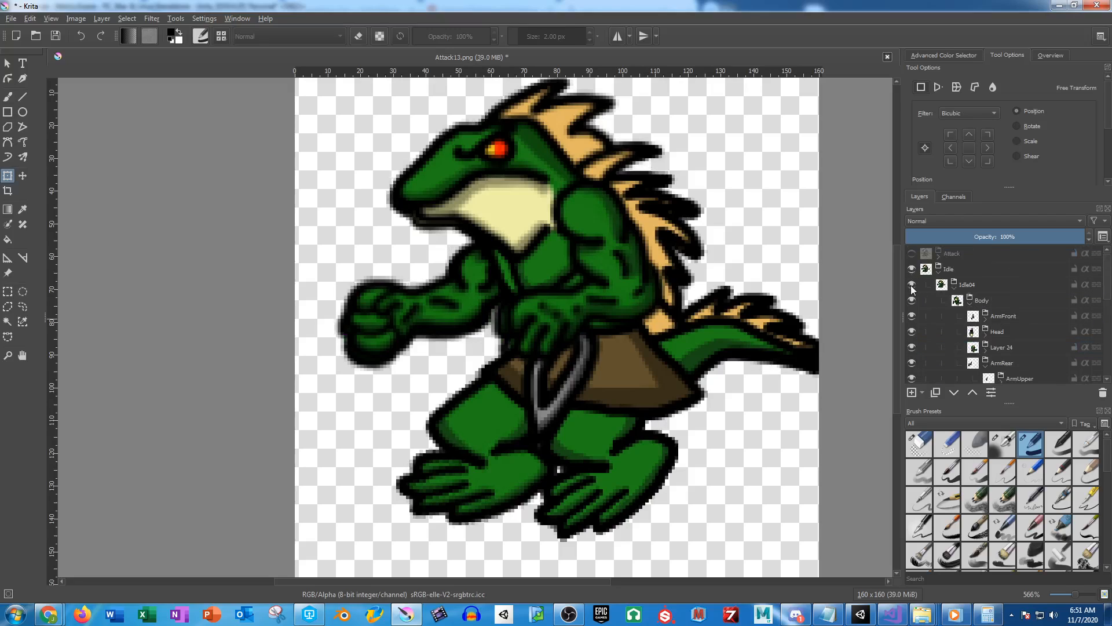
left_click(911, 286)
left_click(911, 285)
left_click(912, 285)
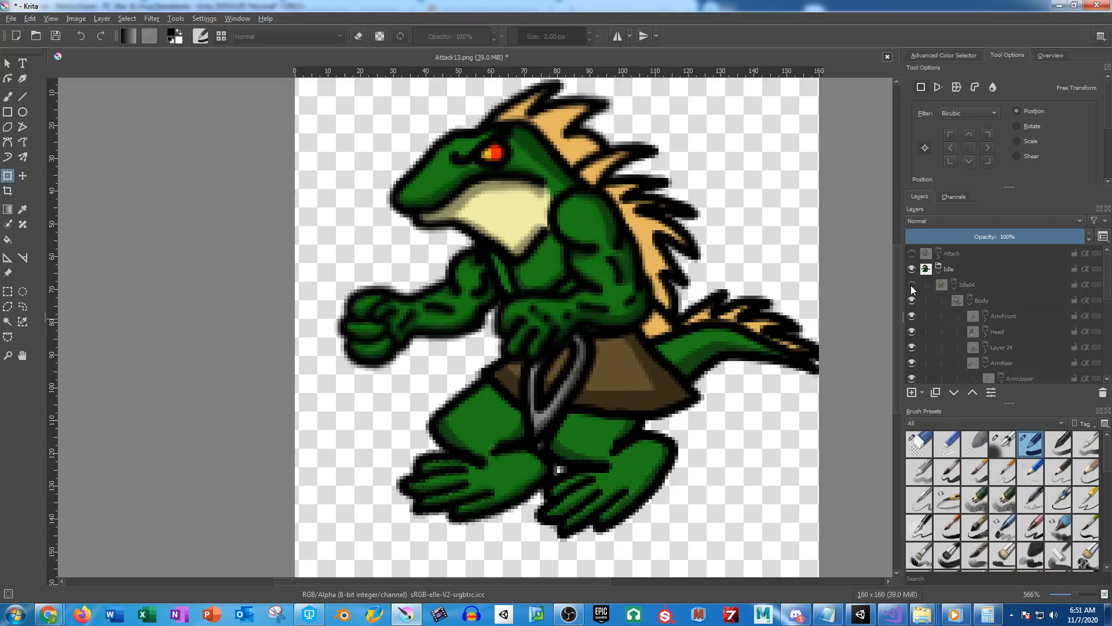
left_click(911, 285)
scroll(958, 315, "down", 2)
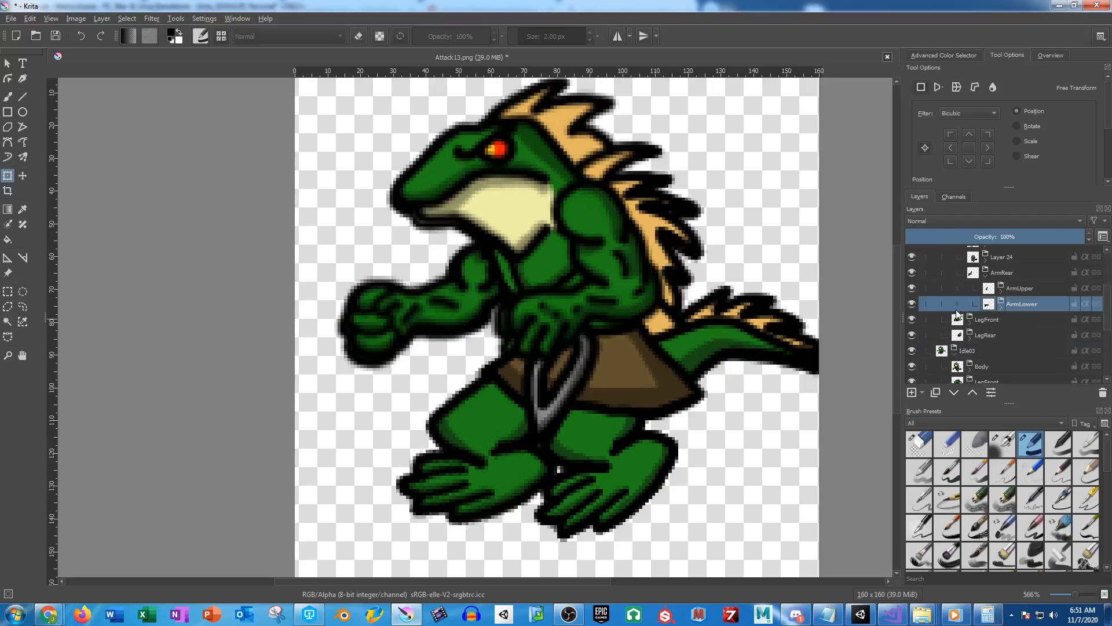
Try to stretch the torso in Layer 24 of the Idle03 Body group slightly wider with the Transform tool
scroll(957, 315, "down", 2)
left_click(970, 281)
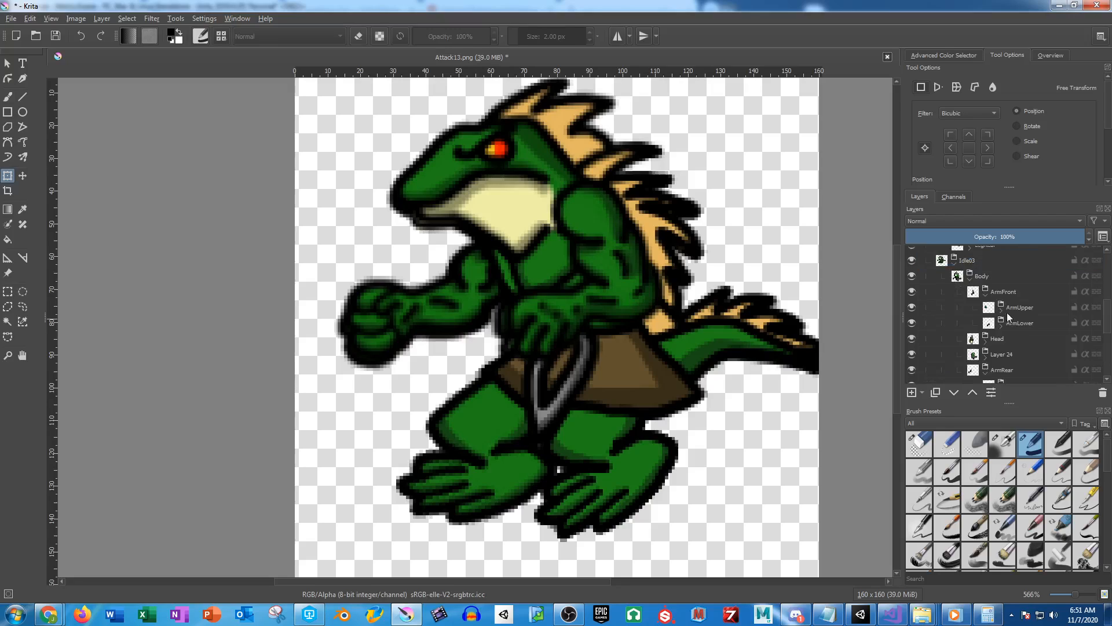
left_click(1002, 355)
left_click(573, 271)
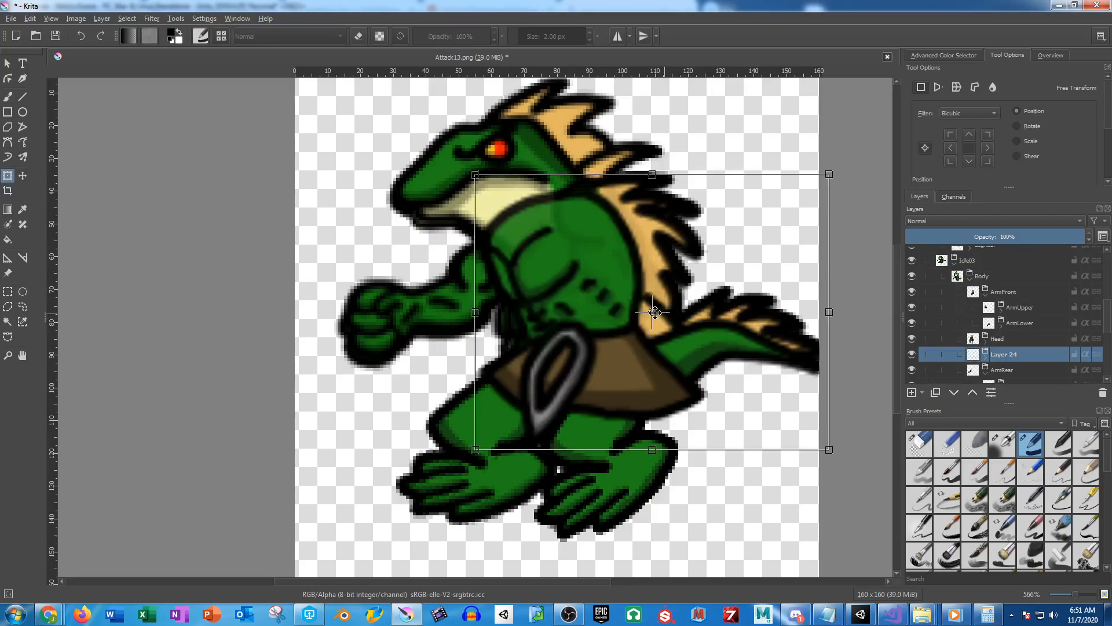
left_click_drag(723, 388, 713, 401)
left_click_drag(475, 312, 473, 313)
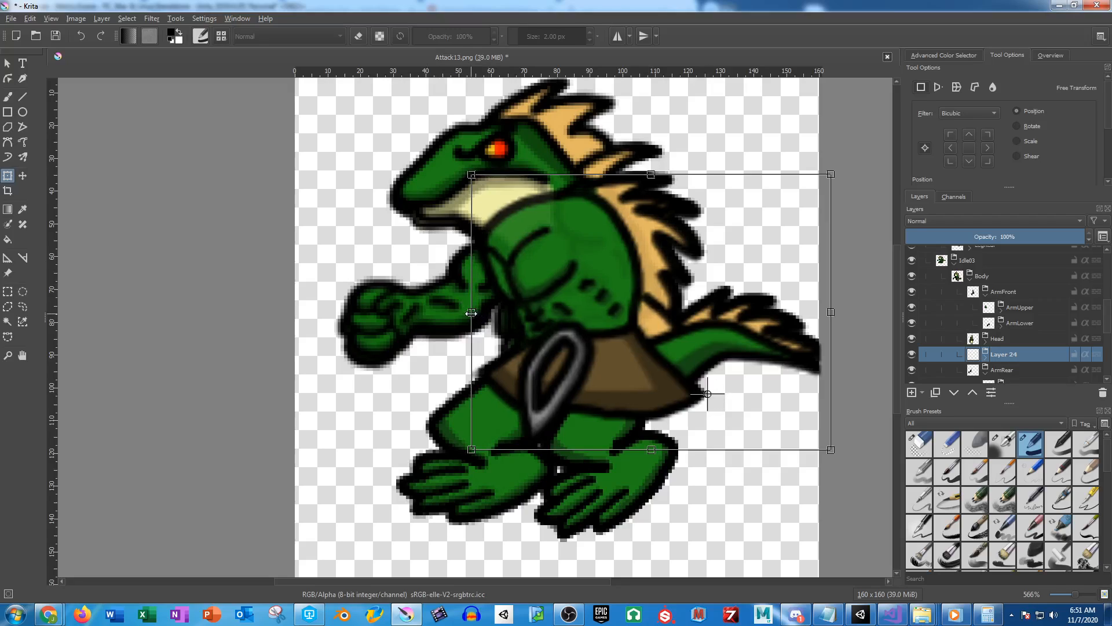
key("ctrl+z")
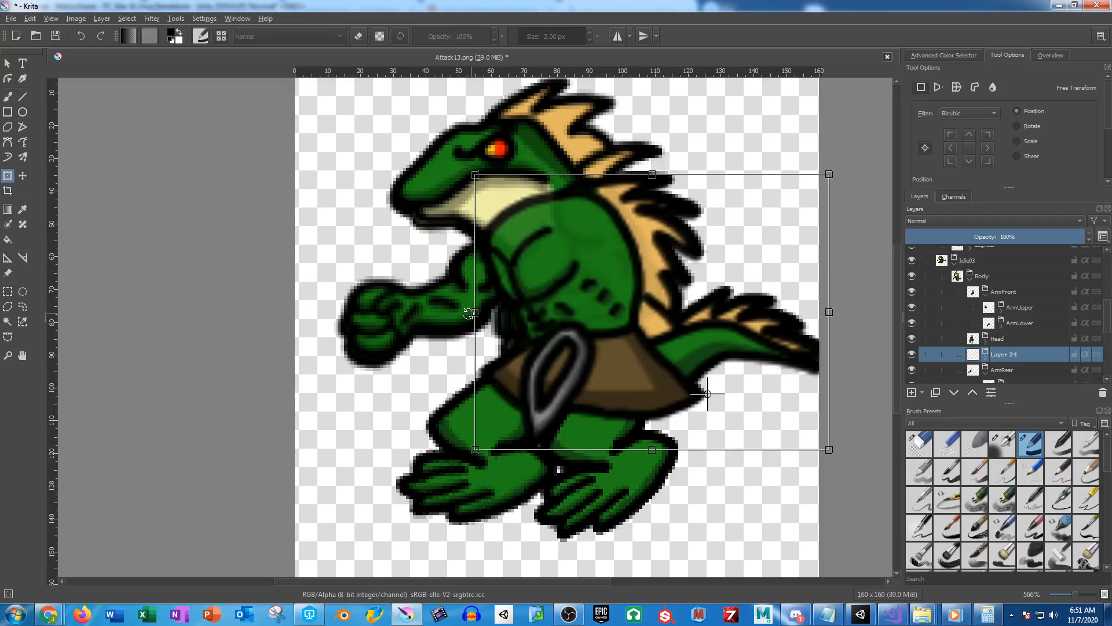
key("Return")
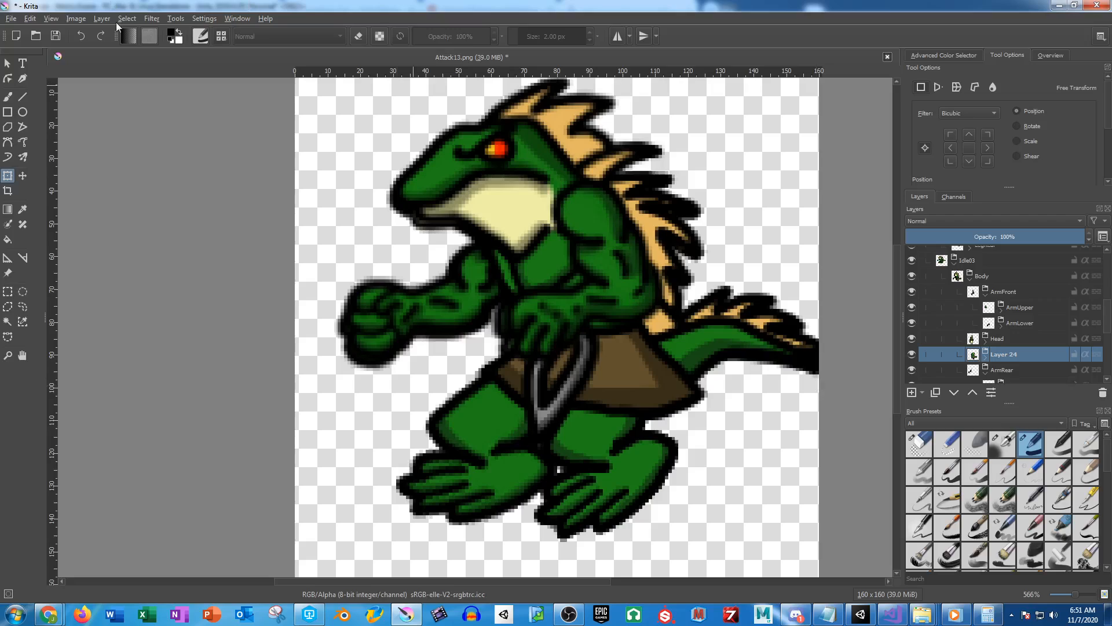
Resize the canvas to a width of 192 px, leaving the offset and anchor as they are
left_click(76, 18)
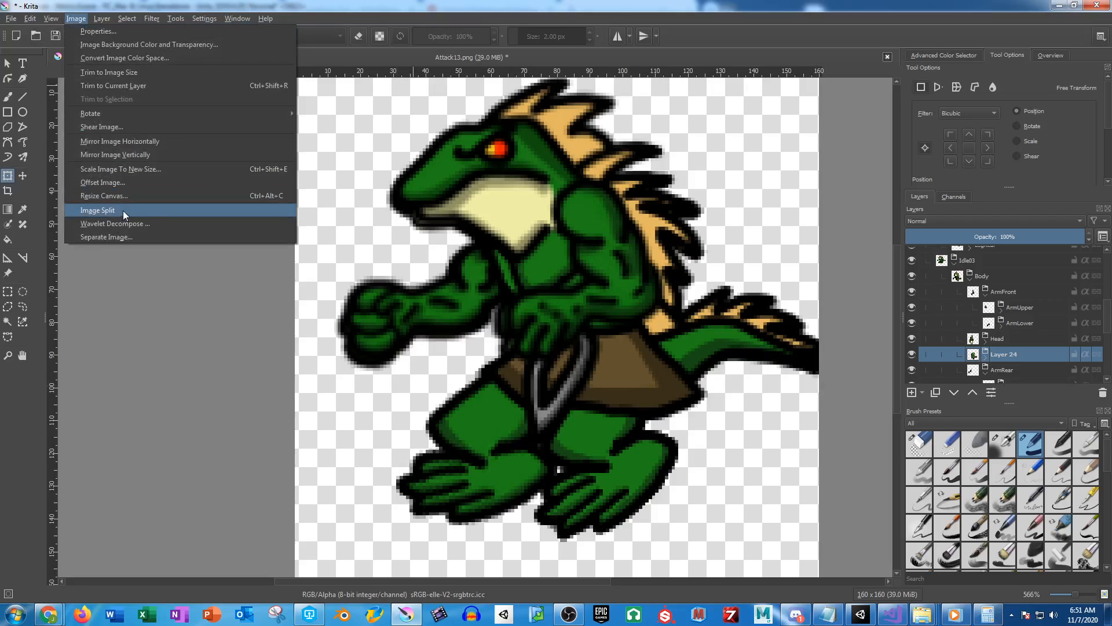
left_click(126, 195)
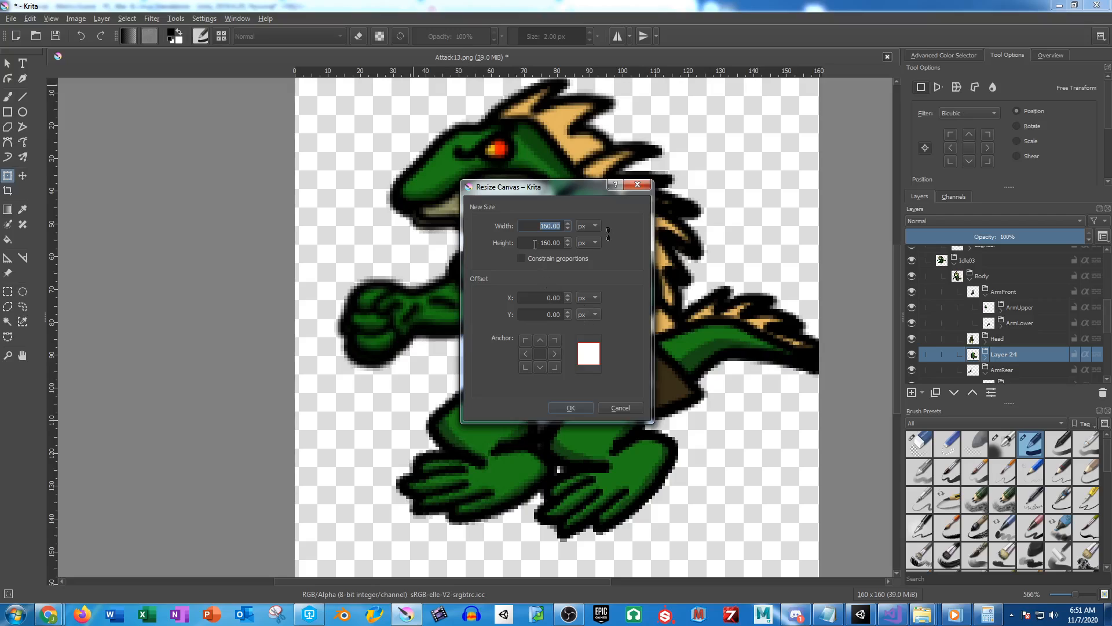
type("192")
key("Return")
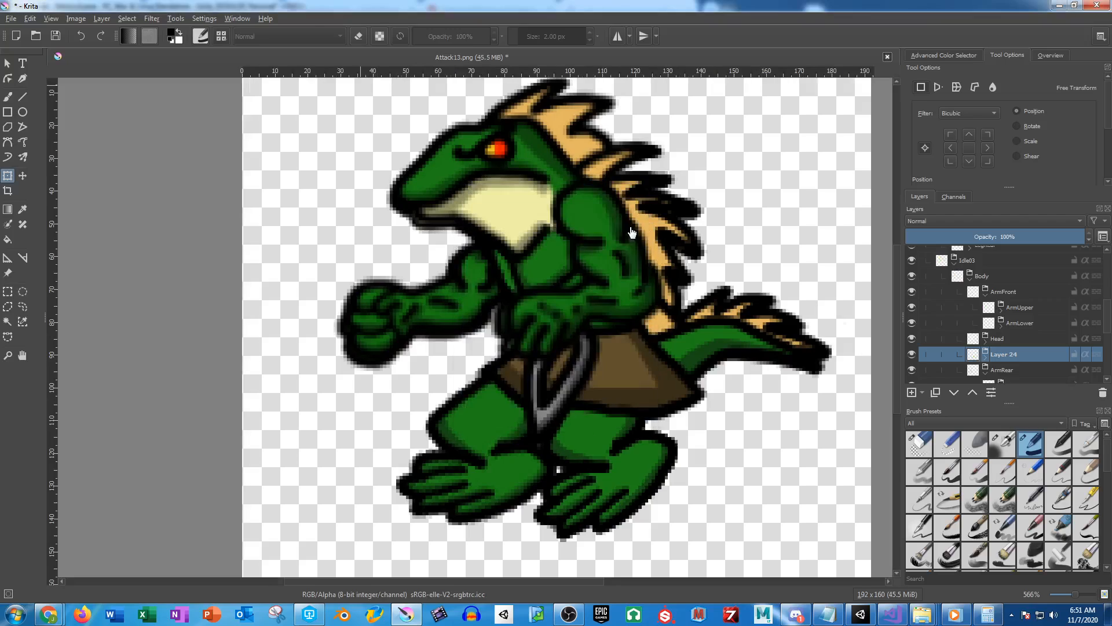
Stretch the torso in Layer 24 slightly wider, first in the Idle03 Body group and again in the Idle04 Body group
left_click(577, 299)
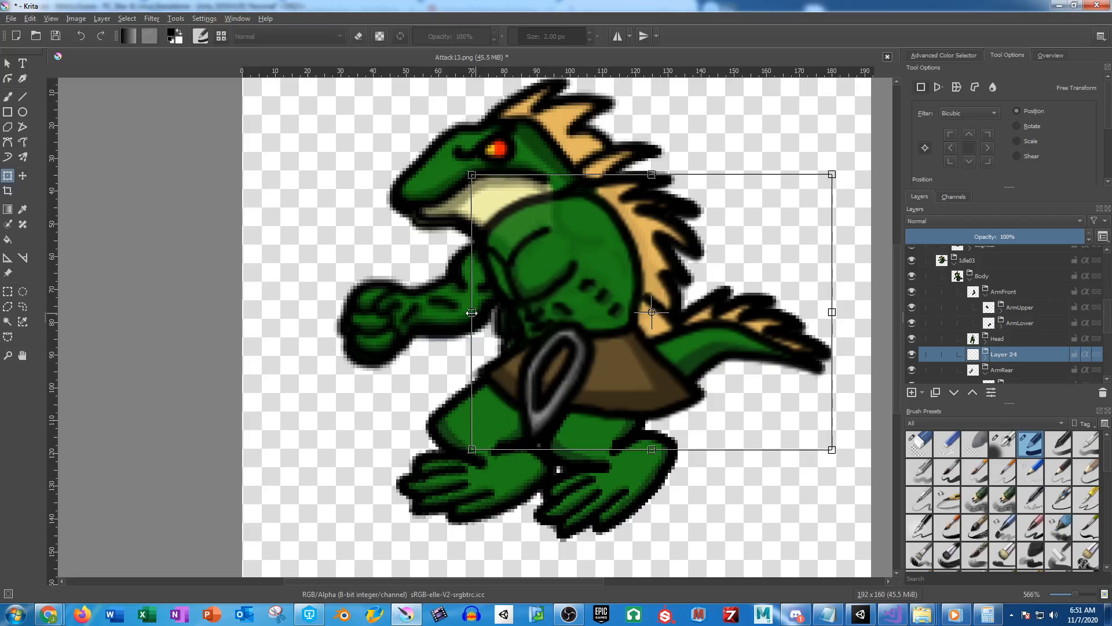
key("Return")
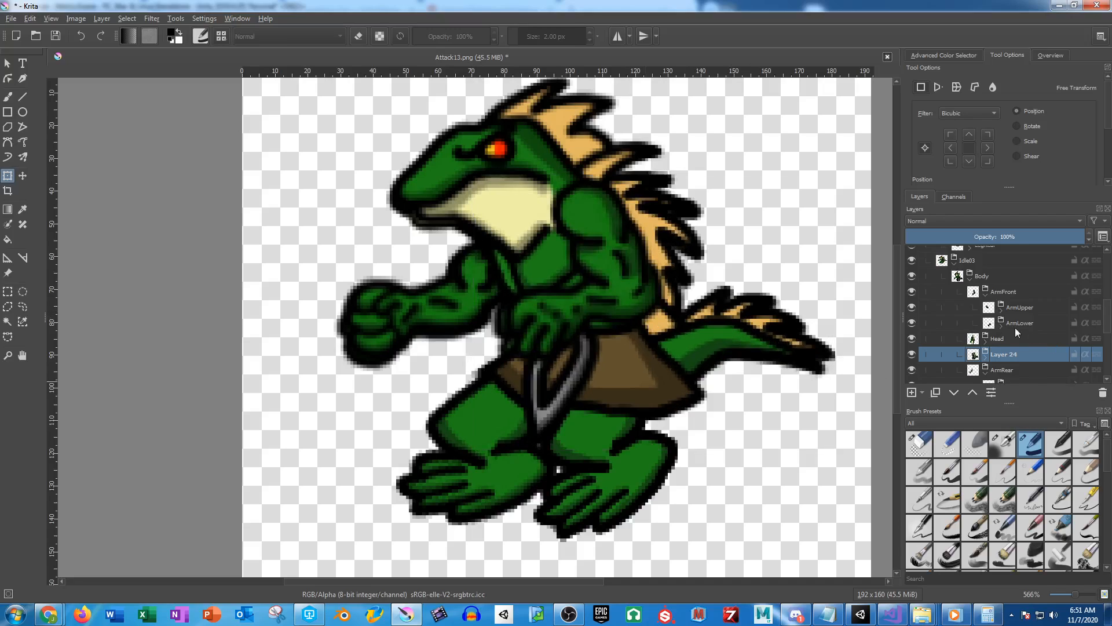
scroll(1017, 320, "up", 3)
left_click(1003, 302)
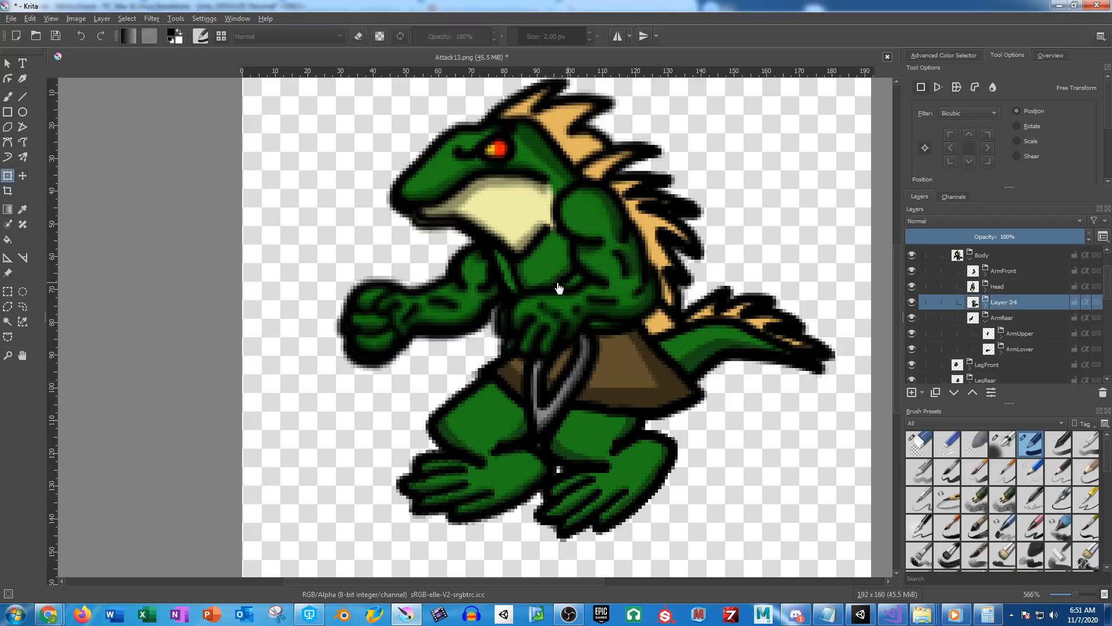
left_click_drag(698, 408, 704, 397)
left_click_drag(480, 310, 467, 309)
key("Return")
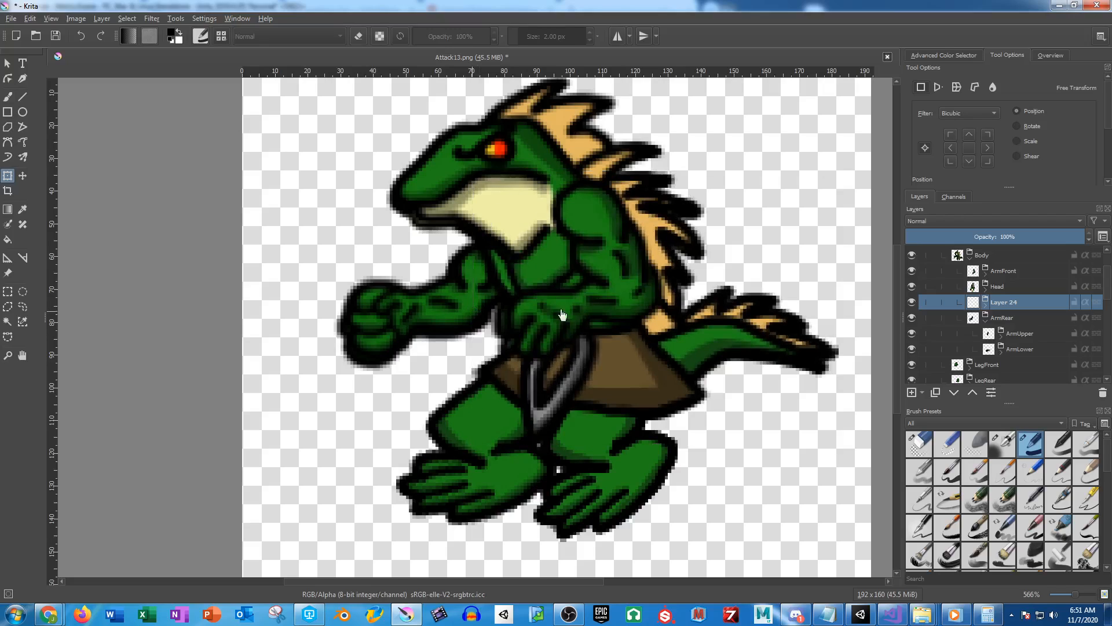
Compare the Idle04 pose with the Idle03 pose beneath it by repeatedly hiding and showing the Idle04 group
left_click(968, 259)
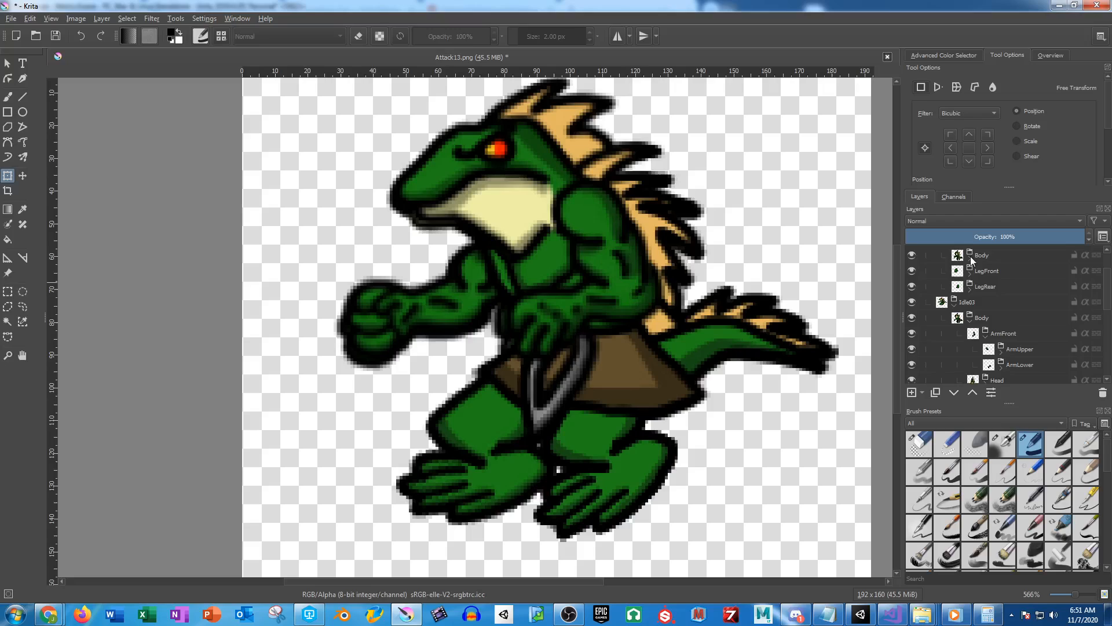
scroll(970, 267, "up", 1)
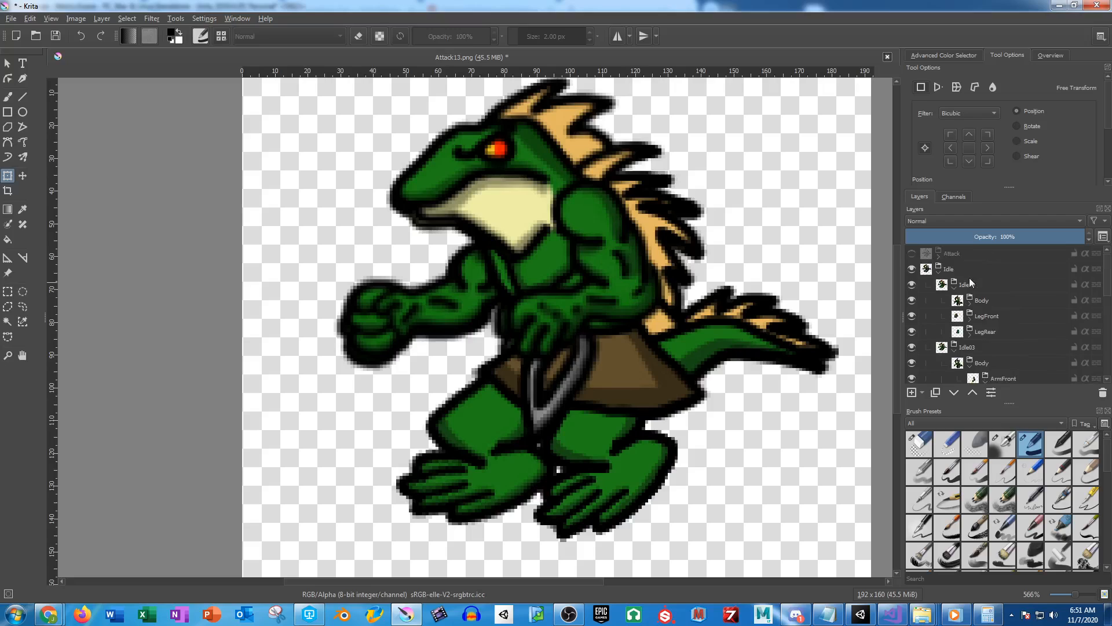
left_click(911, 285)
left_click(912, 285)
left_click(911, 285)
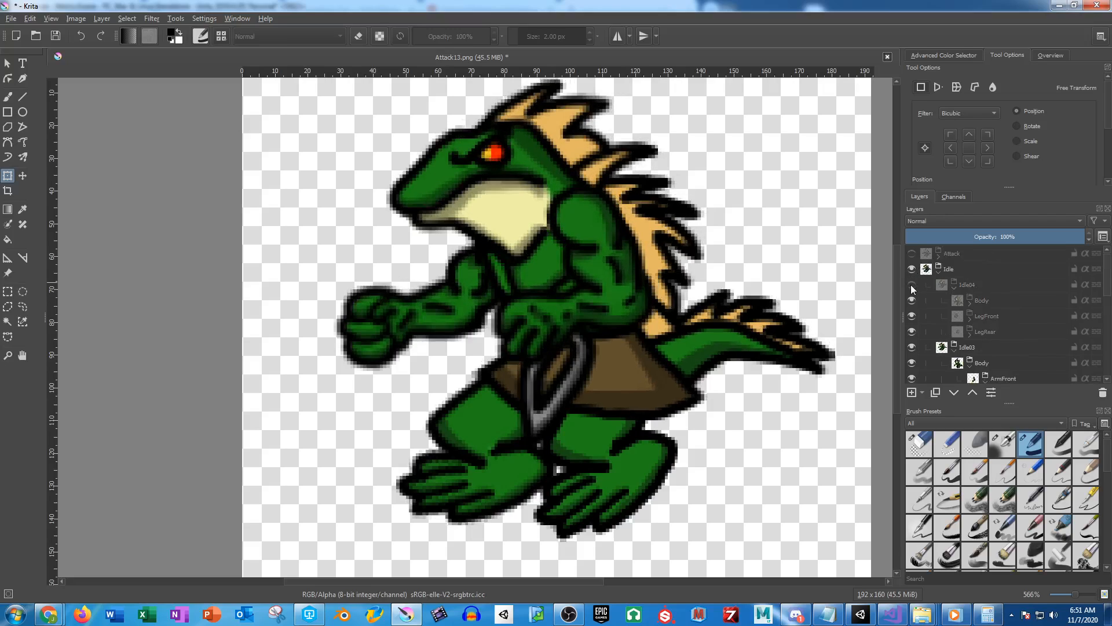
left_click(911, 285)
left_click(911, 285)
left_click(912, 284)
left_click(911, 285)
left_click(911, 285)
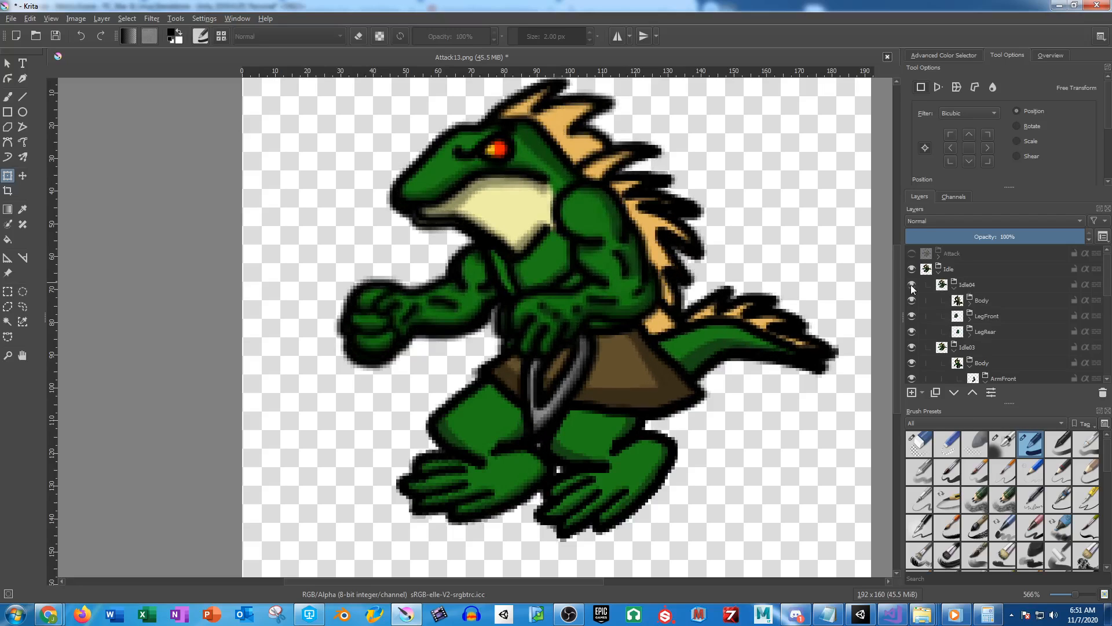
left_click(912, 285)
left_click(911, 285)
Rotate the ArmRear group in Idle04's Body slightly counterclockwise about the shoulder
scroll(1002, 300, "down", 2)
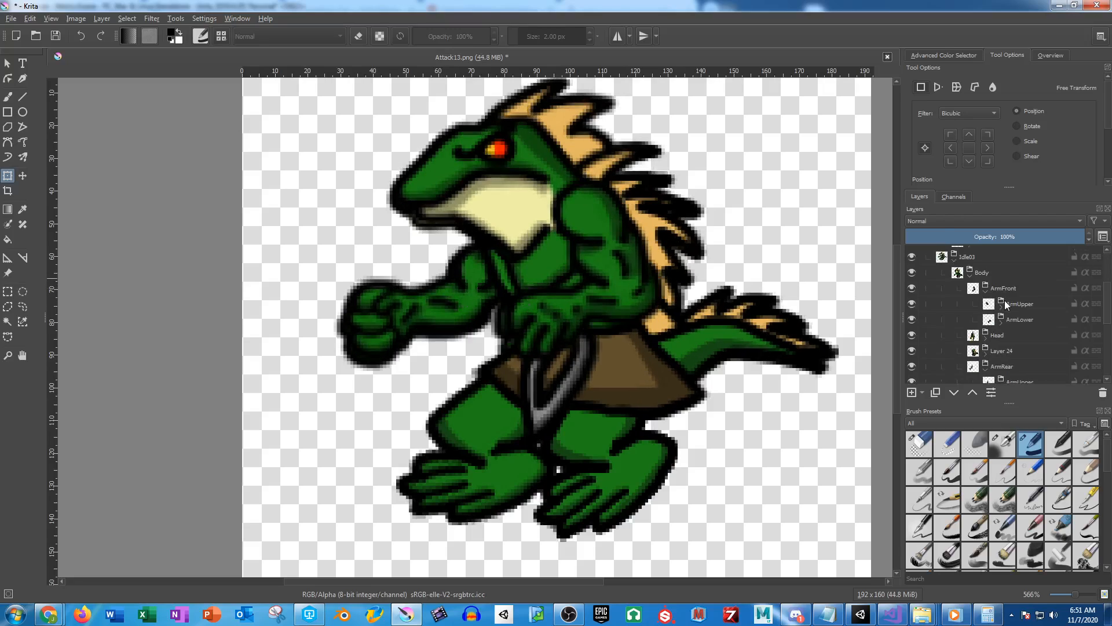
scroll(1004, 299, "up", 2)
scroll(985, 313, "down", 1)
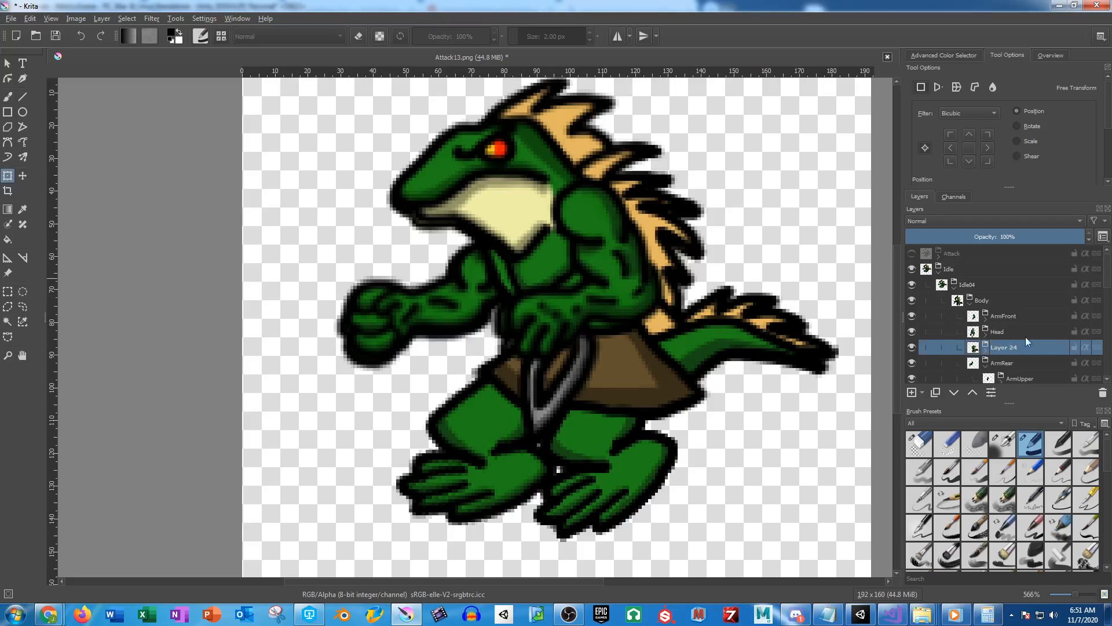
scroll(1025, 336, "down", 1)
left_click(1009, 320)
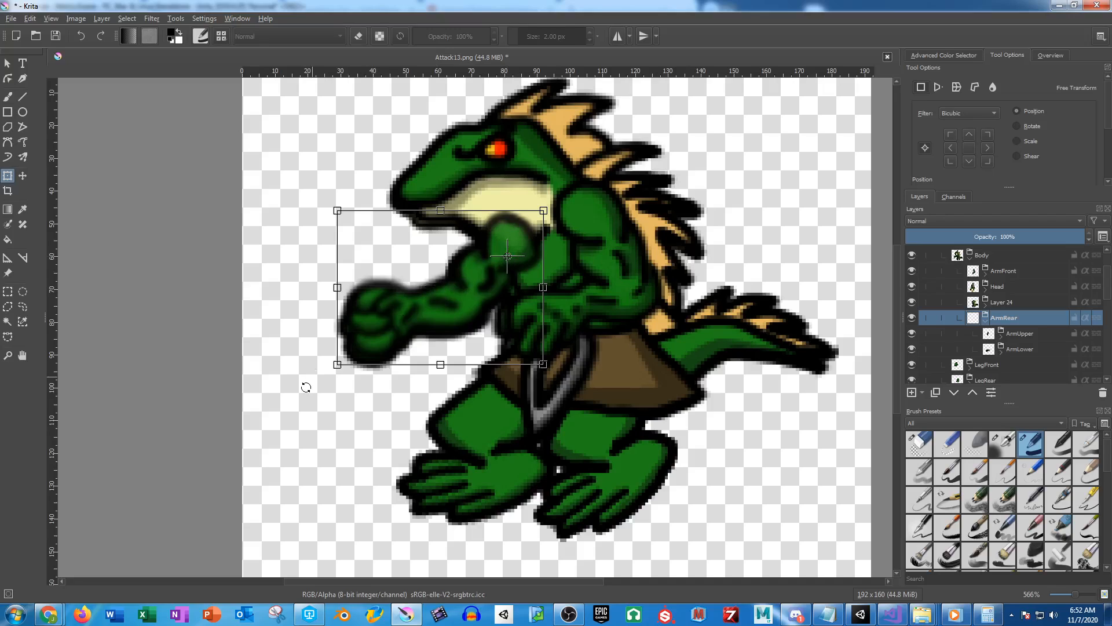
left_click_drag(306, 387, 312, 389)
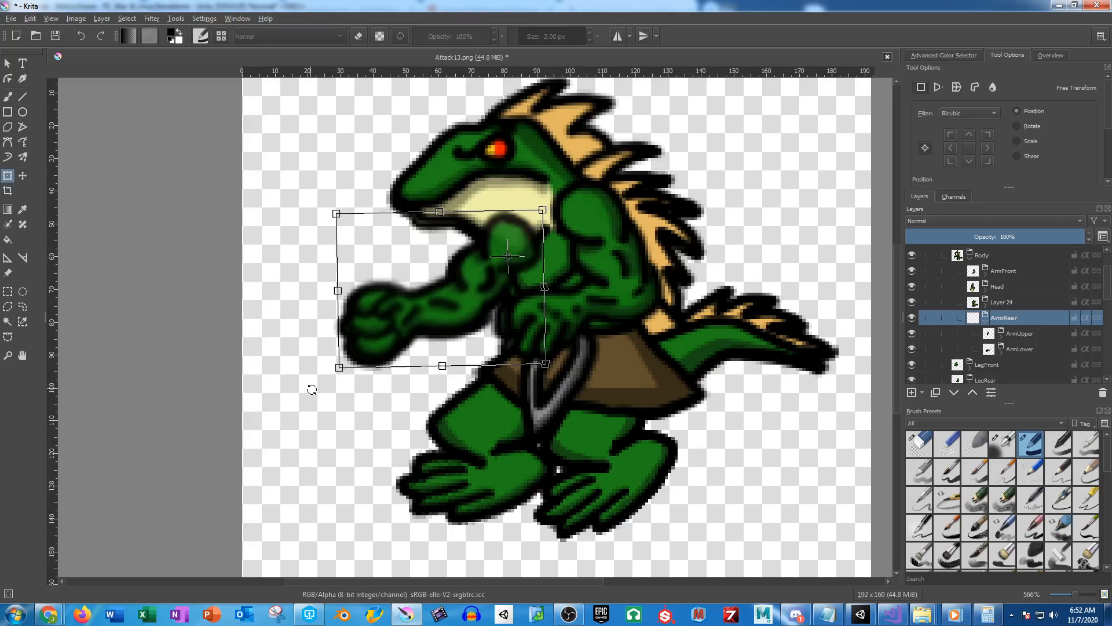
Rotate ArmLower inside Idle04's ArmRear group slightly counterclockwise about the elbow
left_click(1028, 350)
left_click_drag(428, 313, 493, 287)
left_click_drag(309, 395, 311, 399)
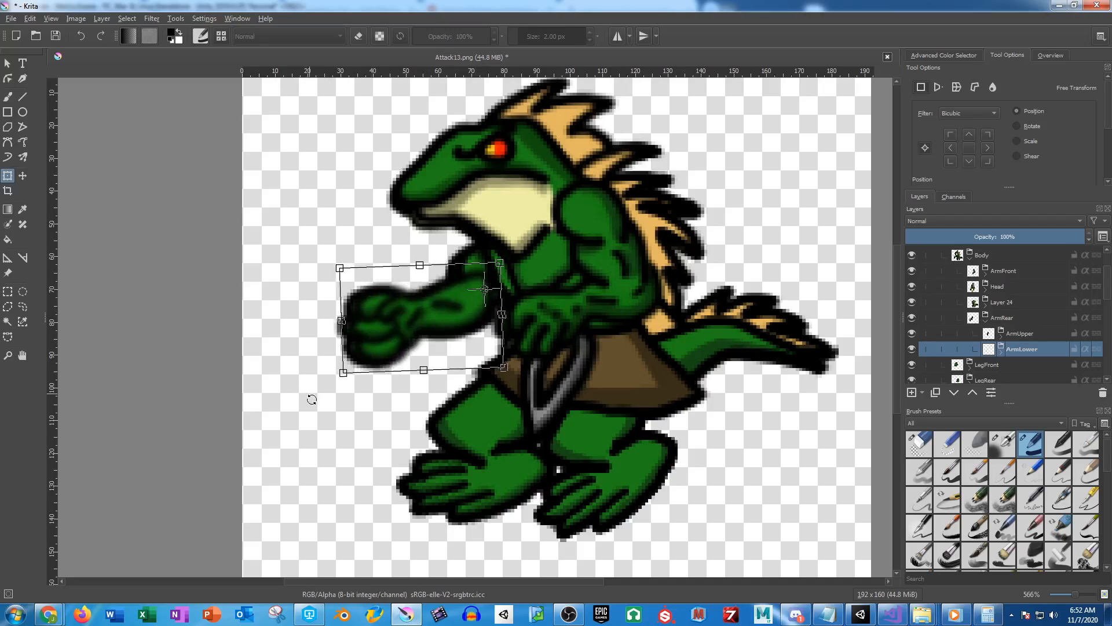
Select Idle04's ArmFront group and compare the Body pose with the frame beneath by toggling the Body group's visibility
left_click(1003, 270)
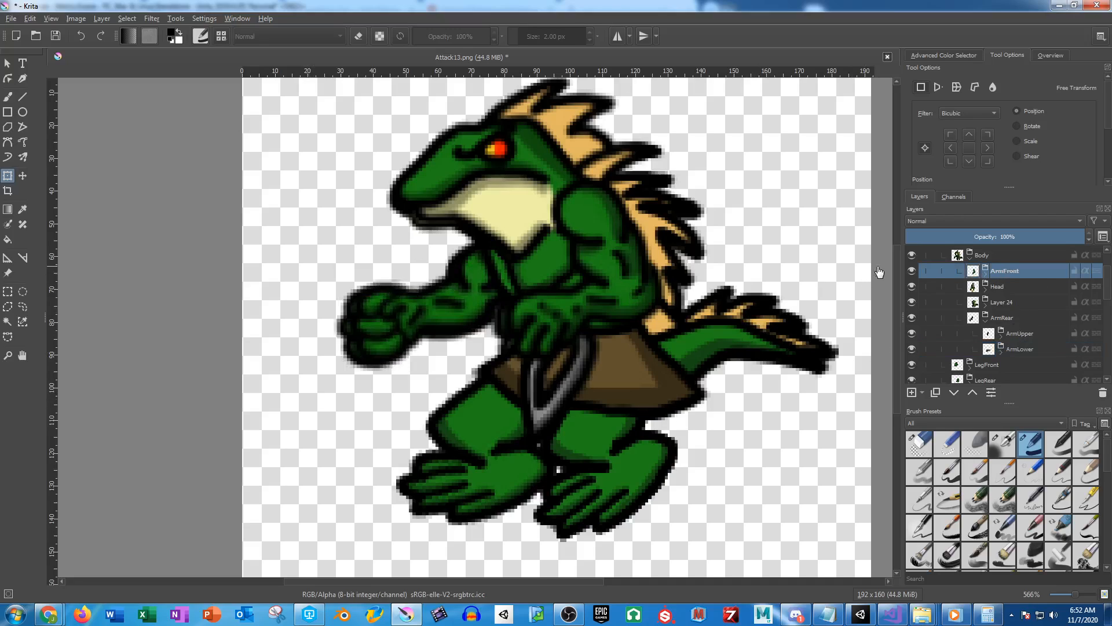
left_click(912, 256)
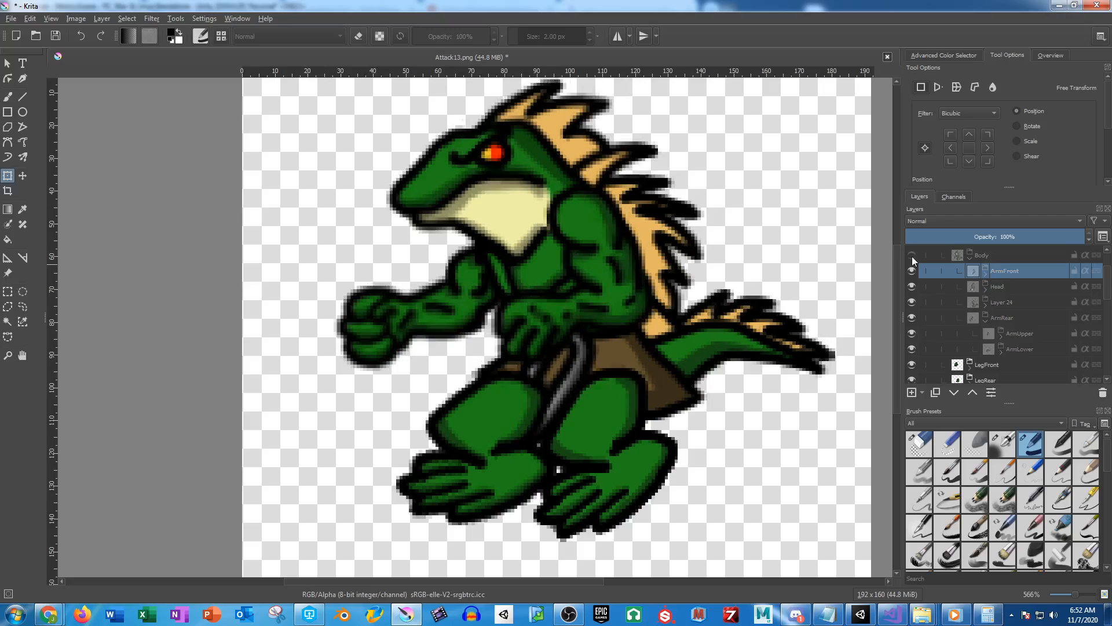
left_click(912, 256)
left_click(912, 257)
left_click(912, 256)
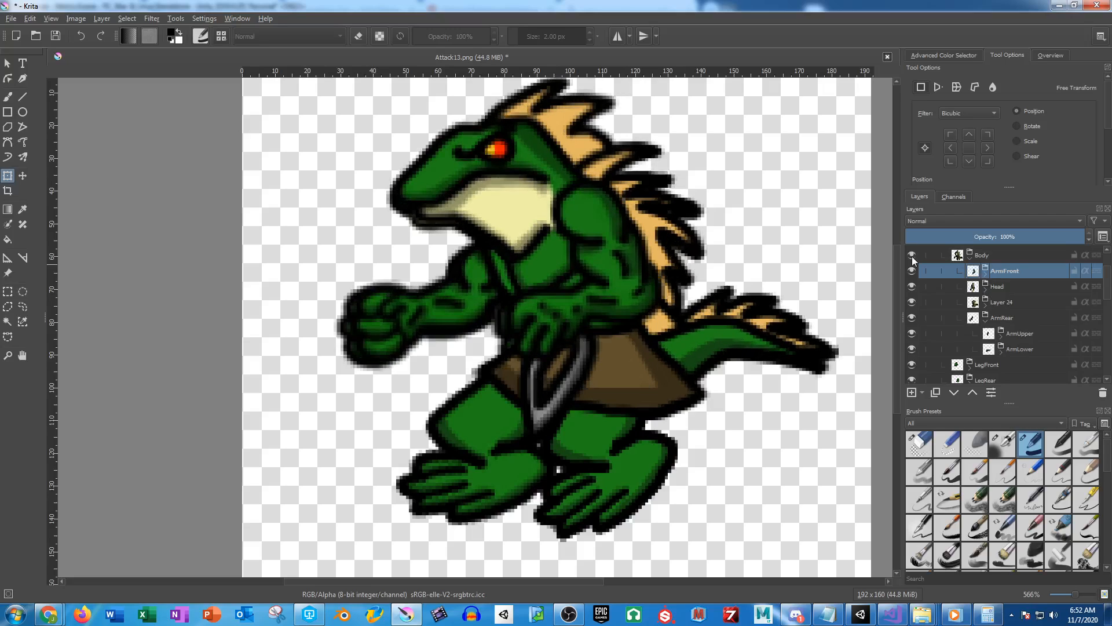
left_click(912, 256)
left_click(912, 256)
left_click(912, 256)
left_click(912, 256)
Rotate Idle04's ArmFront group slightly counterclockwise with the pivot placed on the shoulder
left_click(622, 236)
left_click_drag(587, 266, 593, 220)
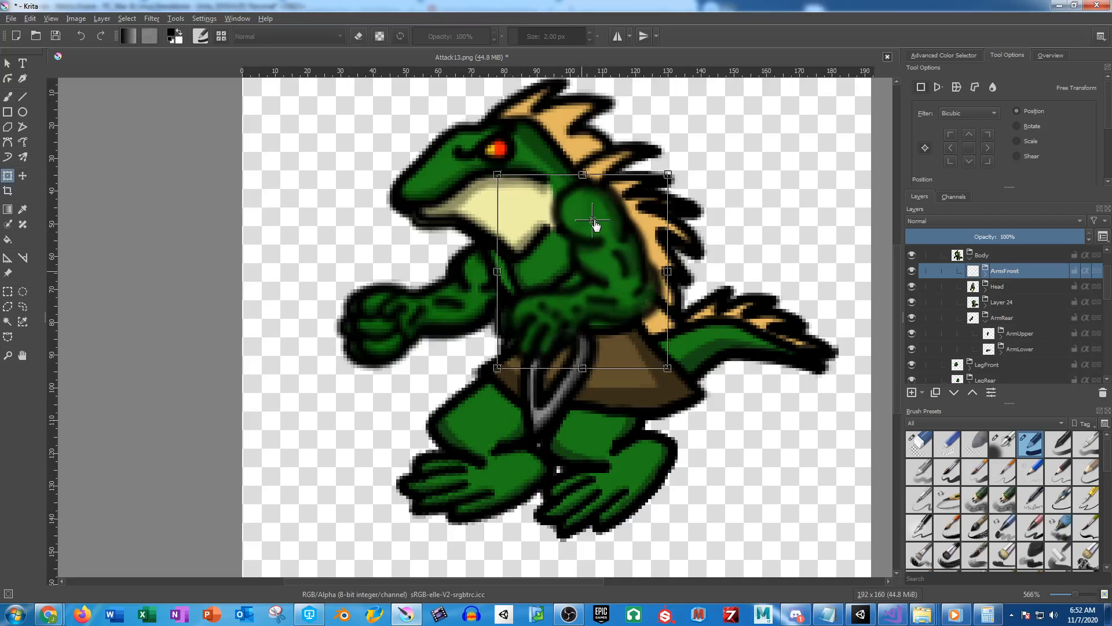
left_click_drag(494, 420, 499, 421)
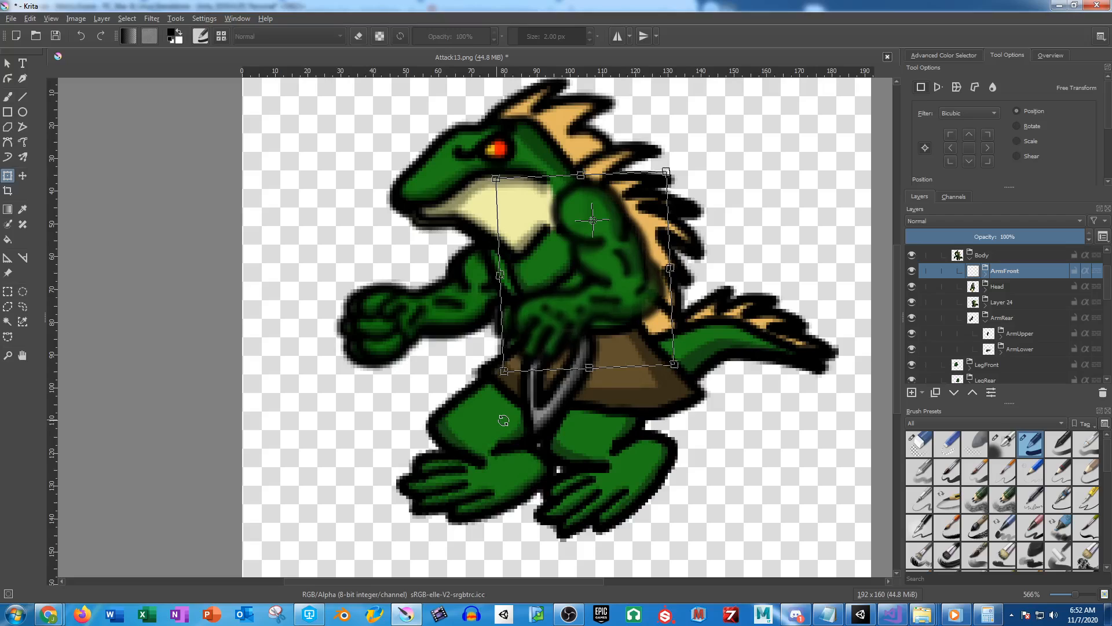
key("Return")
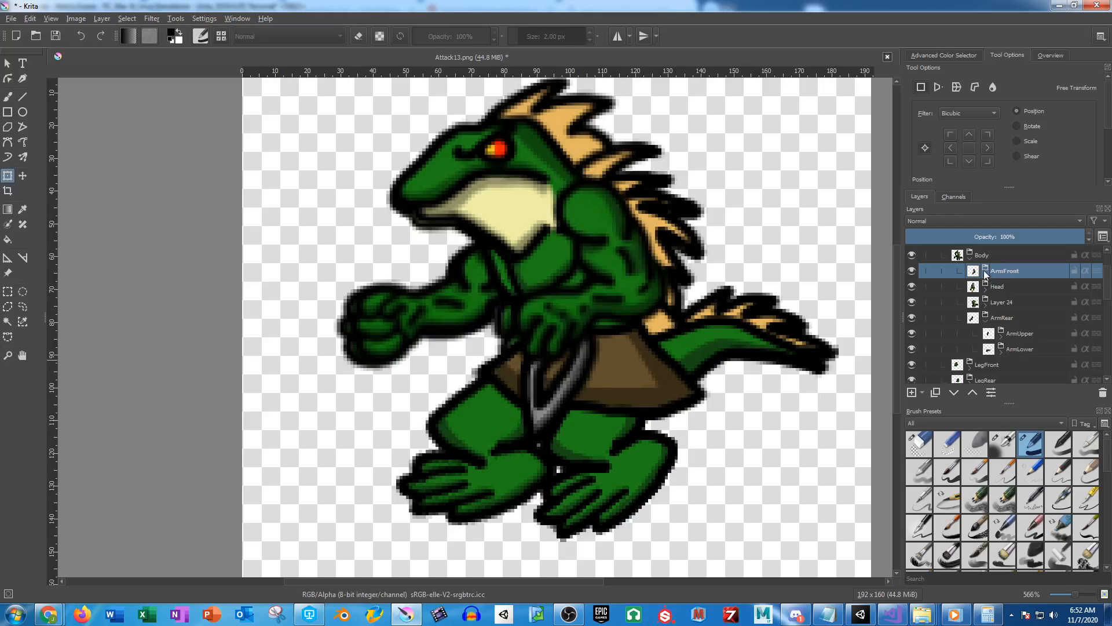
Rotate ArmLower inside Idle04's ArmFront group slightly counterclockwise with the pivot placed on the elbow
left_click(987, 274)
left_click(1020, 304)
left_click(574, 312)
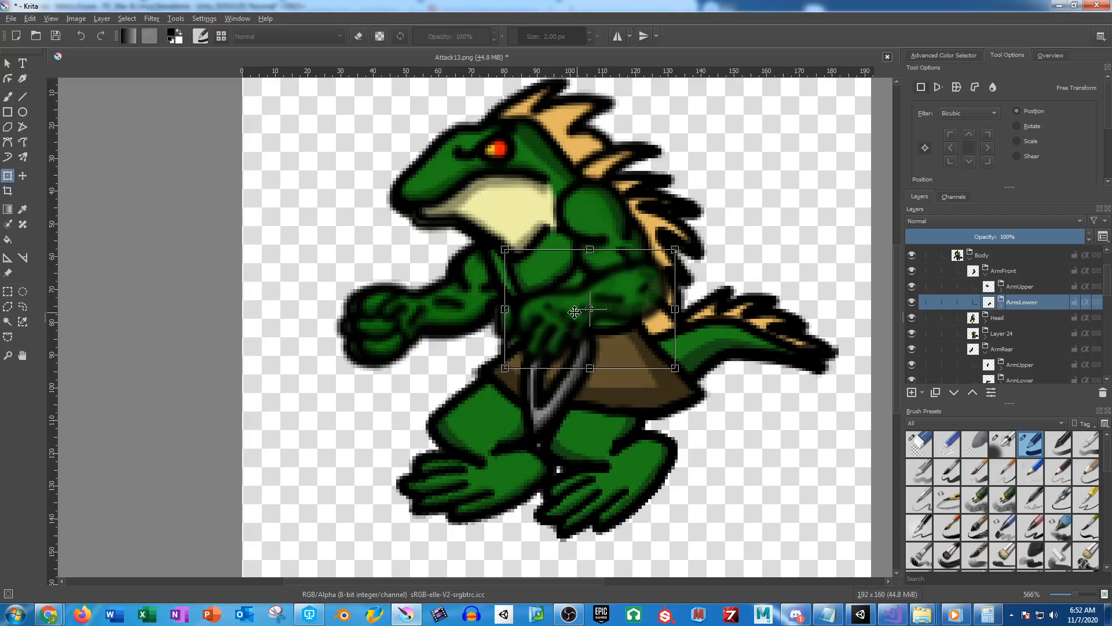
left_click_drag(590, 309, 649, 279)
left_click_drag(476, 386, 484, 390)
key("Return")
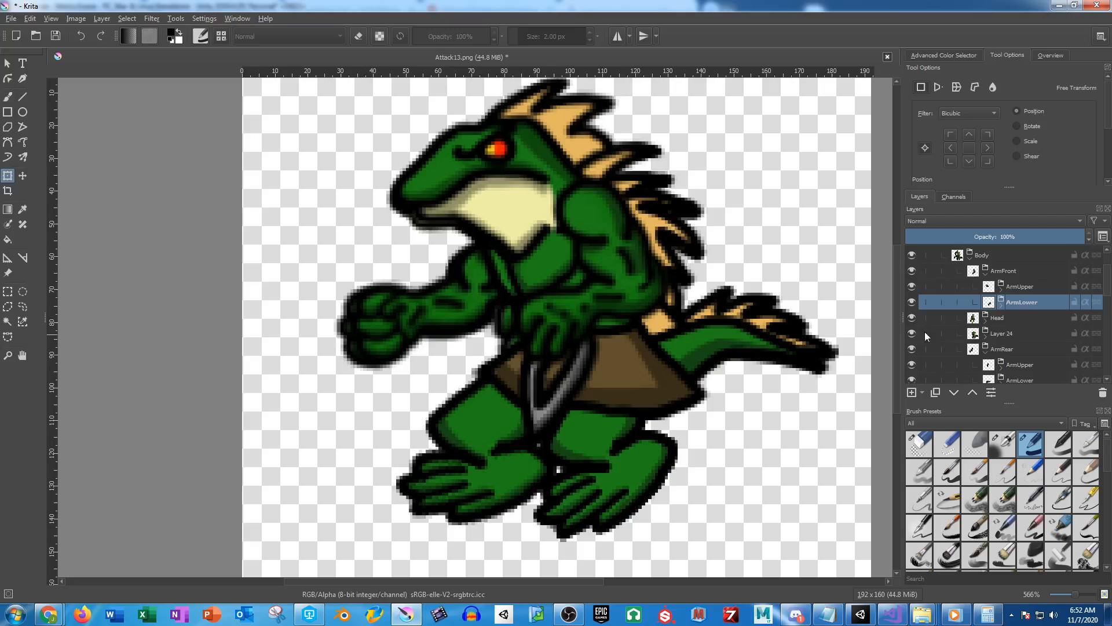
Rotate Idle04's Head group slightly clockwise with the pivot placed at the base of the neck
left_click(1002, 318)
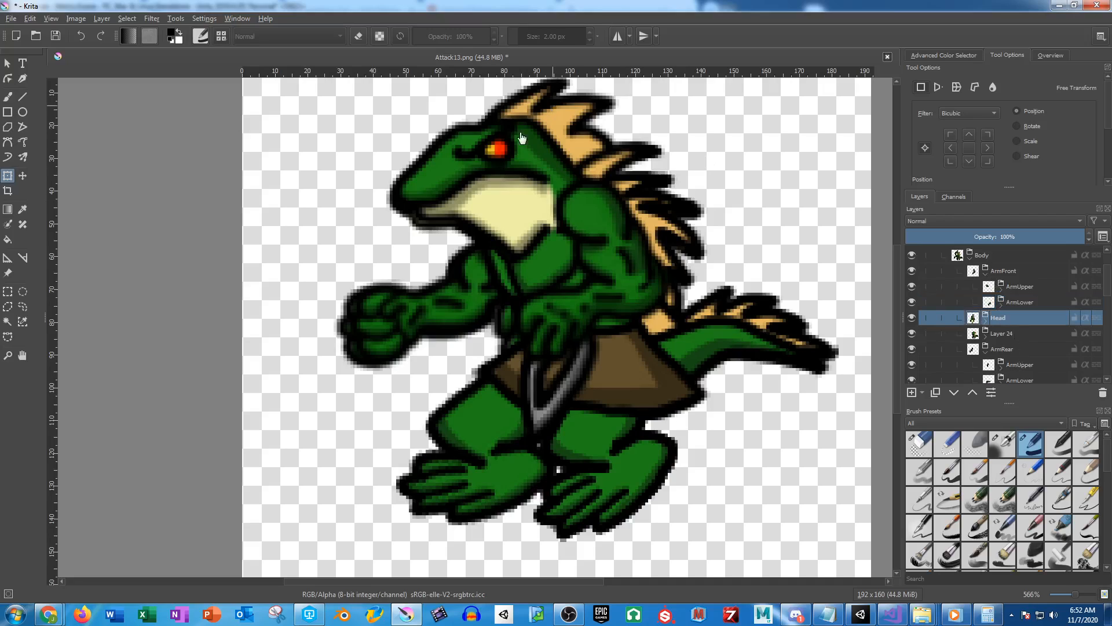
left_click(522, 138)
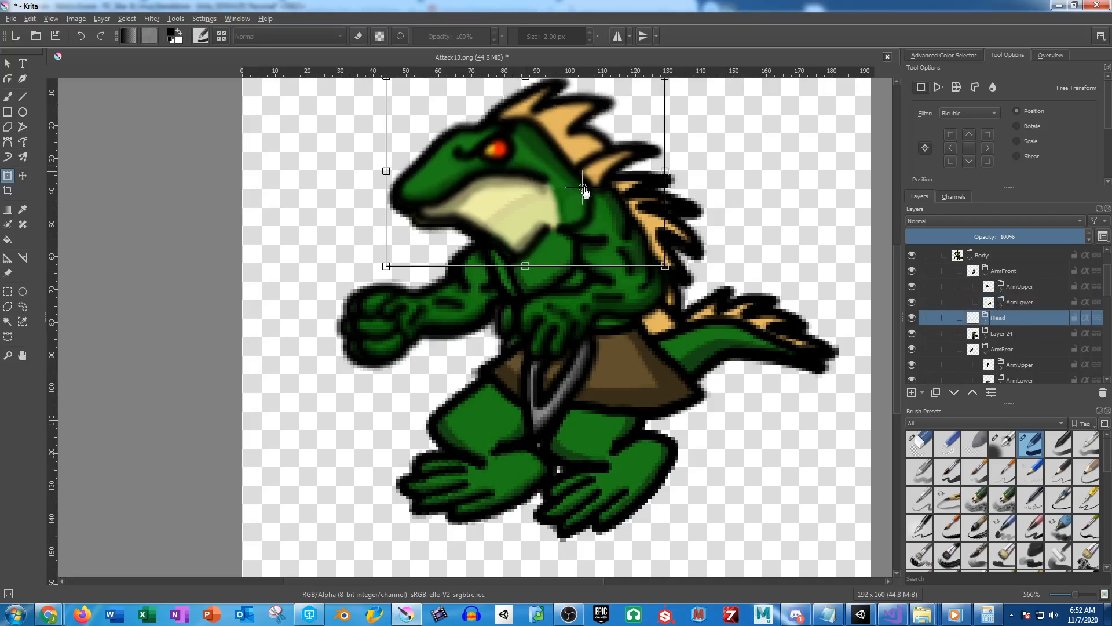
left_click_drag(300, 266, 305, 256)
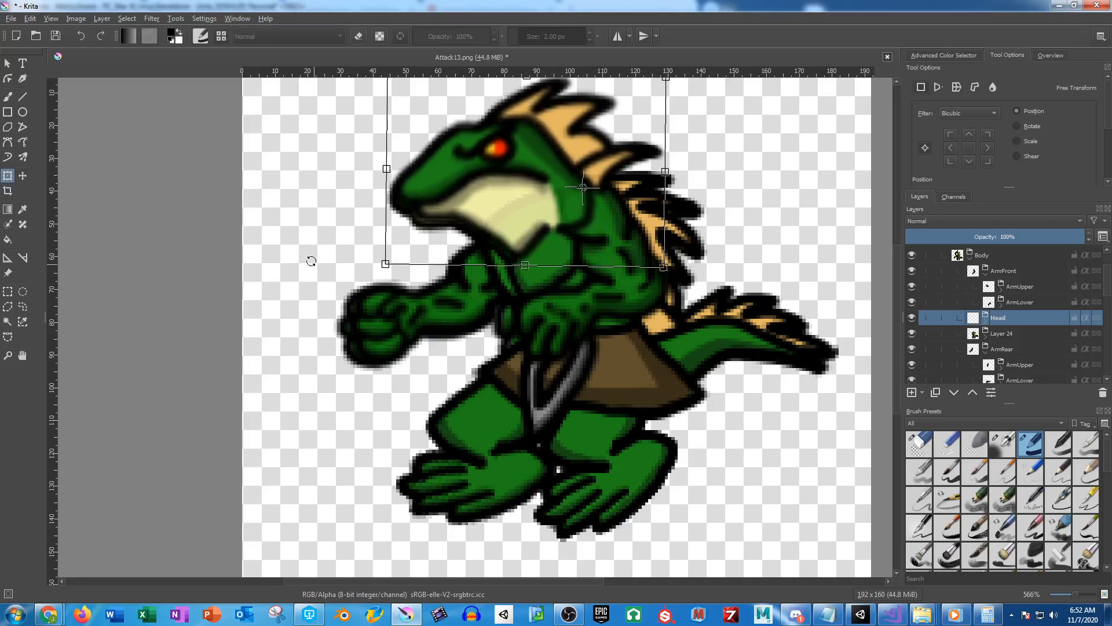
key("Return")
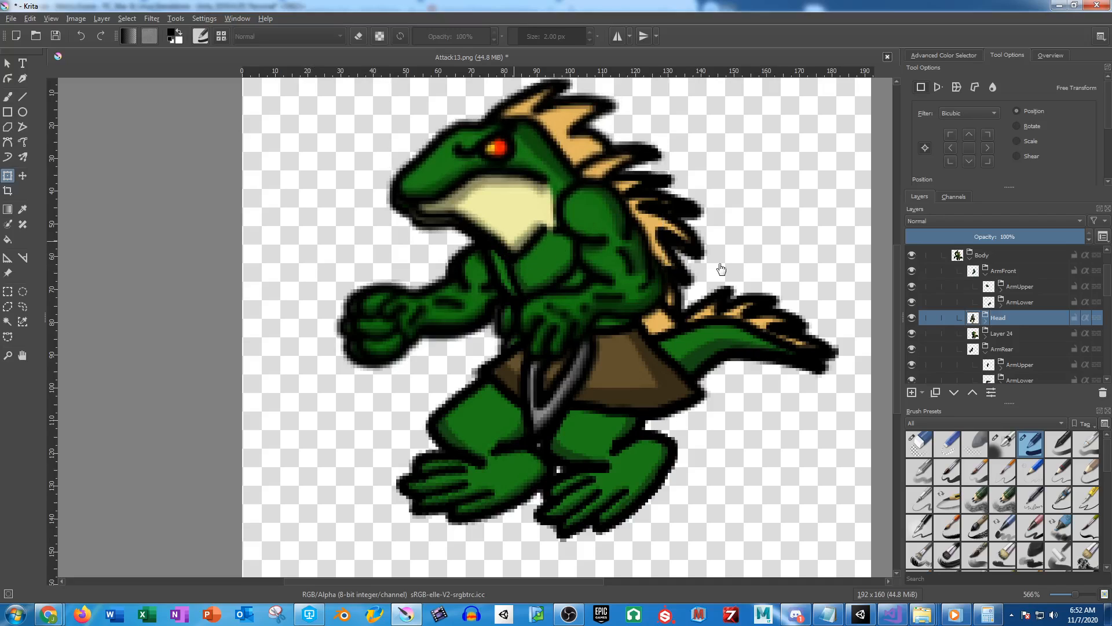
scroll(968, 289, "up", 1)
left_click(955, 290)
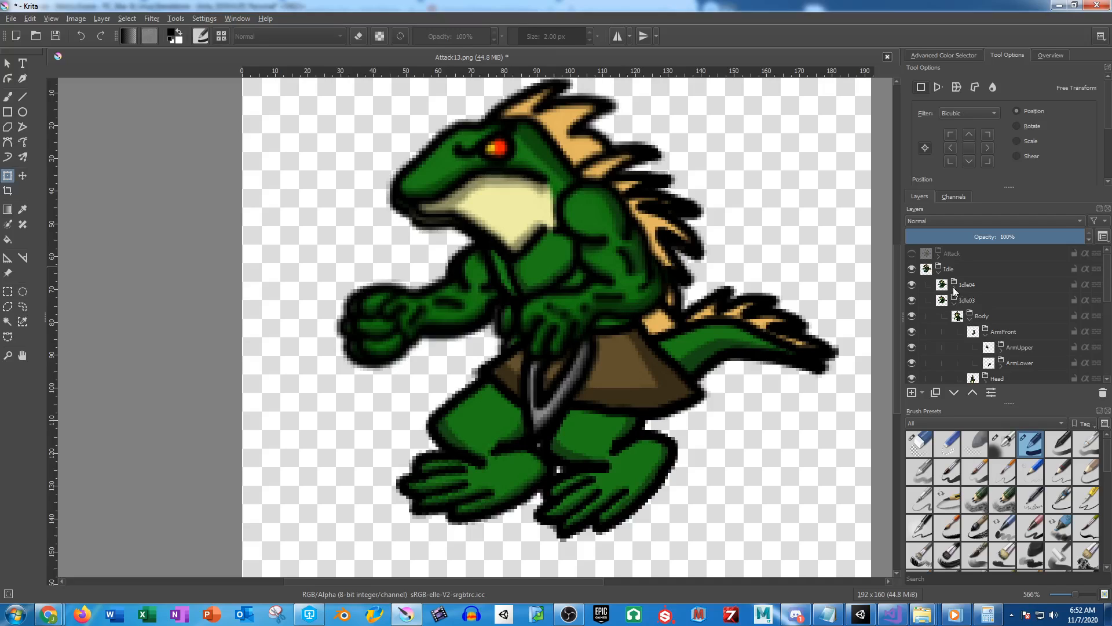
left_click(954, 288)
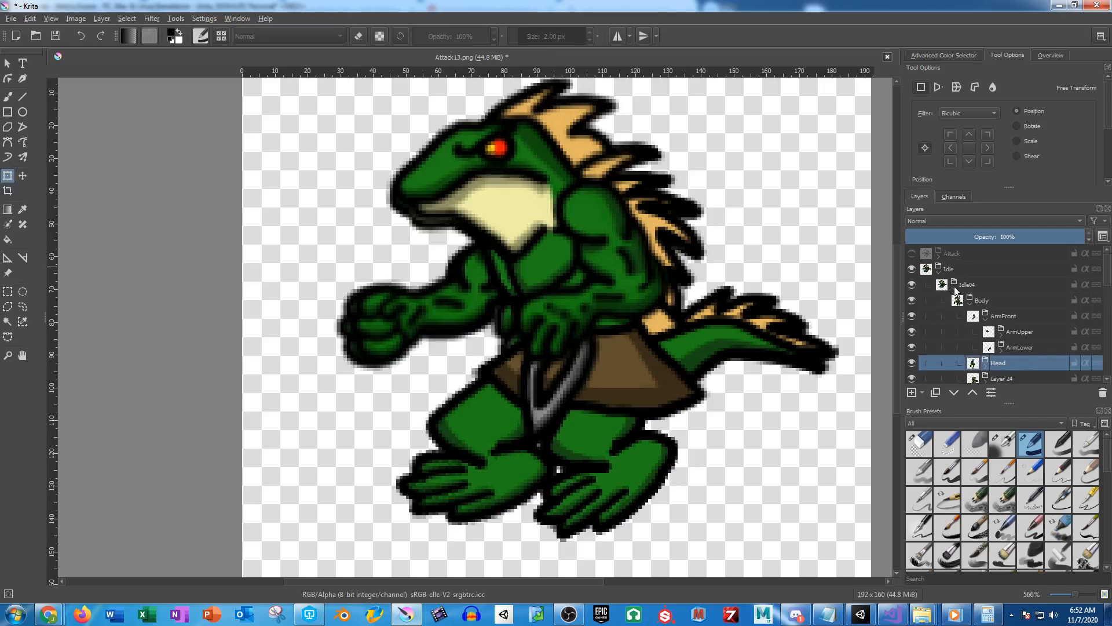
Duplicate the Idle04 group, rename the copy Idle05 and expand it
left_click(956, 290)
left_click(971, 283)
key("ctrl+j")
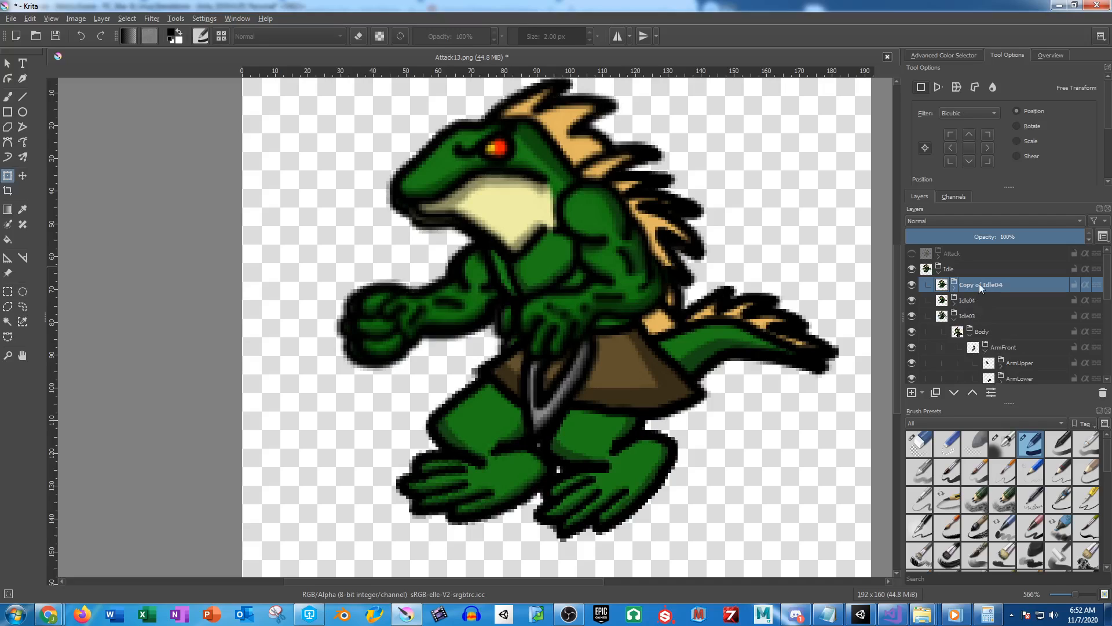
double_click(979, 283)
type("Idle05")
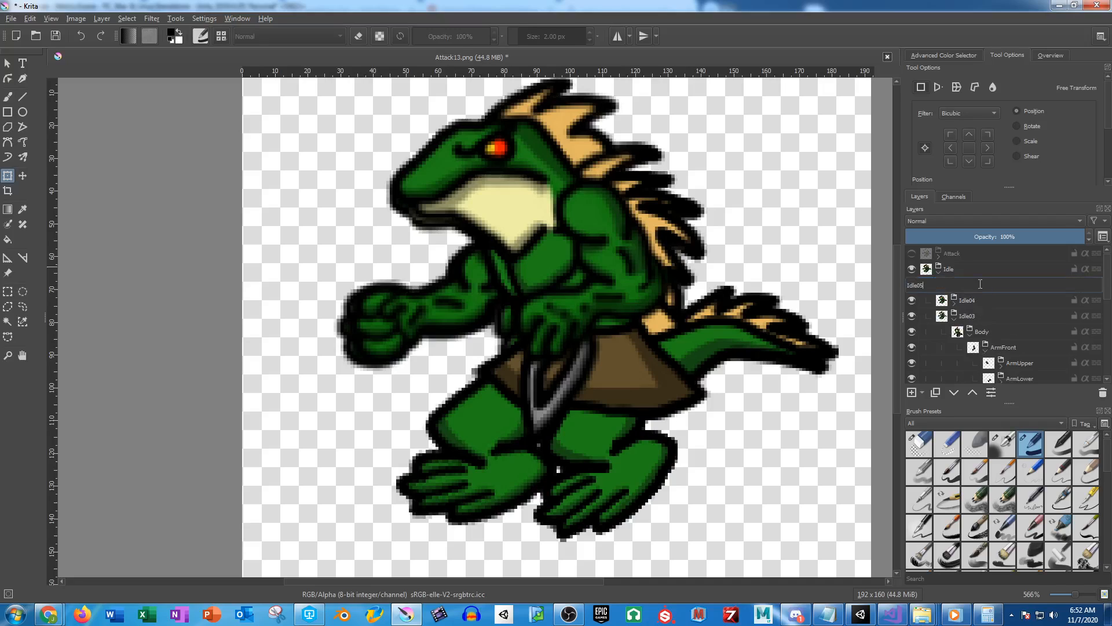
key("Return")
left_click(955, 288)
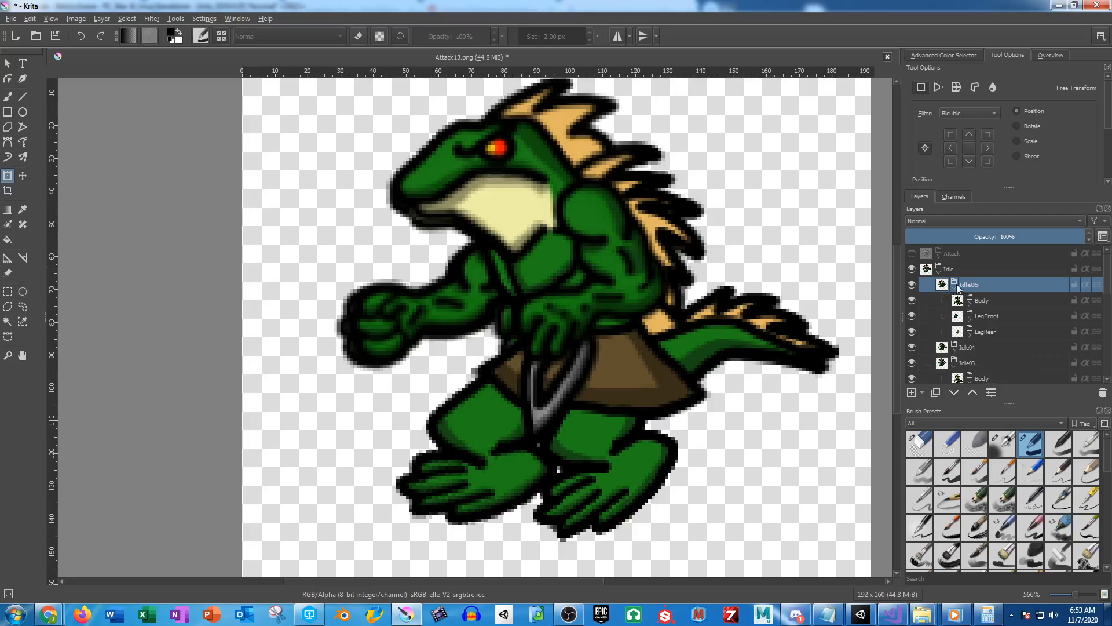
Move Idle05's Body group slightly upward
left_click(982, 300)
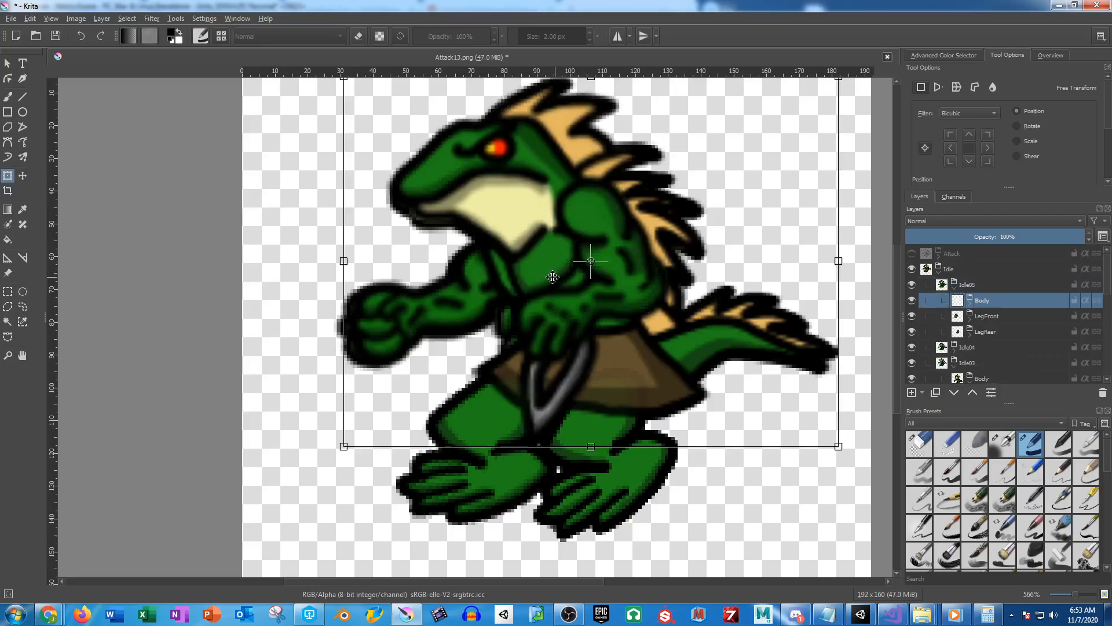
left_click_drag(552, 277, 557, 273)
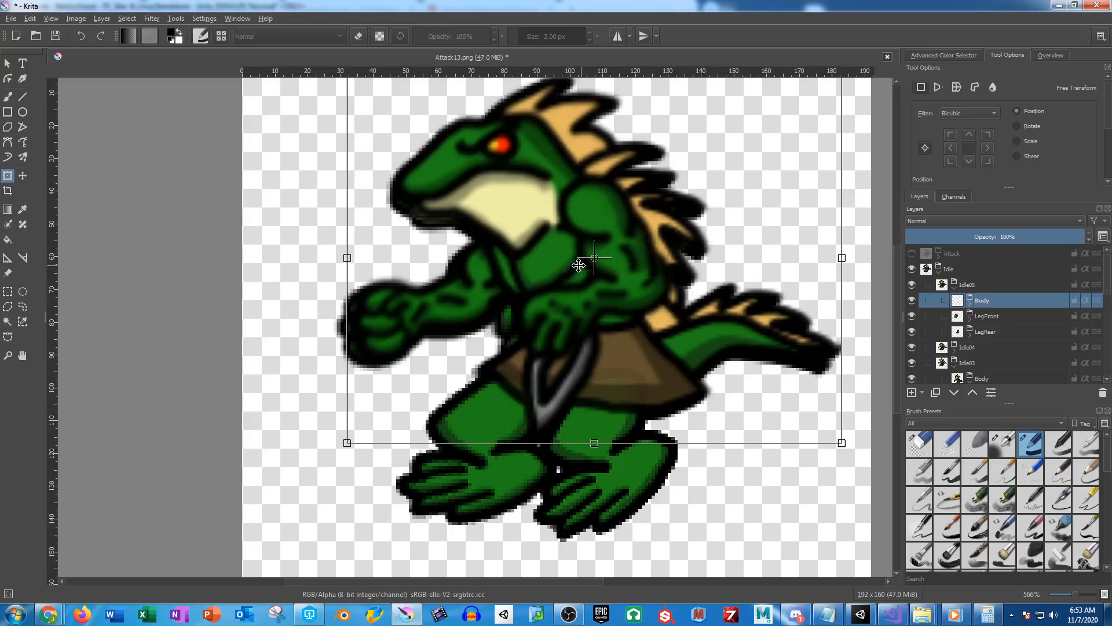
key("Escape")
Rotate Idle05's ArmFront group slightly counterclockwise about the shoulder and its ArmLower slightly counterclockwise about the elbow
left_click(970, 302)
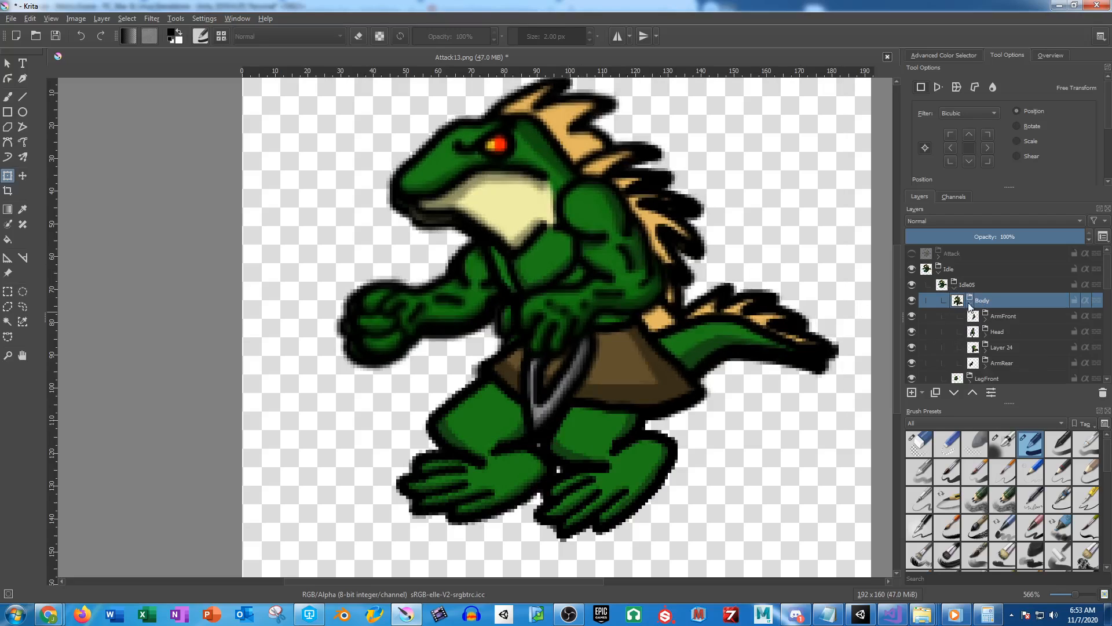
left_click(1003, 316)
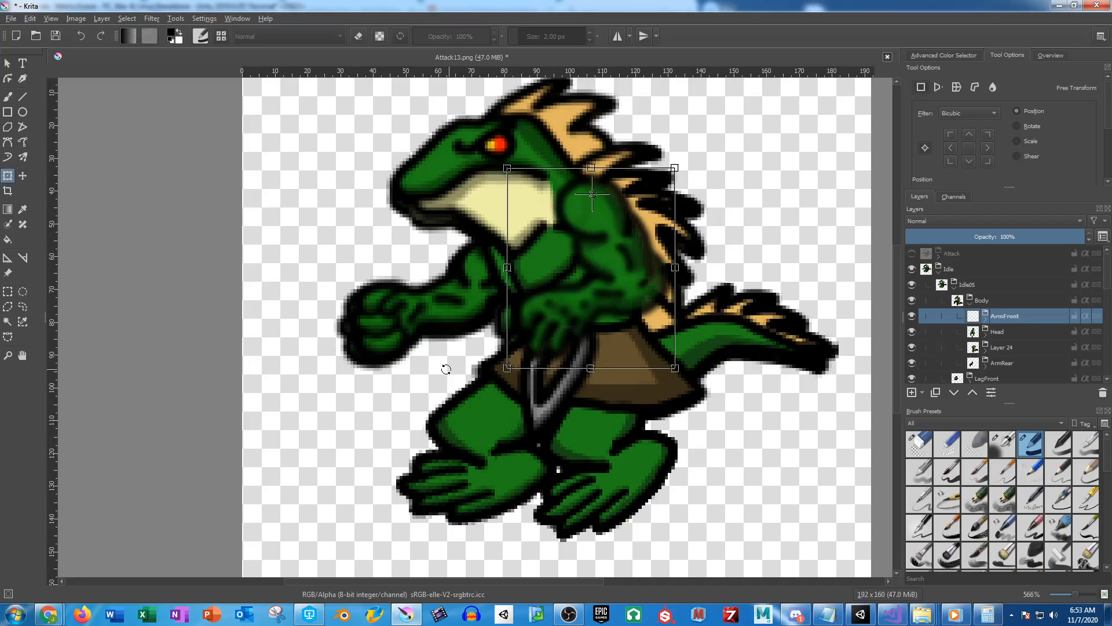
left_click_drag(447, 369, 449, 374)
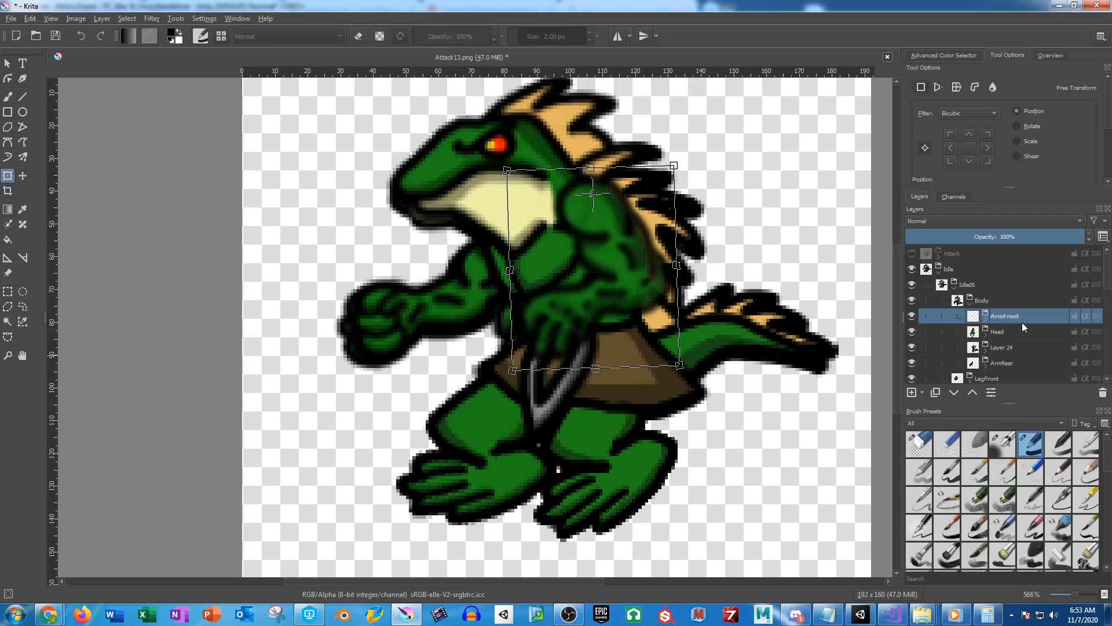
left_click(985, 323)
left_click(1009, 346)
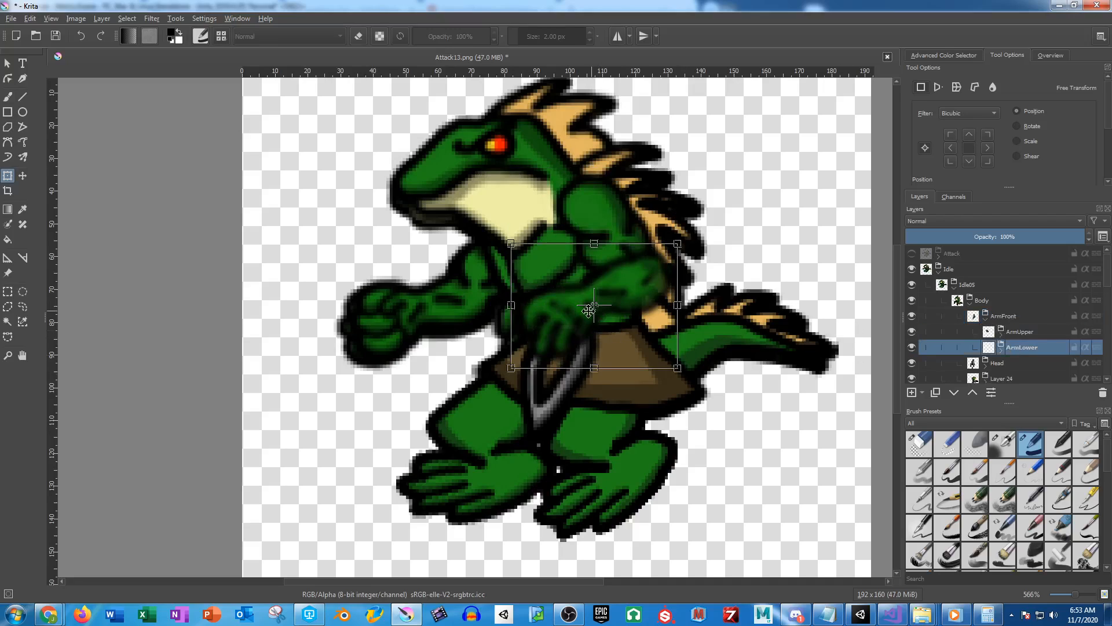
left_click_drag(597, 313, 652, 273)
left_click_drag(464, 350, 470, 367)
key("Return")
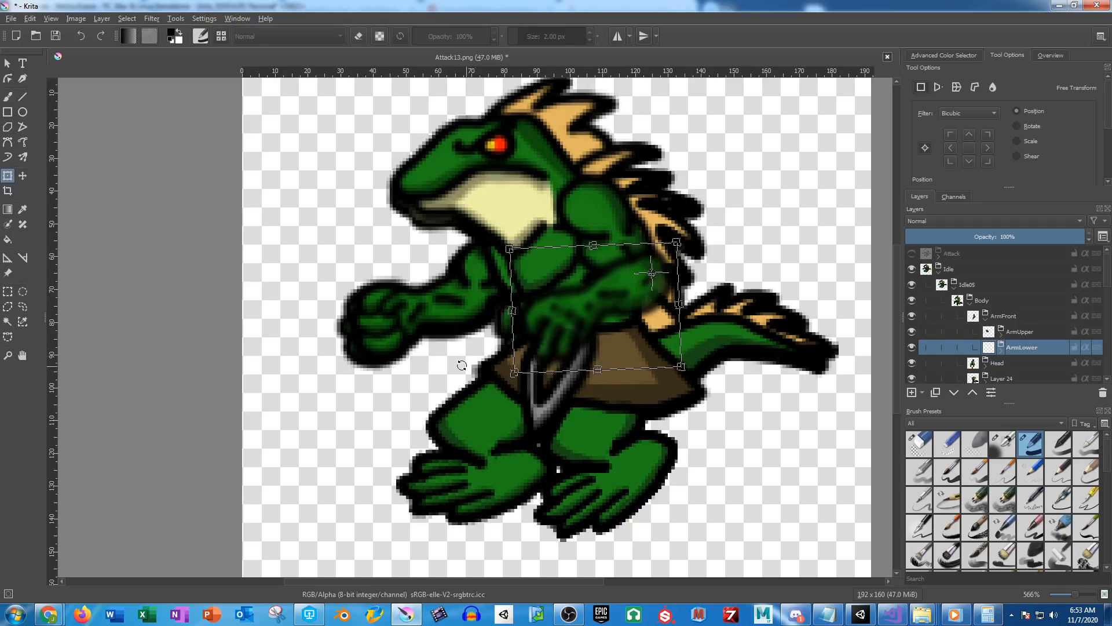
Rotate Idle05's Head group slightly clockwise with the pivot placed at the base of the neck
left_click(986, 324)
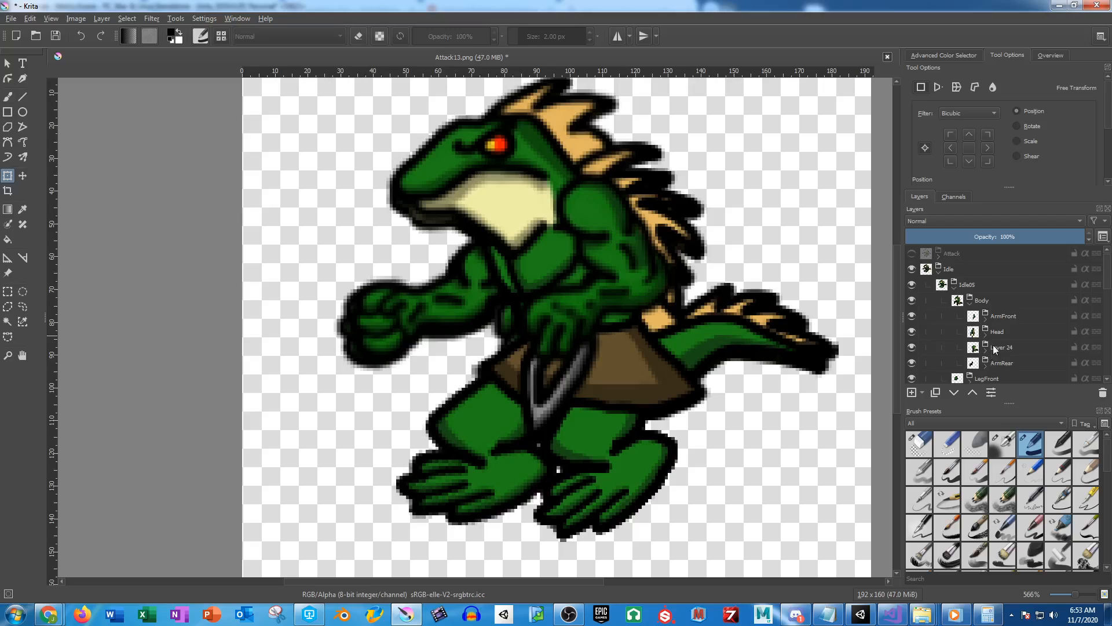
left_click(999, 332)
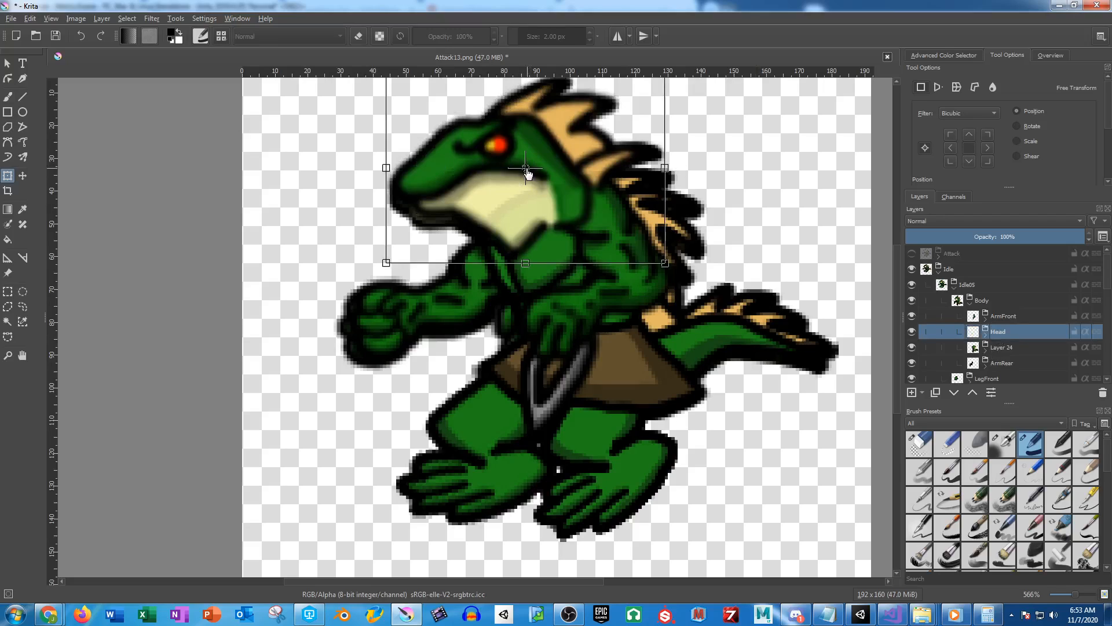
left_click_drag(531, 171, 589, 190)
left_click_drag(328, 225, 328, 215)
key("Return")
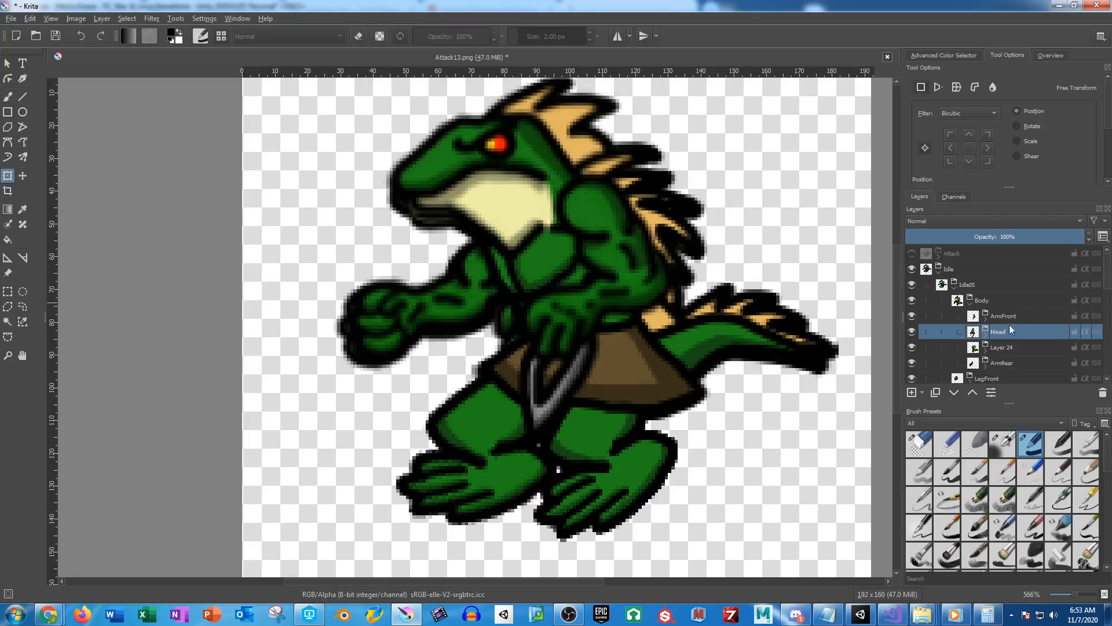
Stretch Idle05's torso group, Layer 24, slightly wider with the pivot placed at the base of the tail
left_click(1006, 350)
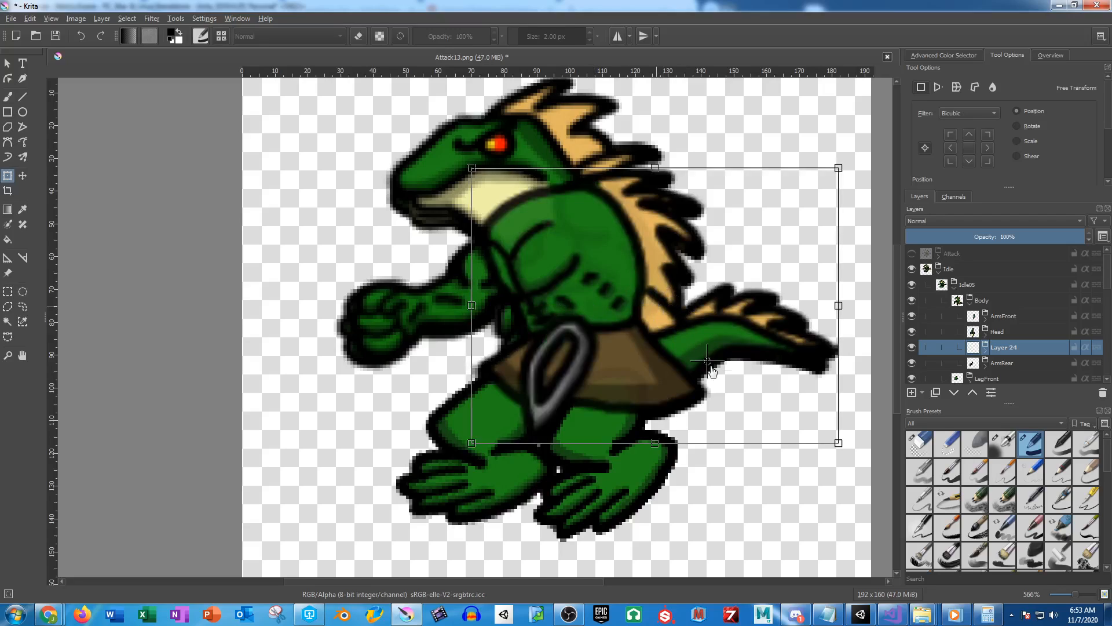
left_click_drag(477, 310, 468, 306)
key("Return")
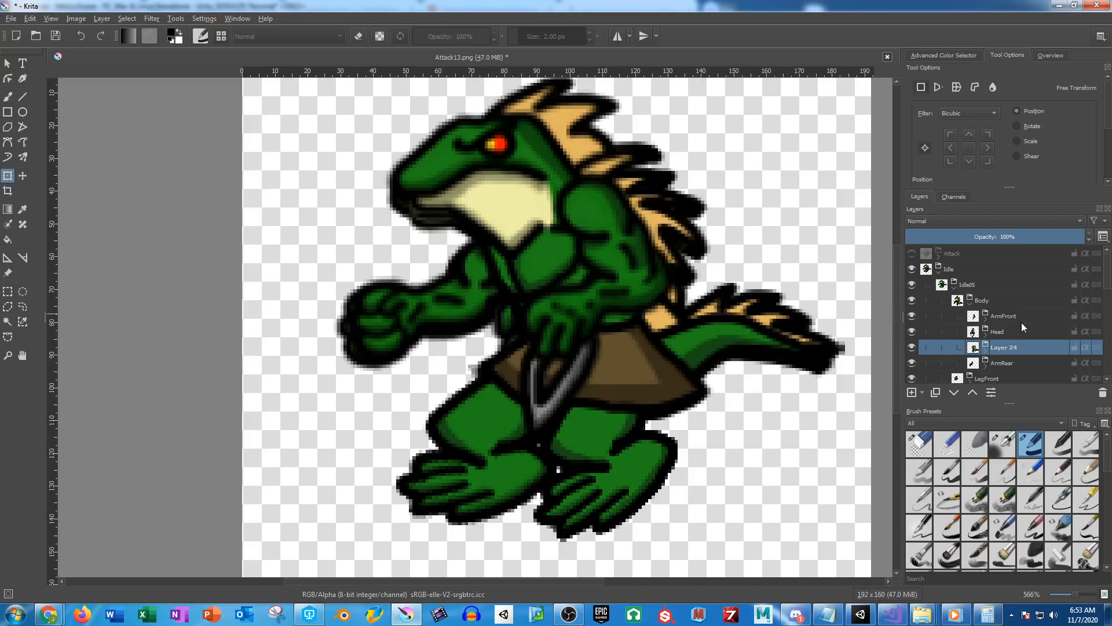
Rotate Idle05's ArmRear group slightly counterclockwise with the pivot placed on the rear shoulder
left_click(1022, 363)
left_click(443, 290)
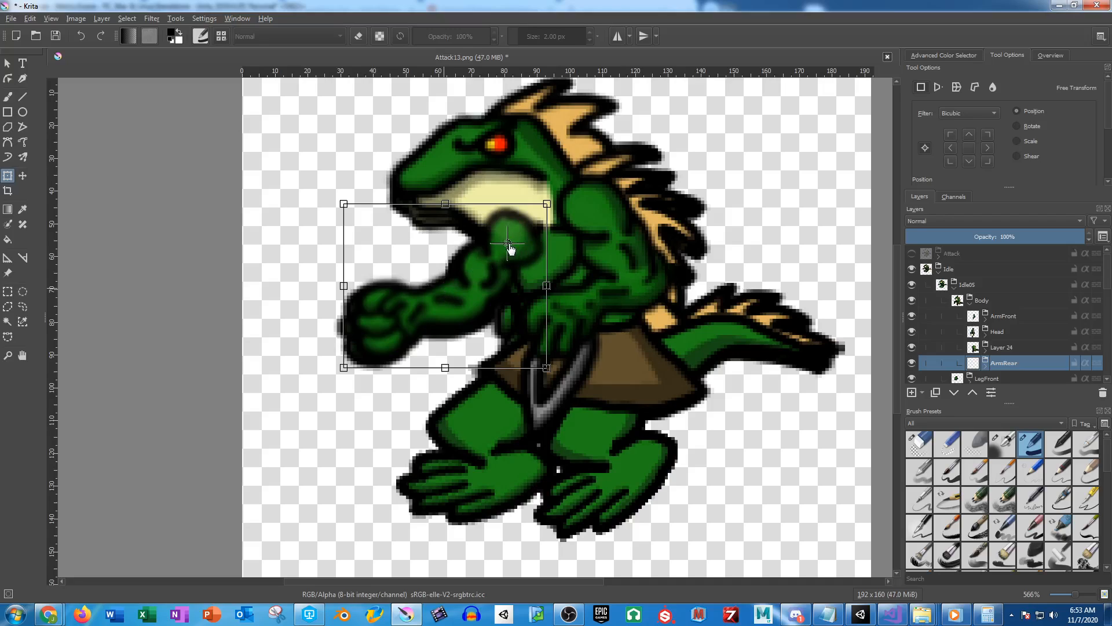
left_click_drag(508, 244, 514, 243)
left_click_drag(297, 404, 299, 417)
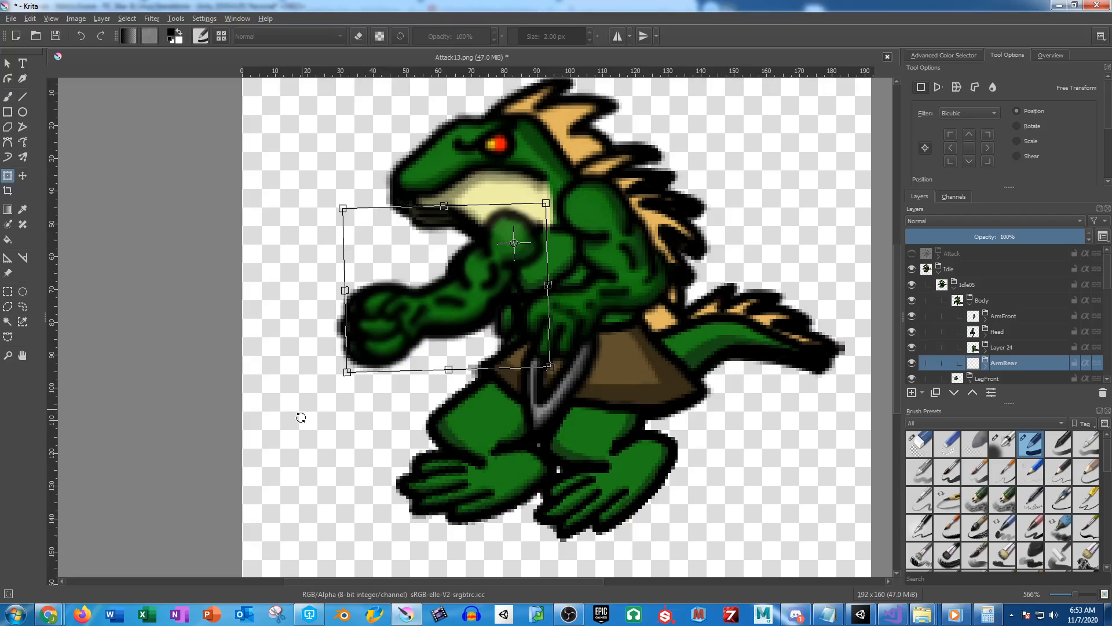
Rotate ArmLower inside Idle05's ArmRear group slightly clockwise with the pivot placed on the elbow
left_click(986, 370)
scroll(1037, 363, "down", 1)
left_click(1024, 346)
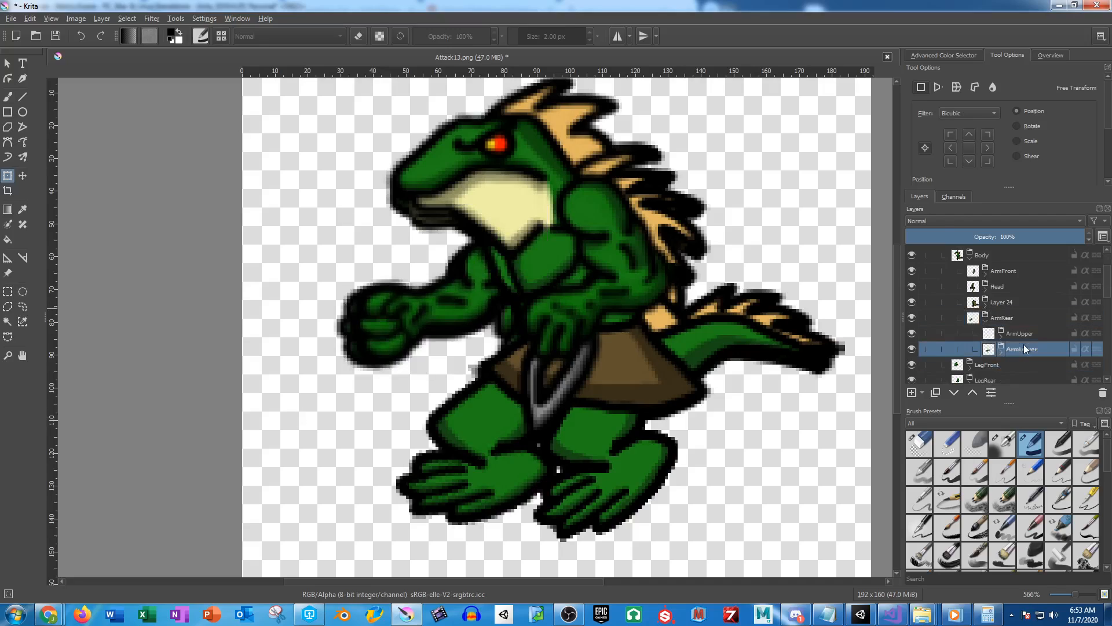
left_click_drag(427, 315, 478, 292)
left_click_drag(332, 334, 330, 326)
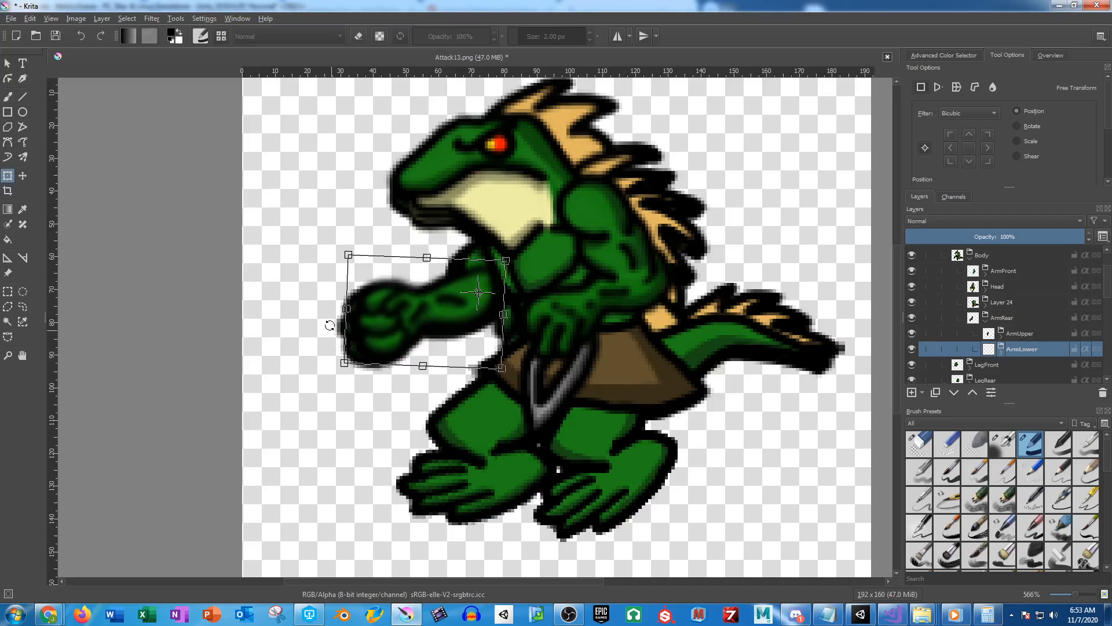
key("Return")
Collapse the expanded idle frame groups and make the Idle02 and Idle01 groups visible
scroll(978, 296, "up", 3)
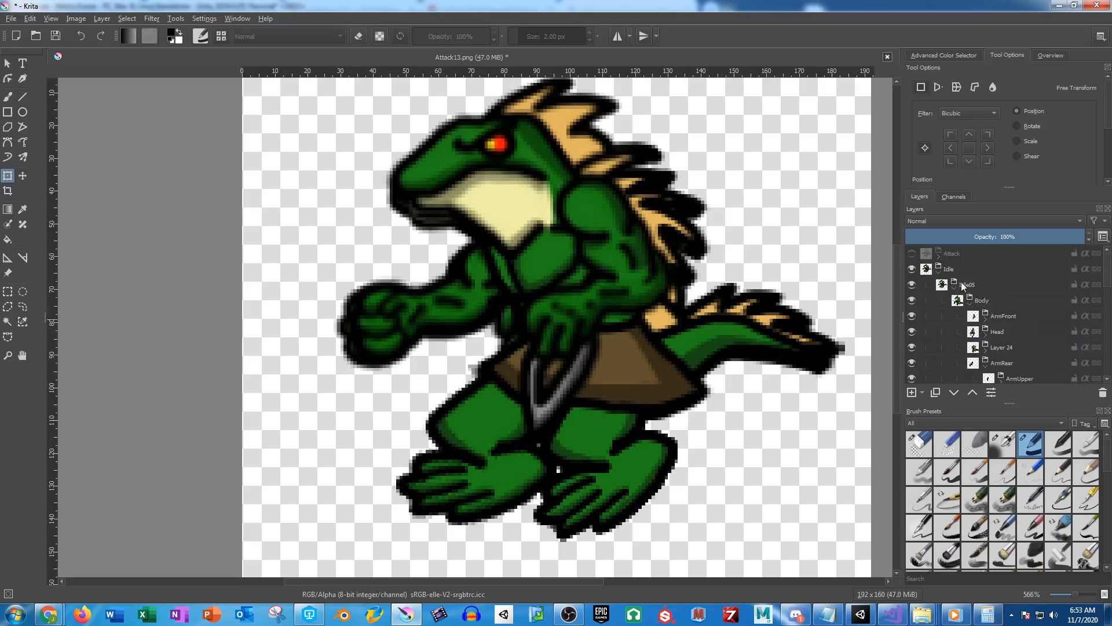
left_click(954, 319)
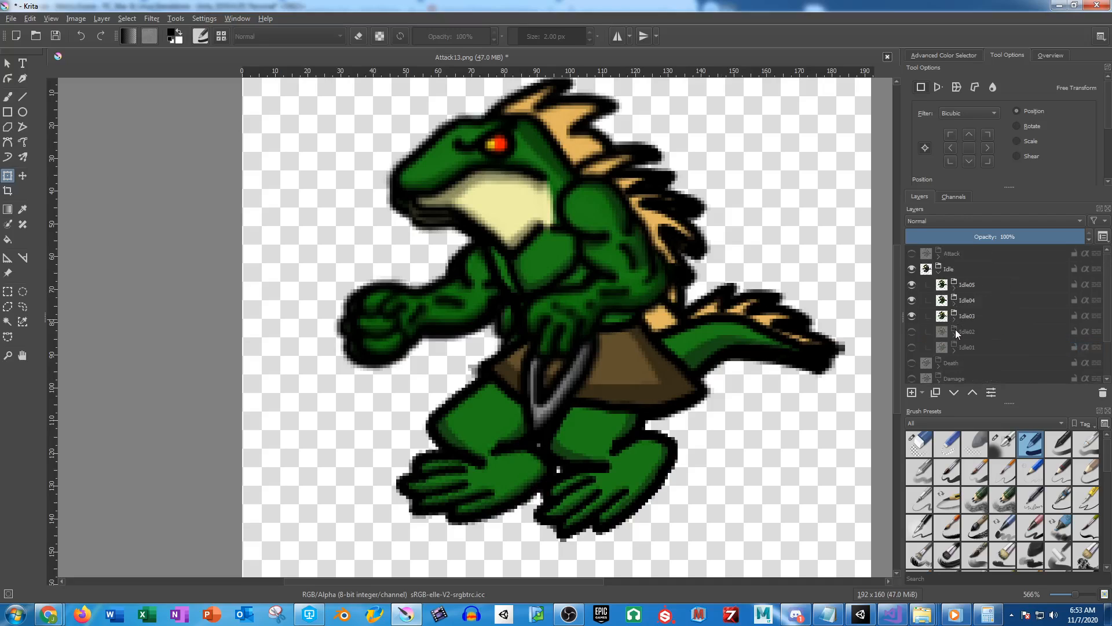
left_click(962, 300)
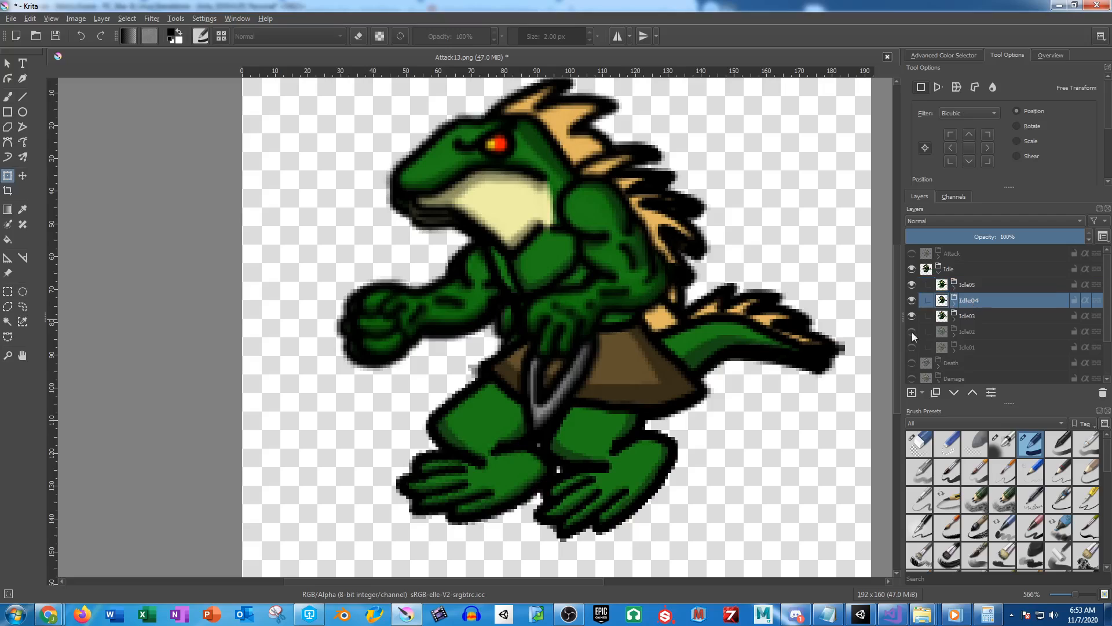
left_click(912, 331)
left_click(912, 347)
Duplicate each of the Idle01, Idle02, Idle03 and Idle04 groups
left_click(964, 347)
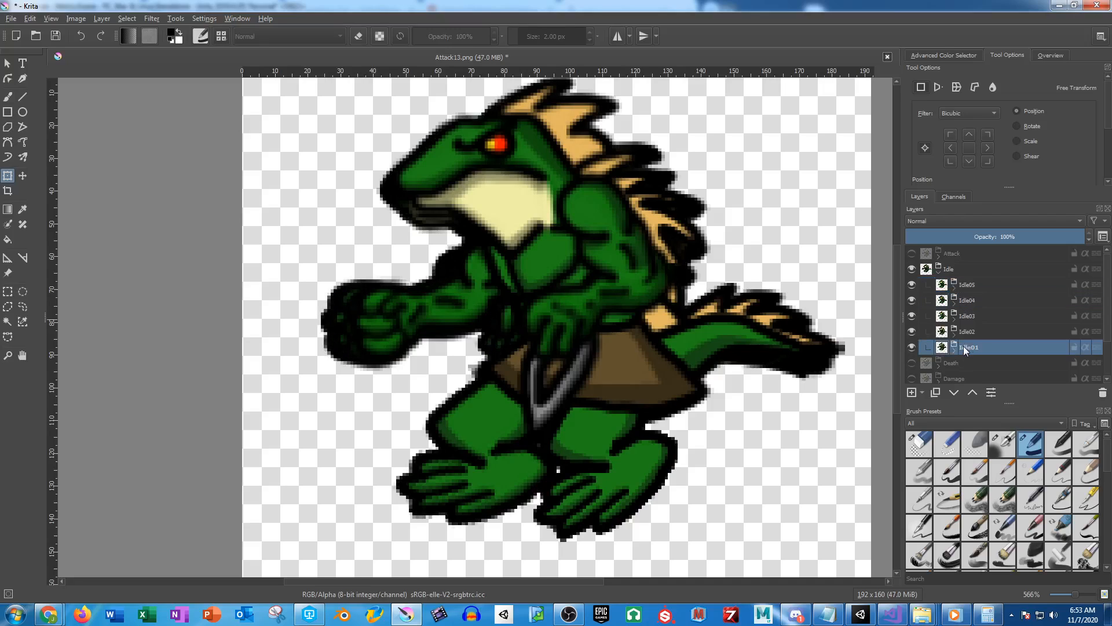
key("ctrl+j")
left_click(975, 332)
key("ctrl+j")
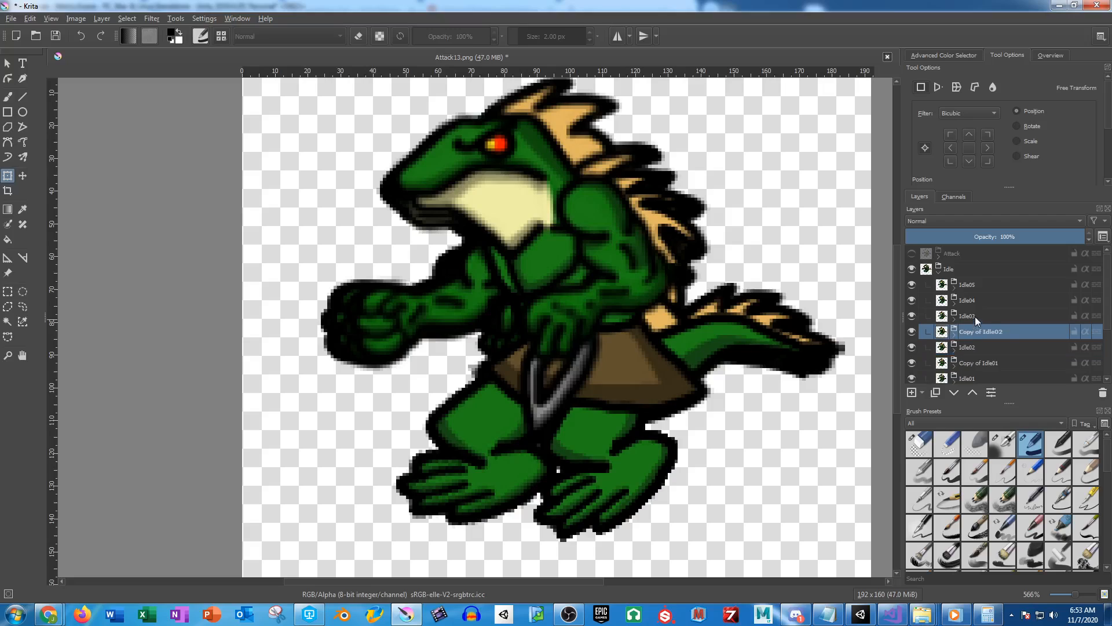
left_click(975, 316)
key("ctrl+j")
left_click(976, 297)
key("ctrl+j")
Rename the copies of Idle04, Idle03 and Idle02 as Idle06, Idle07 and Idle08 respectively
double_click(980, 297)
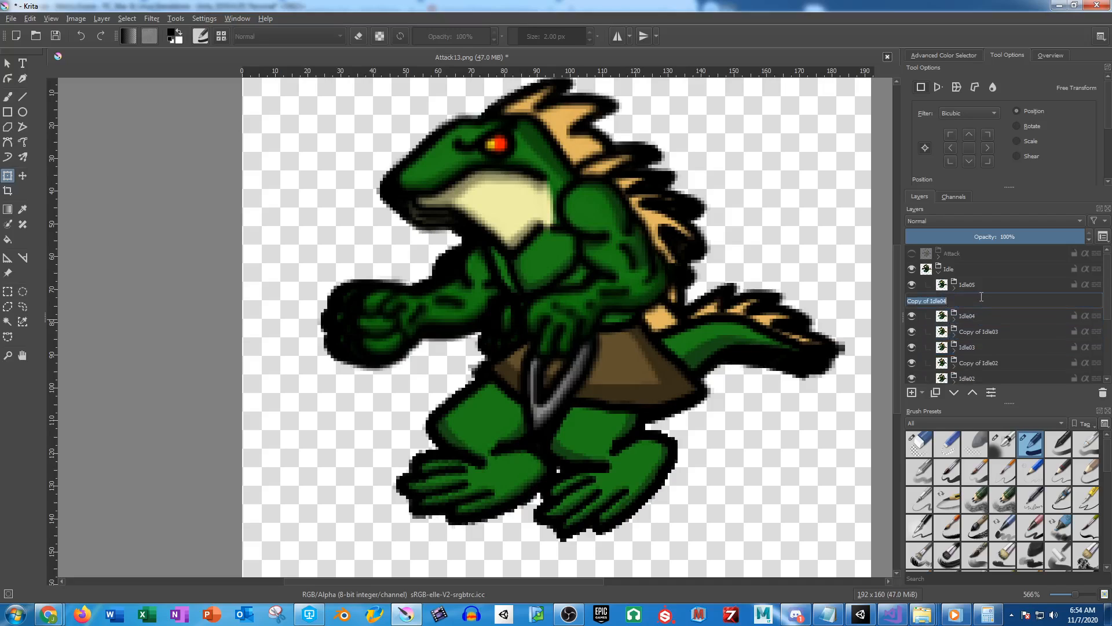
type("Idle06")
key("Return")
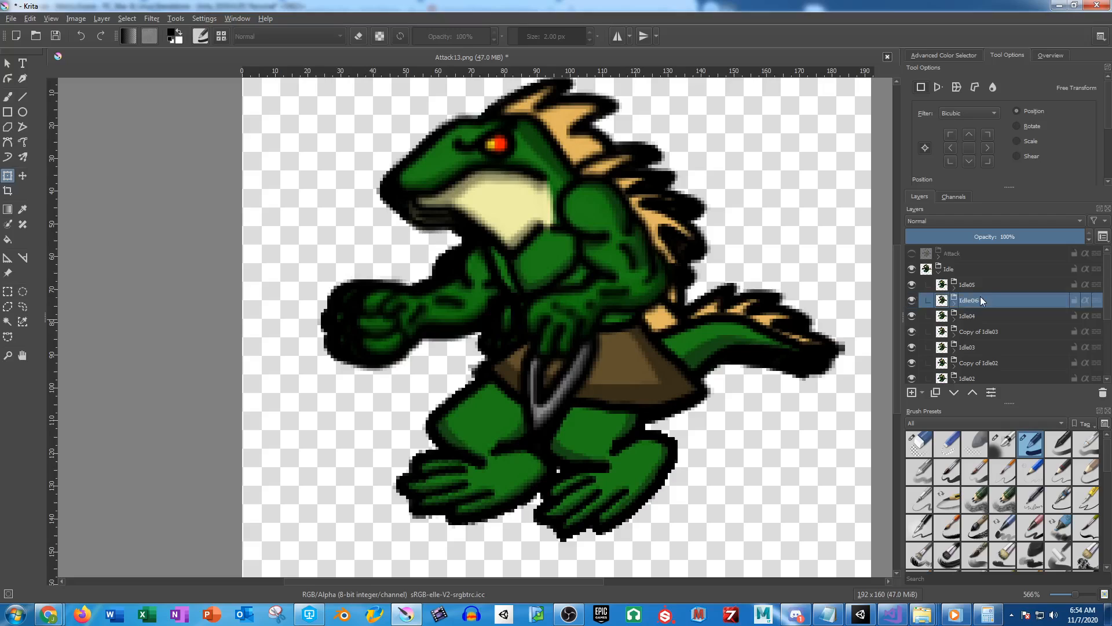
double_click(996, 331)
type("Idl")
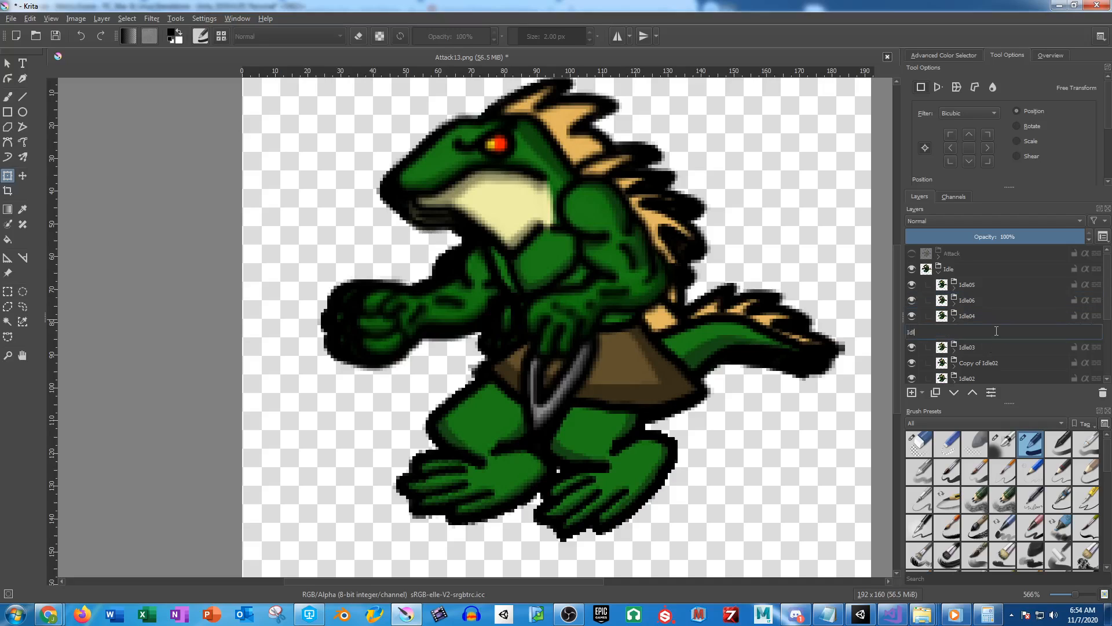
type("e07")
key("Return")
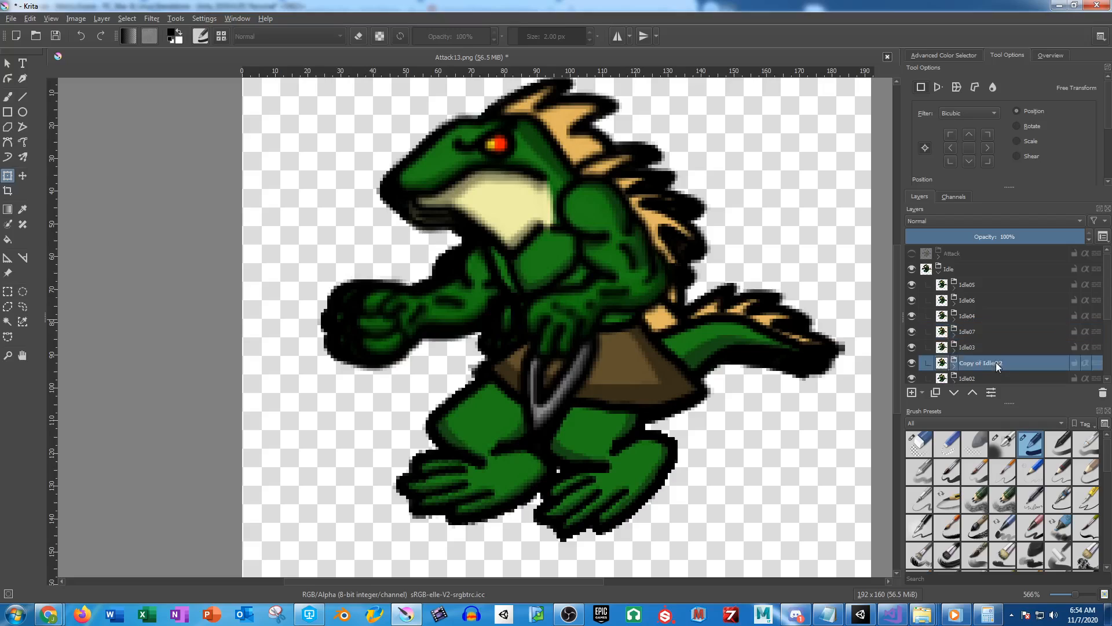
double_click(996, 363)
type("Id")
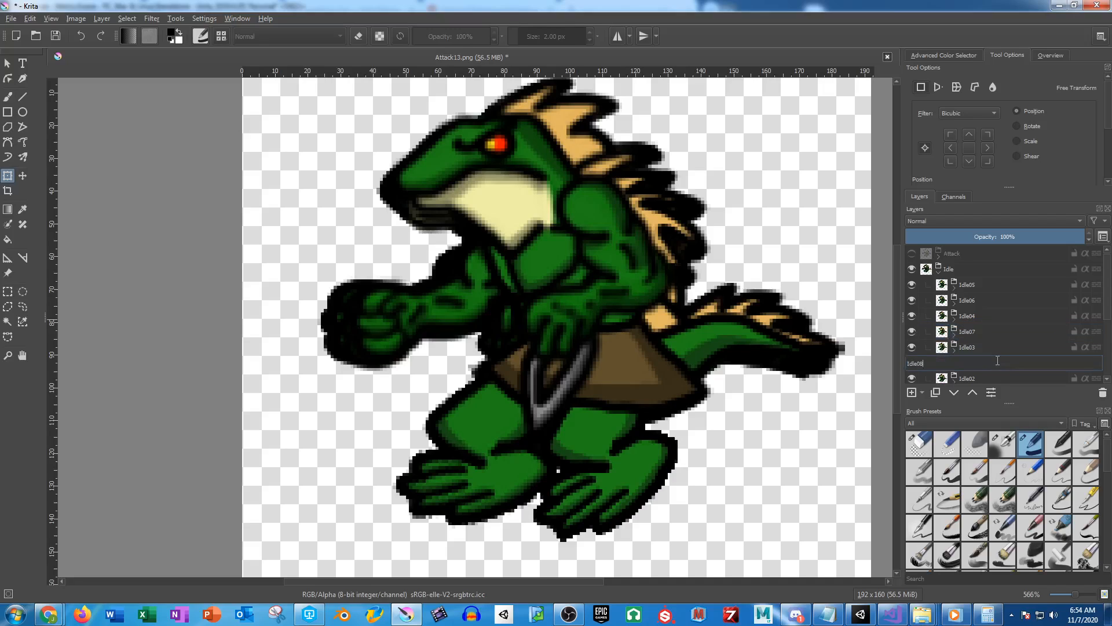
type("le08")
key("Return")
Try to move the Idle06, Idle07 and Idle08 groups above Idle05, and undo the moves
left_click_drag(972, 297, 980, 279)
left_click_drag(964, 335, 978, 363)
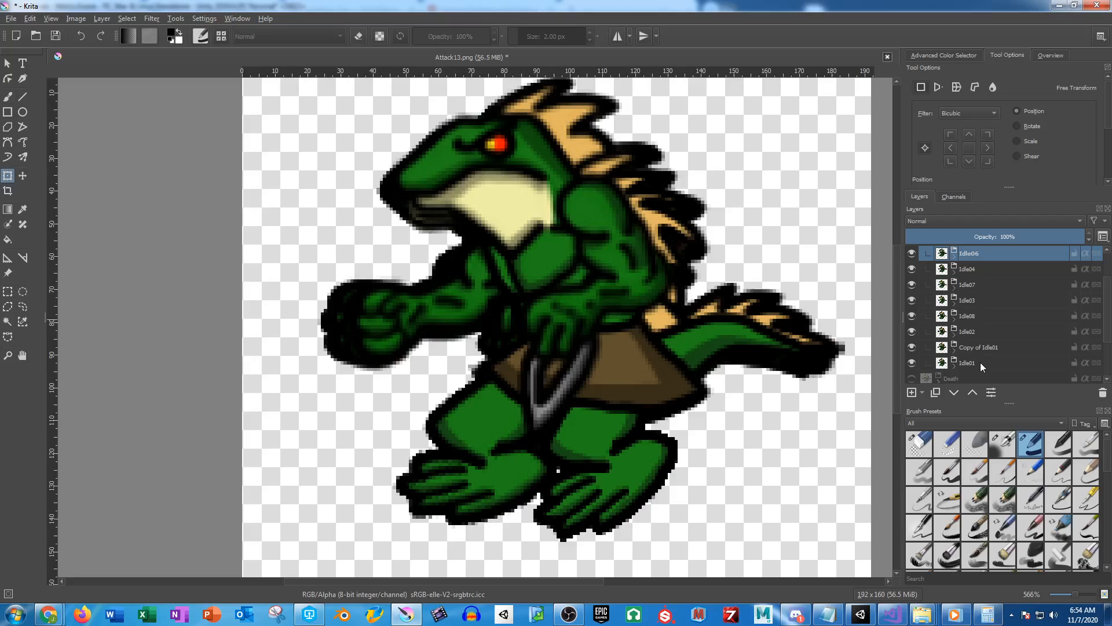
left_click(994, 301)
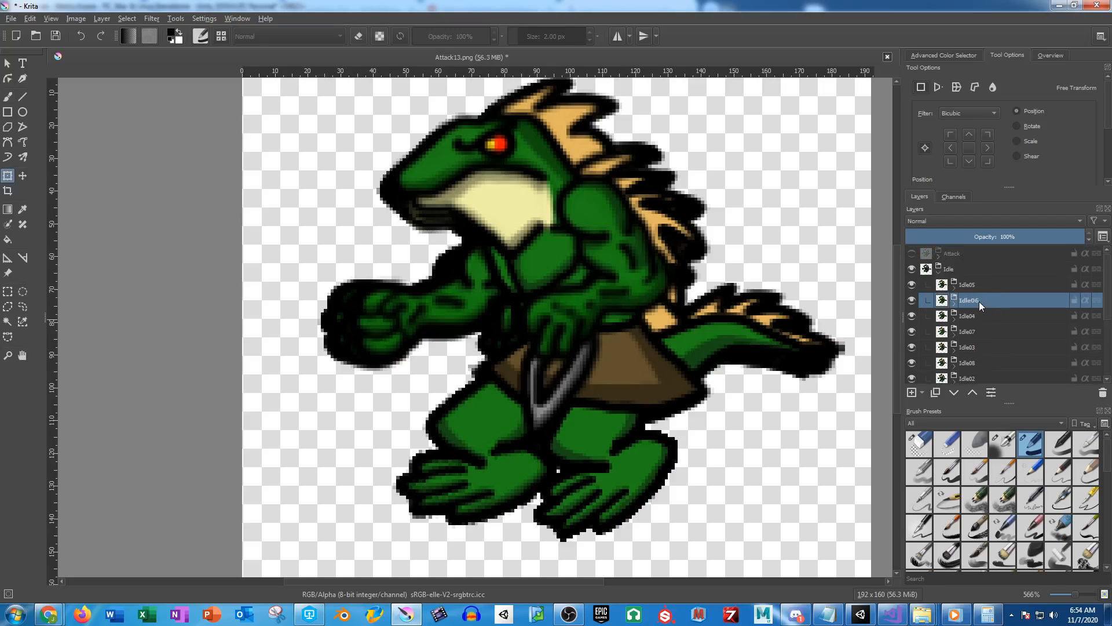
left_click_drag(979, 301, 986, 280)
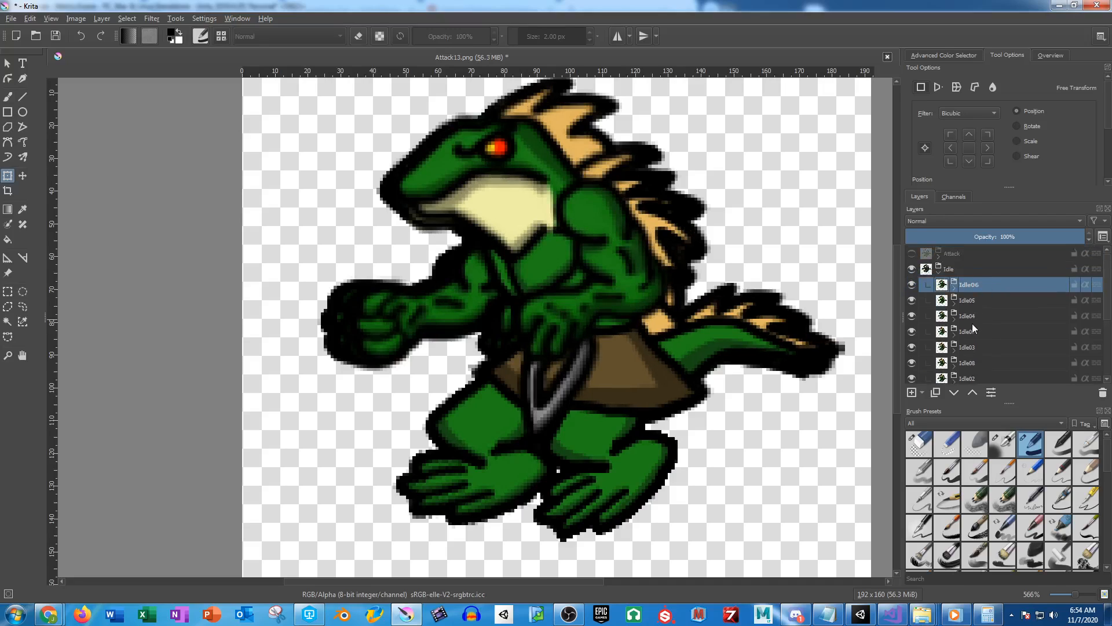
left_click_drag(973, 324, 982, 279)
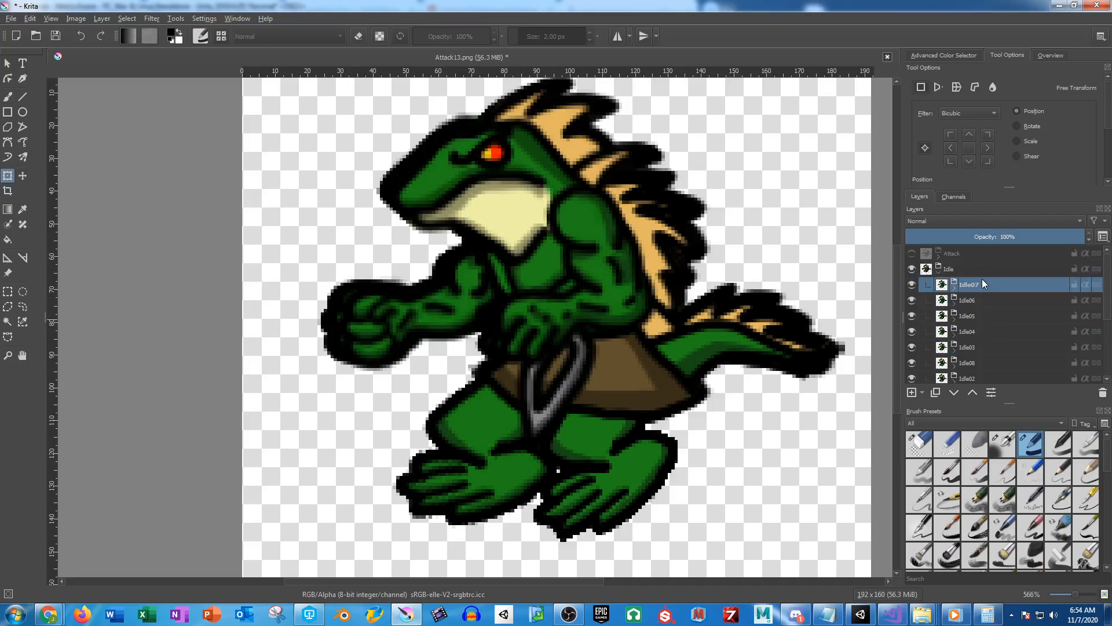
left_click_drag(979, 363, 990, 276)
key("ctrl+z")
key("ctrl+z")
key("ctrl+z")
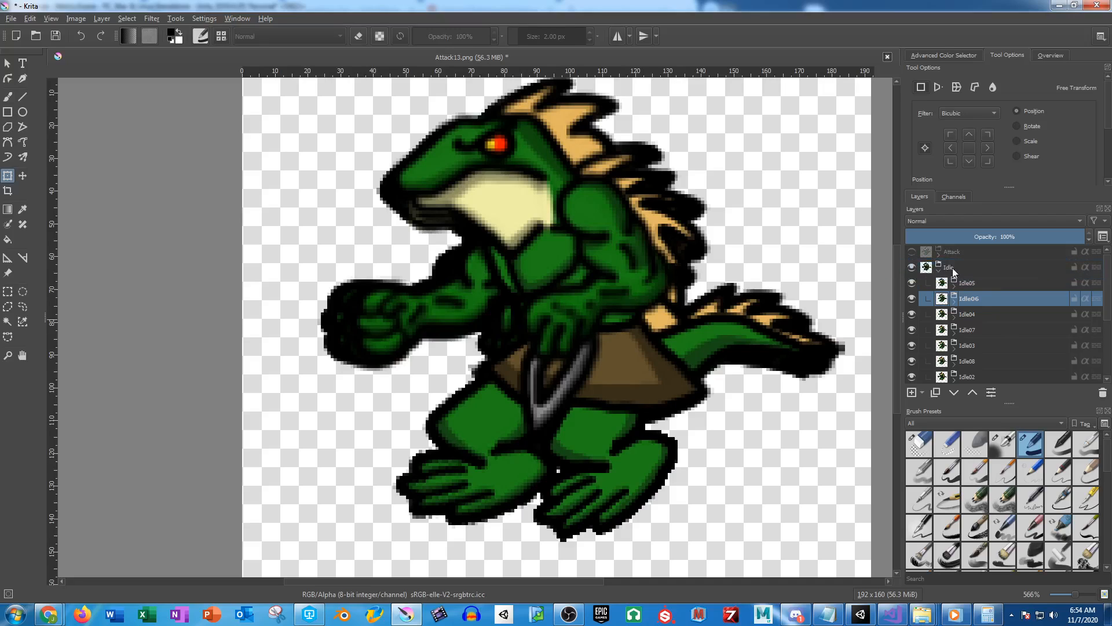
Restack the Idle06, Idle07 and Idle08 groups in ascending order above Idle05 inside the Idle group
left_click_drag(953, 268, 952, 269)
left_click_drag(969, 332, 956, 267)
left_click_drag(968, 360, 961, 268)
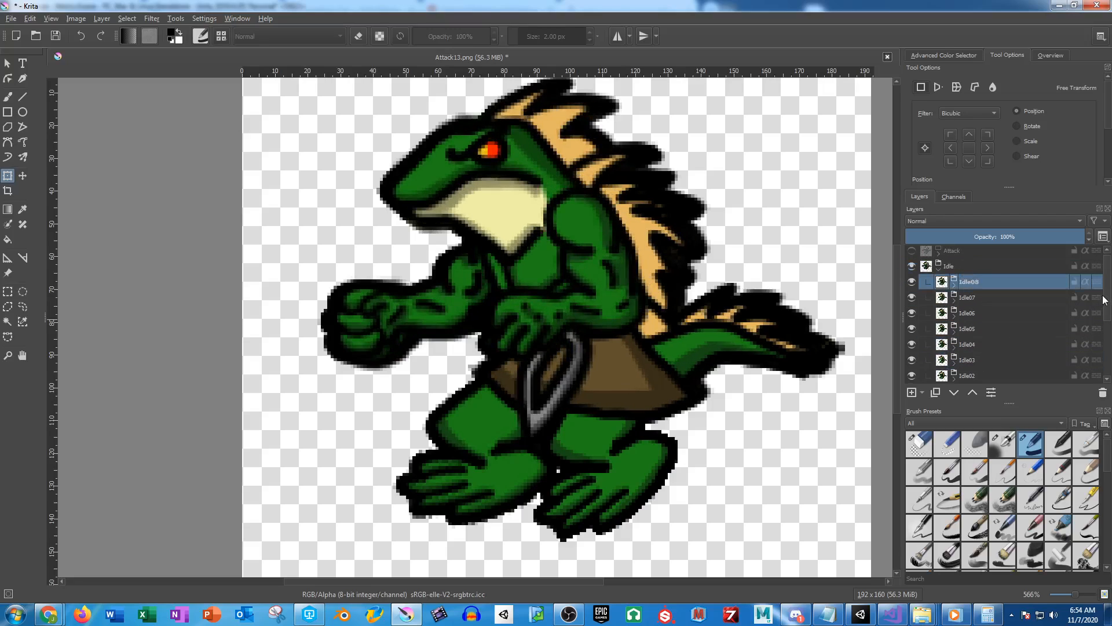
Rename the copy of the Idle01 group as Idle09 and move it above Idle08 in the Idle group
scroll(1077, 322, "down", 1)
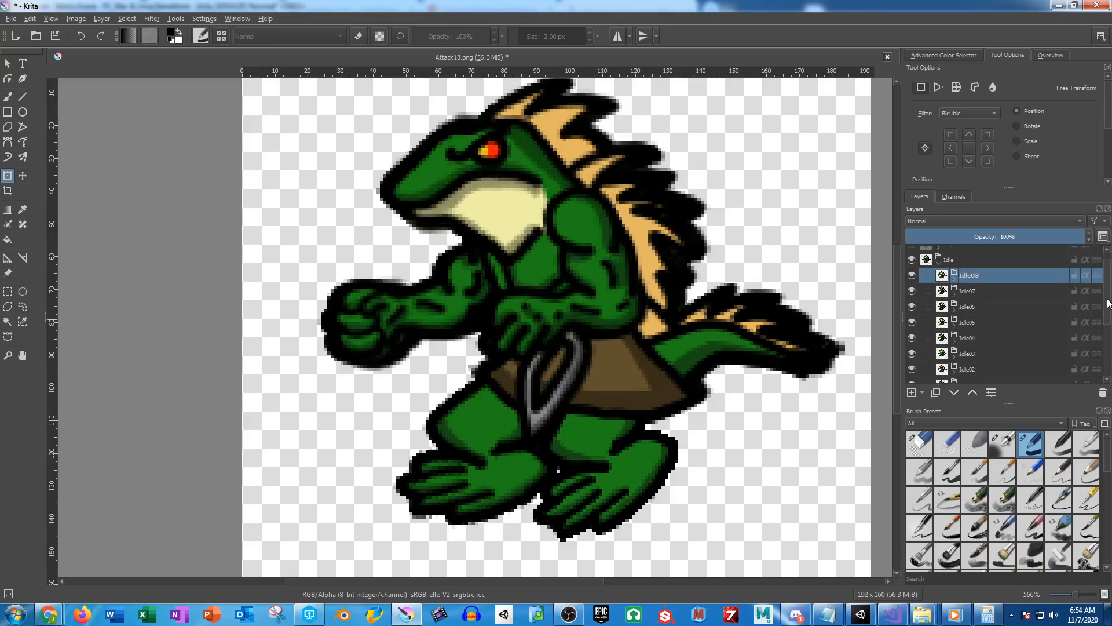
double_click(987, 378)
type("Idle09")
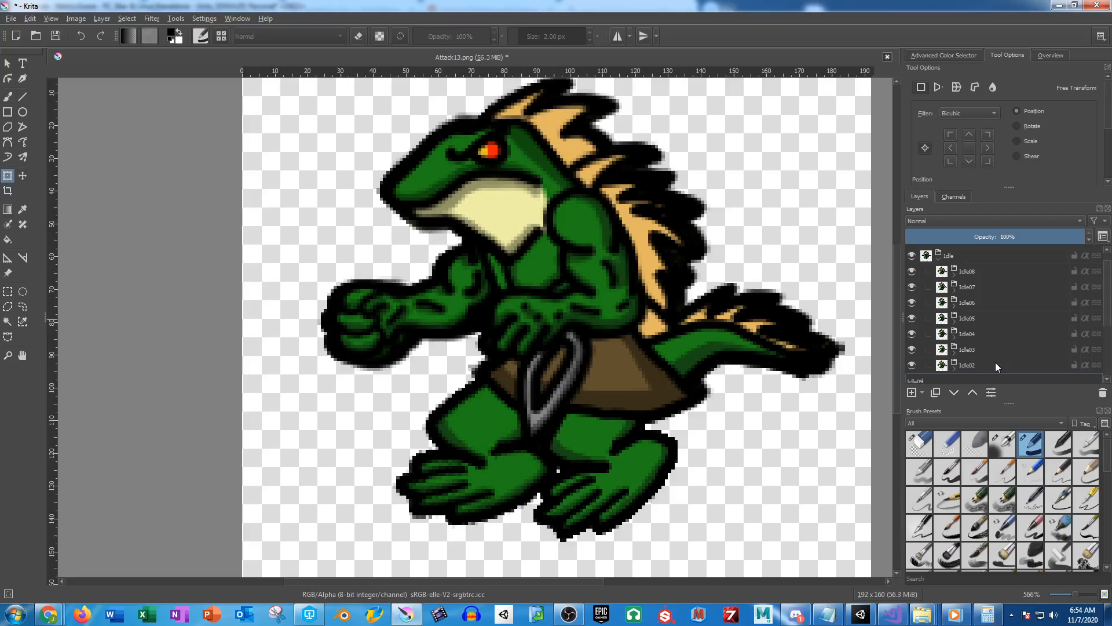
key("Return")
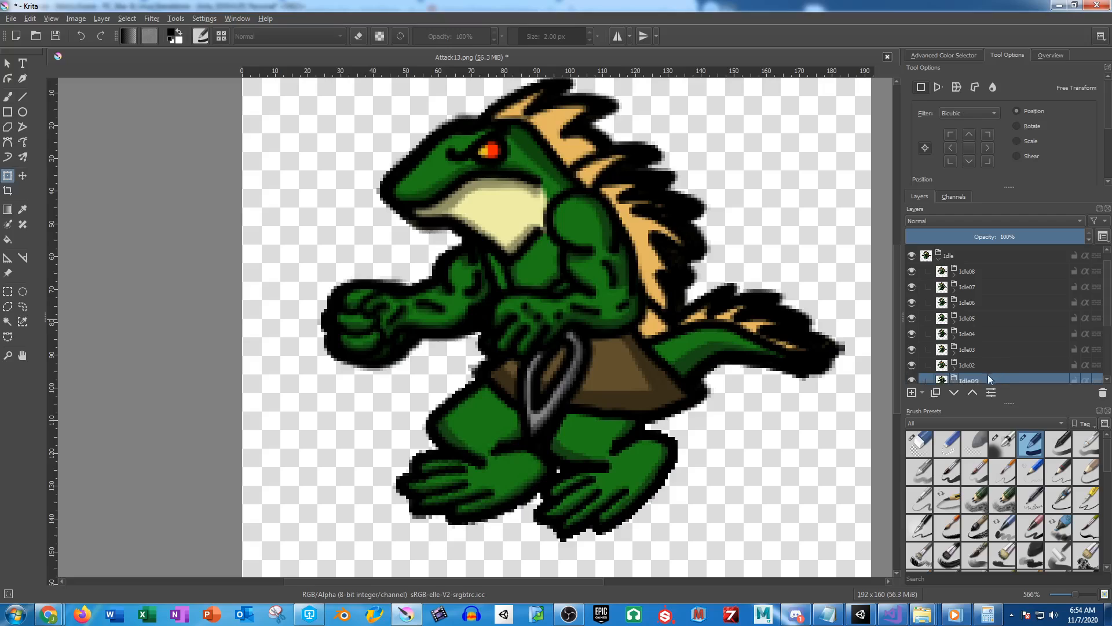
left_click_drag(989, 378, 967, 282)
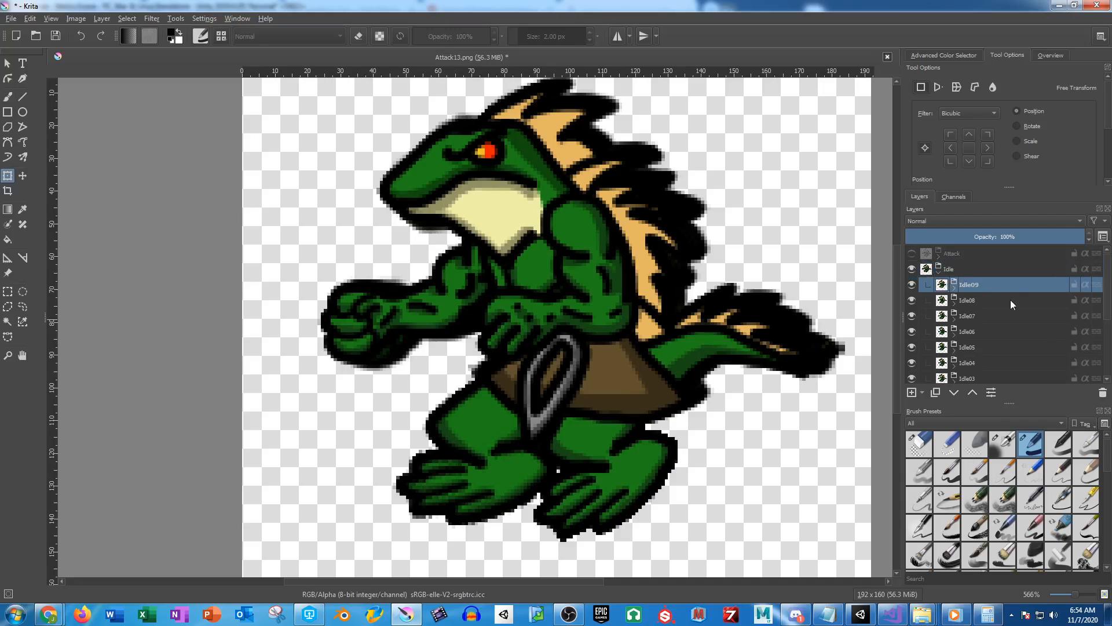
Hide the frame groups Idle09 down through Idle02, leaving Idle01 as the only visible frame
left_click(912, 285)
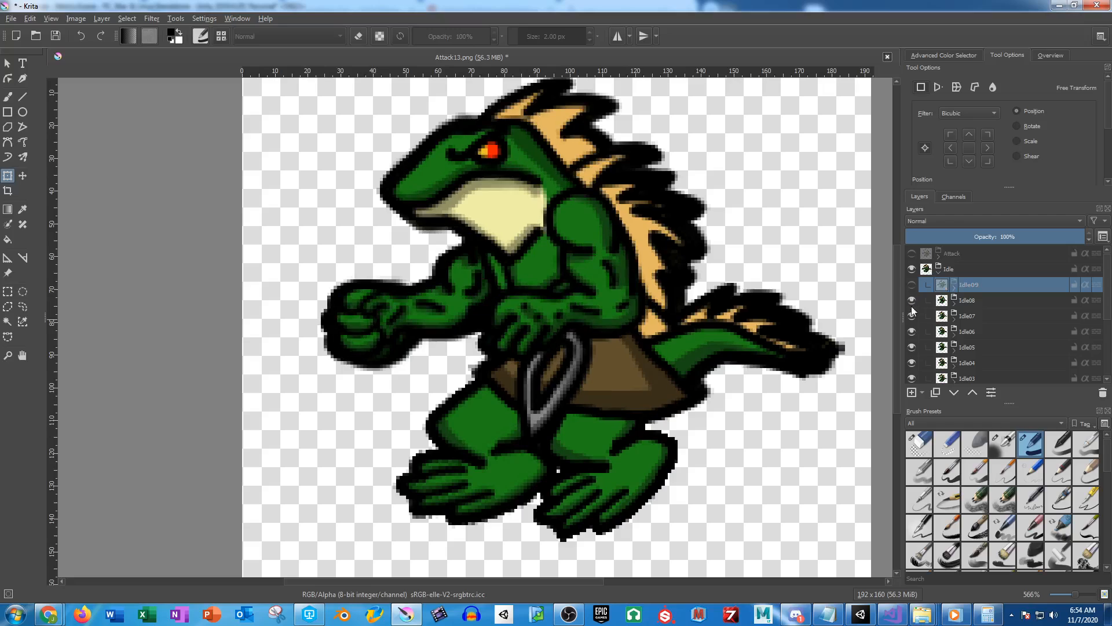
left_click(912, 300)
left_click(912, 315)
left_click(912, 332)
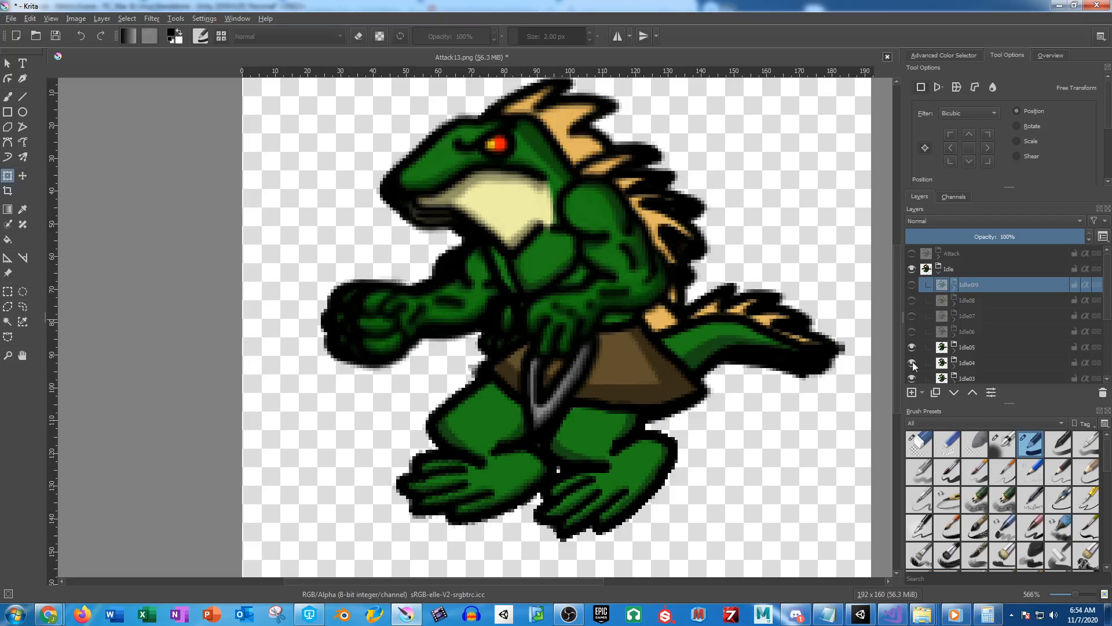
left_click(912, 347)
left_click(912, 363)
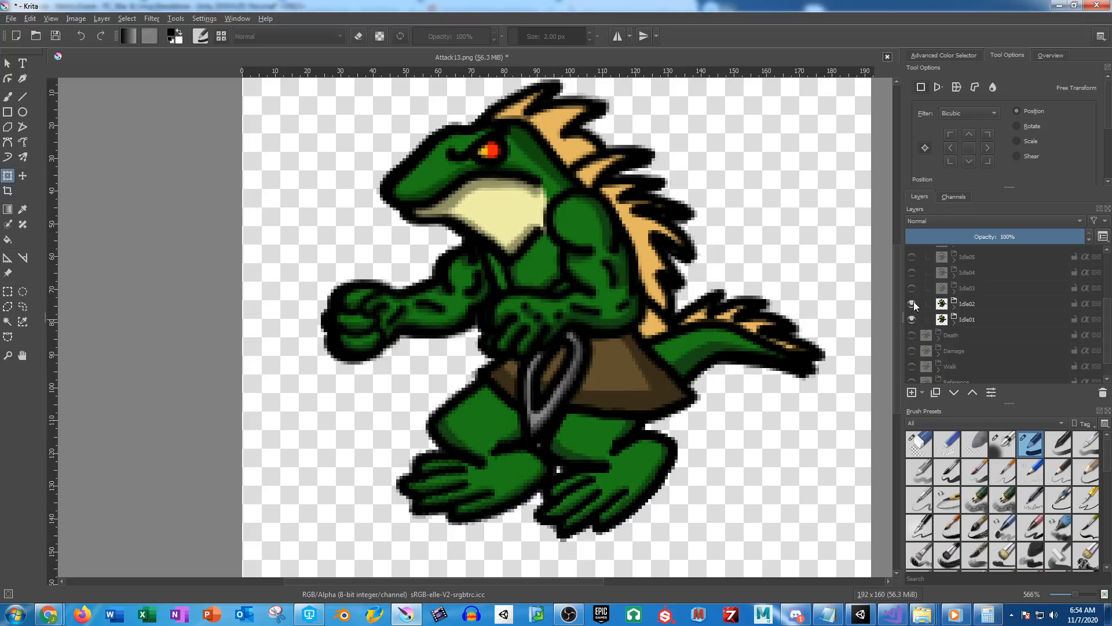
left_click(912, 303)
Save the visible Idle01 frame as the PNG image Idle01 in the Gecko sprites folder
key("ctrl+shift+s")
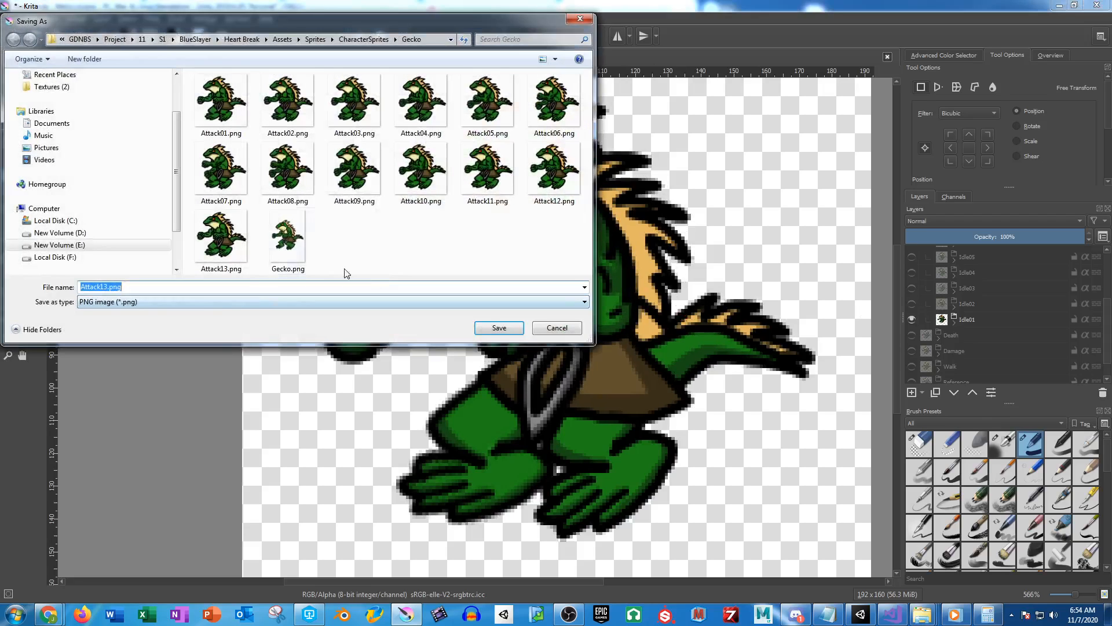
type("Idle01")
key("Return")
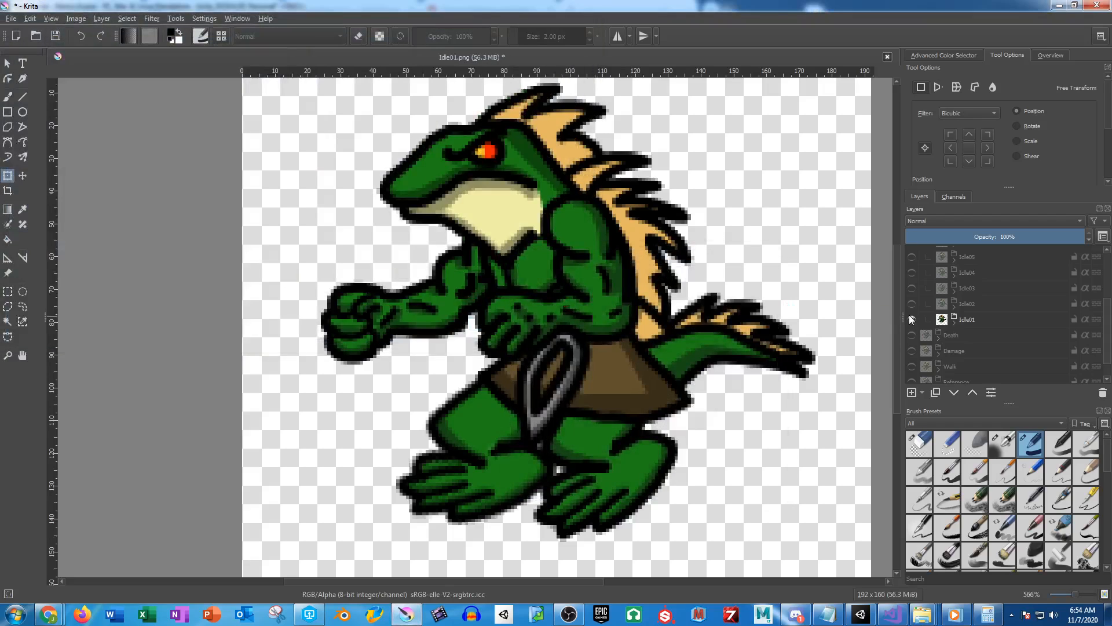
Show the Idle02 group instead of Idle01 and save the frame as the PNG image Idle02
left_click(912, 318)
left_click(912, 304)
key("ctrl+shift+s")
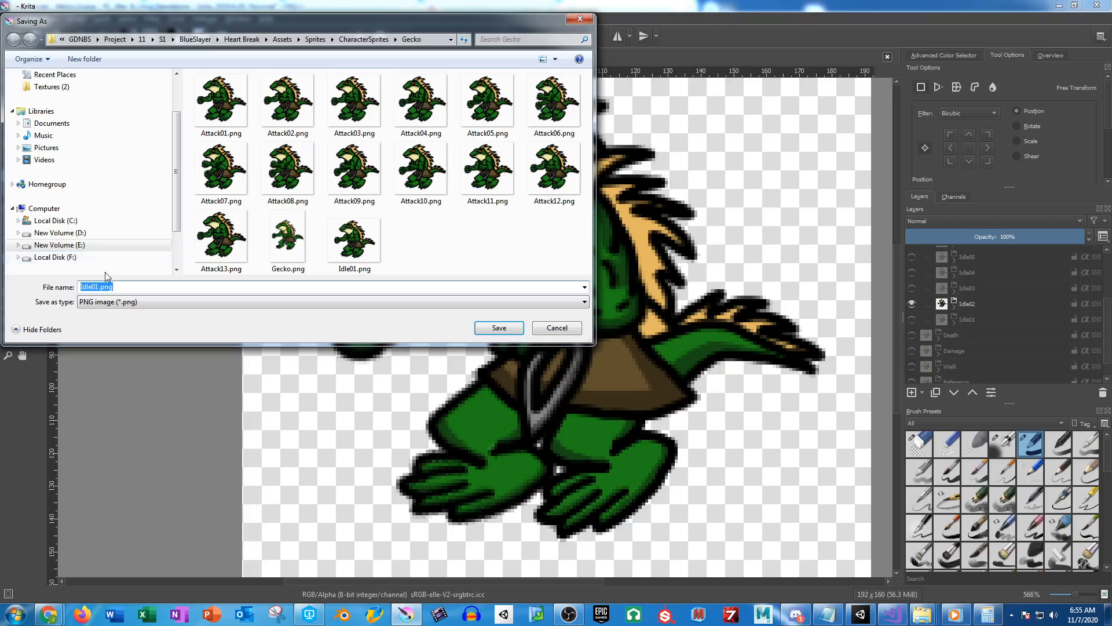
type("Idle02")
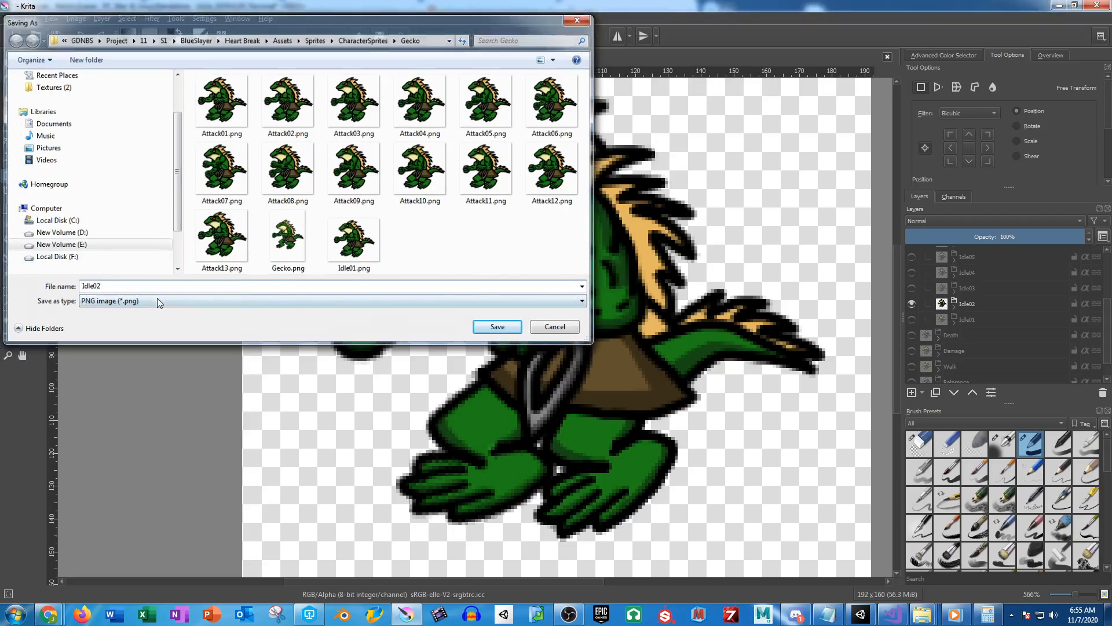
key("Return")
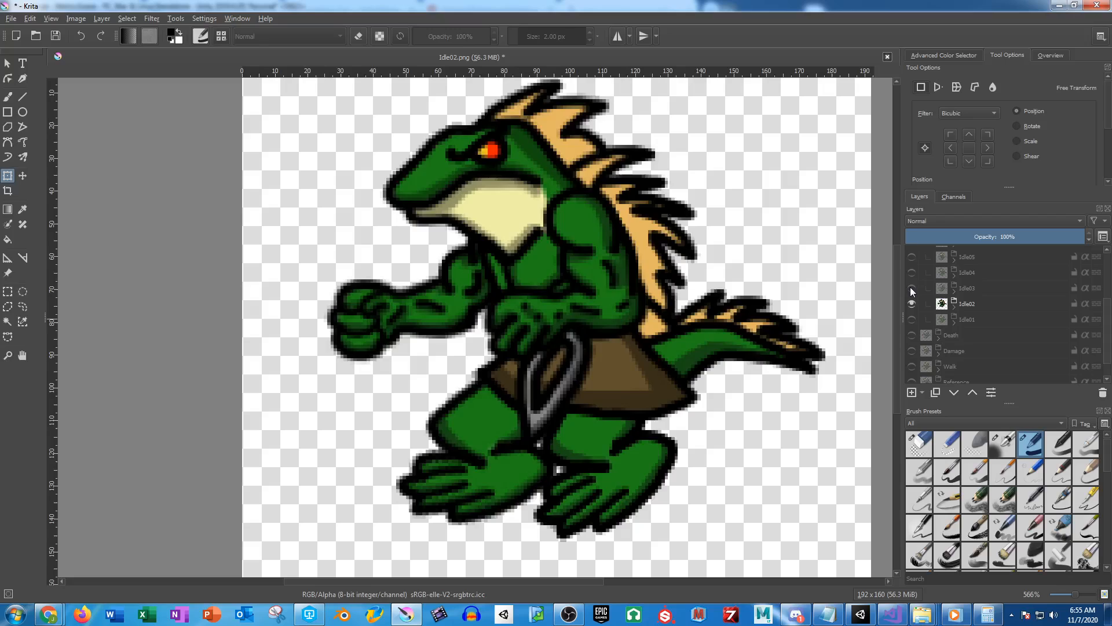
Show the Idle03 group instead of Idle02 and save the frame as Idle03.png
left_click(912, 304)
left_click(912, 288)
key("ctrl+shift+s")
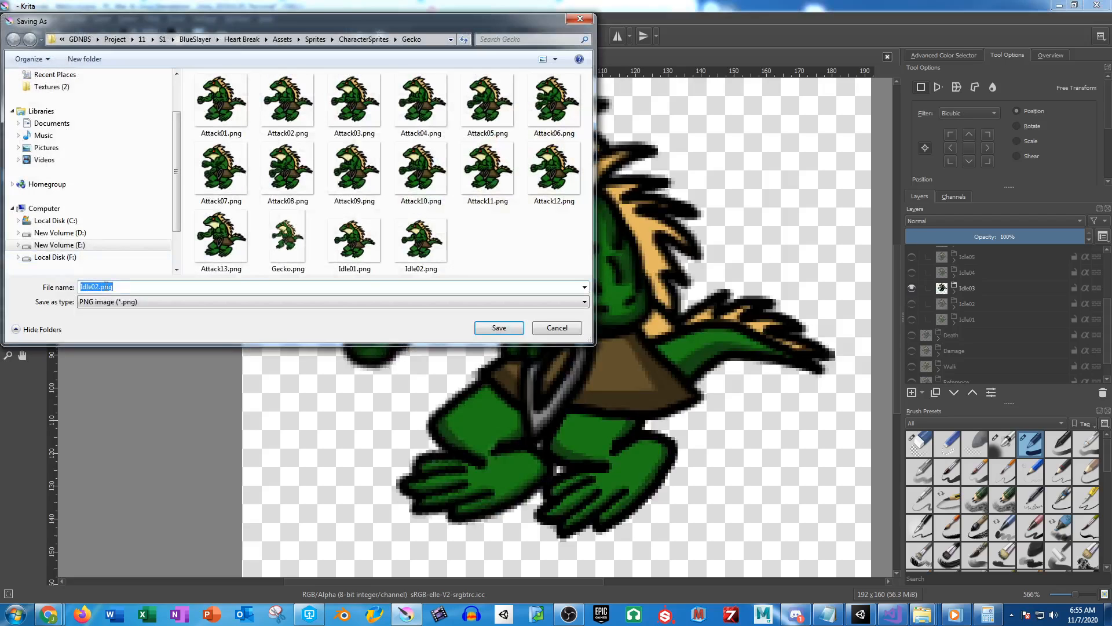
type("Idle03")
key("Return")
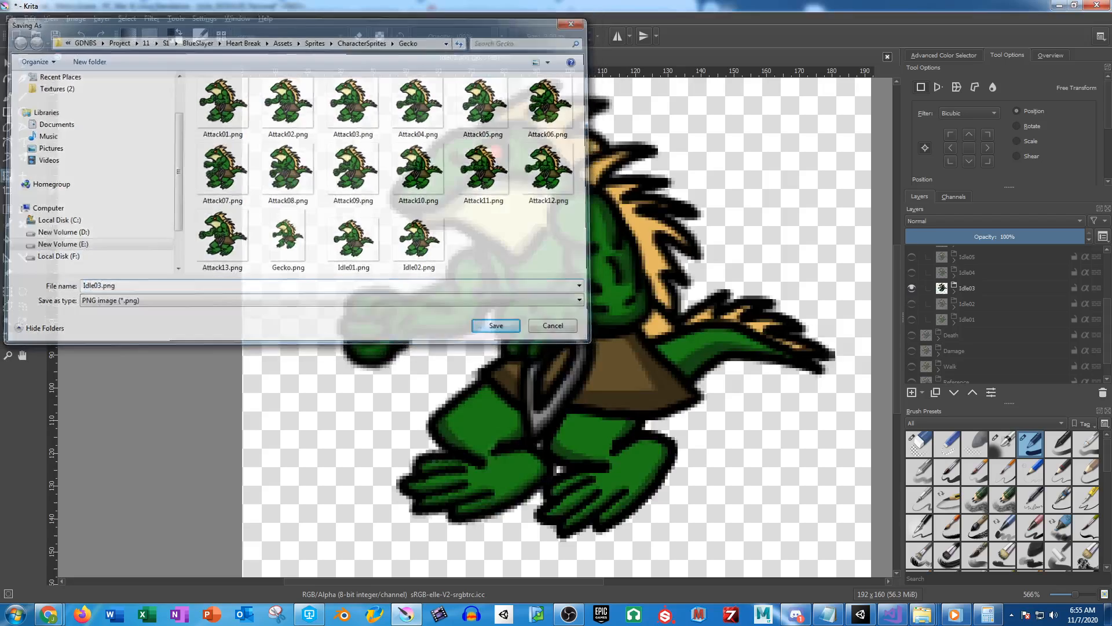
Show the Idle04 group instead of Idle03 and save the frame as Idle04.png
left_click(912, 288)
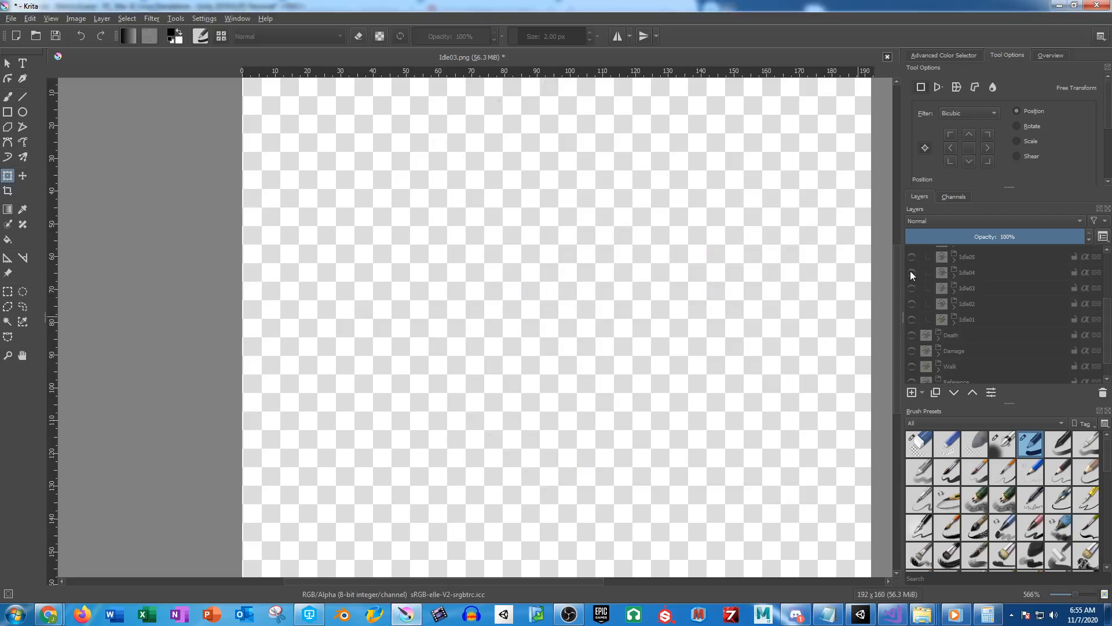
left_click(912, 272)
key("ctrl+shift+s")
left_click(99, 286)
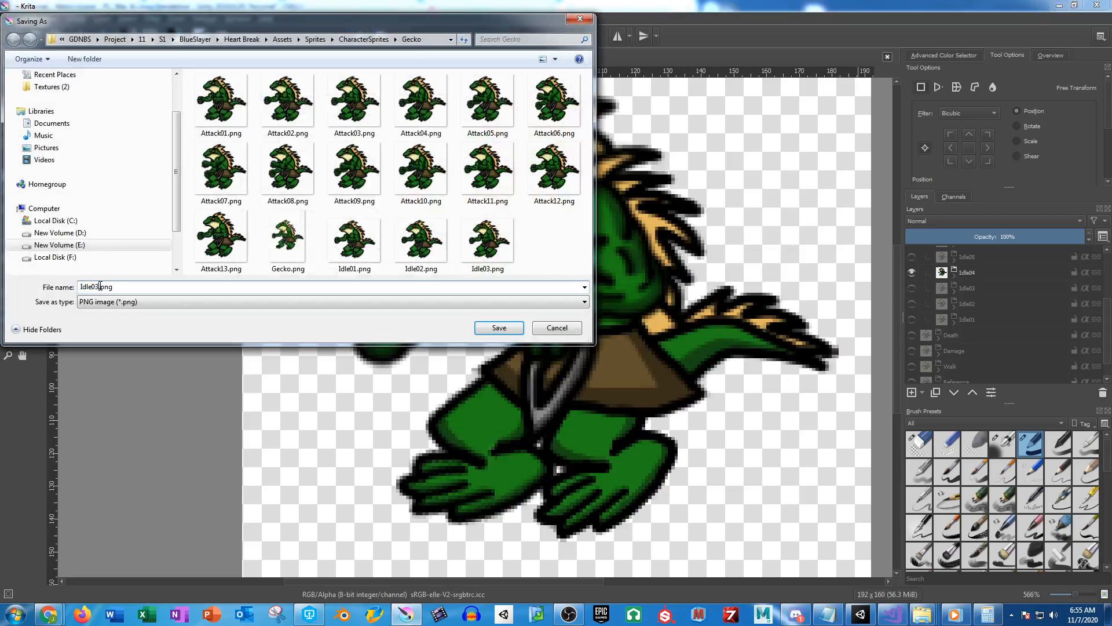
key("BackSpace")
type("4")
key("Return")
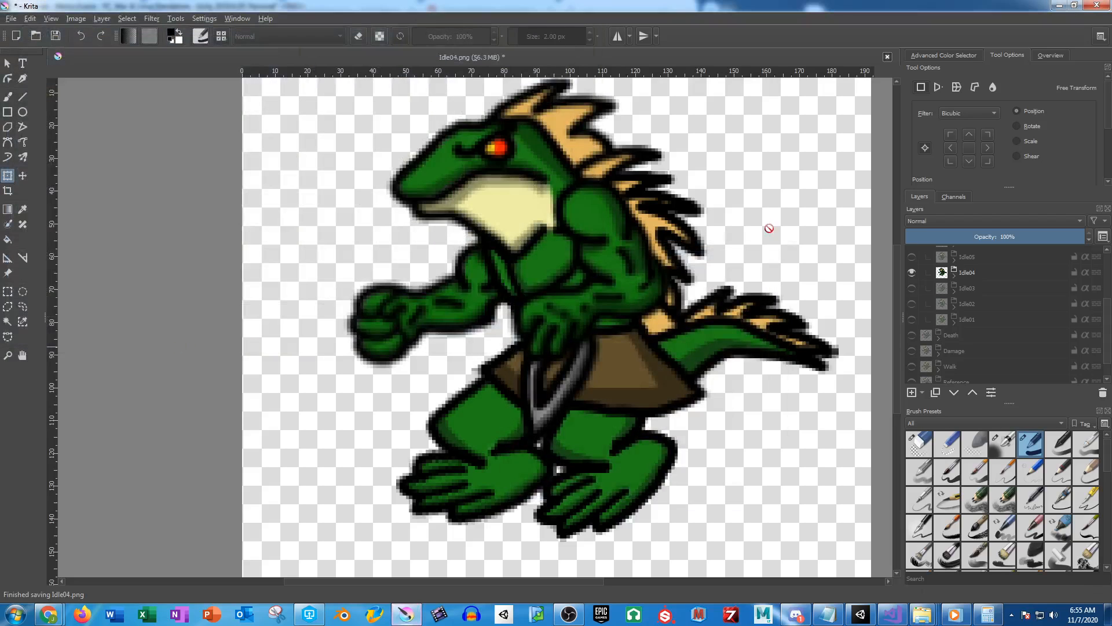
Show the Idle05 group instead of Idle04 and save the frame as Idle05.png
left_click(912, 272)
left_click(912, 257)
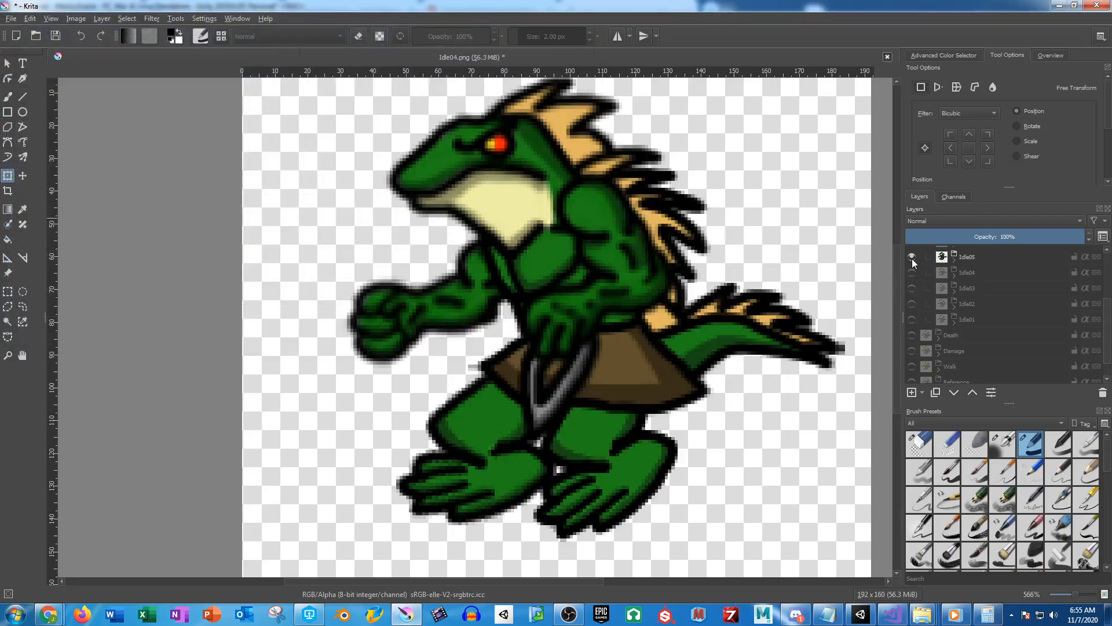
key("ctrl+shift+s")
left_click(99, 287)
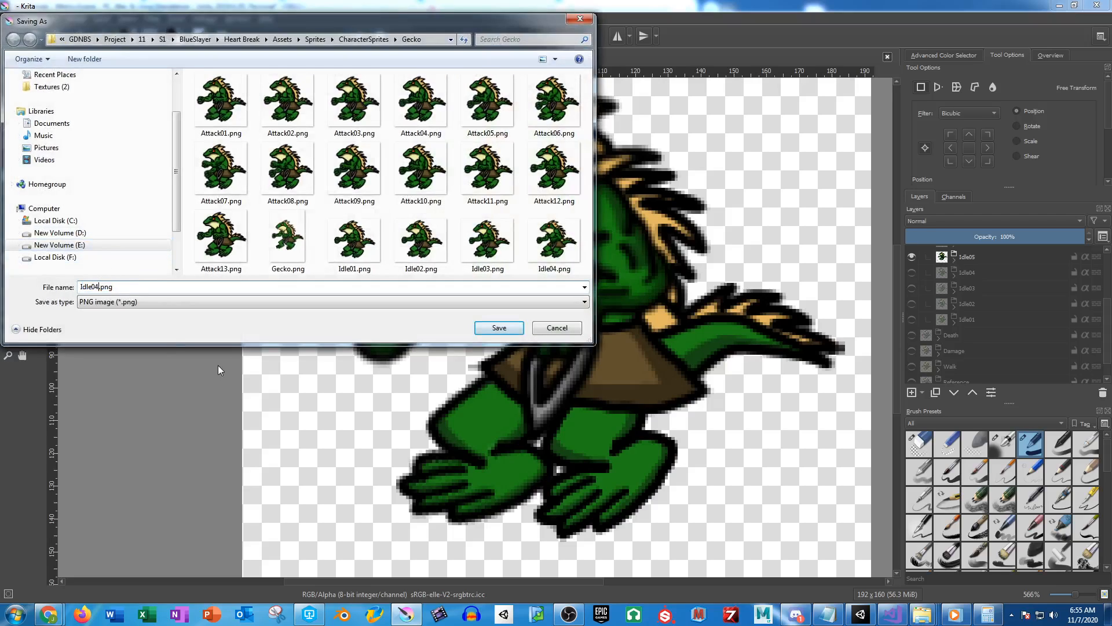
key("BackSpace")
type("5")
key("Return")
Show the Idle06 group instead of Idle05 and save the frame as Idle06.png
scroll(981, 330, "up", 1)
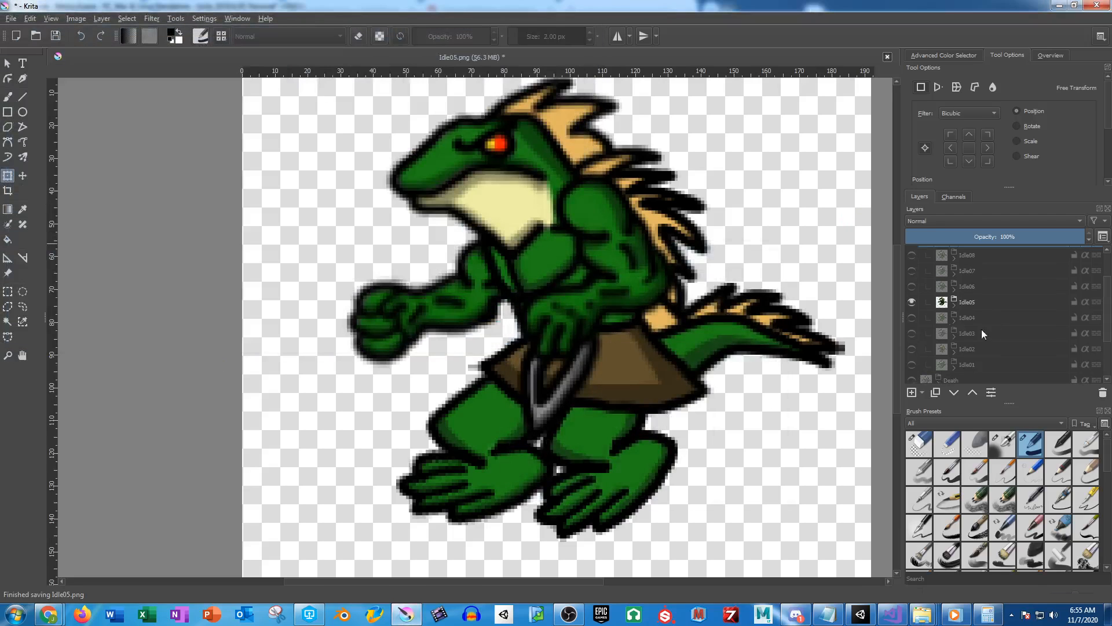
left_click(912, 301)
left_click(912, 286)
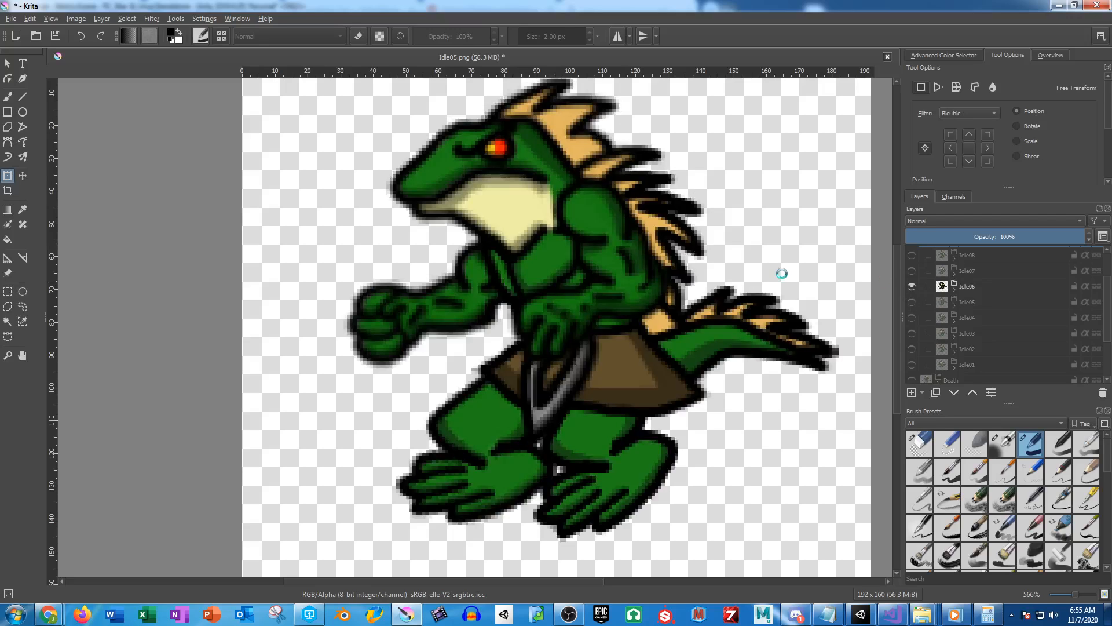
key("ctrl+shift+s")
left_click(99, 286)
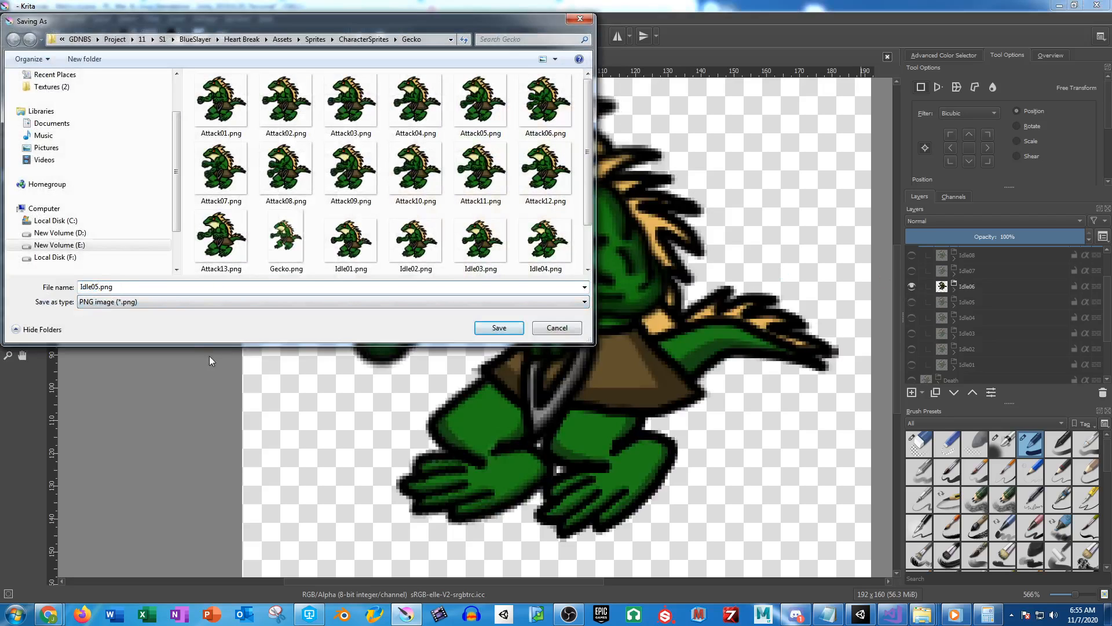
key("BackSpace")
type("6")
key("Return")
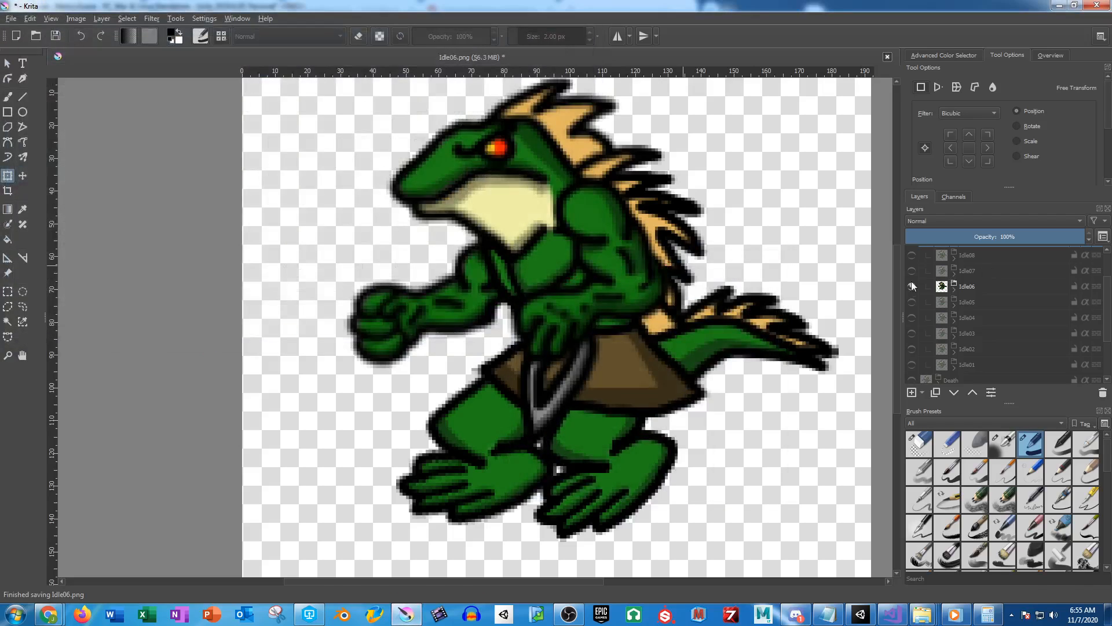
Show the Idle07 group instead of Idle06 and save the frame as Idle07.png
left_click(912, 286)
left_click(911, 269)
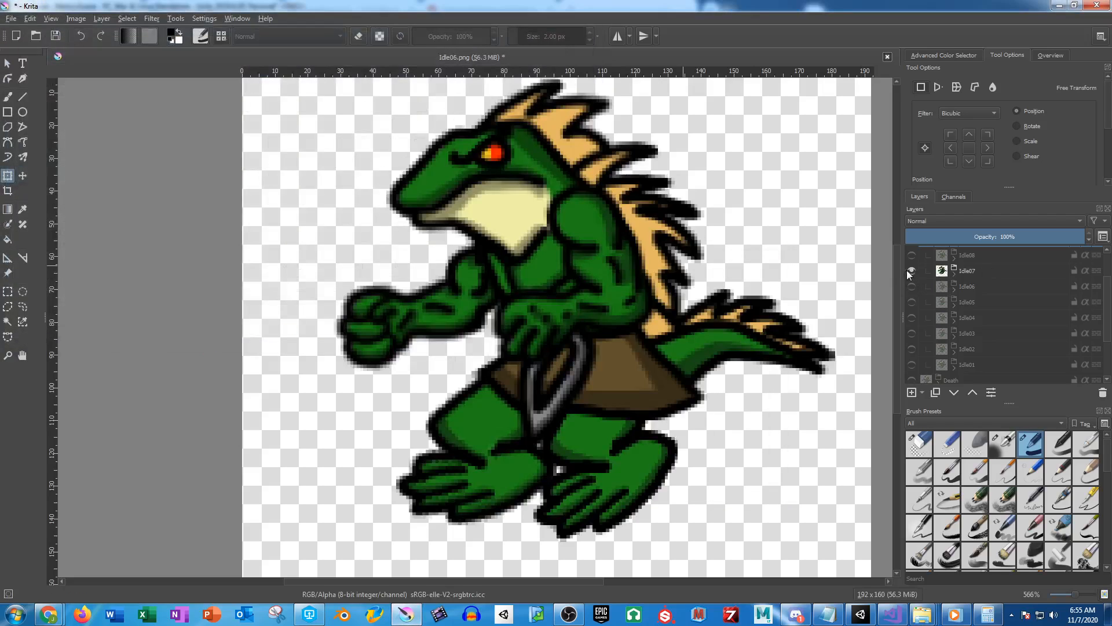
key("ctrl+shift+s")
left_click(99, 287)
key("BackSpace")
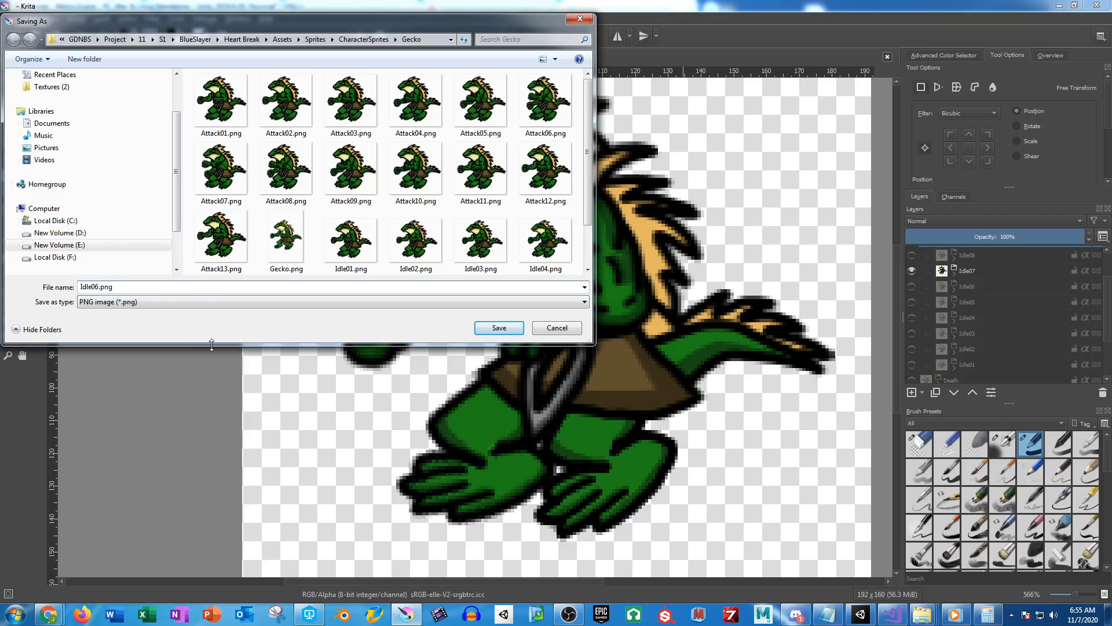
type("7")
key("Return")
key("Return")
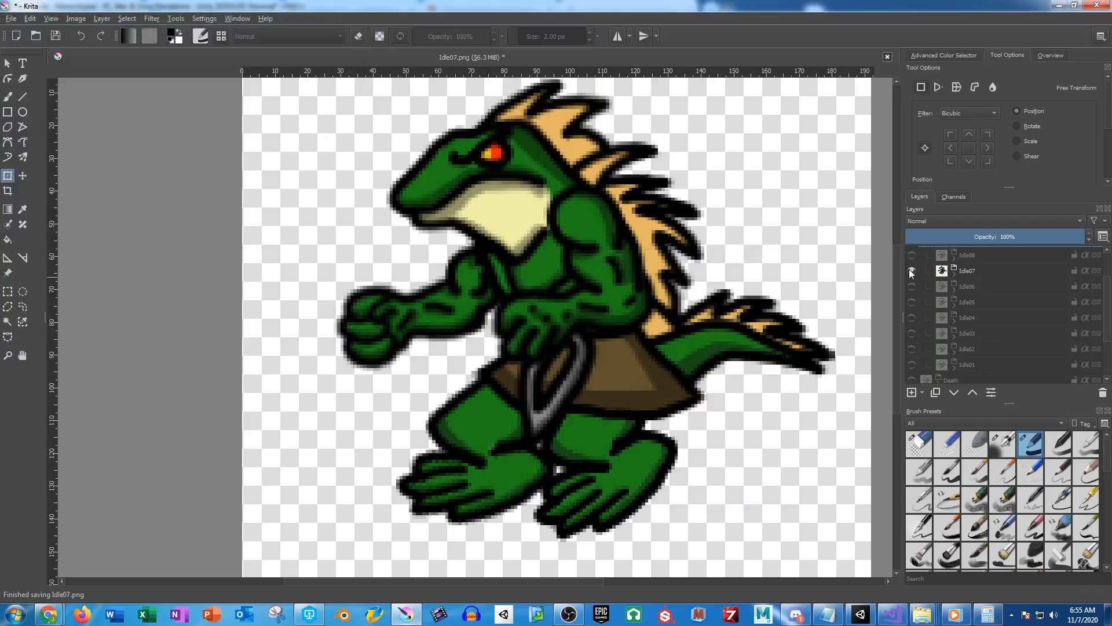
Show the Idle08 group instead of Idle07 and save the frame as Idle08.png
left_click(911, 270)
left_click(912, 256)
scroll(965, 307, "up", 1)
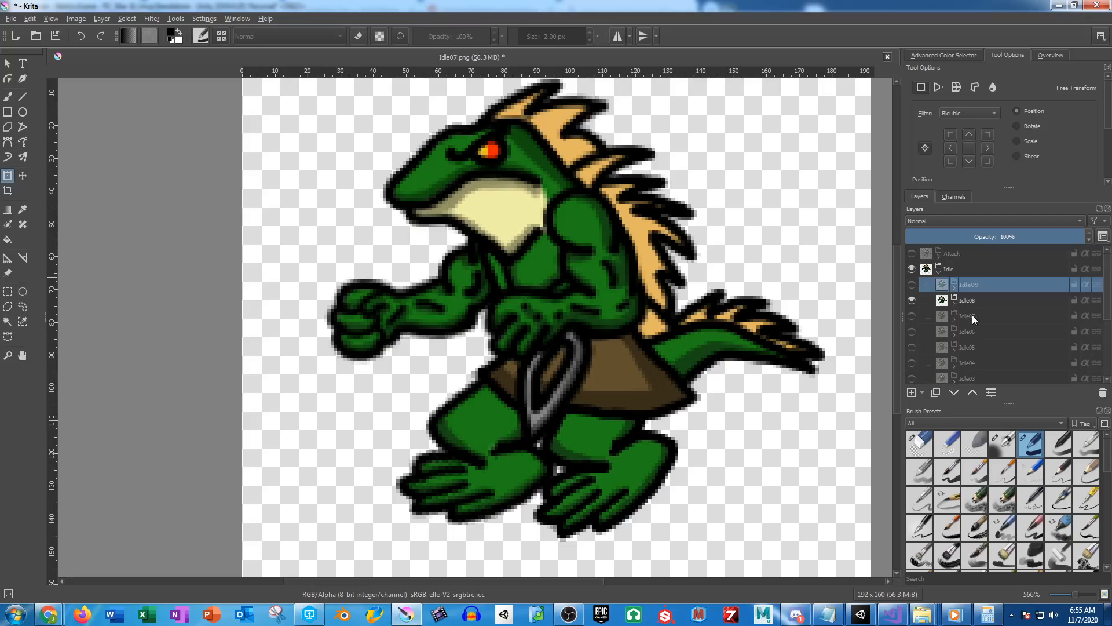
key("ctrl+shift+s")
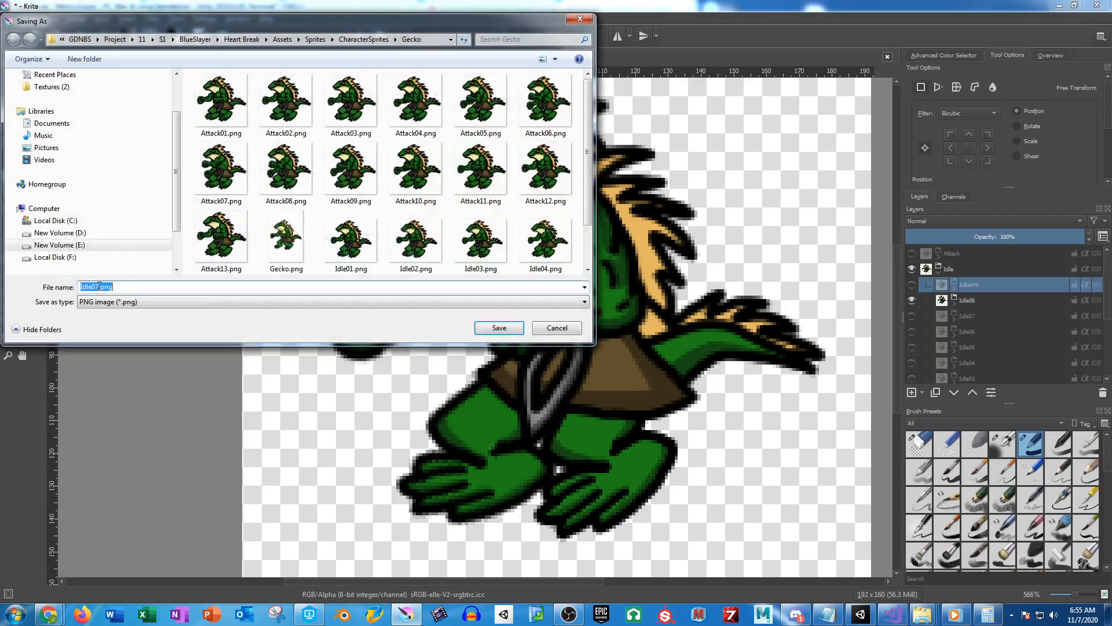
type("Idle08.png")
key("Return")
key("Return")
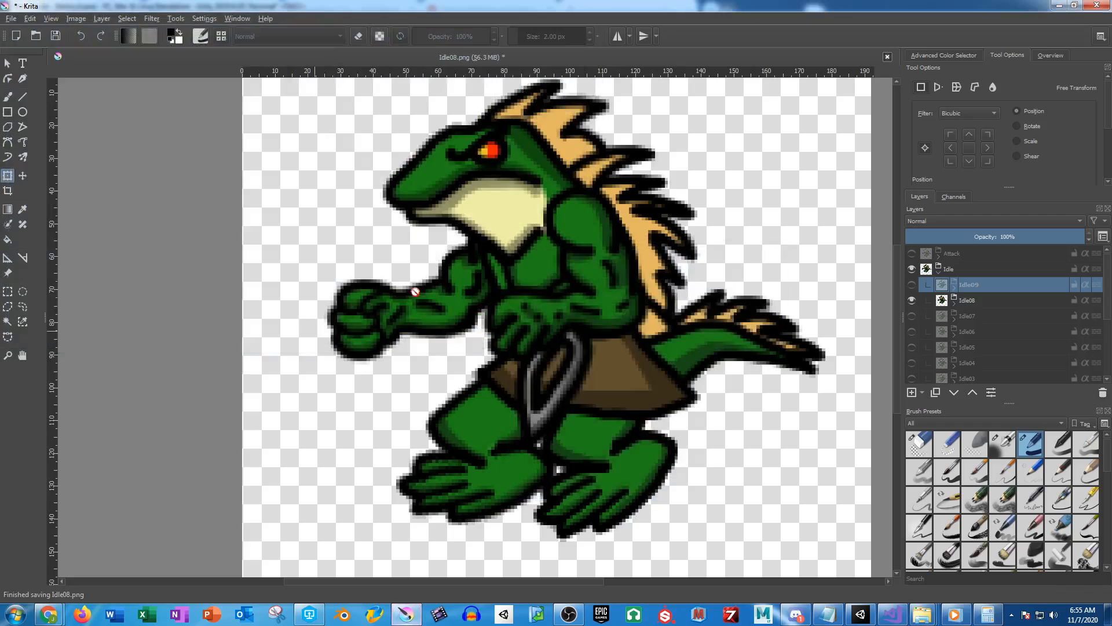
Show the Idle09 group instead of Idle08, save the frame as Idle09.png, and collapse the Idle group
left_click(912, 300)
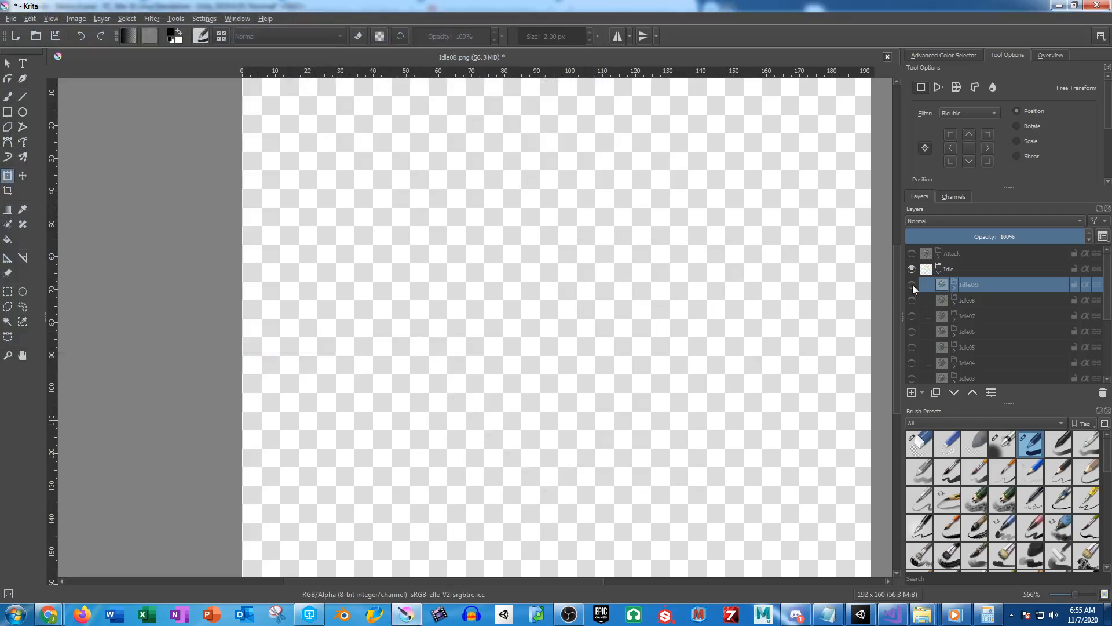
left_click(912, 285)
key("ctrl+shift+s")
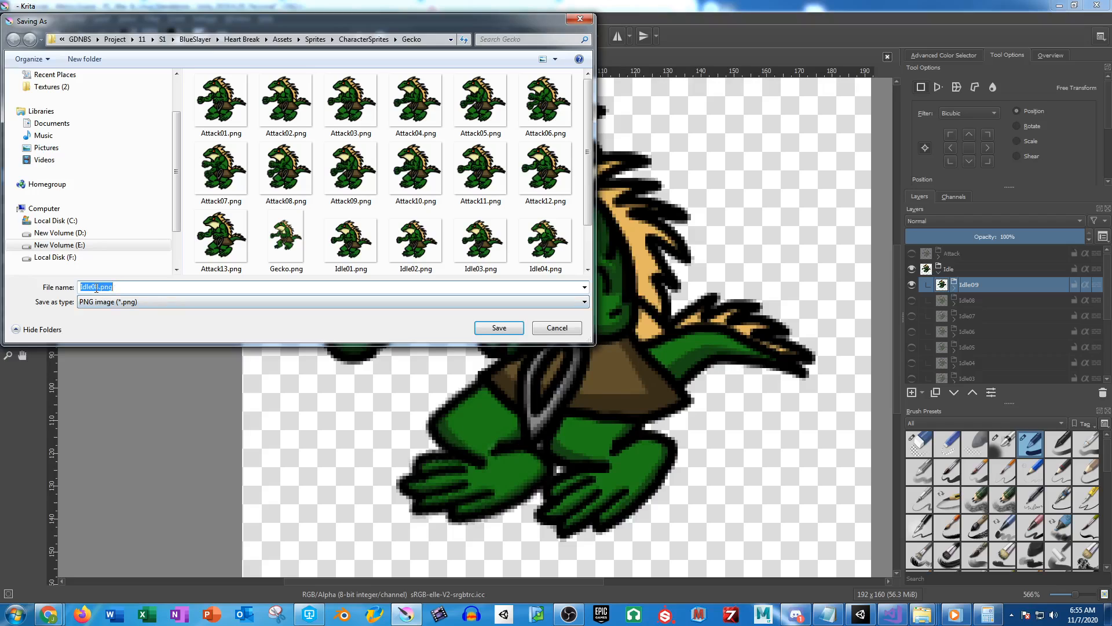
left_click(98, 287)
key("BackSpace")
type("9")
key("Return")
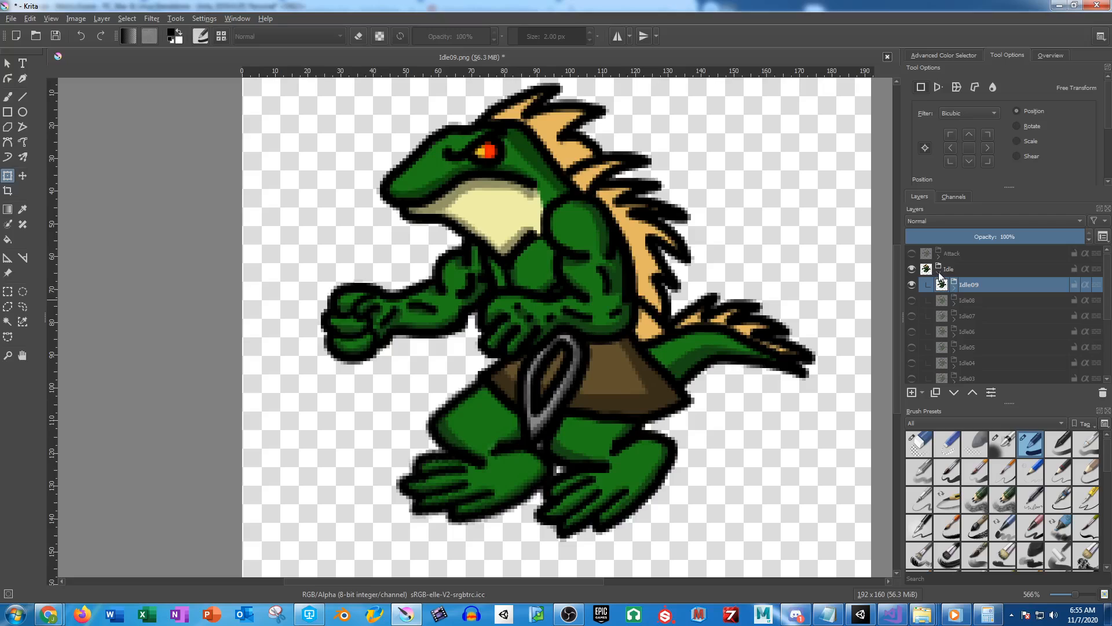
left_click(939, 273)
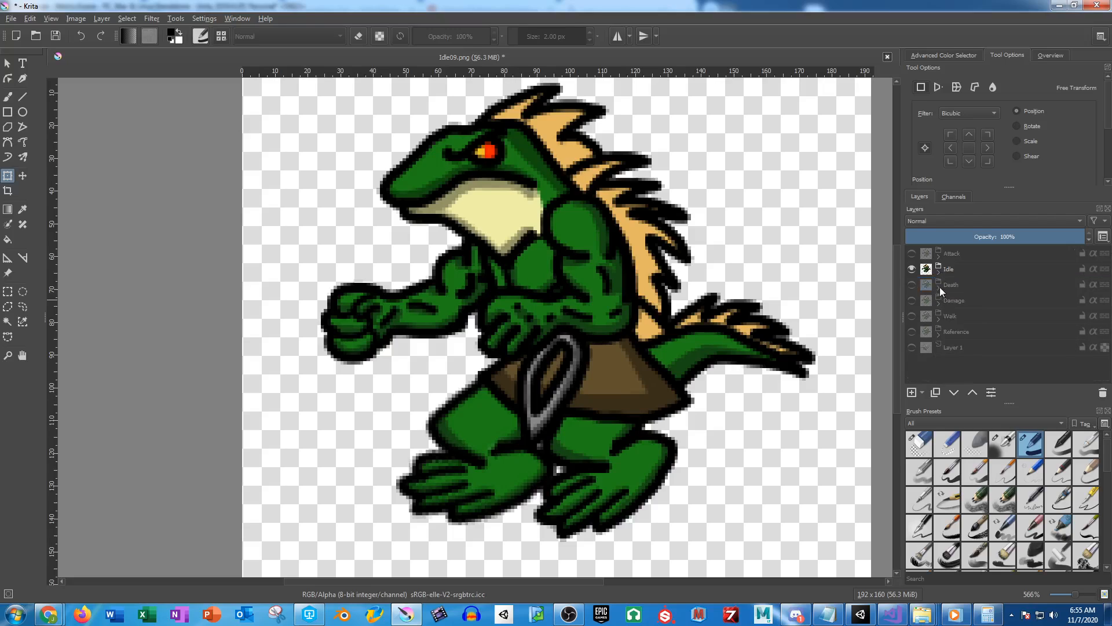
Switch to Unity, start a new animation for the Gecko object, and create and open a Gecko folder inside Animation/Enemies
left_click(863, 615)
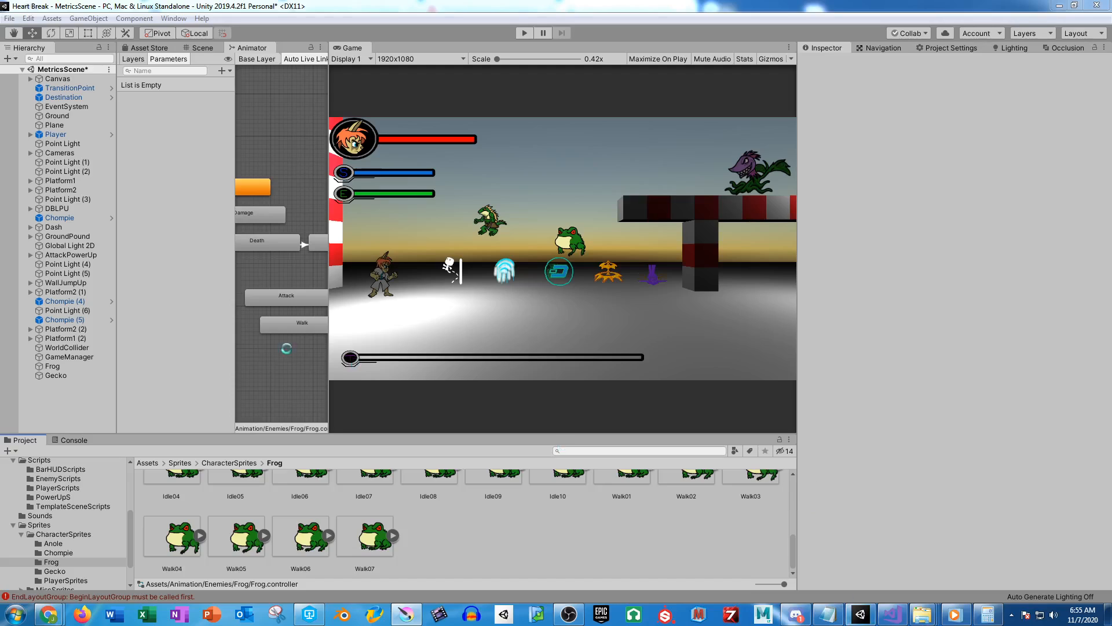
left_click(70, 376)
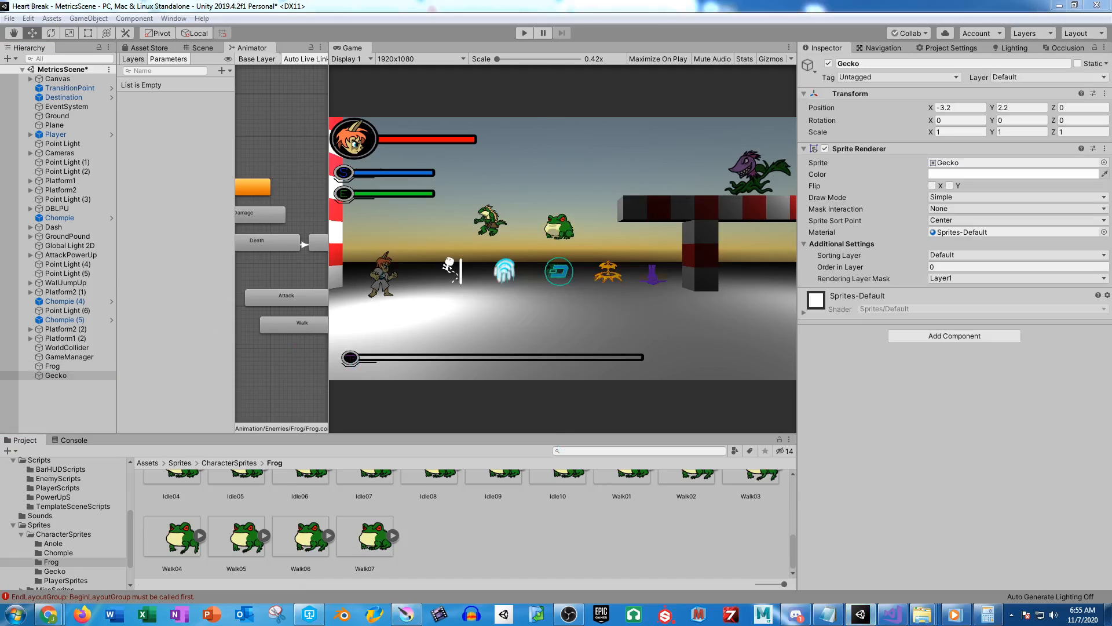
left_click(329, 52)
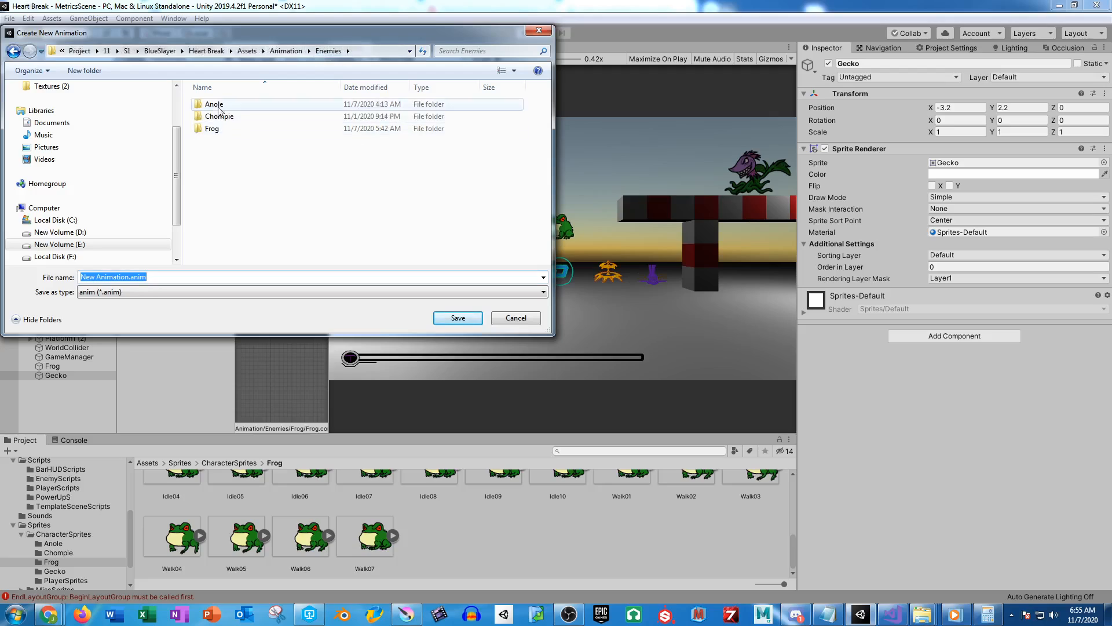
right_click(224, 163)
mouse_move(275, 317)
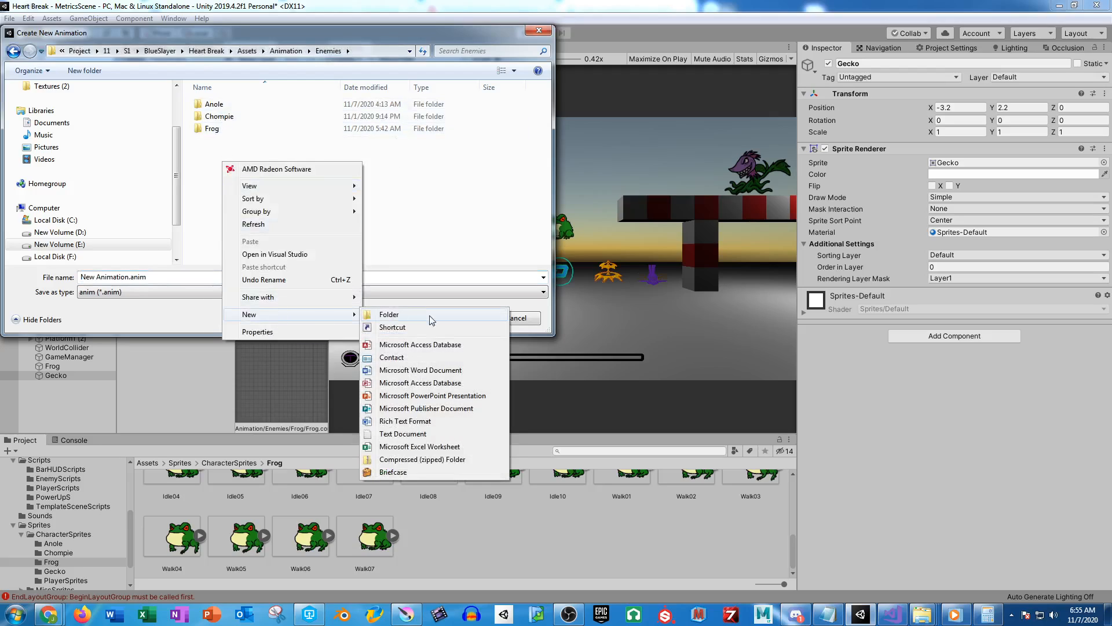
left_click(388, 315)
type("Gecko")
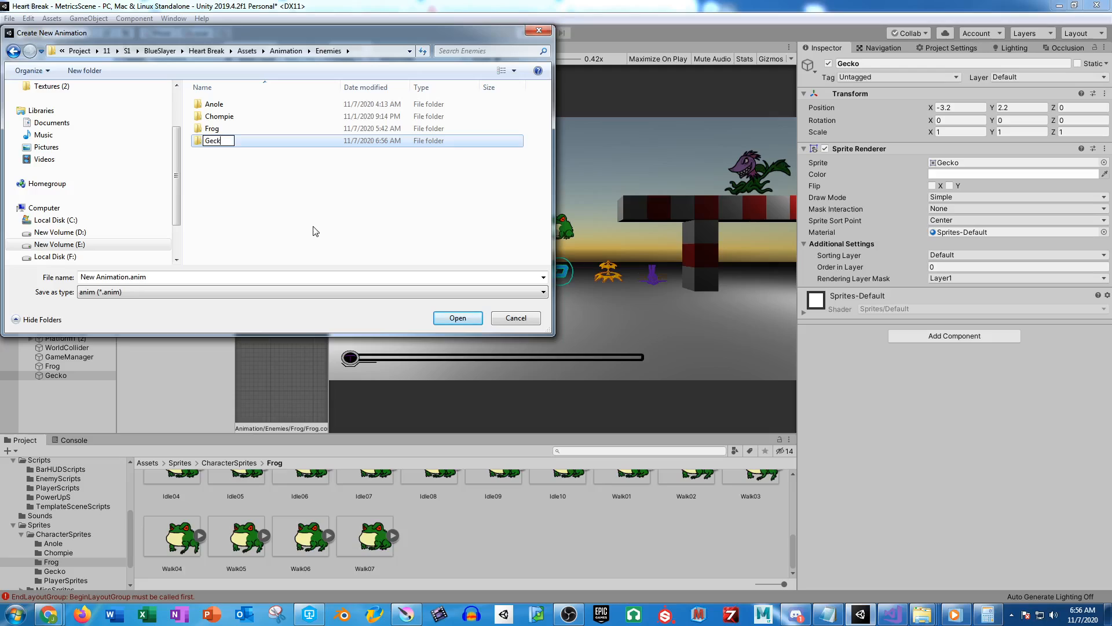
key("Return")
key("Return")
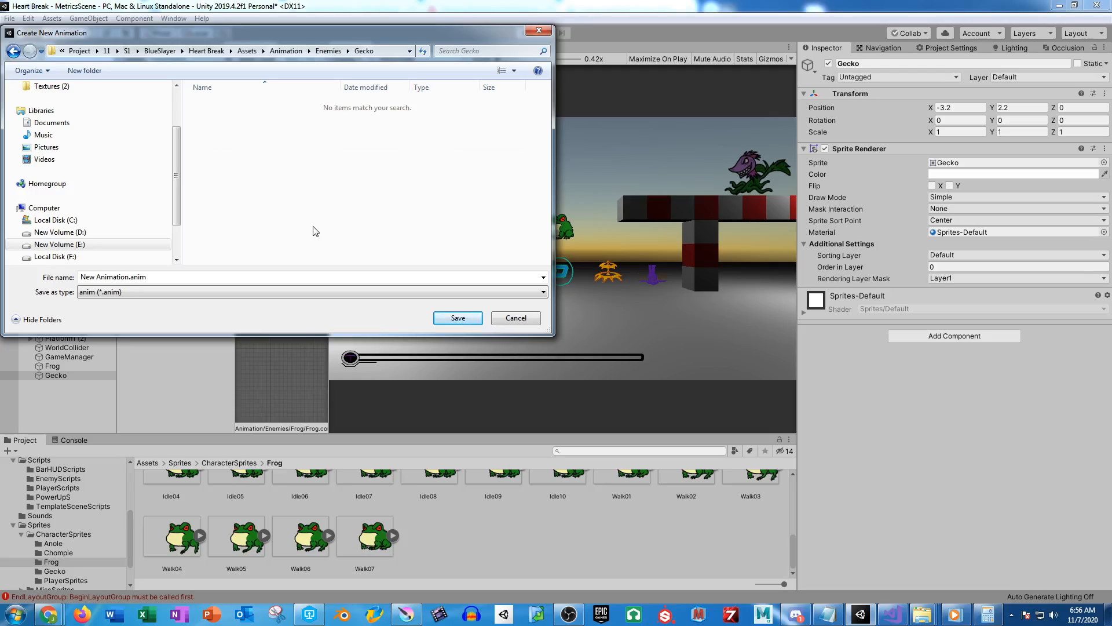
Save the new animation clip as Idle in the Gecko folder
left_click(159, 276)
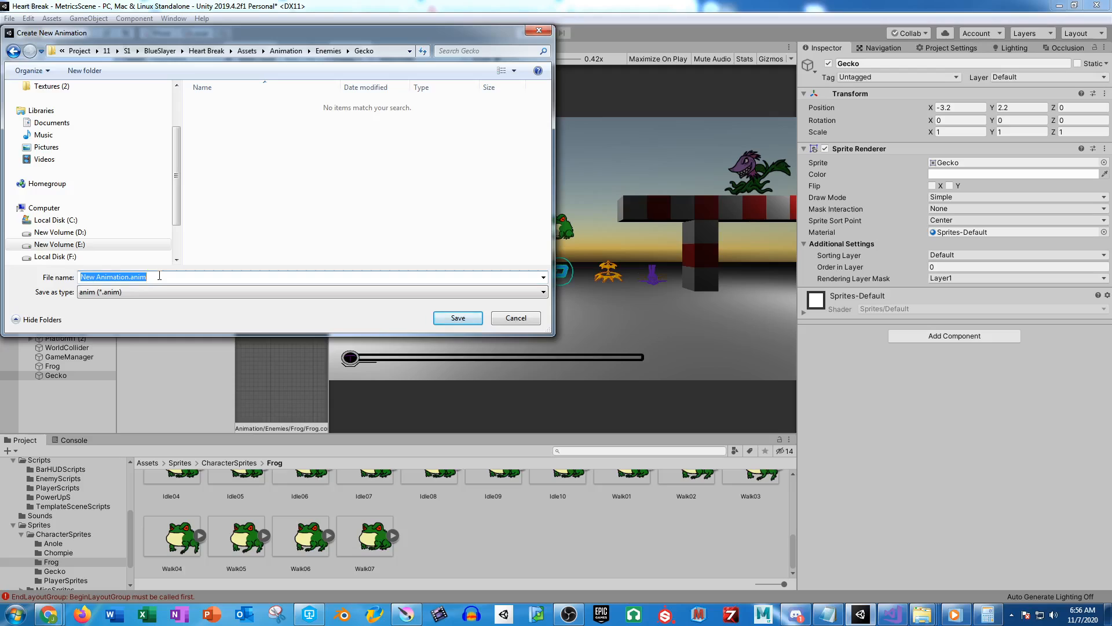
type("Idle")
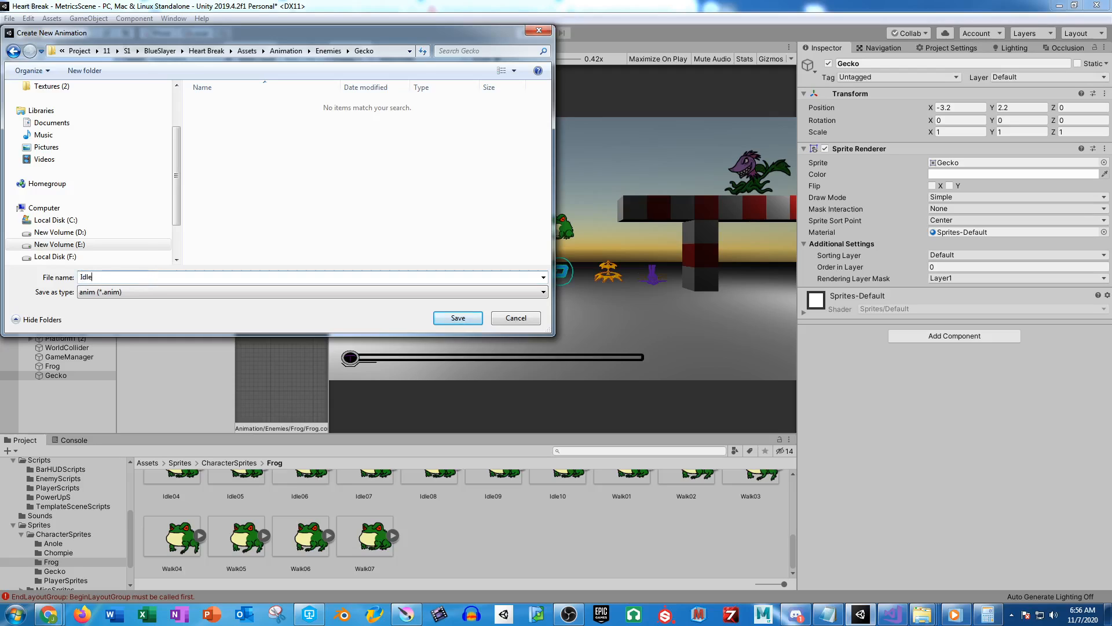
key("Return")
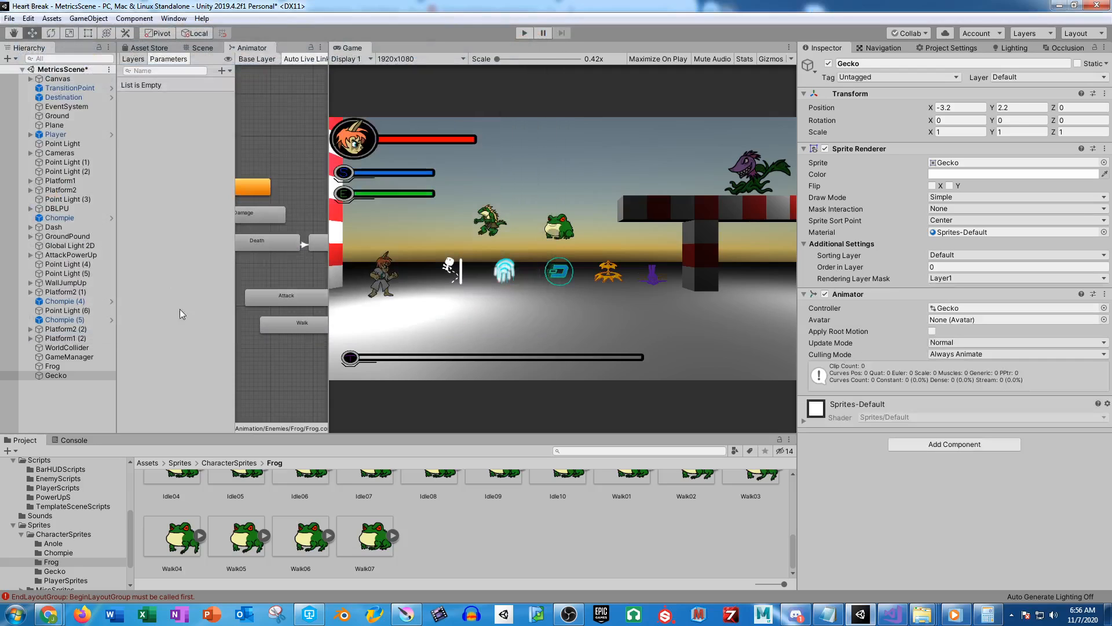
Set the texture type of Attack11 to Attack13 and Idle01 to Idle09 in the Gecko sprites folder to Sprite (2D and UI) and apply
left_click(55, 571)
left_click(177, 492)
left_click(304, 574, "shift")
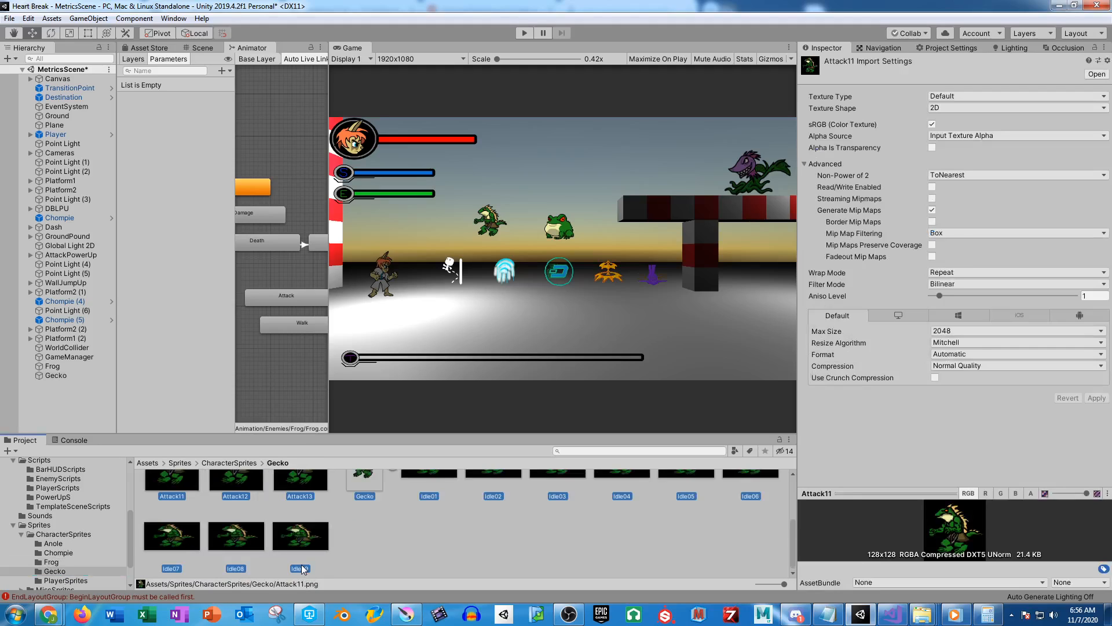
left_click(368, 487, "ctrl")
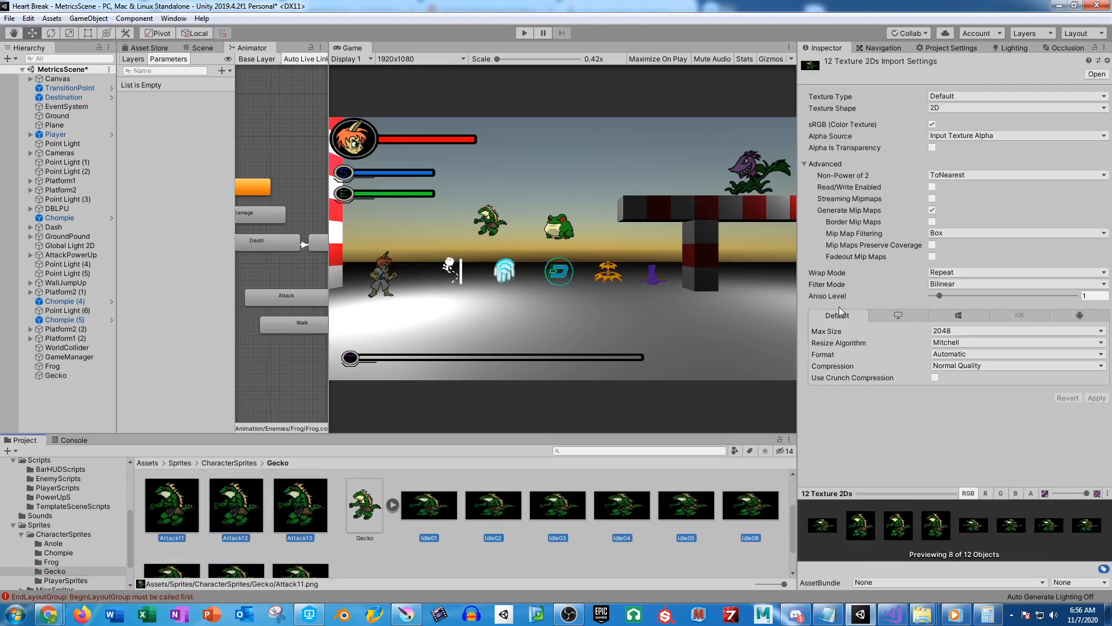
left_click(979, 97)
left_click(995, 132)
left_click(1097, 411)
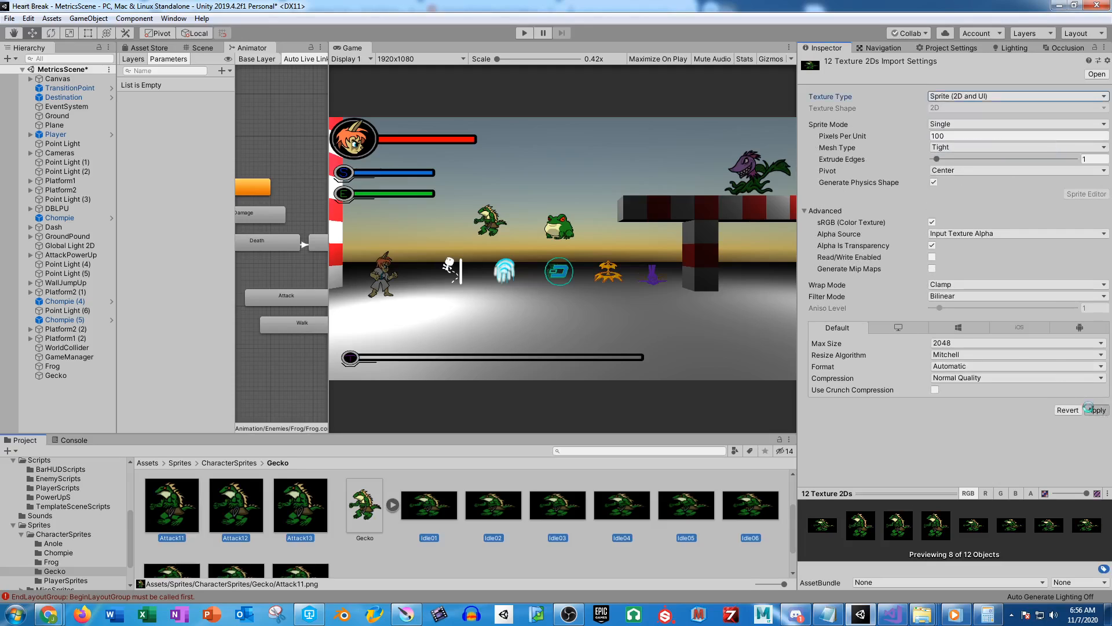
Select the Idle01 to Idle09 sprites in the Gecko sprites folder
left_click(442, 508)
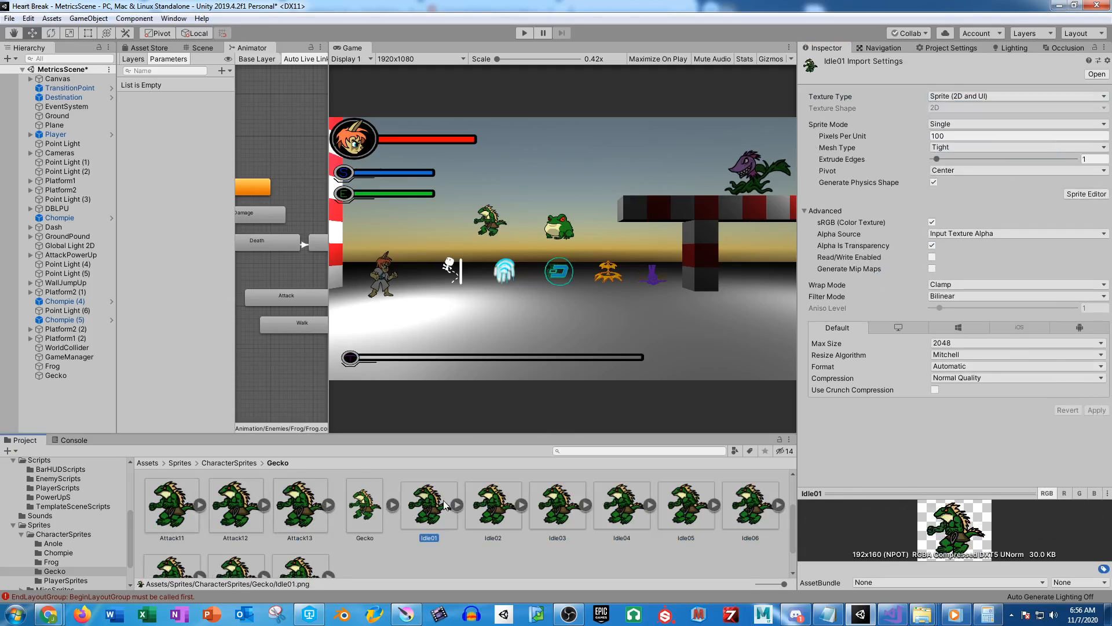
scroll(439, 510, "up", 2)
left_click(489, 530, "shift")
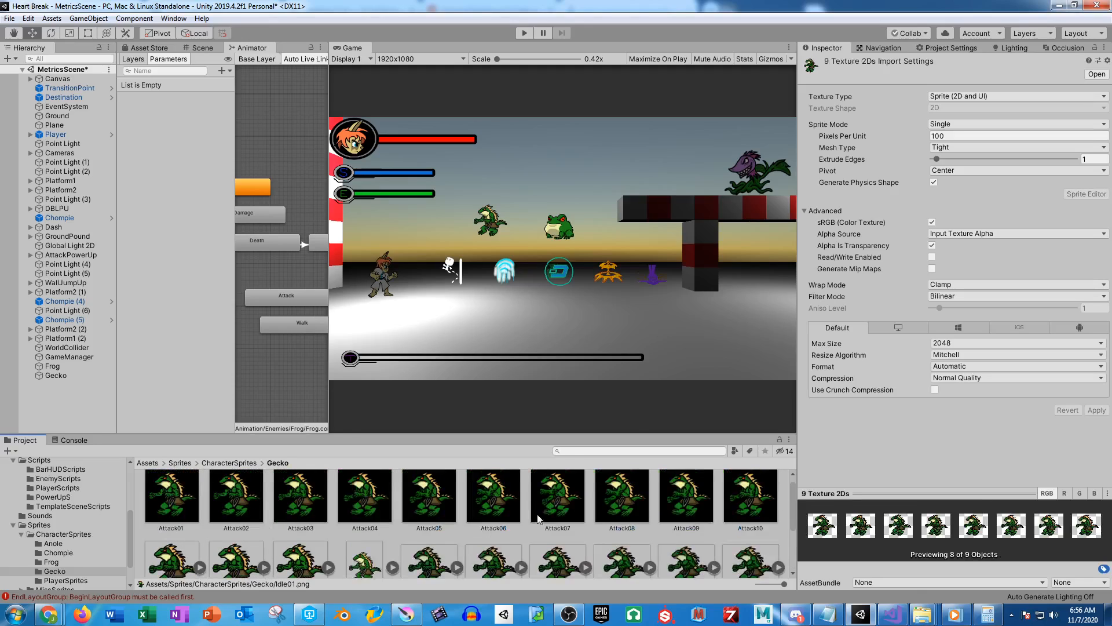
scroll(301, 543, "down", 3)
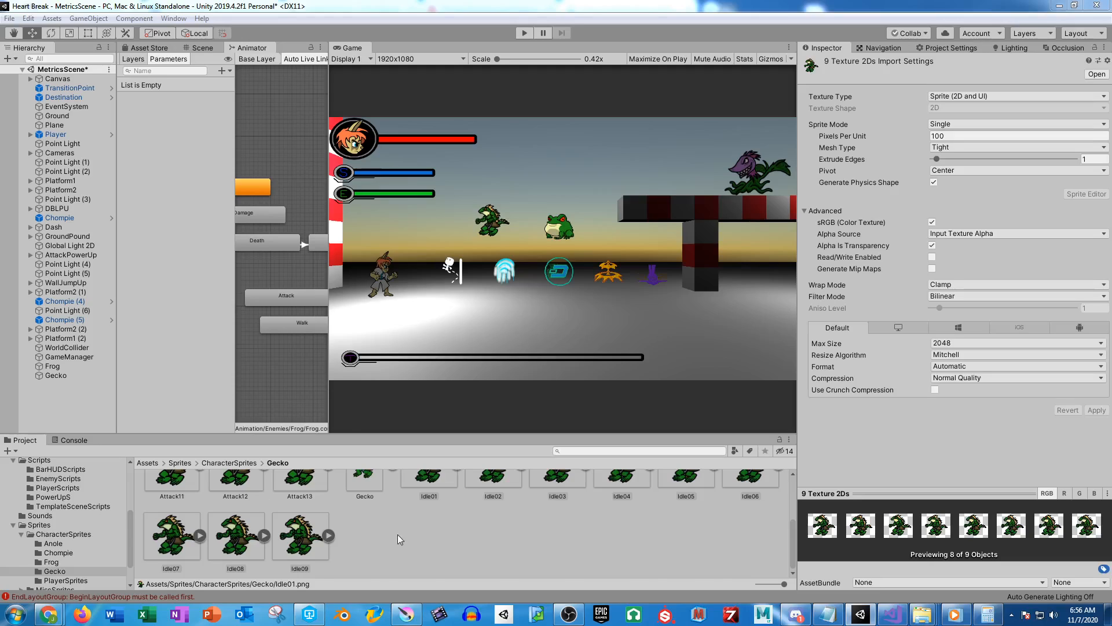
Change the texture type of Attack01 to Attack10 to Sprite (2D and UI) and apply
scroll(398, 539, "up", 3)
left_click(188, 492)
left_click(765, 507, "shift")
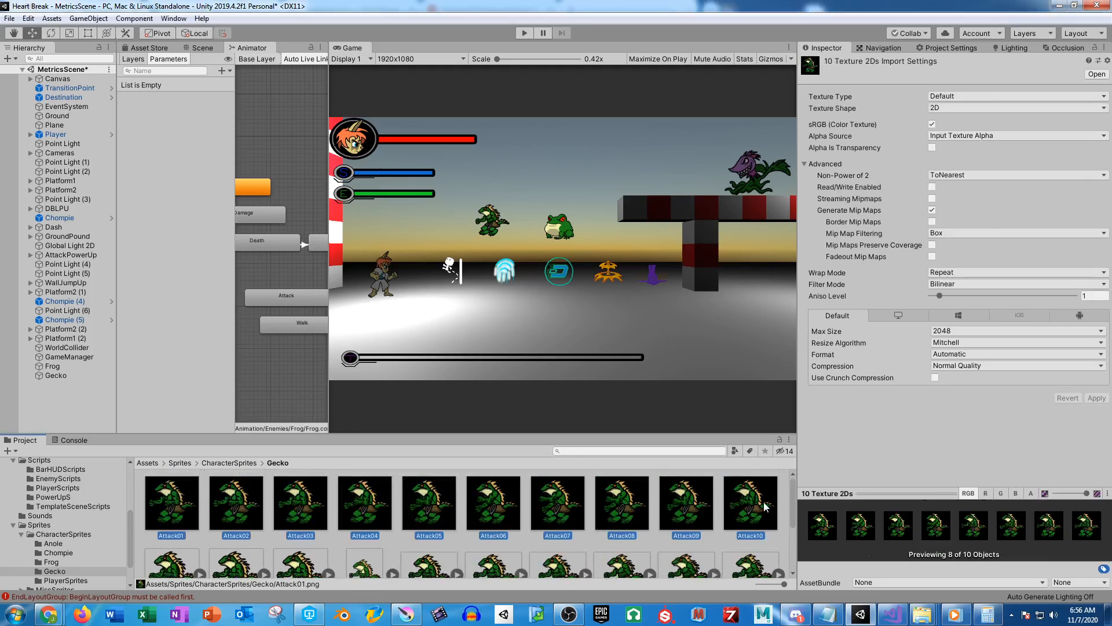
left_click(957, 96)
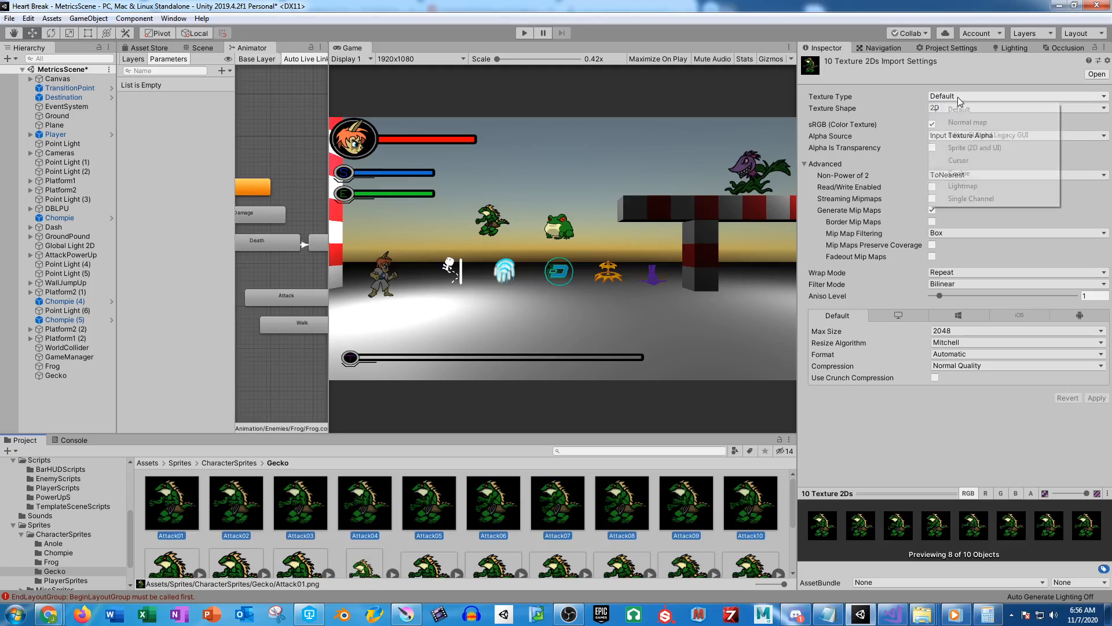
left_click(999, 147)
left_click(1097, 411)
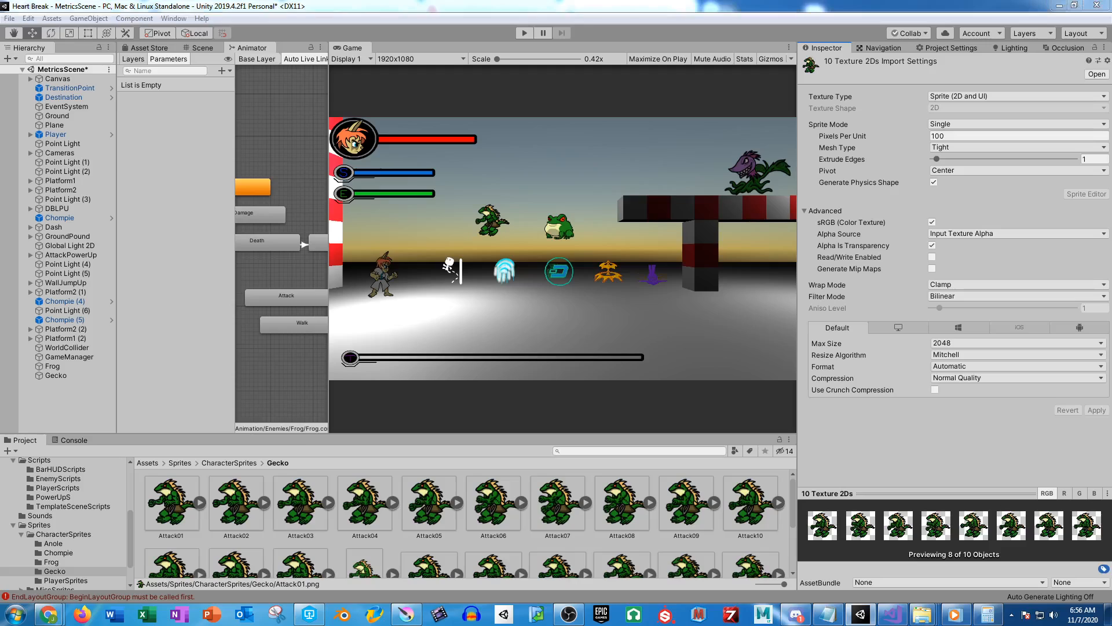
Save a new Gecko animation clip as Attack and select the Attack01 to Attack13 sprites
type("Attack")
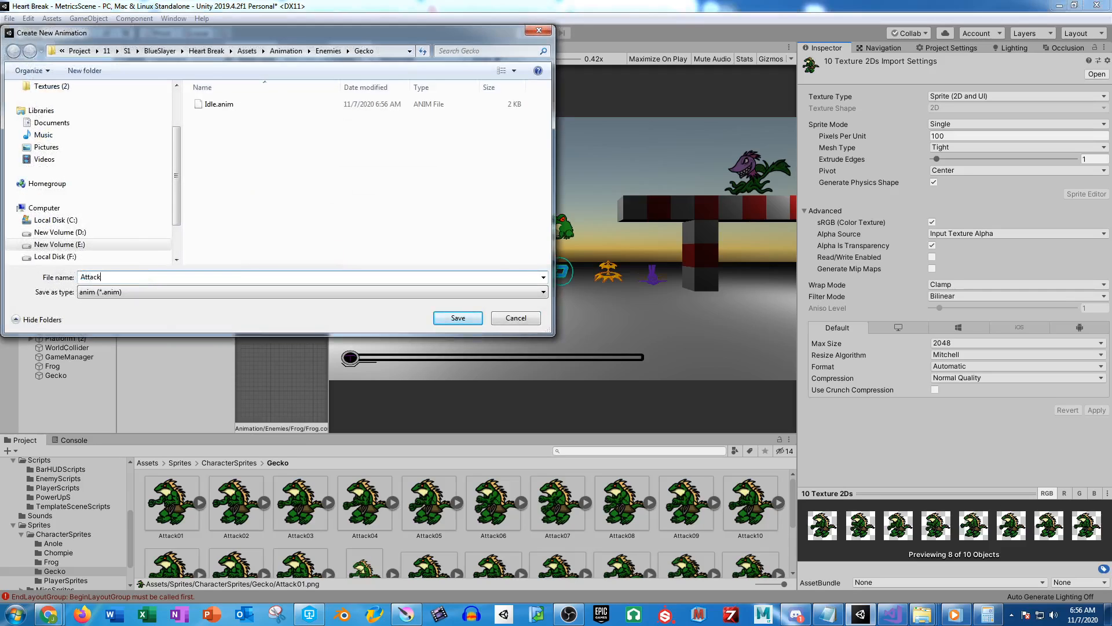
key("Return")
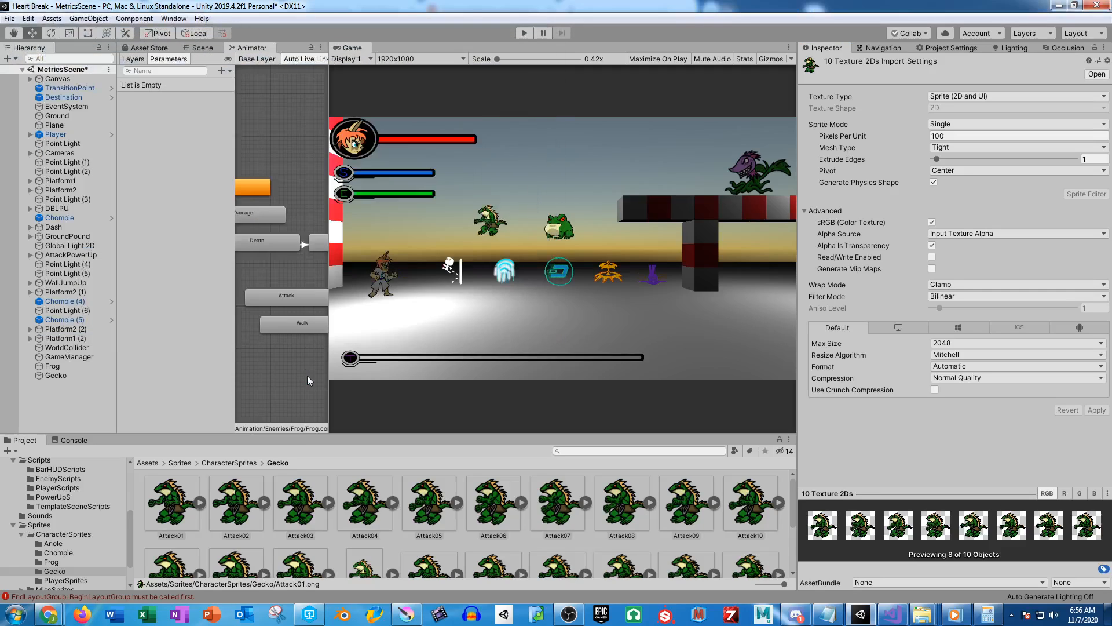
left_click(167, 509)
scroll(307, 492, "down", 3)
left_click(302, 490, "shift")
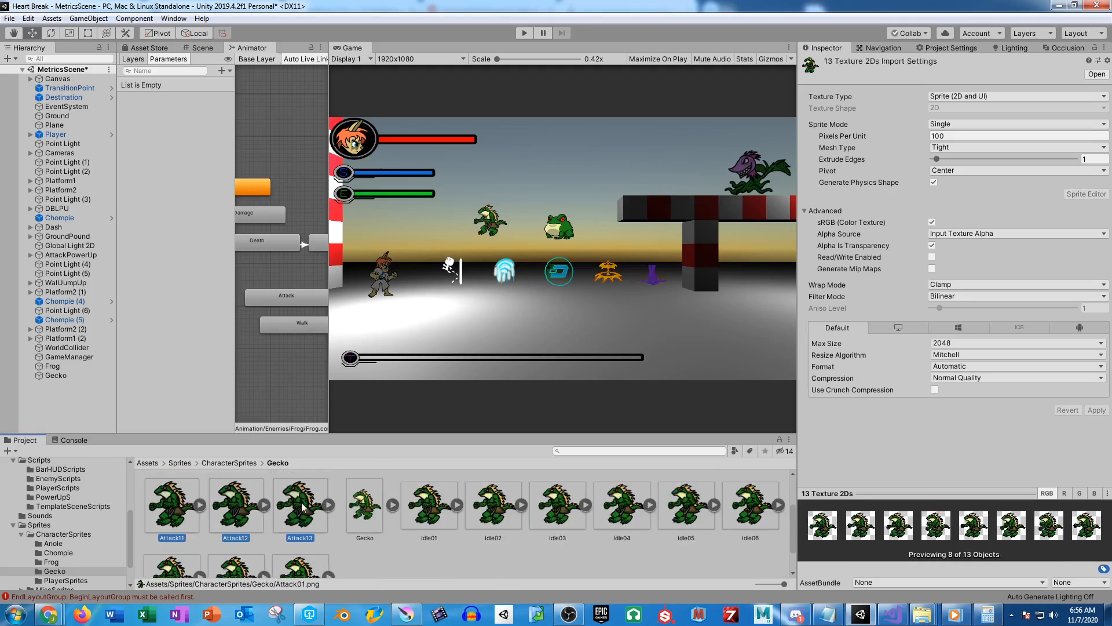
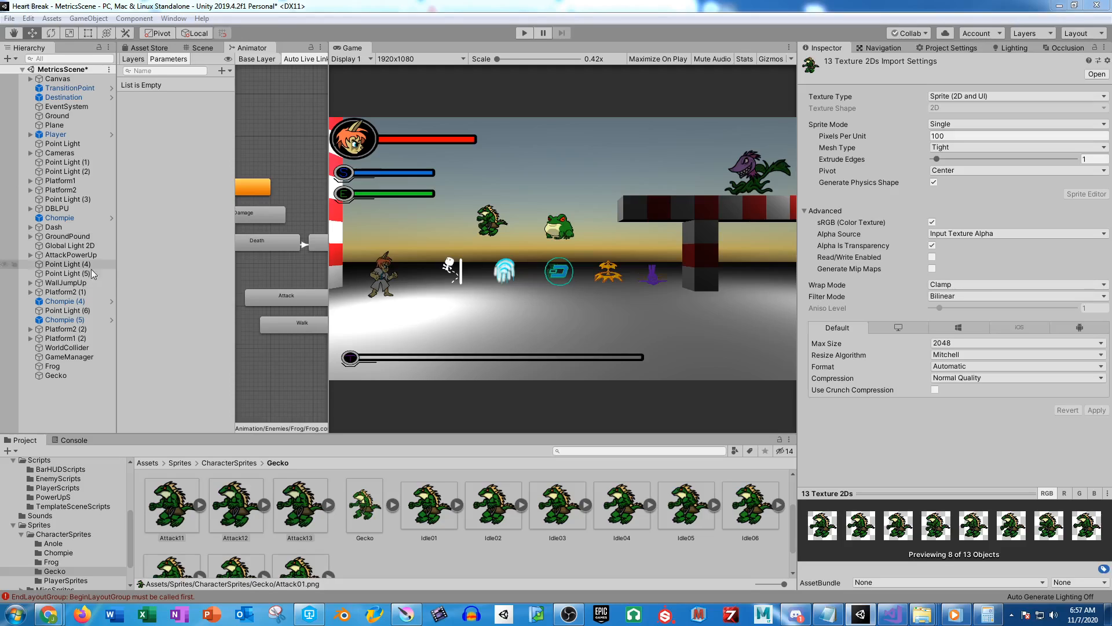
Select all attack and idle sprites in the Gecko folder except the base Gecko sprite and apply 75 pixels per unit
left_click(176, 507)
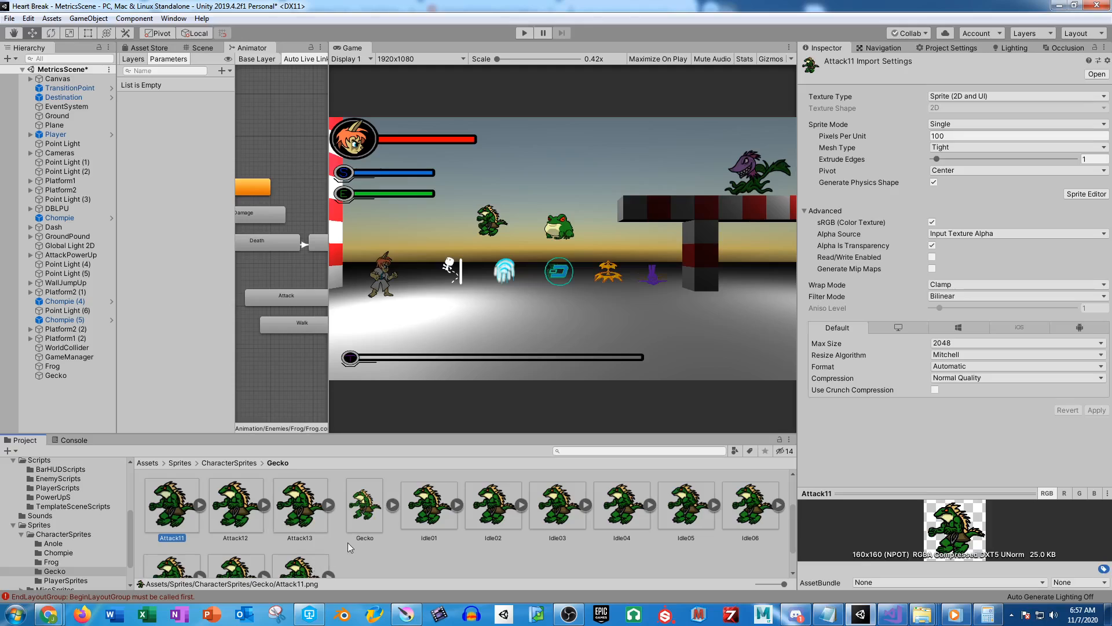
scroll(360, 541, "up", 2)
left_click(167, 496)
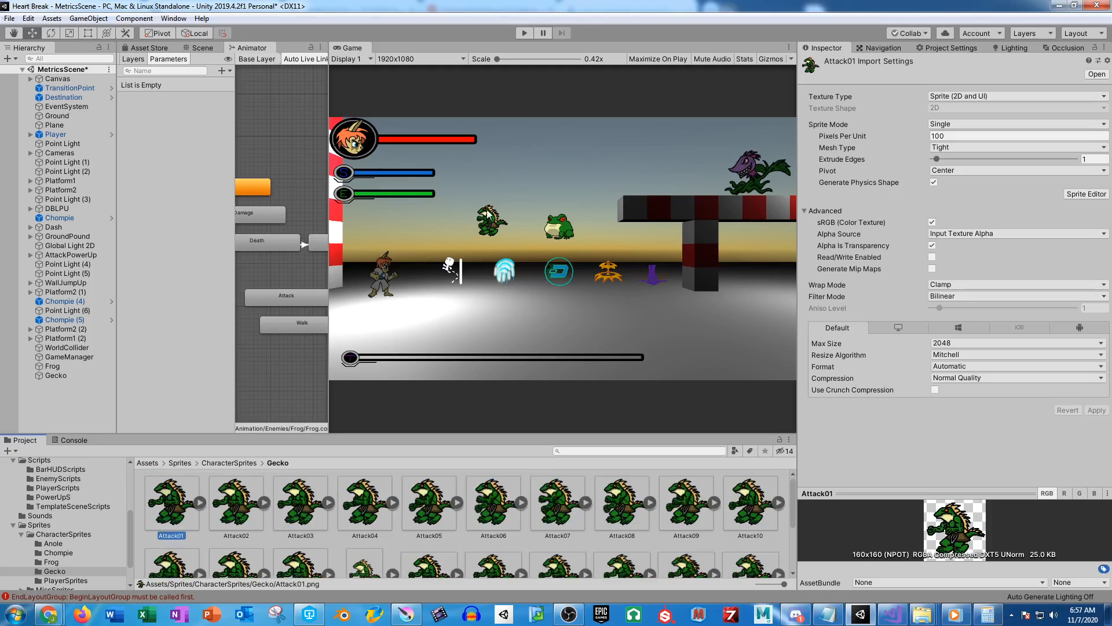
scroll(433, 497, "down", 2)
key("ctrl+a")
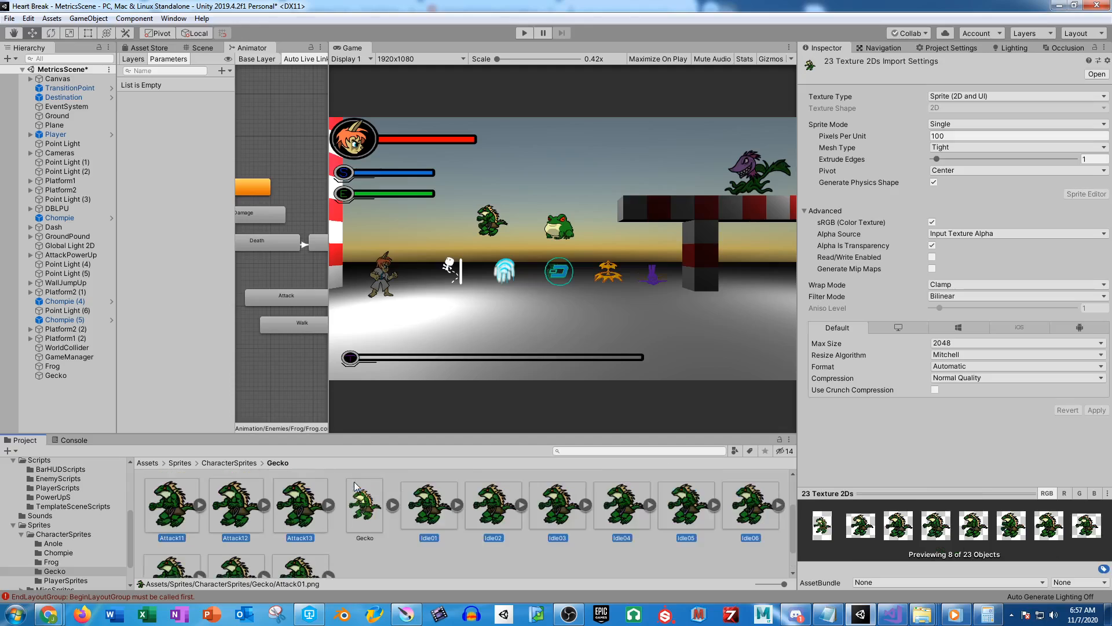
left_click(355, 485, "ctrl")
left_click(960, 132)
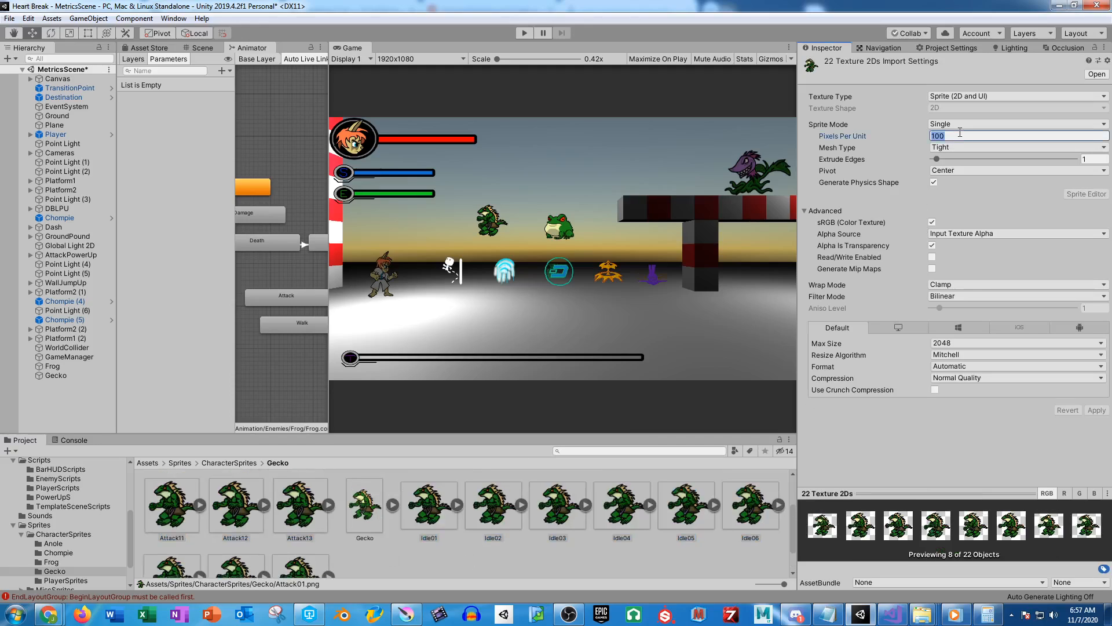
type("75")
left_click(1095, 411)
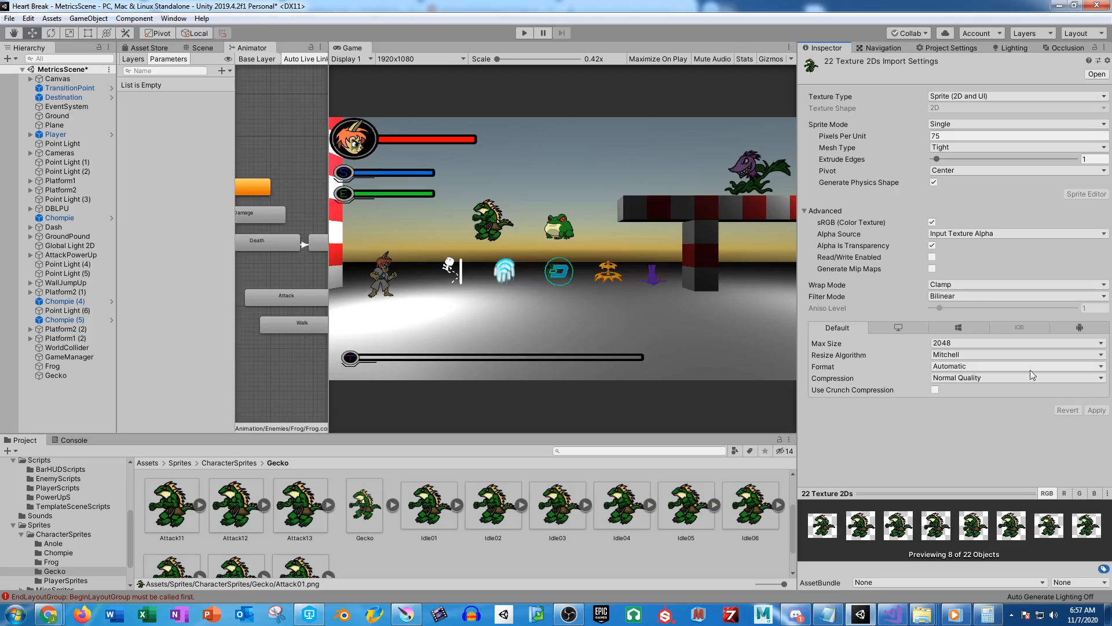
Set the pixels per unit of the selected gecko attack and idle sprites to 60 and apply
left_click(953, 136)
type("60")
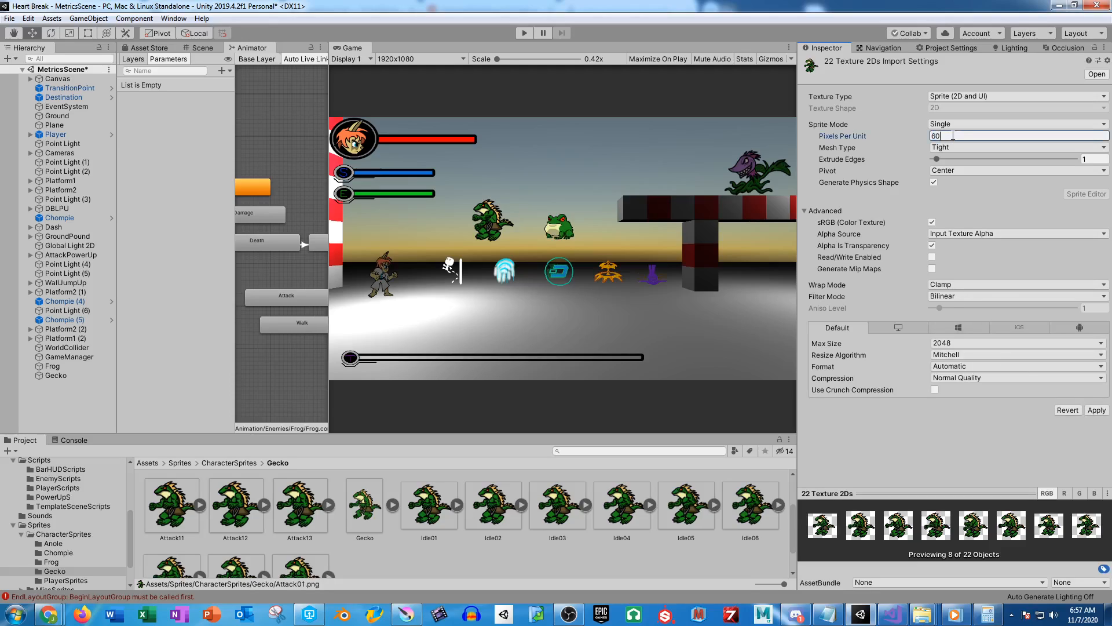
left_click(1096, 410)
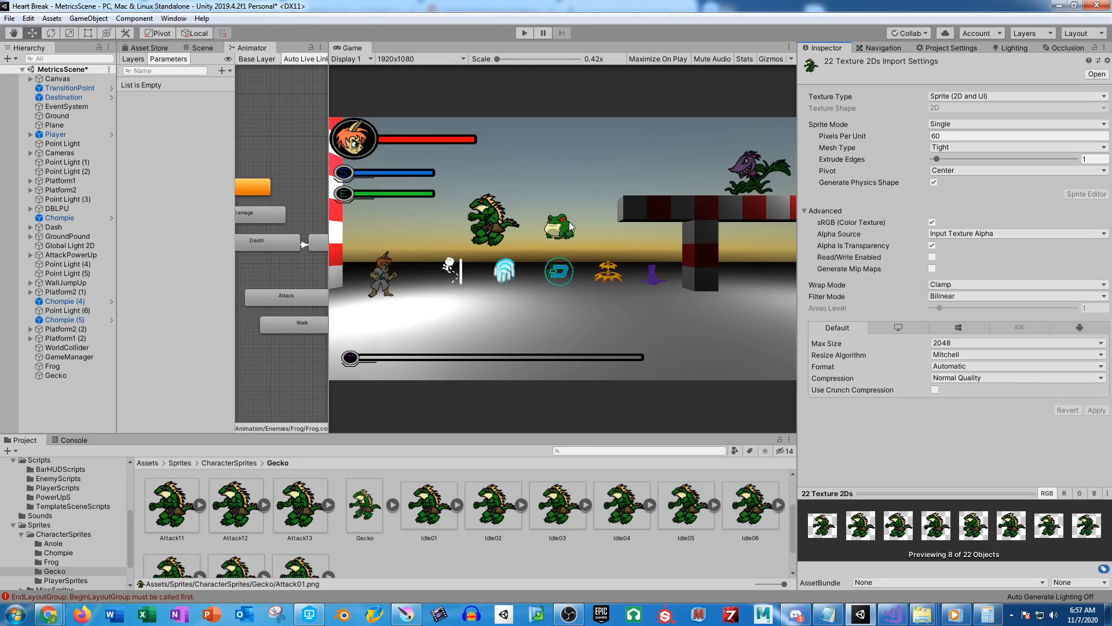
Set the pixels per unit of all frog animation frames in the Frog sprites folder to 60, excluding the two Frog assets, and apply
left_click(52, 562)
left_click(172, 504)
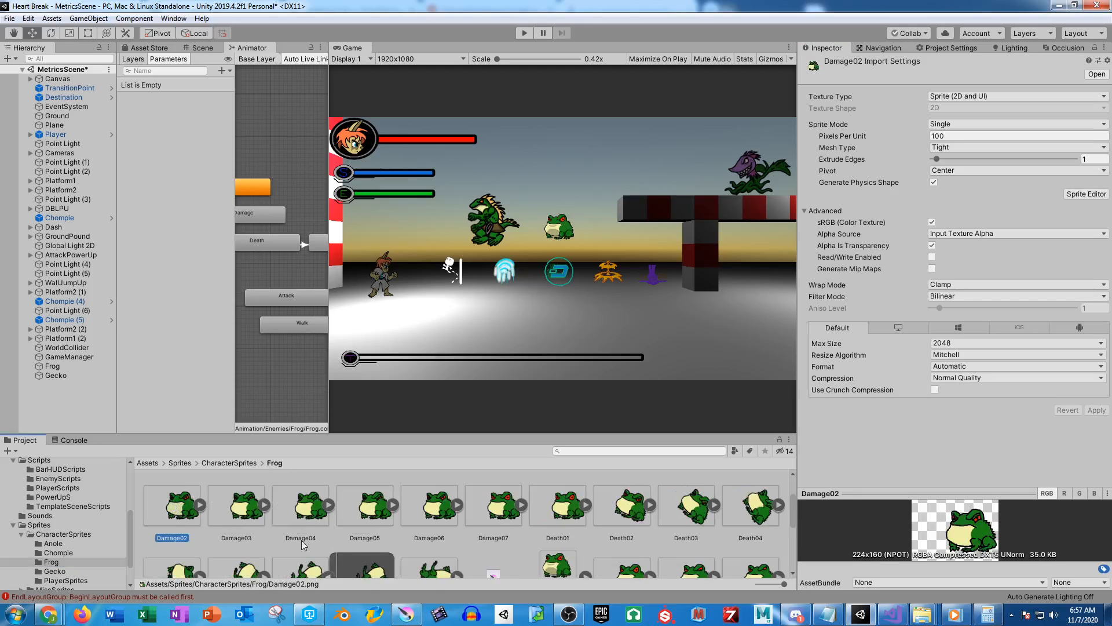
scroll(341, 548, "down", 2)
key("Up")
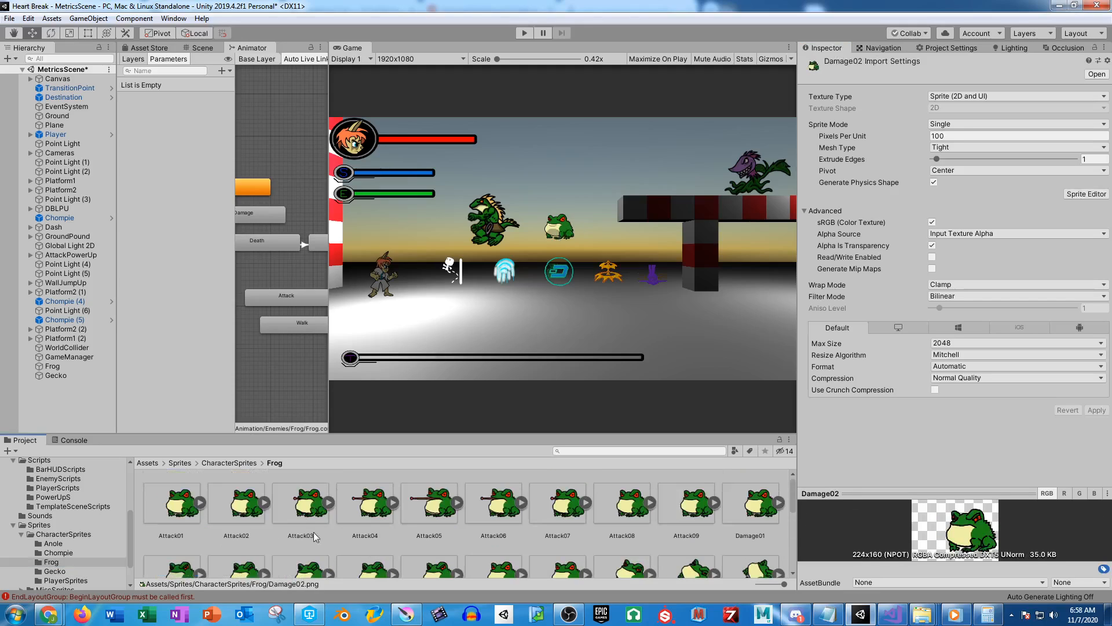
key("ctrl+a")
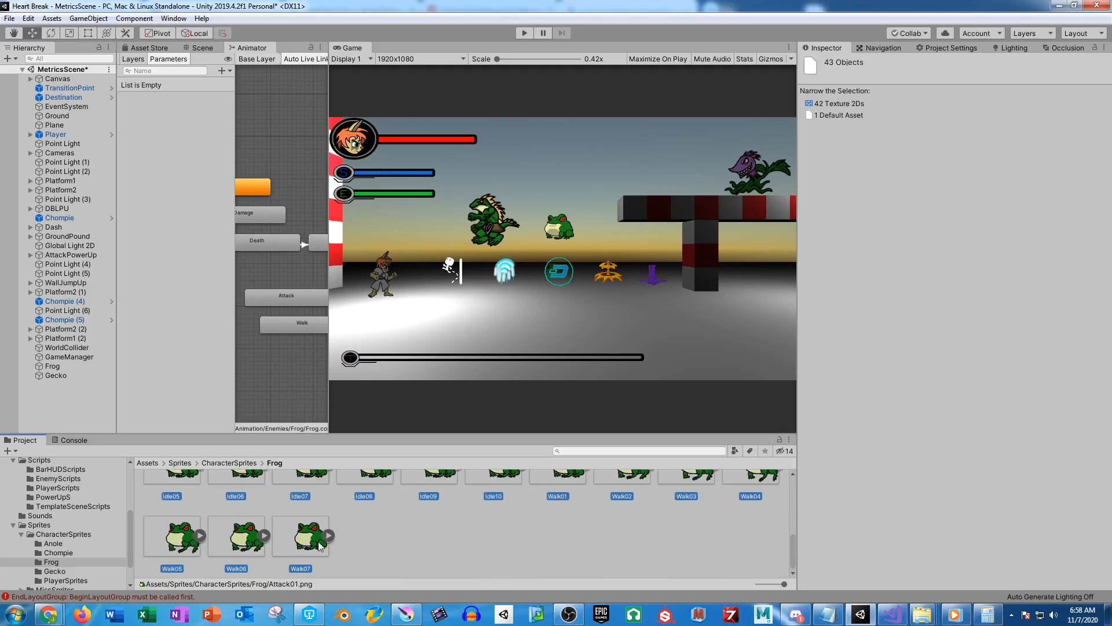
scroll(432, 536, "down", 3)
left_click(482, 523, "ctrl")
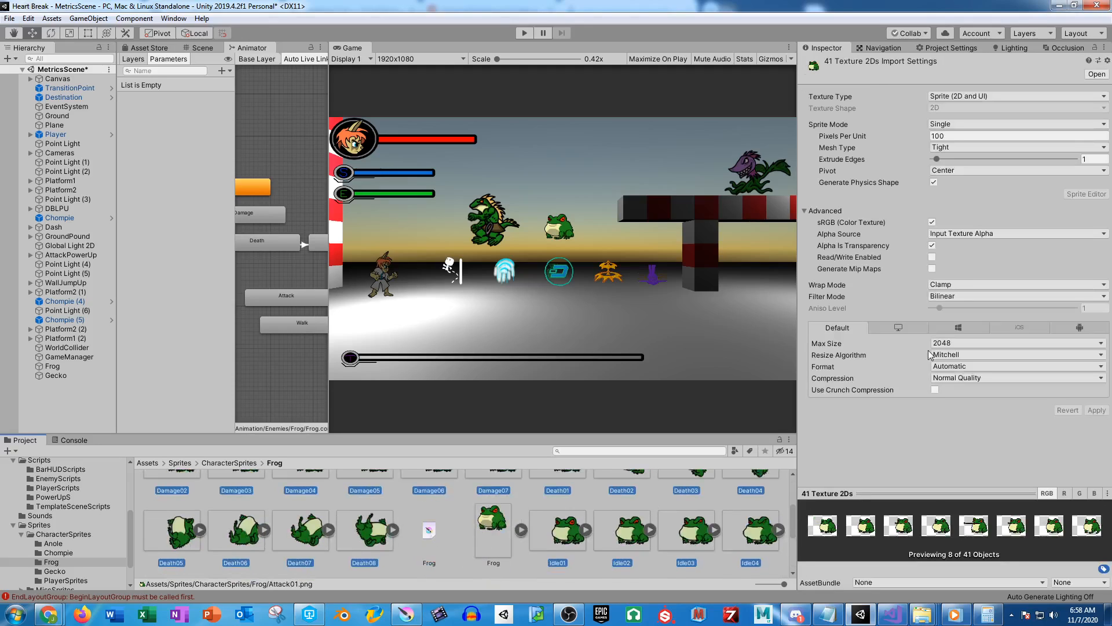
left_click(970, 136)
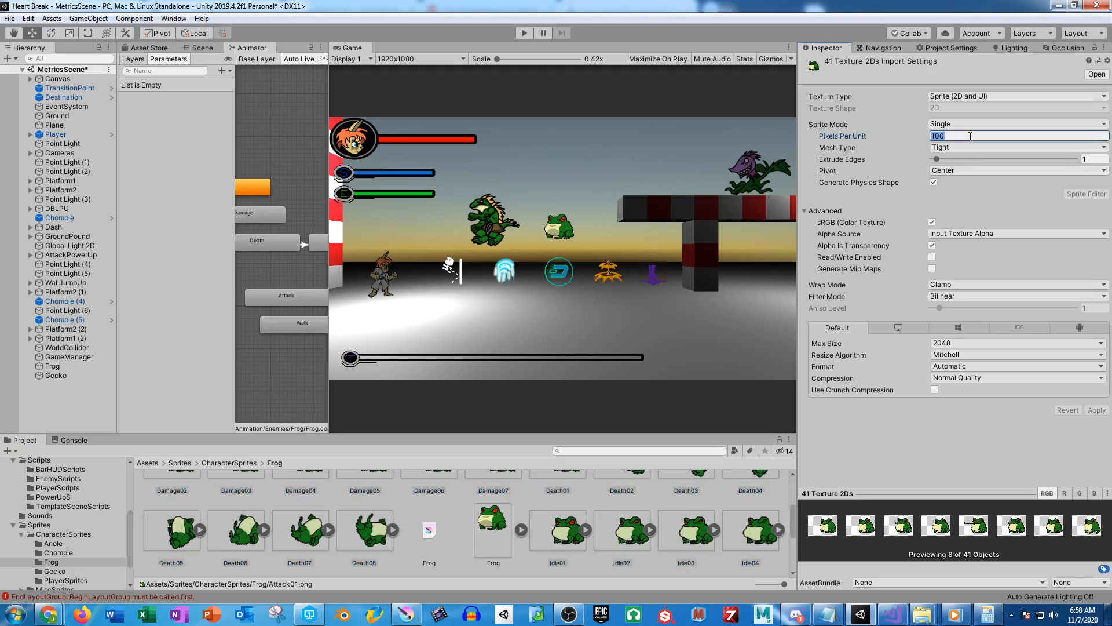
type("60")
left_click(1091, 409)
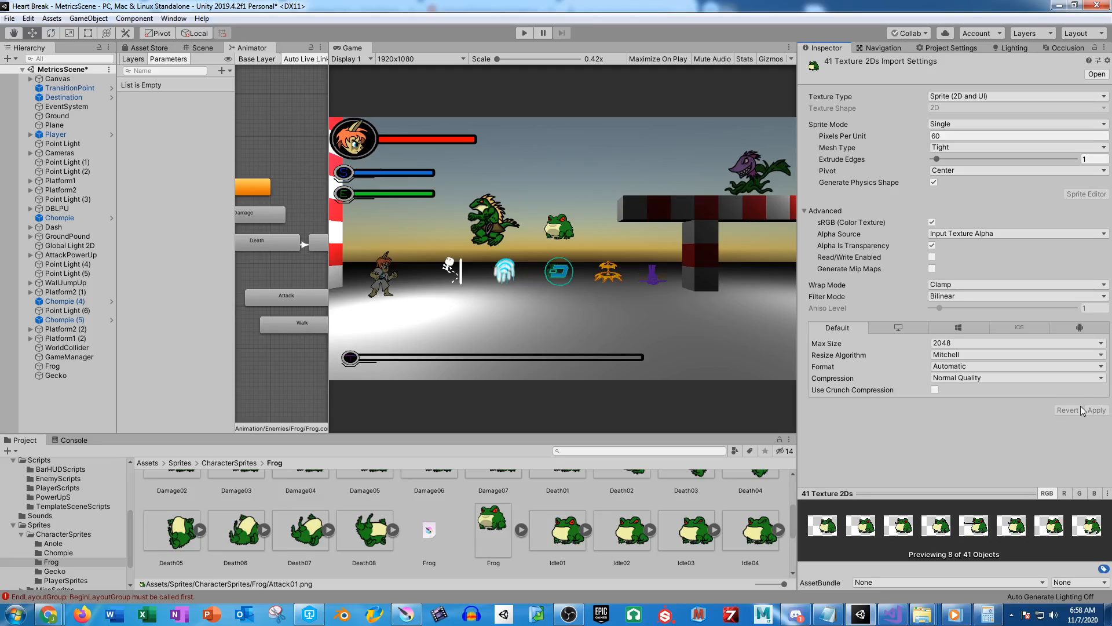
Switch to Krita, hide the Idle group, show the Death group, and select its Death01 frame
left_click(63, 368)
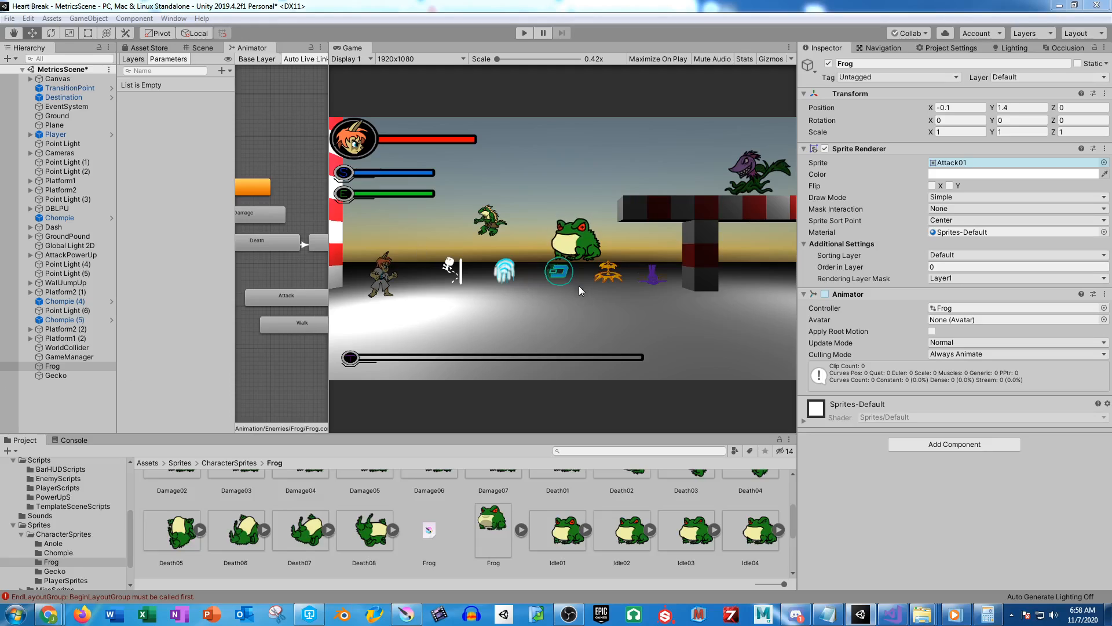
left_click(408, 613)
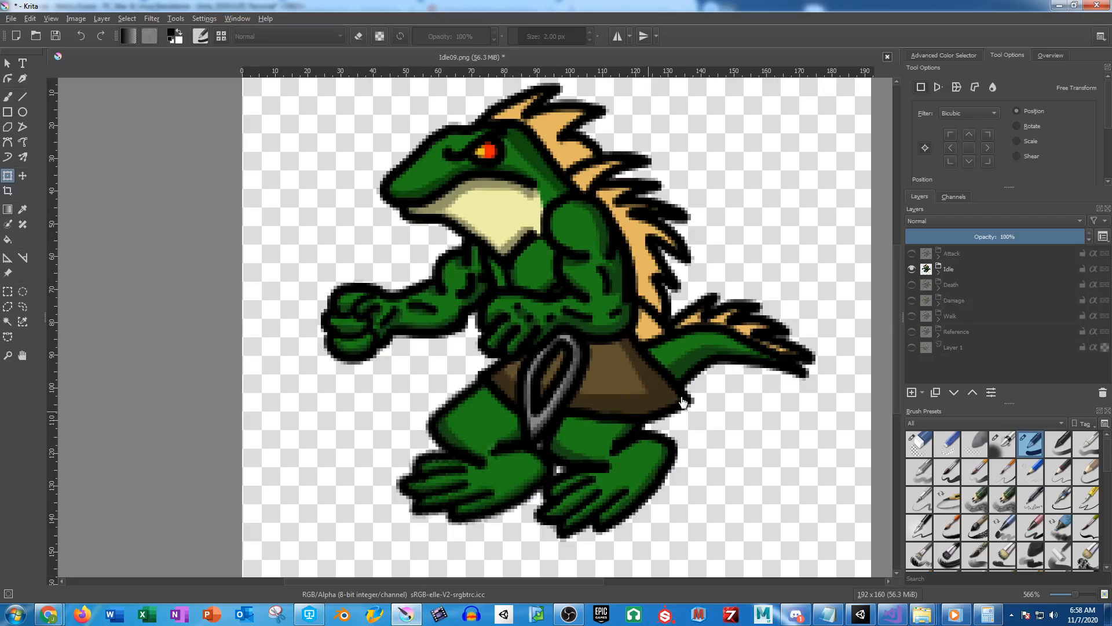
left_click(912, 269)
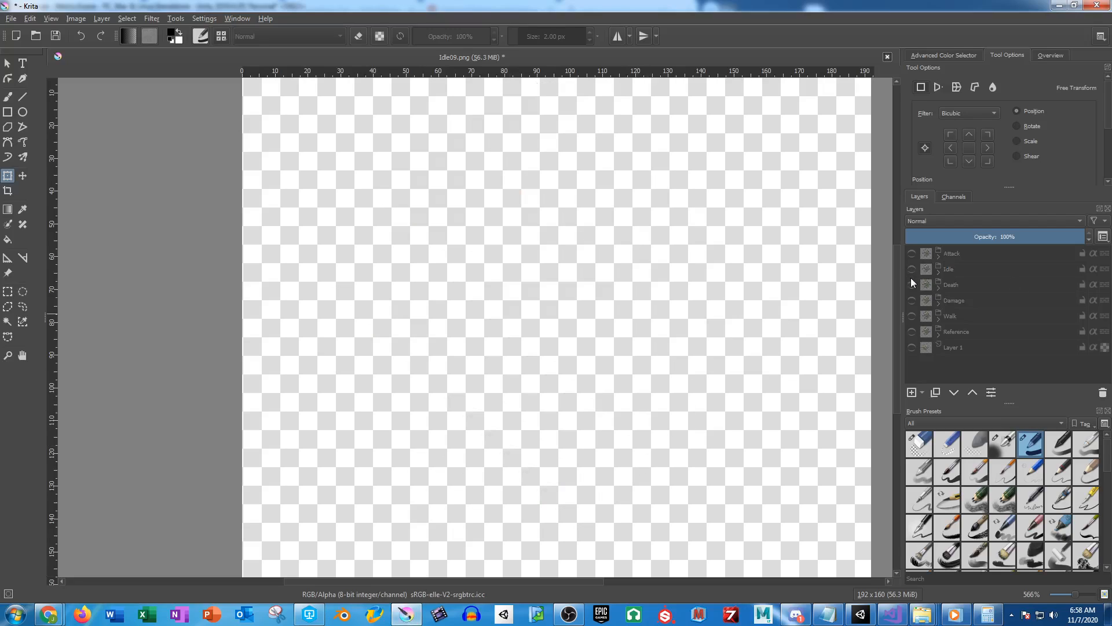
left_click(912, 274)
left_click(911, 275)
left_click(912, 284)
left_click(939, 288)
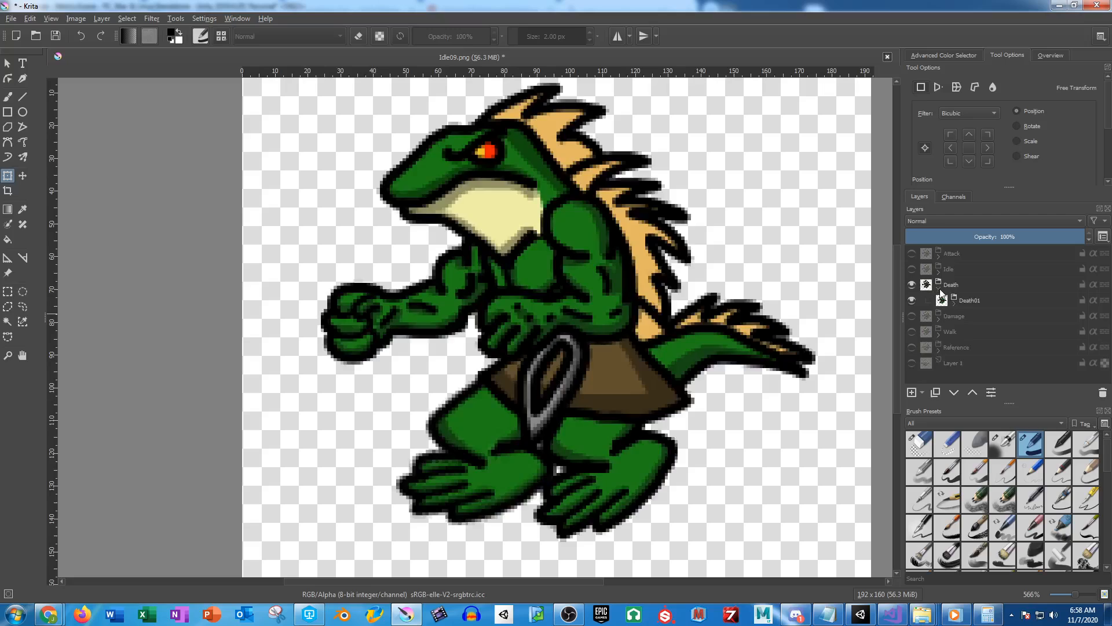
left_click(967, 303)
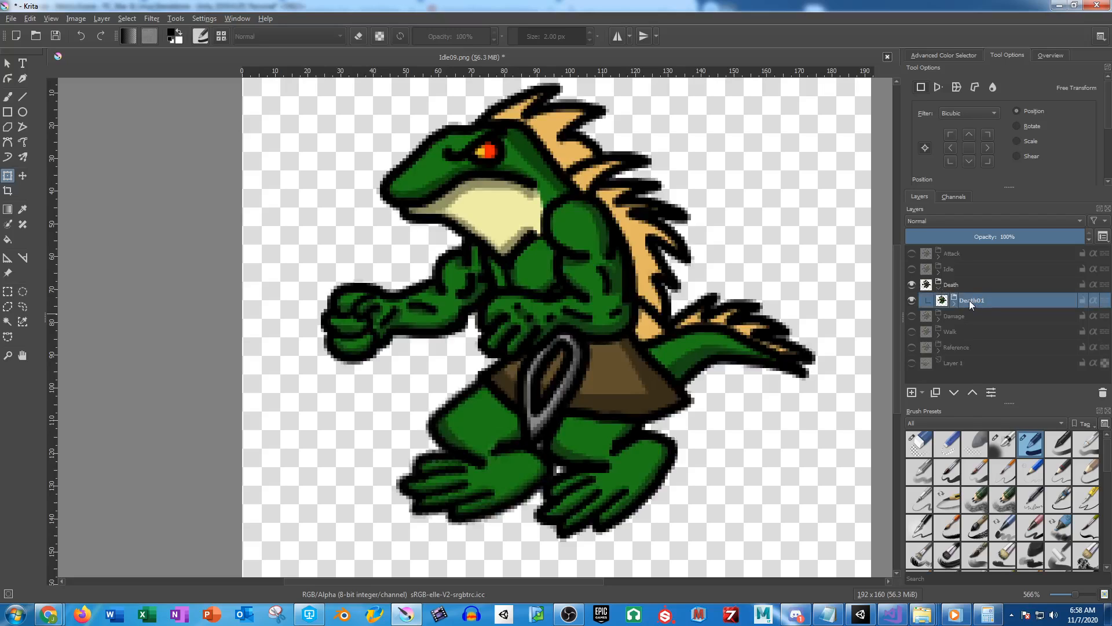
Duplicate the Death01 group and rename the copy Death02
mouse_move(969, 300)
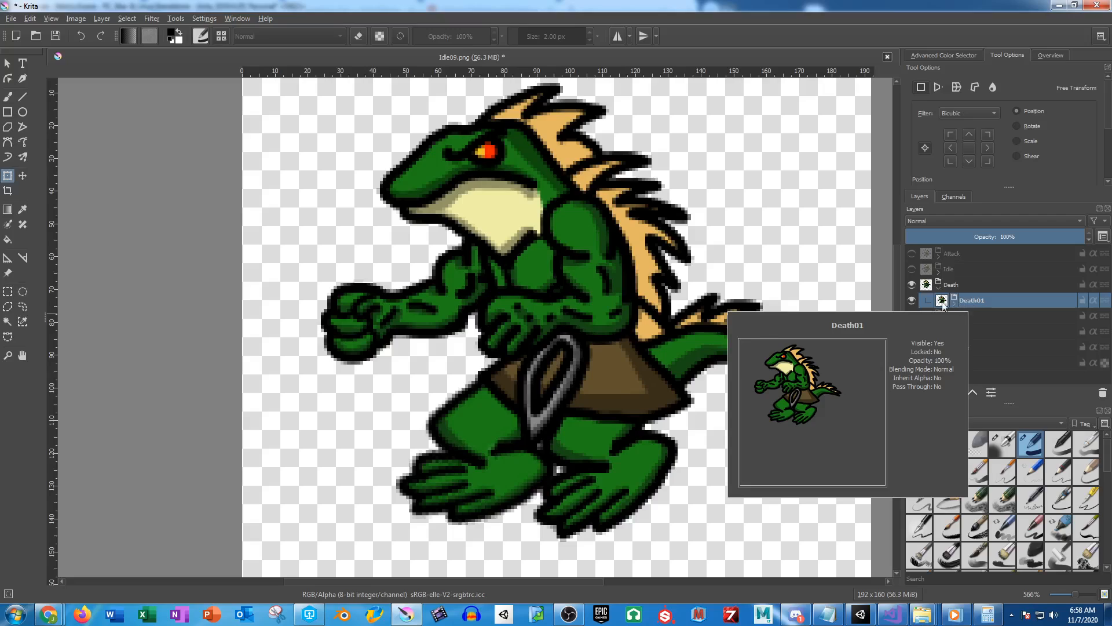
key("ctrl+j")
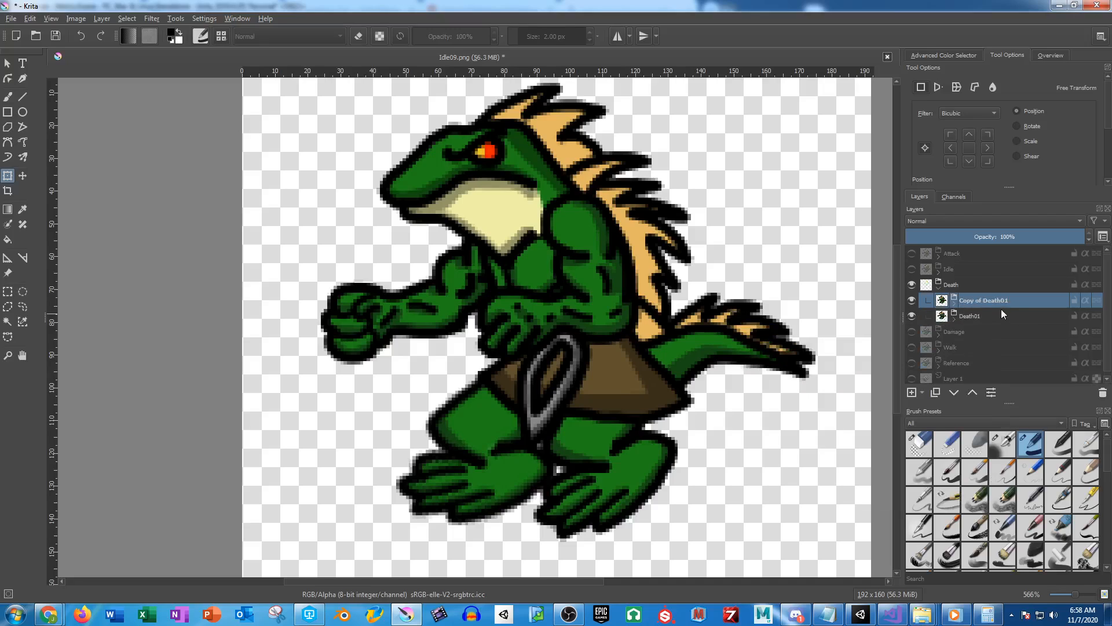
double_click(978, 297)
type("Death02")
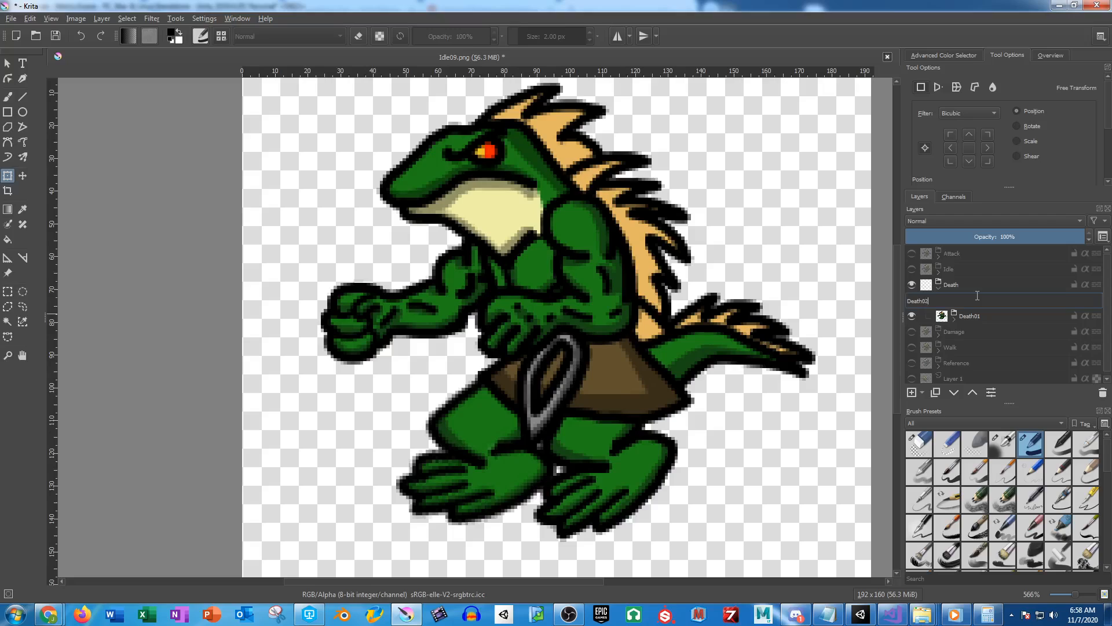
key("Return")
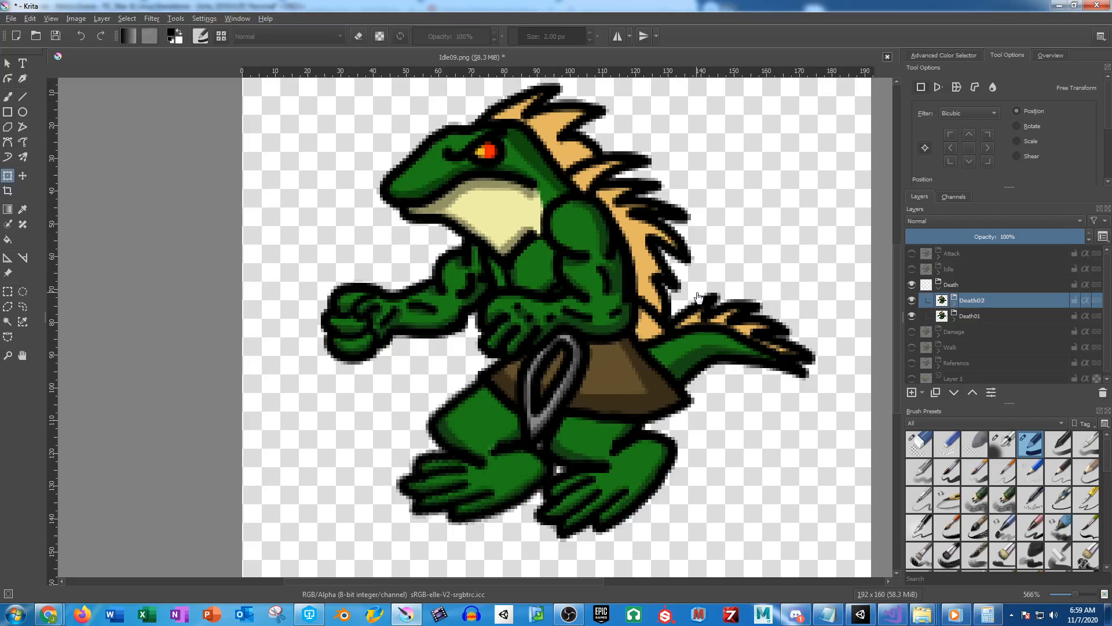
In Death02, rotate ArmFront slightly counter-clockwise about the shoulder, and rotate its ArmLower further counter-clockwise about the elbow
left_click(955, 303)
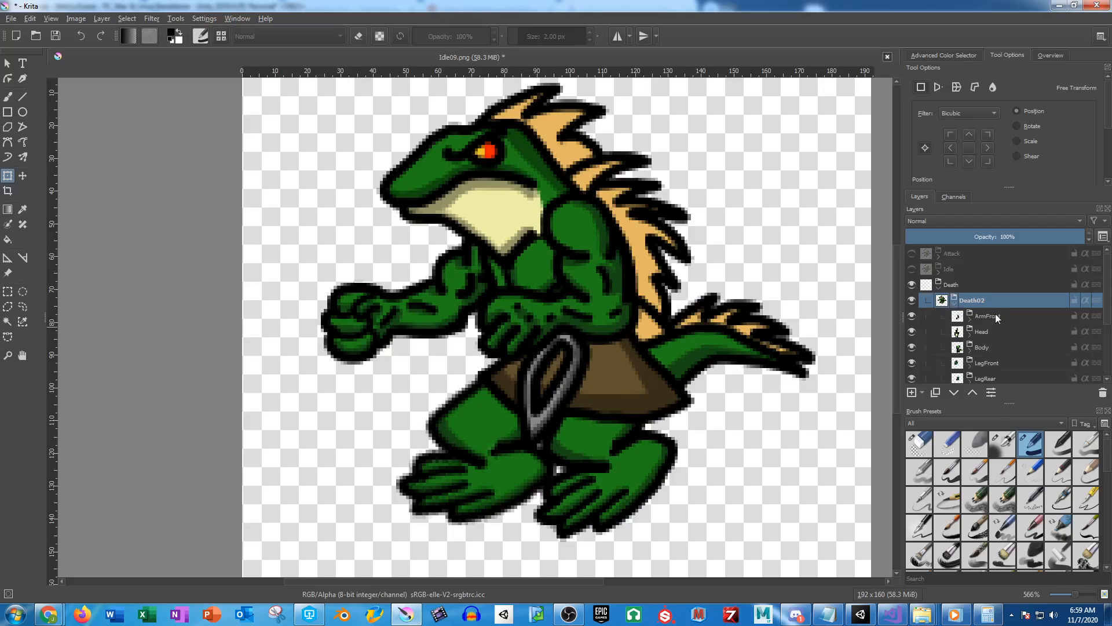
left_click(988, 315)
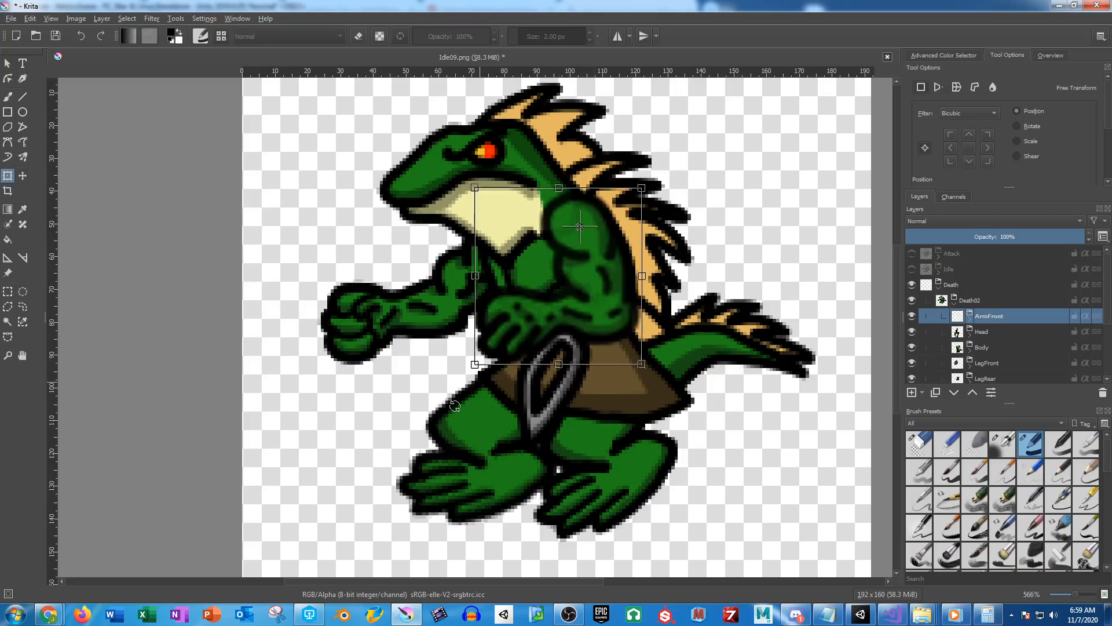
left_click_drag(426, 415, 459, 431)
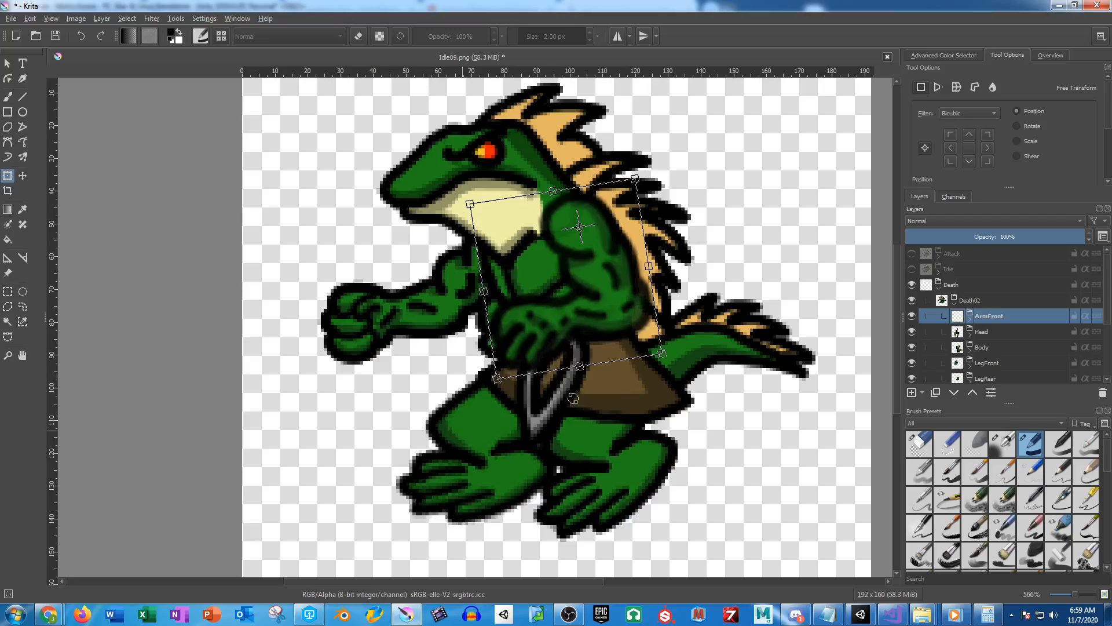
left_click(970, 322)
left_click(1000, 347)
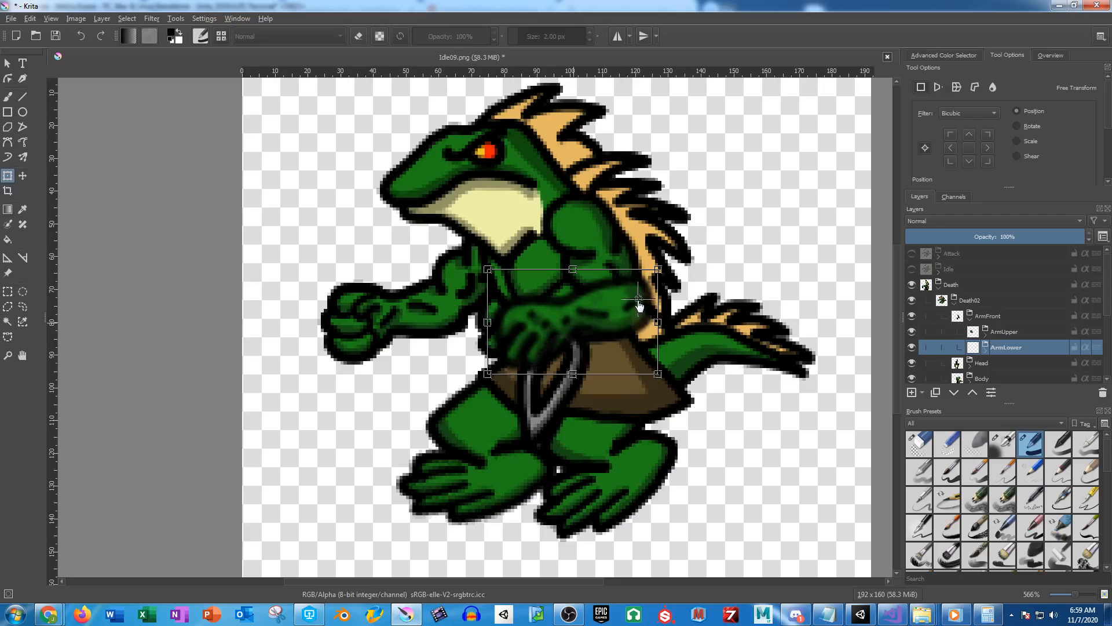
left_click_drag(444, 395, 483, 430)
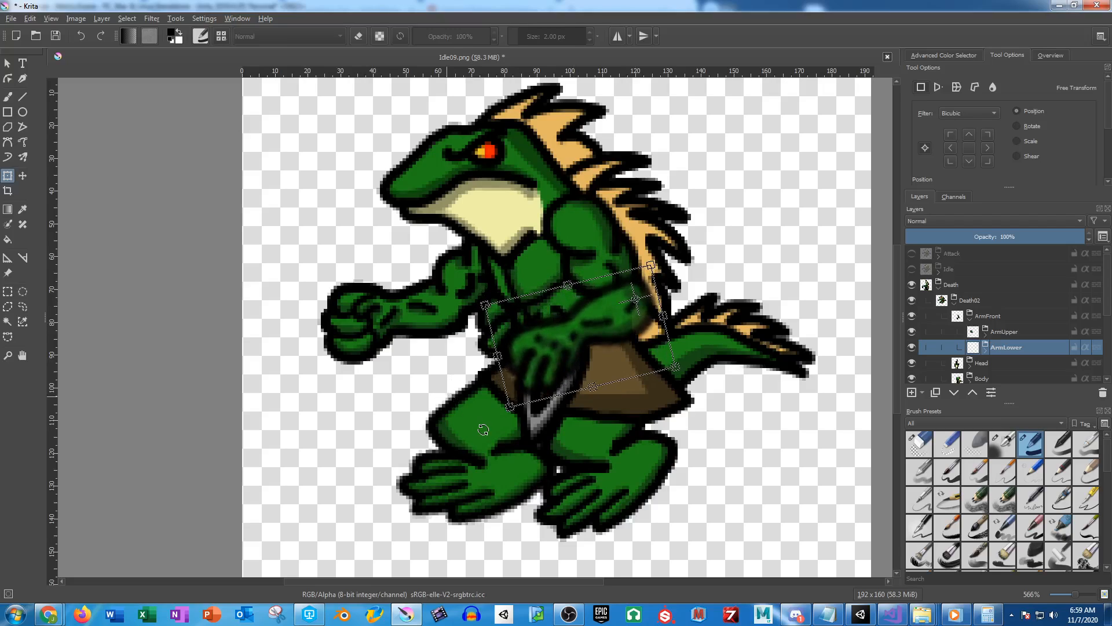
key("Return")
Move the transform pivot of Death02's ArmRear to the shoulder and rotate the arm slightly counter-clockwise so the fist lowers
scroll(1031, 301, "down", 3)
left_click(993, 335)
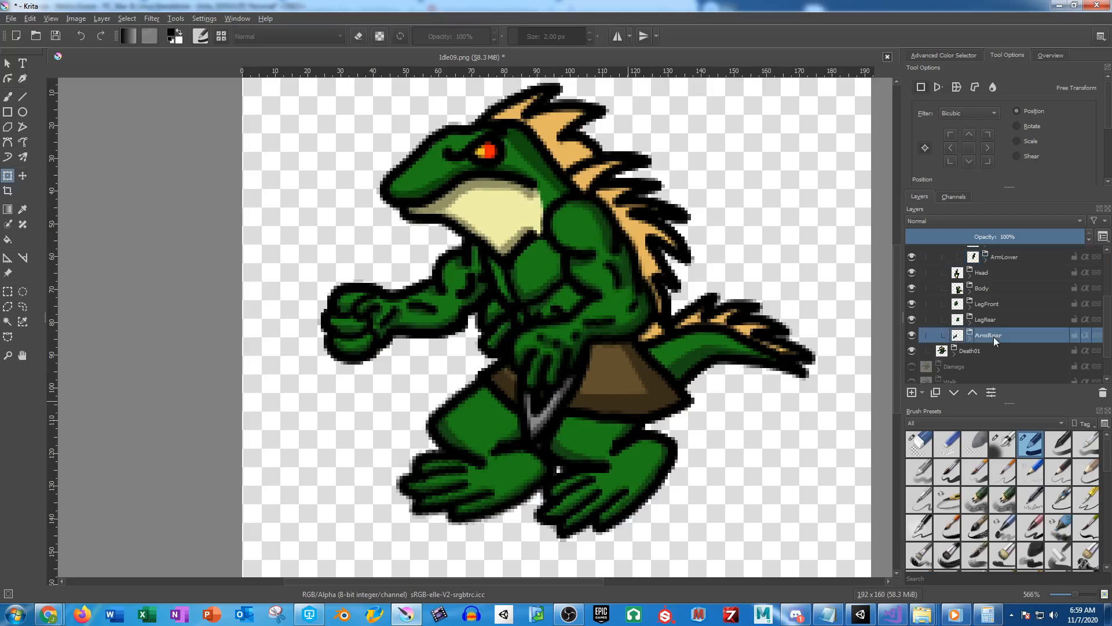
left_click_drag(422, 293, 497, 259)
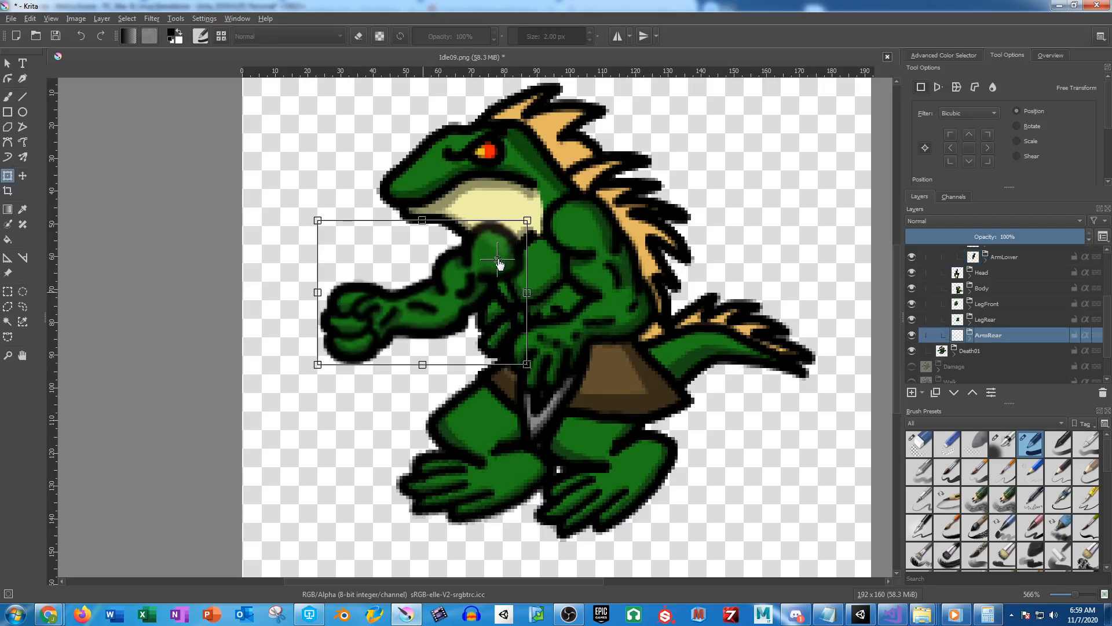
left_click_drag(270, 343, 284, 380)
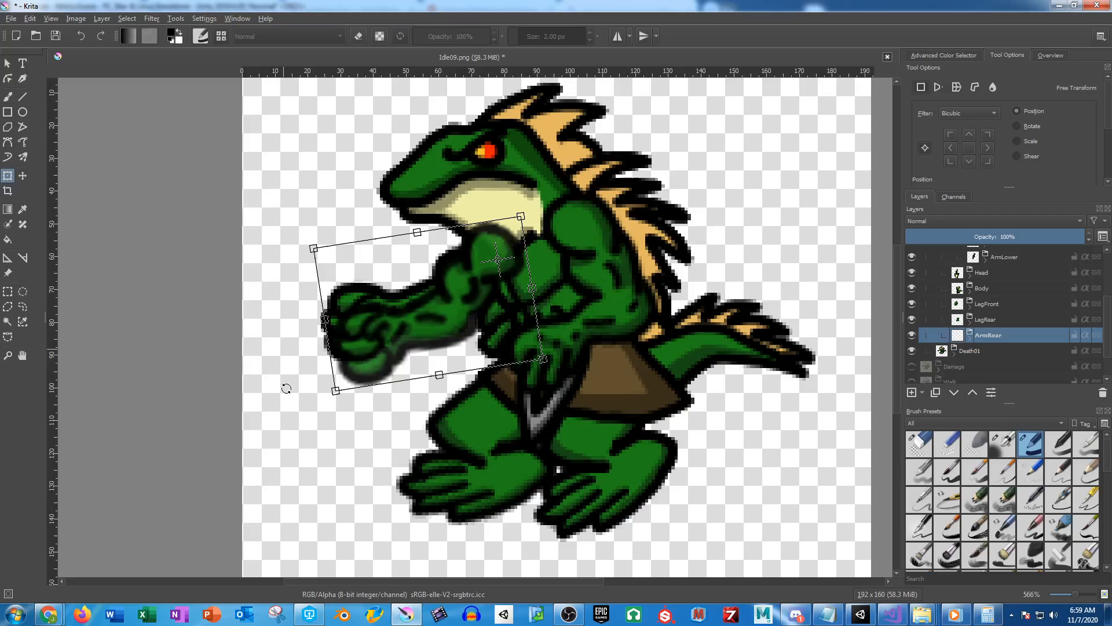
key("Return")
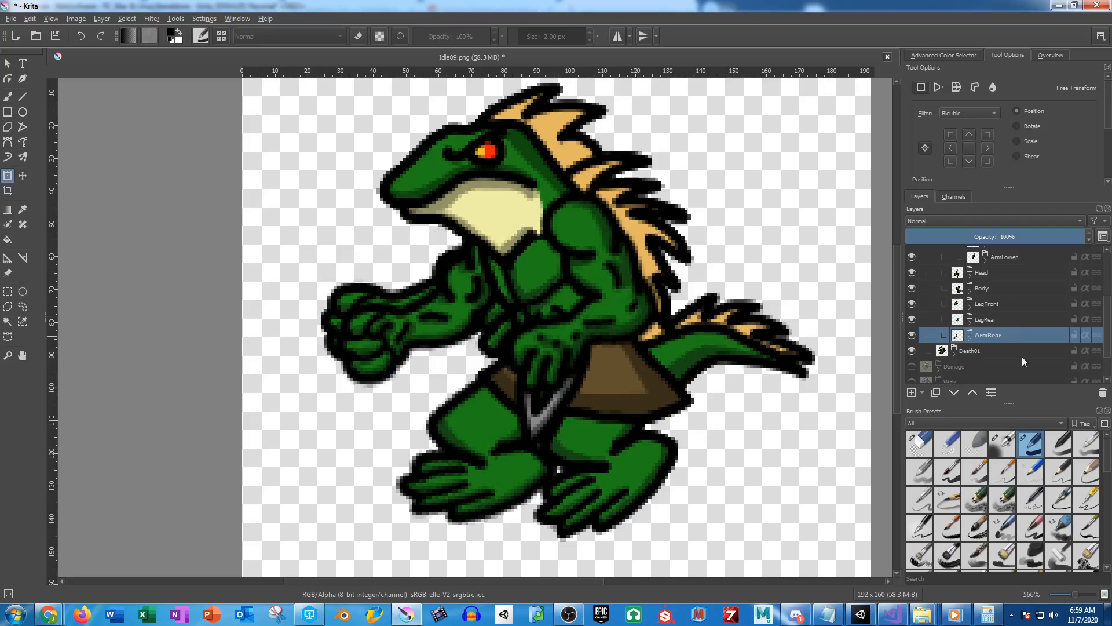
Rotate Death02's Head group slightly clockwise so the snout tilts upward
left_click(988, 275)
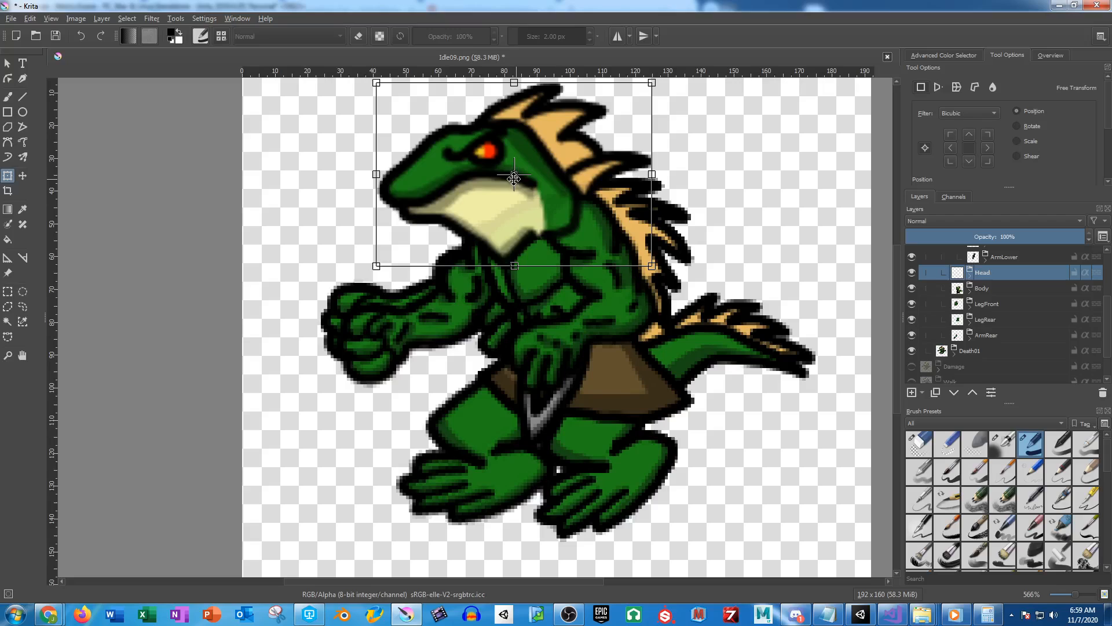
left_click_drag(766, 142, 785, 164)
key("Return")
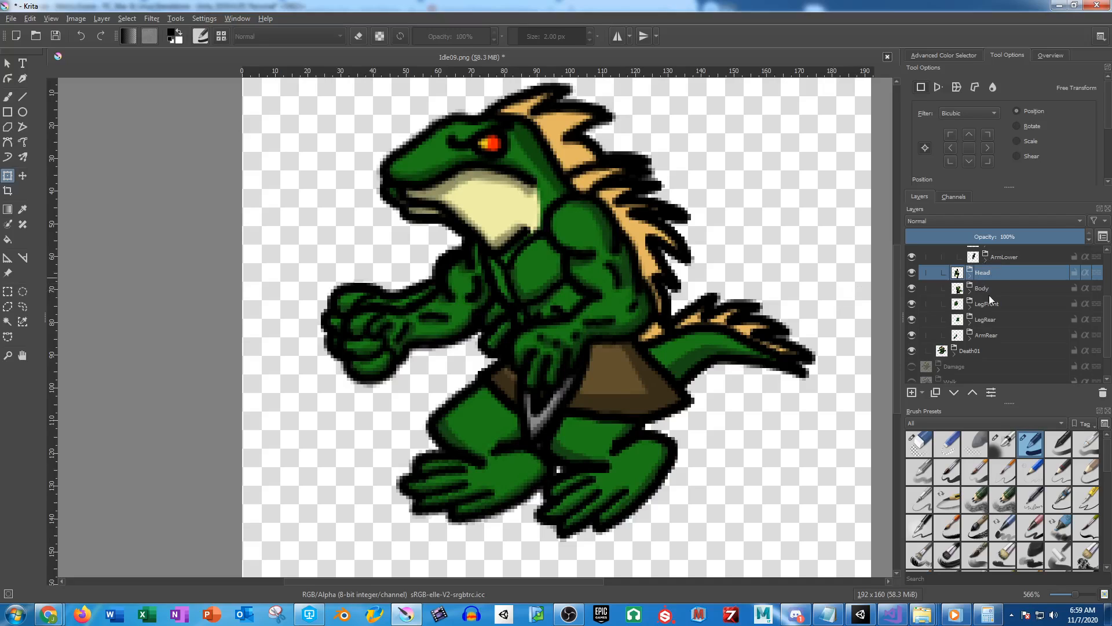
Add a new layer above Layer 2 in the Head group and paint a black curved line below the upper lip
left_click(970, 276)
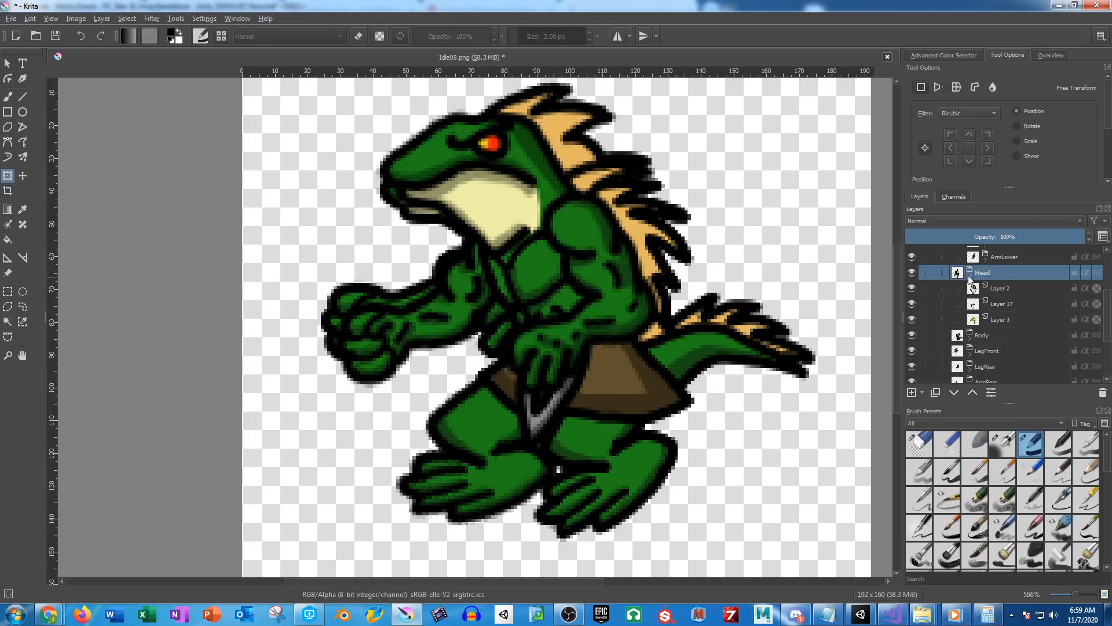
left_click(1000, 290)
scroll(510, 208, "up", 4)
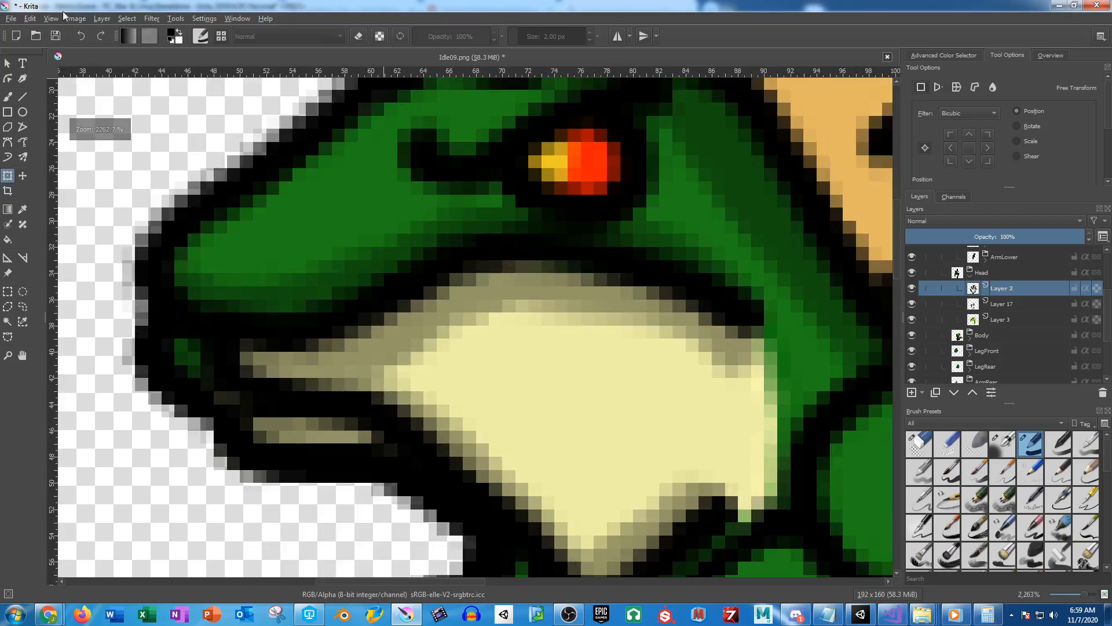
key("b")
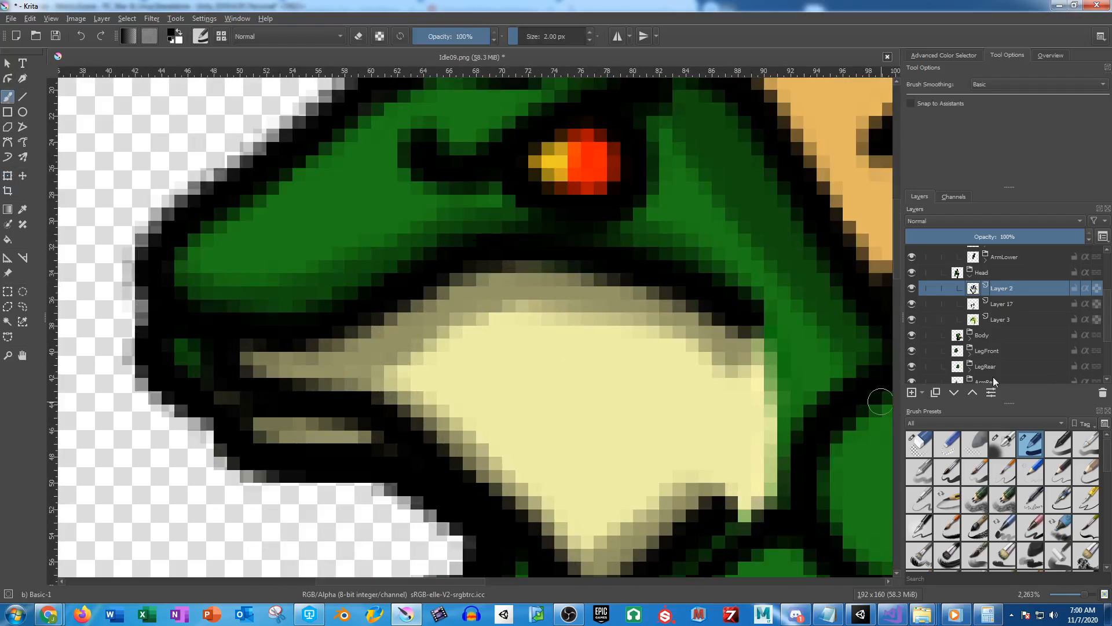
left_click(911, 392)
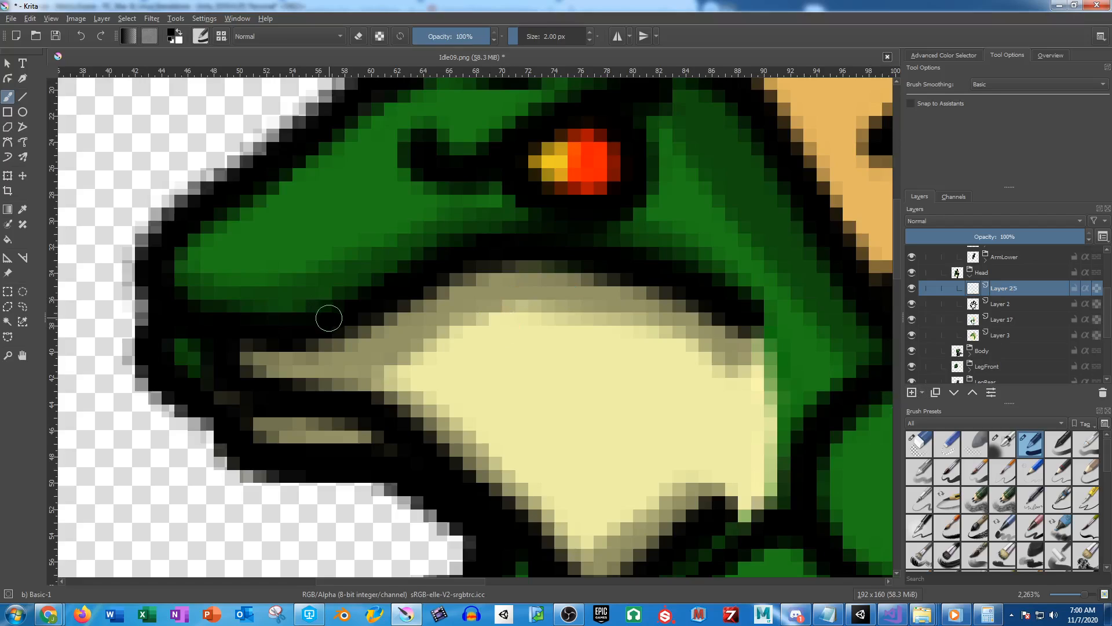
mouse_move(329, 318)
left_mouse_down()
mouse_move(568, 306)
mouse_move(733, 330)
left_mouse_up()
Add another layer directly above Layer 2 and paint a white band of teeth between the two black mouth lines
left_click(1006, 305)
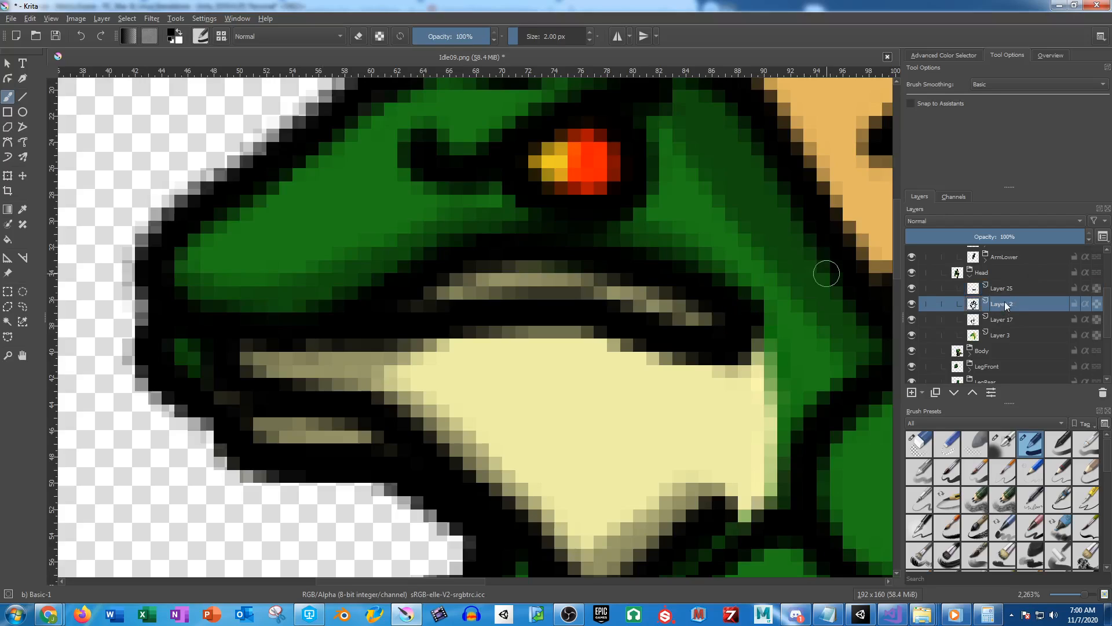
left_click(912, 393)
left_click(942, 55)
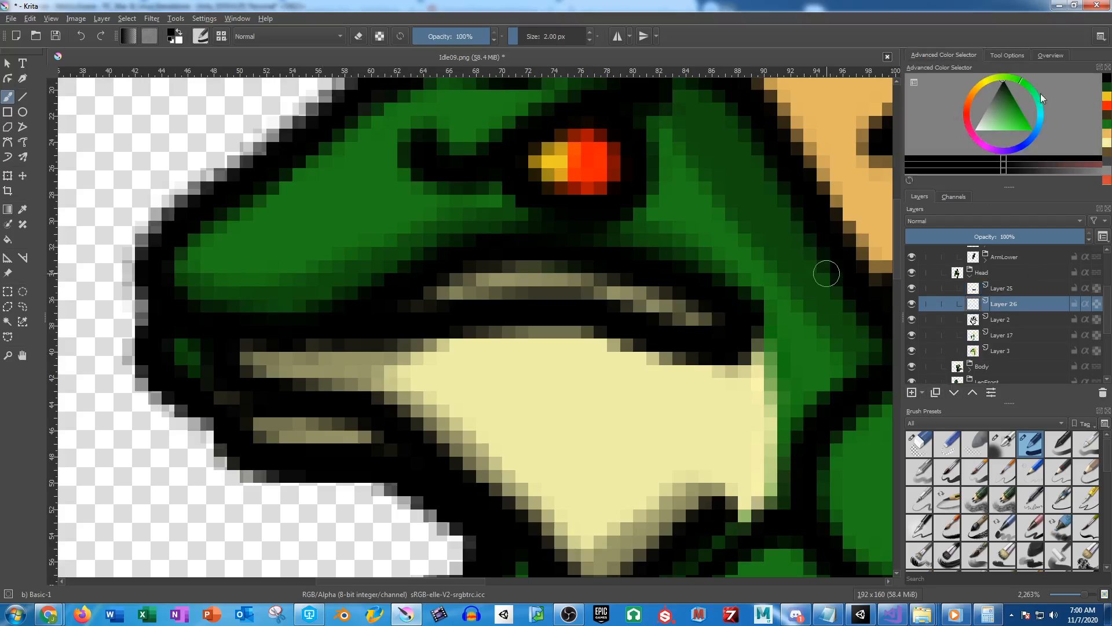
mouse_move(701, 323)
left_mouse_down()
mouse_move(715, 304)
mouse_move(637, 273)
left_mouse_up()
key("ctrl+z")
mouse_move(705, 318)
left_mouse_down()
mouse_move(564, 281)
mouse_move(418, 307)
mouse_move(458, 289)
mouse_move(530, 288)
left_mouse_up()
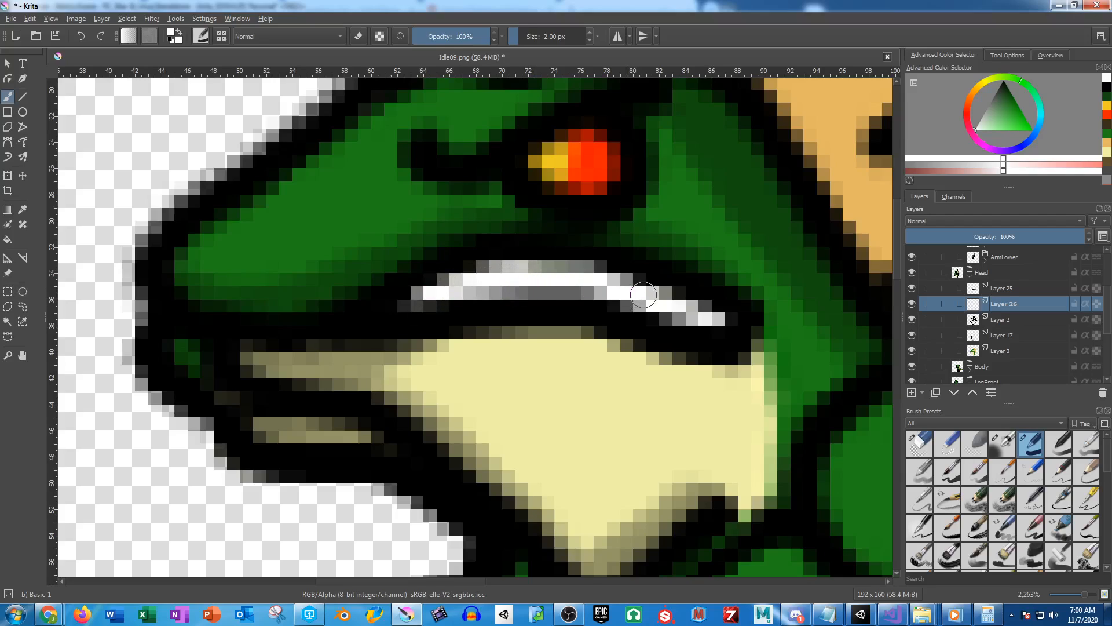
Set the brush size to 1 px and paint black gaps across the white band to separate it into individual teeth
right_click(558, 39)
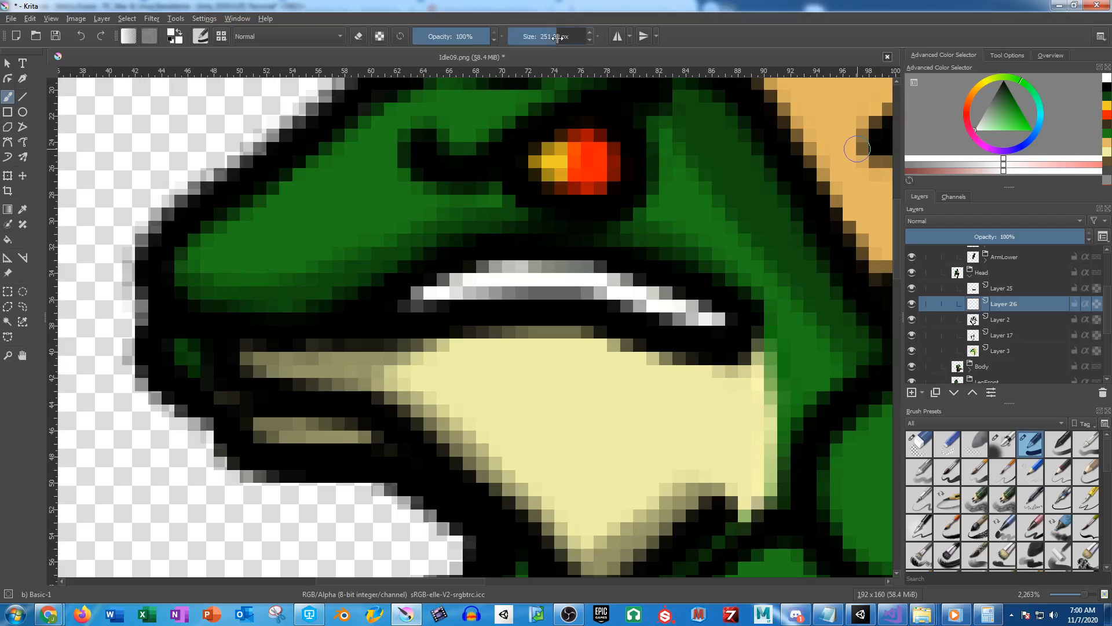
type("1")
key("Return")
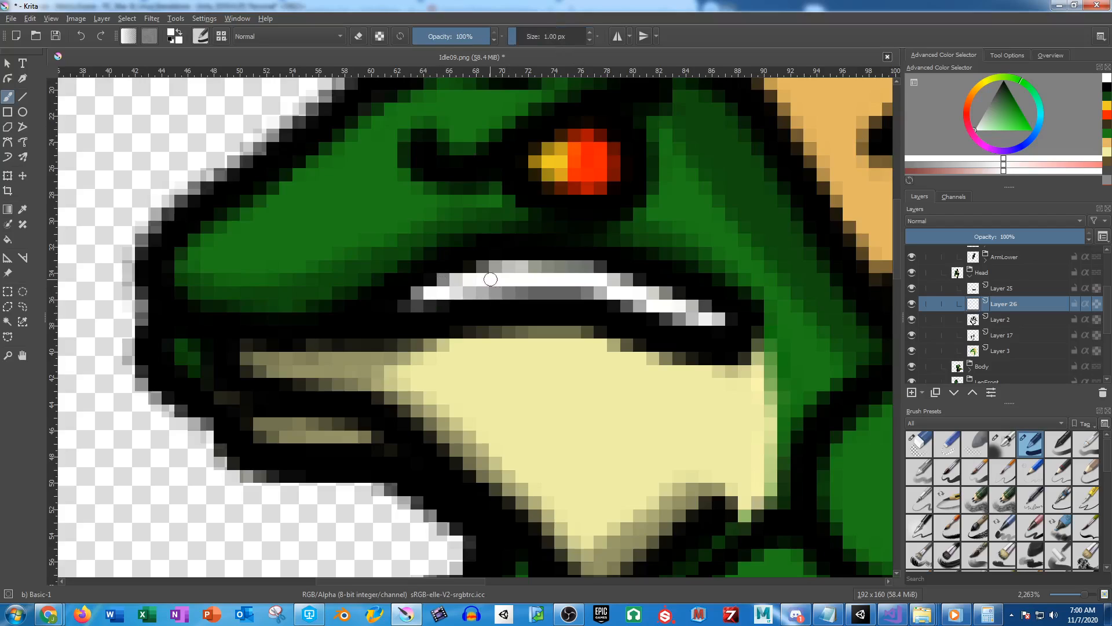
left_click(1007, 90)
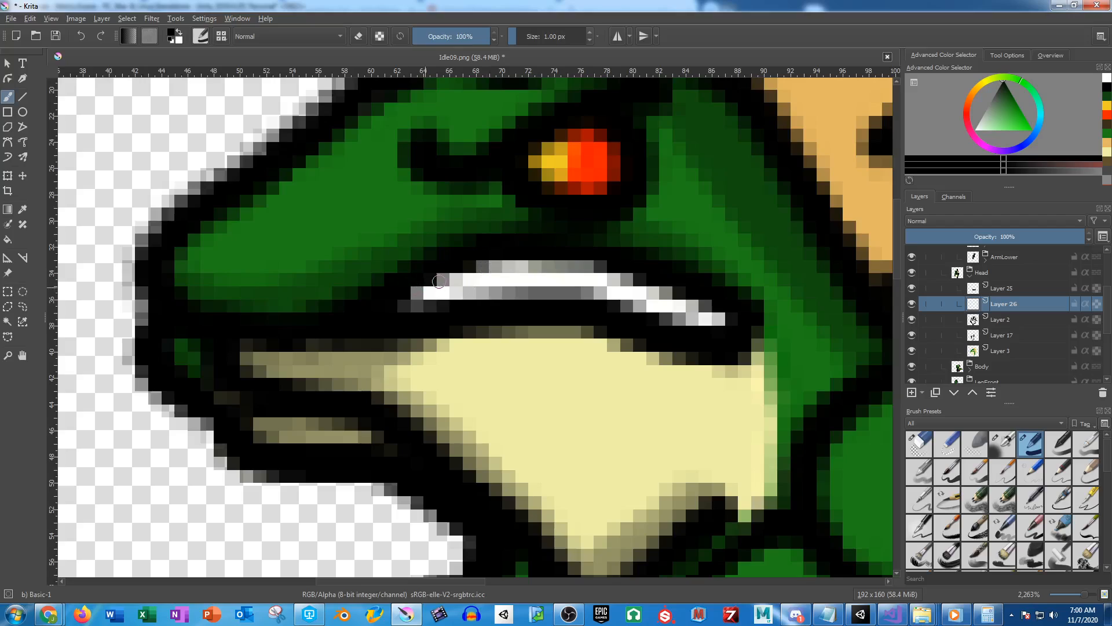
left_click_drag(440, 281, 458, 293)
left_click(504, 279)
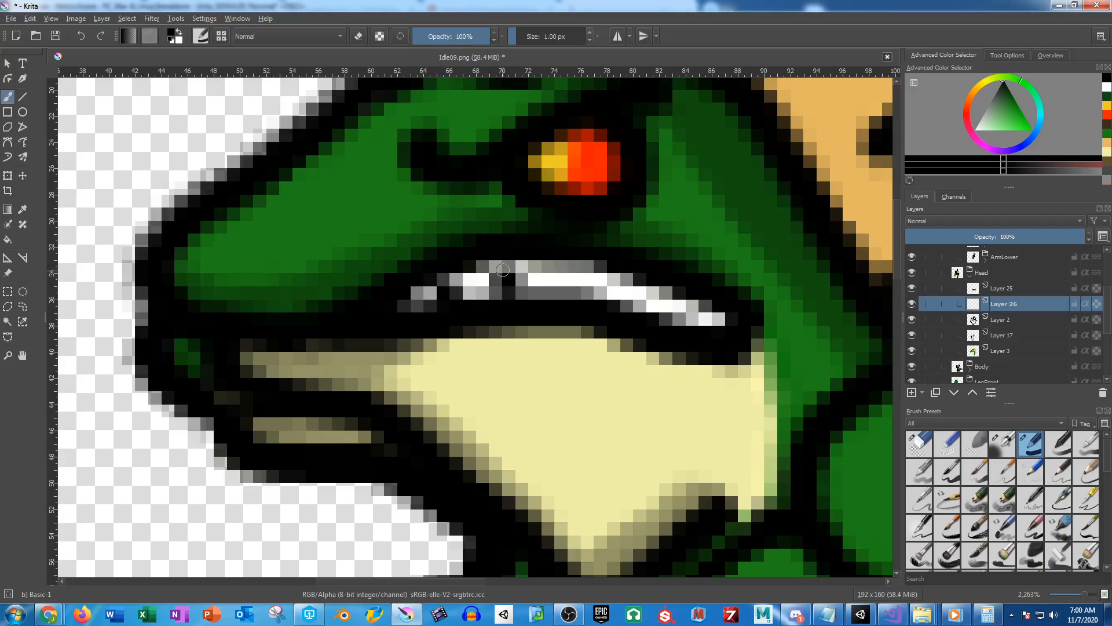
left_click(504, 267)
left_click(549, 285)
left_click(615, 285)
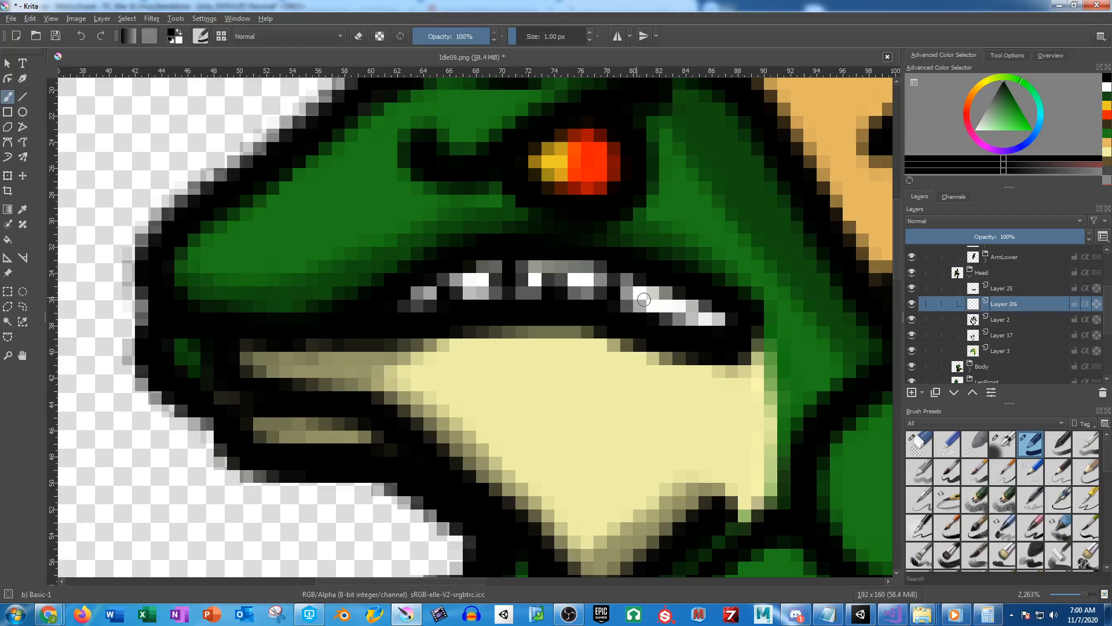
left_click(669, 310)
left_click(548, 269)
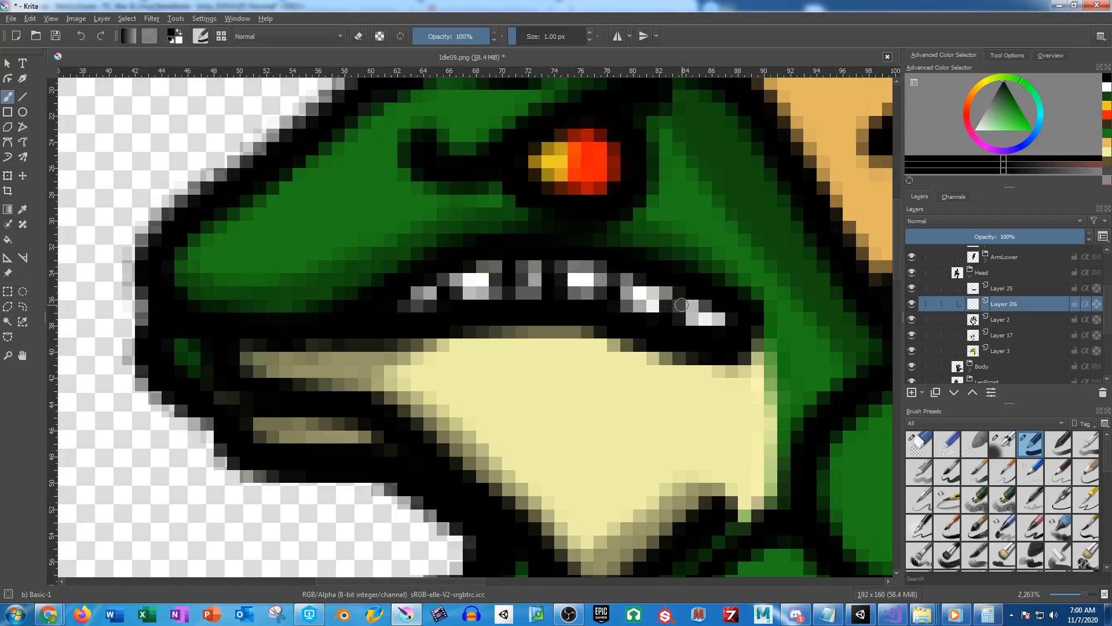
scroll(648, 307, "down", 4)
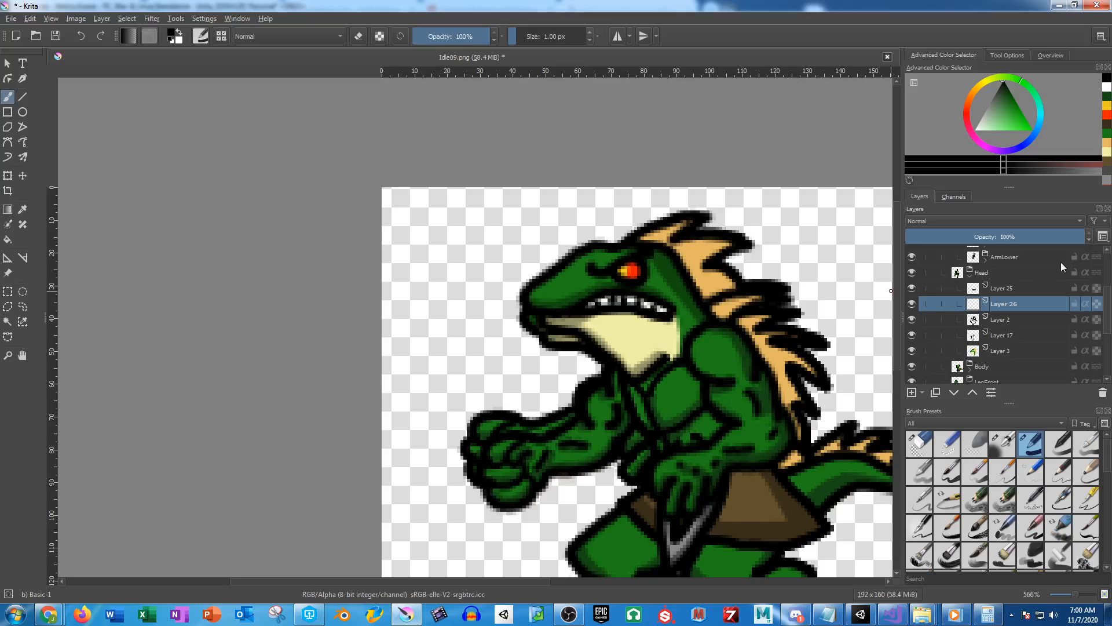
scroll(988, 301, "up", 2)
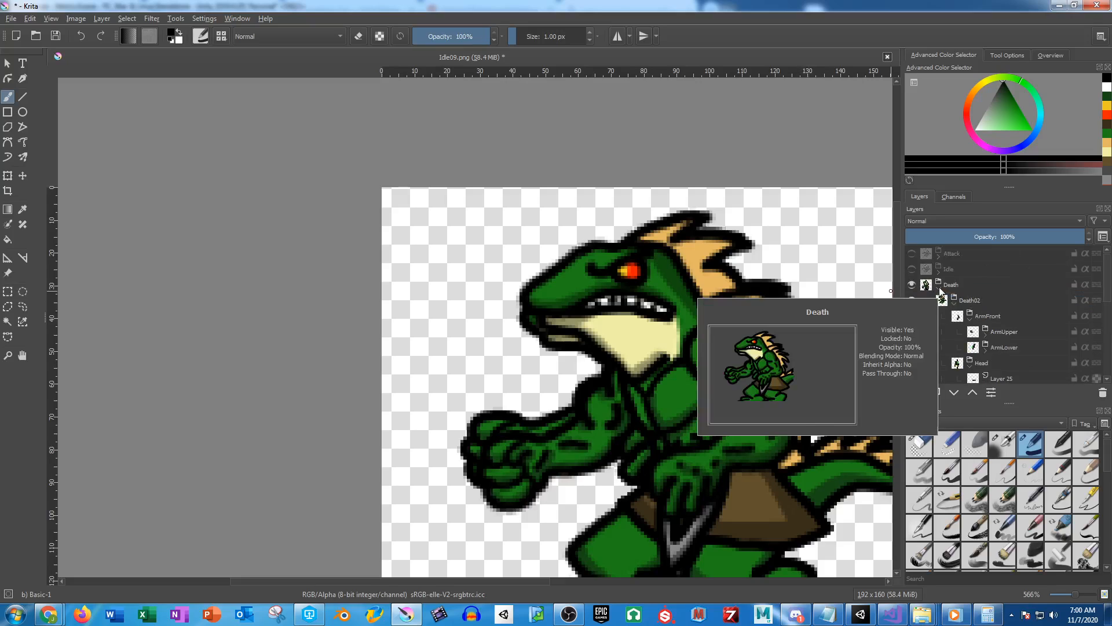
Try to rotate Death02's Body group slightly clockwise about a pivot near the tail base
left_click_drag(738, 360, 688, 288)
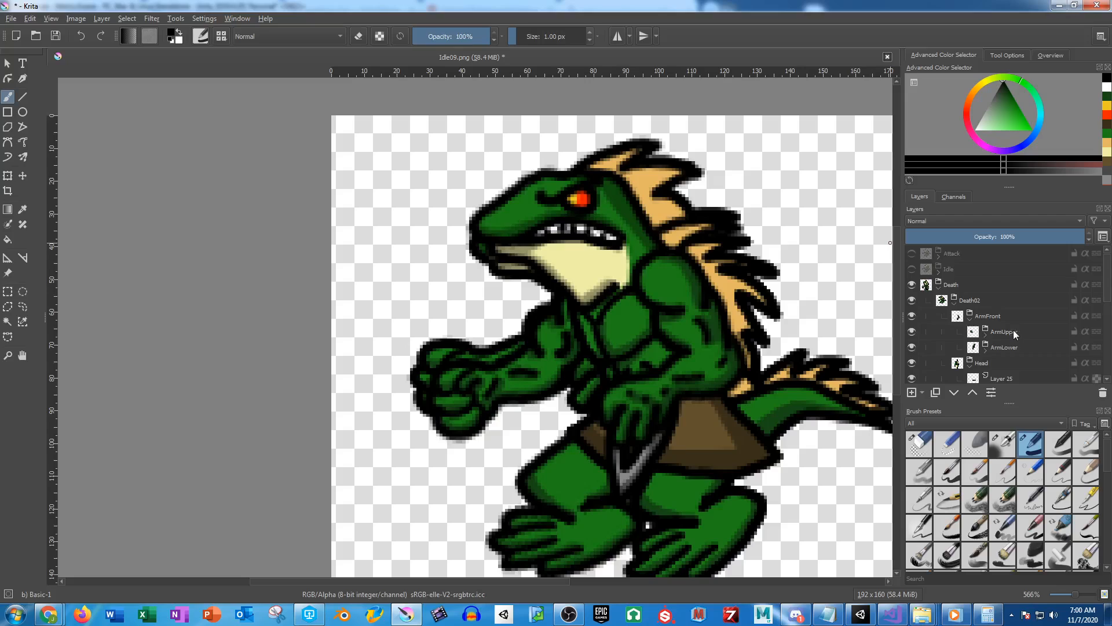
scroll(1016, 335, "down", 2)
left_click(929, 369)
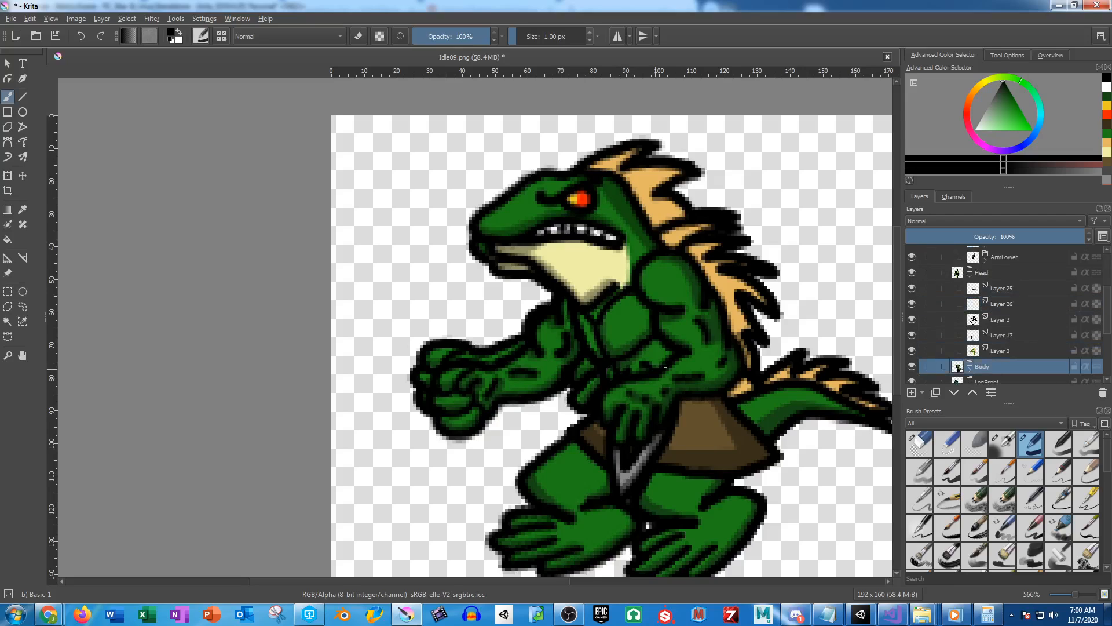
left_click(8, 177)
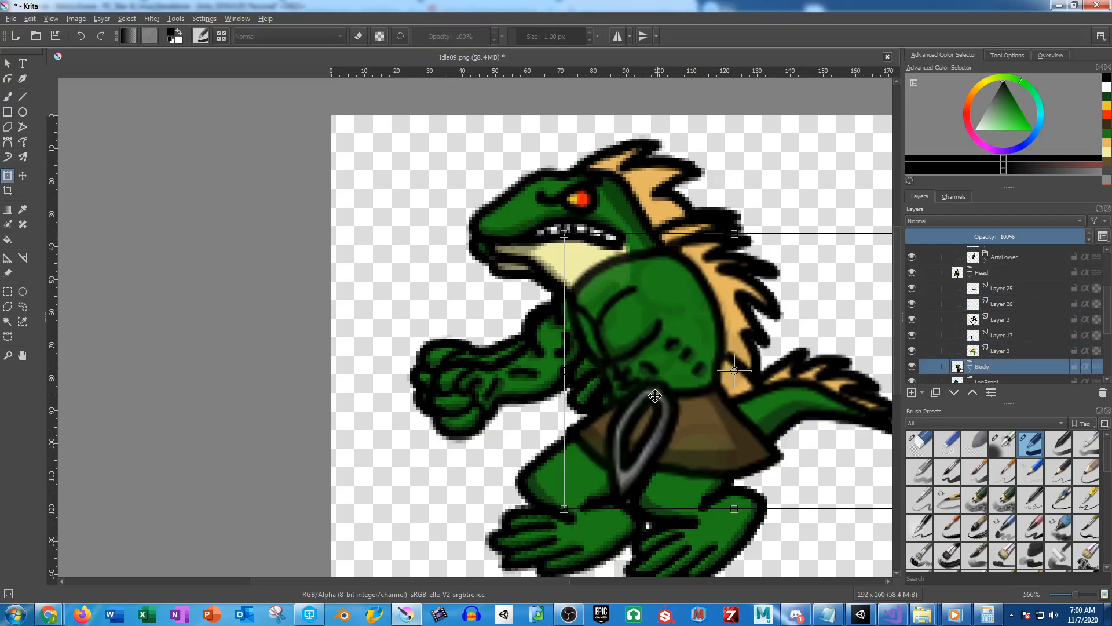
left_click_drag(748, 385, 694, 324)
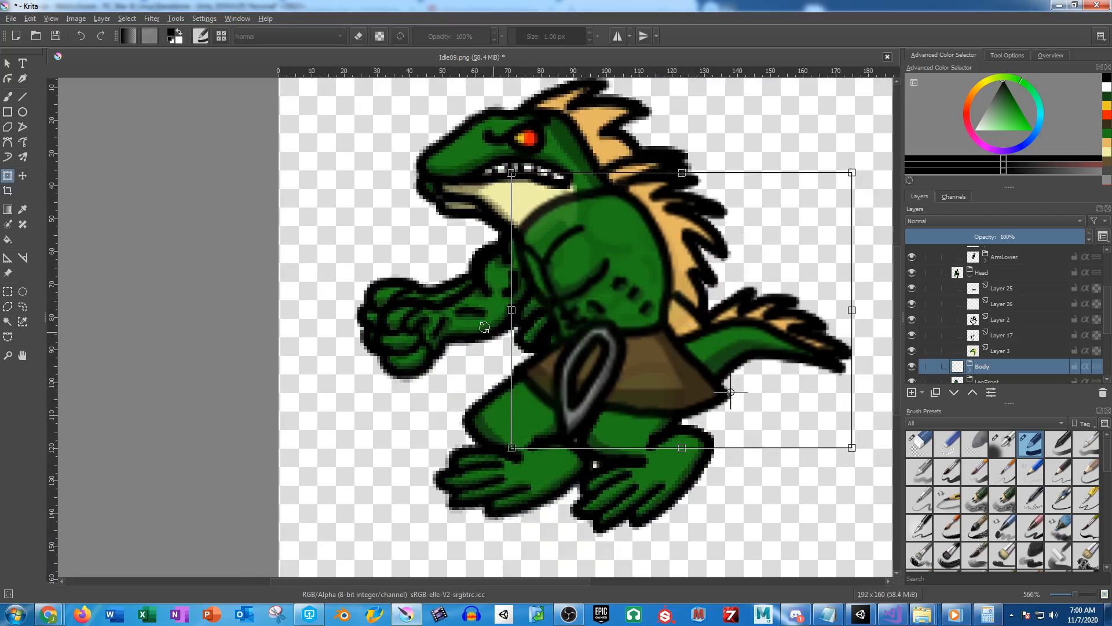
left_click_drag(455, 315, 455, 311)
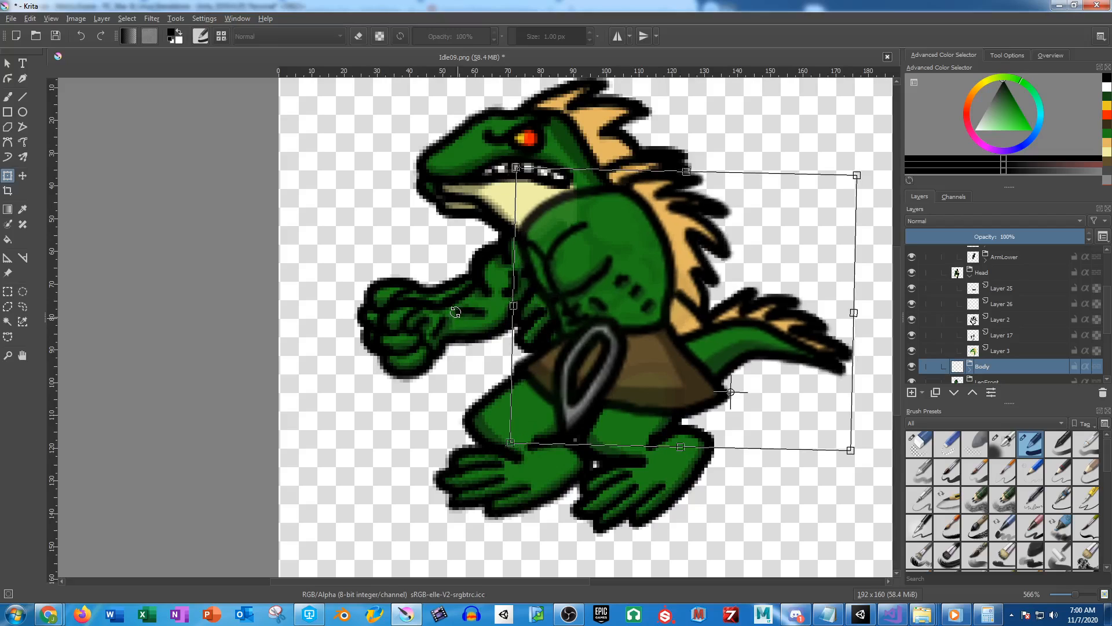
key("ctrl+z")
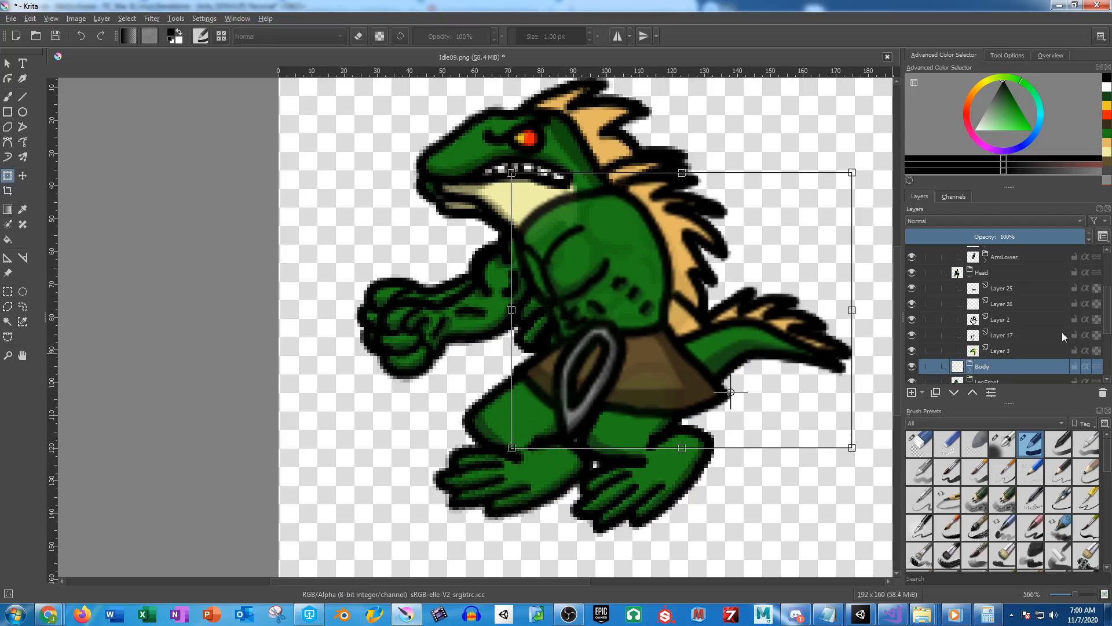
Nest Death02's ArmFront, Head and ArmRear groups inside its Body group, with ArmRear below the body's layers
left_click(969, 273)
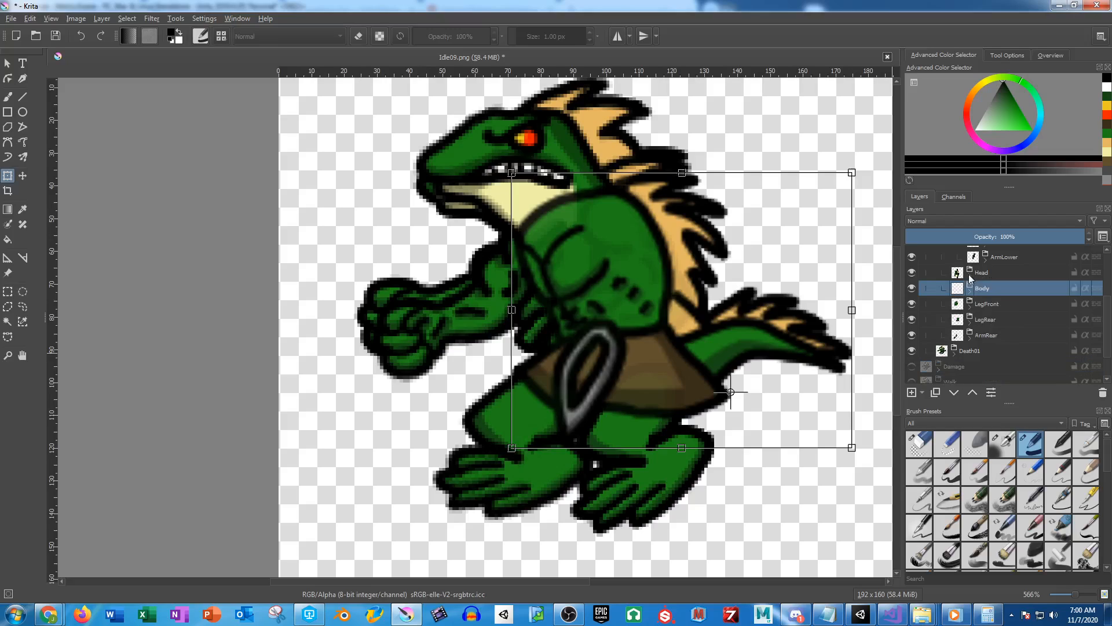
left_click(970, 273)
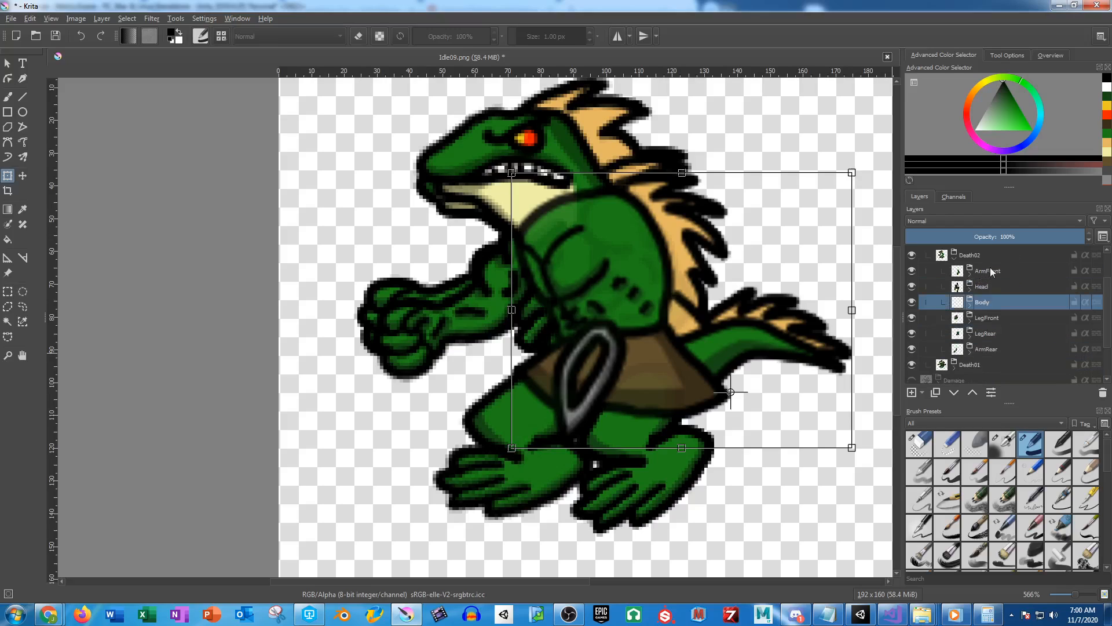
left_click(990, 267)
double_click(988, 284)
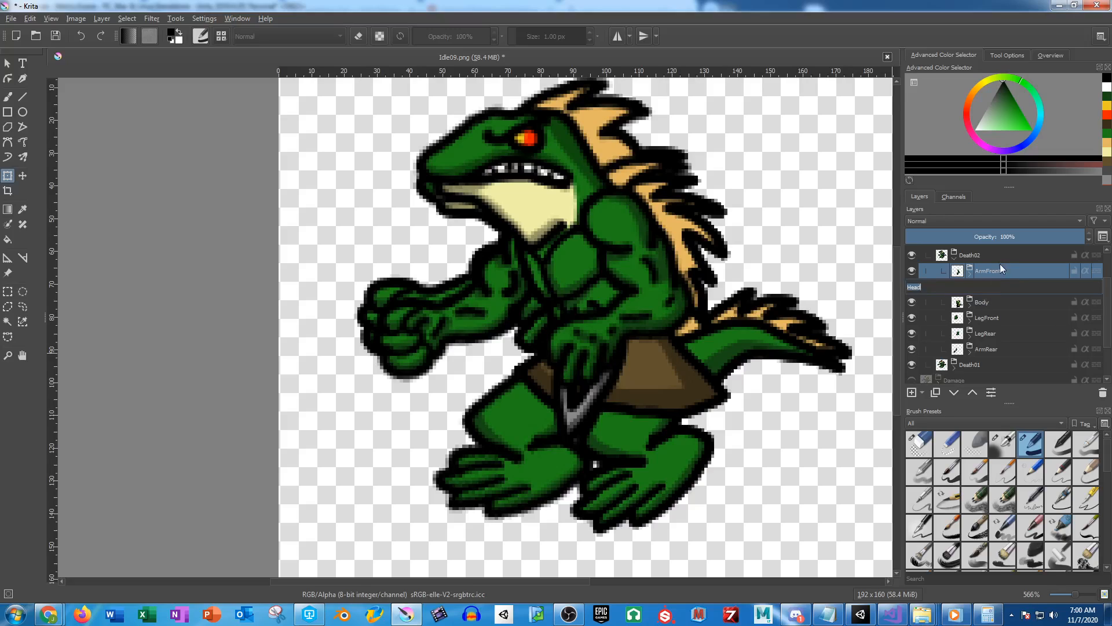
left_click_drag(1000, 267, 987, 301)
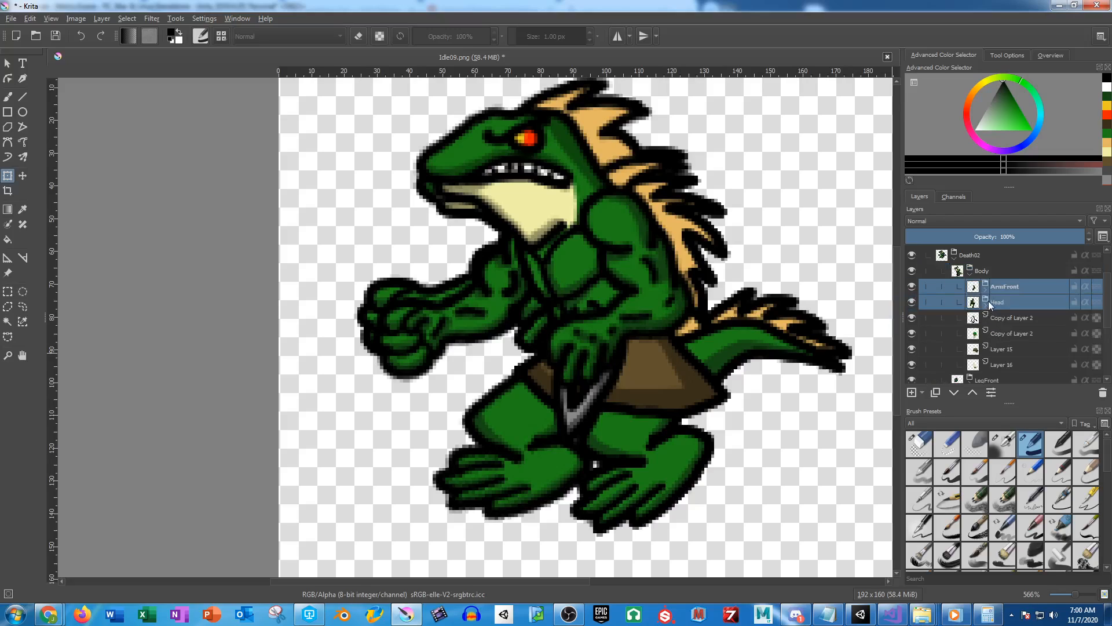
scroll(1020, 327, "down", 1)
left_click_drag(986, 367, 1007, 321)
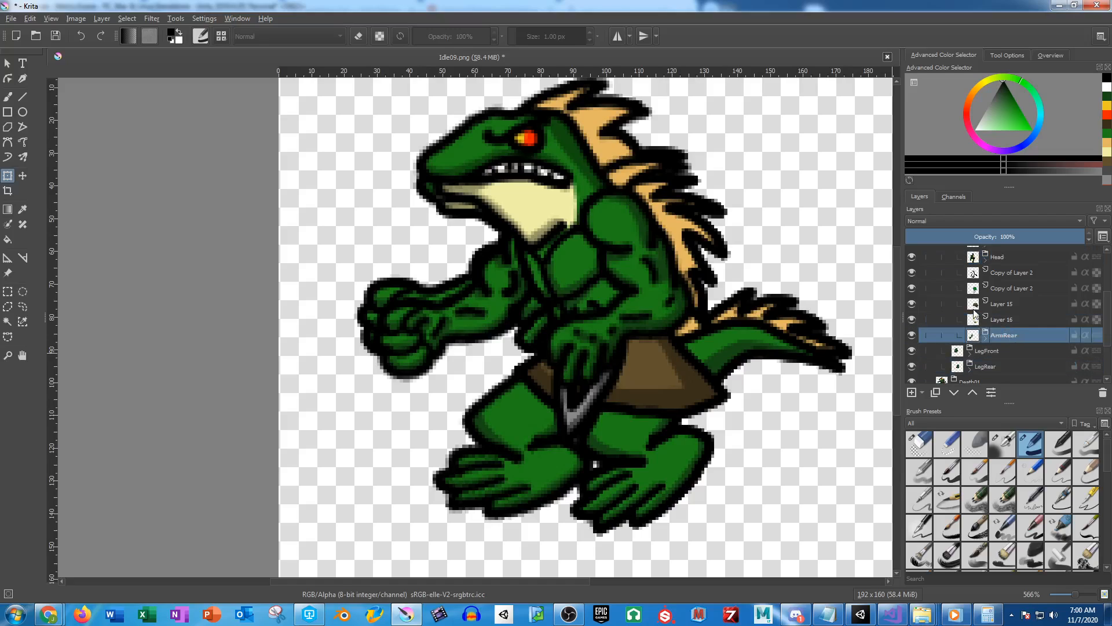
scroll(998, 287, "up", 1)
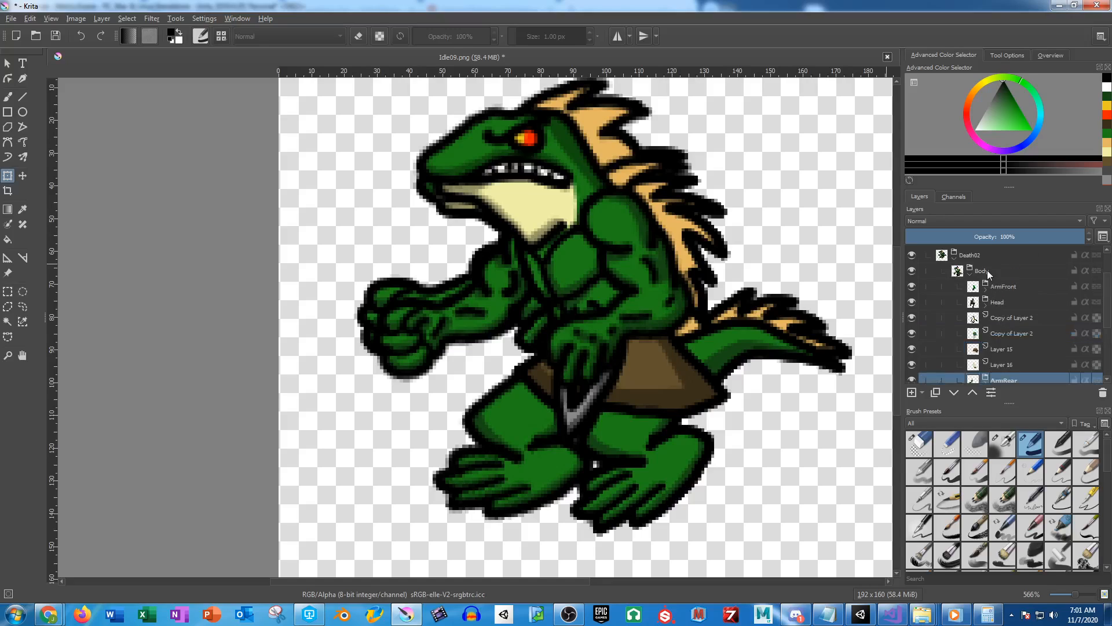
Rotate Death02's whole Body group slightly clockwise about a pivot near the tail base so the torso leans back
left_click(987, 270)
left_click_drag(612, 261, 734, 391)
left_click_drag(341, 251, 342, 231)
key("Return")
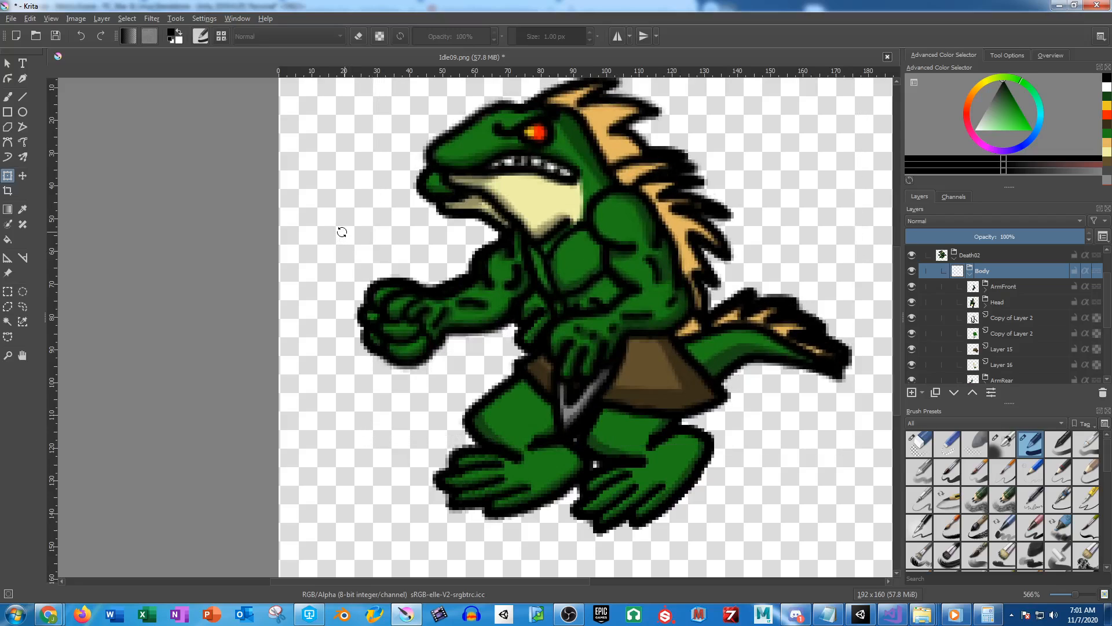
Duplicate the Death02 group and rename the copy Death03
scroll(994, 284, "up", 1)
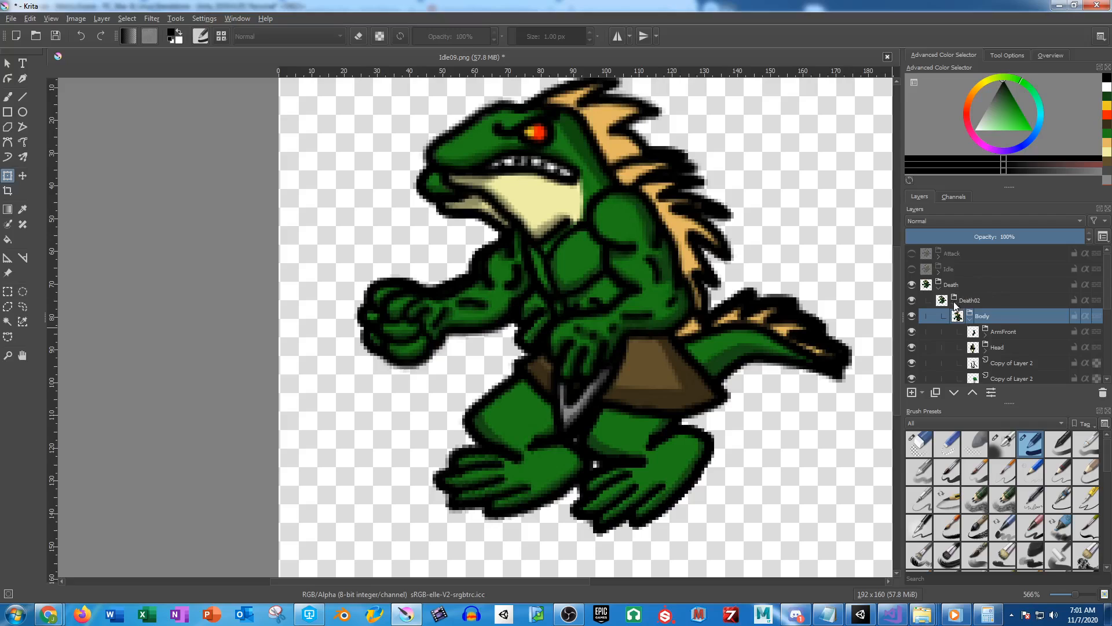
left_click(954, 301)
key("ctrl+j")
double_click(994, 302)
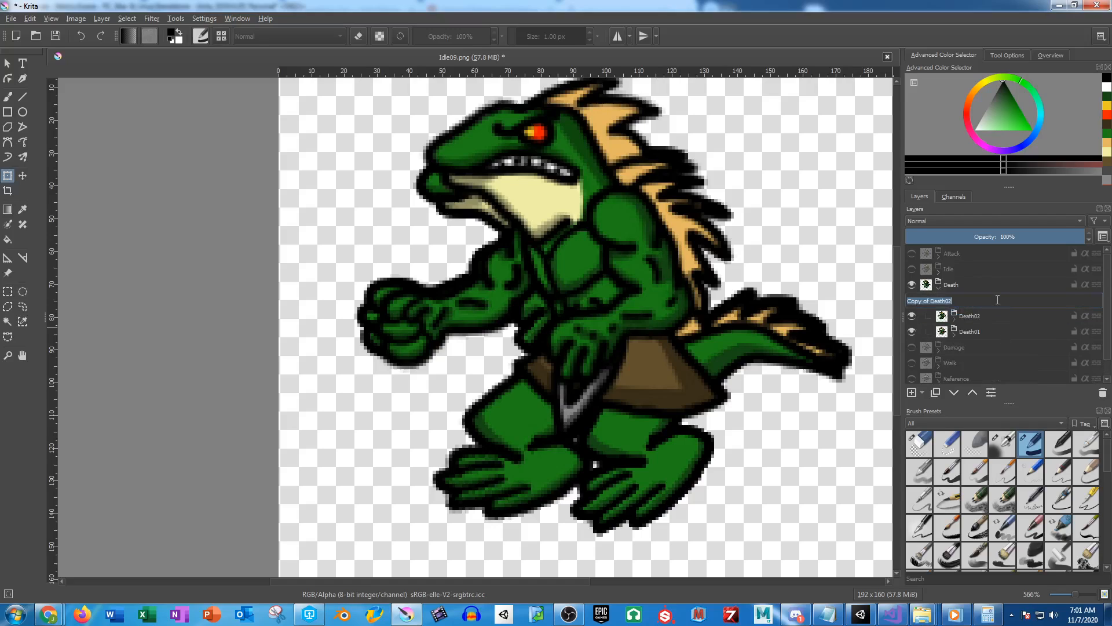
type("Death03")
key("Return")
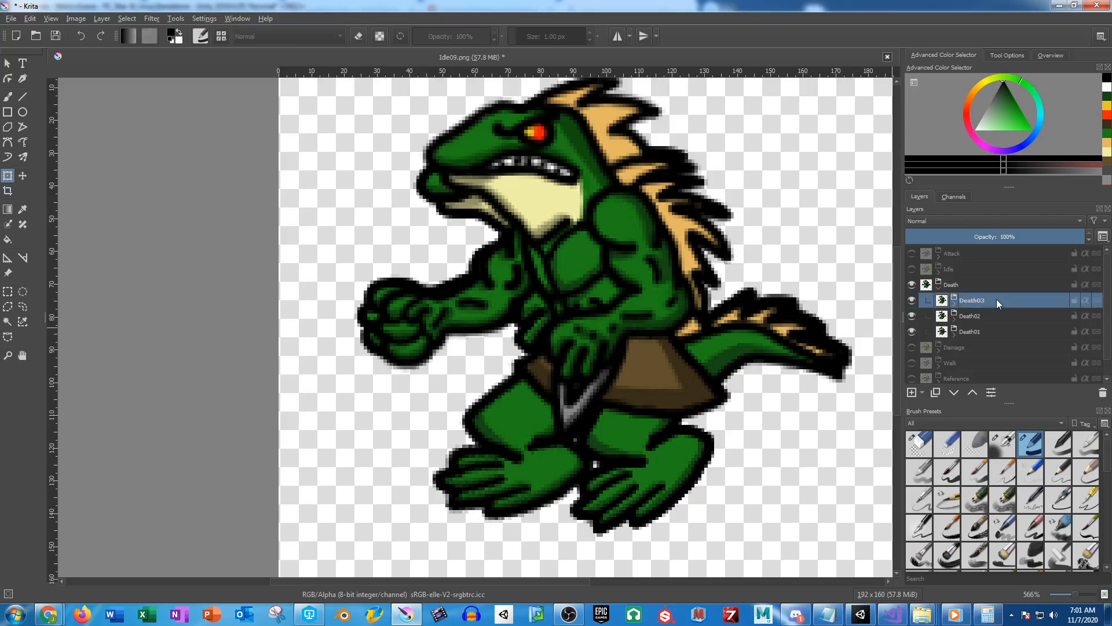
Rotate Death03's Body group slightly further clockwise about the pivot near the tail base
left_click(955, 304)
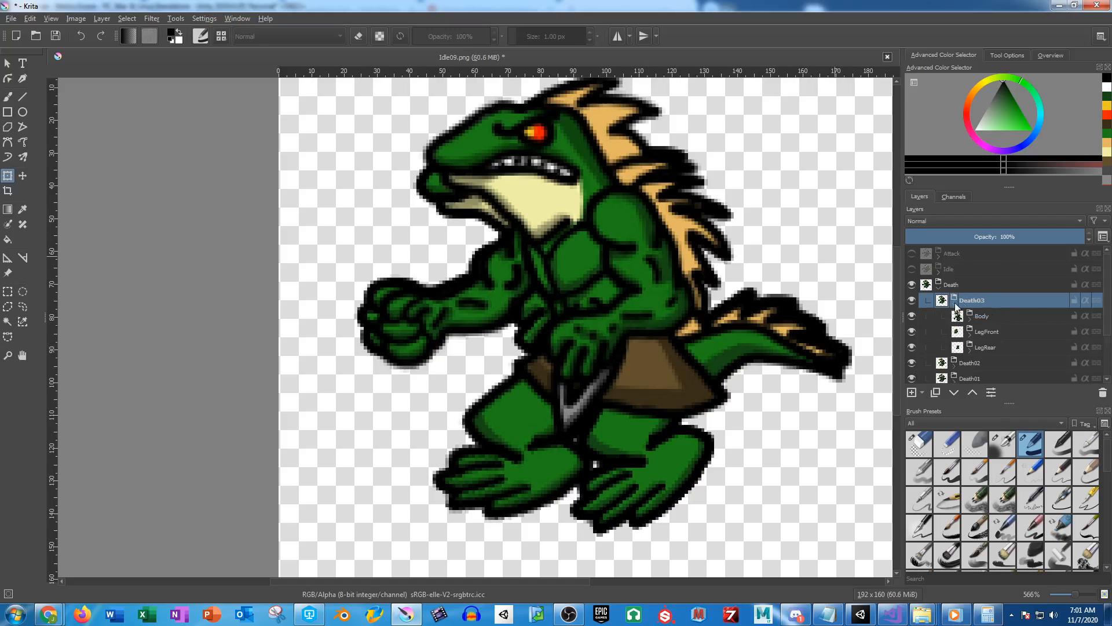
left_click(982, 315)
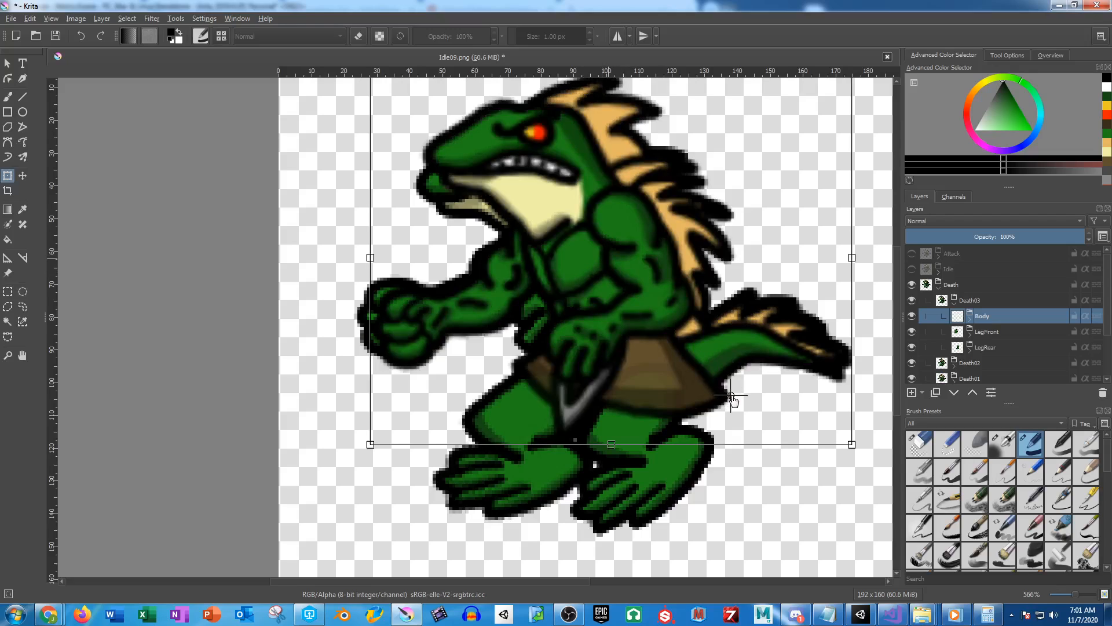
left_click_drag(347, 273, 354, 260)
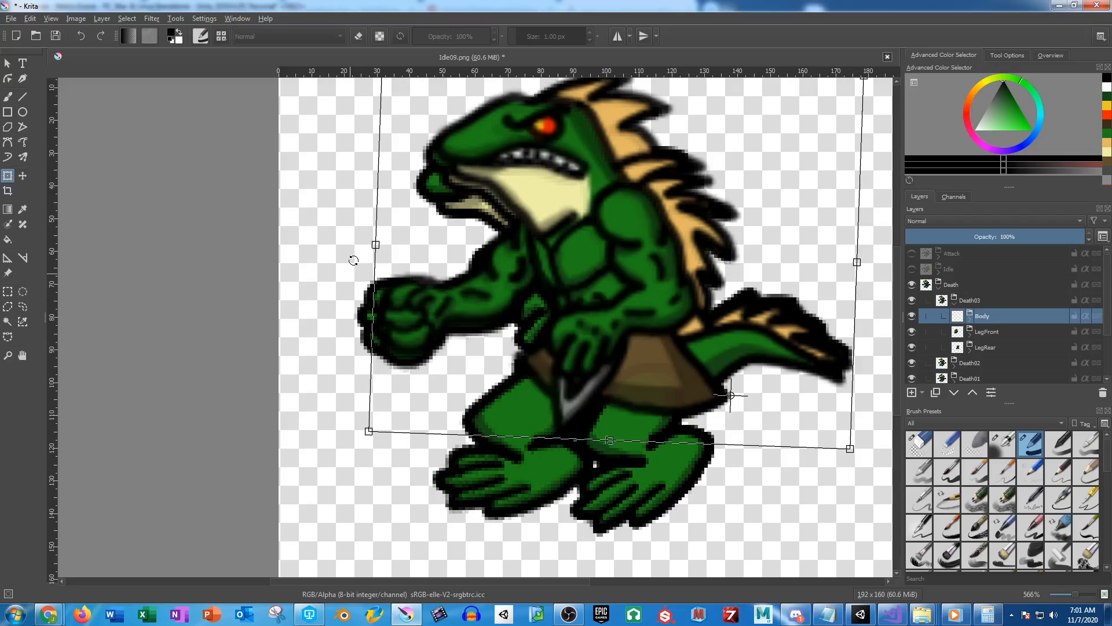
Rotate Death03's ArmFront group slightly counterclockwise about a pivot at the shoulder
left_click(971, 318)
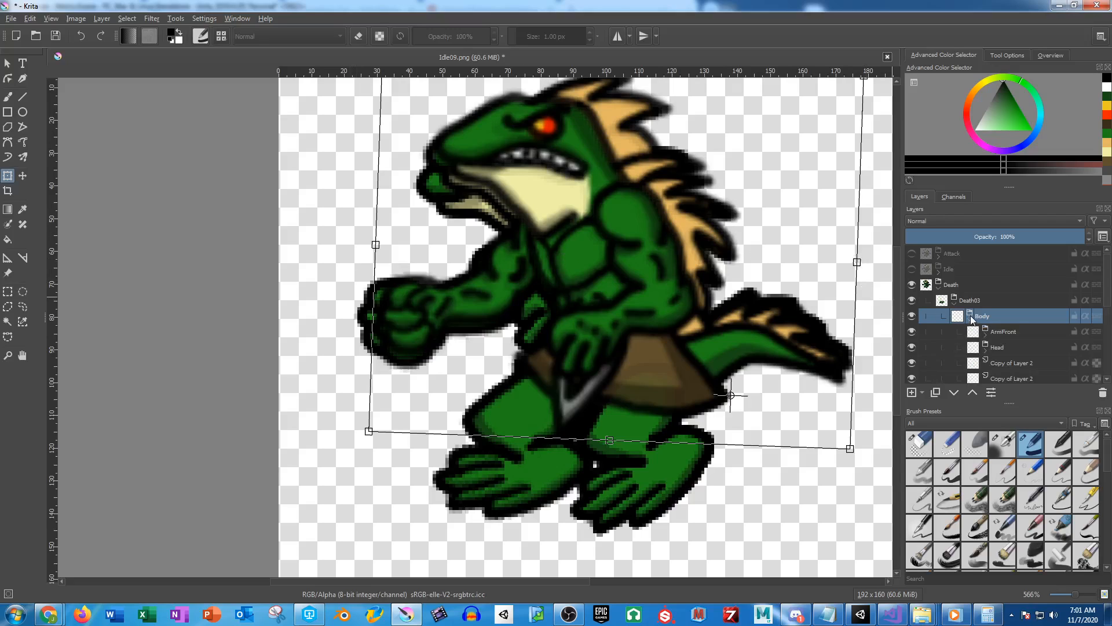
left_click(1009, 334)
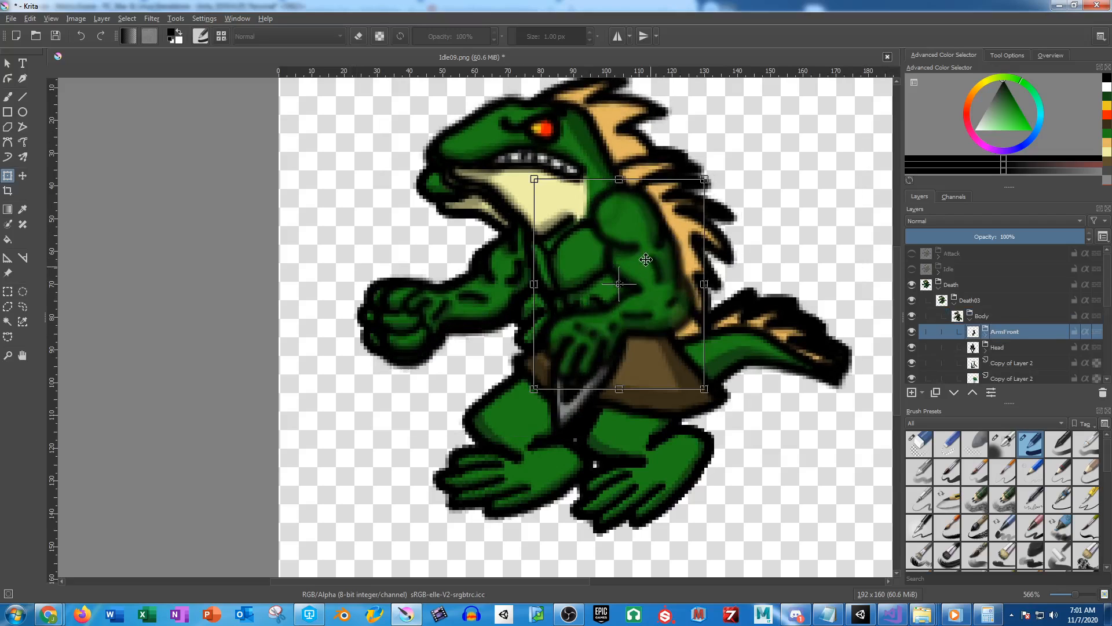
left_click_drag(622, 287, 627, 209)
left_click_drag(477, 494, 520, 490)
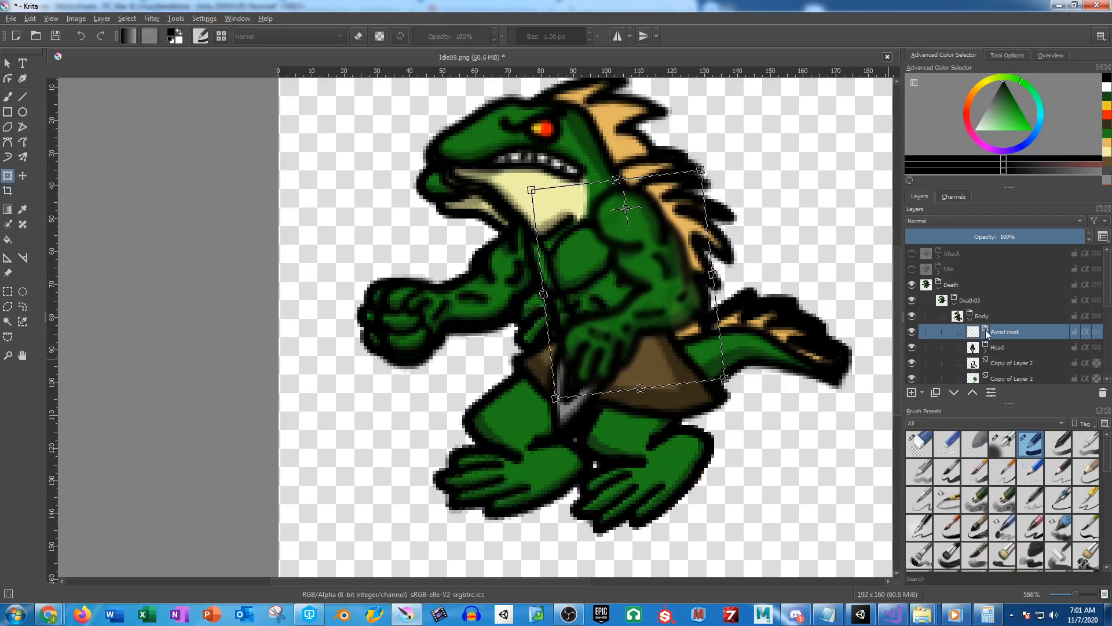
Rotate the front arm's ArmLower group counterclockwise about the elbow so the hand swings back over the loincloth
left_click(987, 334)
left_click(1018, 365)
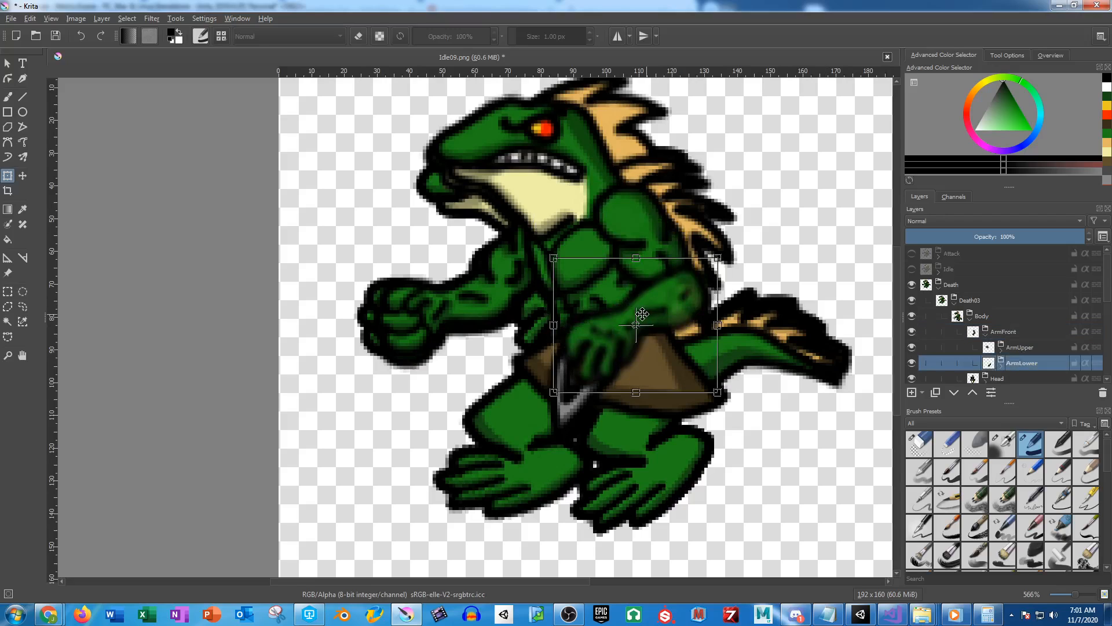
left_click_drag(510, 449, 569, 466)
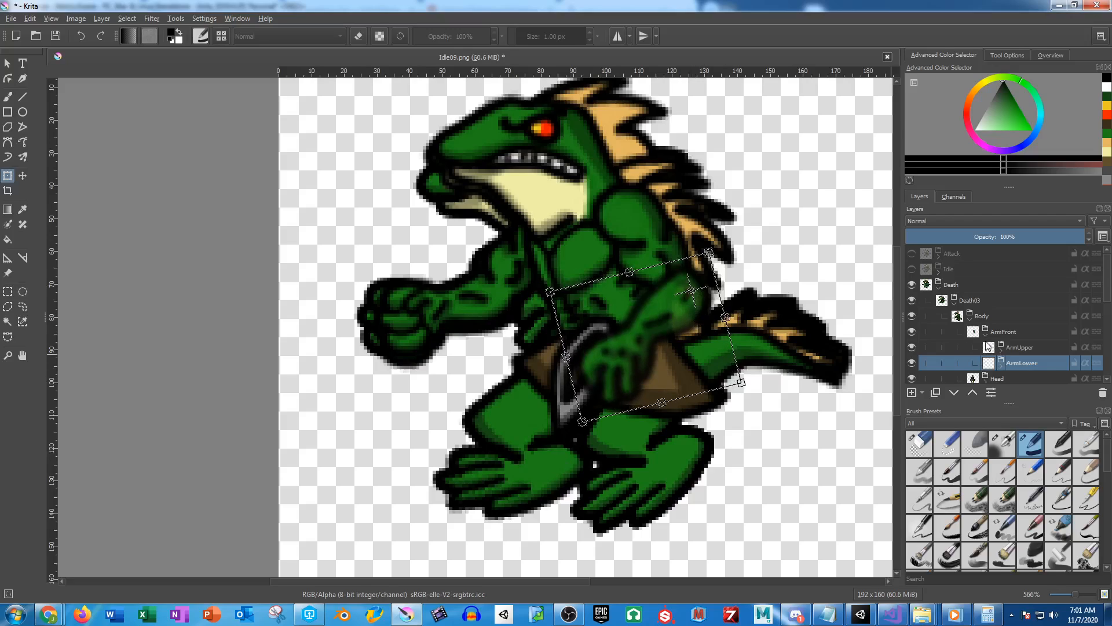
Rotate Death03's ArmRear group slightly counterclockwise about a pivot at its shoulder so the fist drops
scroll(1002, 342, "down", 3)
left_click(1013, 368)
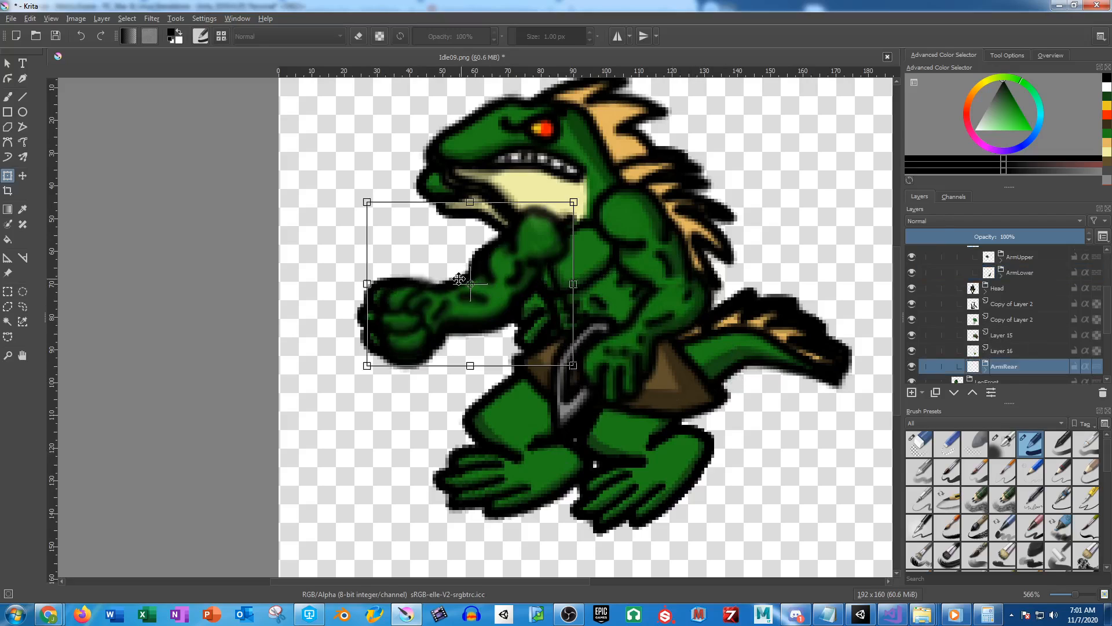
left_click_drag(470, 283, 539, 242)
left_click_drag(318, 384, 346, 411)
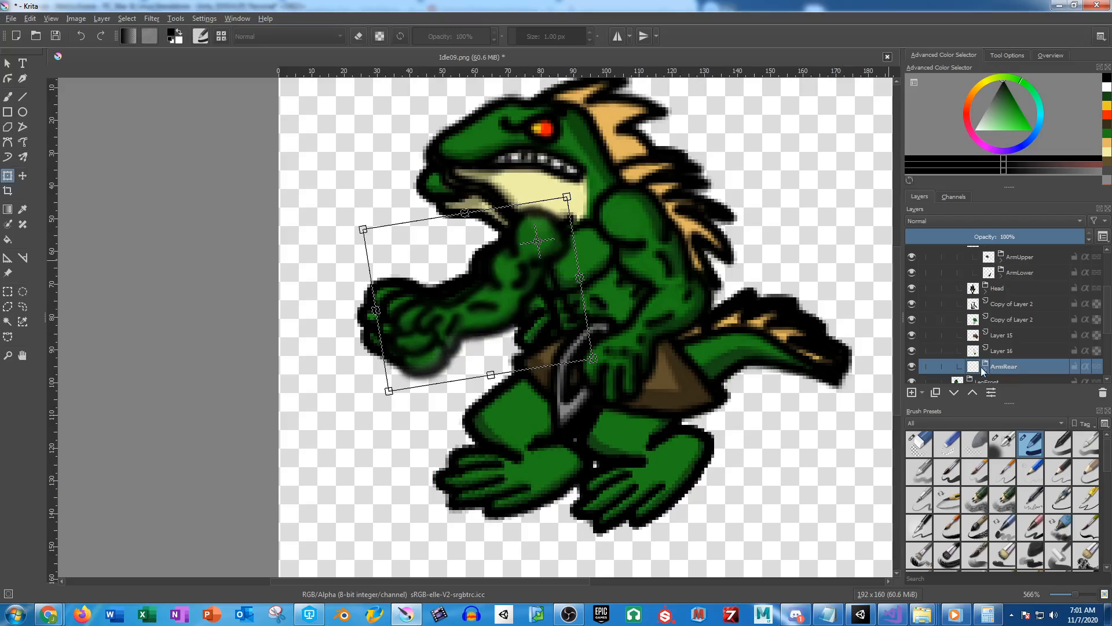
Rotate the rear arm's ArmLower group slightly counterclockwise about its elbow to lower the fist further
scroll(1029, 359, "down", 2)
left_click(1026, 306)
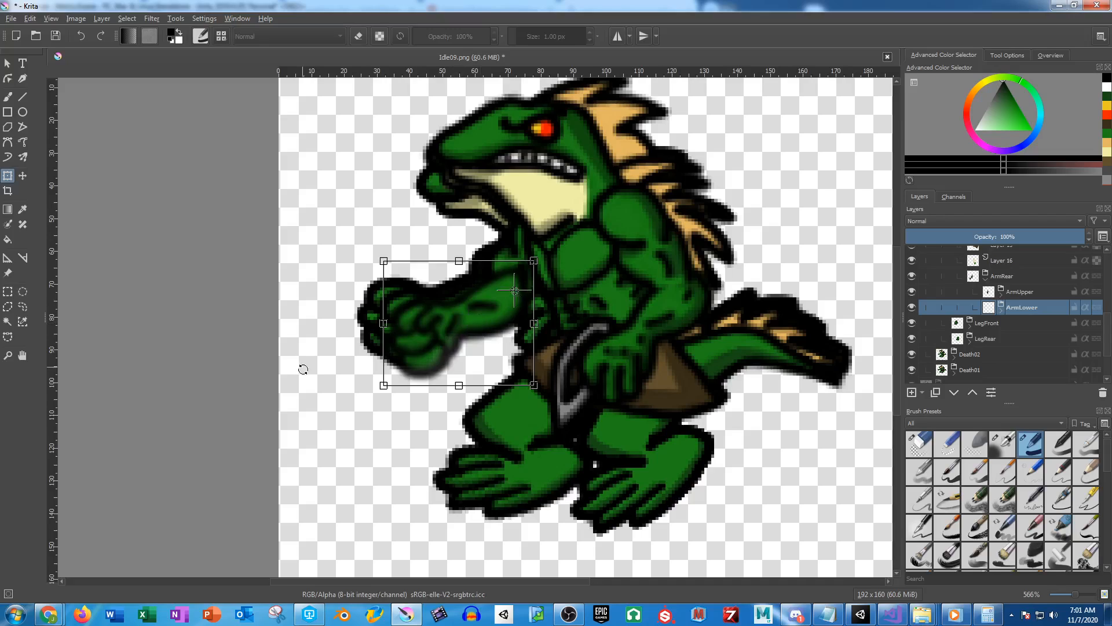
left_click_drag(302, 369, 328, 392)
key("Return")
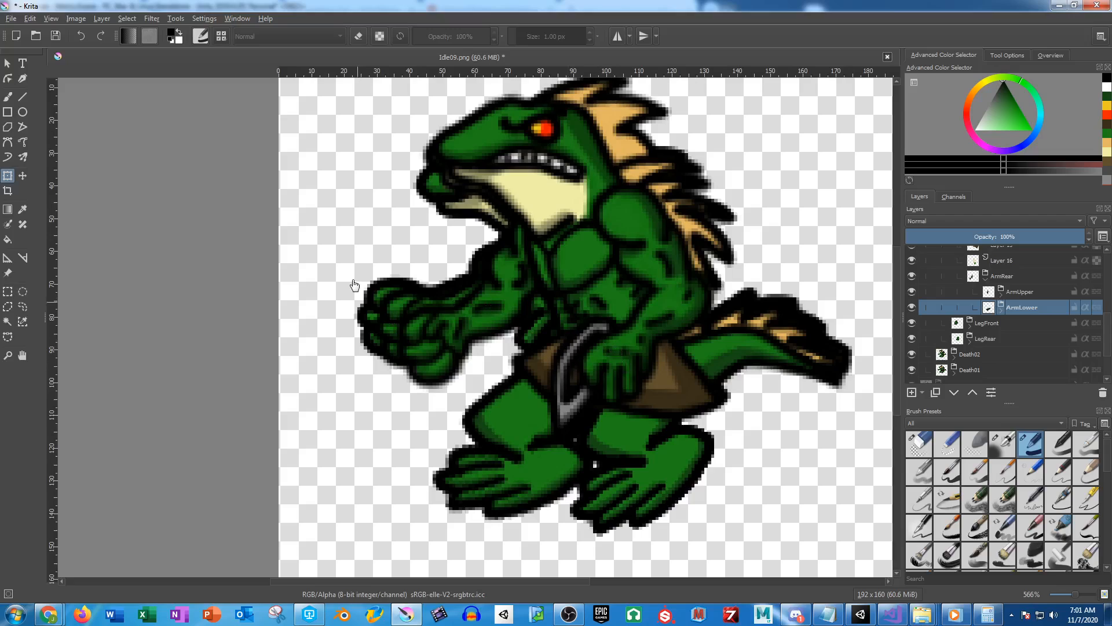
Rotate Death03's Head group slightly clockwise about a pivot at the neck so the snout tilts upward
scroll(1021, 339, "up", 3)
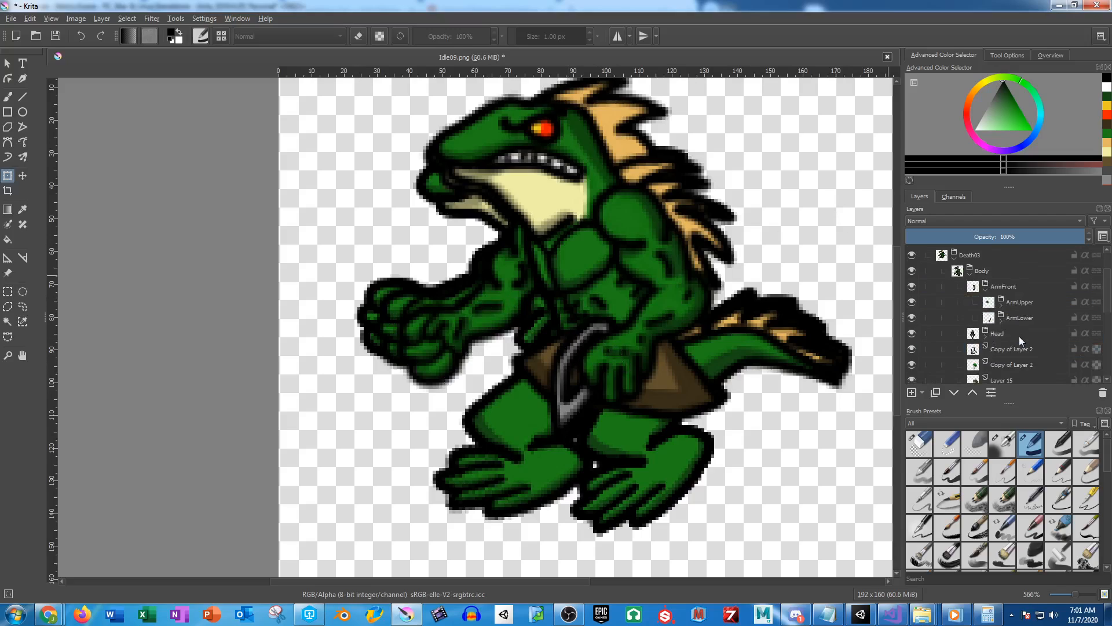
left_click(1008, 332)
left_click(626, 204)
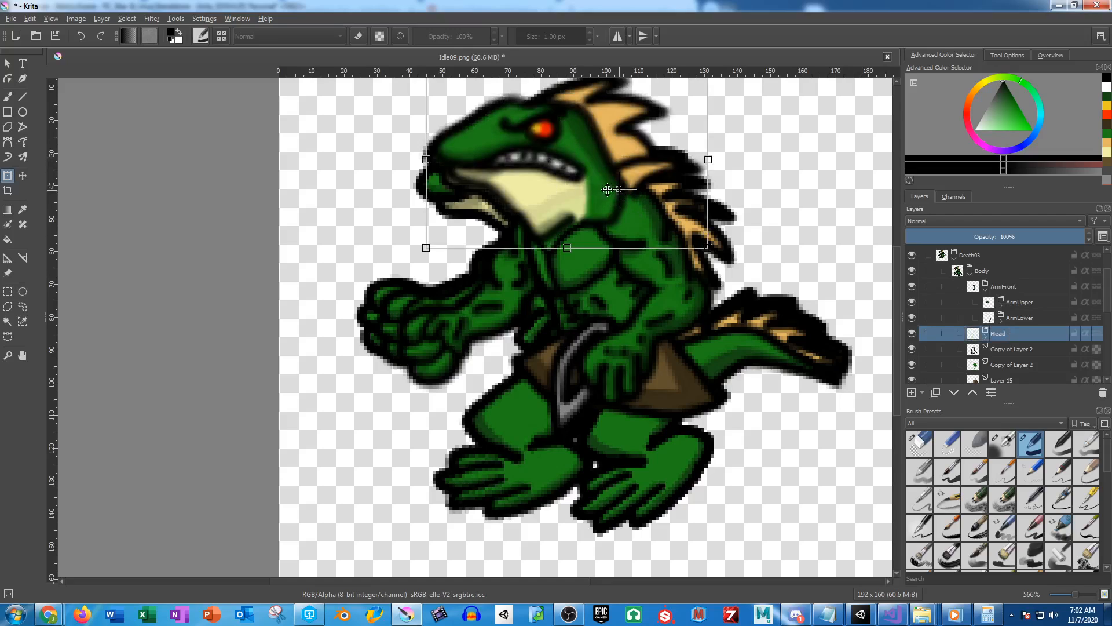
left_click_drag(354, 255, 386, 236)
key("Return")
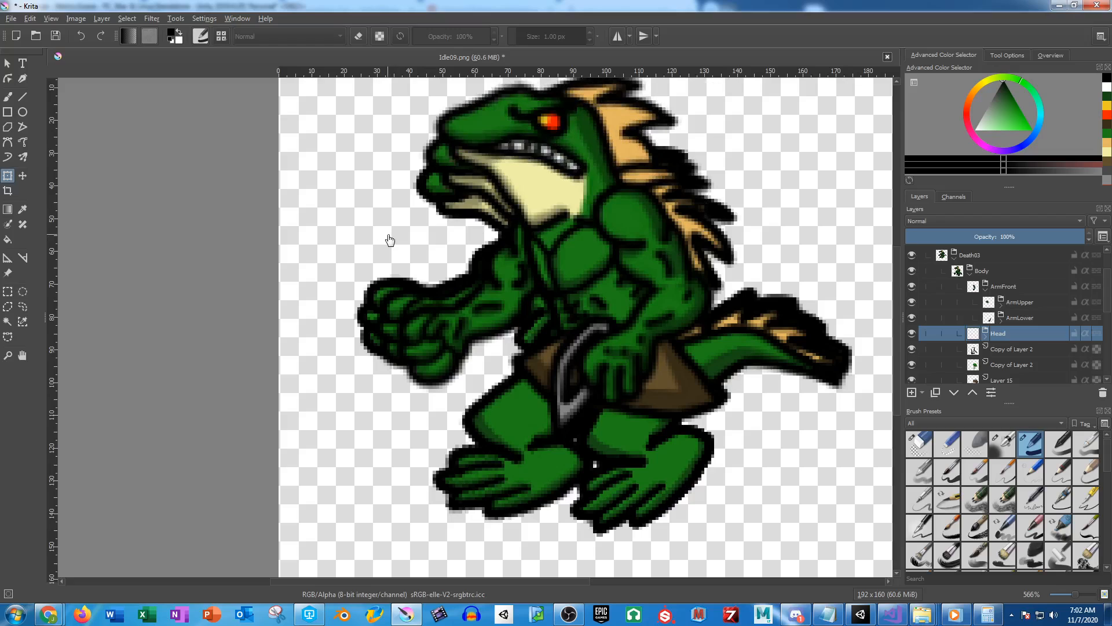
Hide Layer 25, the black lower mouth line, in Death03's Head group
scroll(566, 264, "up", 2)
scroll(566, 265, "up", 3)
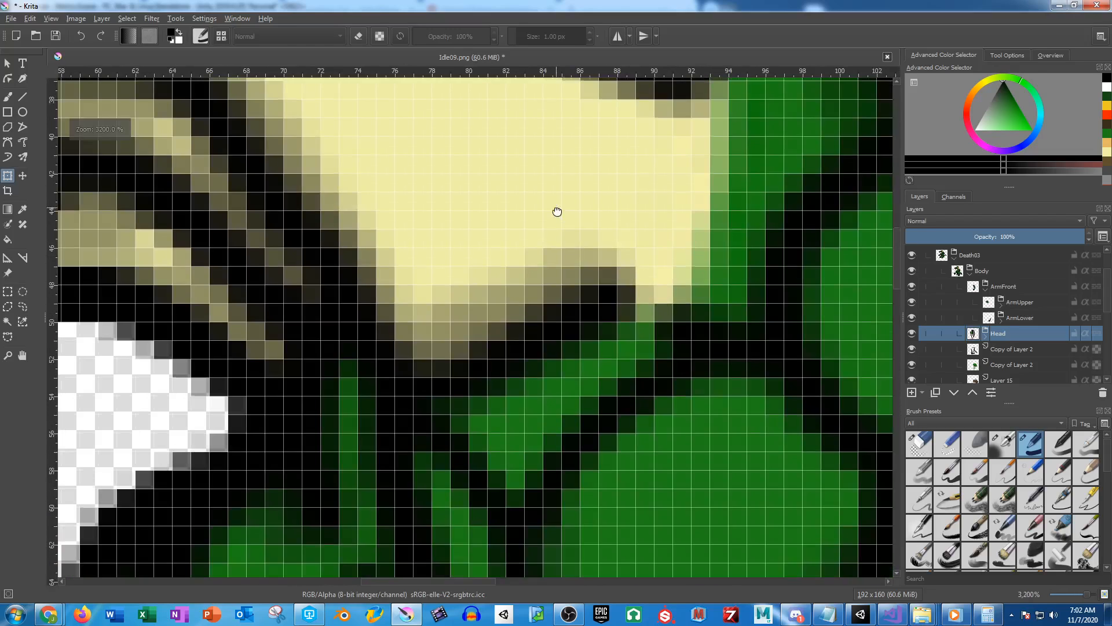
left_click(986, 333)
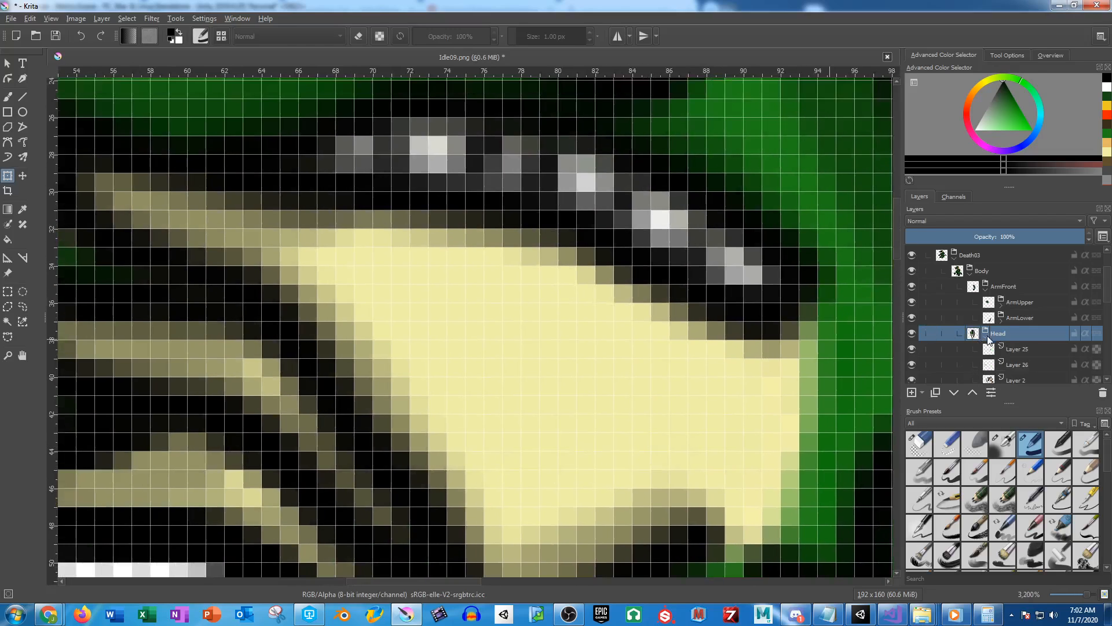
left_click(1023, 349)
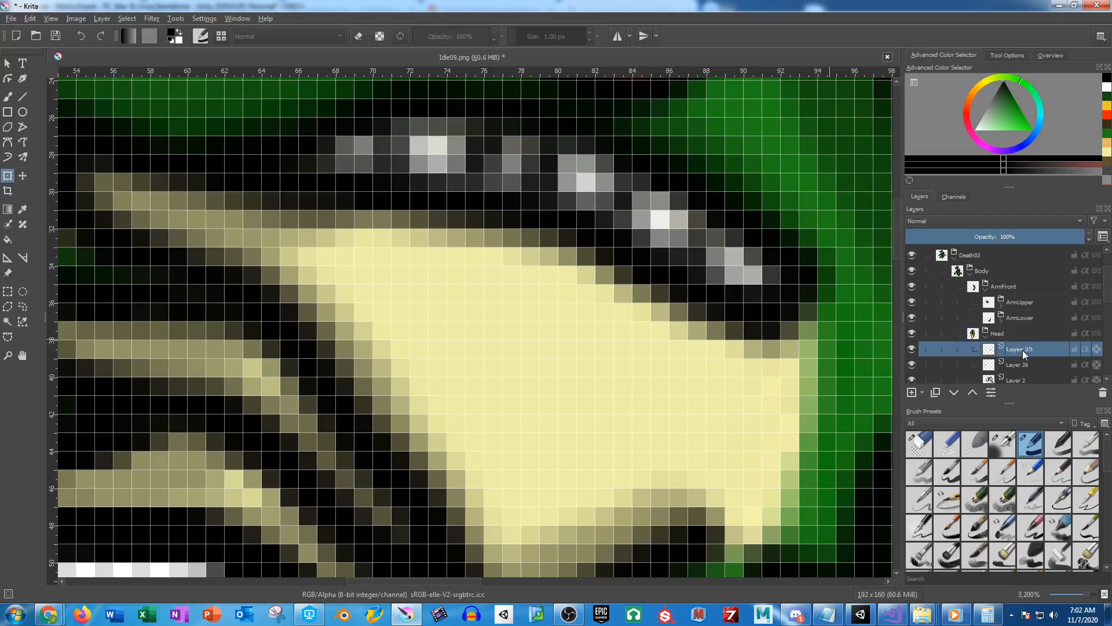
left_click(913, 348)
scroll(757, 249, "up", 3)
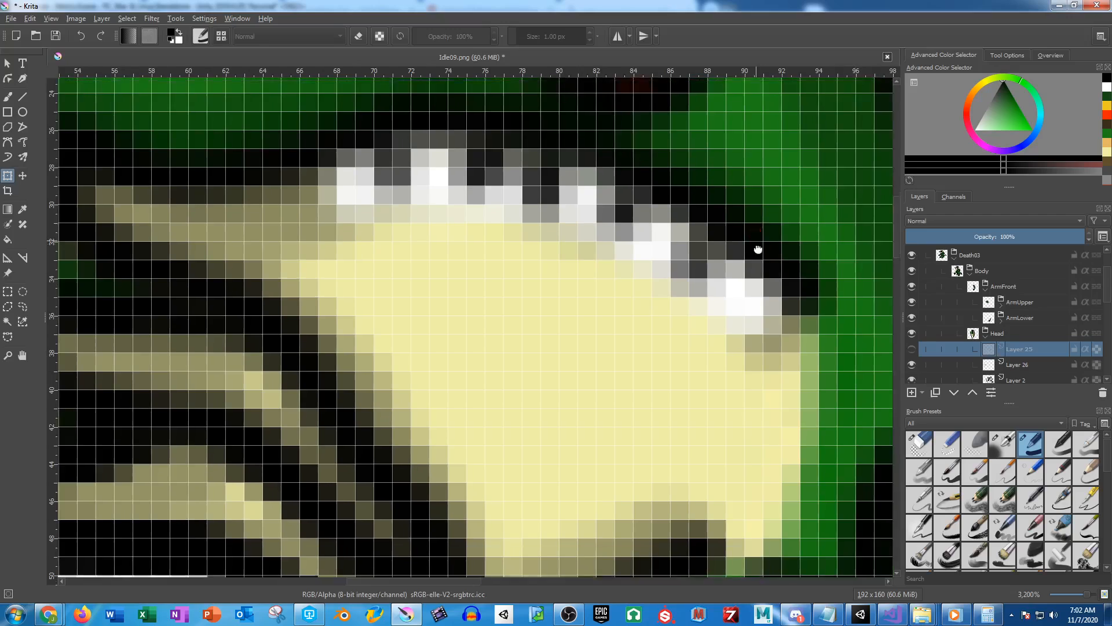
Brush a new black lower mouth line on a new layer in Death03's Head group, curving beneath the teeth
left_click(7, 96)
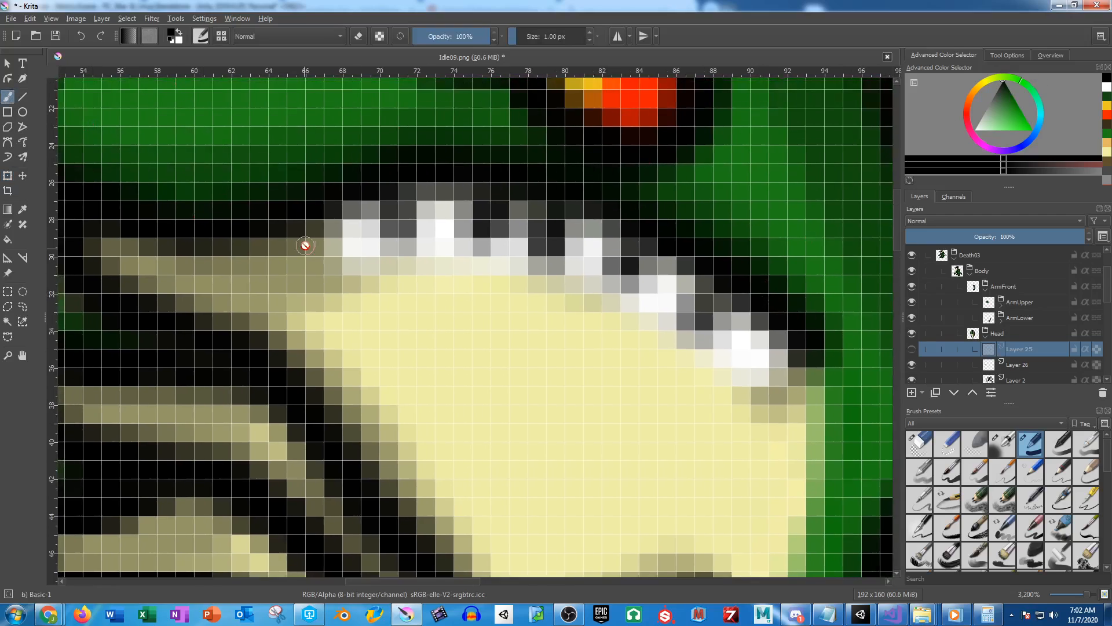
left_click(912, 393)
mouse_move(227, 235)
left_mouse_down()
mouse_move(320, 289)
mouse_move(504, 303)
mouse_move(744, 406)
mouse_move(771, 397)
mouse_move(800, 339)
left_mouse_up()
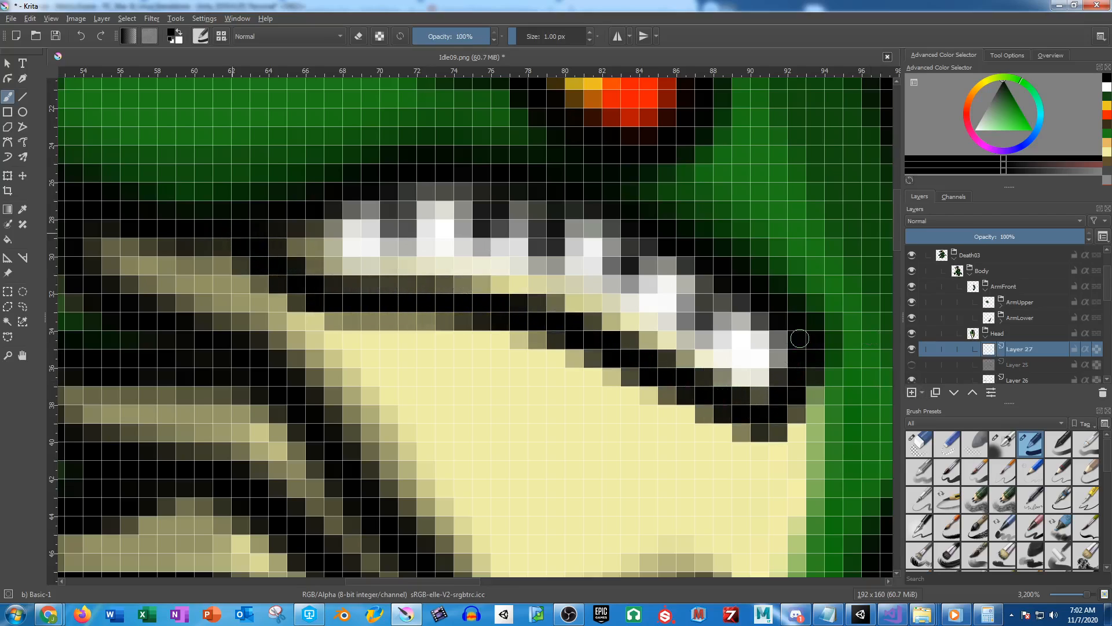
Paint the mouth interior white on Layer 26 to extend the teeth down to the new mouth line
left_click(1017, 378)
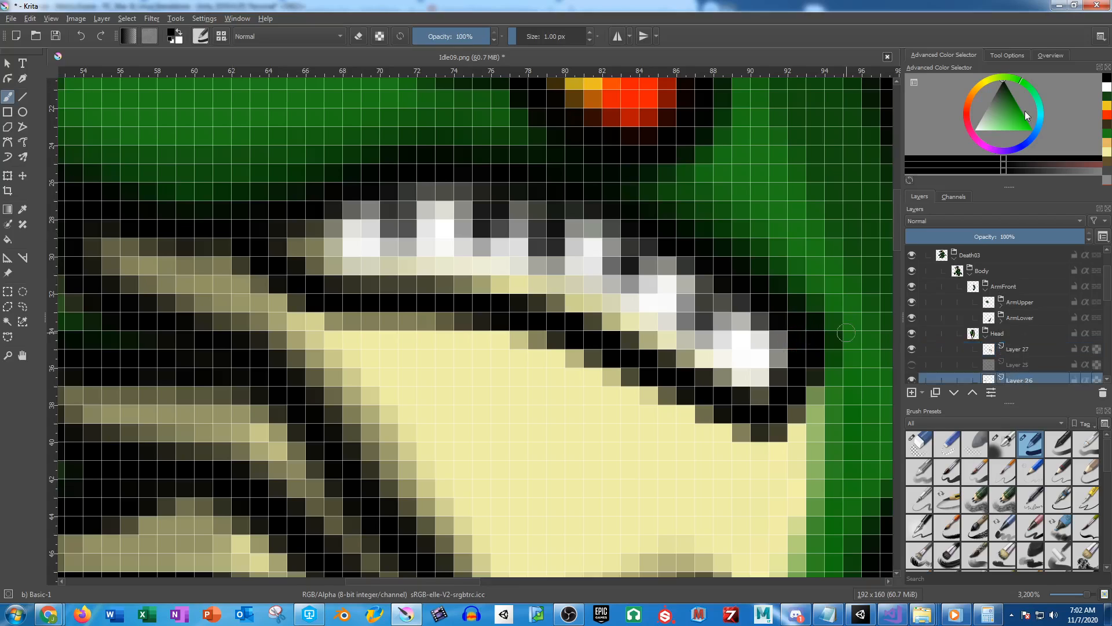
left_click_drag(1025, 114, 956, 144)
mouse_move(765, 374)
left_mouse_down()
mouse_move(694, 344)
mouse_move(517, 274)
mouse_move(298, 249)
mouse_move(355, 236)
left_mouse_up()
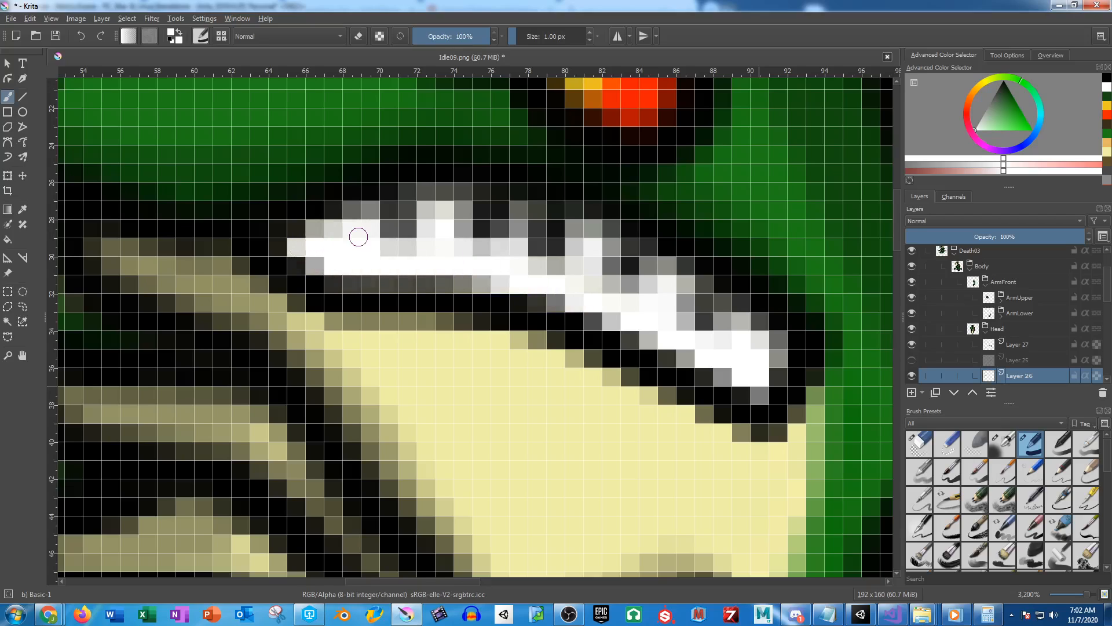
Paint black gaps across the white strip on Layer 26 to separate it into individual teeth
left_click(996, 88)
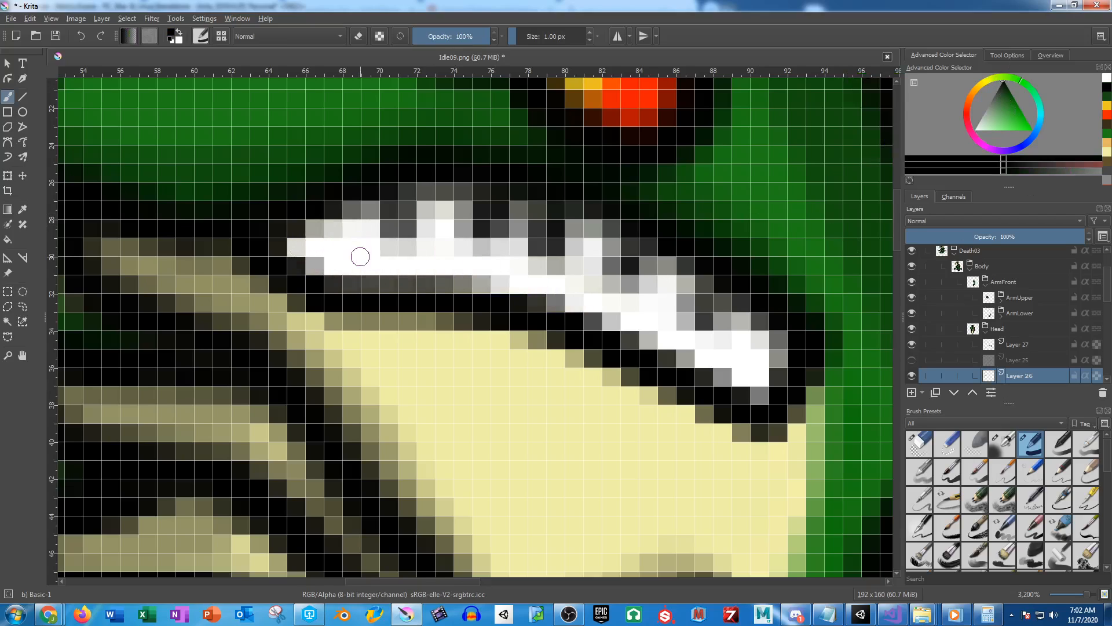
mouse_move(408, 270)
left_mouse_down()
mouse_move(406, 222)
mouse_move(390, 228)
left_mouse_up()
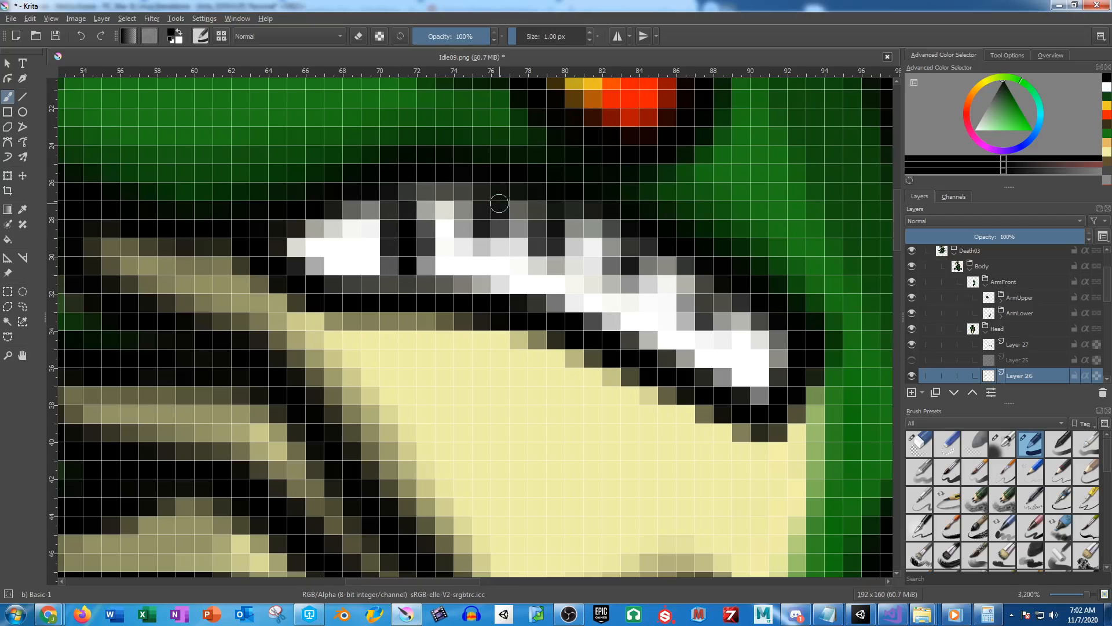
left_click_drag(497, 207, 490, 287)
mouse_move(575, 217)
left_mouse_down()
mouse_move(536, 289)
mouse_move(632, 250)
mouse_move(667, 347)
mouse_move(710, 293)
mouse_move(741, 301)
left_mouse_up()
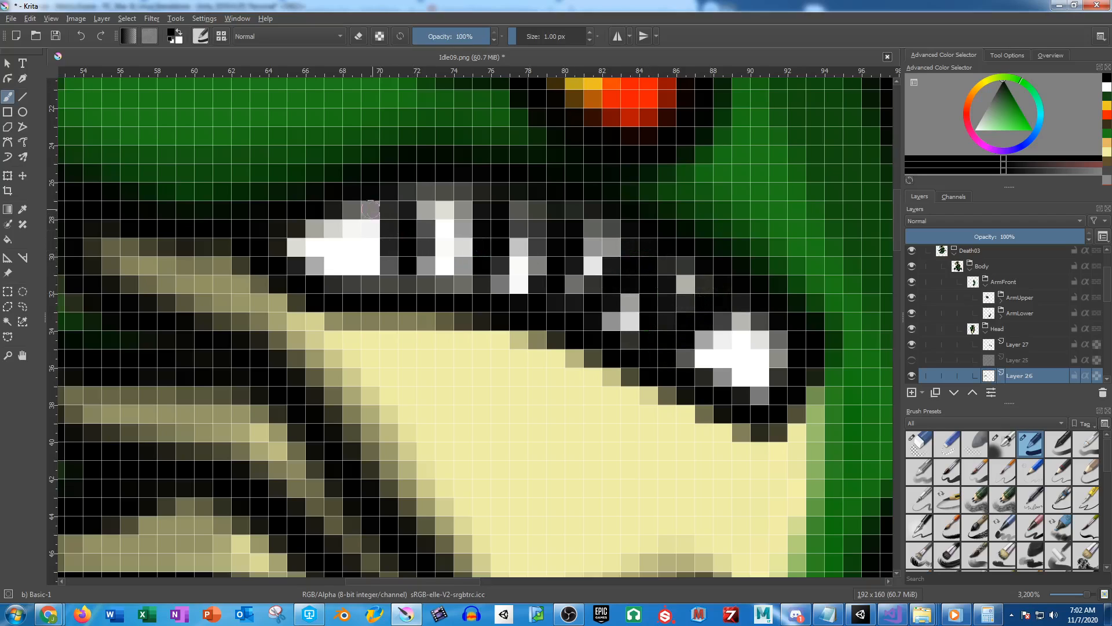
left_click_drag(385, 219, 324, 267)
Split the wide white tooth at the back corner of the mouth with a black stroke
scroll(666, 308, "down", 2)
scroll(554, 281, "down", 1)
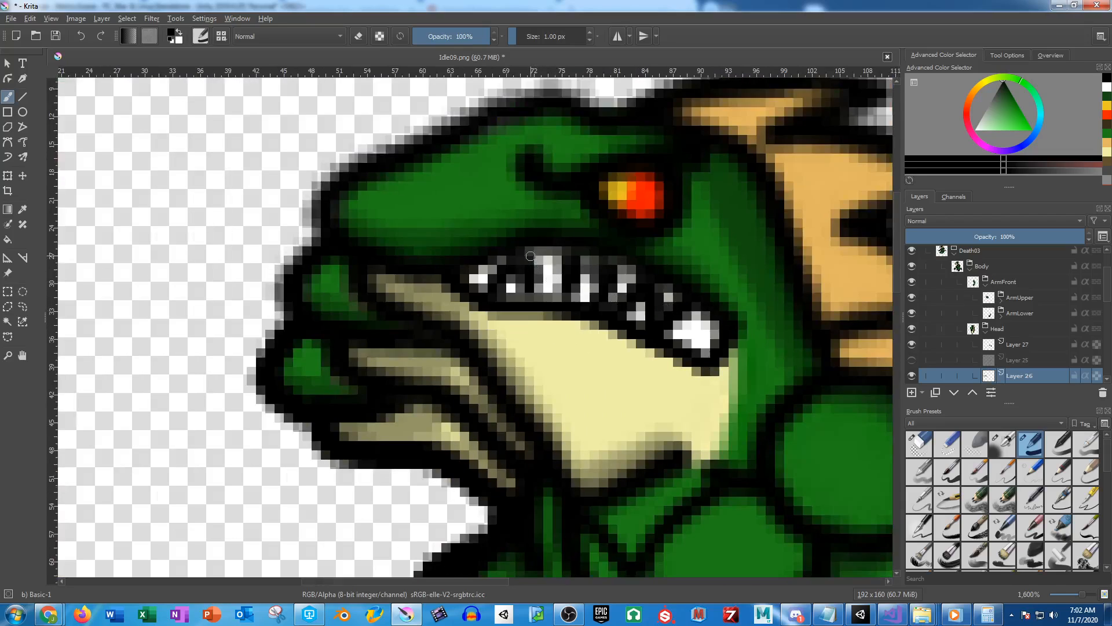
scroll(799, 336, "down", 2)
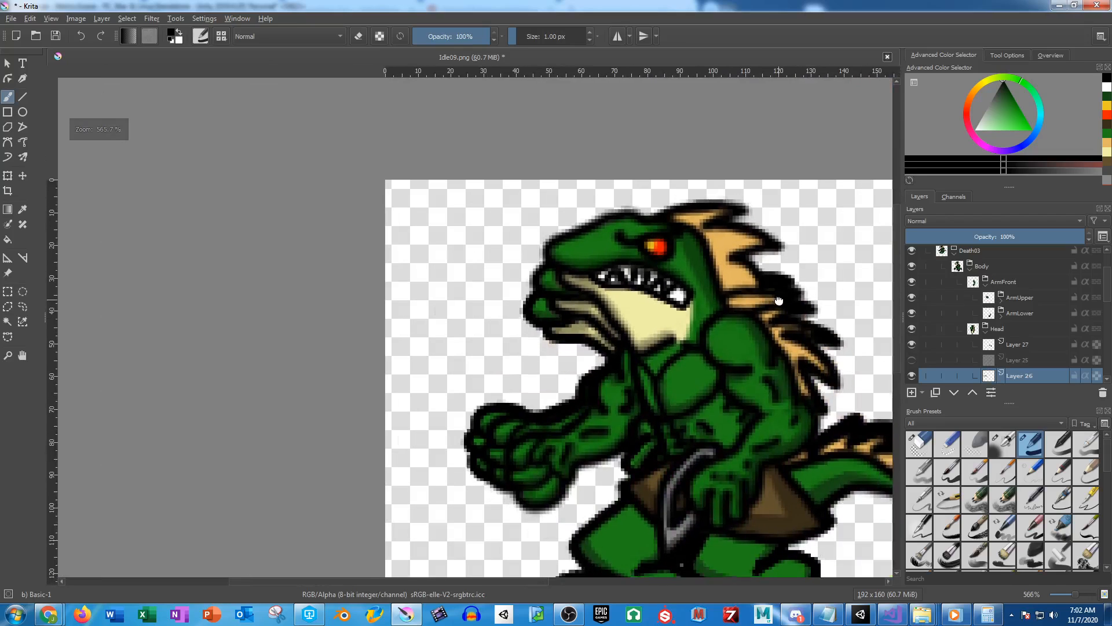
scroll(676, 339, "up", 2)
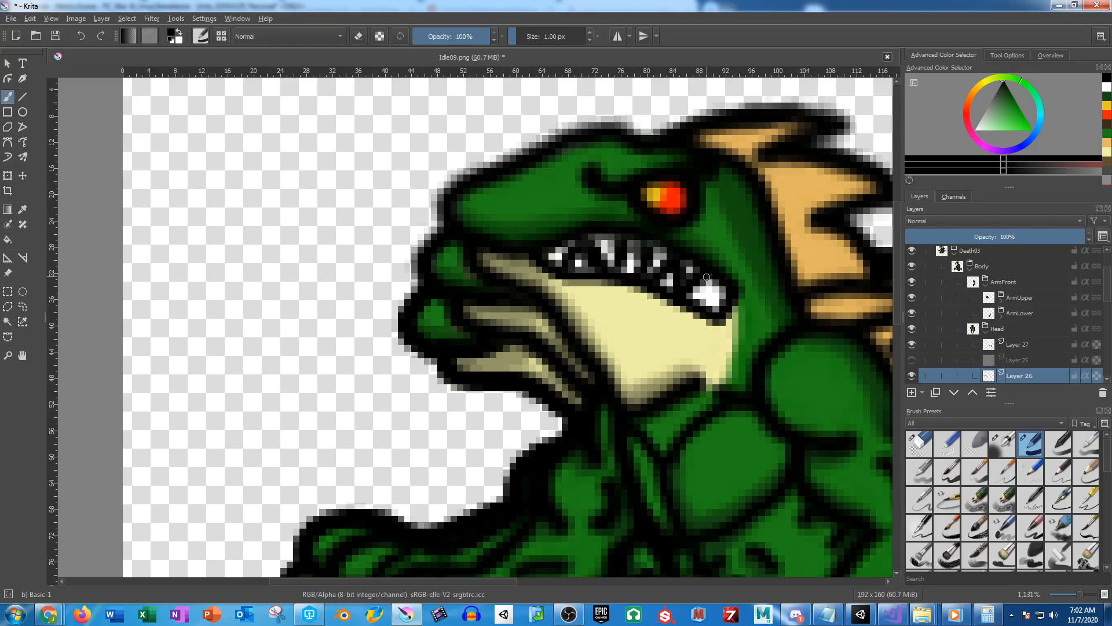
left_click_drag(711, 279, 716, 307)
scroll(764, 325, "down", 2)
left_click_drag(778, 328, 663, 268)
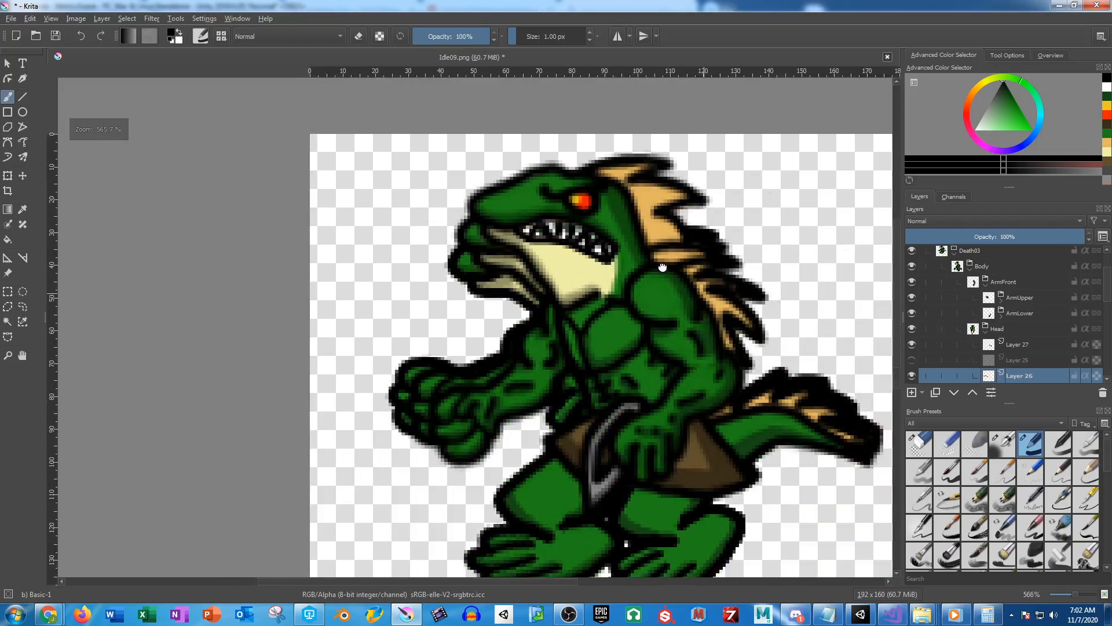
Paint black over the lower part of Death03's eye to narrow it into a slit
scroll(624, 234, "up", 5)
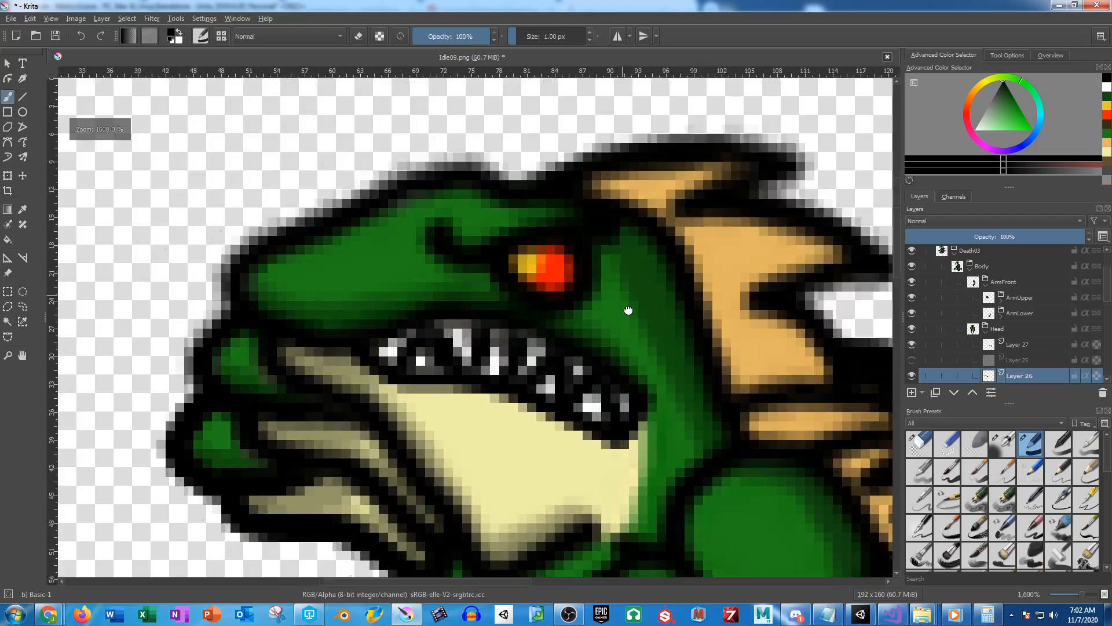
scroll(517, 307, "down", 4)
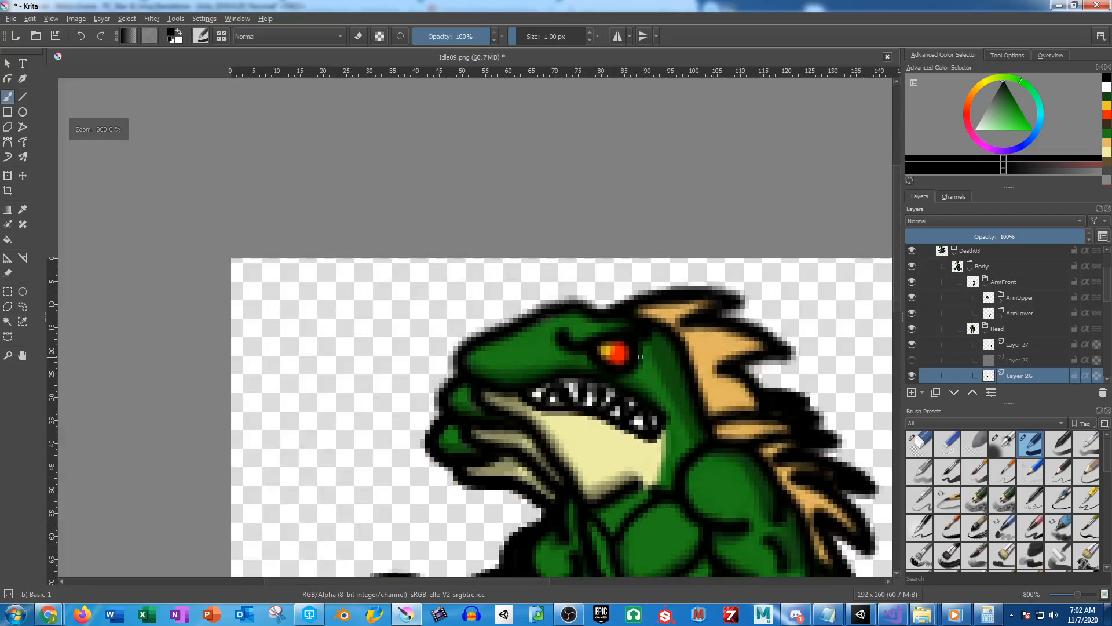
scroll(633, 352, "up", 7)
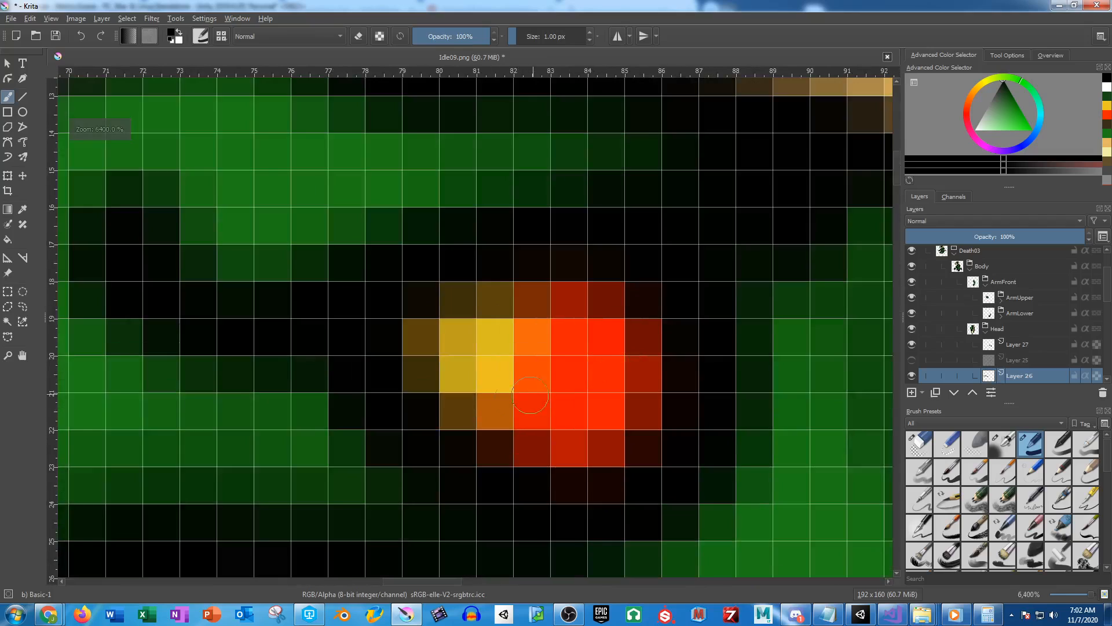
scroll(409, 360, "down", 2)
mouse_move(397, 355)
left_mouse_down()
mouse_move(498, 392)
mouse_move(614, 330)
left_mouse_up()
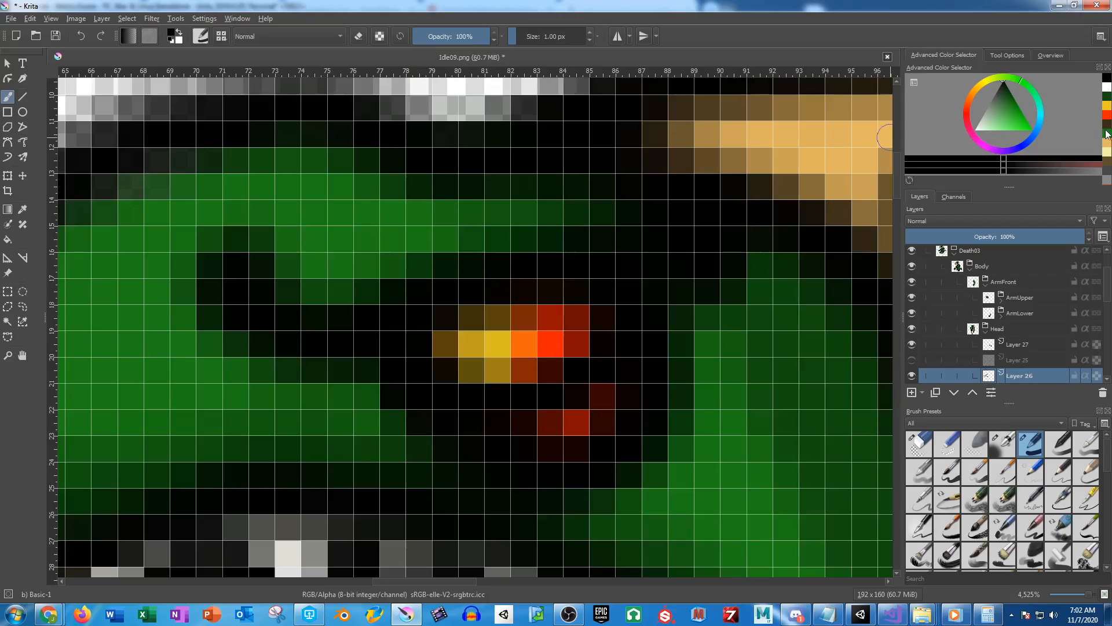
Fill the area beneath the narrowed eye with skin green and shade its edge with darker green
left_click(1107, 134)
mouse_move(638, 377)
left_mouse_down()
mouse_move(523, 430)
mouse_move(446, 436)
mouse_move(531, 453)
mouse_move(627, 438)
mouse_move(682, 368)
mouse_move(670, 436)
mouse_move(645, 404)
left_mouse_up()
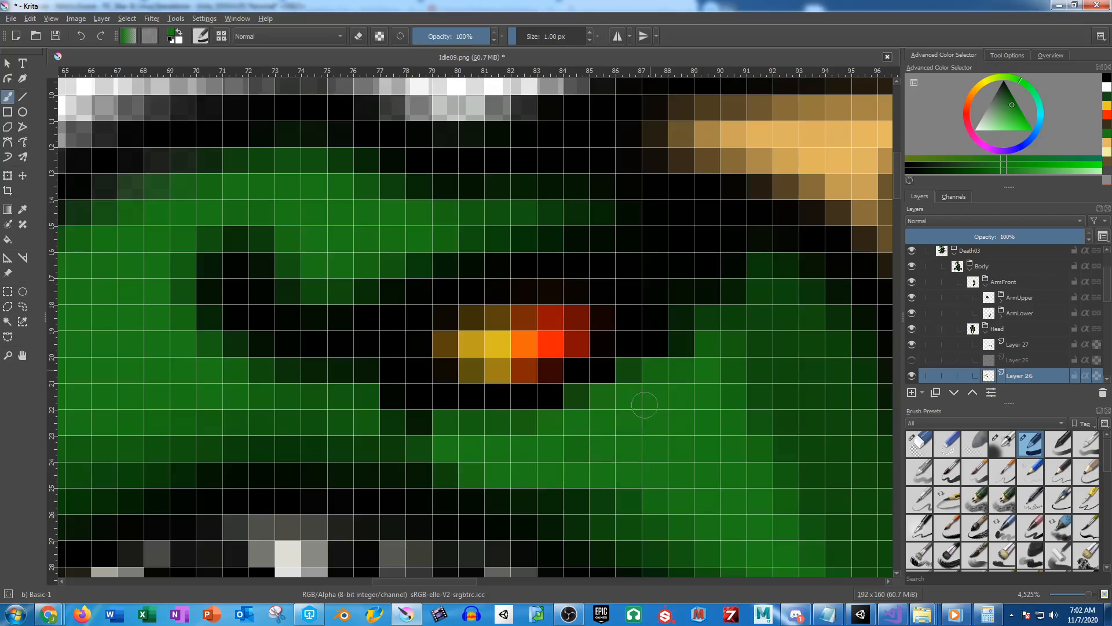
mouse_move(463, 441)
left_mouse_down()
mouse_move(350, 402)
mouse_move(395, 387)
mouse_move(360, 391)
mouse_move(399, 406)
mouse_move(504, 408)
mouse_move(591, 388)
mouse_move(669, 336)
mouse_move(710, 340)
left_mouse_up()
left_click(1102, 104)
left_click(735, 278, "ctrl")
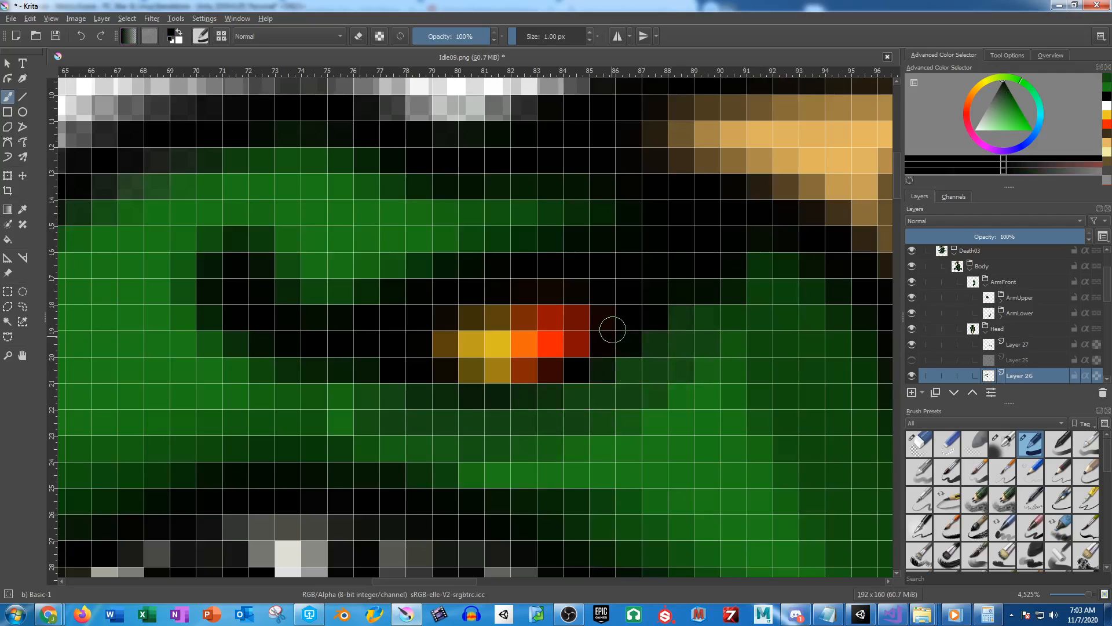
Redraw the black outline along the underside of the narrowed eye
mouse_move(612, 329)
left_mouse_down()
mouse_move(562, 372)
mouse_move(493, 384)
mouse_move(423, 367)
mouse_move(403, 345)
left_mouse_up()
scroll(717, 272, "down", 3)
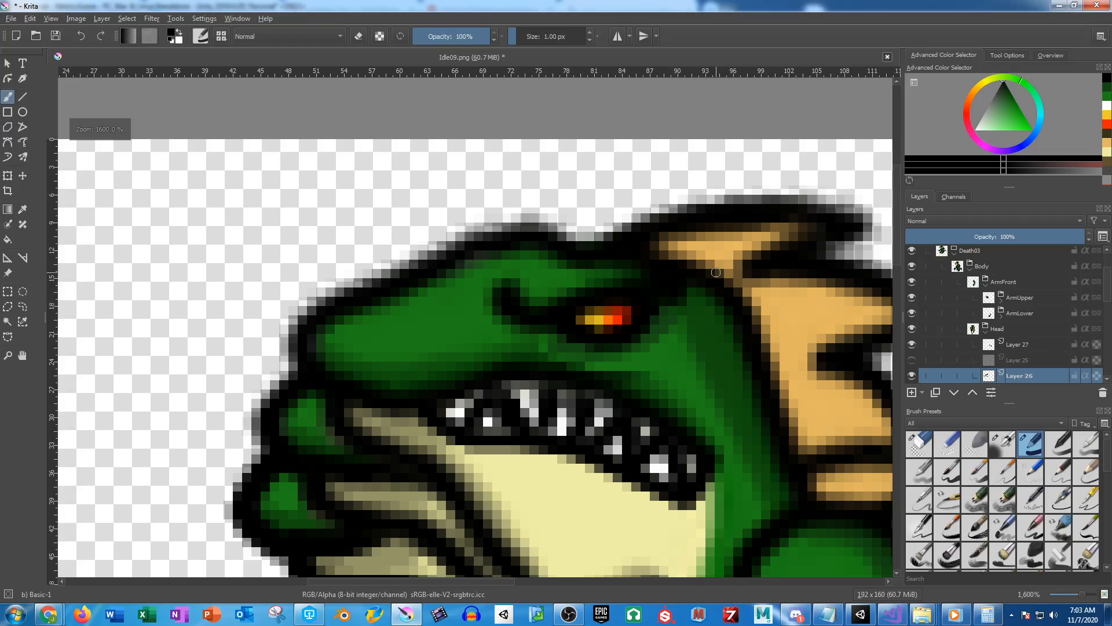
scroll(785, 227, "down", 5)
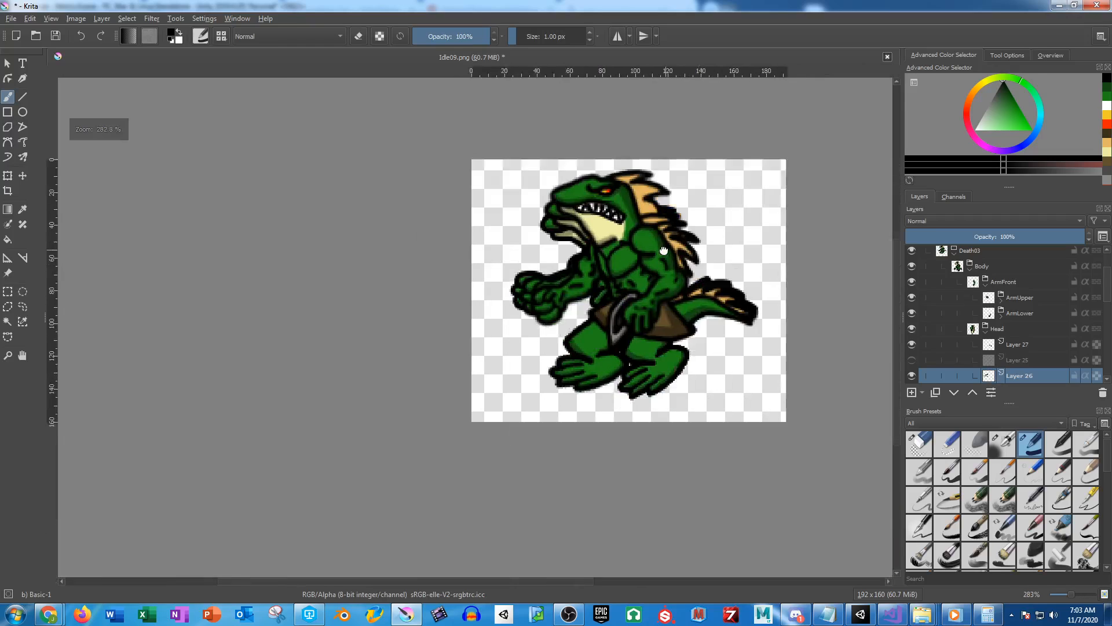
Duplicate the Death03 group and rename the copy Death04
left_click(979, 255)
key("ctrl+j")
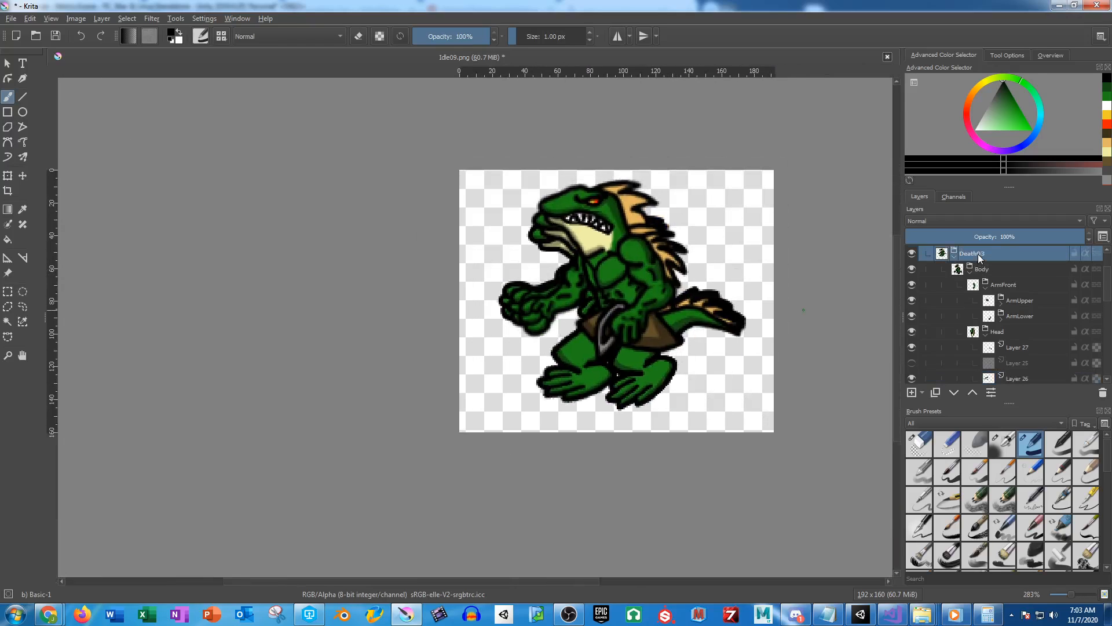
double_click(979, 255)
type("D")
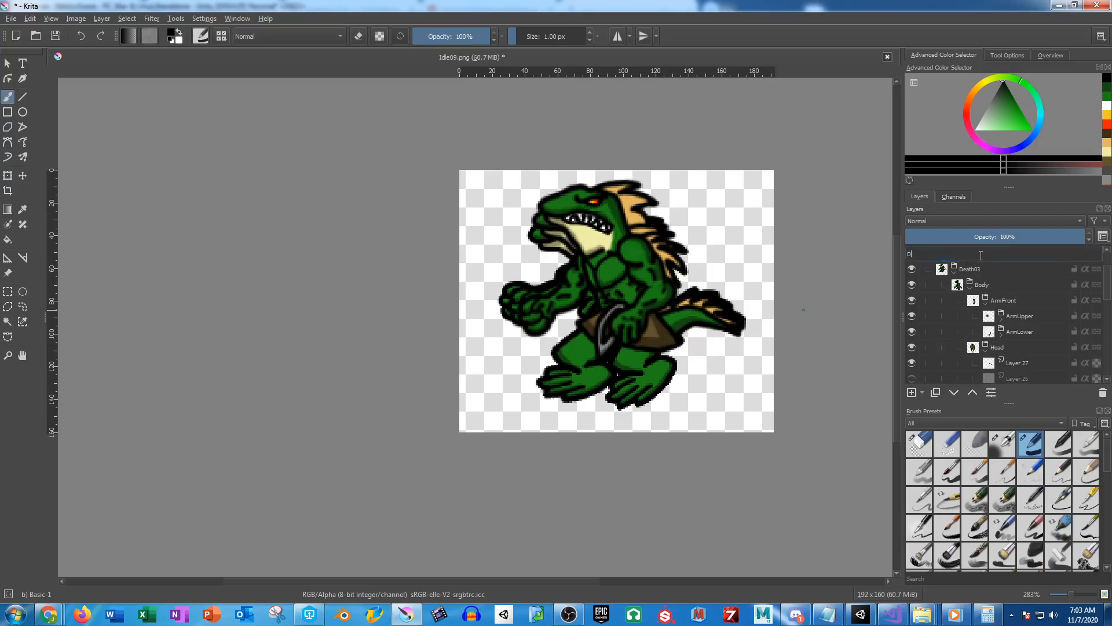
type("eath04")
key("Return")
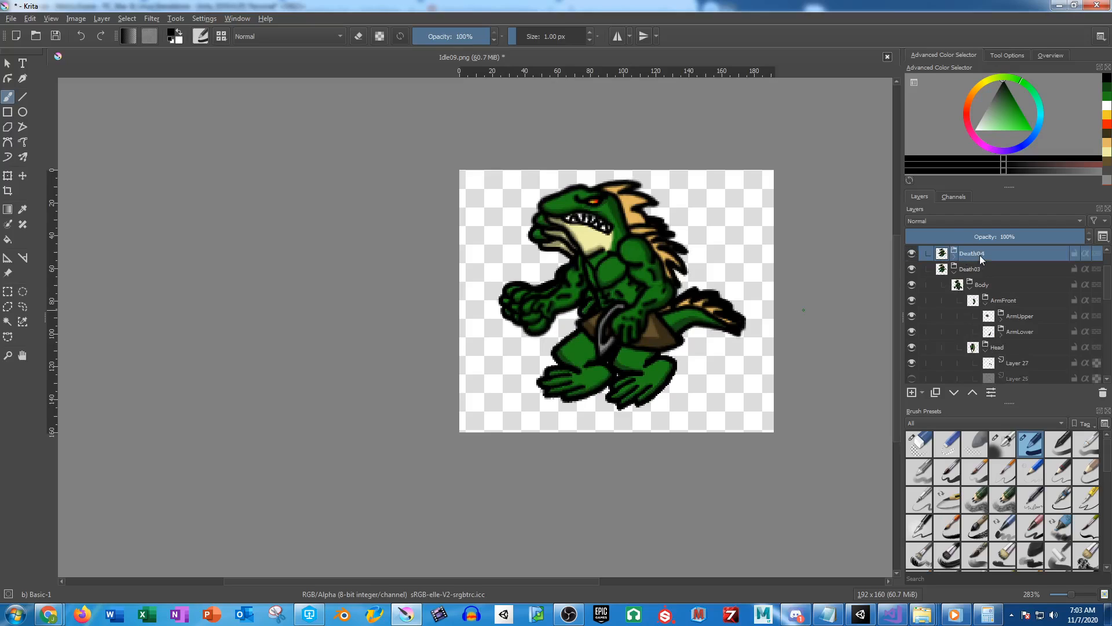
Rotate Death04's Body group slightly clockwise about a pivot at the base of the tail so the torso leans back
left_click(955, 259)
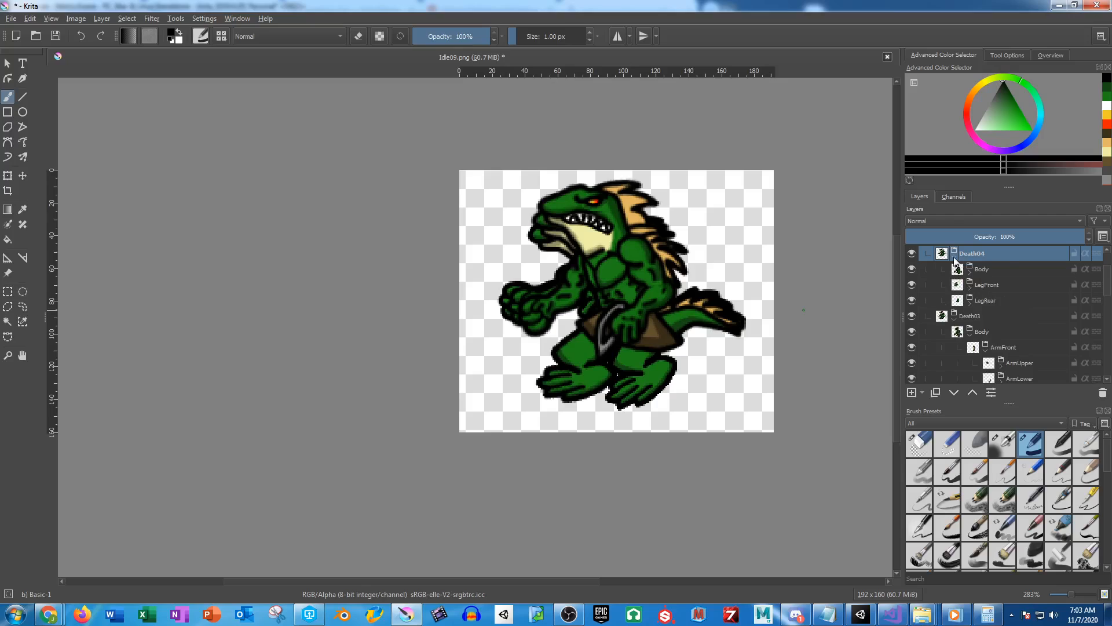
left_click(980, 270)
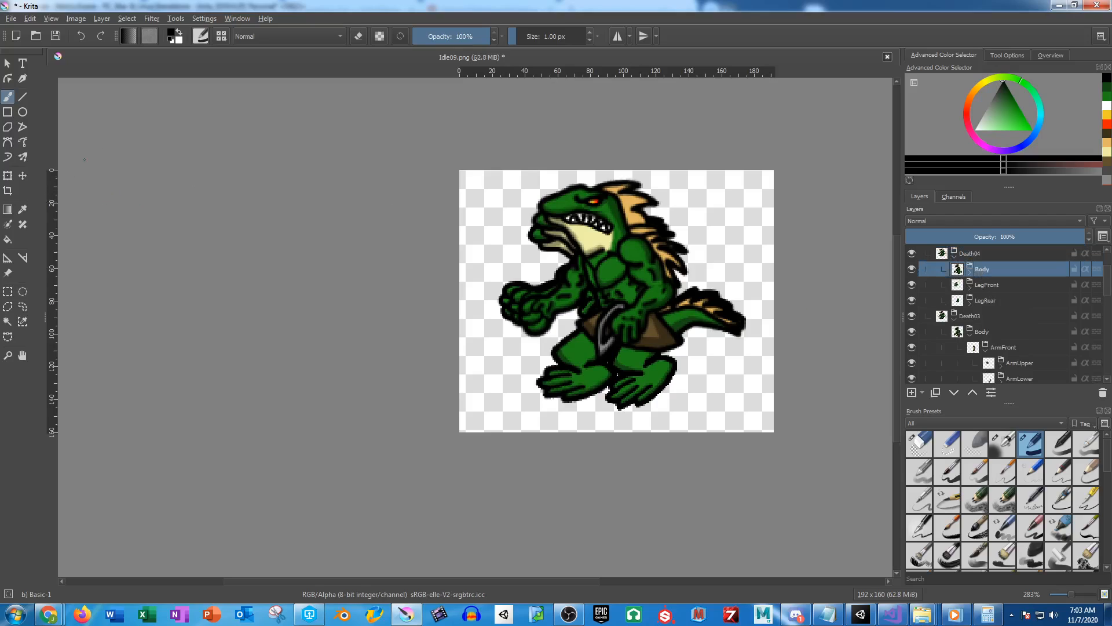
left_click(8, 175)
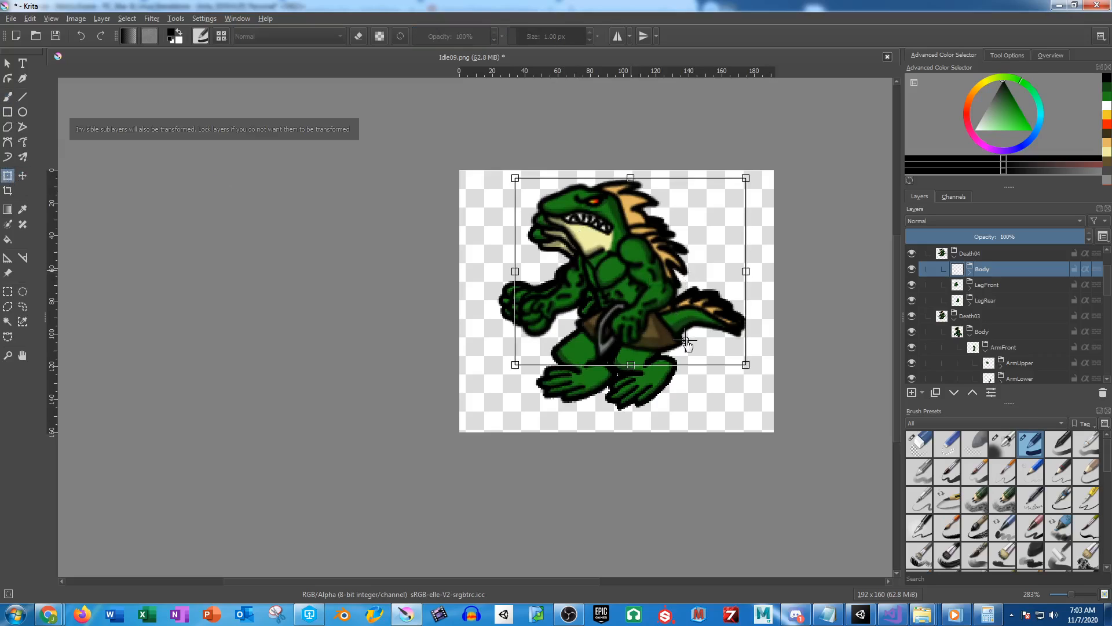
left_click_drag(475, 294, 479, 281)
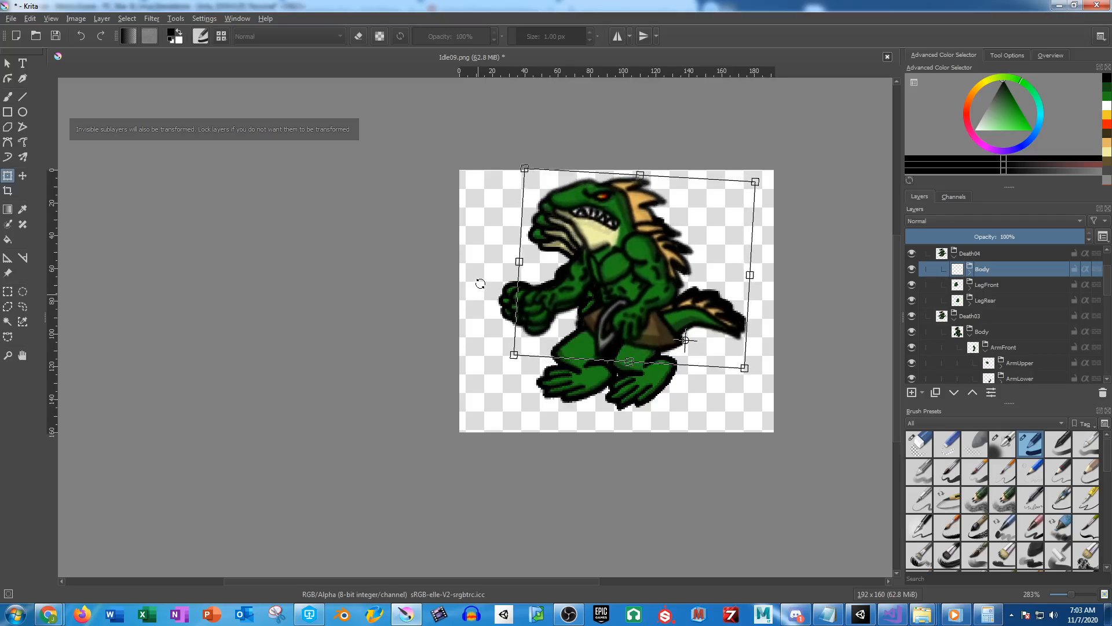
Rotate Death04's Head group slightly clockwise about a pivot at the neck to tilt the snout upward
left_click(972, 274)
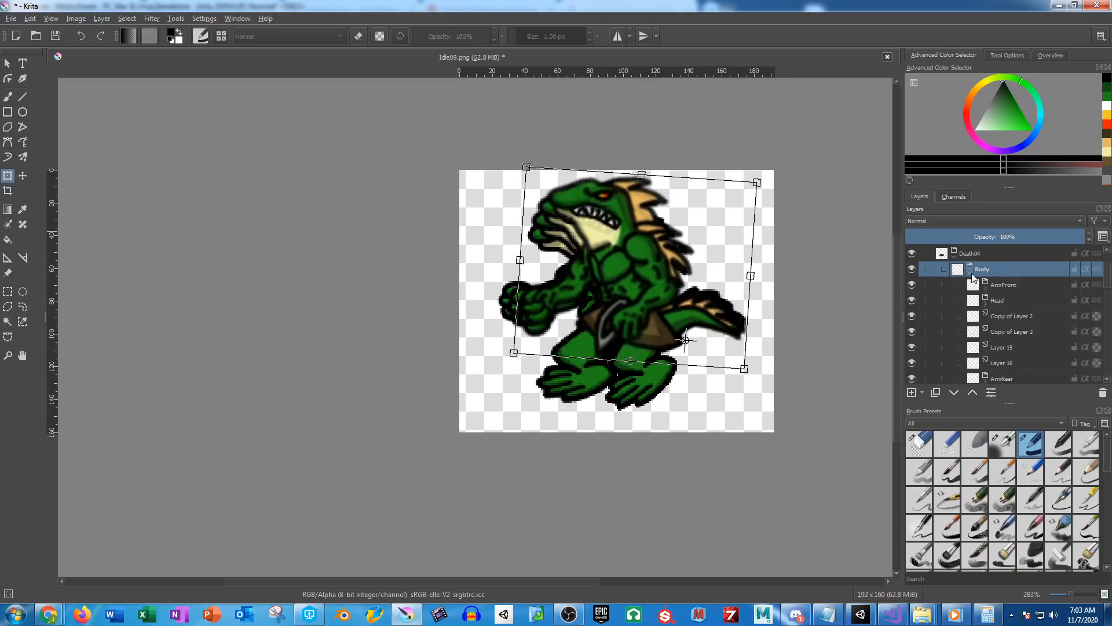
left_click(1007, 298)
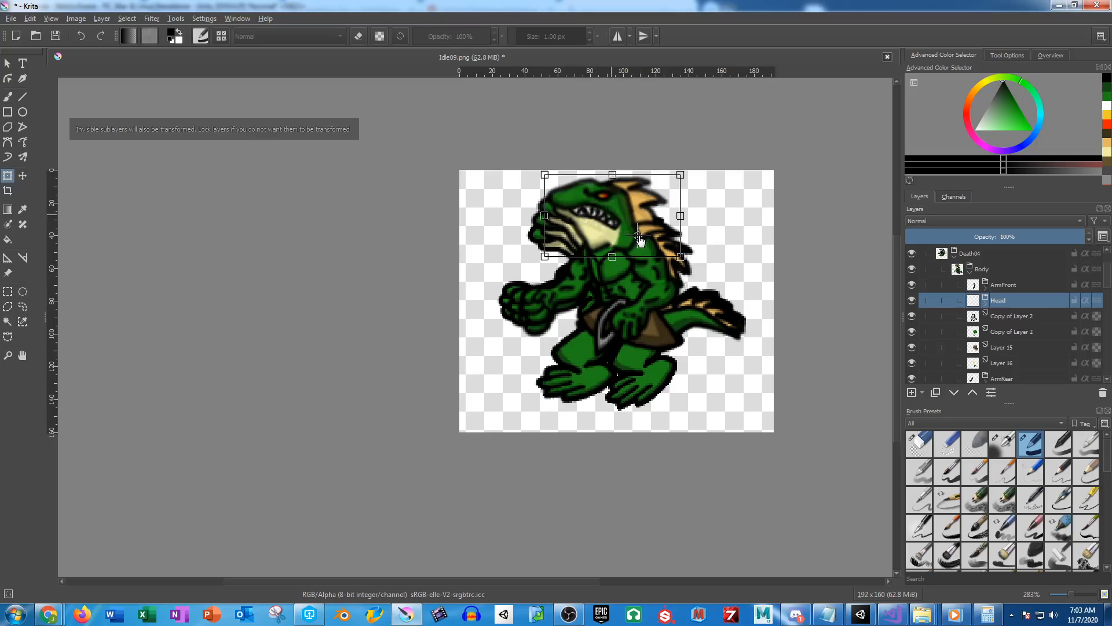
left_click_drag(480, 216, 498, 210)
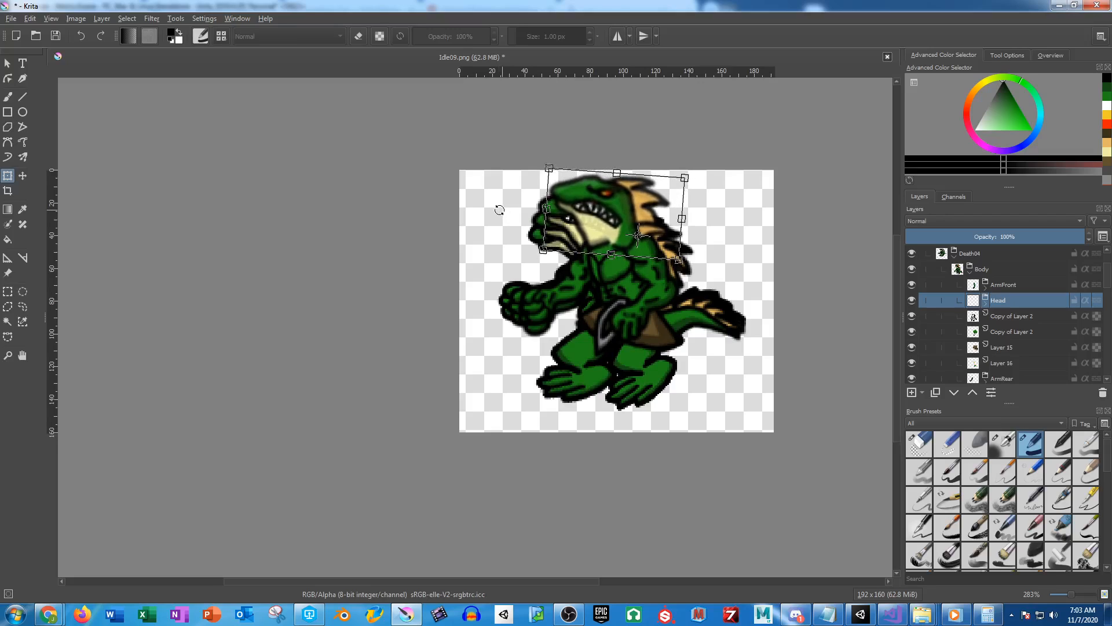
key("Return")
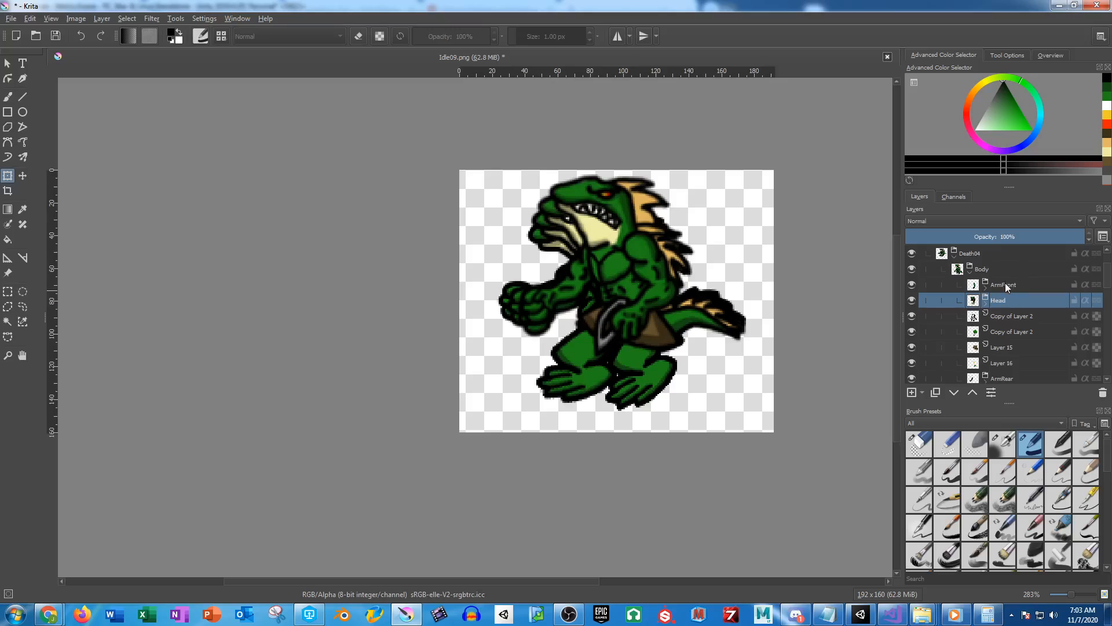
Rotate the ArmLower group in Death04's ArmFront counterclockwise about a pivot at its elbow
left_click(1005, 283)
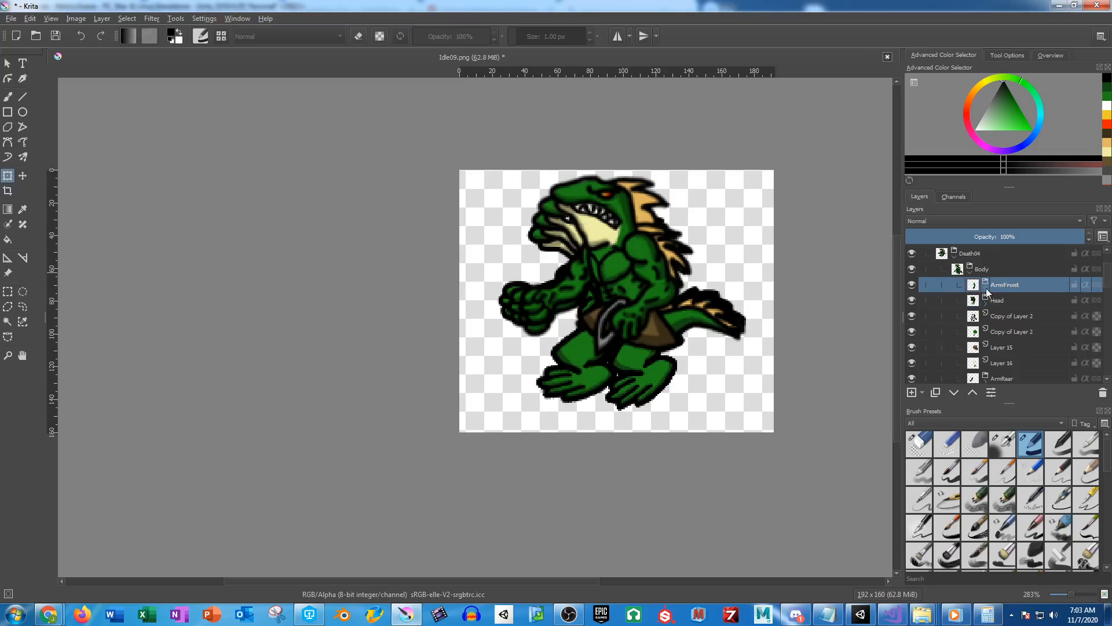
left_click(986, 292)
left_click(1020, 317)
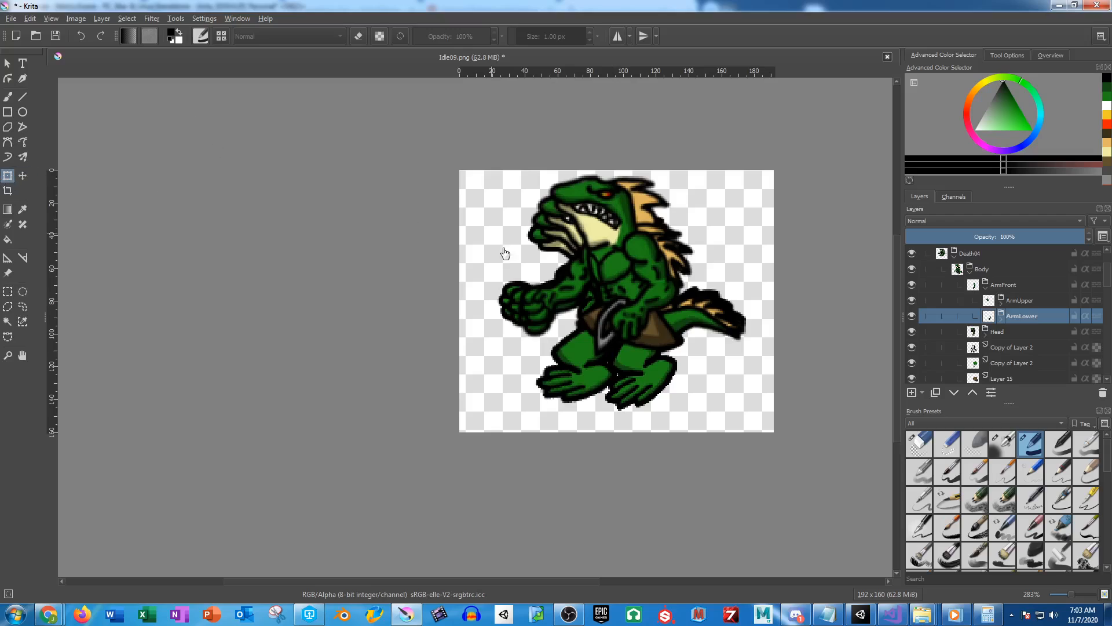
left_click(671, 293)
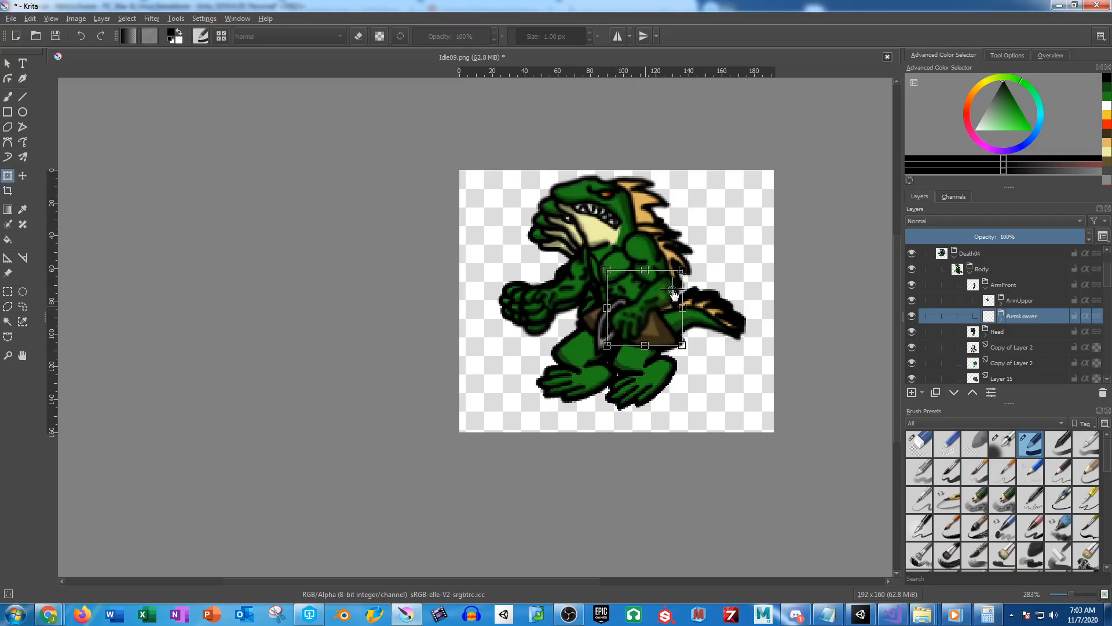
left_click_drag(559, 378, 584, 400)
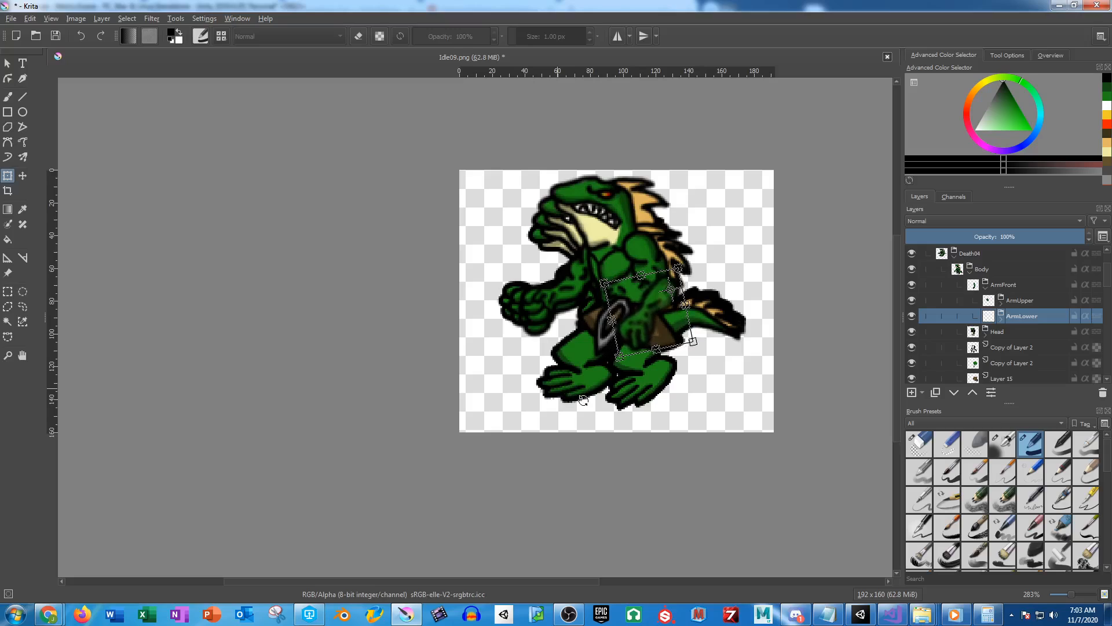
Rotate Death04's ArmFront group slightly counterclockwise about a pivot at the shoulder, and collapse the group
left_click(1003, 289)
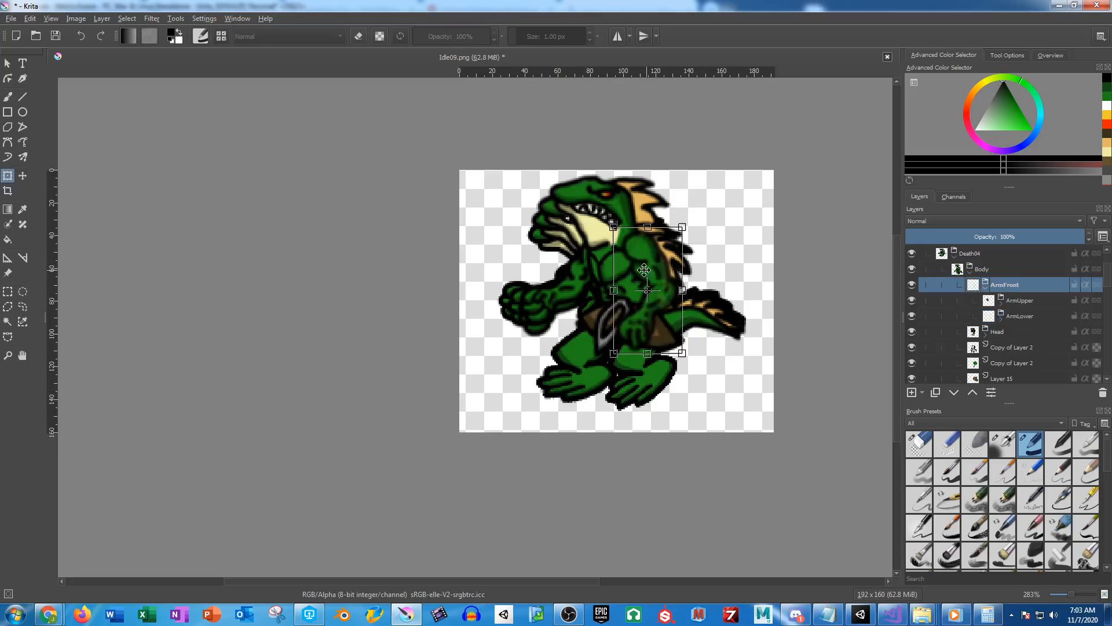
left_click_drag(648, 253, 647, 247)
left_click_drag(577, 368, 591, 372)
key("Return")
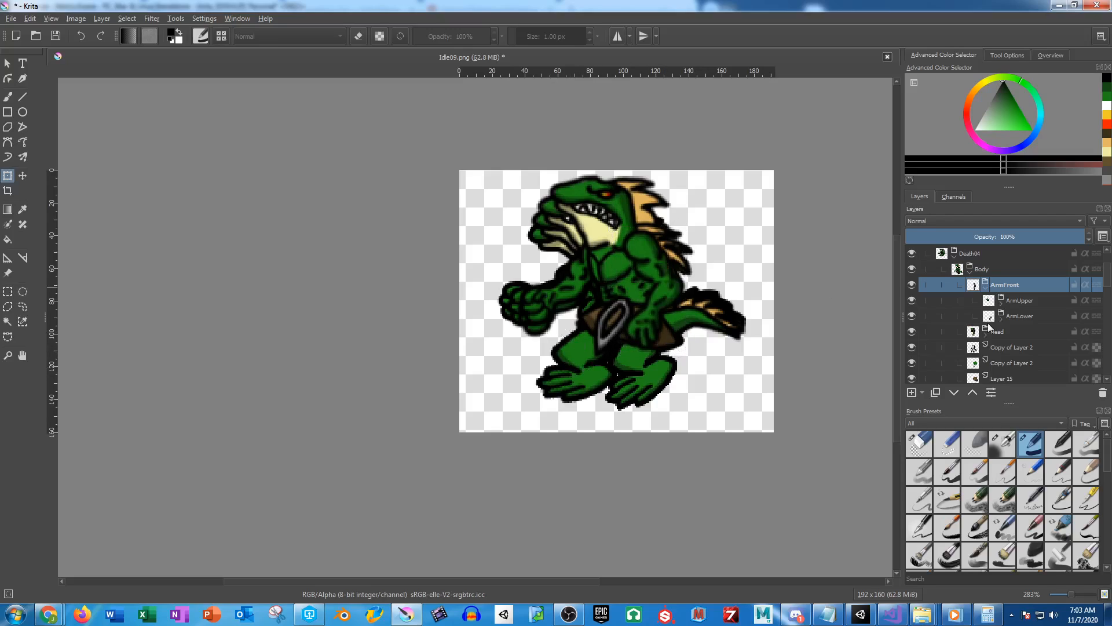
left_click(985, 289)
Rotate Death04's ArmRear group slightly counterclockwise about a pivot at the rear shoulder to lower the fist
scroll(1013, 319, "down", 1)
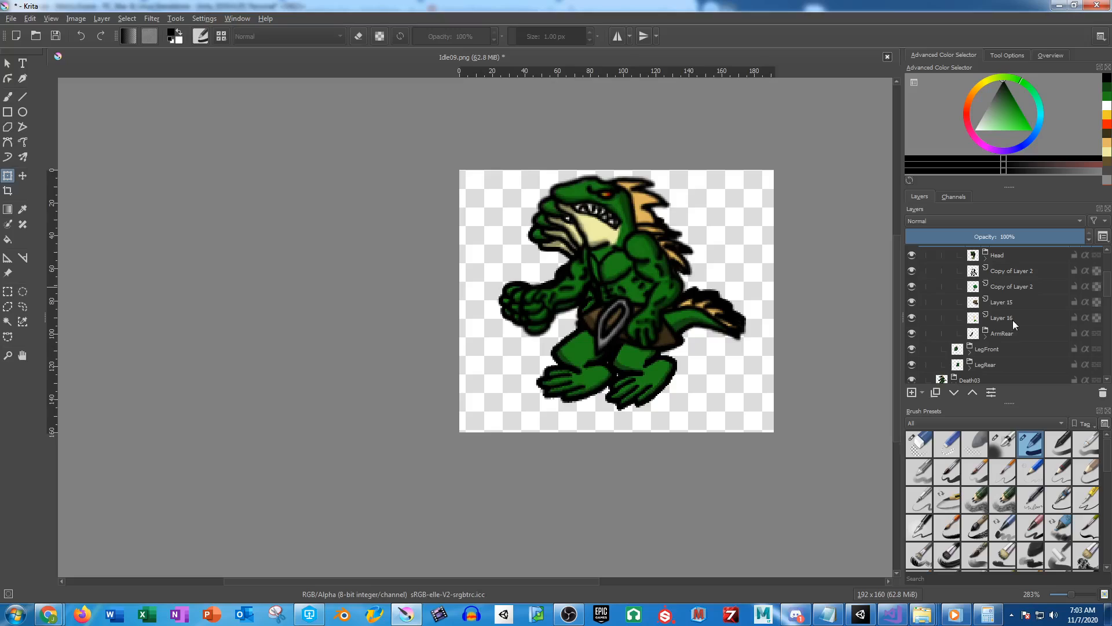
left_click(1011, 333)
left_click(579, 308)
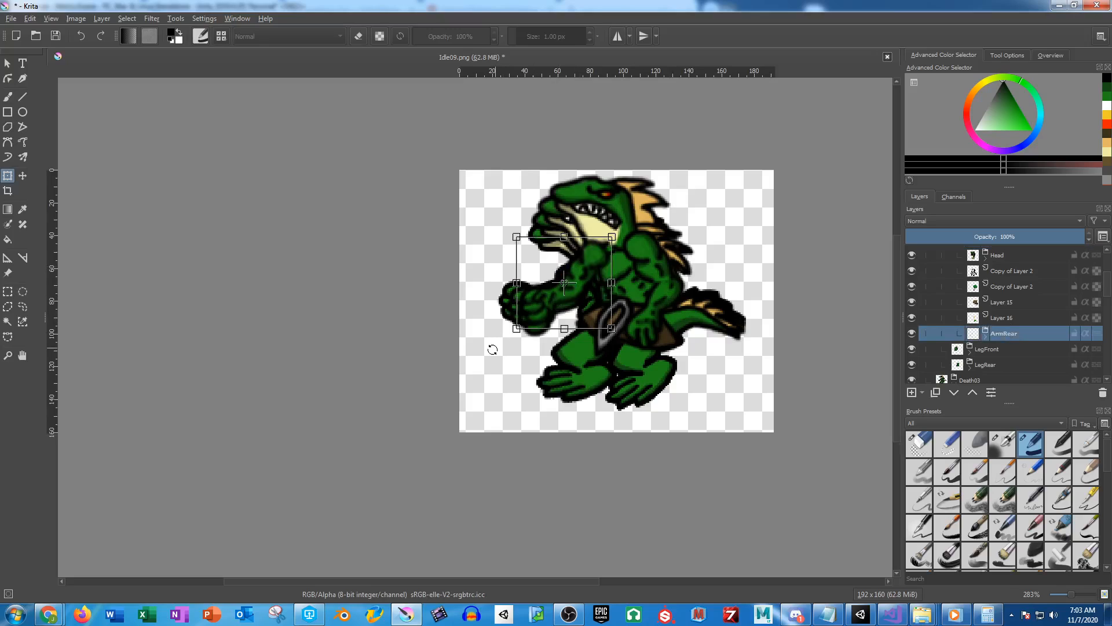
left_click_drag(565, 284, 596, 255)
left_click_drag(486, 363, 500, 380)
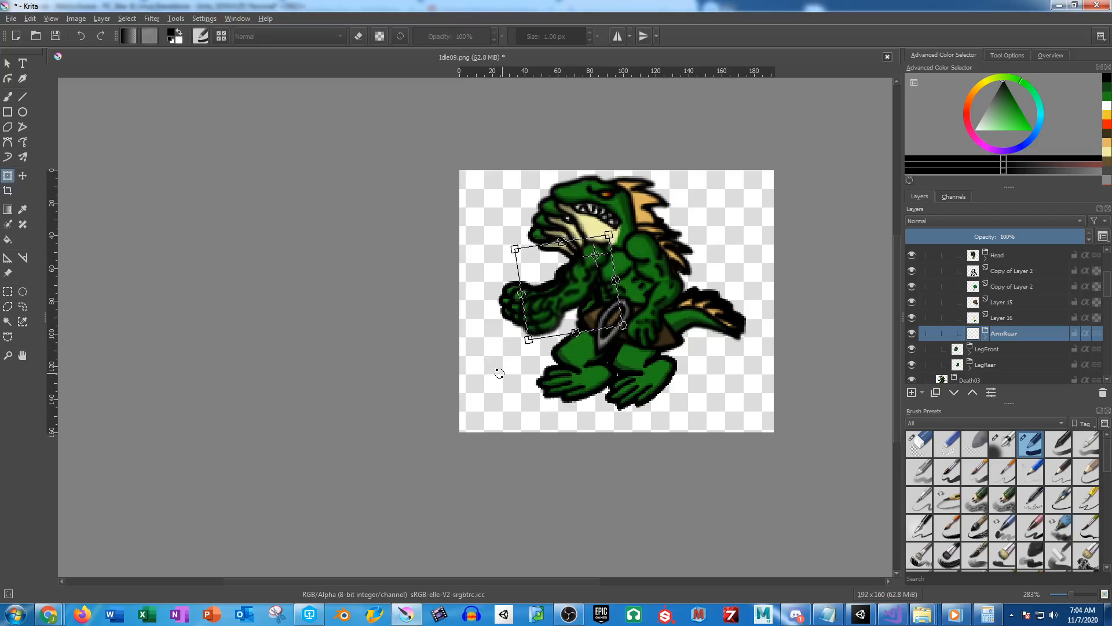
key("Return")
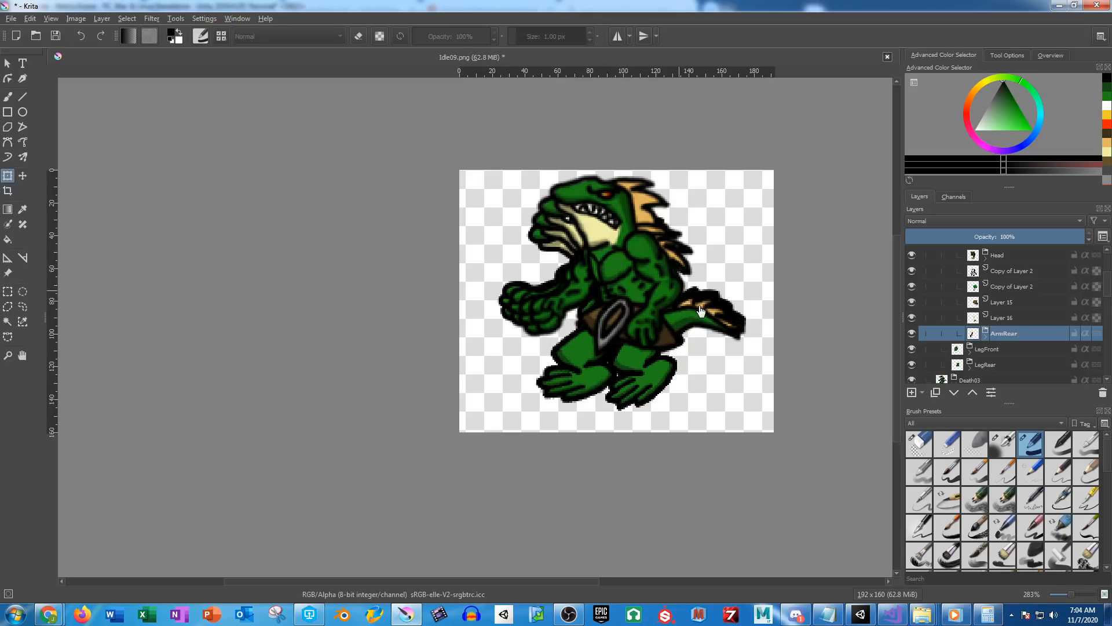
Add a new empty paint layer inside Death04's Body group
scroll(701, 311, "up", 3)
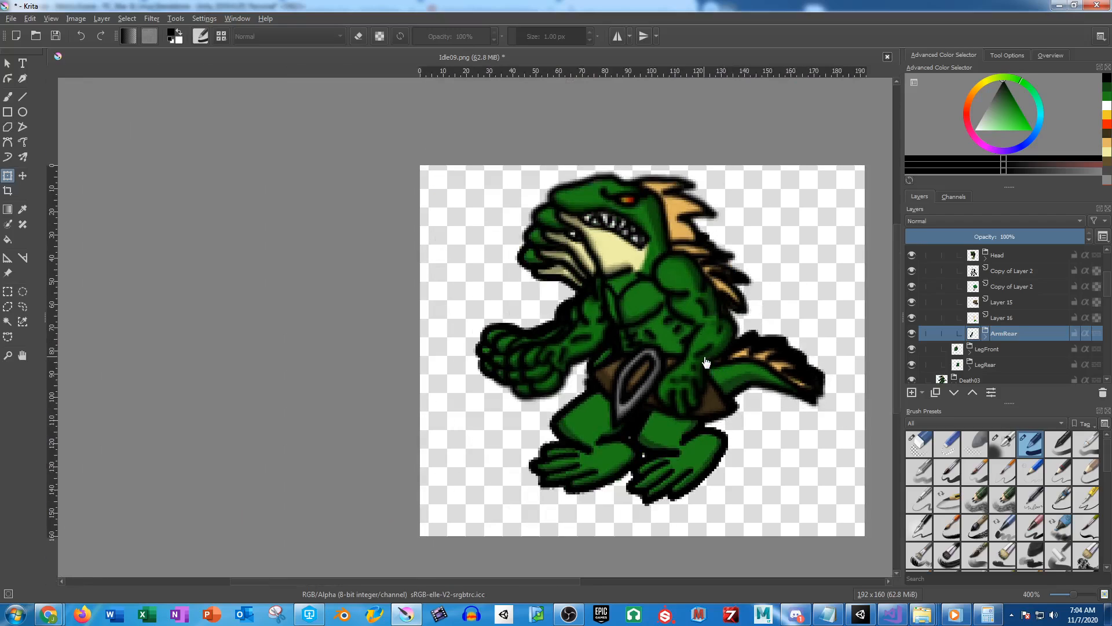
left_click_drag(718, 304, 711, 248)
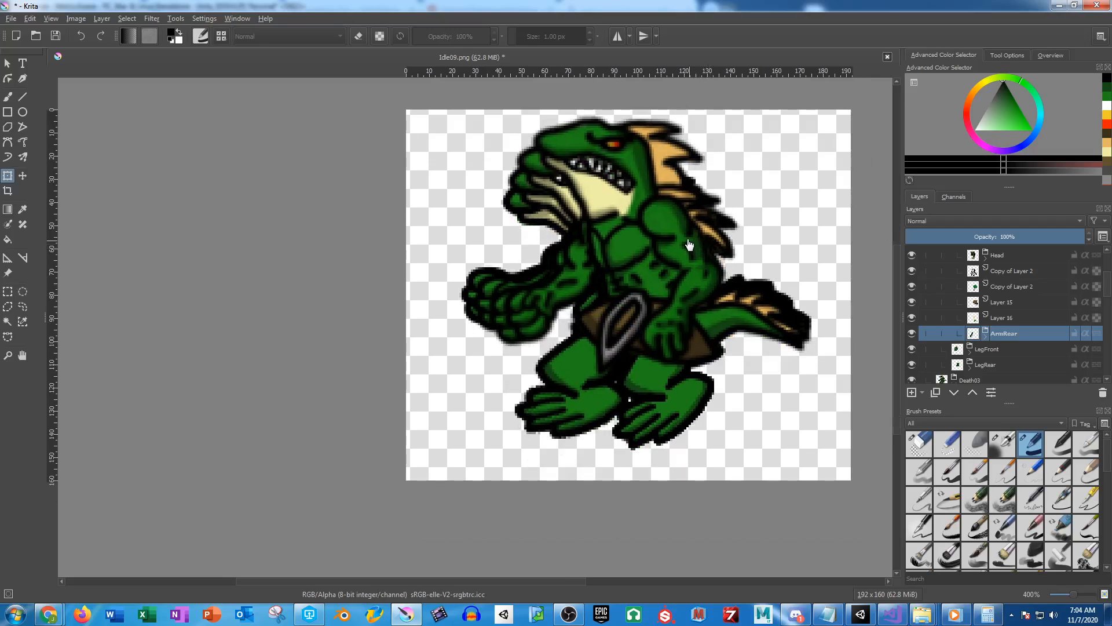
scroll(985, 312, "up", 2)
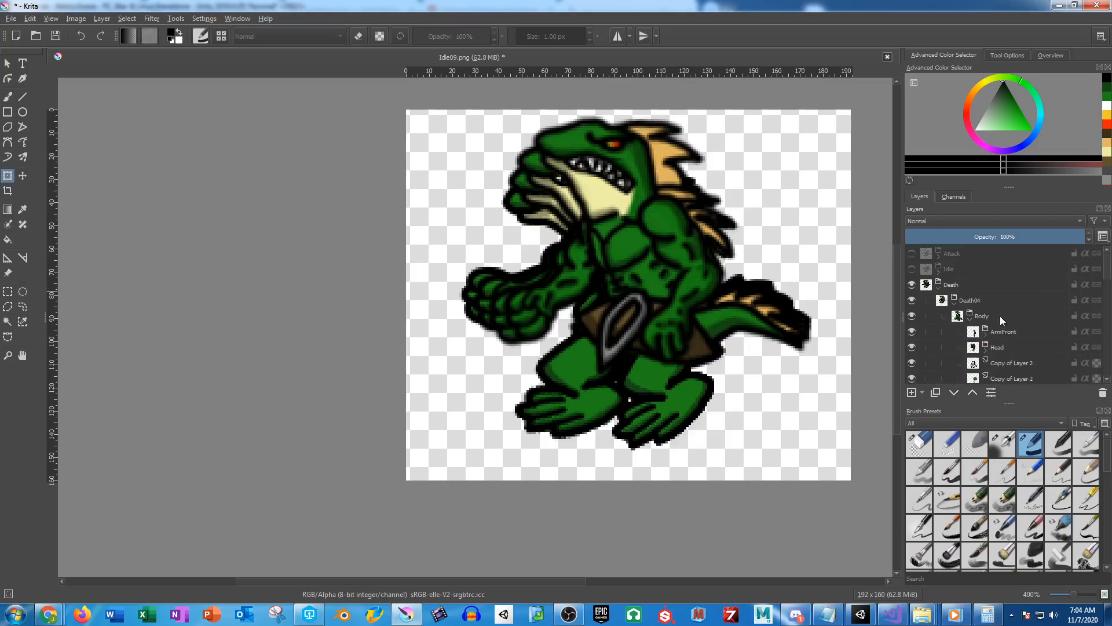
left_click(984, 272)
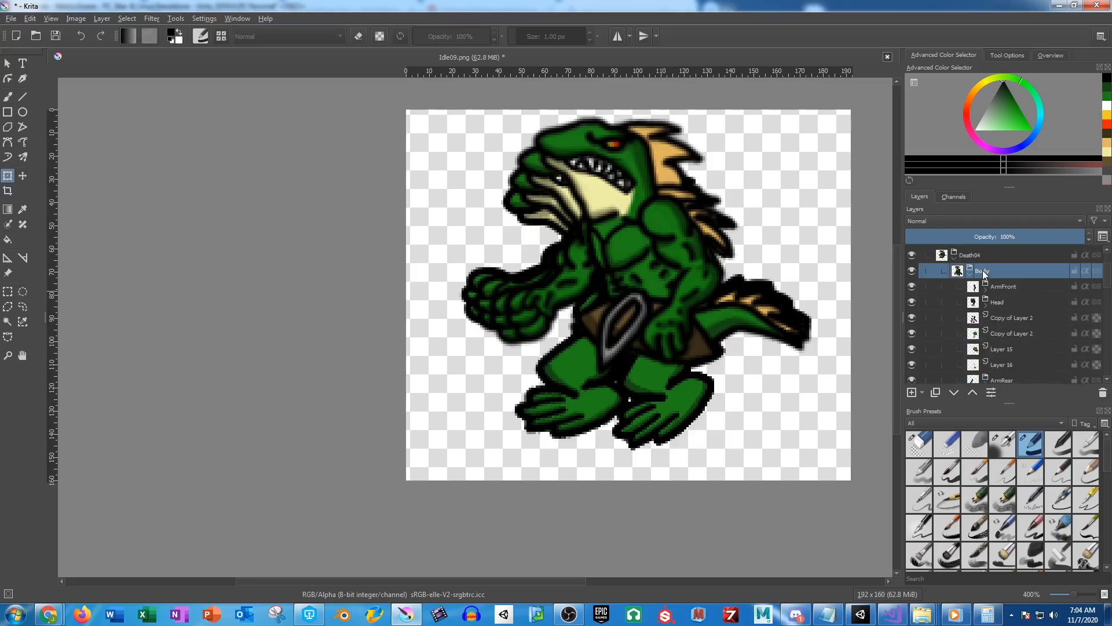
left_click(911, 394)
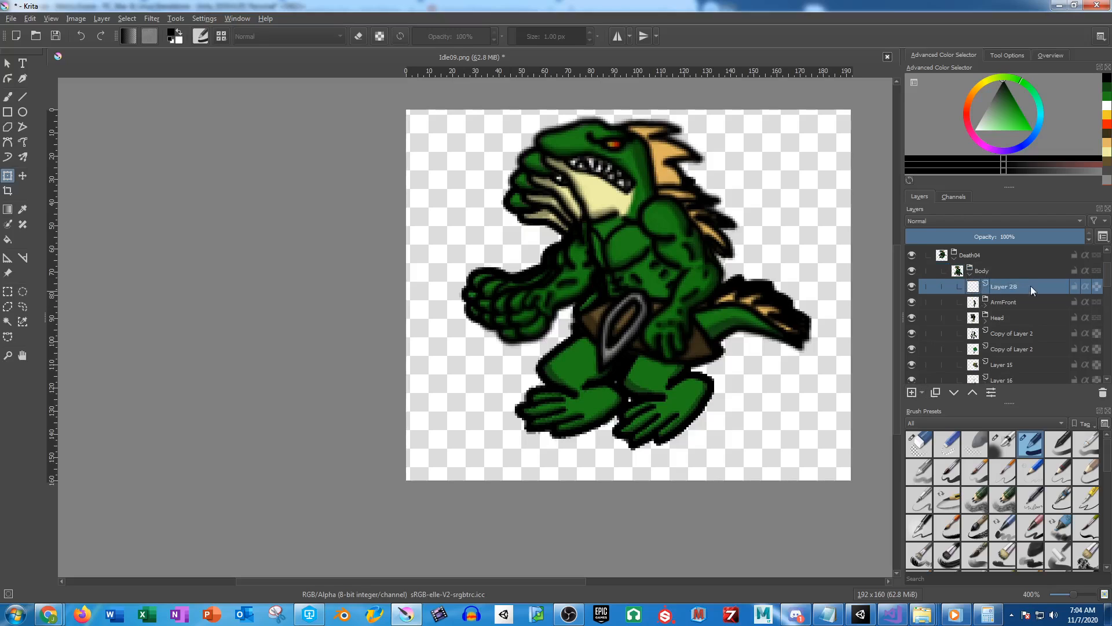
key("ctrl+z")
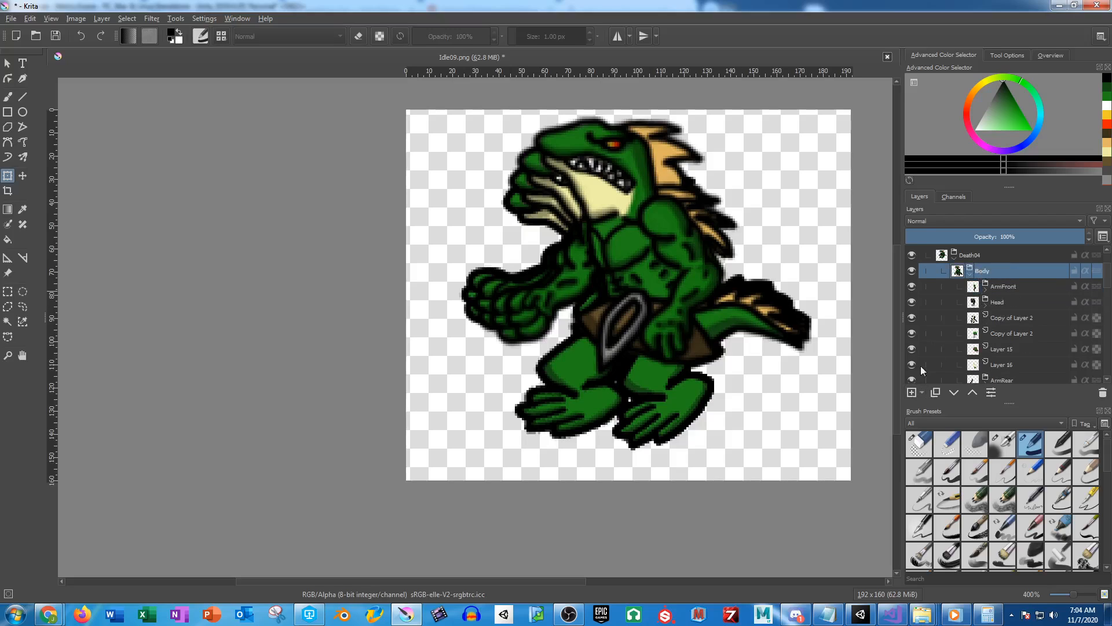
left_click(912, 393)
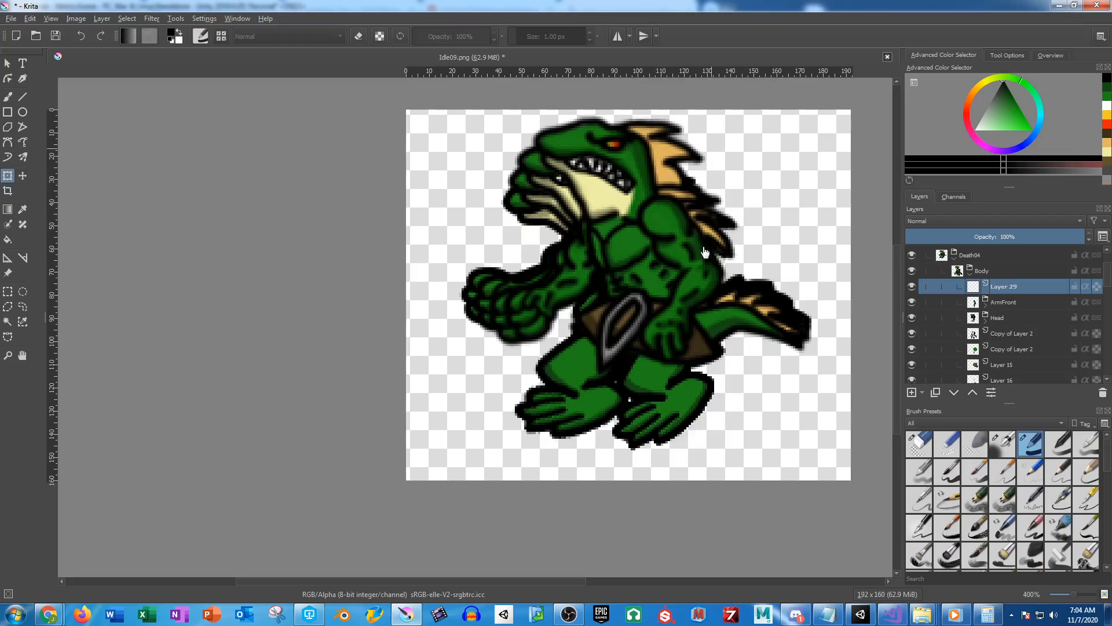
Move the new paint layer out of the Body group so it sits directly above Body in Death04, and collapse Body
left_click(7, 96)
scroll(508, 241, "up", 3)
left_click_drag(860, 310, 443, 260)
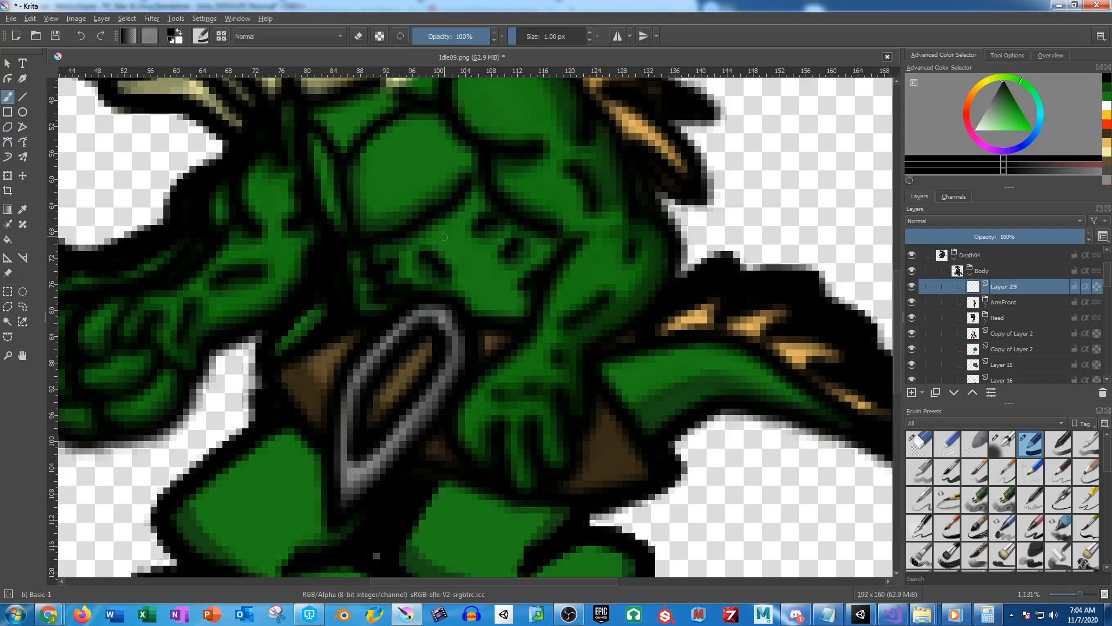
left_click_drag(577, 267, 701, 294)
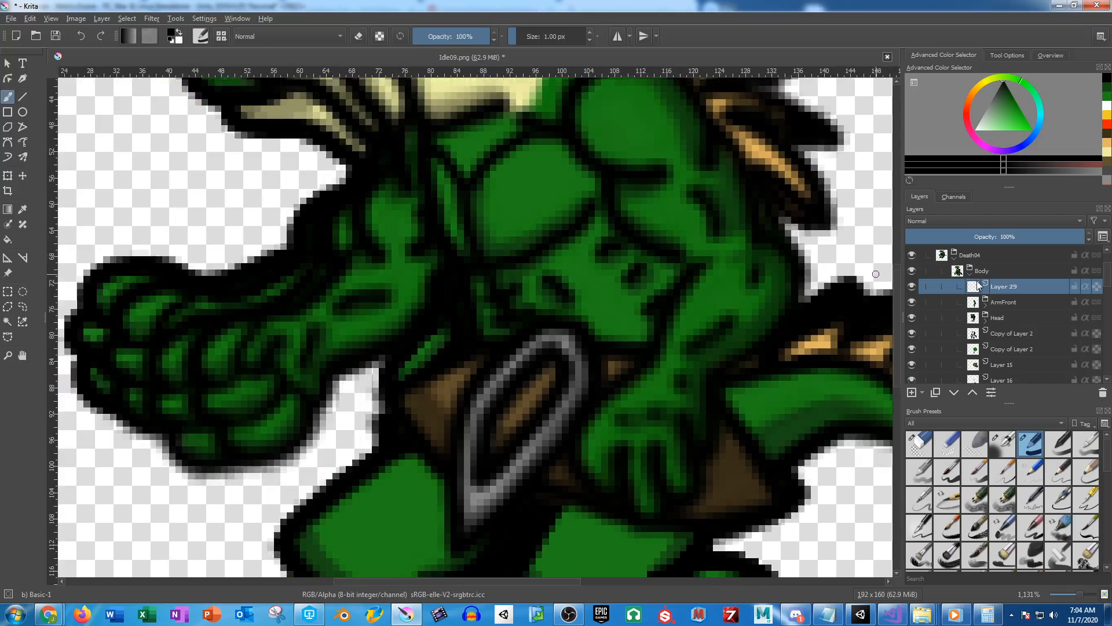
left_click_drag(999, 276, 999, 262)
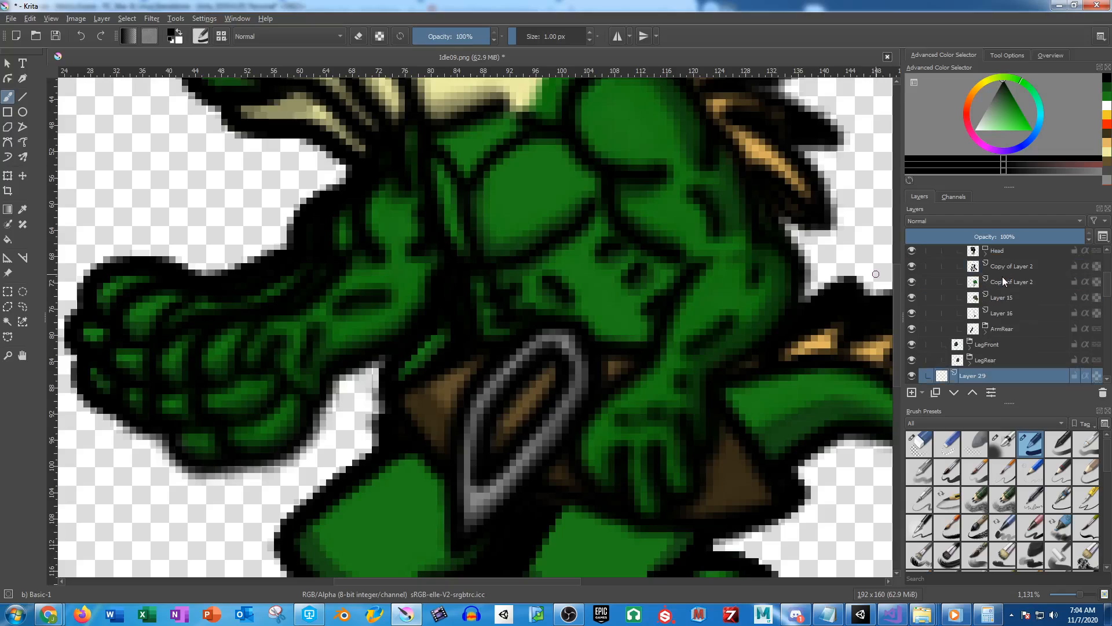
key("ctrl+z")
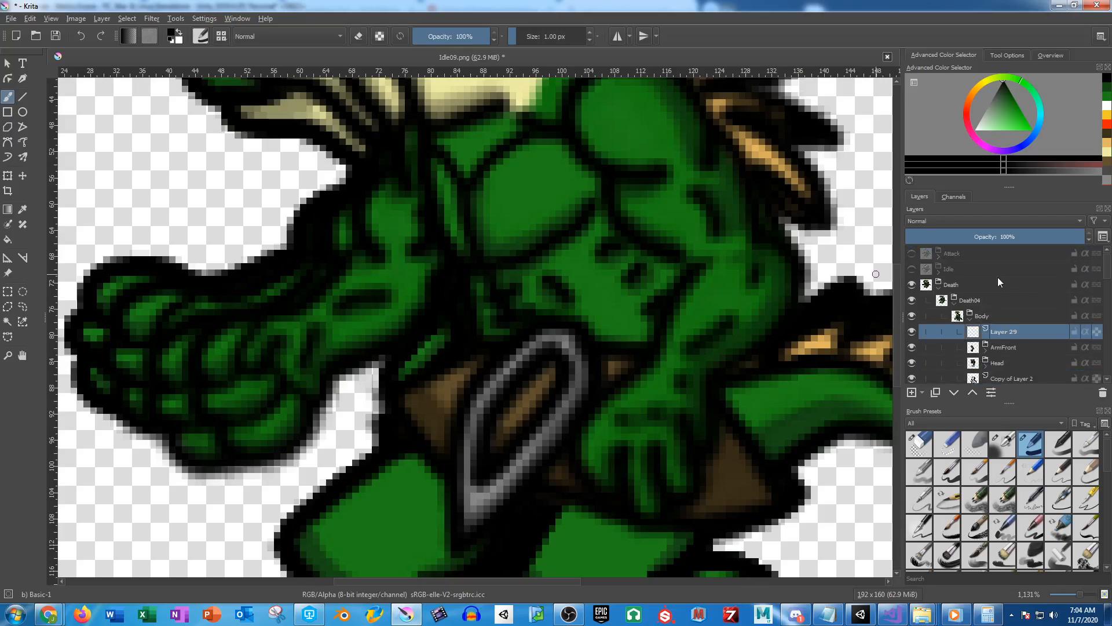
left_click_drag(996, 318, 985, 304)
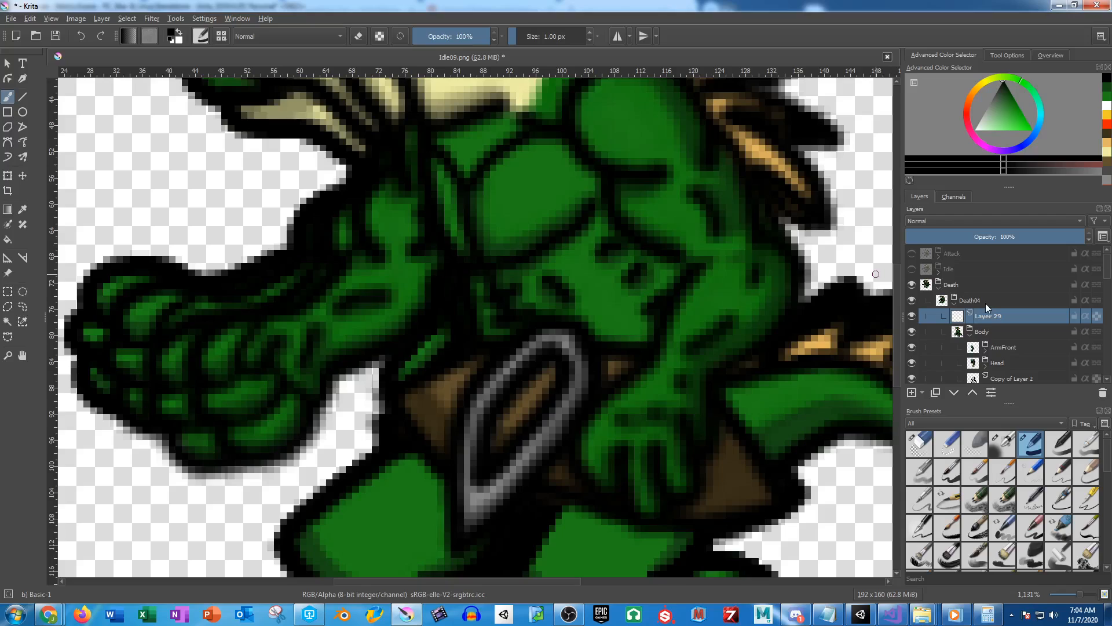
left_click(971, 335)
Lower the opacity of Death04's Body, LegFront and LegRear groups to about 55%
left_click(981, 332)
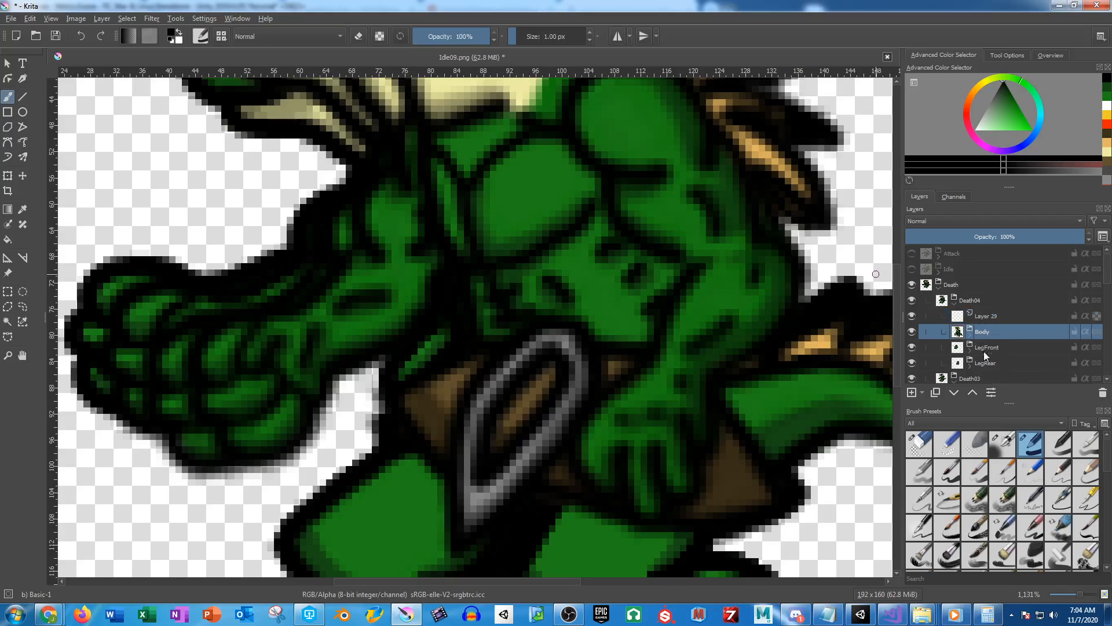
left_click(985, 363, "shift")
left_click(995, 332)
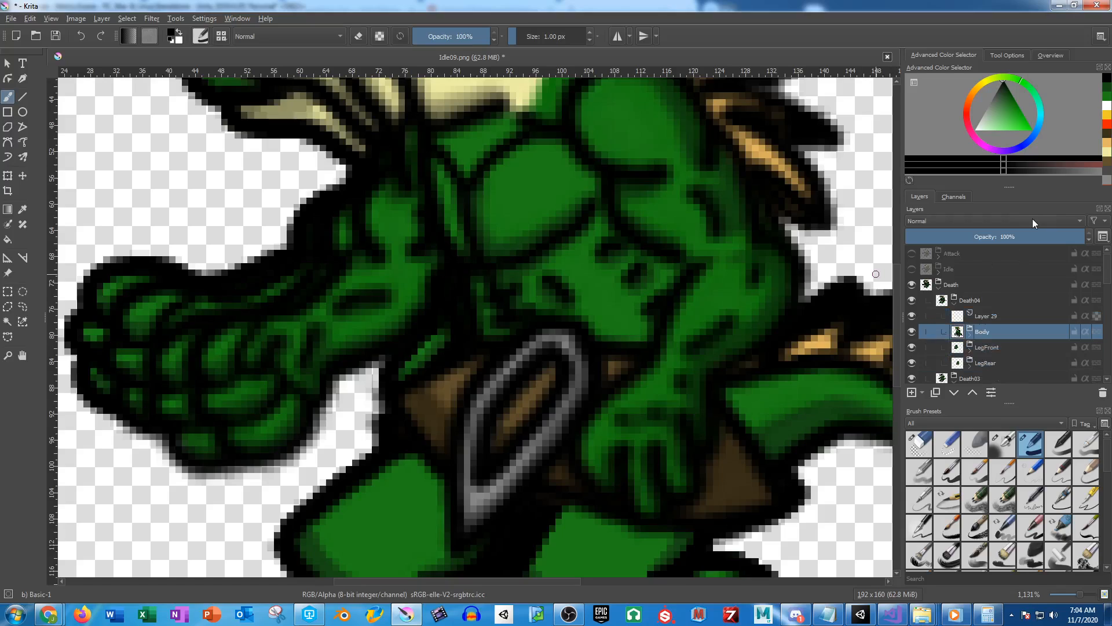
left_click(1002, 236)
left_click(989, 347)
left_click(1001, 237)
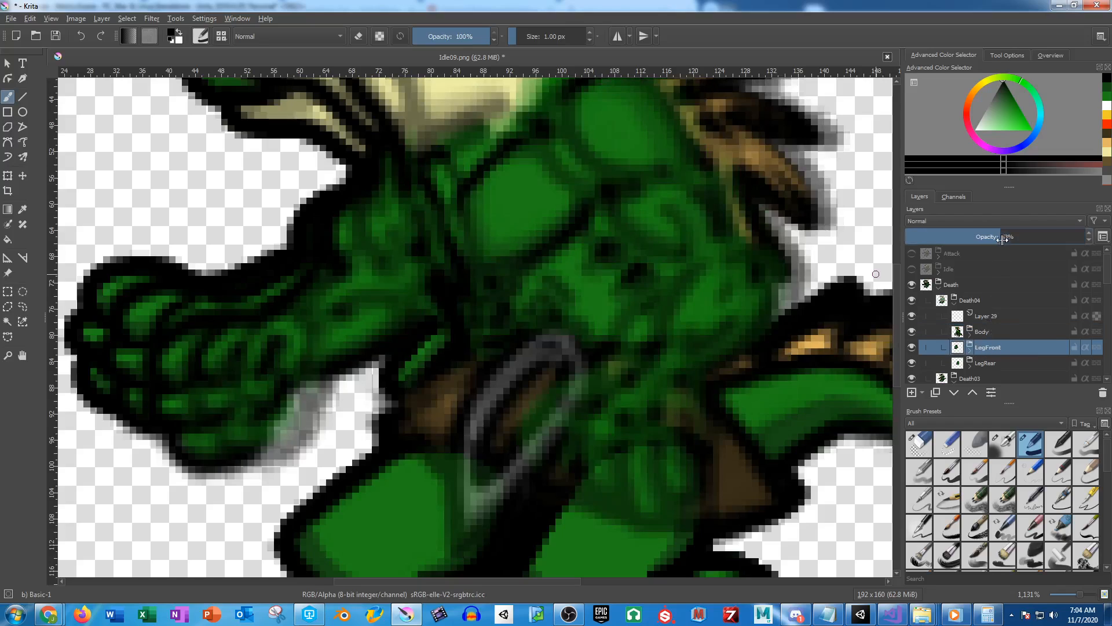
left_click(985, 363)
left_click(1004, 236)
Collapse the Death03 group and hide Death03, Death02 and Death01
scroll(950, 342, "down", 2)
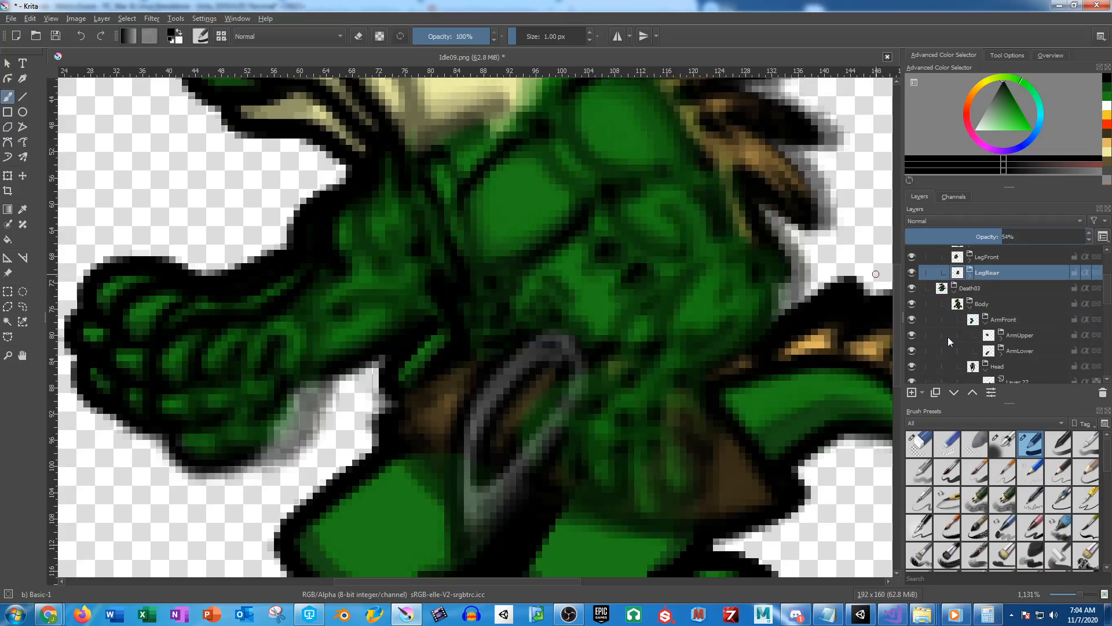
left_click(955, 292)
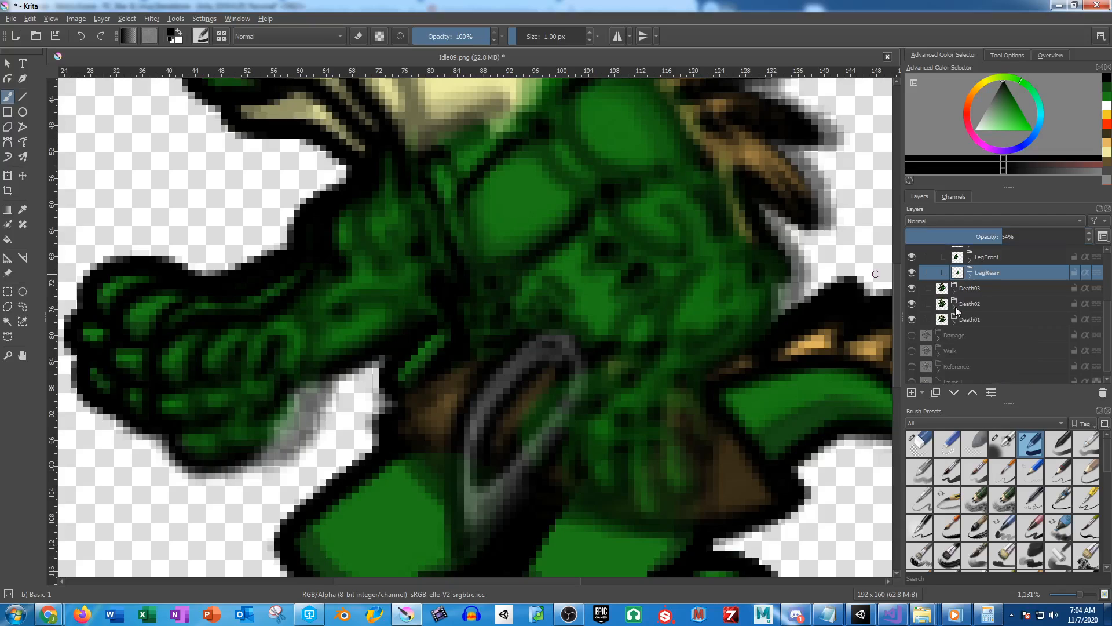
left_click(911, 288)
left_click(912, 320)
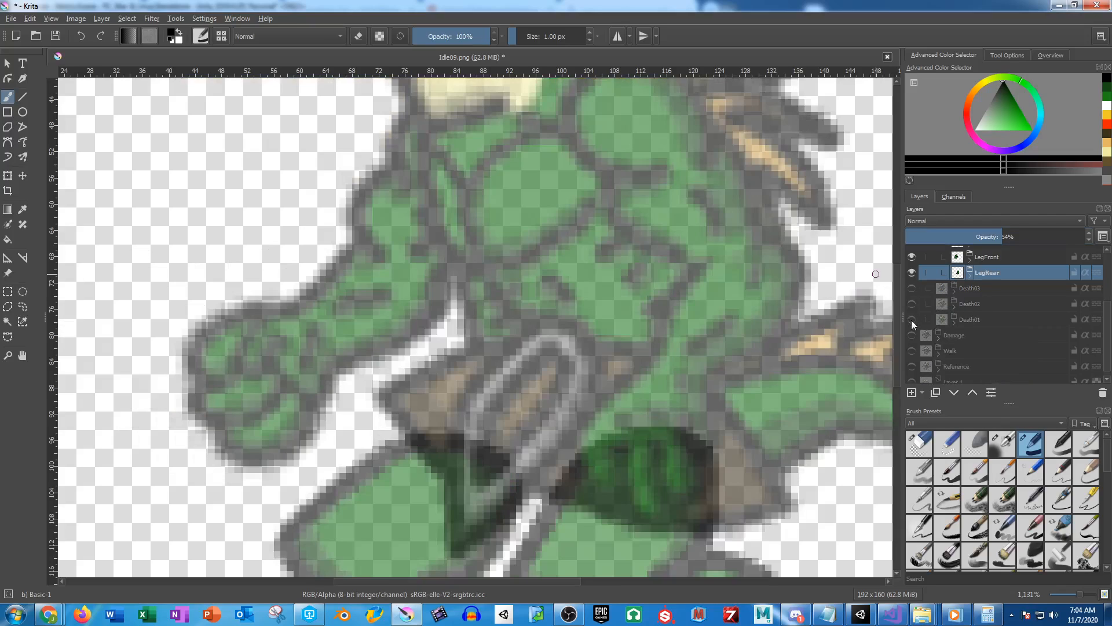
Check the opacity settings of the Death group, Death04, its new paint layer and its Body group
scroll(930, 313, "up", 2)
left_click(986, 315)
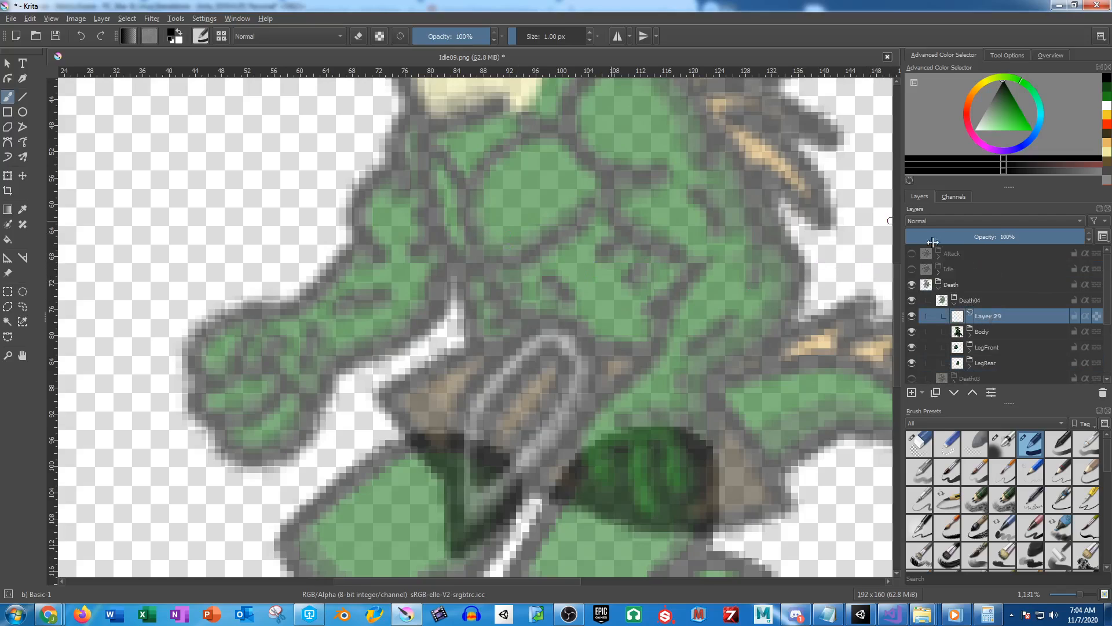
left_click(968, 300)
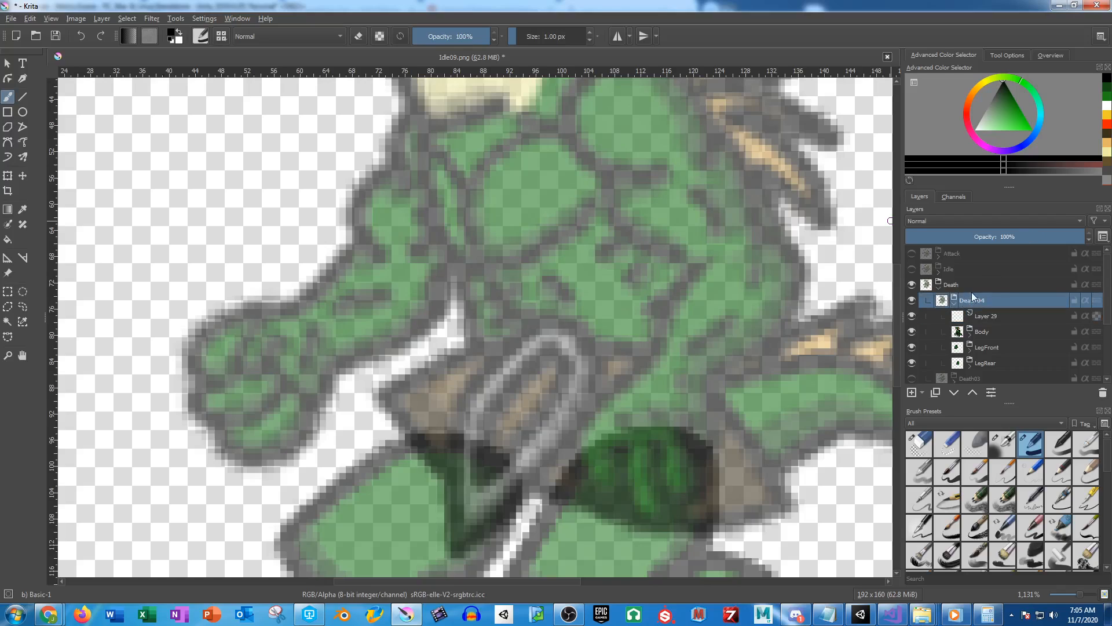
left_click(945, 284)
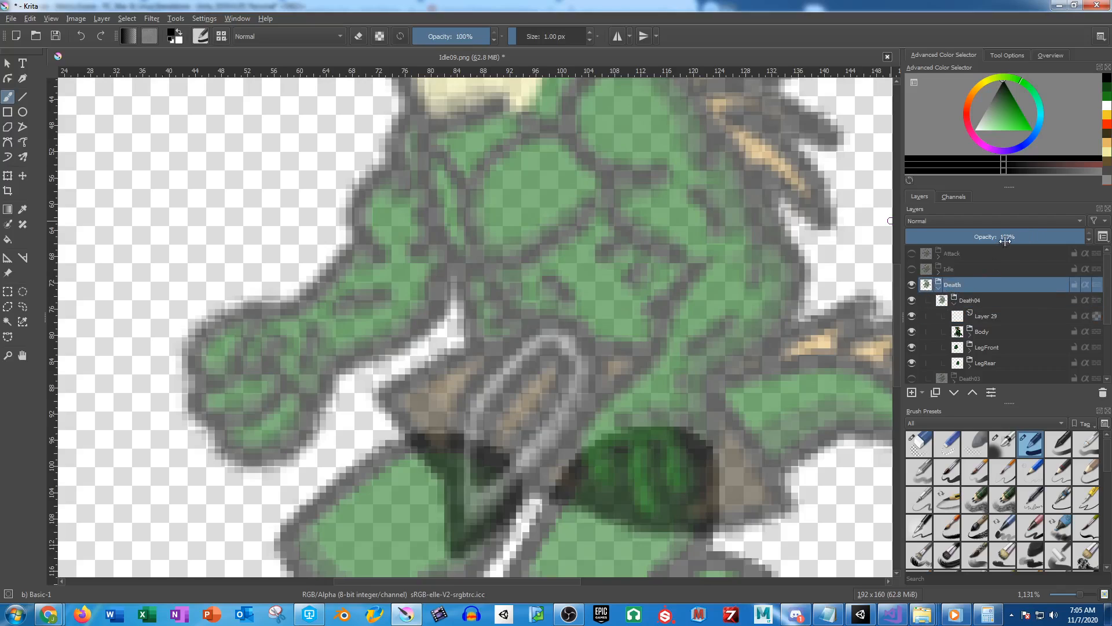
left_click(972, 301)
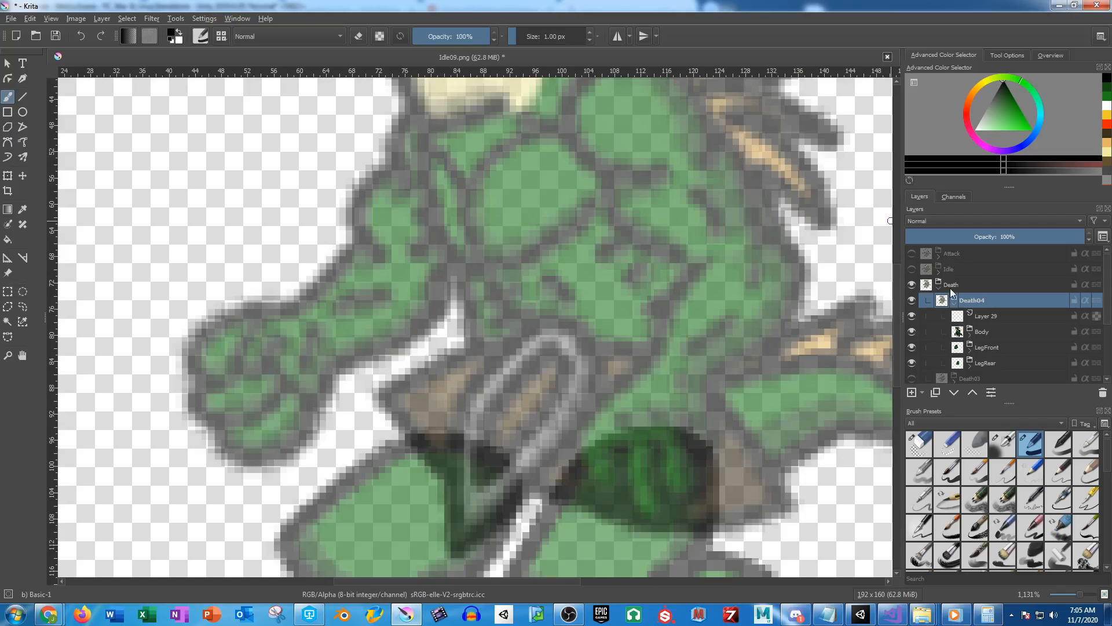
left_click(950, 287)
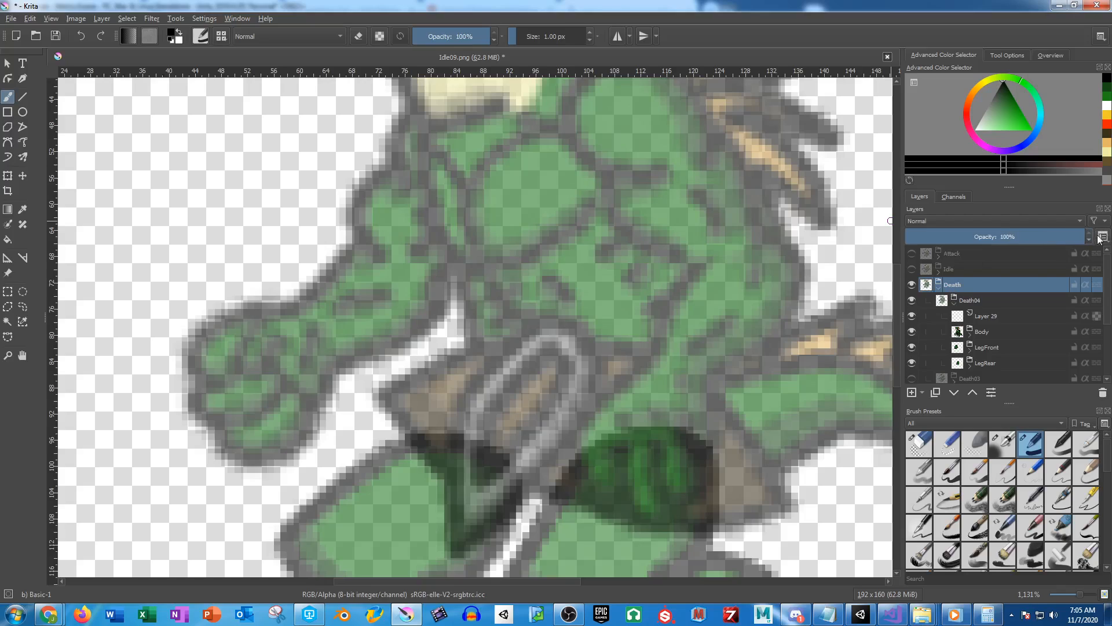
left_click(971, 301)
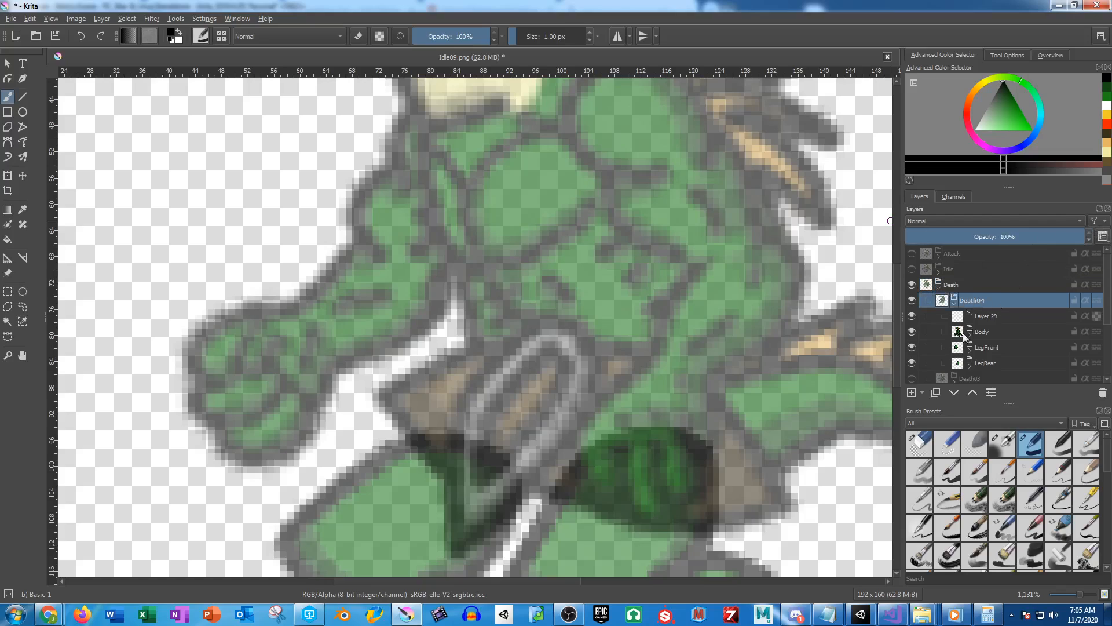
left_click(982, 334)
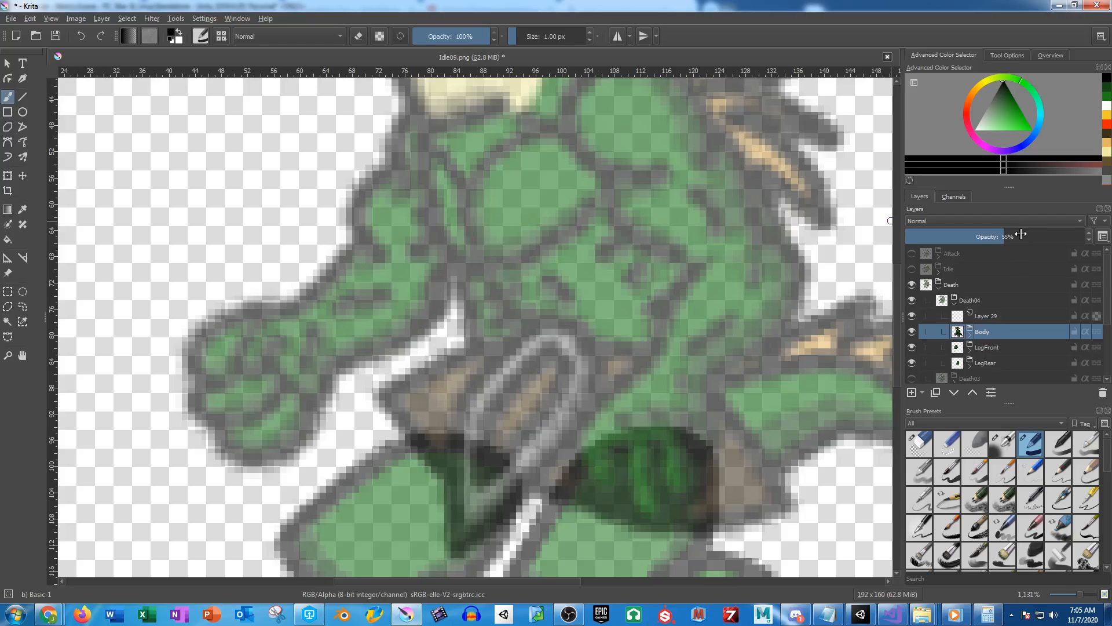
Sketch eight small closed black outlines radiating around the torso's centre on the new layer with the 1 px brush, and select the Body group
left_click(983, 318)
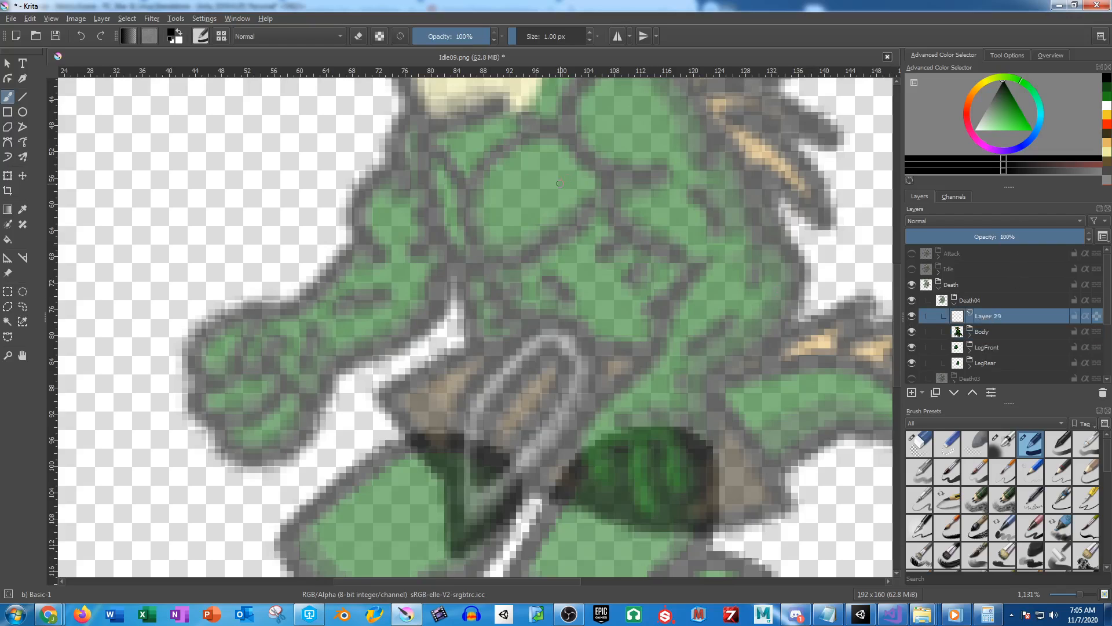
mouse_move(555, 197)
left_mouse_down()
mouse_move(575, 259)
mouse_move(560, 224)
left_mouse_up()
scroll(574, 259, "up", 1)
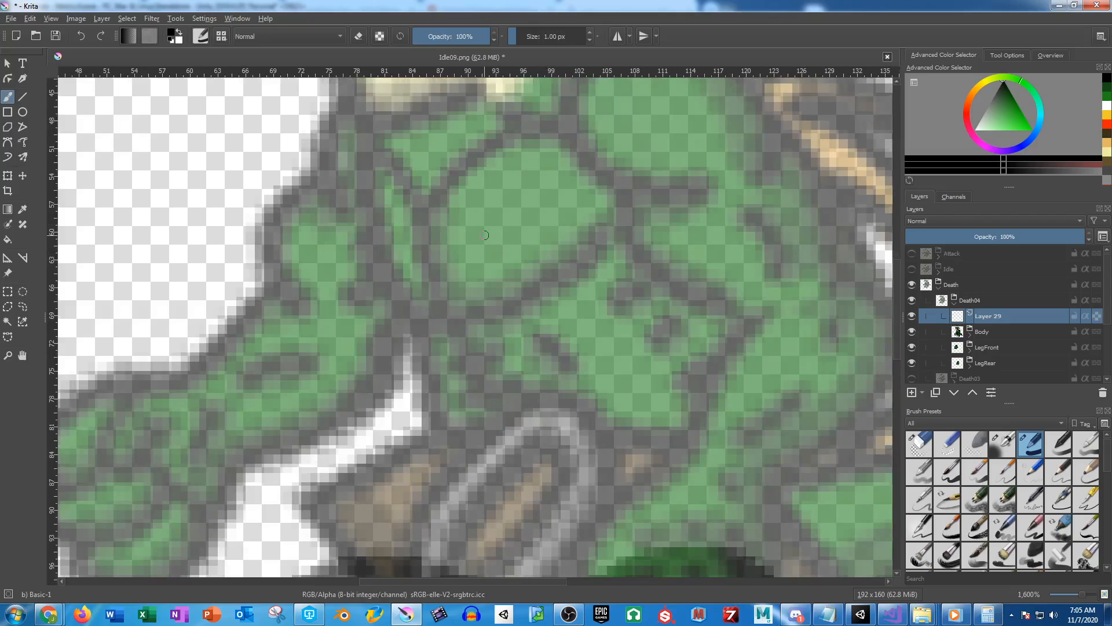
mouse_move(469, 232)
left_mouse_down()
mouse_move(471, 176)
mouse_move(502, 163)
mouse_move(530, 194)
mouse_move(476, 225)
mouse_move(497, 254)
mouse_move(664, 200)
mouse_move(617, 241)
mouse_move(502, 272)
mouse_move(532, 293)
mouse_move(621, 283)
mouse_move(649, 312)
mouse_move(616, 325)
mouse_move(528, 315)
mouse_move(524, 344)
mouse_move(581, 397)
mouse_move(552, 426)
mouse_move(518, 404)
mouse_move(524, 375)
mouse_move(432, 404)
mouse_move(422, 364)
mouse_move(452, 345)
mouse_move(438, 319)
mouse_move(386, 345)
mouse_move(360, 333)
mouse_move(376, 305)
mouse_move(446, 316)
left_mouse_up()
left_click(438, 320)
left_click(412, 272)
mouse_move(411, 273)
left_mouse_down()
mouse_move(376, 221)
mouse_move(373, 186)
mouse_move(428, 221)
mouse_move(446, 252)
mouse_move(423, 274)
left_mouse_up()
mouse_move(492, 272)
left_mouse_down()
mouse_move(465, 312)
mouse_move(482, 330)
mouse_move(478, 277)
left_mouse_up()
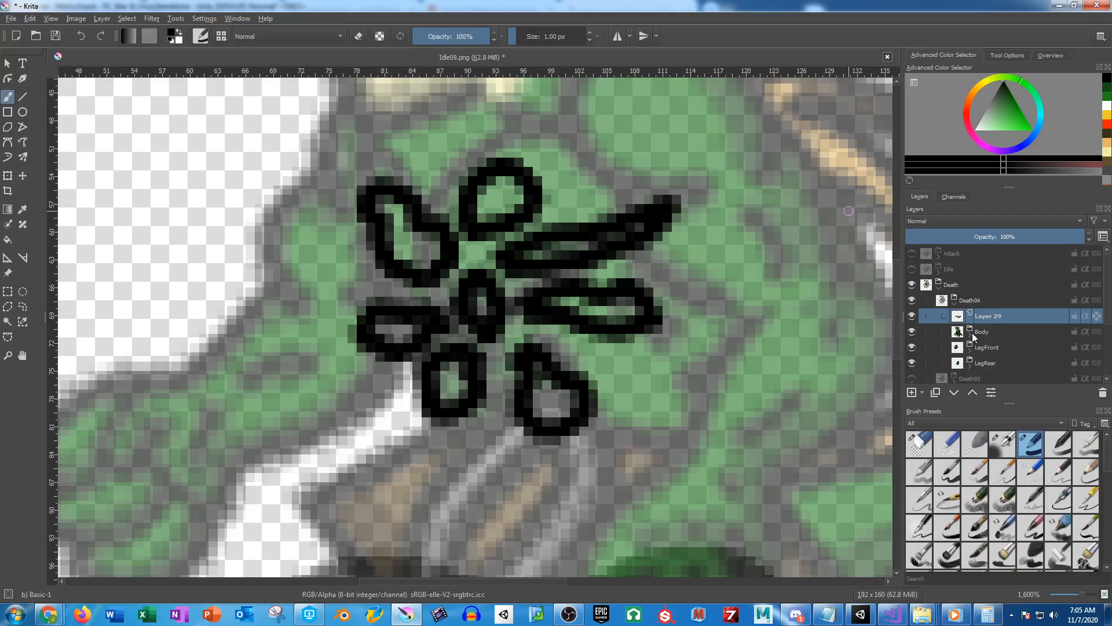
left_click(987, 330)
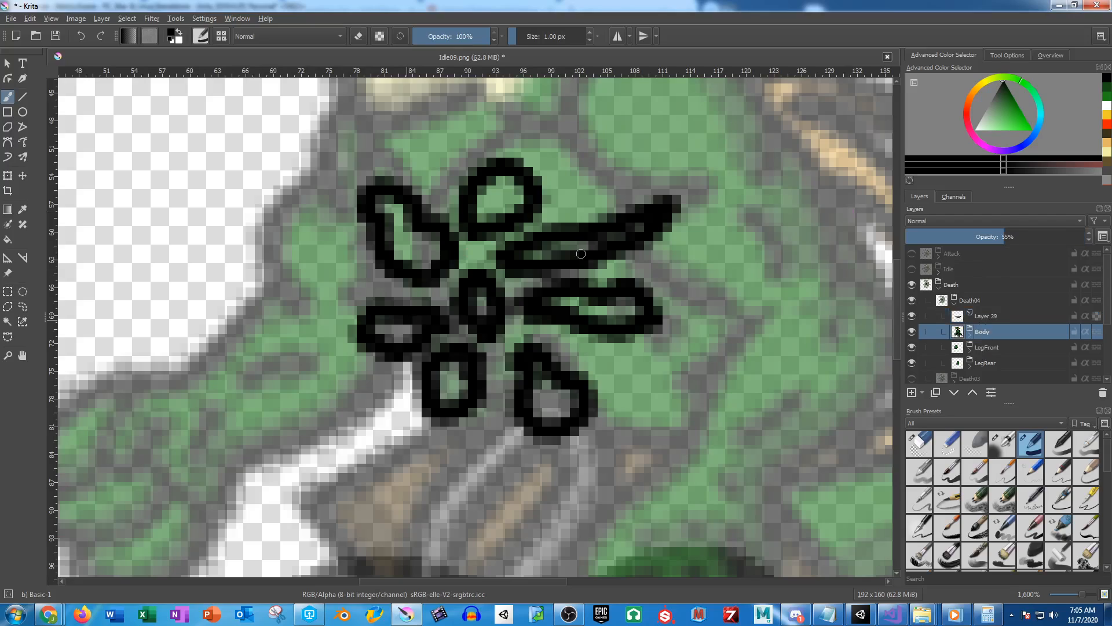
Add a paint layer above Death04's Body group and set up the brush with a medium green at 2 px
left_click(912, 393)
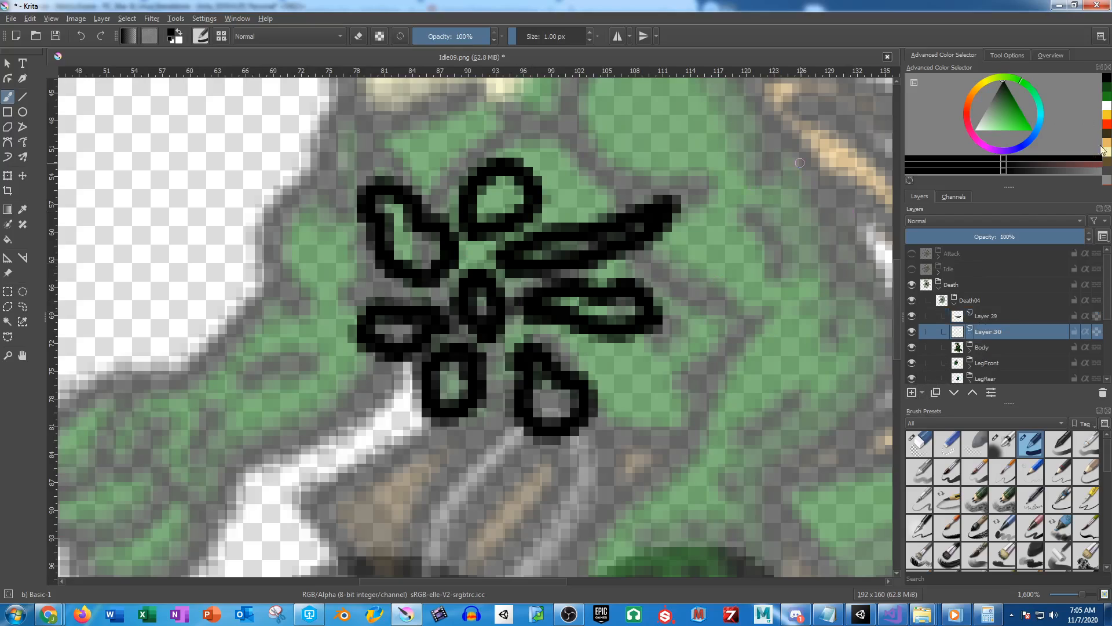
left_click(1017, 127)
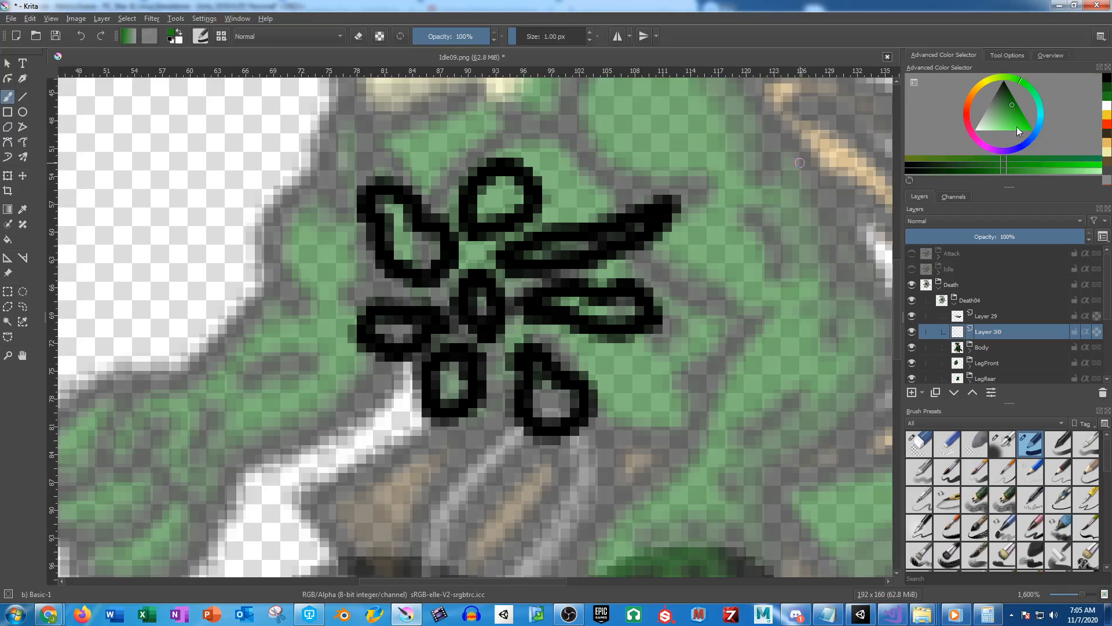
left_click(1018, 115)
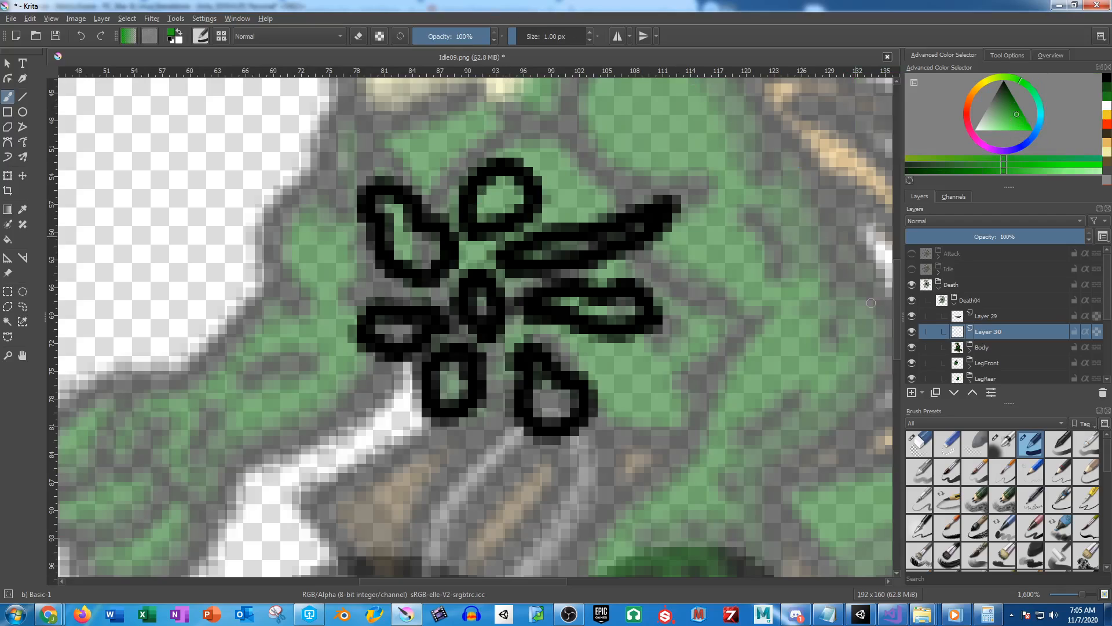
right_click(549, 34)
type("2")
key("Return")
Fill the insides of the eight black outlines on the torso with green on the new layer
scroll(528, 130, "up", 3)
mouse_move(480, 276)
left_mouse_down()
mouse_move(454, 278)
mouse_move(490, 313)
mouse_move(398, 368)
mouse_move(422, 282)
left_mouse_up()
left_click_drag(356, 267, 618, 178)
mouse_move(388, 243)
left_mouse_down()
mouse_move(518, 358)
mouse_move(484, 411)
mouse_move(419, 351)
mouse_move(405, 313)
left_mouse_up()
left_click_drag(532, 474, 404, 218)
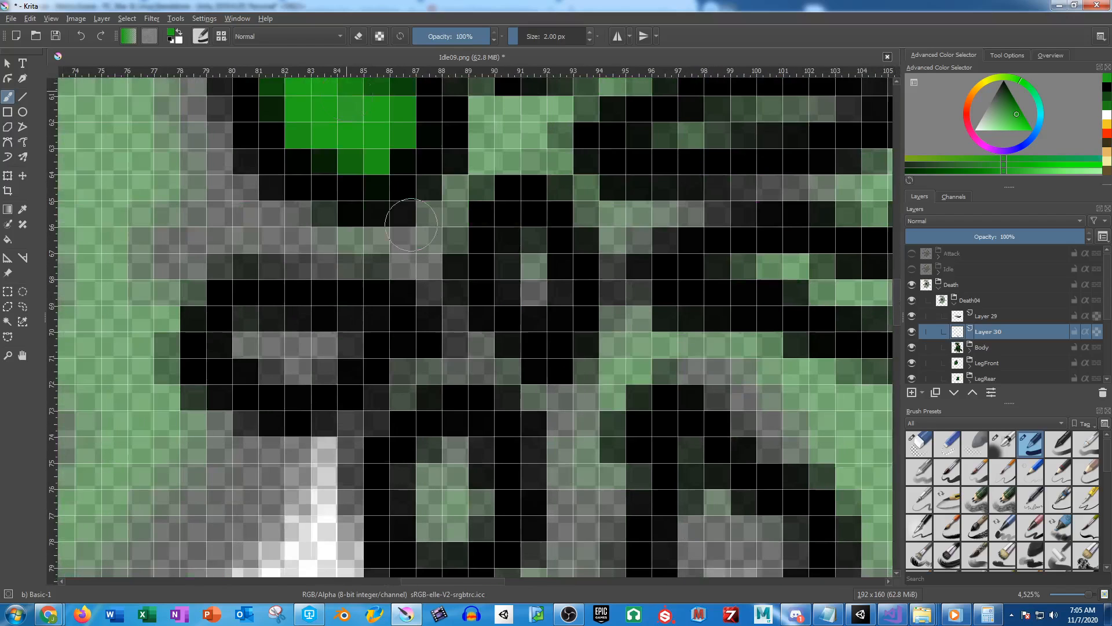
left_click_drag(536, 290, 506, 302)
mouse_move(323, 315)
left_mouse_down()
mouse_move(337, 337)
mouse_move(244, 335)
mouse_move(325, 345)
left_mouse_up()
mouse_move(386, 323)
left_mouse_down()
mouse_move(377, 380)
mouse_move(417, 390)
mouse_move(409, 353)
left_mouse_up()
mouse_move(628, 384)
left_mouse_down()
mouse_move(595, 301)
mouse_move(653, 347)
mouse_move(686, 400)
mouse_move(631, 418)
mouse_move(602, 411)
mouse_move(604, 378)
left_mouse_up()
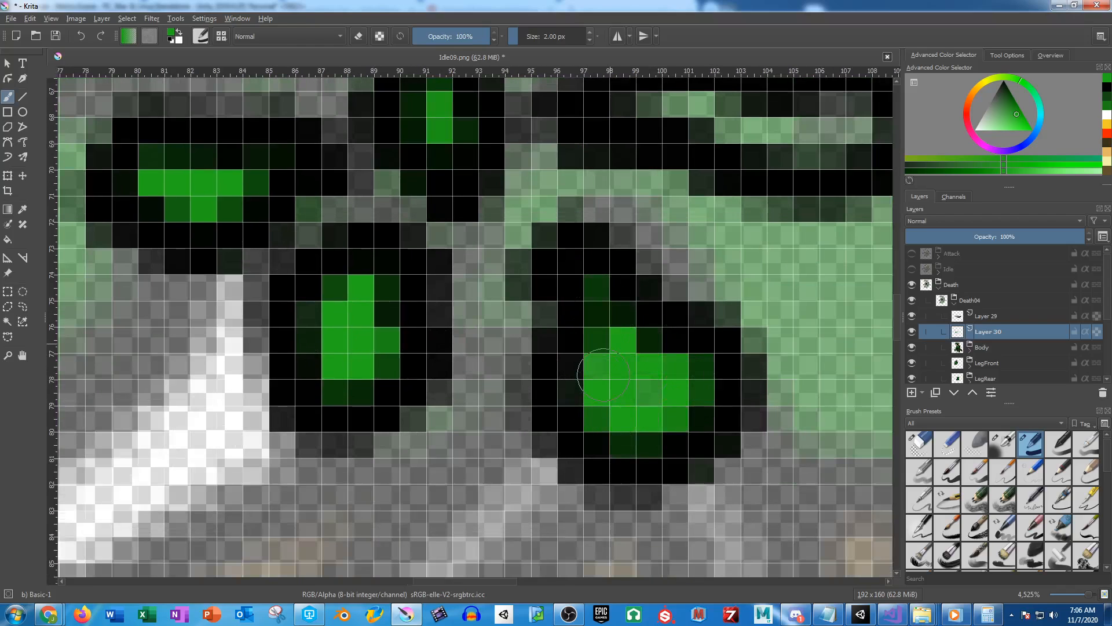
left_click_drag(690, 292, 571, 448)
mouse_move(533, 261)
left_mouse_down()
mouse_move(676, 278)
mouse_move(725, 256)
left_mouse_up()
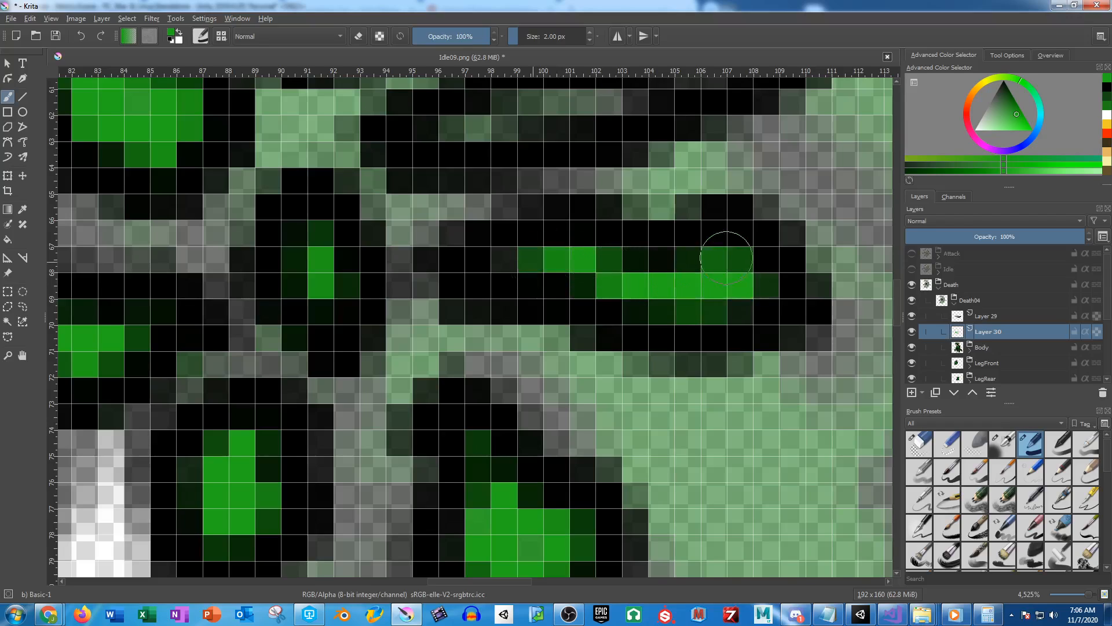
left_click_drag(497, 104, 505, 255)
left_click_drag(451, 280, 764, 196)
scroll(710, 248, "down", 2)
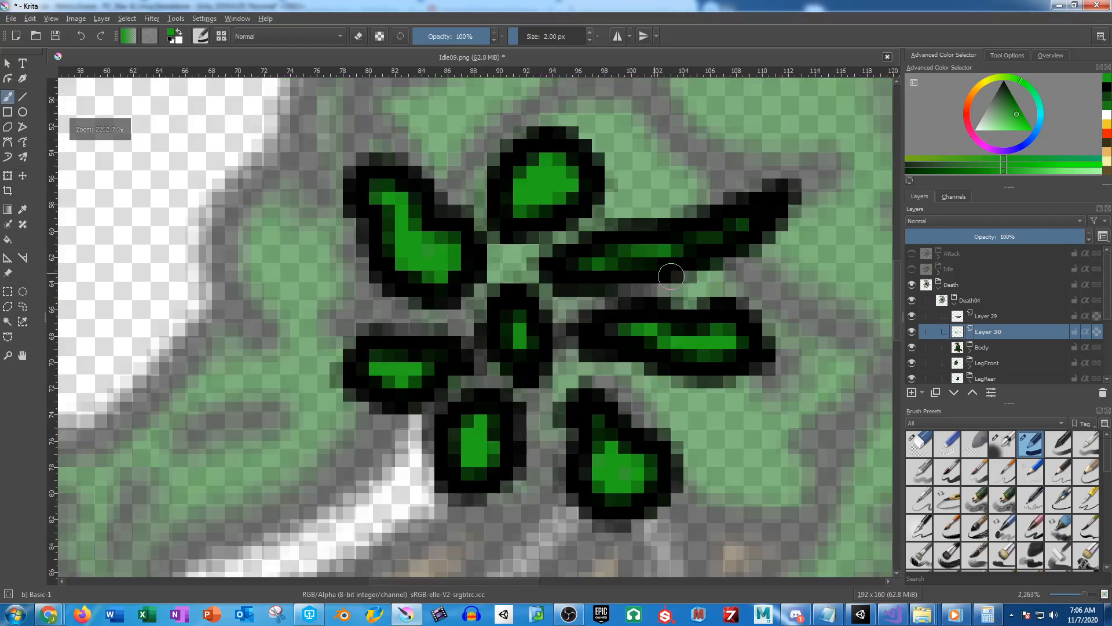
left_click_drag(672, 274, 695, 221)
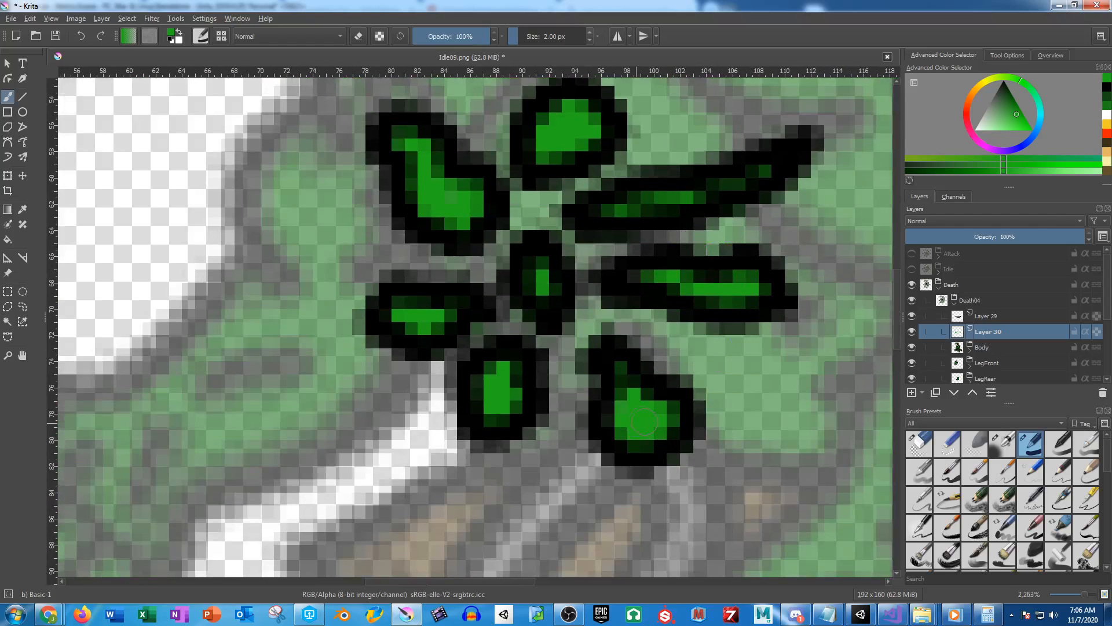
left_click(675, 293)
Collapse the Death04 group and duplicate it
left_click(955, 305)
left_click(977, 303)
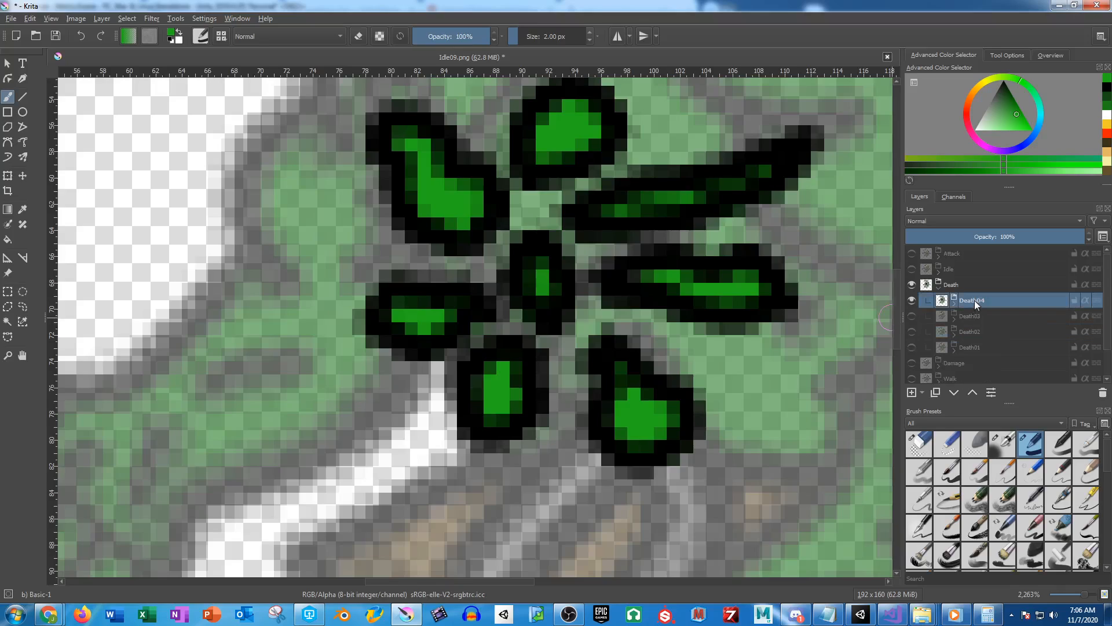
key("ctrl+j")
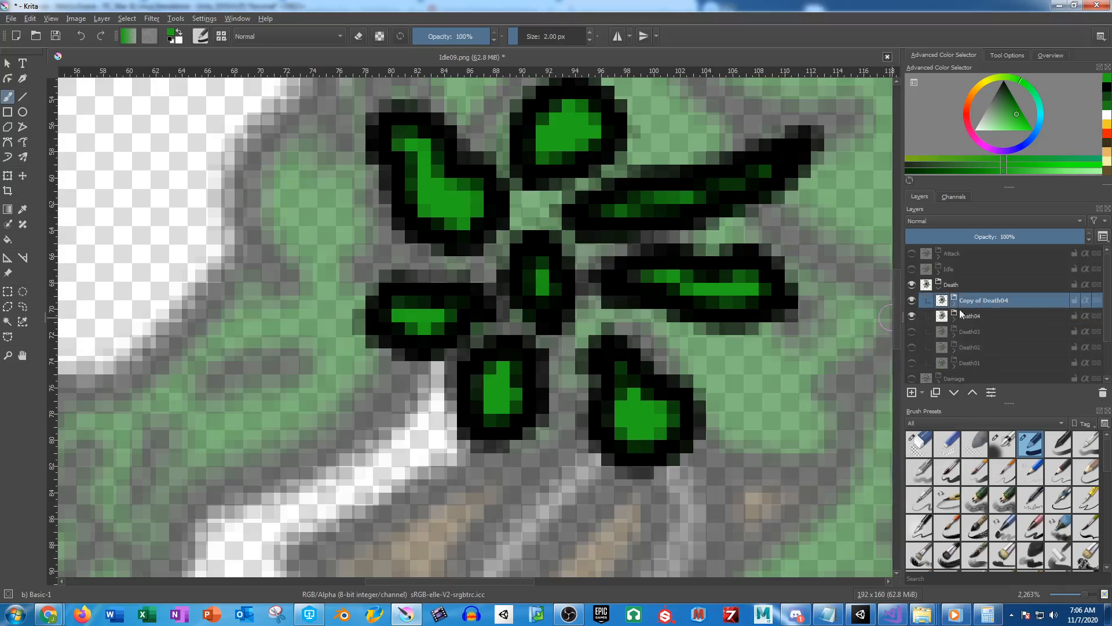
Restore the opacity of the original Death04's Body, LegFront and LegRear groups to 100%
left_click(956, 320)
left_click(988, 349)
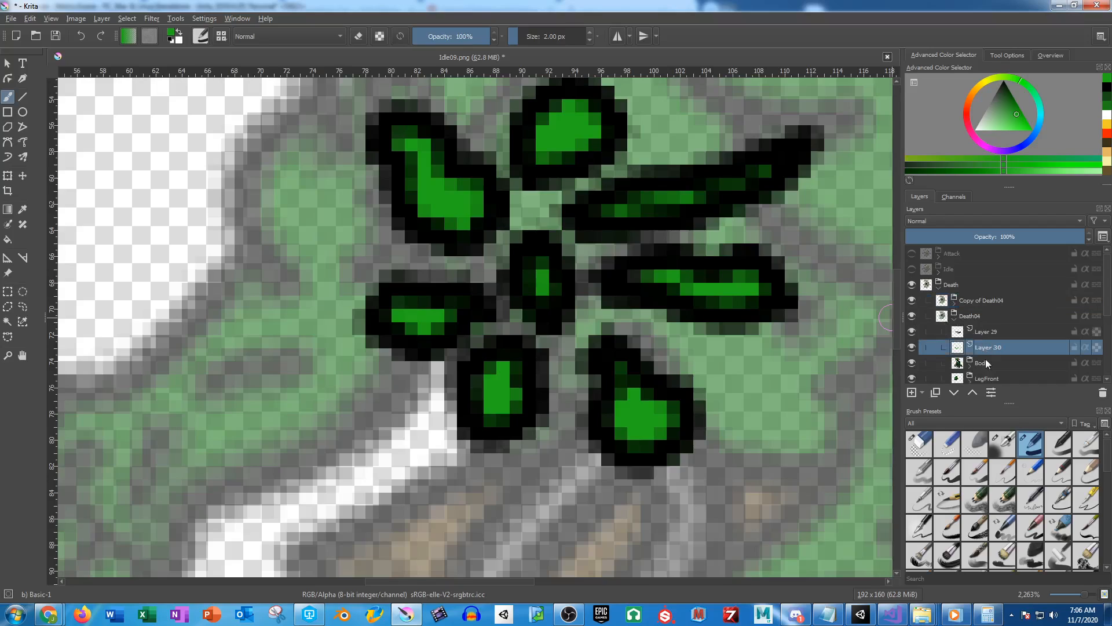
left_click(986, 363)
left_click_drag(1017, 237, 1092, 237)
scroll(1006, 348, "down", 2)
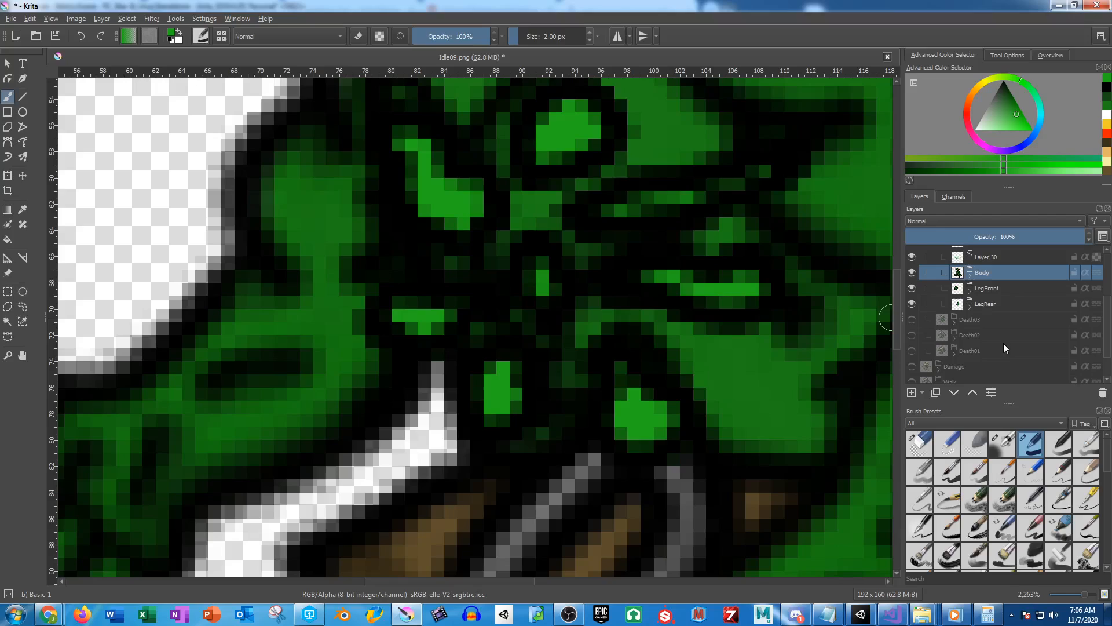
left_click(995, 289)
left_click_drag(1019, 235, 1092, 235)
left_click(991, 304)
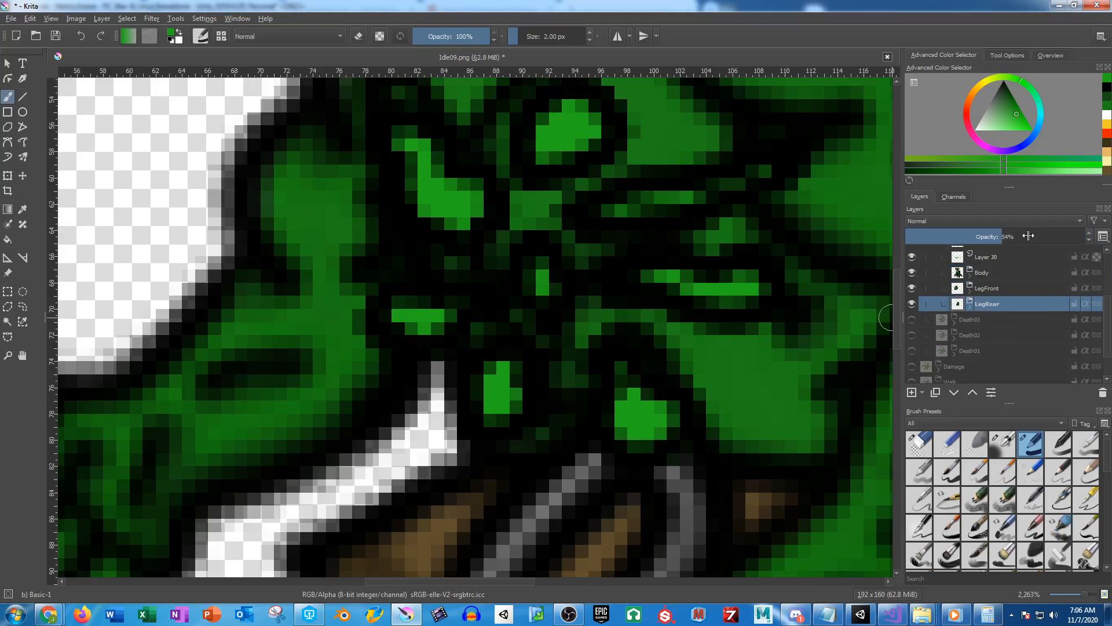
left_click_drag(1024, 234, 1092, 235)
scroll(1020, 299, "up", 1)
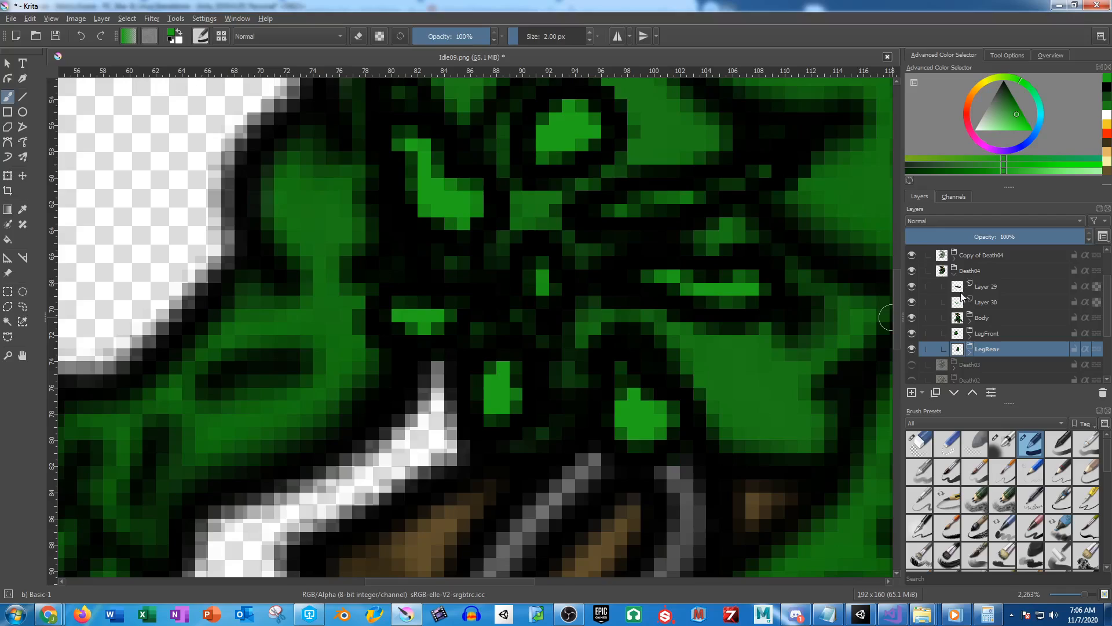
Expand Copy of Death04 and raise its Body, LegFront and LegRear groups to 100% opacity
left_click(947, 260)
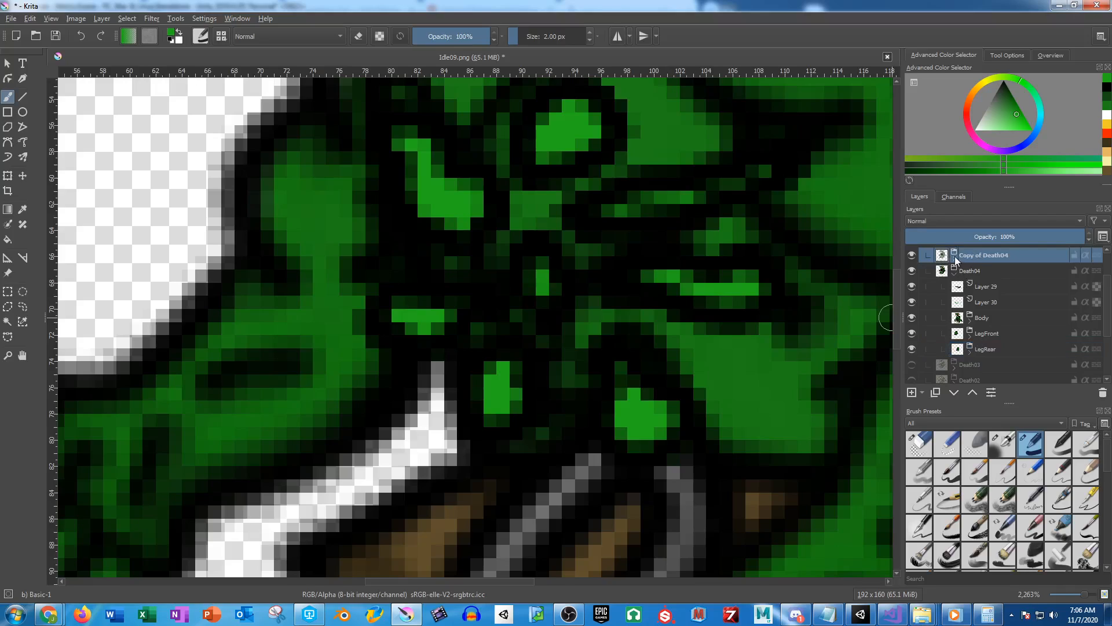
left_click(954, 259)
left_click(979, 304)
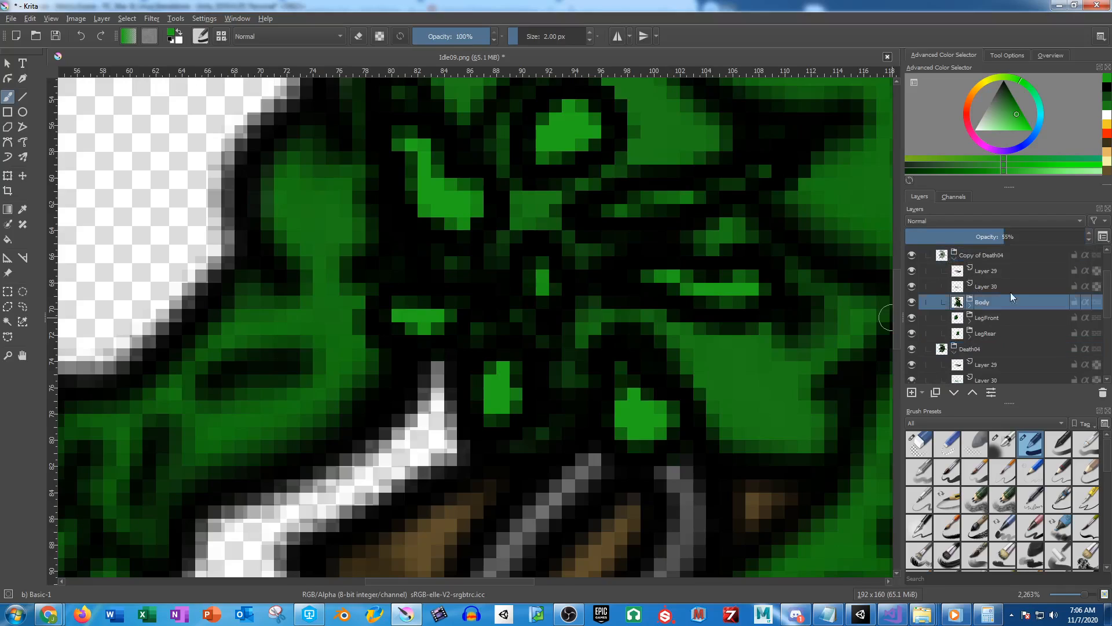
left_click_drag(1022, 237, 1090, 237)
left_click(989, 317)
left_click(988, 334)
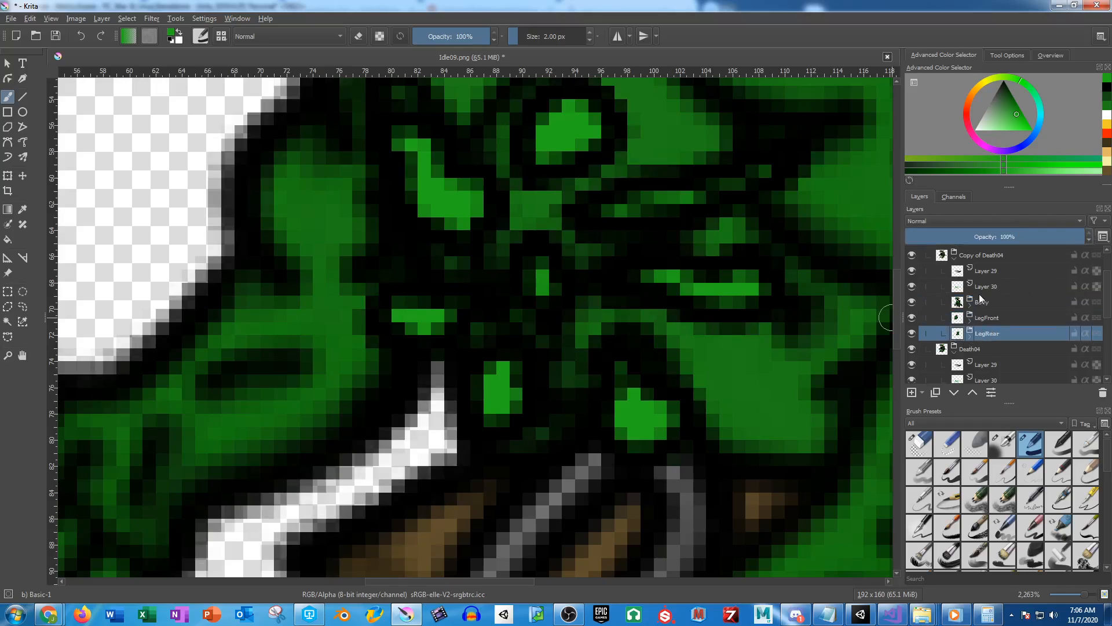
Hide the original Death04 group and collapse it, leaving Copy of Death04 shown
left_click(911, 350)
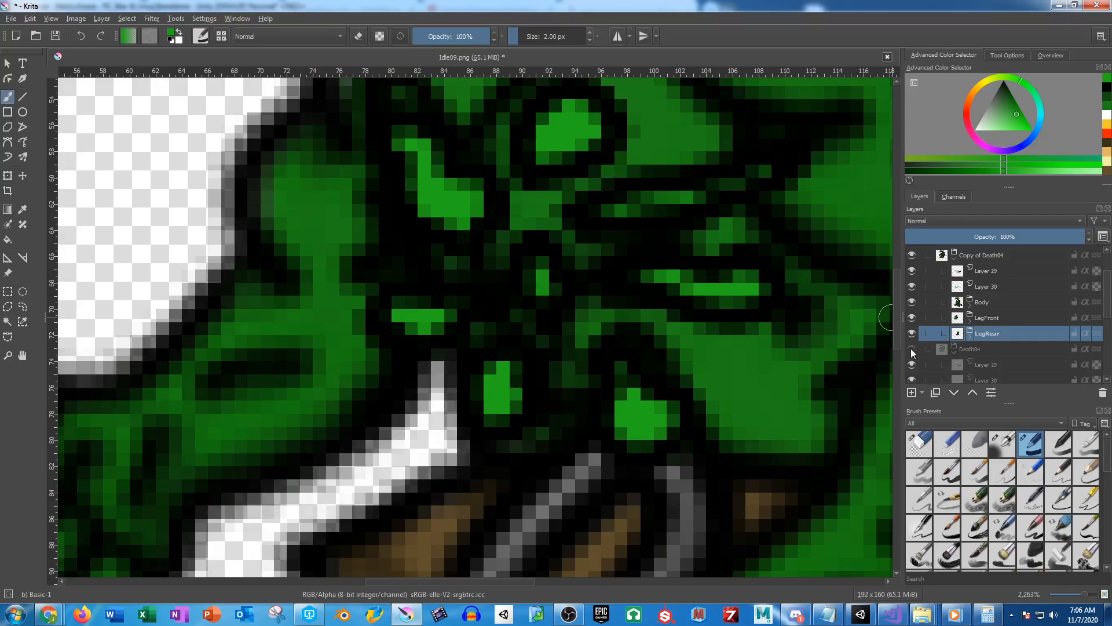
left_click(912, 350)
left_click(915, 351)
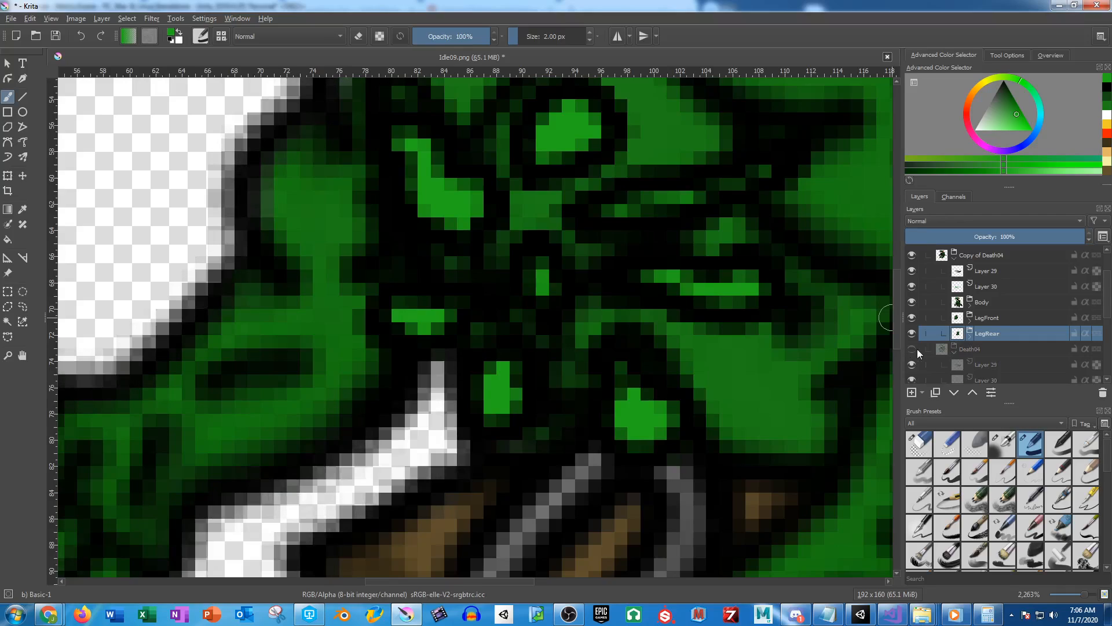
left_click(954, 352)
Expand the Body group inside Copy of Death04 to reach its sublayers
left_click_drag(516, 231, 470, 394)
scroll(601, 313, "down", 3)
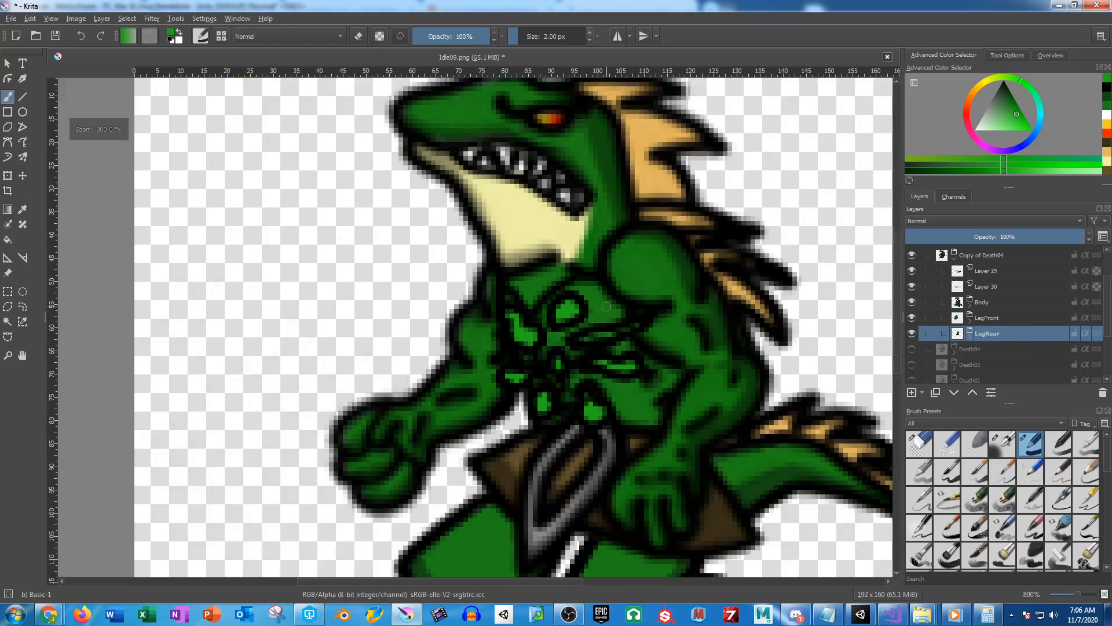
scroll(606, 306, "down", 3)
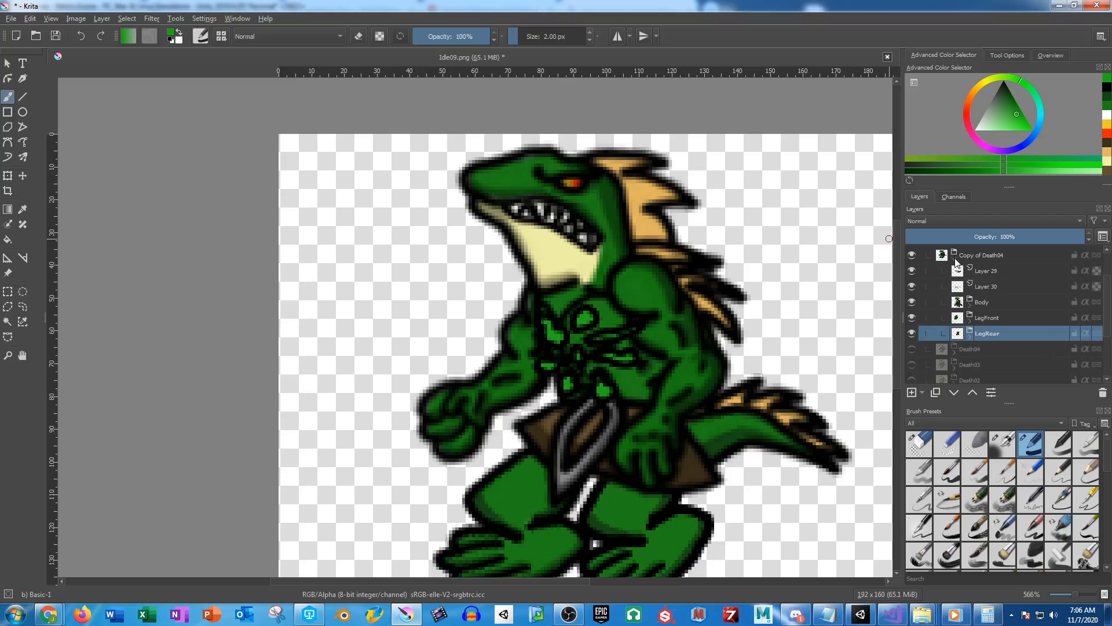
mouse_move(988, 307)
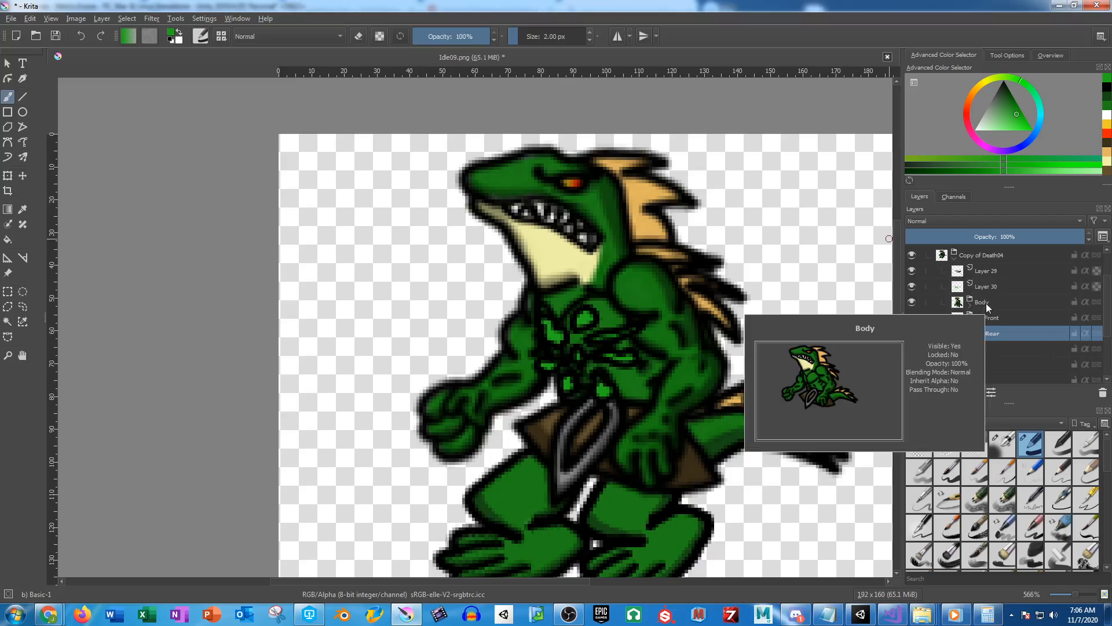
left_click(970, 306)
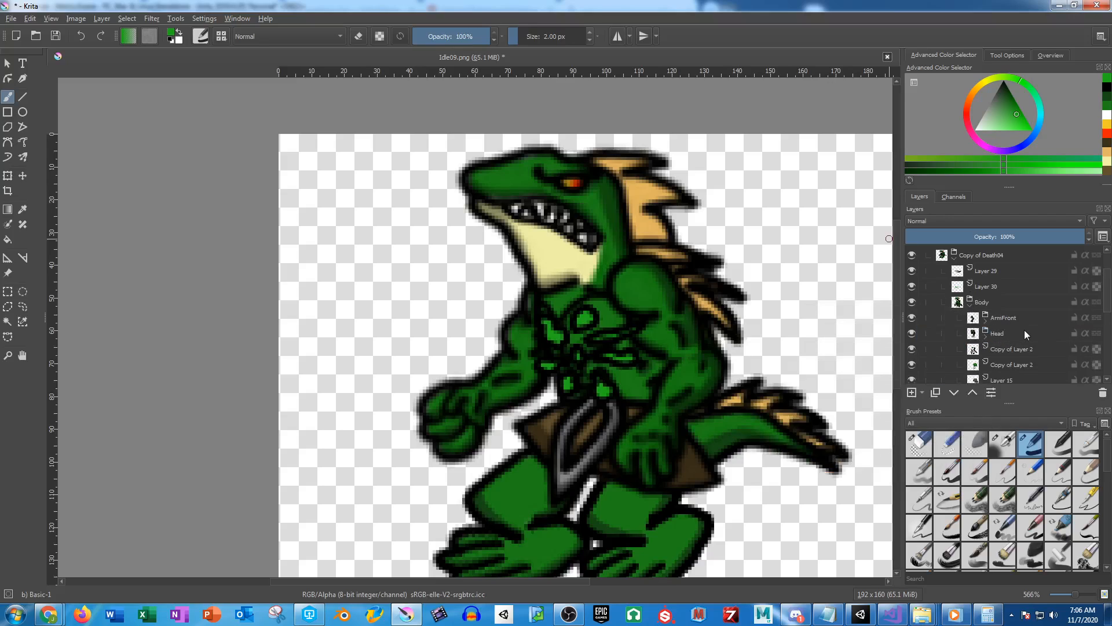
scroll(1003, 338, "down", 1)
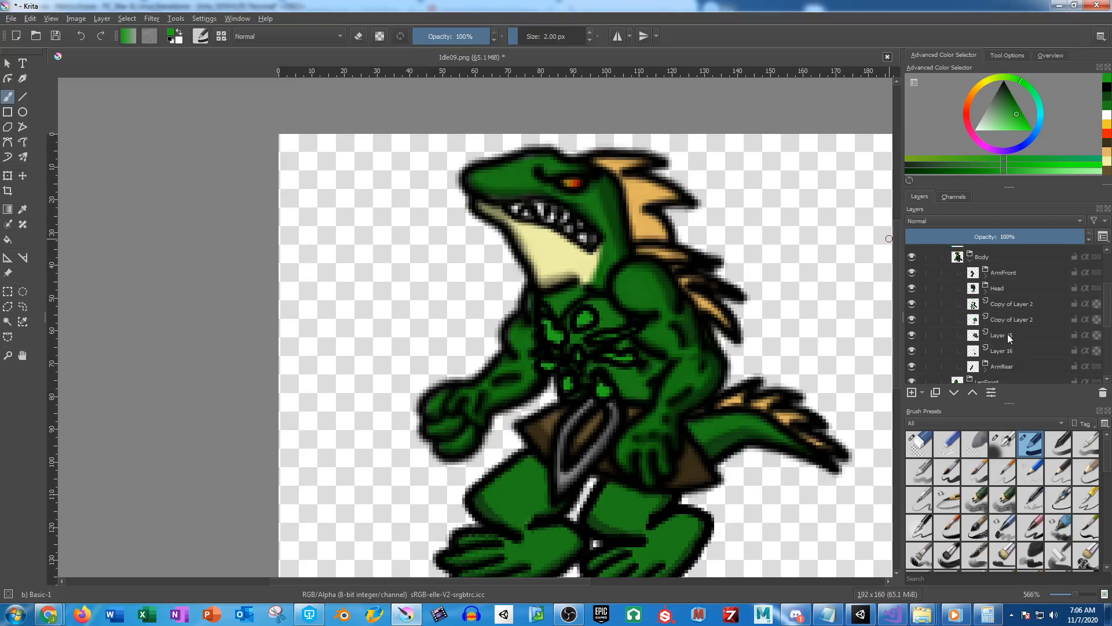
Transform the Body group, moving it slightly down towards the legs and rotating it slightly clockwise
left_click(988, 259)
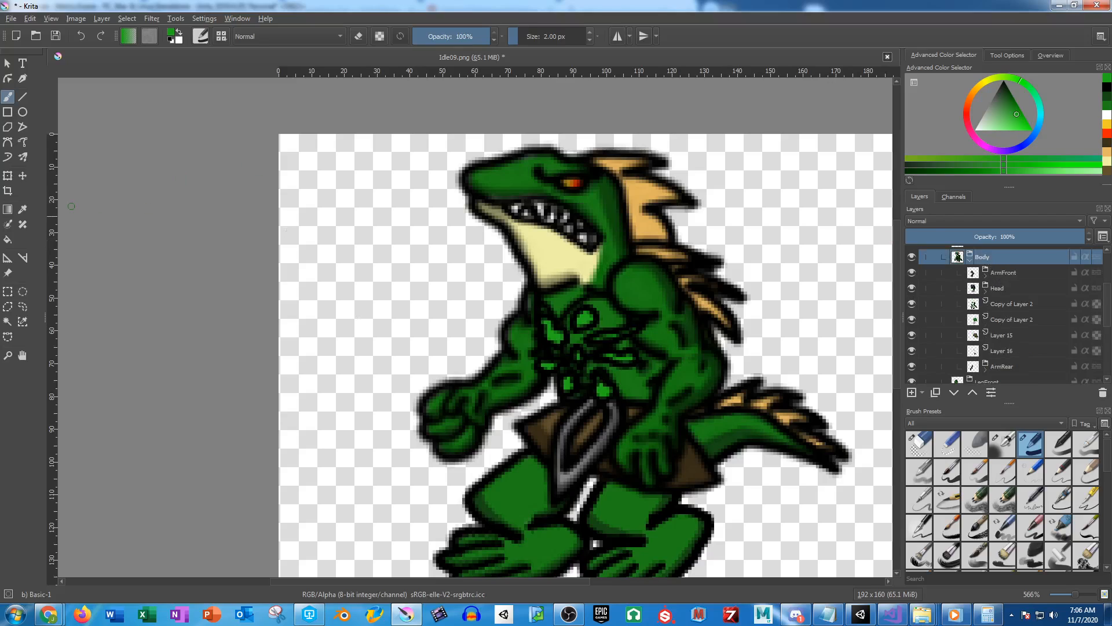
left_click(7, 176)
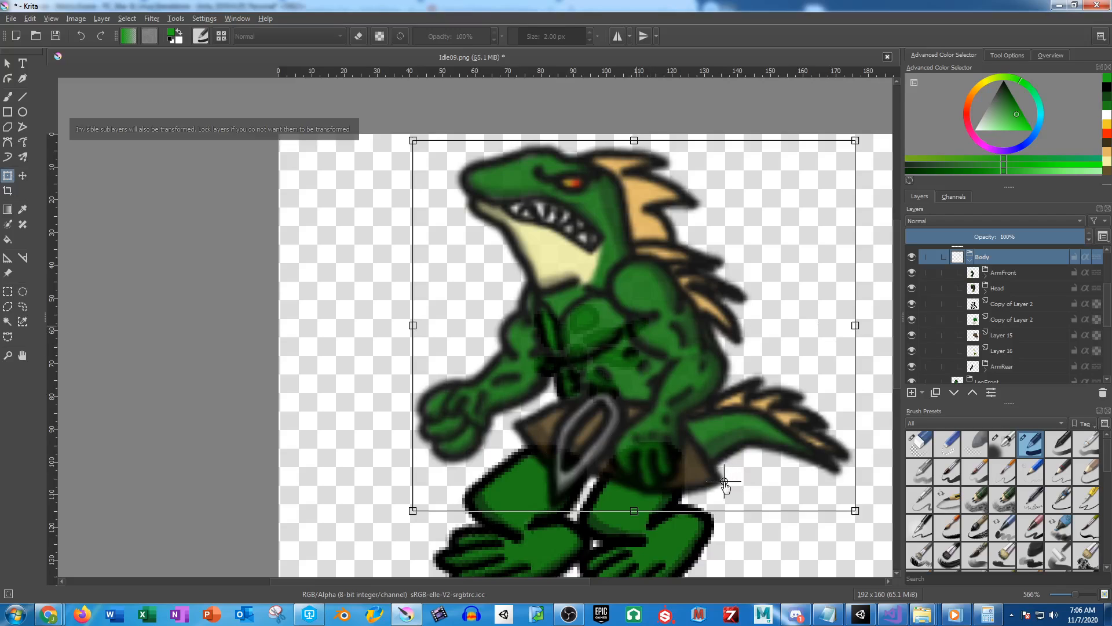
left_click_drag(727, 353, 724, 363)
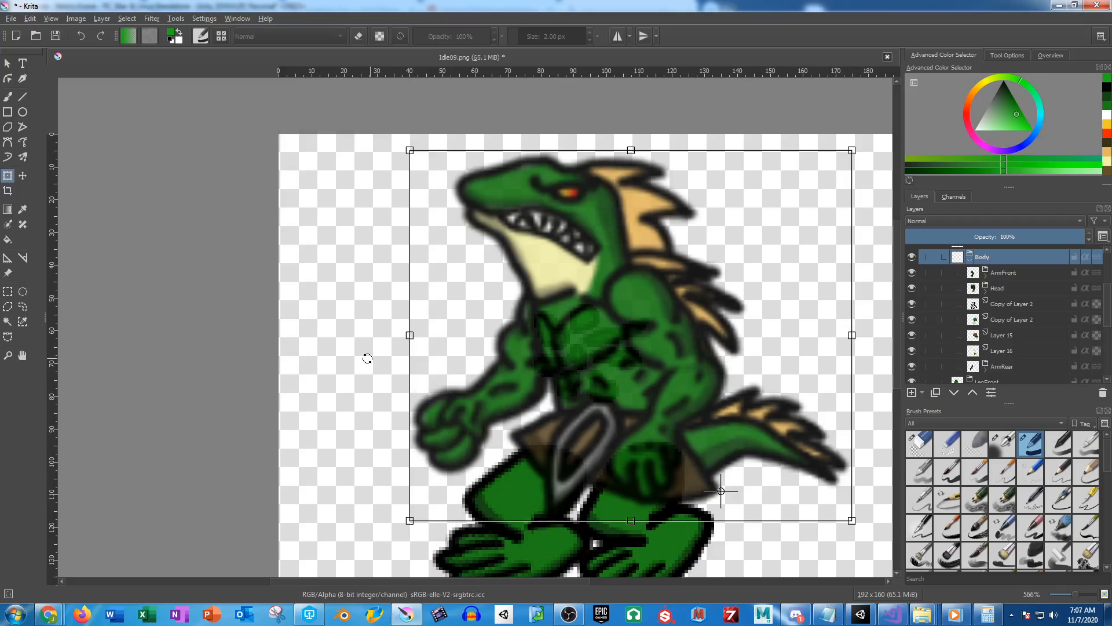
left_click_drag(367, 358, 384, 346)
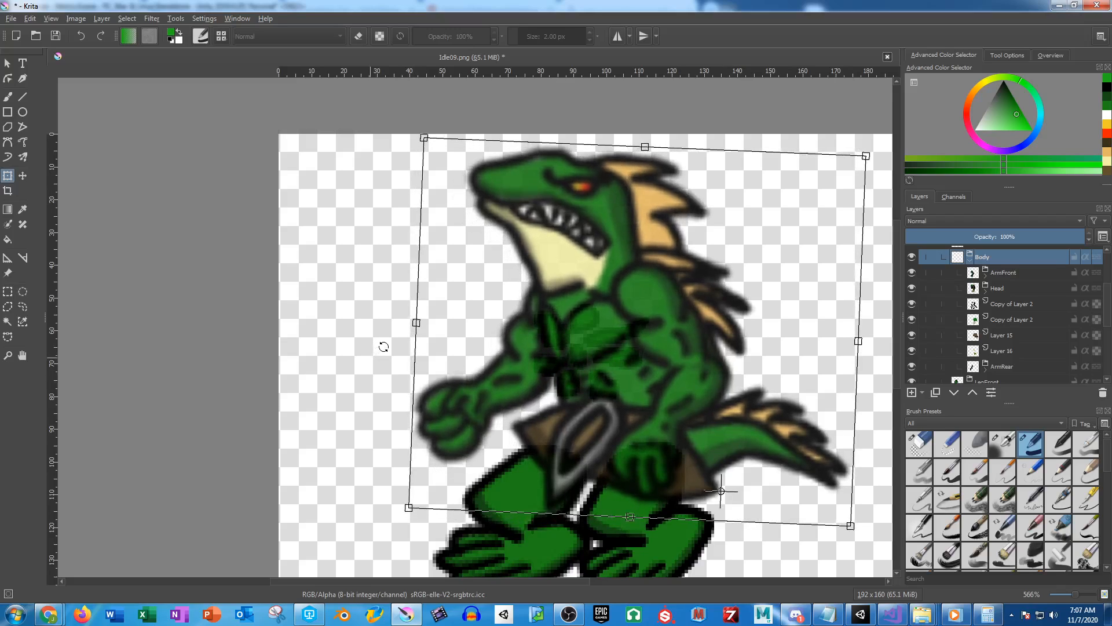
key("Return")
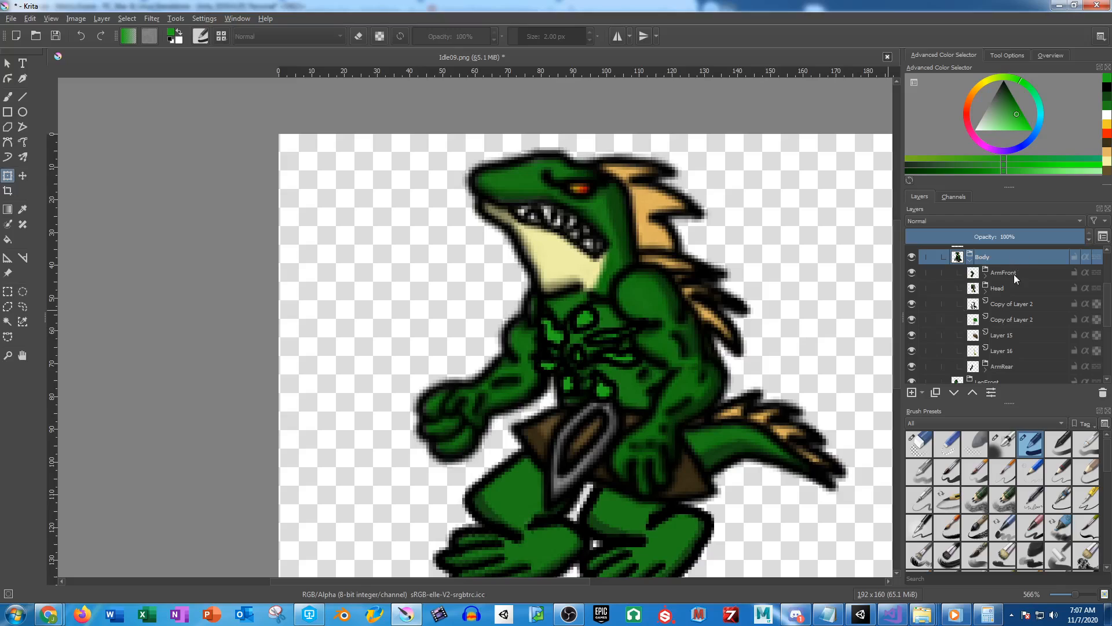
Rotate the Head group slightly clockwise around a pivot at the neck so the snout tilts up
left_click(1004, 292)
left_click(631, 219)
left_click_drag(594, 229, 639, 272)
left_click_drag(395, 249, 405, 236)
key("Return")
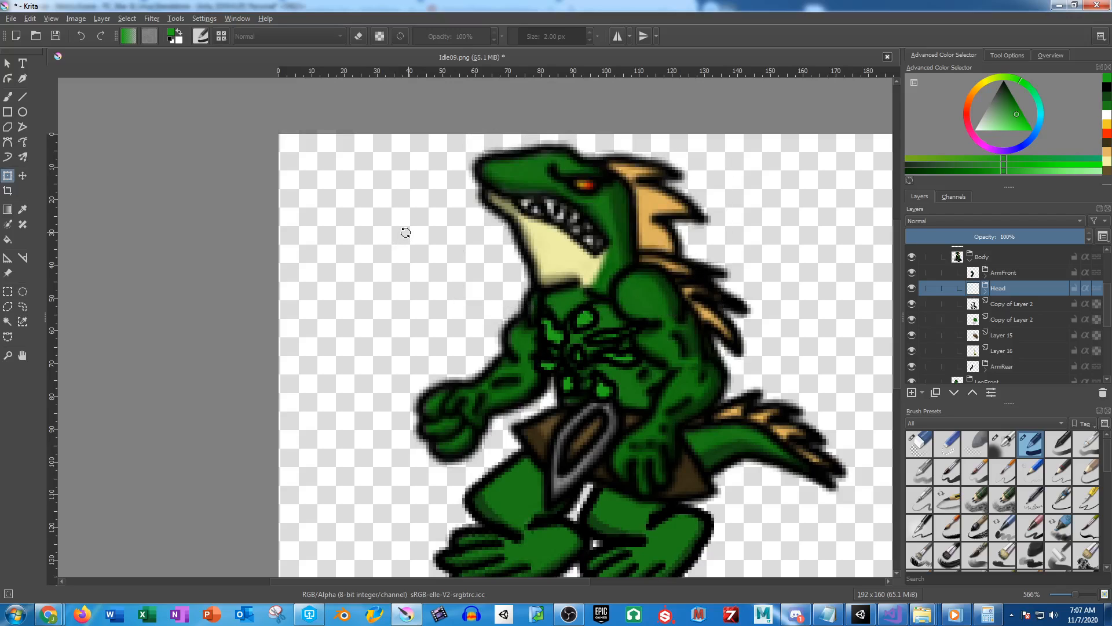
Paint over the red-orange eye on Layer 27 of the Head group with the skin green, using the 2 px brush
scroll(626, 208, "up", 6)
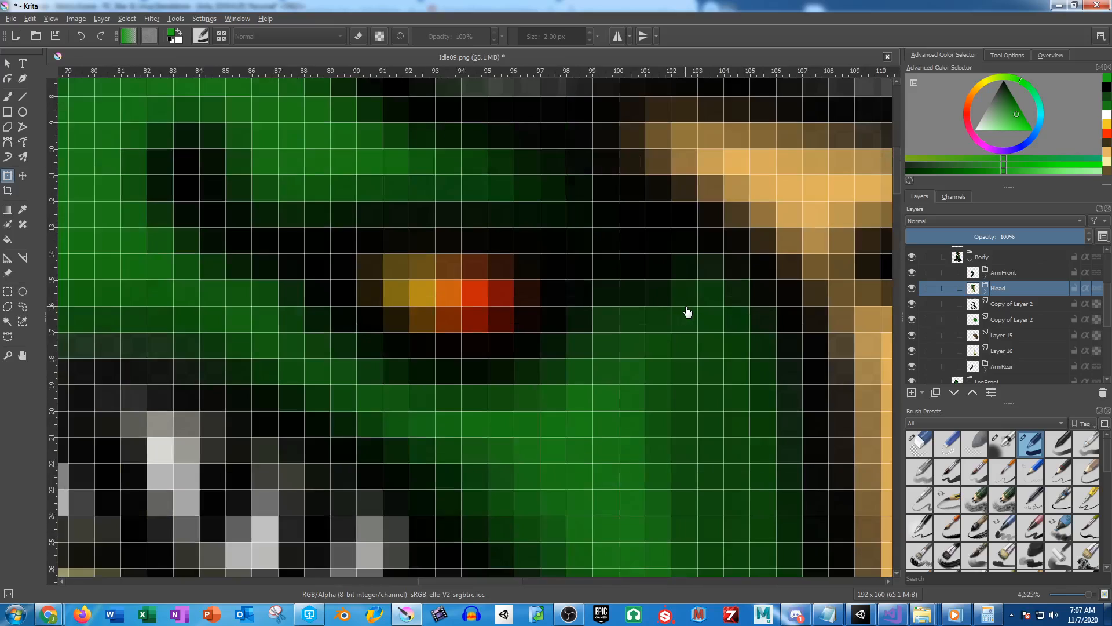
left_click(986, 292)
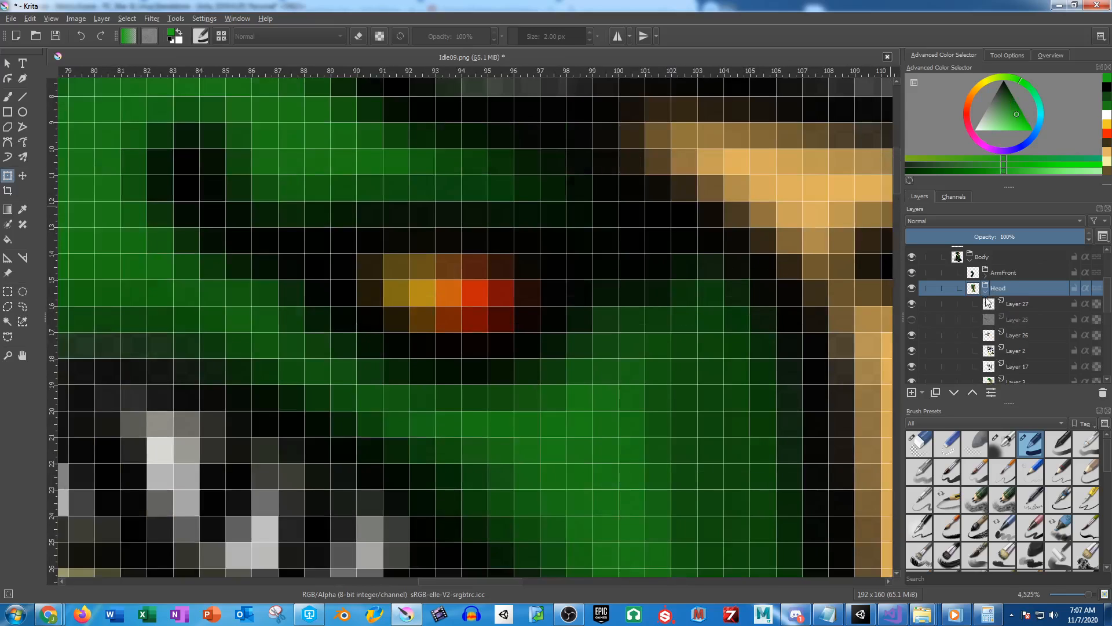
left_click(1017, 305)
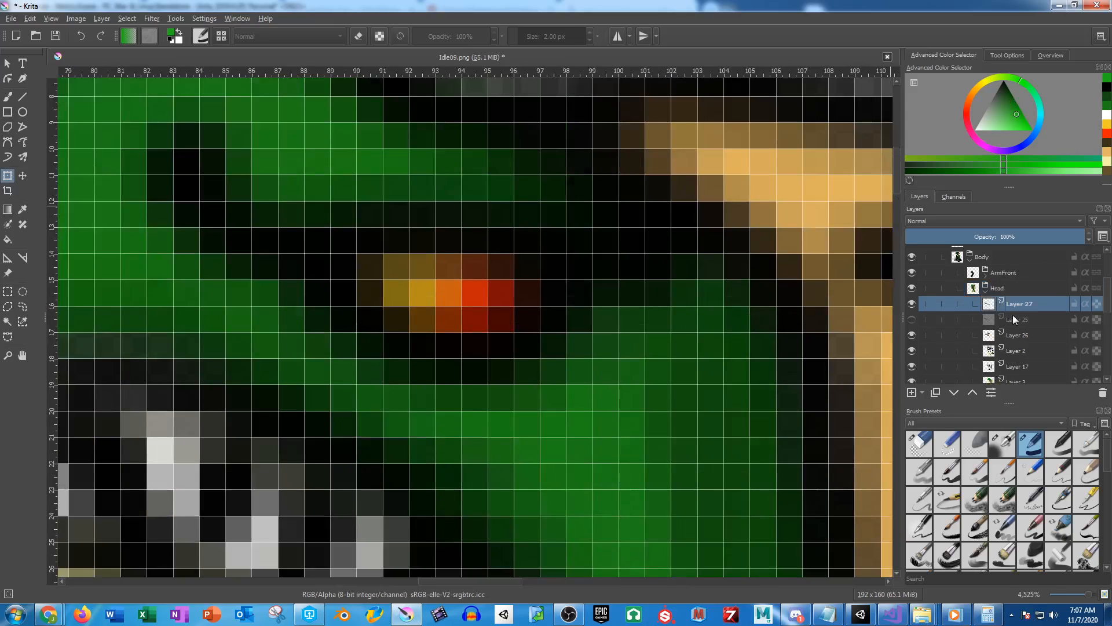
left_click(1106, 108)
left_click(7, 96)
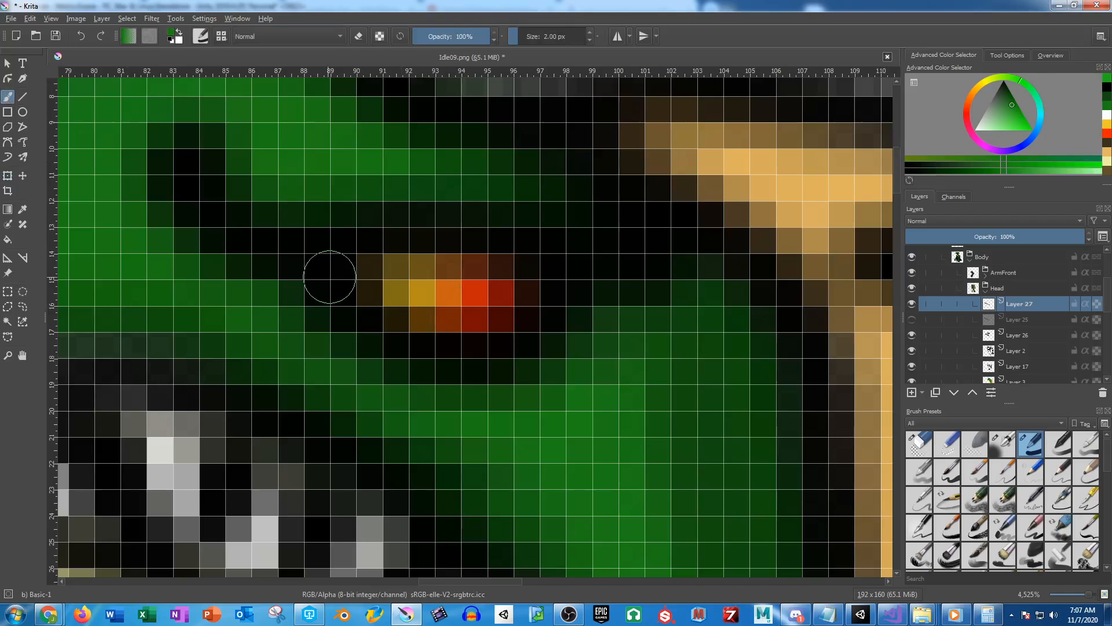
mouse_move(310, 303)
left_mouse_down()
mouse_move(593, 301)
mouse_move(441, 279)
mouse_move(328, 295)
mouse_move(337, 307)
mouse_move(565, 374)
left_mouse_up()
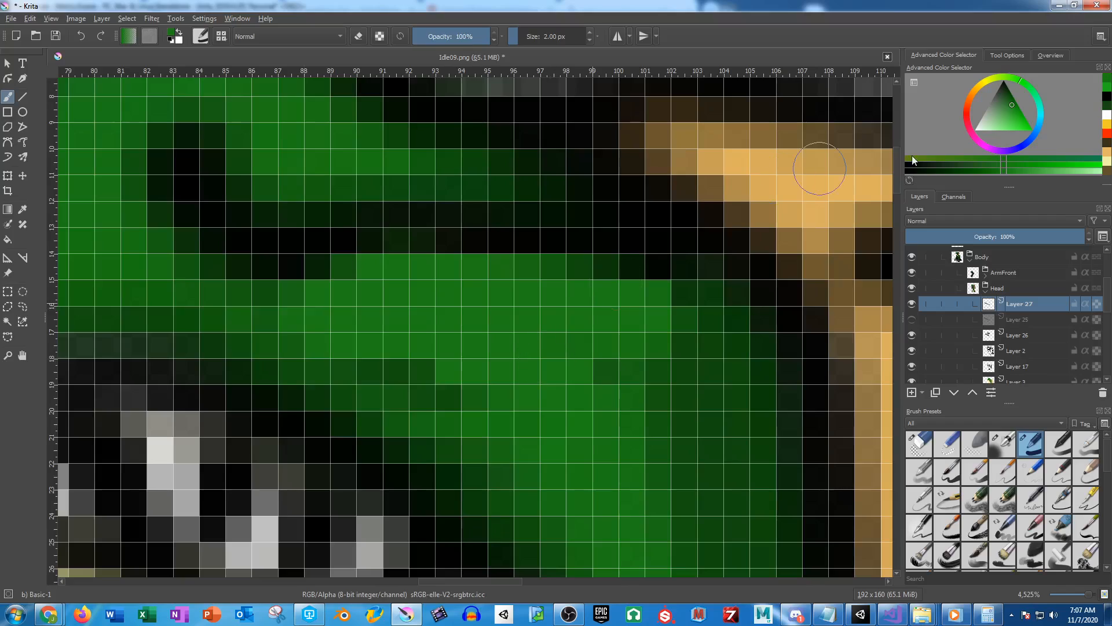
Paint the brow line and a closed eyelid line beneath it in black with a 1 px brush
left_click(1108, 96)
right_click(563, 36)
type("1")
key("Return")
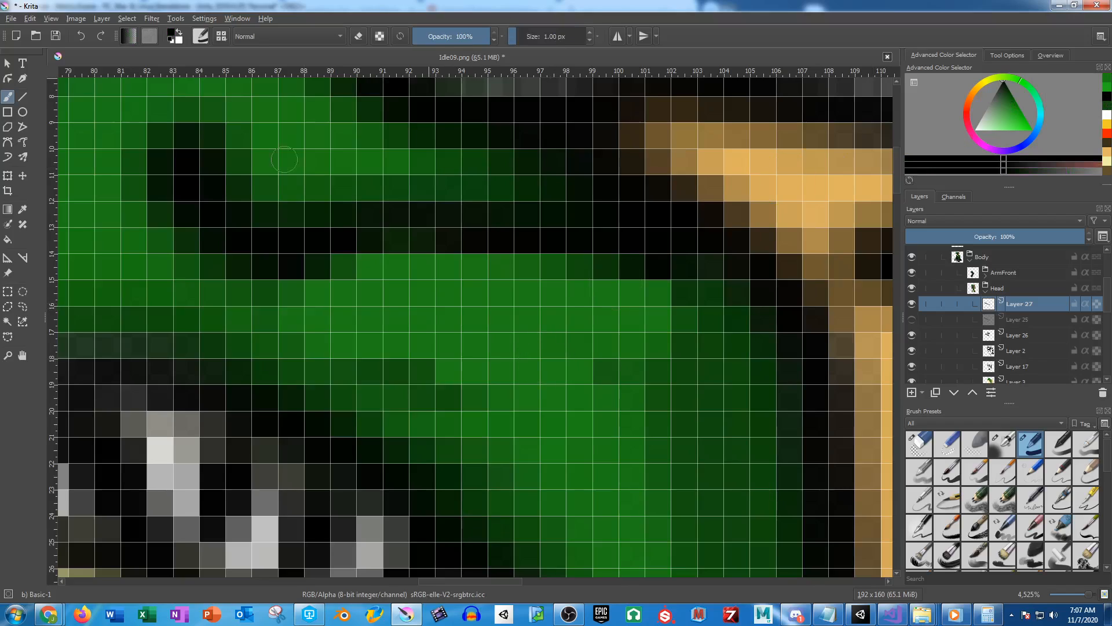
mouse_move(167, 167)
left_mouse_down()
mouse_move(206, 215)
mouse_move(331, 244)
mouse_move(472, 226)
mouse_move(690, 267)
left_mouse_up()
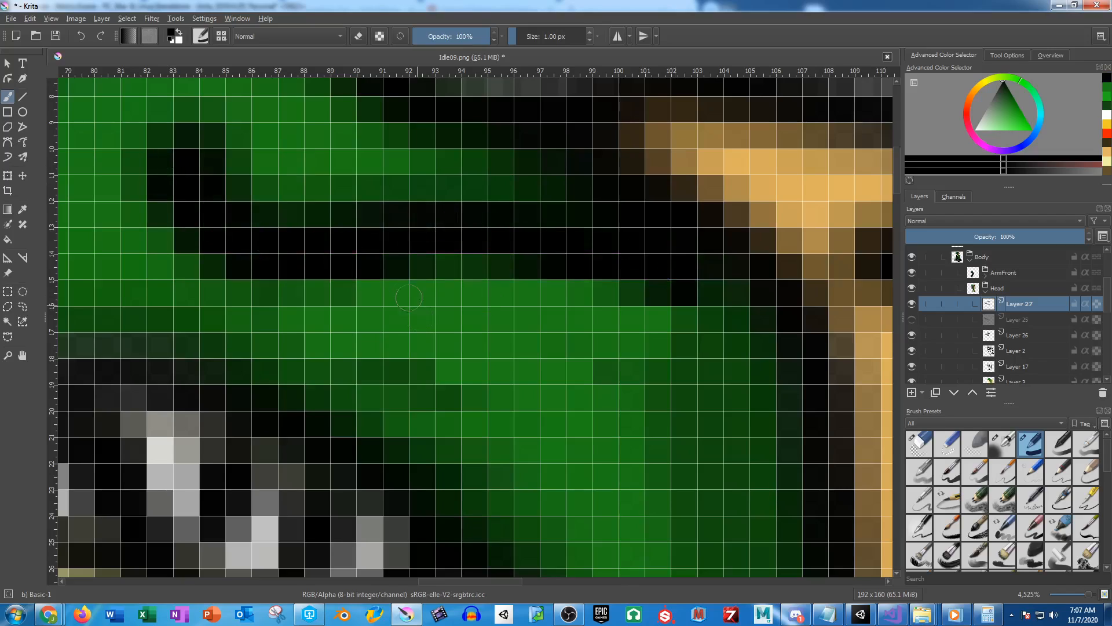
mouse_move(339, 318)
left_mouse_down()
mouse_move(501, 313)
mouse_move(658, 374)
left_mouse_up()
Add an empty paint layer directly below Layer 27, and paint dark green shading under the closed eyelid on Layer 27
left_click(1106, 106)
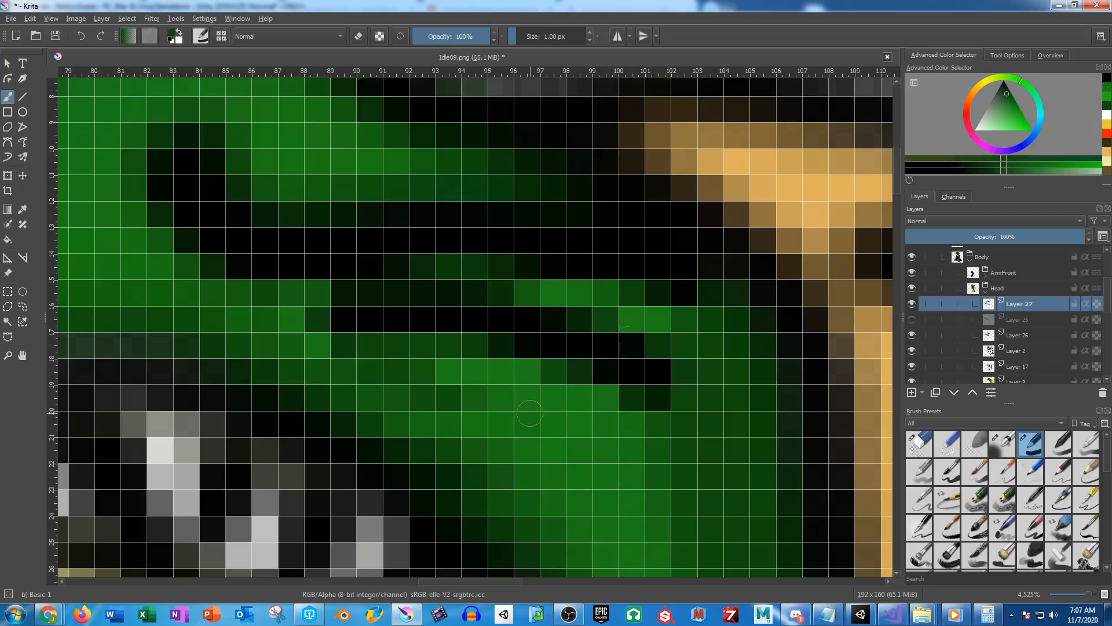
scroll(530, 307, "down", 7)
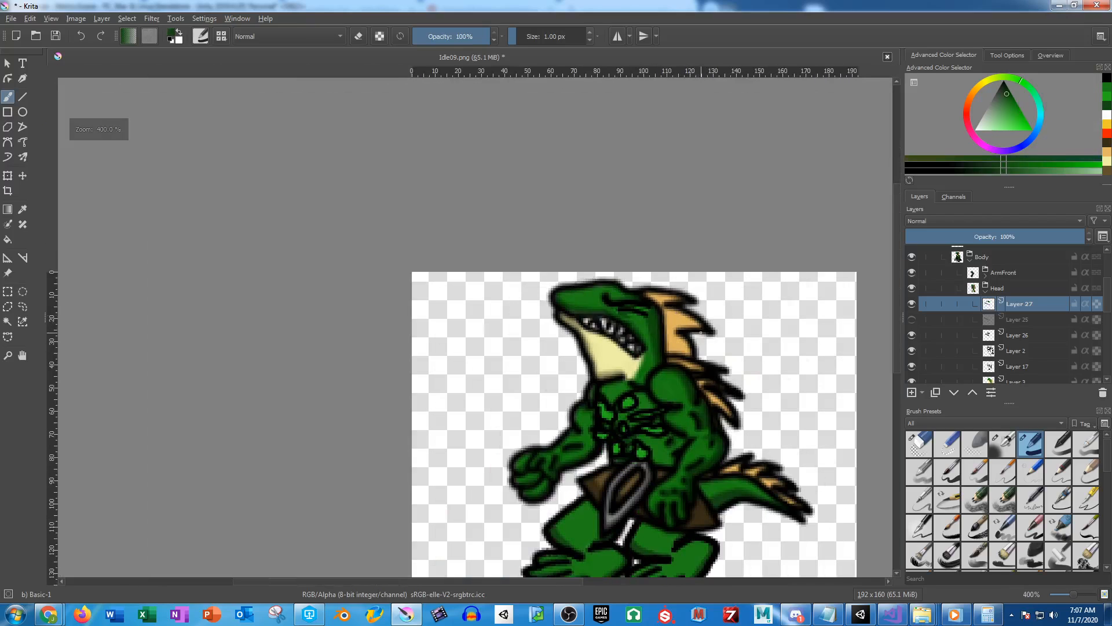
scroll(450, 292, "up", 6)
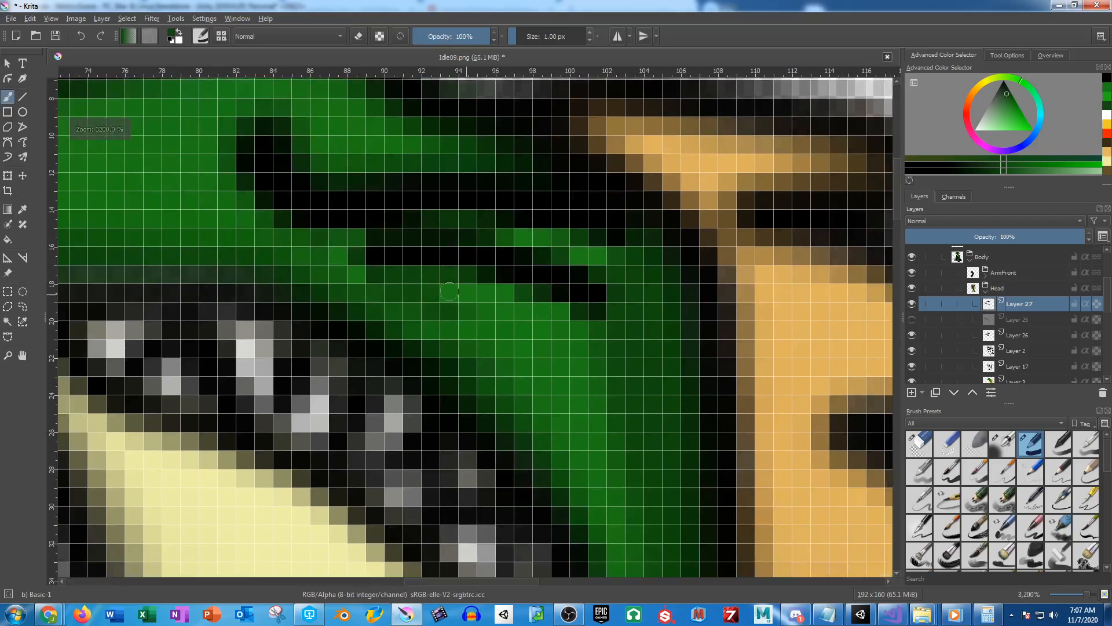
left_click(1015, 319)
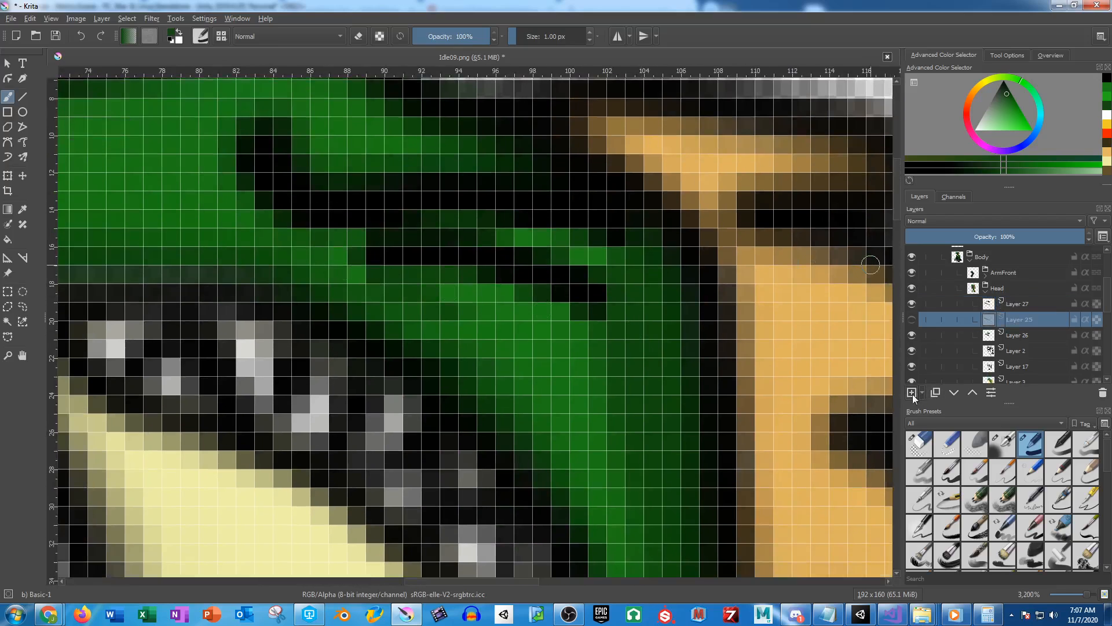
left_click(912, 393)
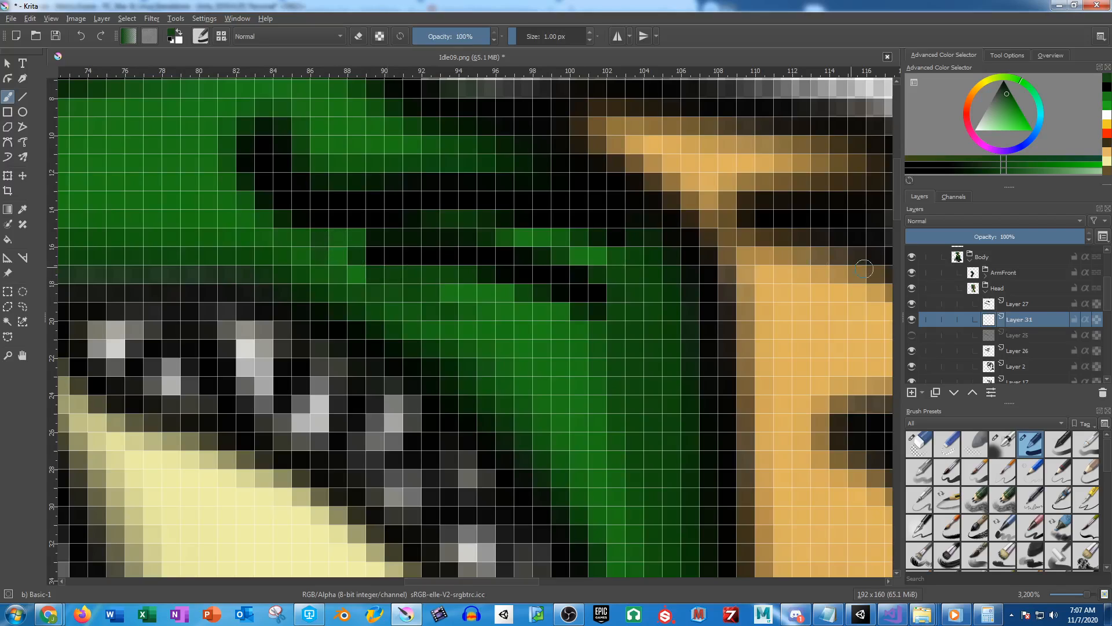
left_click(1017, 304)
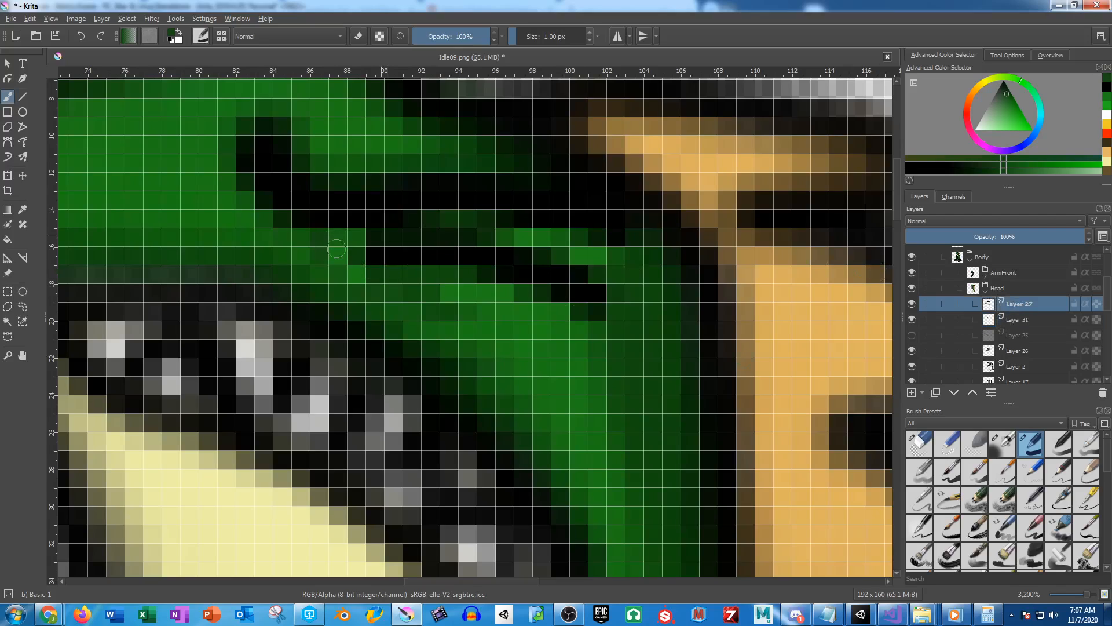
left_click_drag(478, 283, 565, 316)
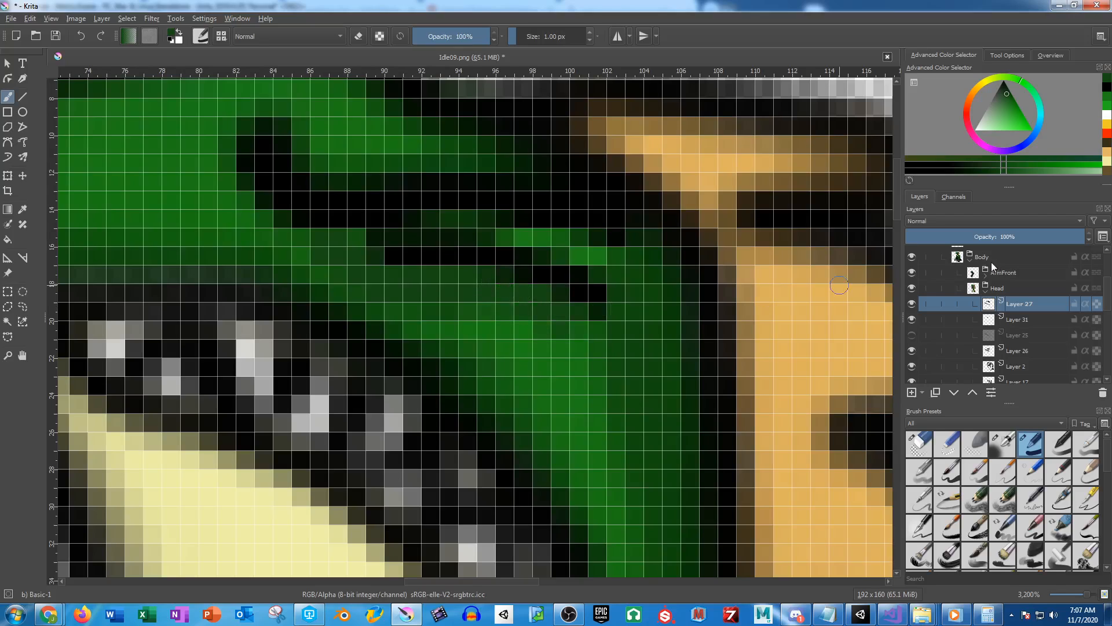
Retrace the closed eyelid line in black on Layer 27
left_click(1107, 91)
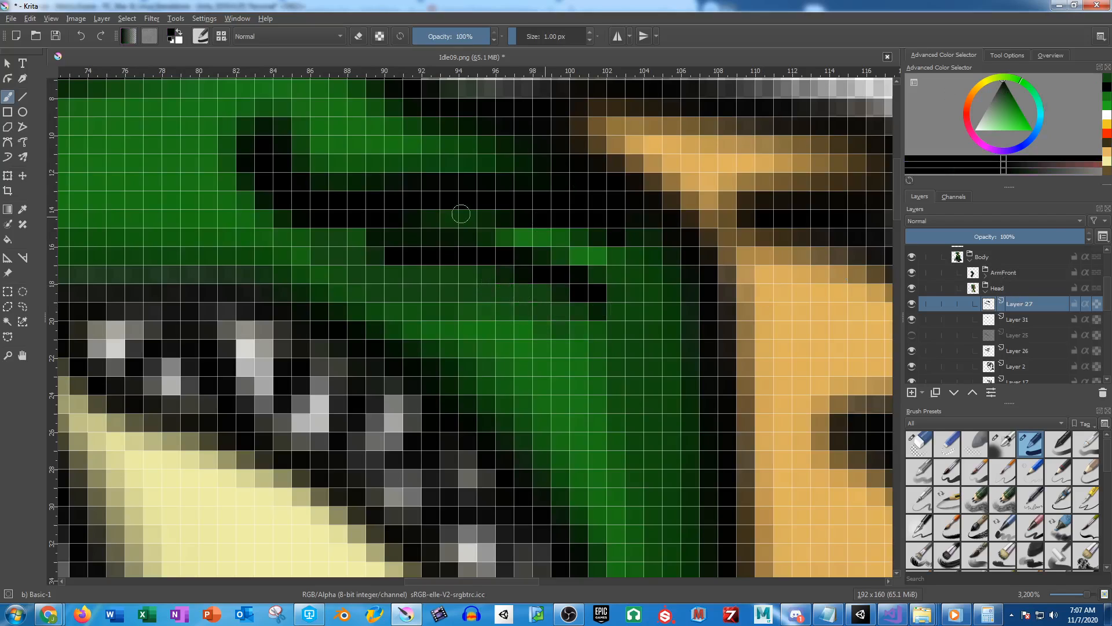
mouse_move(360, 231)
left_mouse_down()
mouse_move(409, 247)
mouse_move(521, 251)
mouse_move(610, 300)
left_mouse_up()
scroll(655, 291, "down", 3)
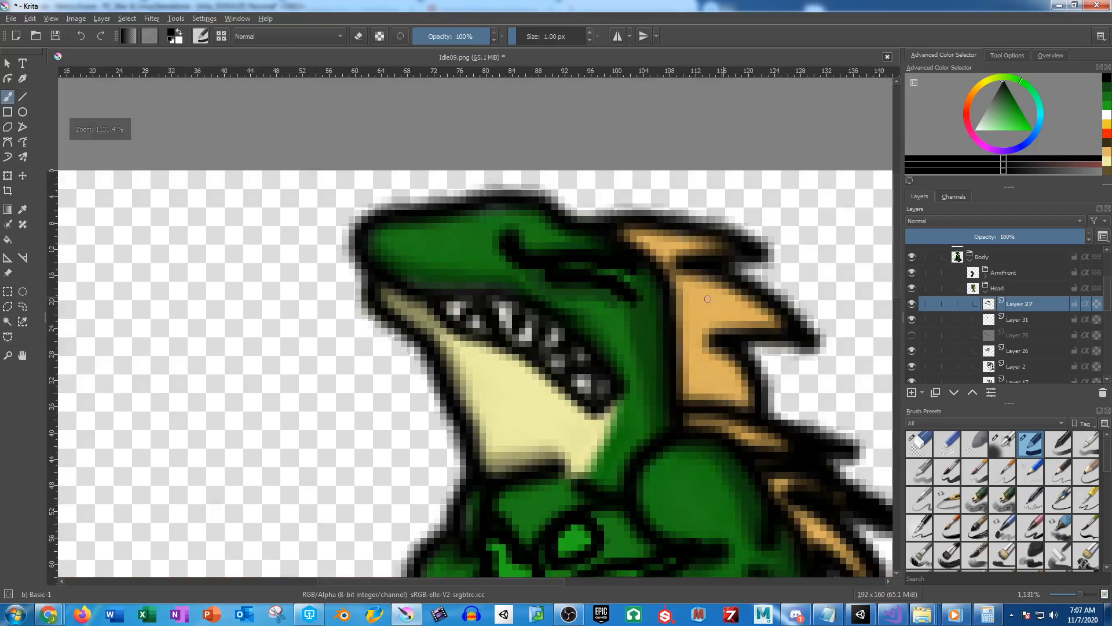
Rotate the ArmFront group slightly counterclockwise around a pivot at the shoulder
left_click_drag(708, 299, 667, 248)
scroll(661, 281, "down", 4)
left_click_drag(698, 291, 699, 268)
scroll(696, 271, "up", 2)
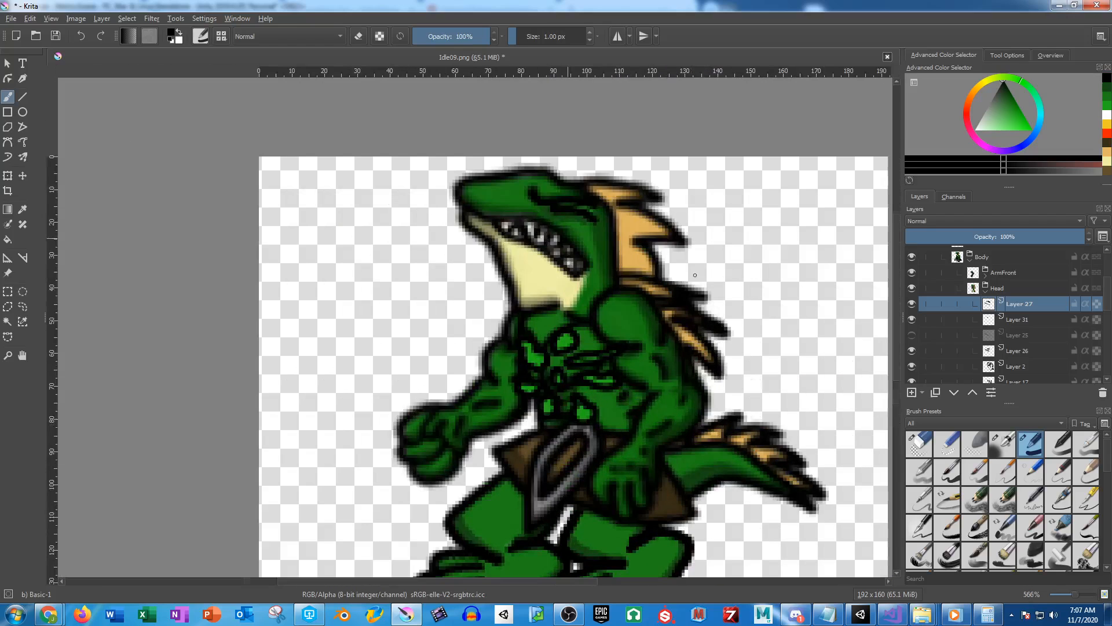
left_click_drag(628, 293, 695, 263)
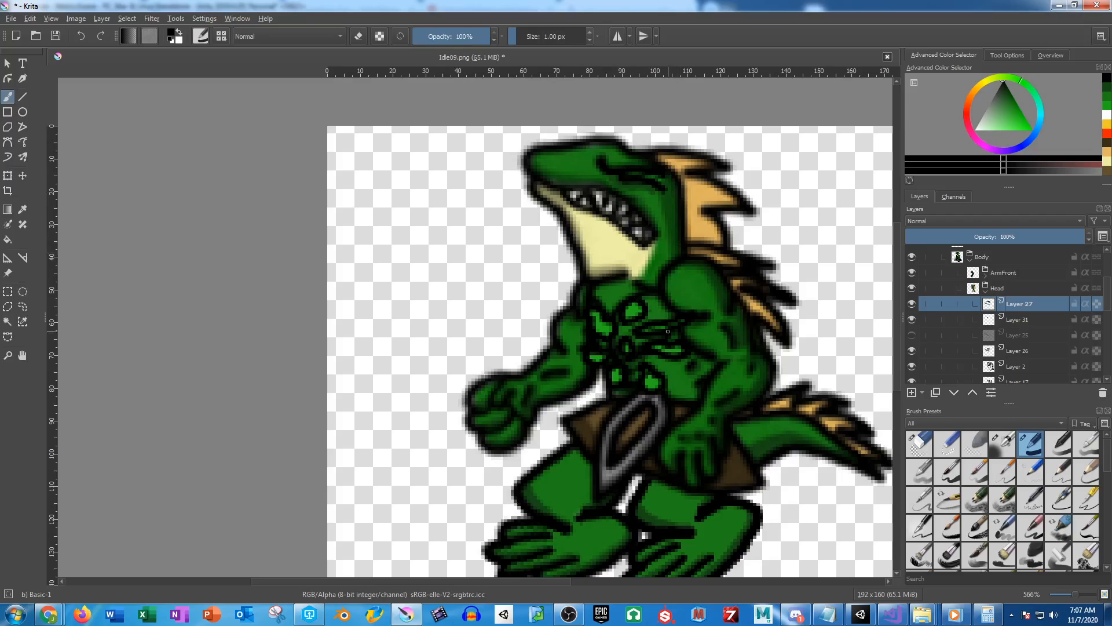
left_click_drag(668, 331, 661, 273)
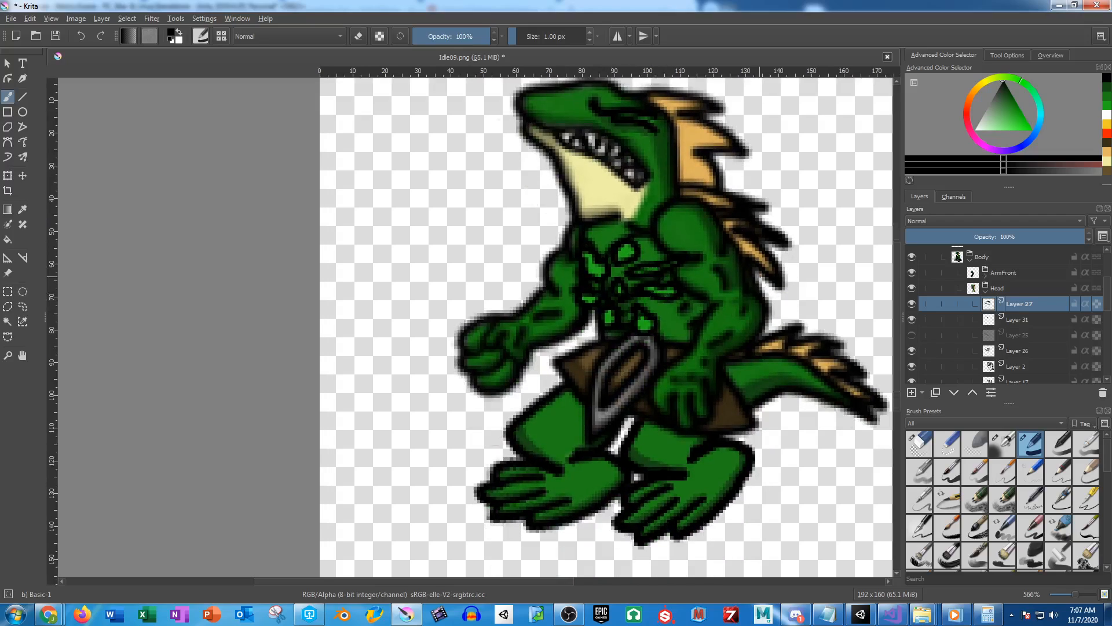
mouse_move(993, 286)
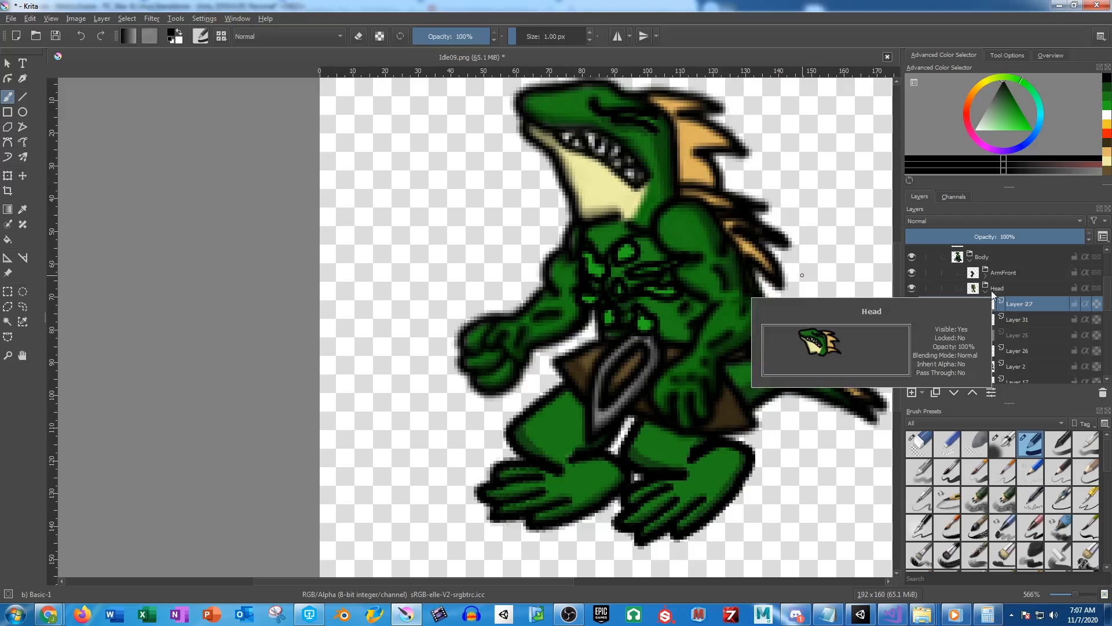
left_click(973, 274)
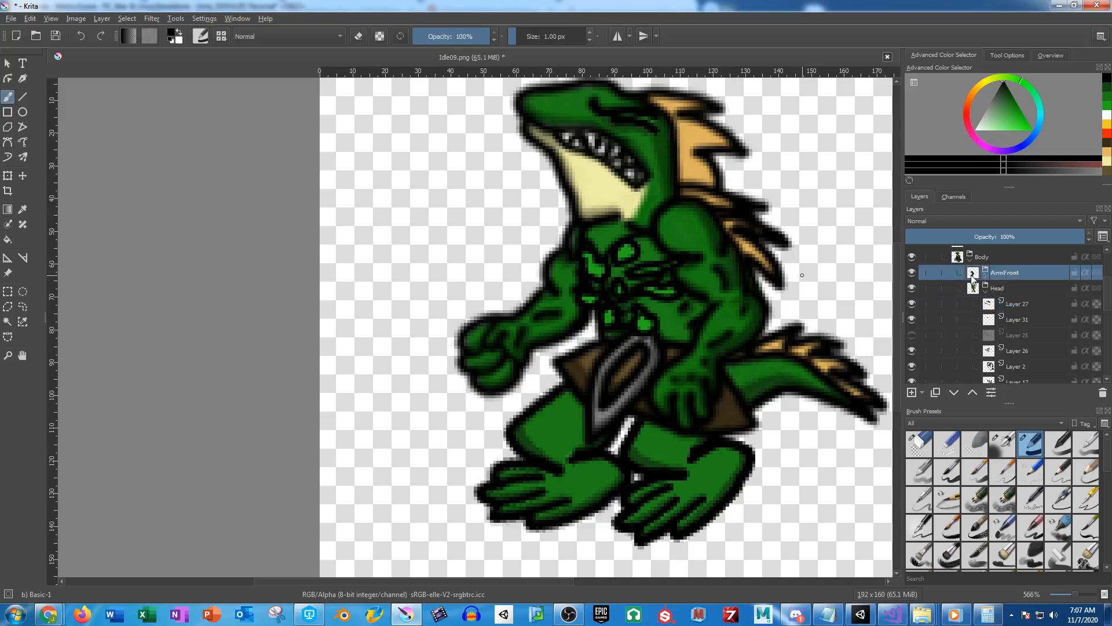
left_click(7, 176)
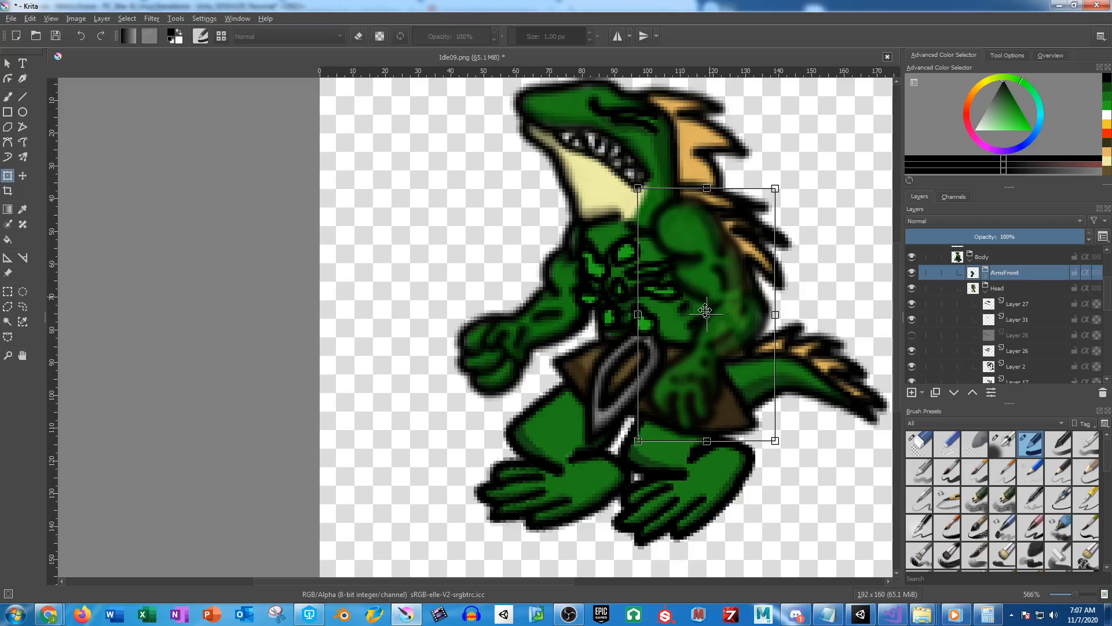
left_click_drag(708, 314, 686, 219)
left_click_drag(591, 459, 602, 461)
Rotate the front arm's ArmLower group counterclockwise around a pivot at the elbow so the hand swings towards the tail
left_click(986, 276)
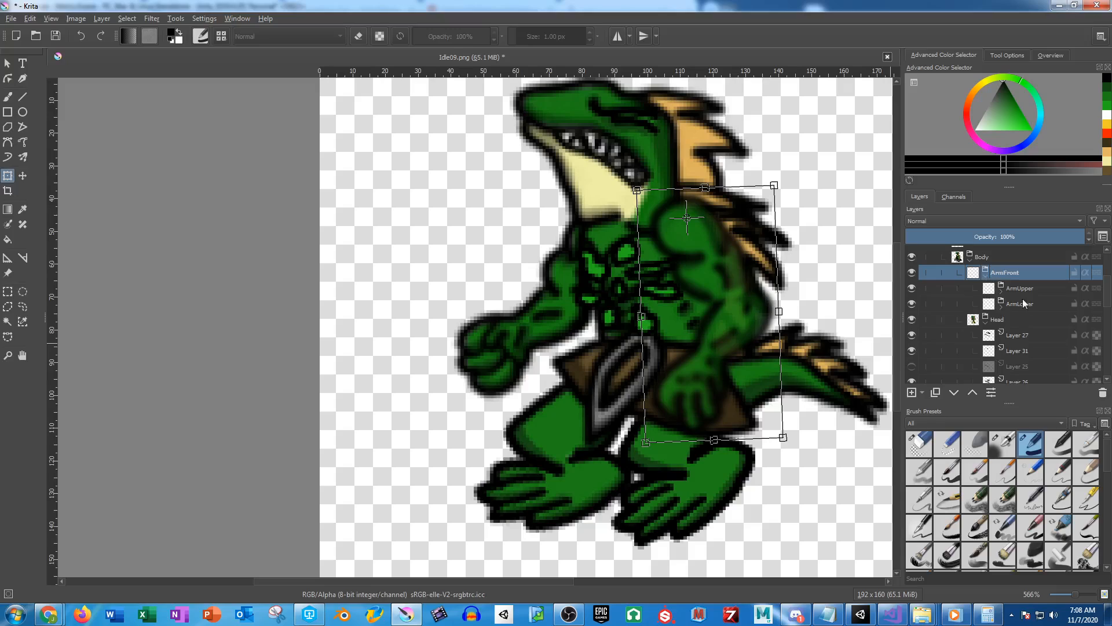
left_click(1022, 303)
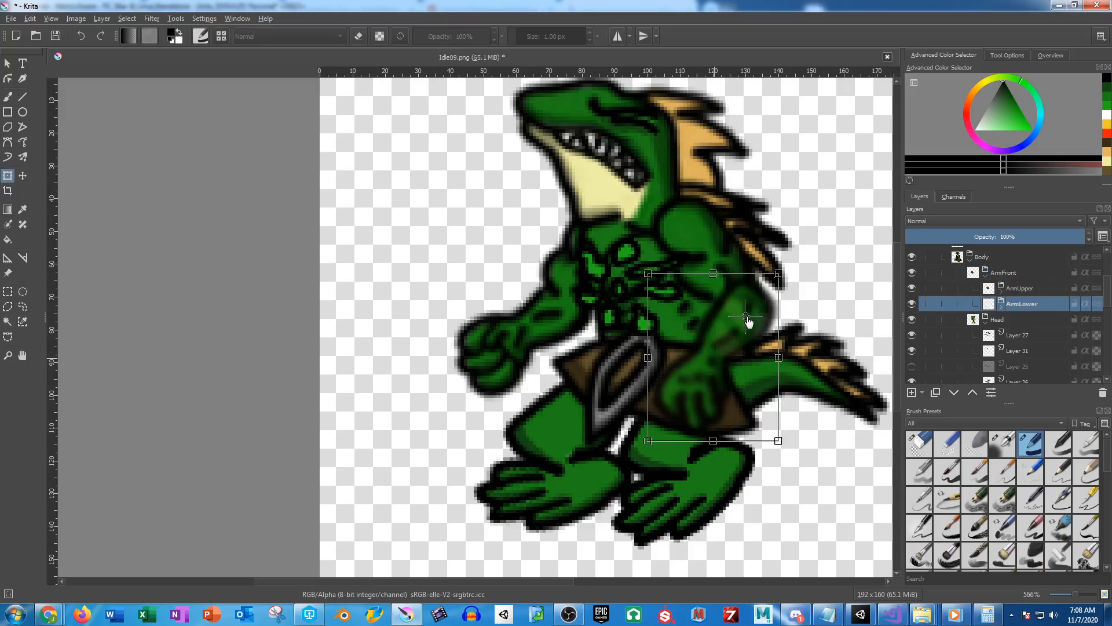
left_click_drag(616, 447, 644, 481)
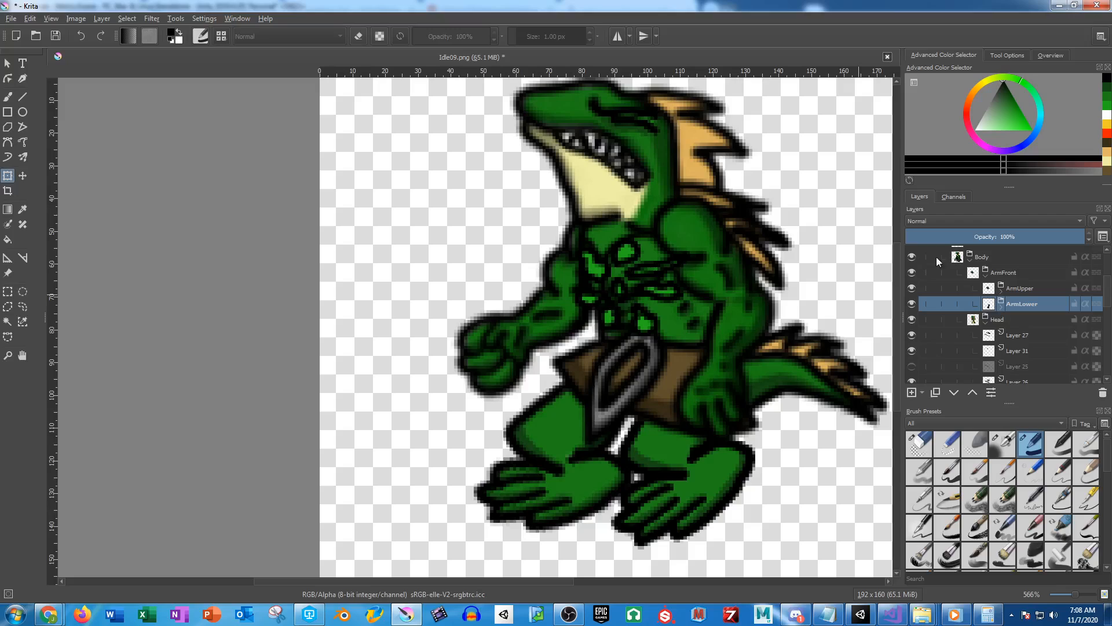
Rotate the ArmRear group slightly counterclockwise around a pivot at the rear shoulder
scroll(1041, 325, "down", 3)
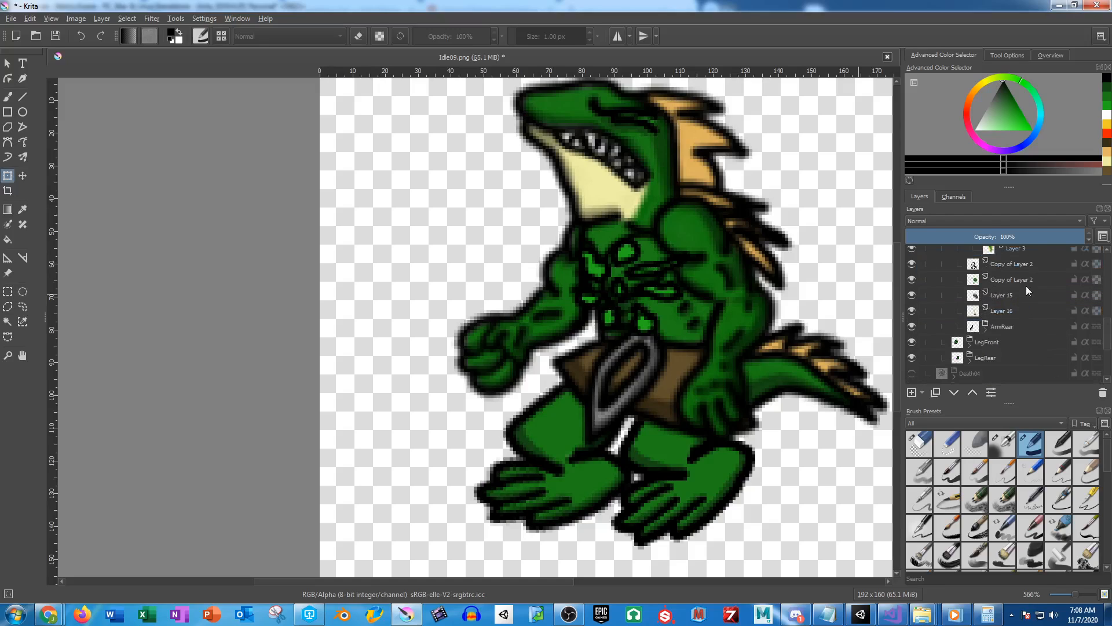
scroll(1041, 304, "up", 1)
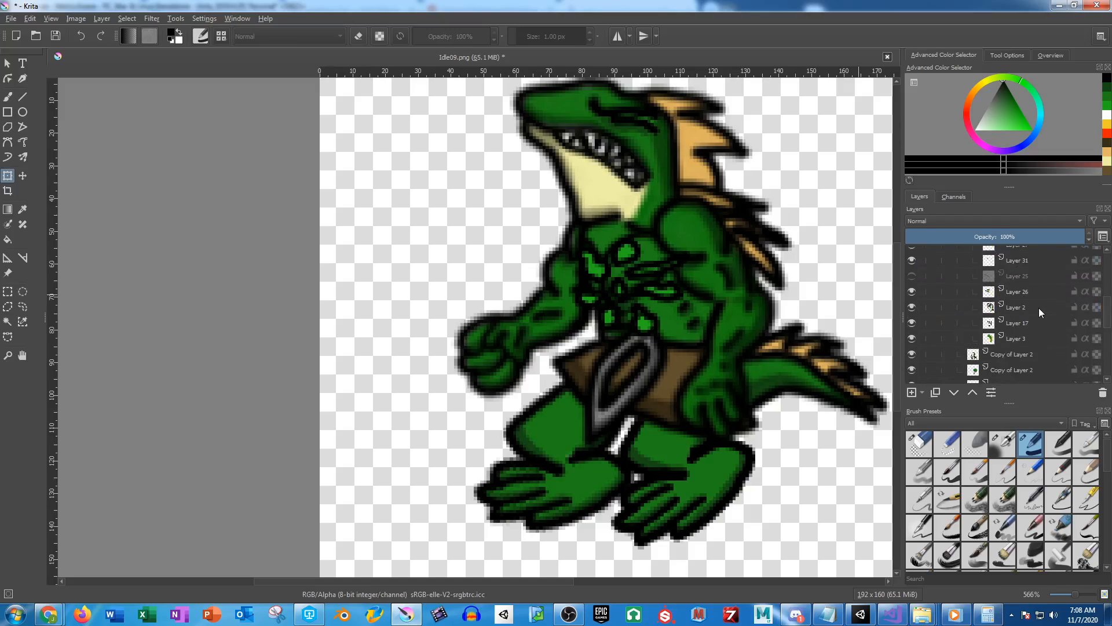
scroll(1038, 308, "up", 1)
left_click(986, 278)
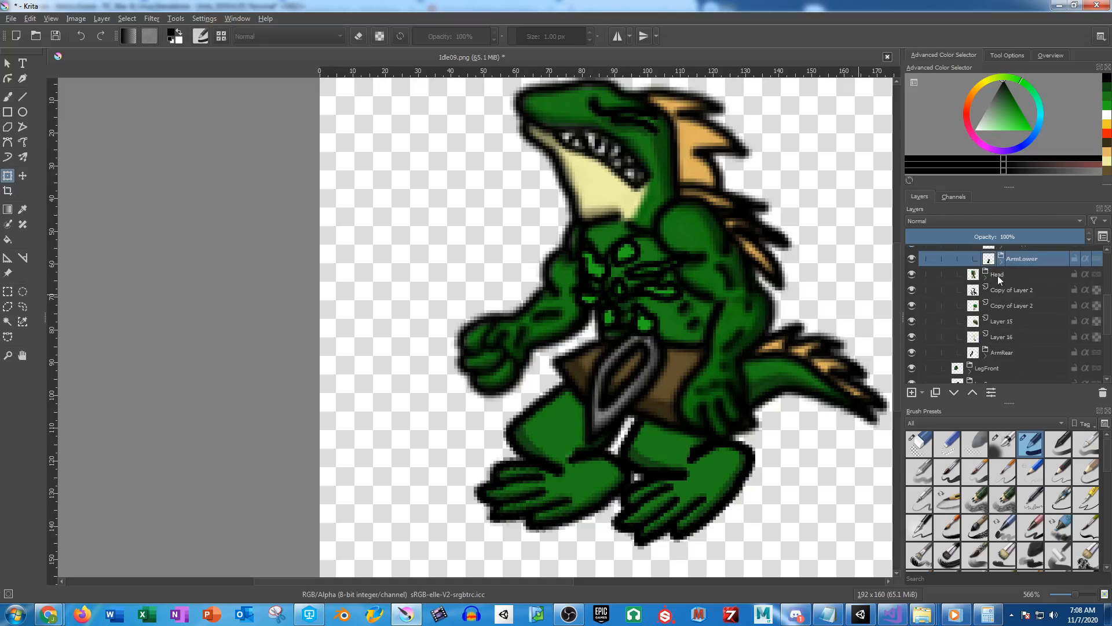
left_click(578, 302)
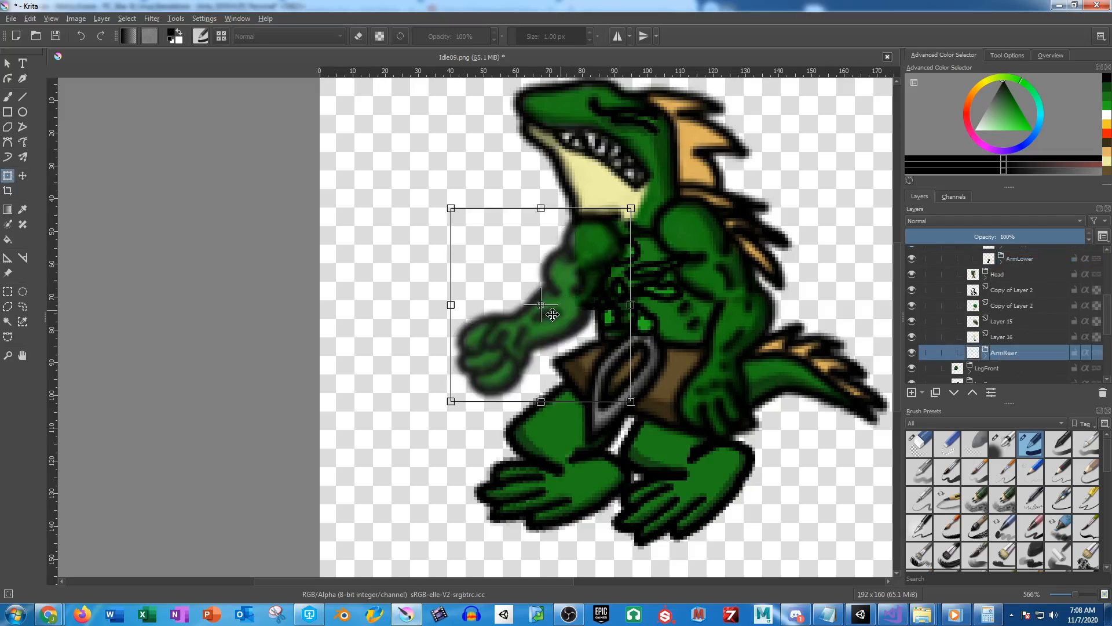
left_click_drag(386, 411, 408, 437)
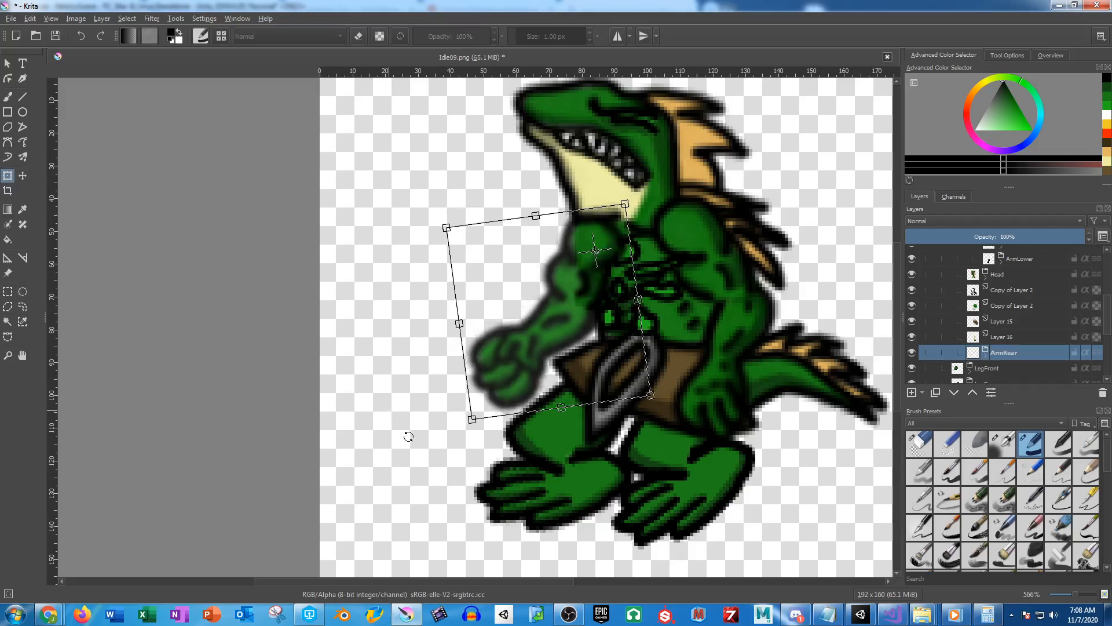
key("Return")
Add an empty paint layer directly above Layer 29 in the Copy of Death04 group
scroll(679, 301, "up", 1)
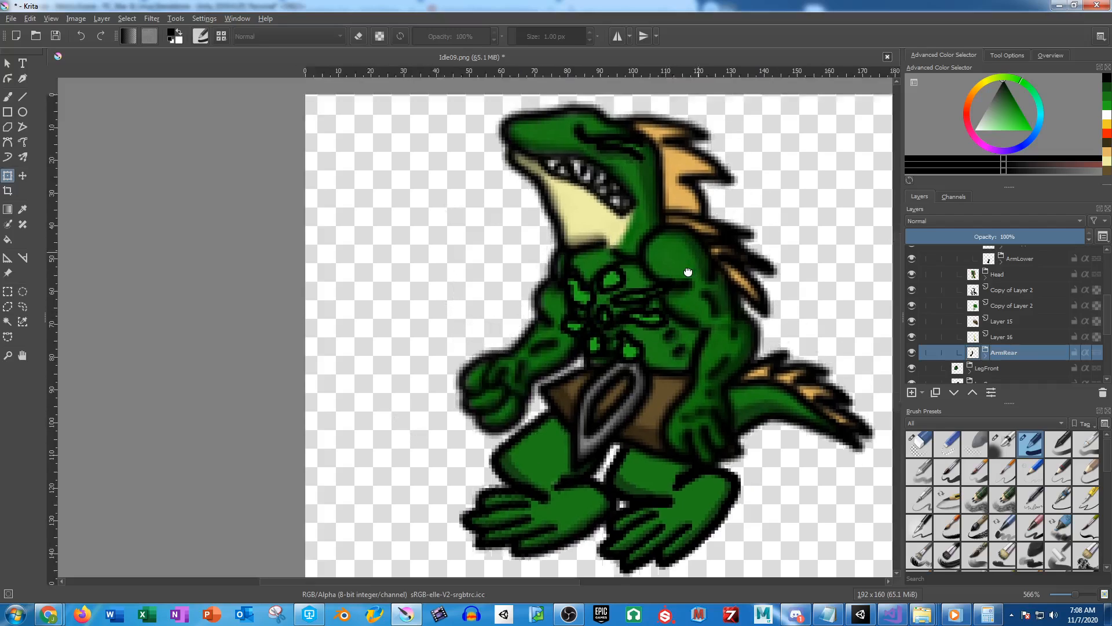
mouse_move(676, 291)
left_mouse_down()
mouse_move(692, 356)
mouse_move(708, 323)
mouse_move(702, 255)
left_mouse_up()
scroll(652, 282, "up", 1)
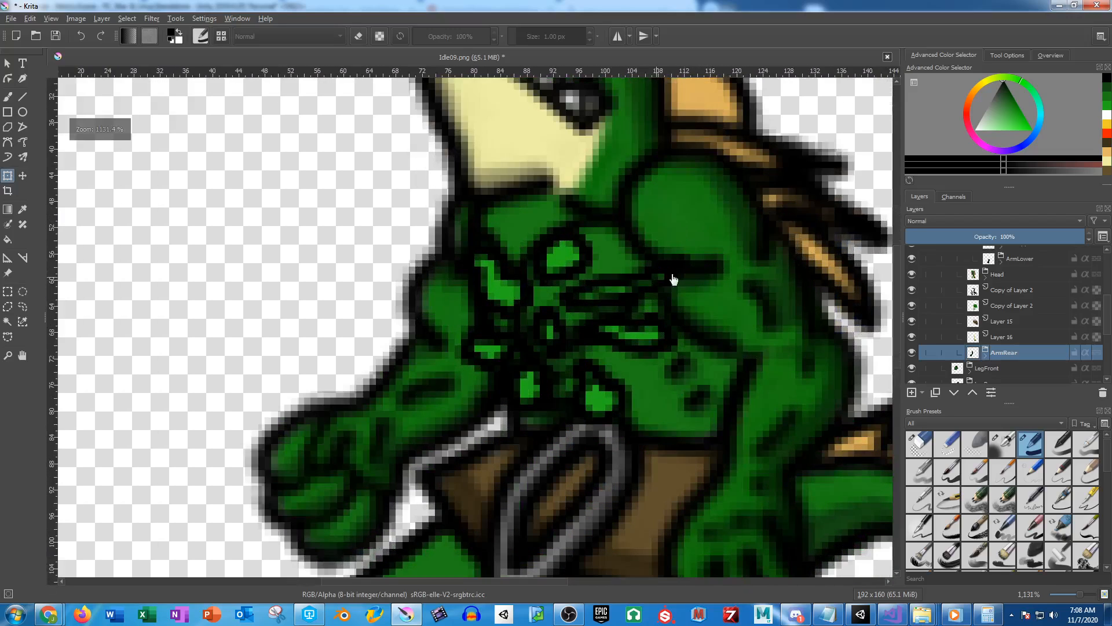
scroll(1002, 293, "up", 2)
scroll(1008, 316, "up", 1)
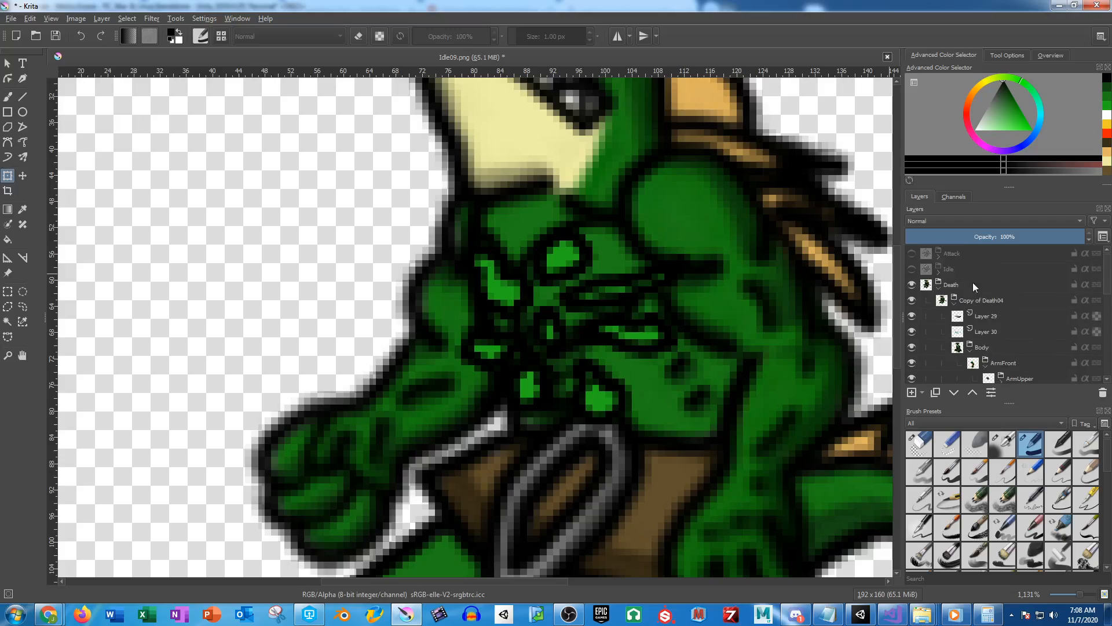
left_click(985, 315)
left_click(912, 393)
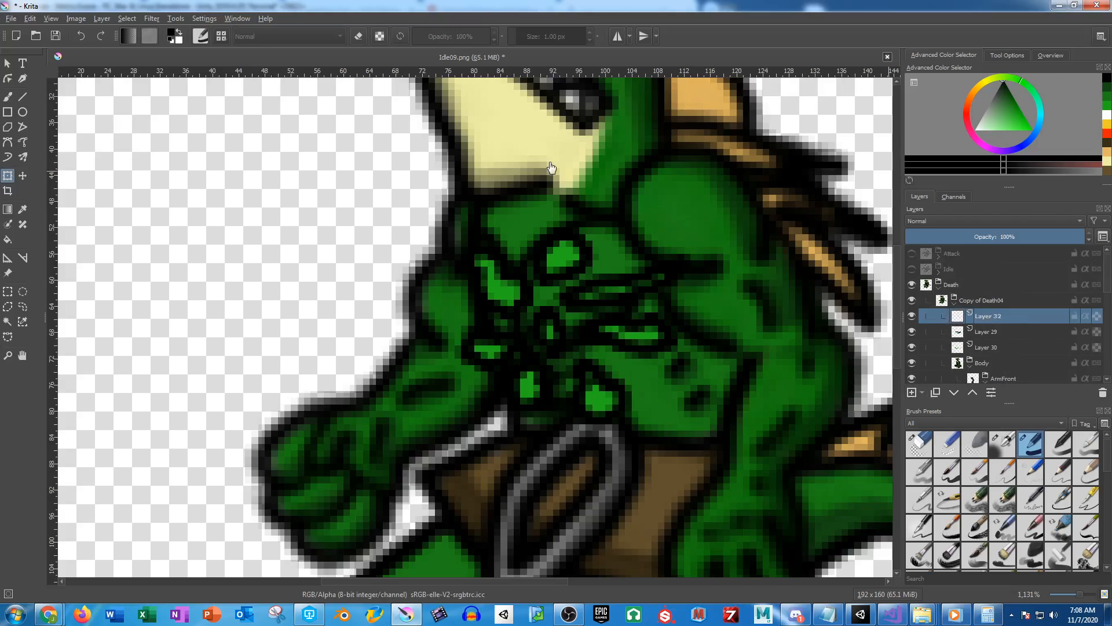
Brush a black 1 px outline of a large splatter lobe rising from the upper chest to the throat on the new layer
left_click(8, 96)
scroll(567, 256, "up", 1)
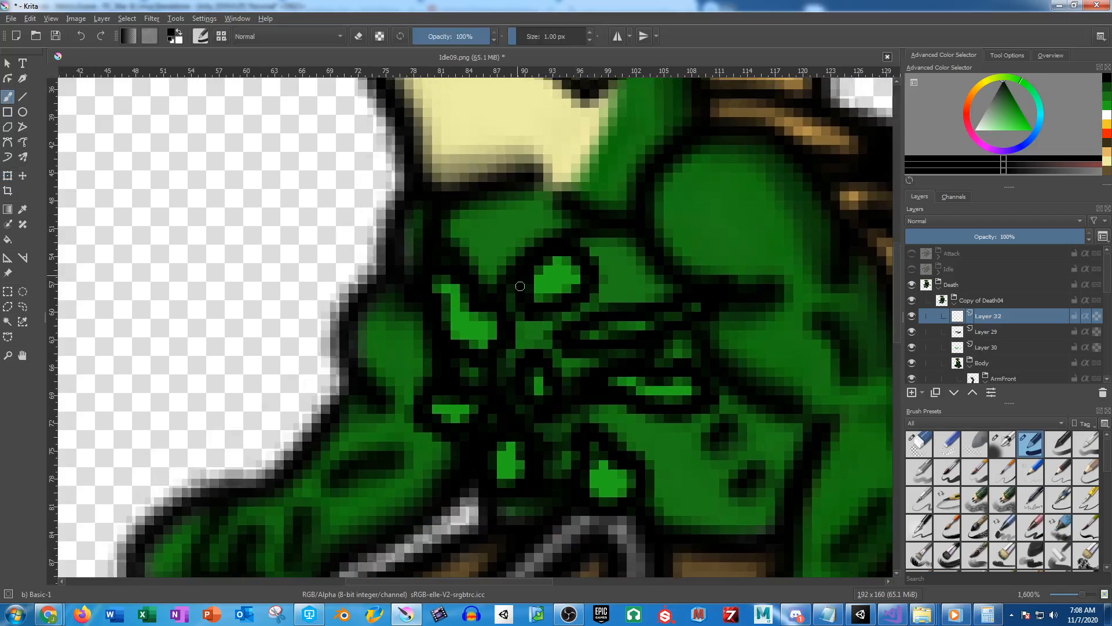
mouse_move(521, 296)
left_mouse_down()
mouse_move(506, 232)
mouse_move(538, 155)
mouse_move(574, 150)
mouse_move(675, 246)
mouse_move(624, 285)
mouse_move(524, 325)
left_mouse_up()
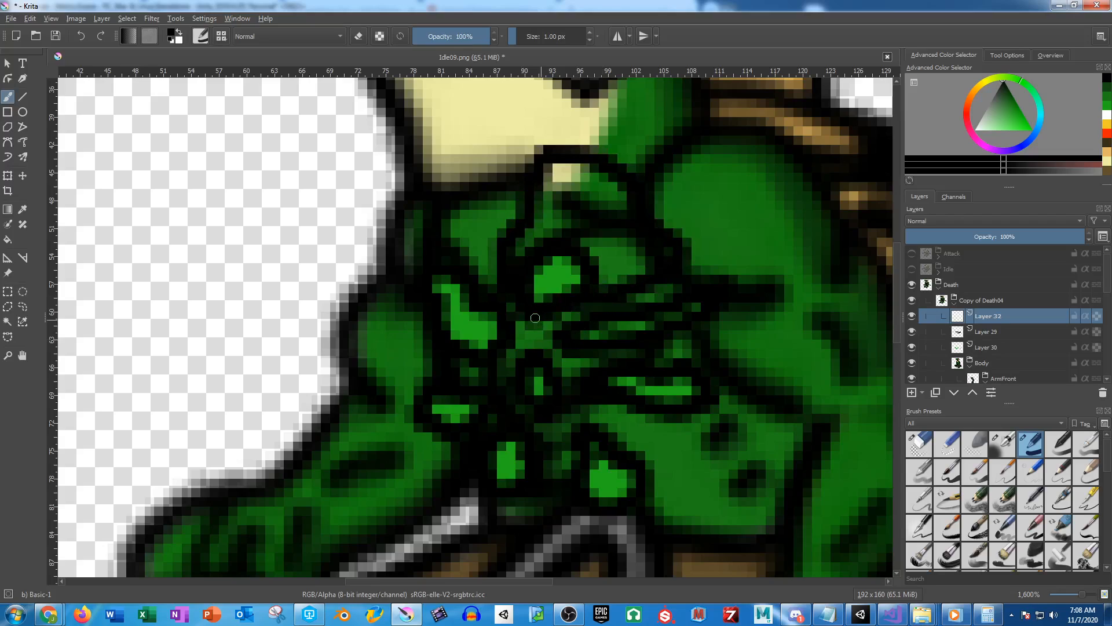
Collapse the Body group and lower its opacity to about 57%
left_click(971, 368)
left_click(984, 365)
left_click(1006, 236)
scroll(999, 317, "down", 1)
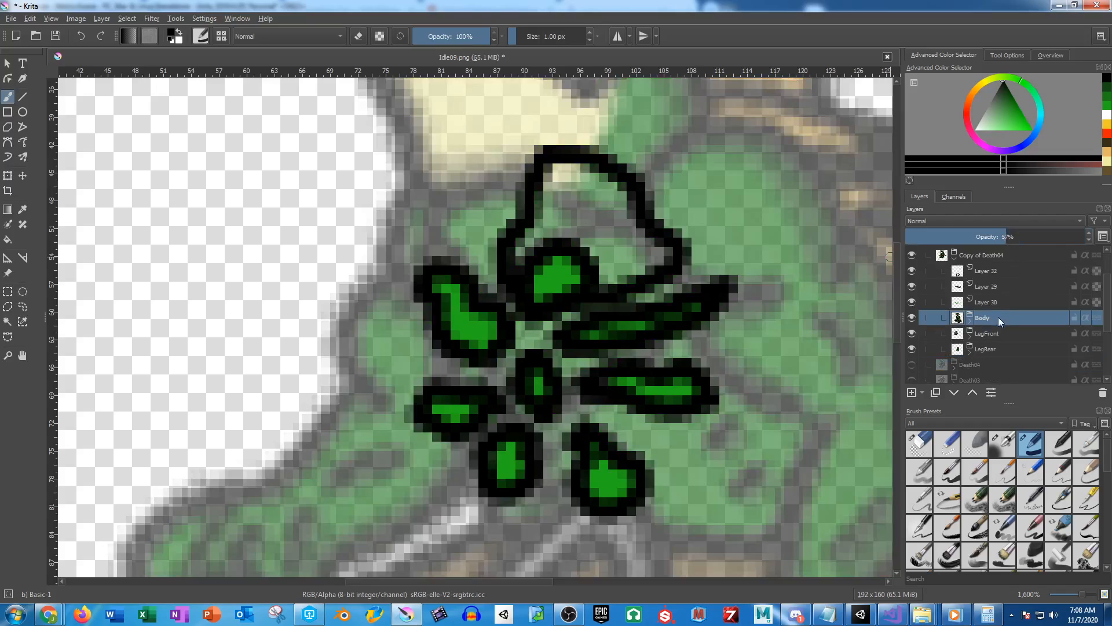
key("Page_Down")
scroll(986, 302, "up", 1)
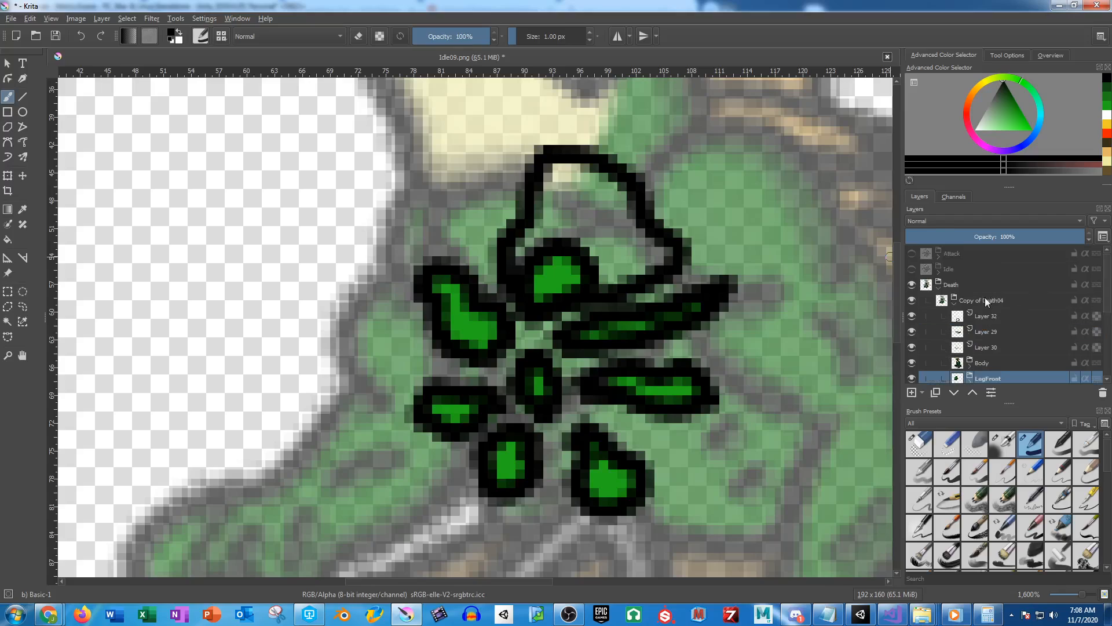
Lower the opacity of Layer 29 to fade the old splatter outlines, and make Layer 32 the active layer again
left_click(985, 318)
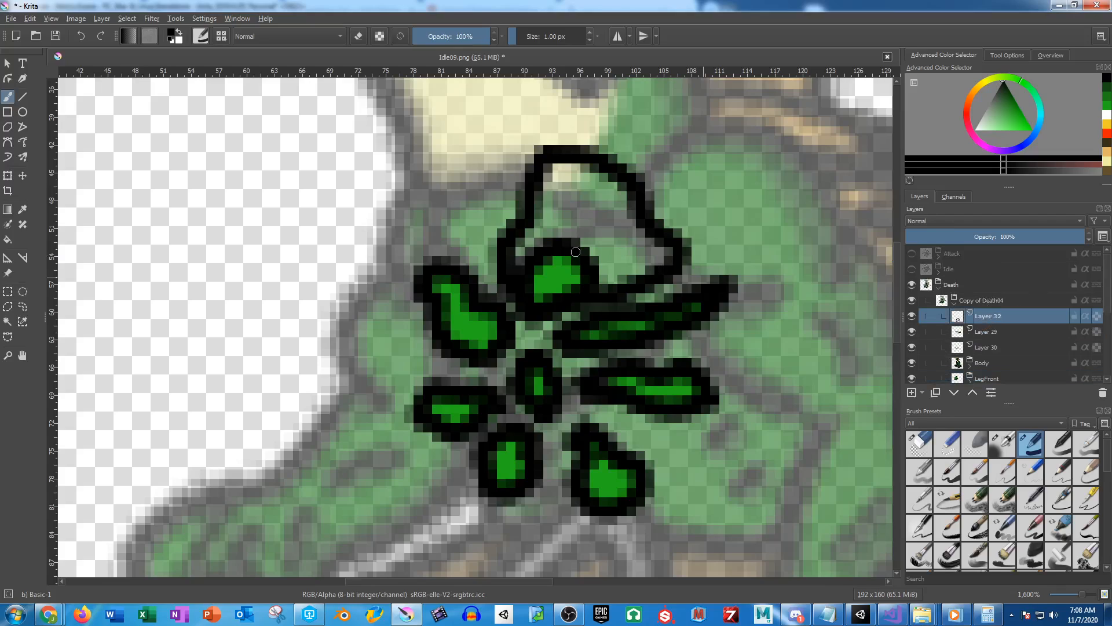
left_click(988, 333)
left_click(999, 236)
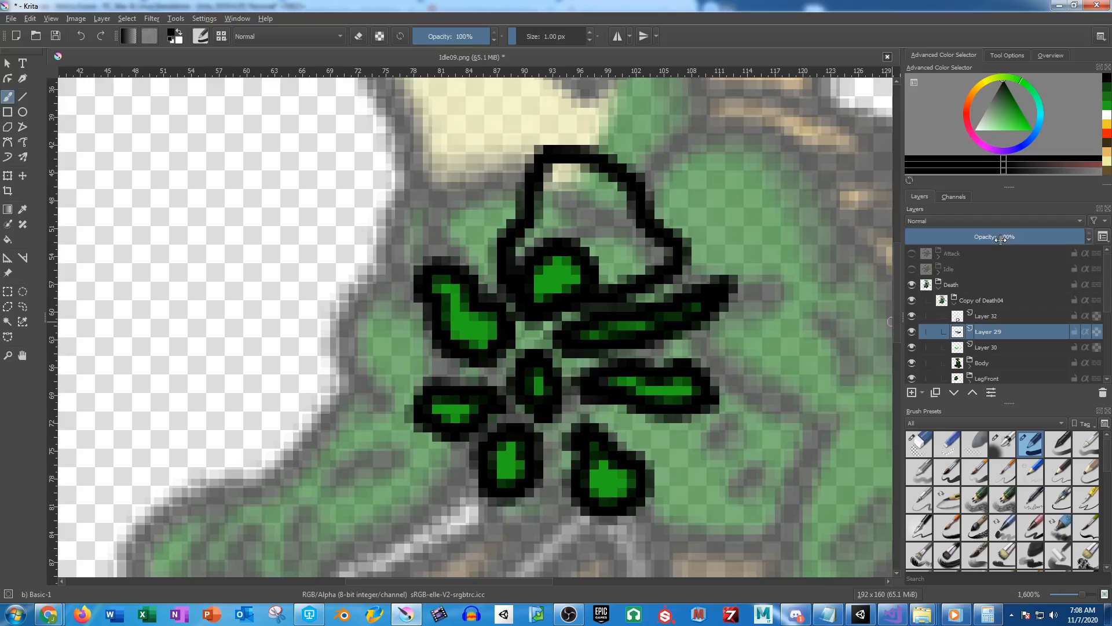
left_click(982, 316)
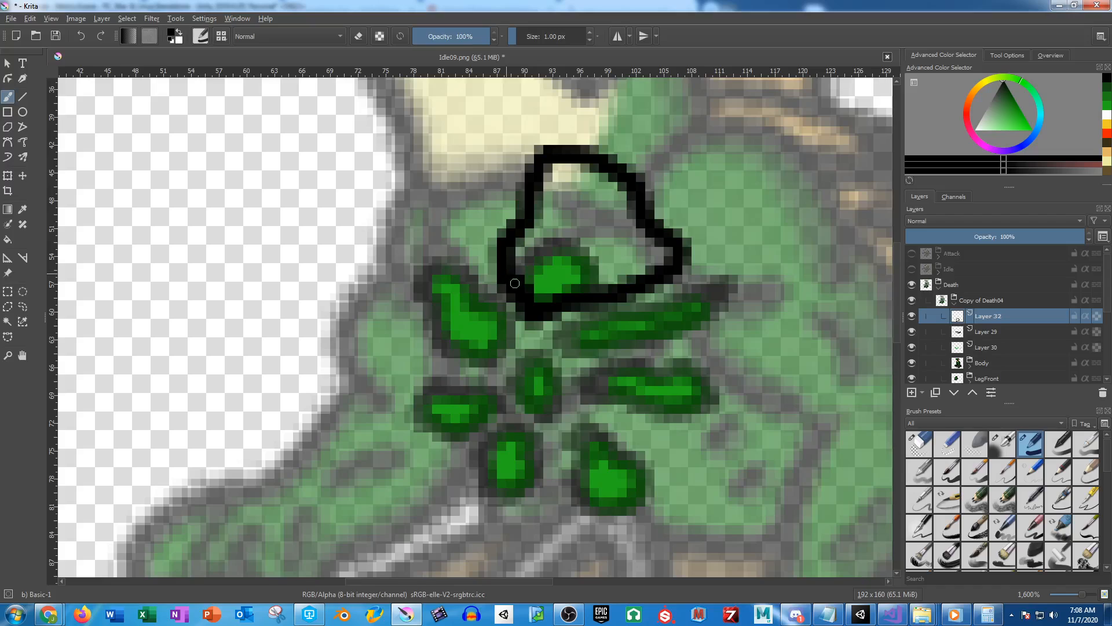
Outline the enlarged splatter lobes across the front arm and down over the belt in black on Layer 32
left_click_drag(611, 285, 545, 293)
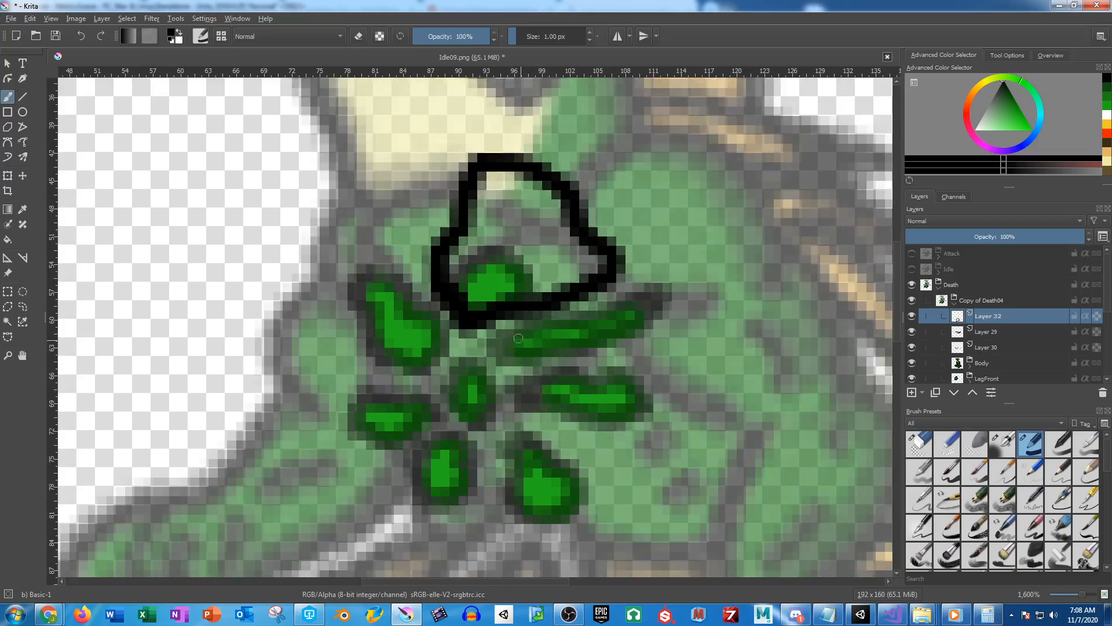
left_click_drag(510, 360, 500, 319)
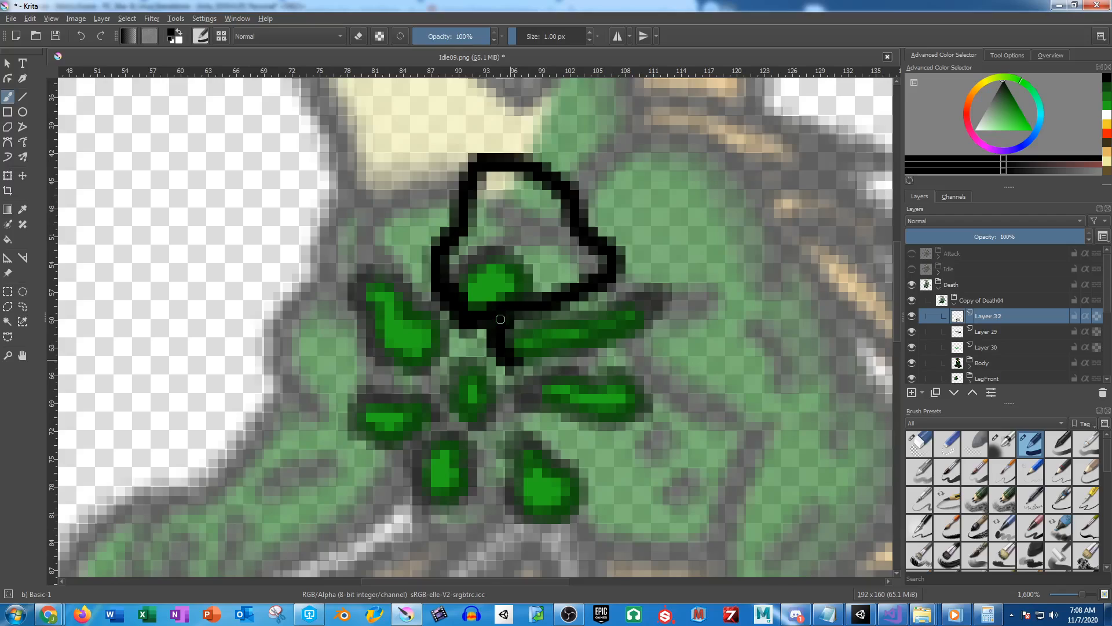
mouse_move(617, 269)
left_mouse_down()
mouse_move(674, 254)
mouse_move(737, 159)
mouse_move(797, 114)
mouse_move(745, 321)
mouse_move(511, 354)
mouse_move(537, 405)
mouse_move(609, 436)
mouse_move(667, 493)
mouse_move(729, 513)
mouse_move(826, 482)
mouse_move(836, 365)
mouse_move(723, 324)
left_mouse_up()
mouse_move(610, 473)
left_mouse_down()
mouse_move(653, 355)
mouse_move(653, 435)
mouse_move(536, 525)
mouse_move(536, 400)
mouse_move(564, 302)
left_mouse_up()
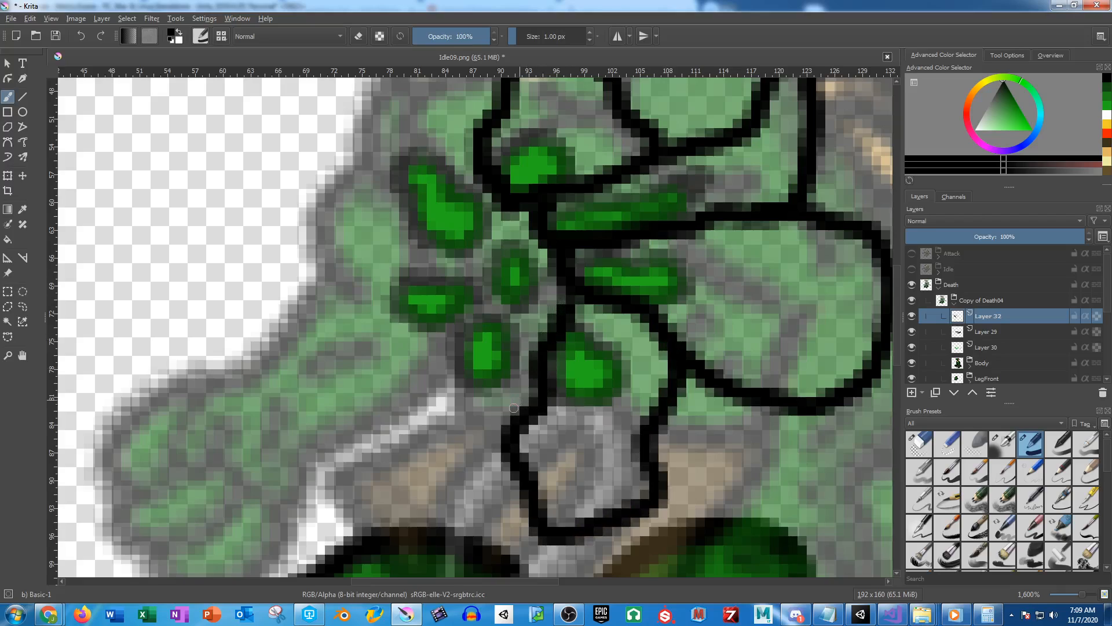
Outline the lower-left lobe and two pointed splashes over the rear arm side in black on Layer 32
mouse_move(505, 430)
left_mouse_down()
mouse_move(412, 460)
mouse_move(330, 419)
mouse_move(310, 366)
mouse_move(368, 345)
mouse_move(430, 344)
mouse_move(475, 319)
mouse_move(532, 344)
left_mouse_up()
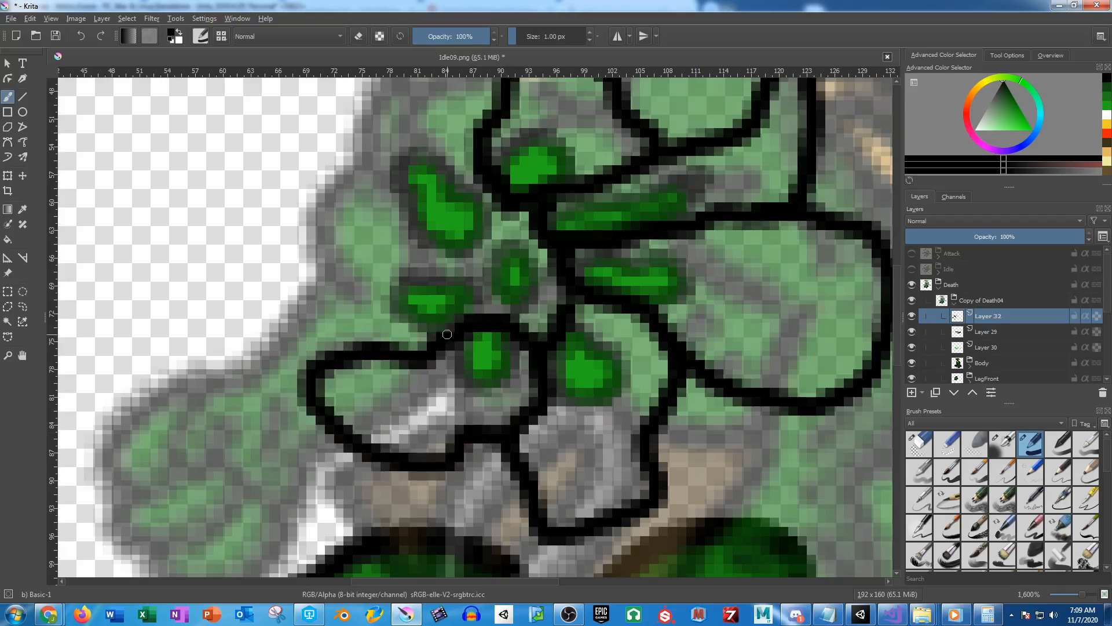
mouse_move(448, 334)
left_mouse_down()
mouse_move(365, 288)
mouse_move(308, 280)
mouse_move(231, 176)
mouse_move(447, 279)
mouse_move(472, 307)
left_mouse_up()
mouse_move(405, 255)
left_mouse_down()
mouse_move(372, 162)
mouse_move(272, 83)
left_mouse_up()
left_click_drag(361, 141, 430, 256)
mouse_move(350, 193)
left_mouse_down()
mouse_move(452, 220)
mouse_move(536, 293)
mouse_move(559, 313)
left_mouse_up()
Outline separate small black droplets around the splatter at the throat, back spikes, belt and rear arm on Layer 32
mouse_move(515, 203)
left_mouse_down()
mouse_move(533, 303)
mouse_move(482, 247)
mouse_move(553, 212)
mouse_move(556, 289)
mouse_move(536, 313)
left_mouse_up()
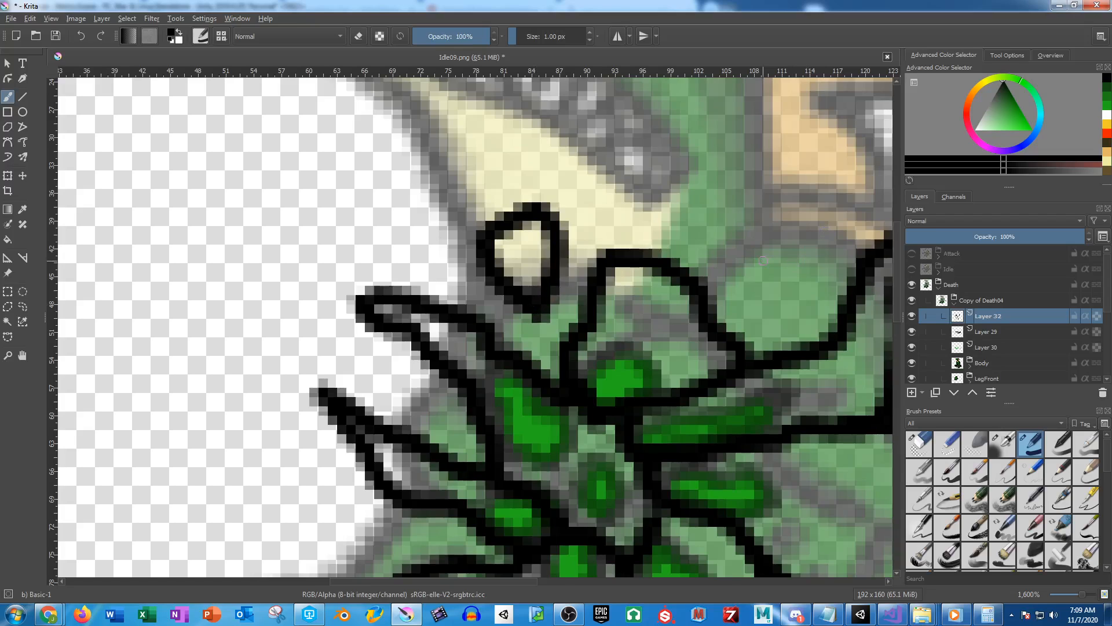
mouse_move(763, 261)
left_mouse_down()
mouse_move(792, 156)
mouse_move(811, 198)
mouse_move(769, 273)
left_mouse_up()
mouse_move(750, 304)
left_mouse_down()
mouse_move(720, 269)
mouse_move(461, 190)
left_mouse_up()
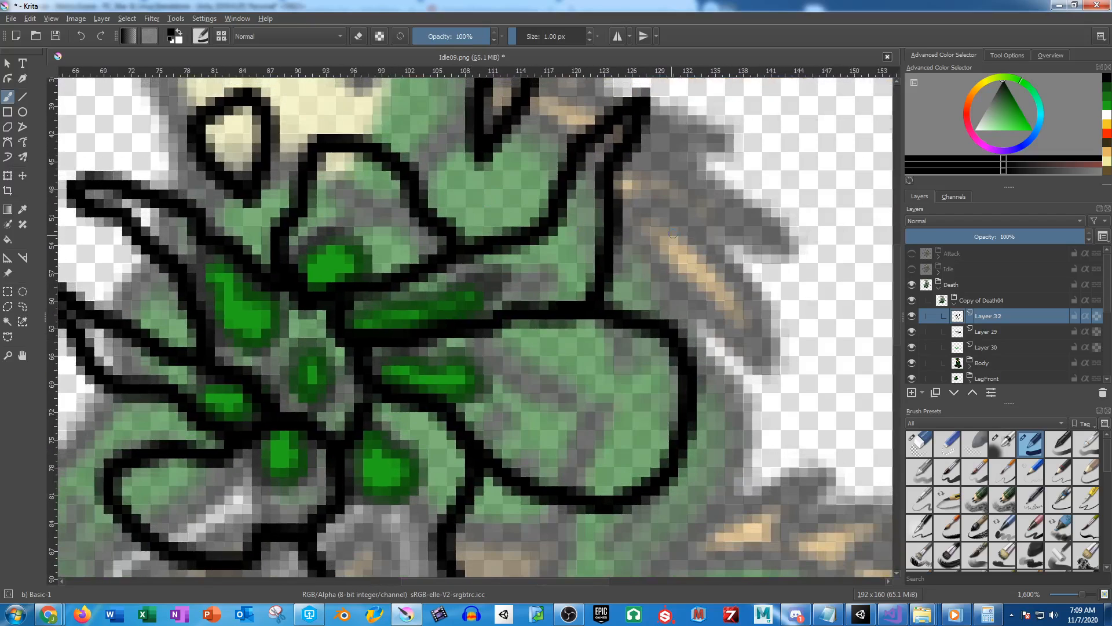
mouse_move(645, 256)
left_mouse_down()
mouse_move(744, 195)
mouse_move(730, 233)
mouse_move(661, 252)
left_mouse_up()
mouse_move(620, 303)
left_mouse_down()
mouse_move(649, 268)
mouse_move(700, 129)
left_mouse_up()
mouse_move(612, 372)
left_mouse_down()
mouse_move(709, 440)
mouse_move(676, 450)
mouse_move(615, 365)
left_mouse_up()
mouse_move(559, 365)
left_mouse_down()
mouse_move(755, 306)
mouse_move(467, 400)
mouse_move(553, 361)
mouse_move(597, 412)
mouse_move(481, 396)
left_mouse_up()
scroll(480, 396, "down", 1)
mouse_move(364, 294)
left_mouse_down()
mouse_move(325, 276)
mouse_move(315, 312)
mouse_move(353, 302)
left_mouse_up()
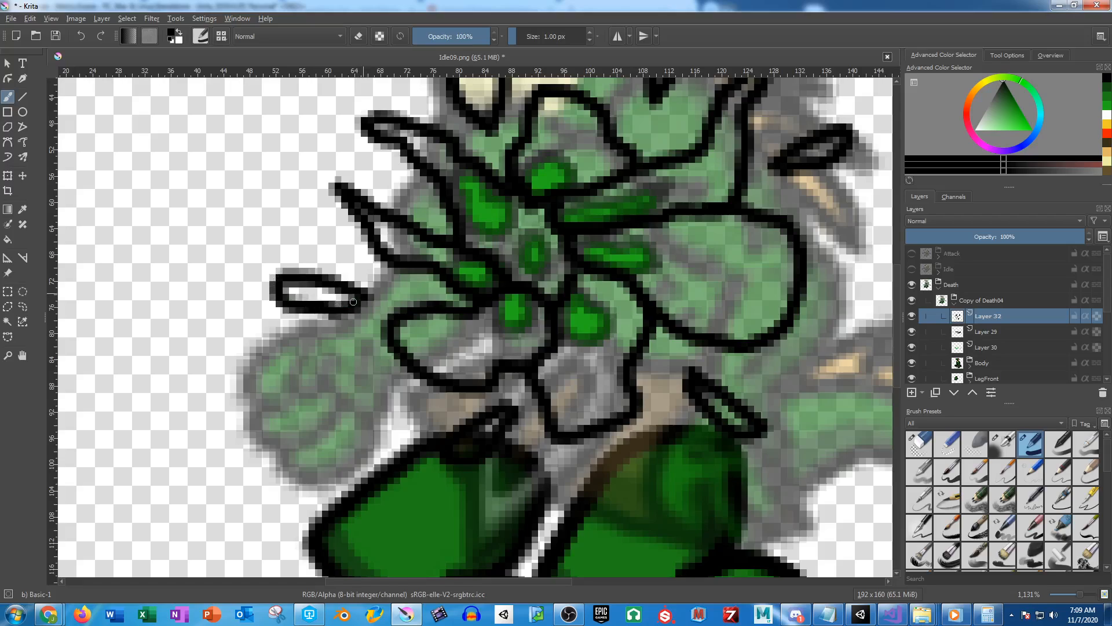
Add an empty paint layer directly below Layer 32 and set the brush to dark green at 4 px
left_click(980, 331)
left_click(912, 393)
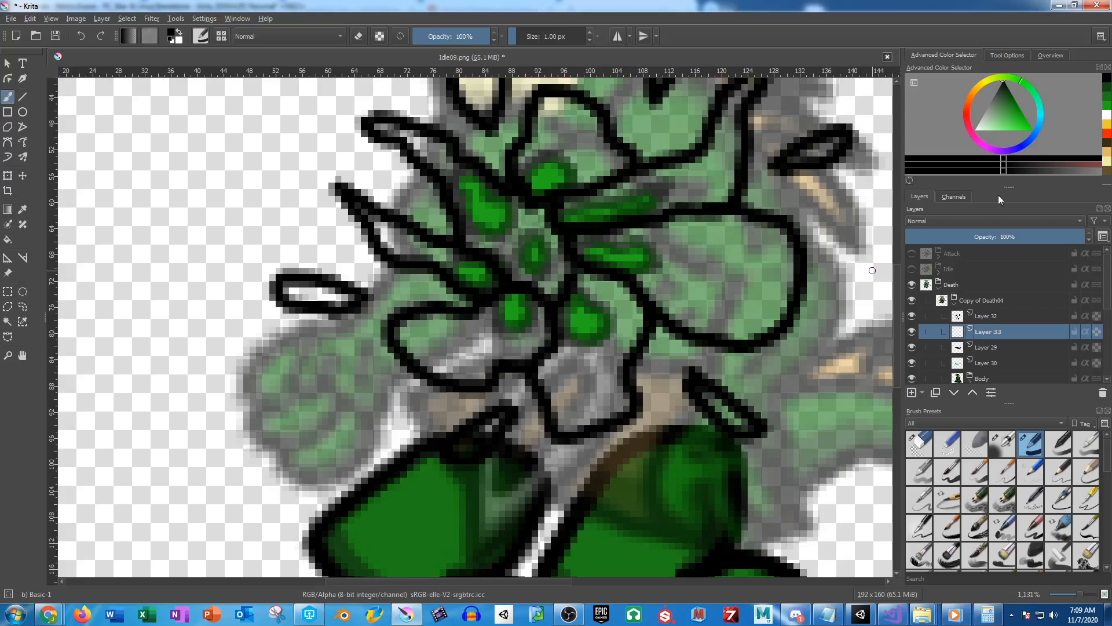
left_click(1104, 107)
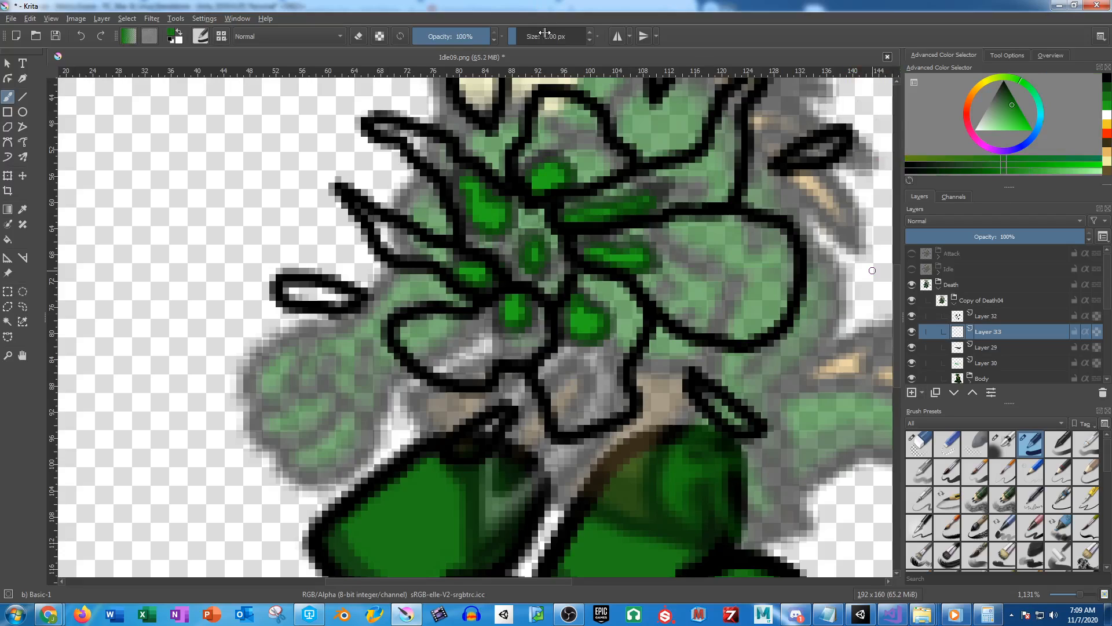
left_click_drag(545, 33, 547, 34)
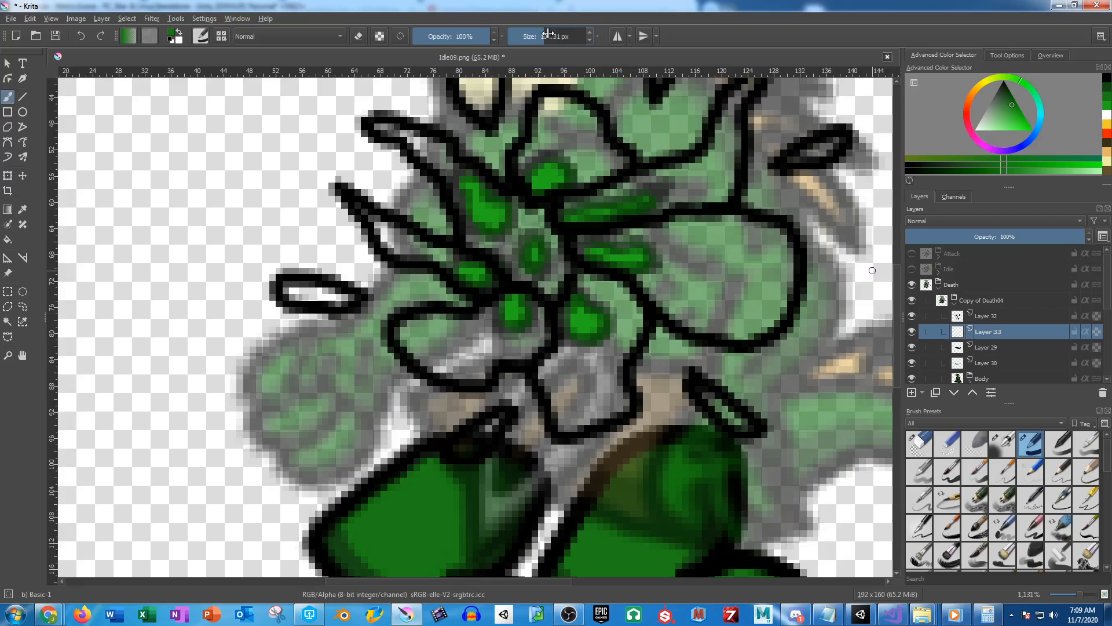
scroll(548, 34, "down", 2)
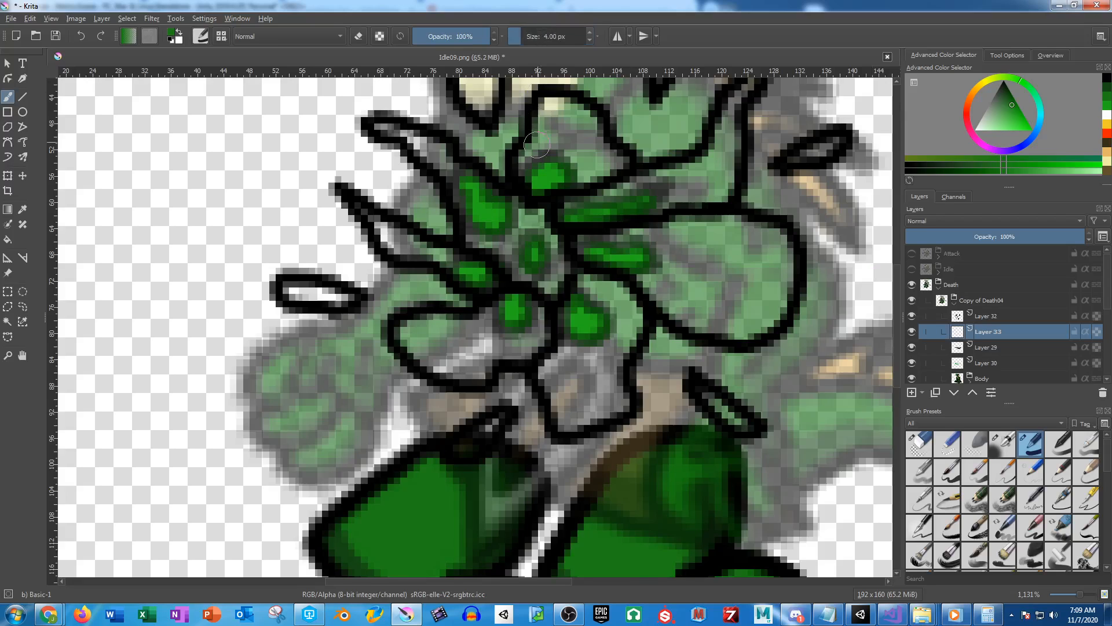
Fill the upper throat lobe, the long lobe below it and the lobe beside the rear shoulder with dark green on Layer 33
scroll(537, 145, "up", 4)
mouse_move(535, 345)
left_mouse_down()
mouse_move(536, 177)
mouse_move(626, 208)
mouse_move(794, 360)
mouse_move(725, 400)
mouse_move(558, 459)
mouse_move(409, 422)
mouse_move(487, 290)
mouse_move(559, 287)
mouse_move(602, 359)
left_mouse_up()
left_click_drag(642, 425, 314, 95)
mouse_move(391, 235)
left_mouse_down()
mouse_move(343, 256)
mouse_move(272, 257)
mouse_move(440, 207)
mouse_move(571, 149)
left_mouse_up()
scroll(409, 255, "down", 2)
mouse_move(415, 279)
left_mouse_down()
mouse_move(546, 251)
mouse_move(362, 248)
mouse_move(325, 218)
left_mouse_up()
mouse_move(365, 258)
left_mouse_down()
mouse_move(552, 358)
mouse_move(538, 331)
left_mouse_up()
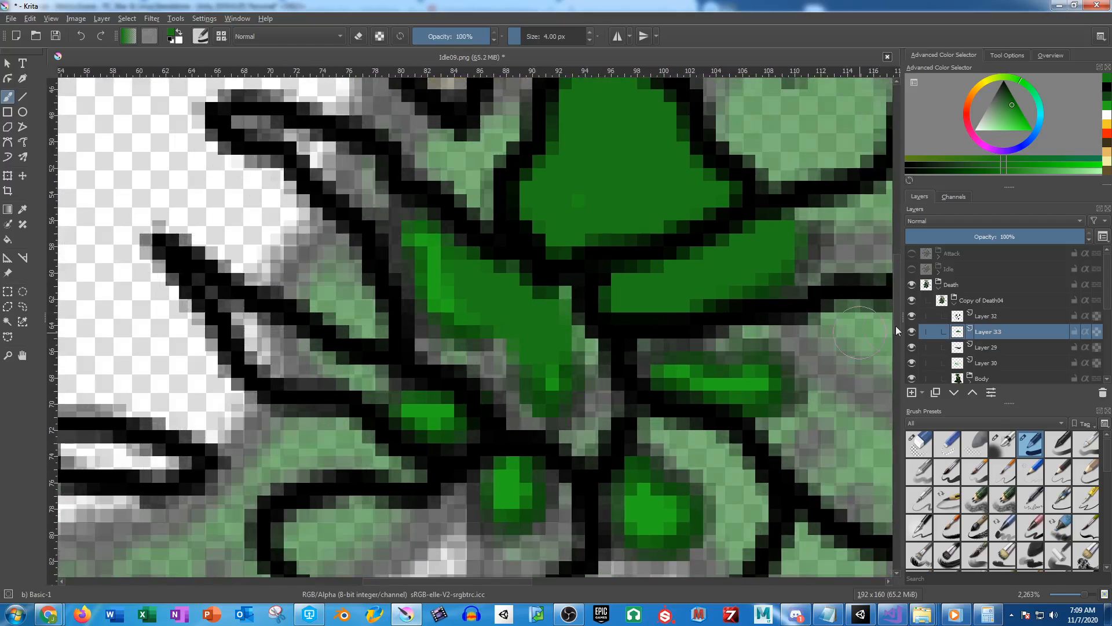
Draw a black 1 px line on Layer 32 that closes off the inner end of the lobe beside the rear shoulder
left_click_drag(737, 389, 667, 320)
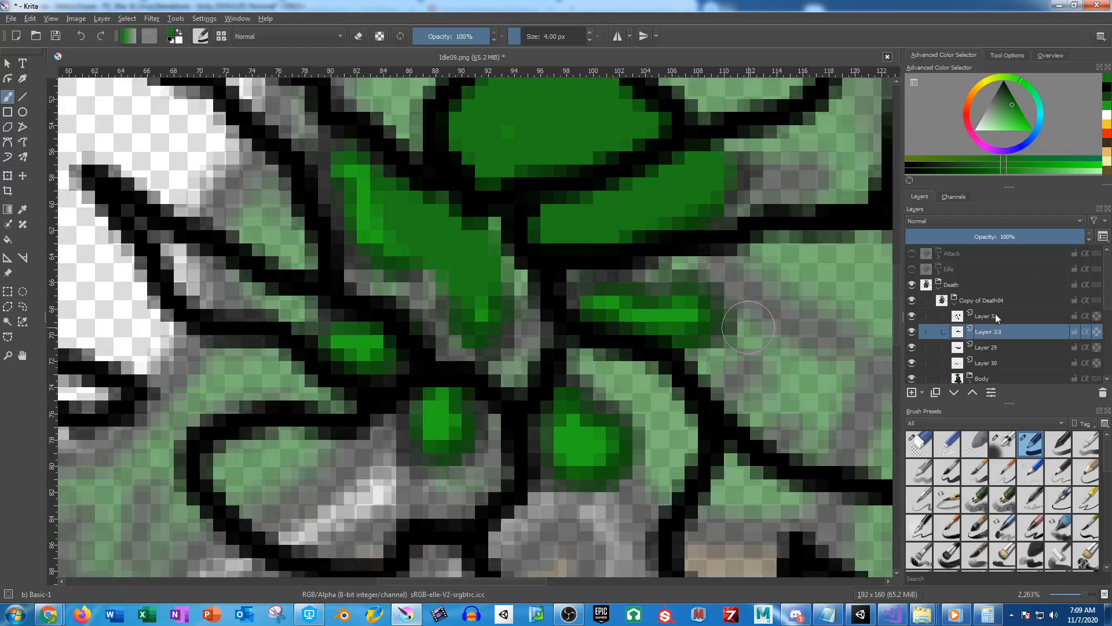
left_click(997, 318)
left_click(1001, 87)
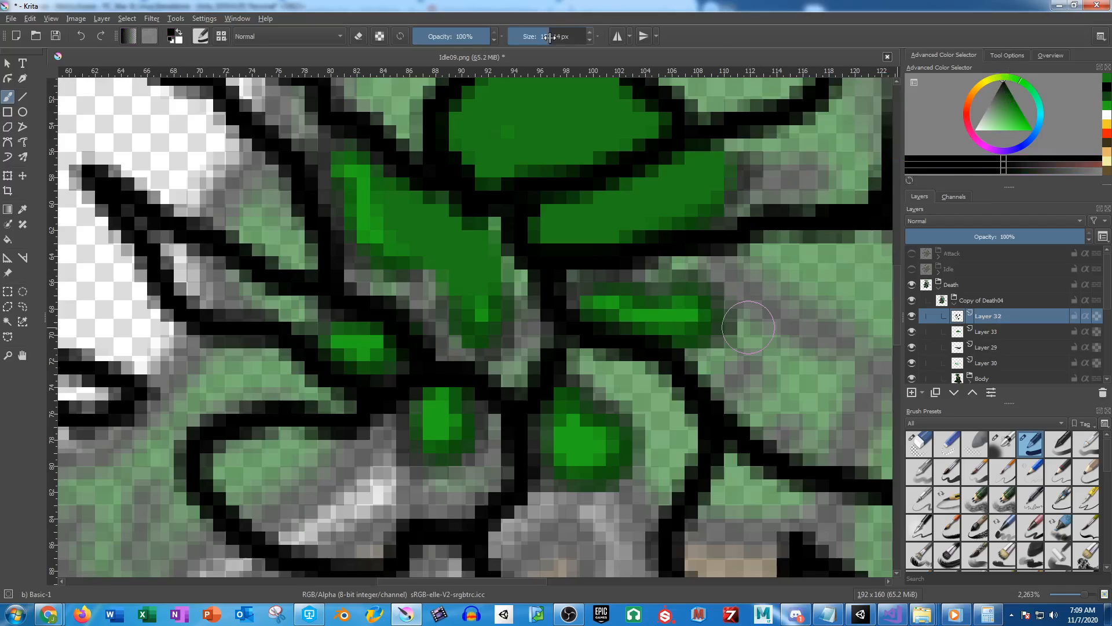
left_click_drag(550, 37, 513, 36)
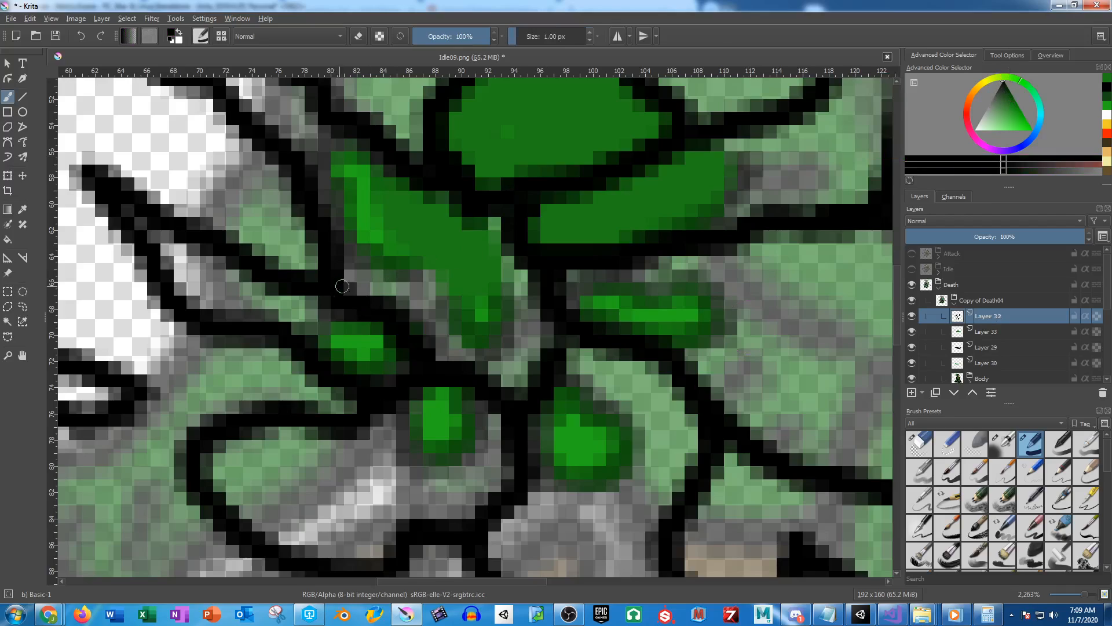
mouse_move(343, 286)
left_mouse_down()
mouse_move(402, 292)
mouse_move(451, 253)
mouse_move(464, 198)
left_mouse_up()
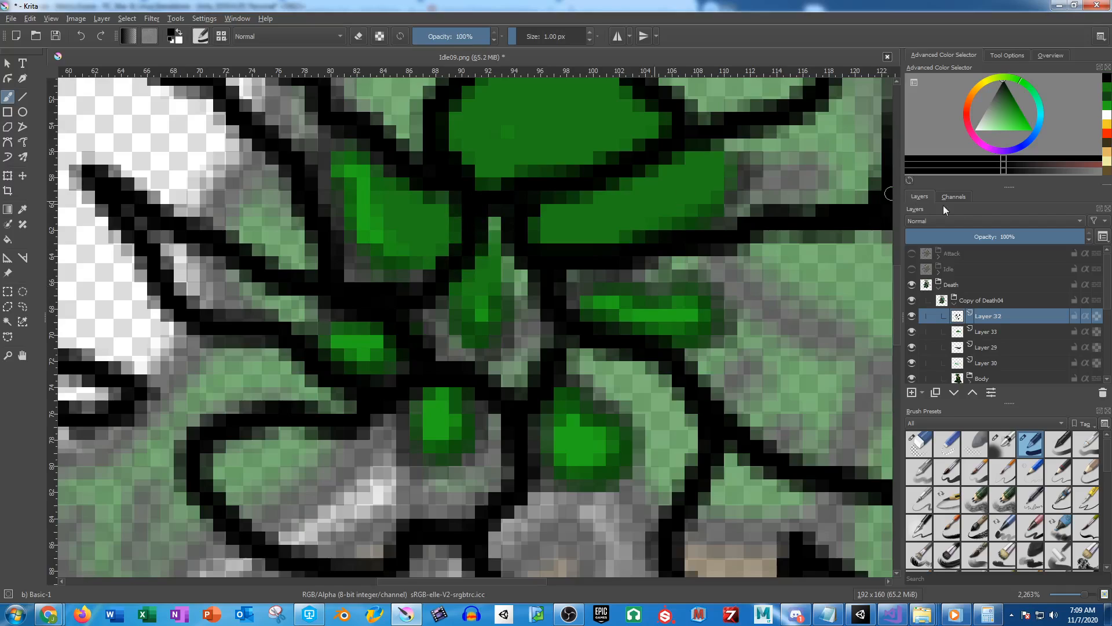
Repaint the upper throat lobe in the brighter green with a 4 px brush on Layer 33
left_click(985, 334)
left_click_drag(553, 37, 525, 36)
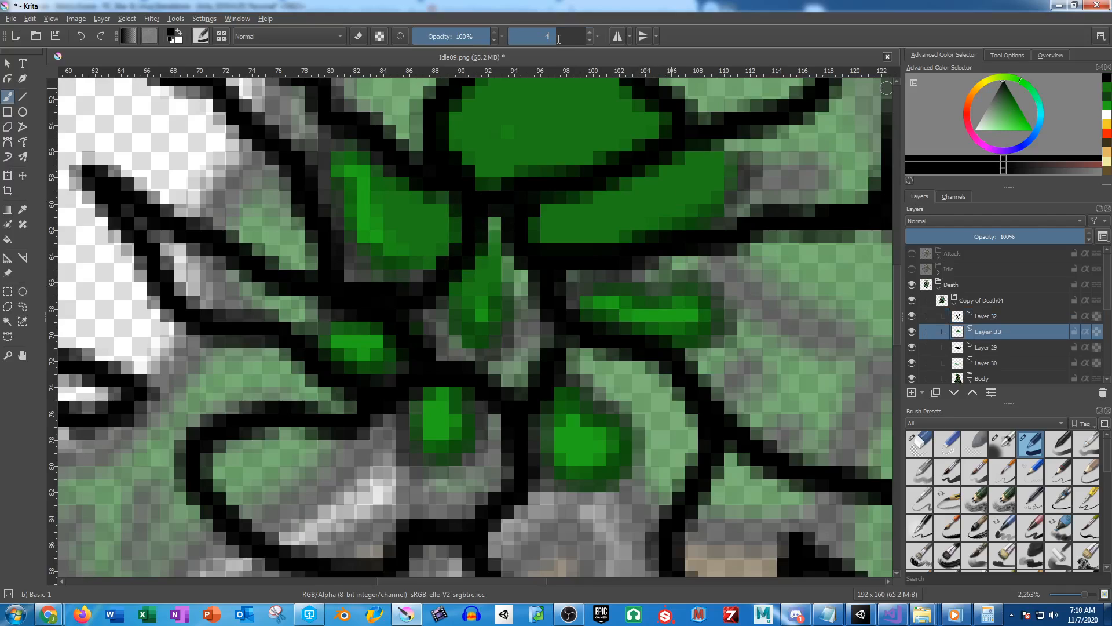
left_click(516, 121)
key("ctrl+z")
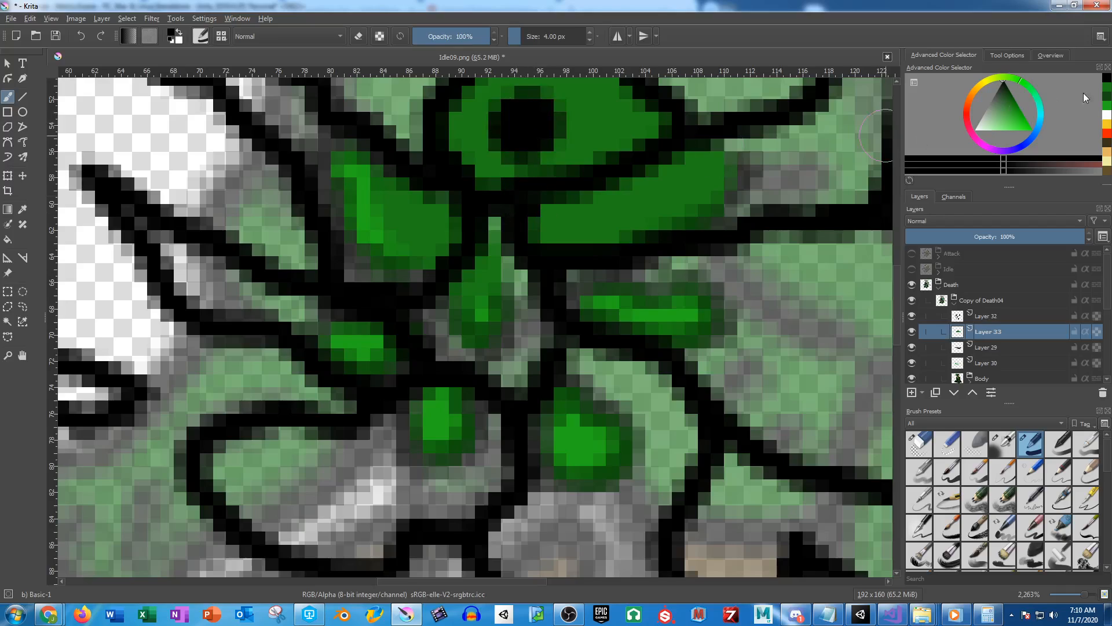
left_click(1109, 115)
left_click(1107, 106)
mouse_move(555, 133)
left_mouse_down()
mouse_move(526, 130)
mouse_move(539, 108)
mouse_move(572, 232)
mouse_move(486, 223)
mouse_move(521, 141)
mouse_move(556, 125)
mouse_move(629, 185)
mouse_move(581, 222)
left_mouse_up()
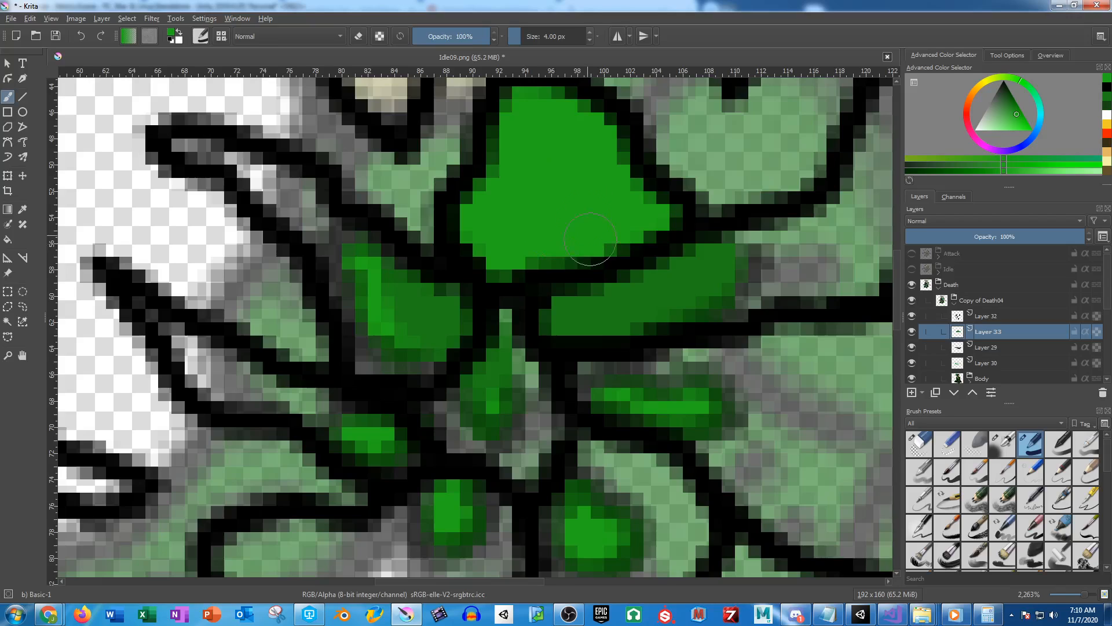
Fill the burst's centre and its large side and lower lobes with bright green on Layer 33, enlarging the brush to 10 px
scroll(481, 273, "down", 2)
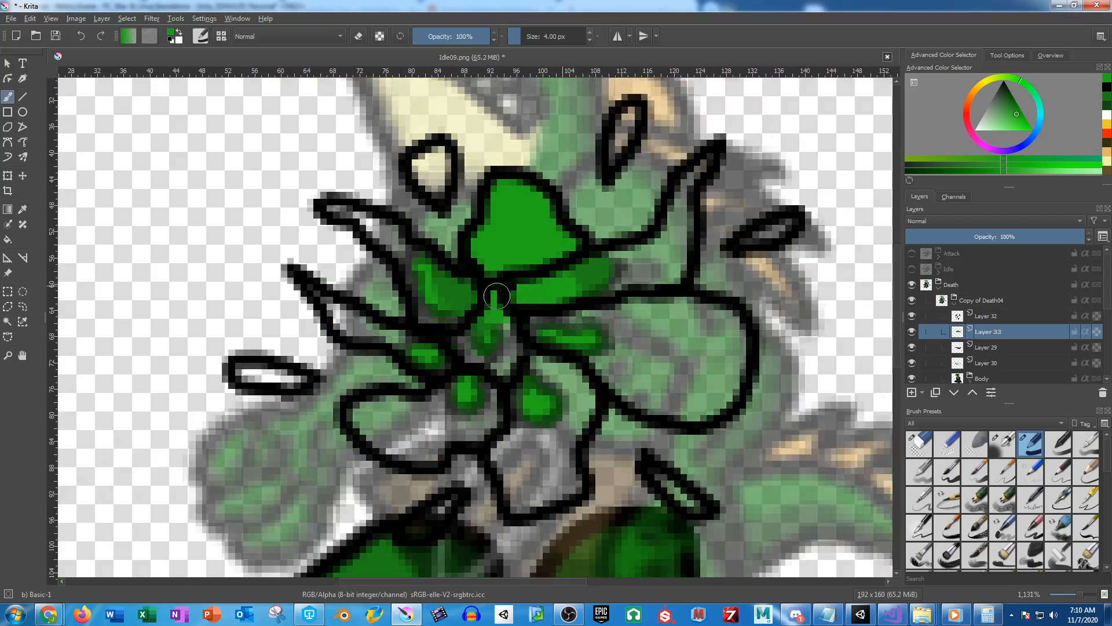
mouse_move(497, 296)
left_mouse_down()
mouse_move(513, 345)
mouse_move(464, 342)
mouse_move(510, 318)
left_mouse_up()
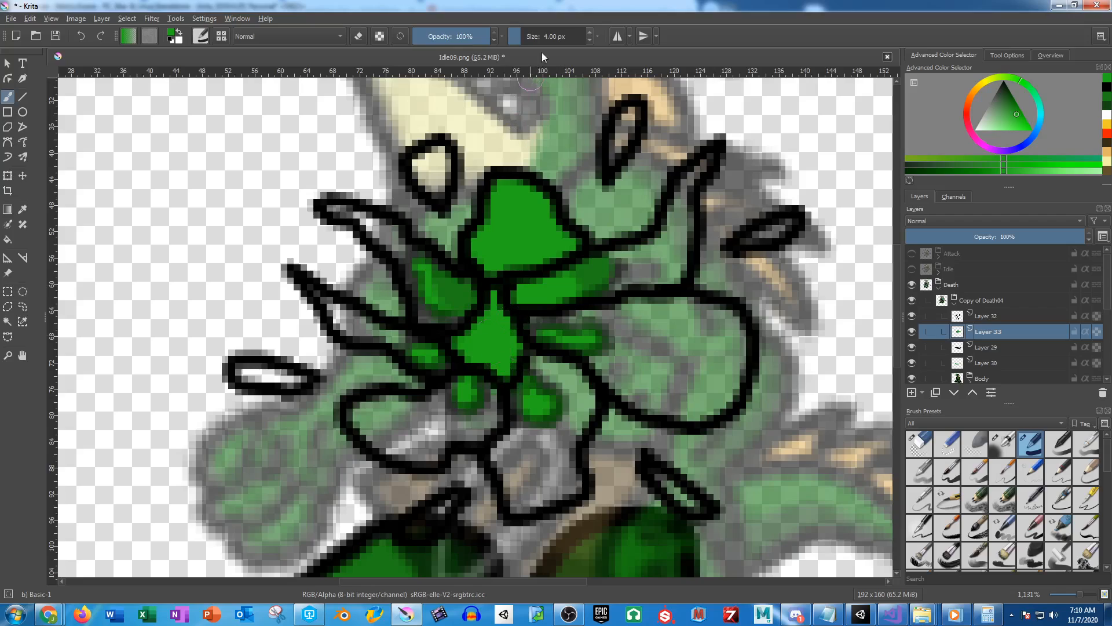
left_click(559, 32)
left_click_drag(560, 33, 526, 34)
mouse_move(544, 341)
left_mouse_down()
mouse_move(579, 301)
mouse_move(604, 315)
mouse_move(556, 400)
mouse_move(463, 399)
mouse_move(457, 330)
mouse_move(472, 328)
left_mouse_up()
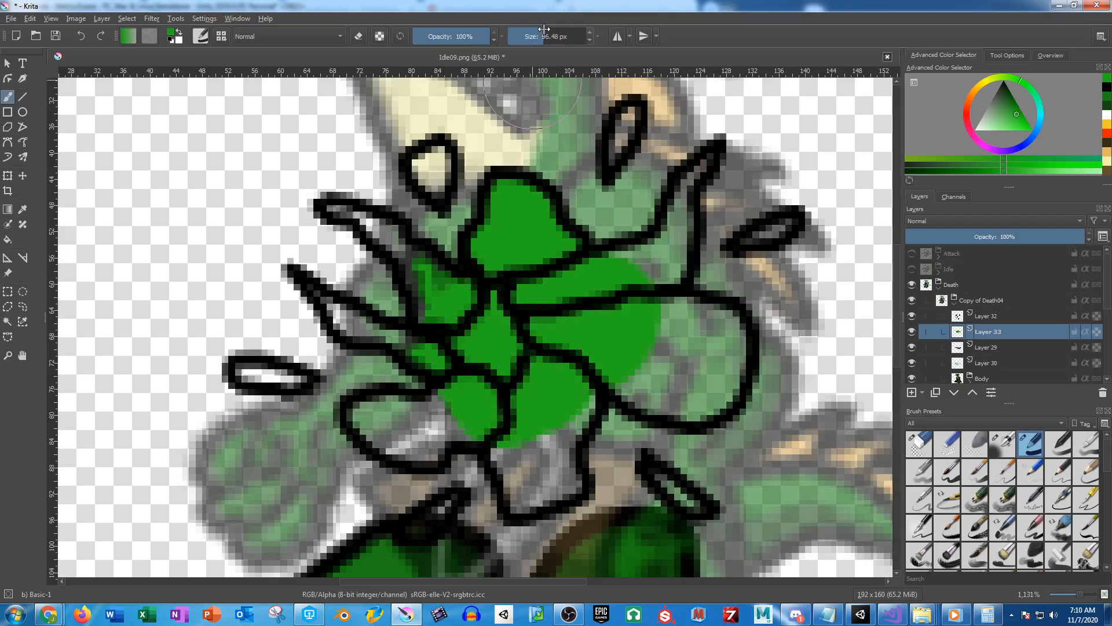
left_click(525, 34)
mouse_move(588, 270)
left_mouse_down()
mouse_move(643, 260)
mouse_move(672, 295)
mouse_move(678, 336)
mouse_move(697, 329)
mouse_move(721, 365)
mouse_move(712, 400)
mouse_move(687, 408)
mouse_move(635, 368)
left_mouse_up()
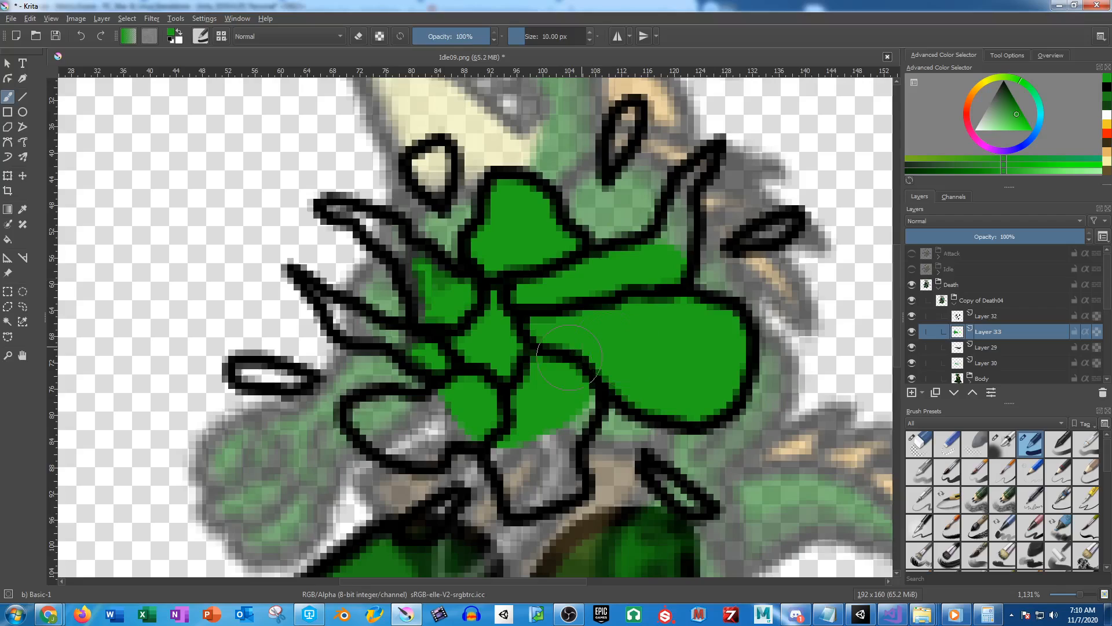
mouse_move(570, 356)
left_mouse_down()
mouse_move(574, 414)
mouse_move(551, 481)
mouse_move(520, 446)
left_mouse_up()
mouse_move(501, 404)
left_mouse_down()
mouse_move(466, 400)
mouse_move(478, 362)
mouse_move(439, 311)
mouse_move(494, 286)
left_mouse_up()
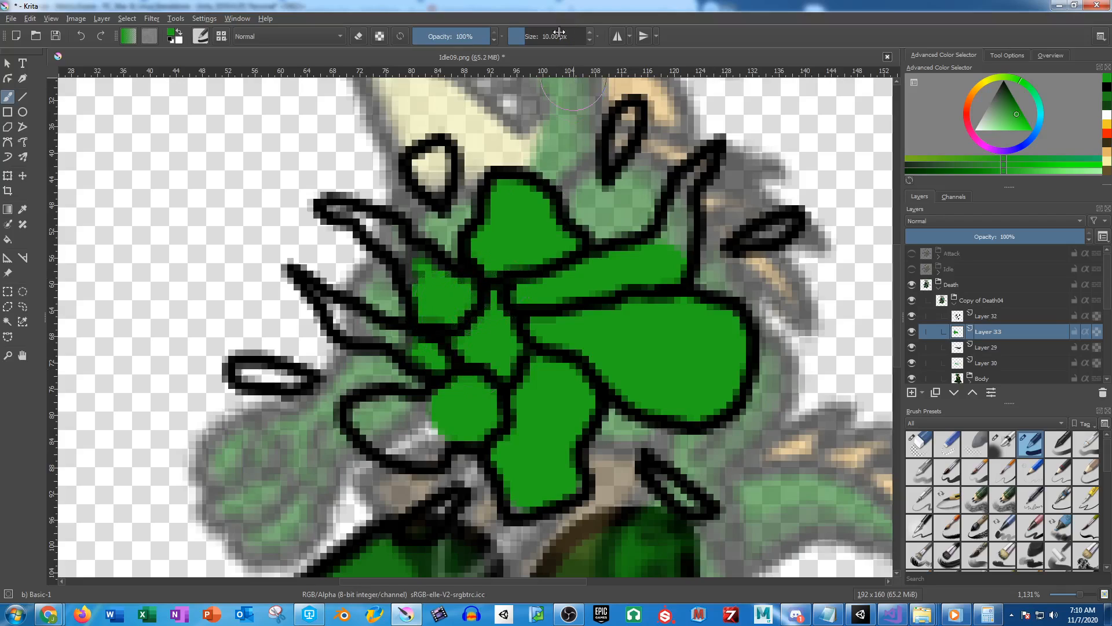
Fill the two drops above the burst, the wide parts of the pointed lobes and the lower front lobe with a 5 px bright green brush
left_click_drag(559, 32, 544, 33)
mouse_move(429, 171)
left_mouse_down()
mouse_move(431, 161)
mouse_move(434, 181)
left_mouse_up()
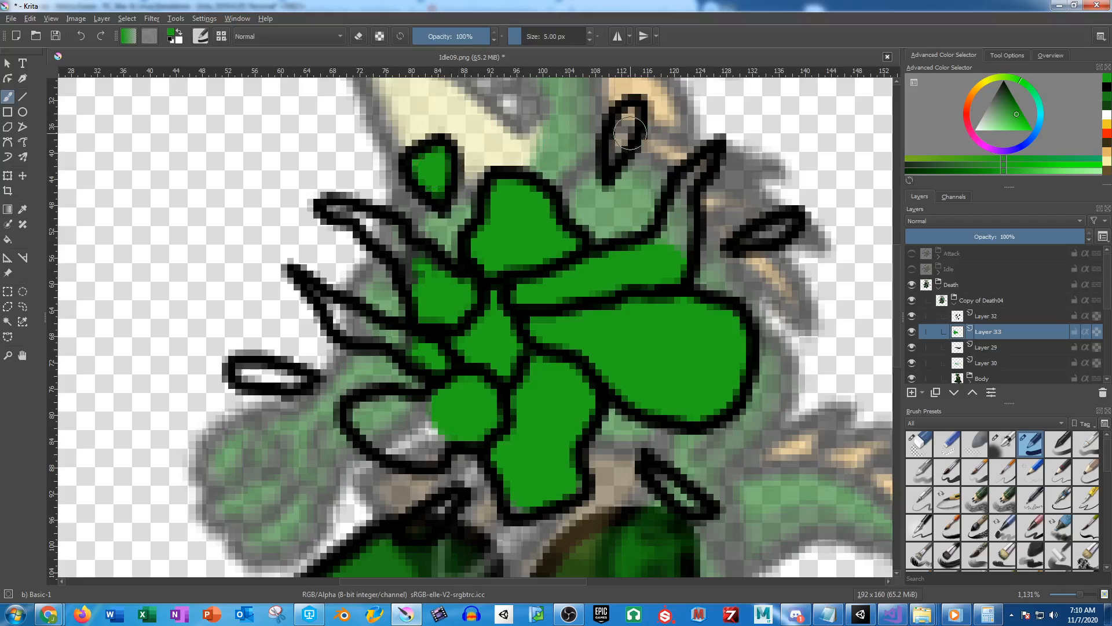
mouse_move(630, 133)
left_mouse_down()
mouse_move(632, 113)
mouse_move(619, 148)
left_mouse_up()
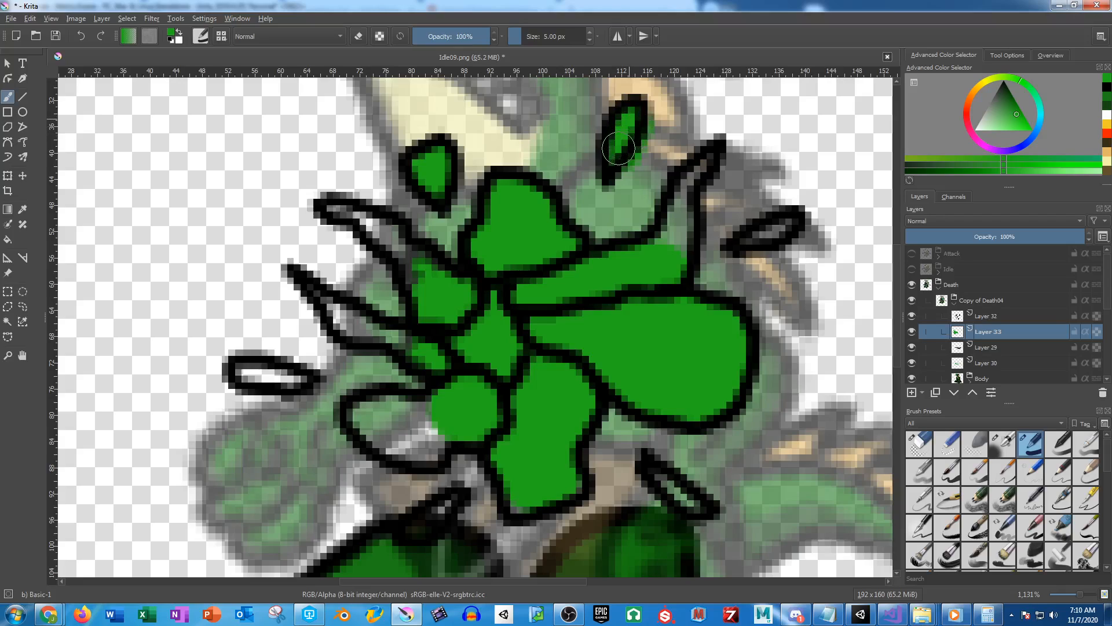
left_click_drag(679, 206, 677, 225)
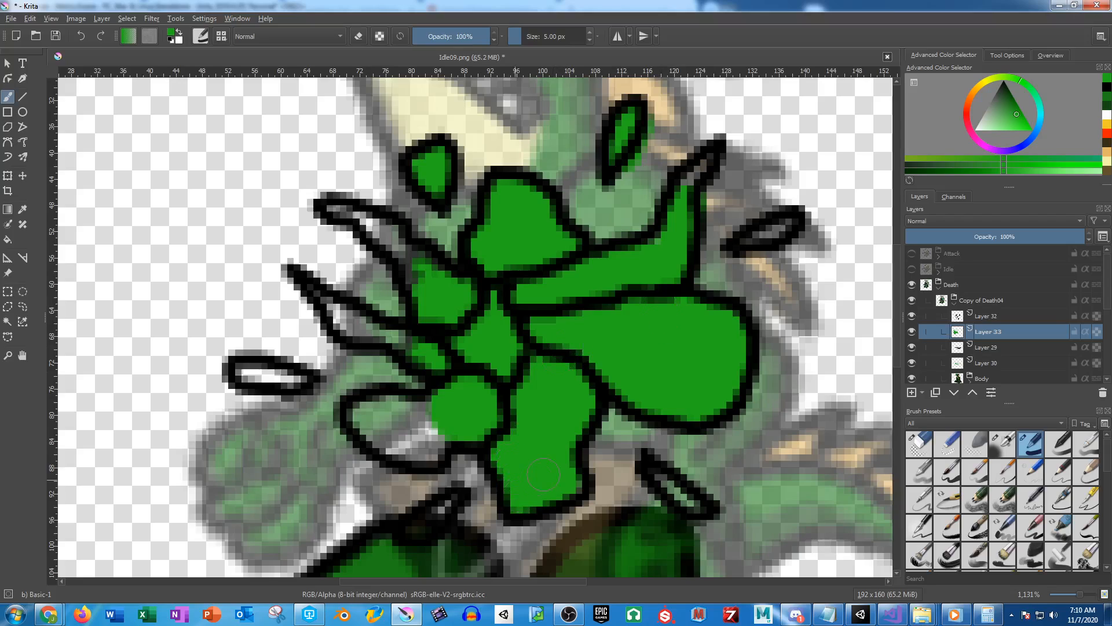
mouse_move(795, 203)
left_mouse_down()
mouse_move(776, 200)
mouse_move(791, 213)
mouse_move(782, 219)
left_mouse_up()
key("ctrl+z")
key("ctrl+z")
left_click_drag(380, 223, 409, 262)
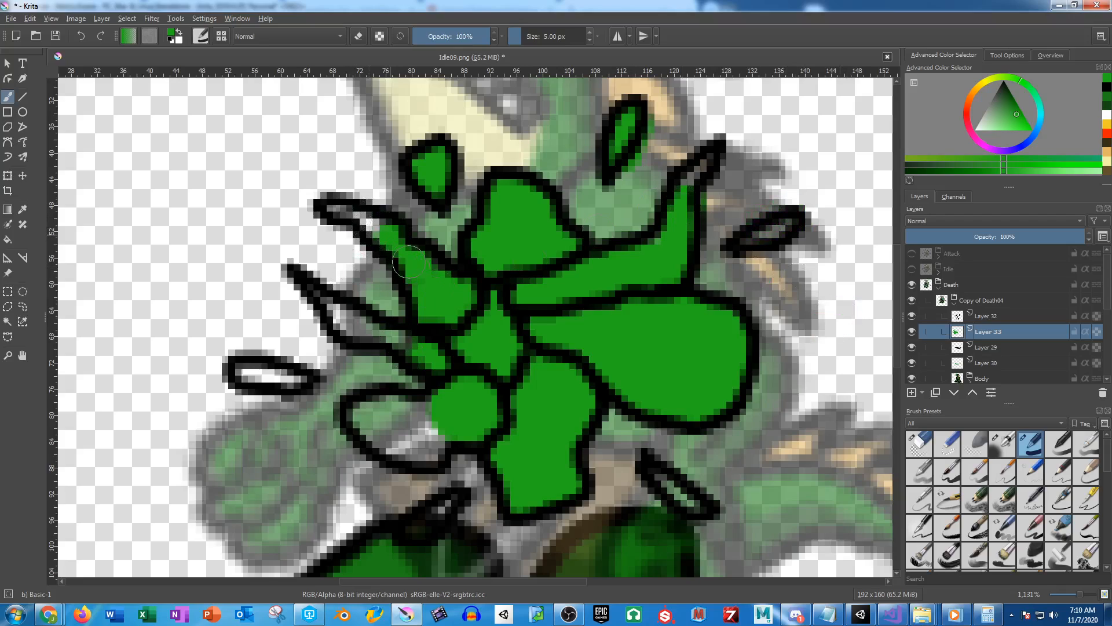
left_click_drag(352, 314, 352, 327)
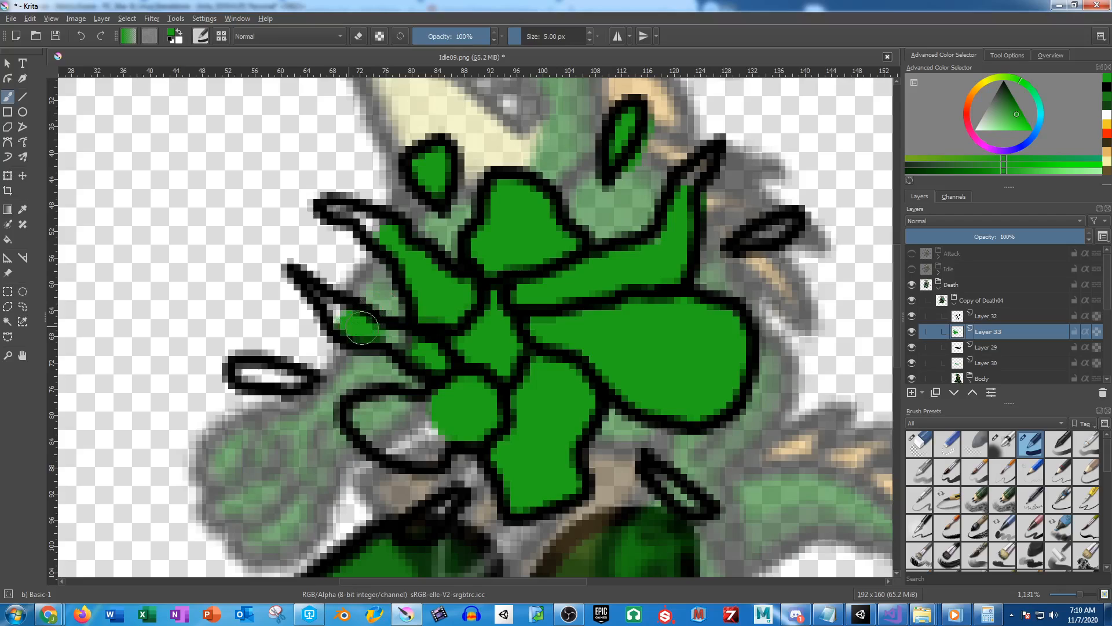
mouse_move(421, 415)
left_mouse_down()
mouse_move(352, 422)
mouse_move(412, 447)
left_mouse_up()
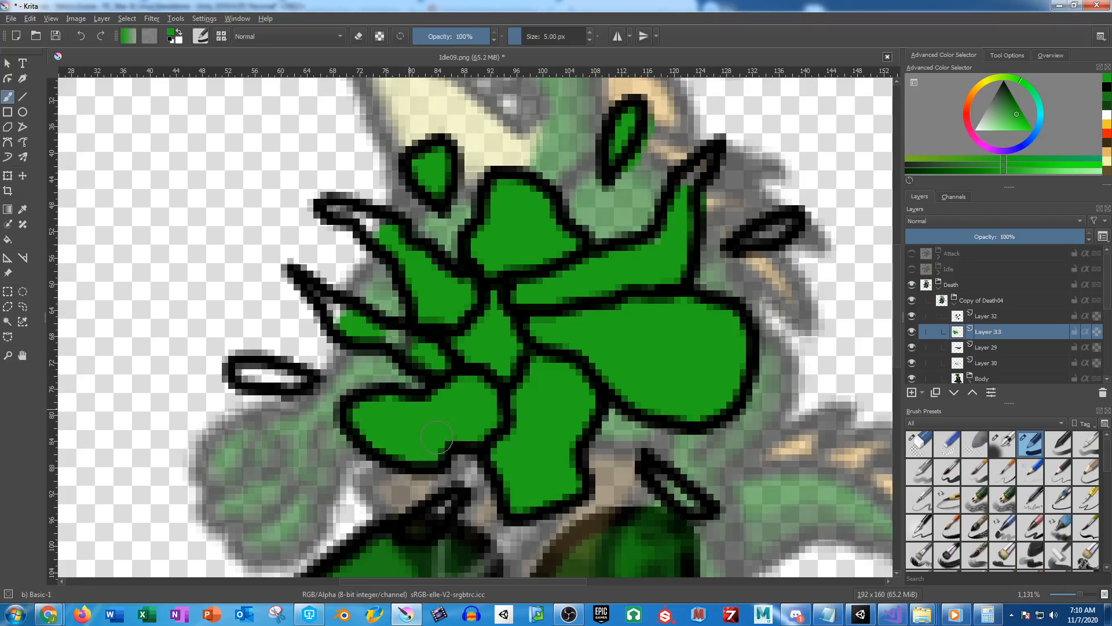
Fill the narrow tips of the pointed lobes and the remaining detached drops with bright green using a 3 px brush
scroll(543, 31, "down", 2)
mouse_move(314, 293)
left_mouse_down()
mouse_move(414, 347)
mouse_move(399, 251)
mouse_move(342, 212)
mouse_move(345, 241)
left_mouse_up()
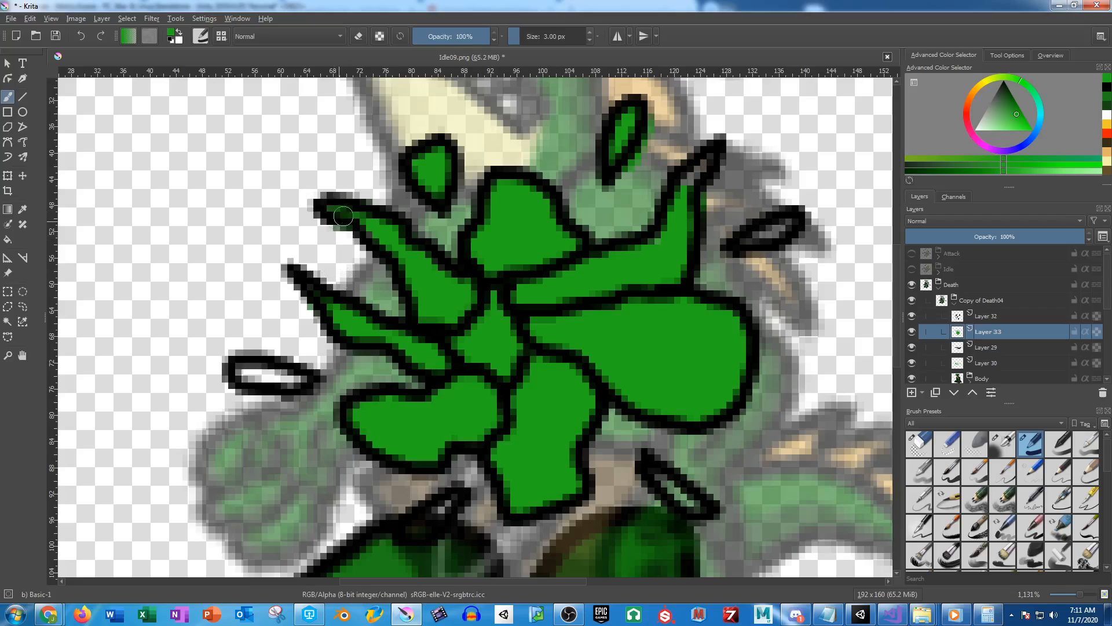
left_click_drag(242, 368, 293, 379)
mouse_move(422, 519)
left_mouse_down()
mouse_move(413, 526)
mouse_move(432, 512)
left_mouse_up()
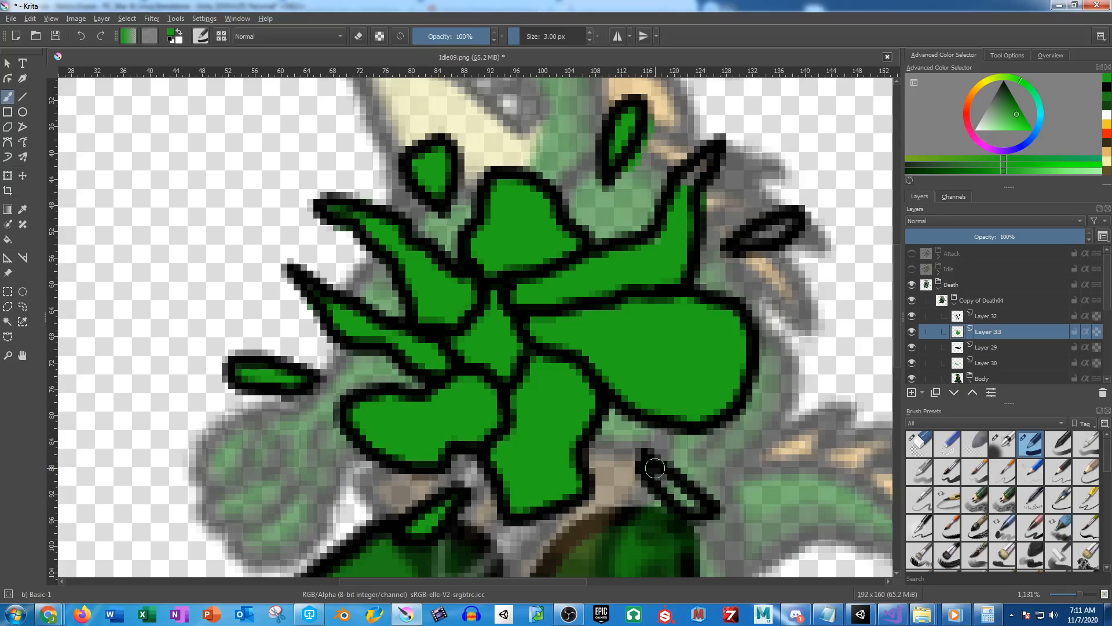
left_click_drag(654, 467, 684, 494)
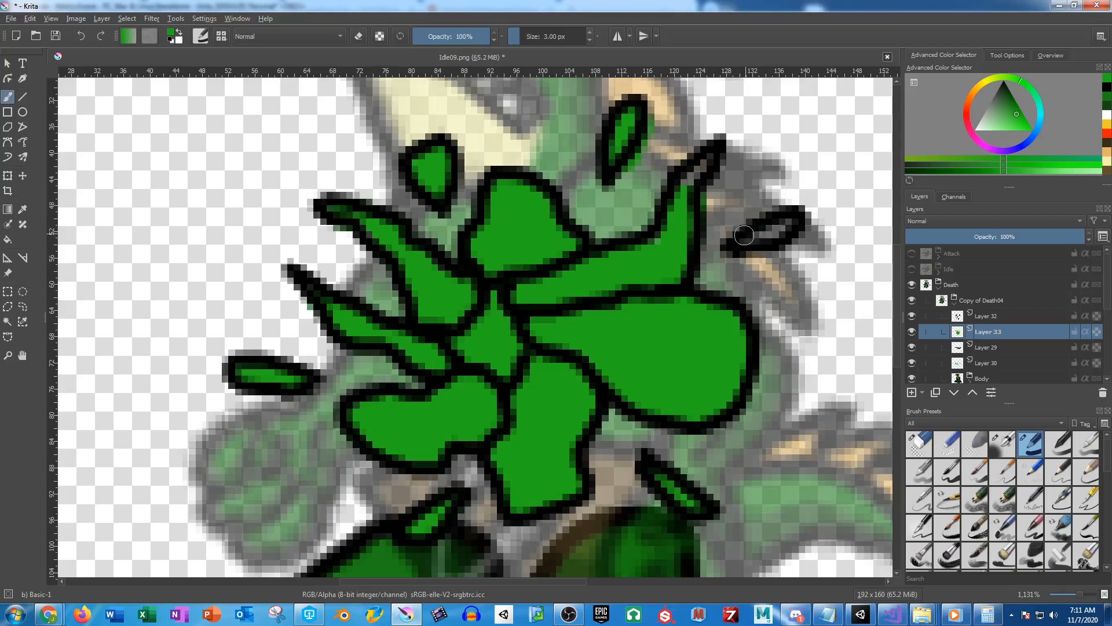
left_click_drag(744, 235, 770, 228)
left_click_drag(709, 161, 692, 173)
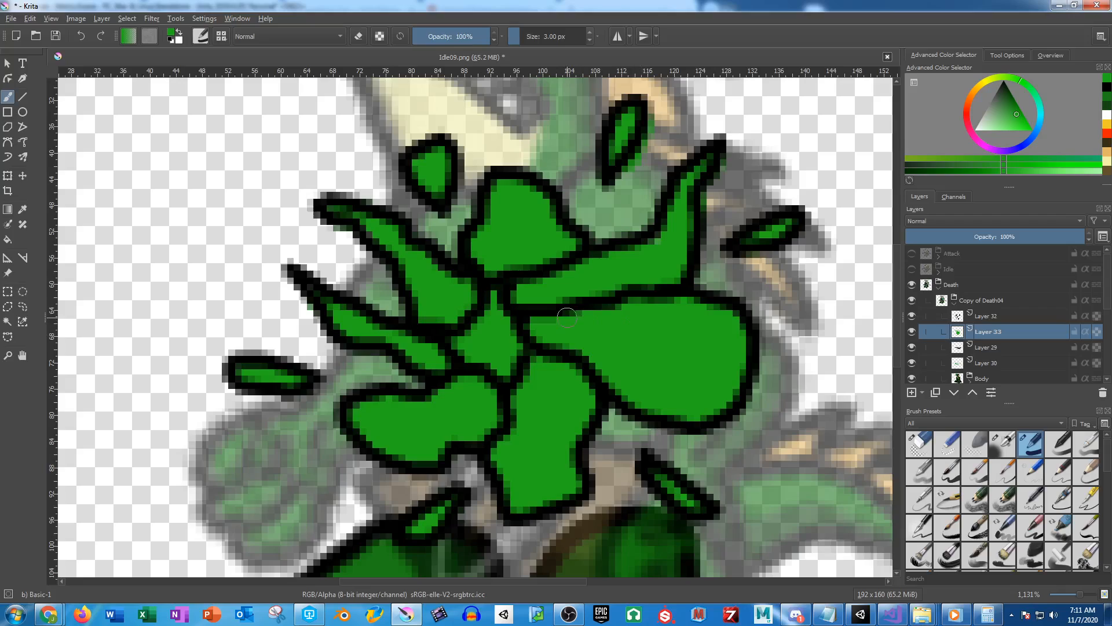
Shade the inner ends of the lobes in dark green and add a still darker green spot at the burst's centre
left_click(1105, 99)
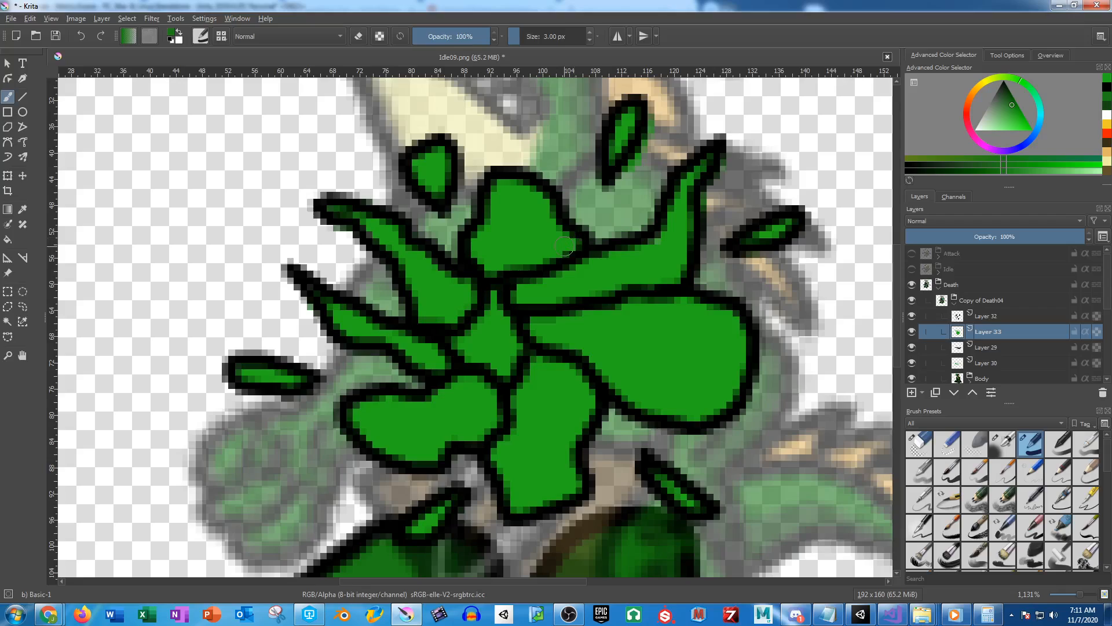
mouse_move(574, 248)
left_mouse_down()
mouse_move(548, 235)
mouse_move(504, 240)
mouse_move(486, 267)
mouse_move(560, 239)
left_mouse_up()
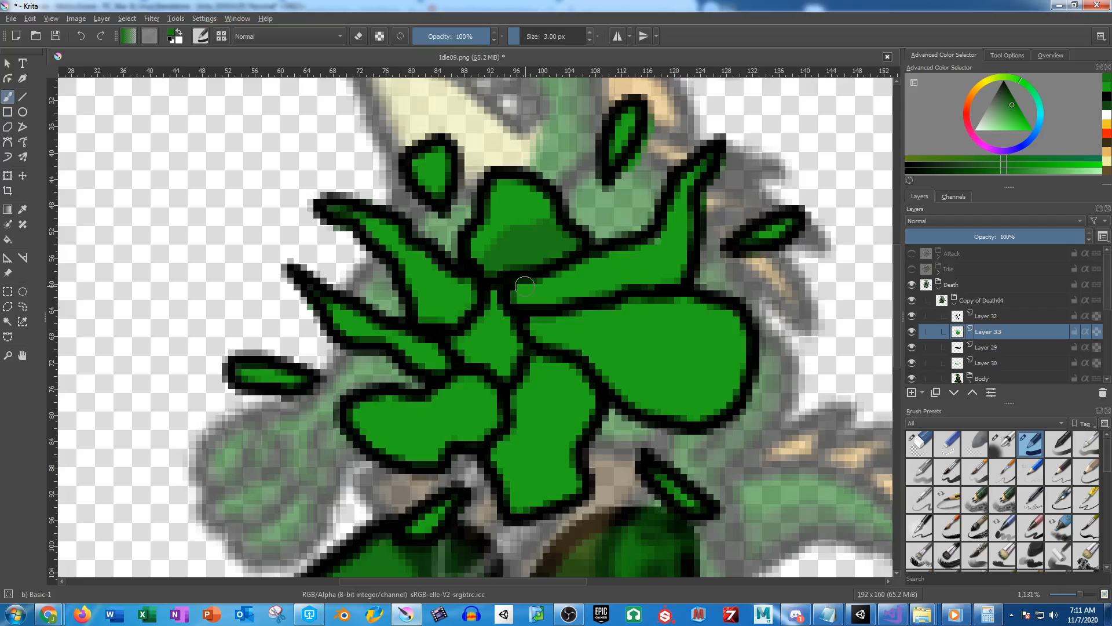
mouse_move(525, 286)
left_mouse_down()
mouse_move(548, 304)
mouse_move(637, 324)
mouse_move(603, 351)
mouse_move(536, 336)
mouse_move(592, 332)
mouse_move(542, 417)
mouse_move(527, 373)
mouse_move(562, 371)
left_mouse_up()
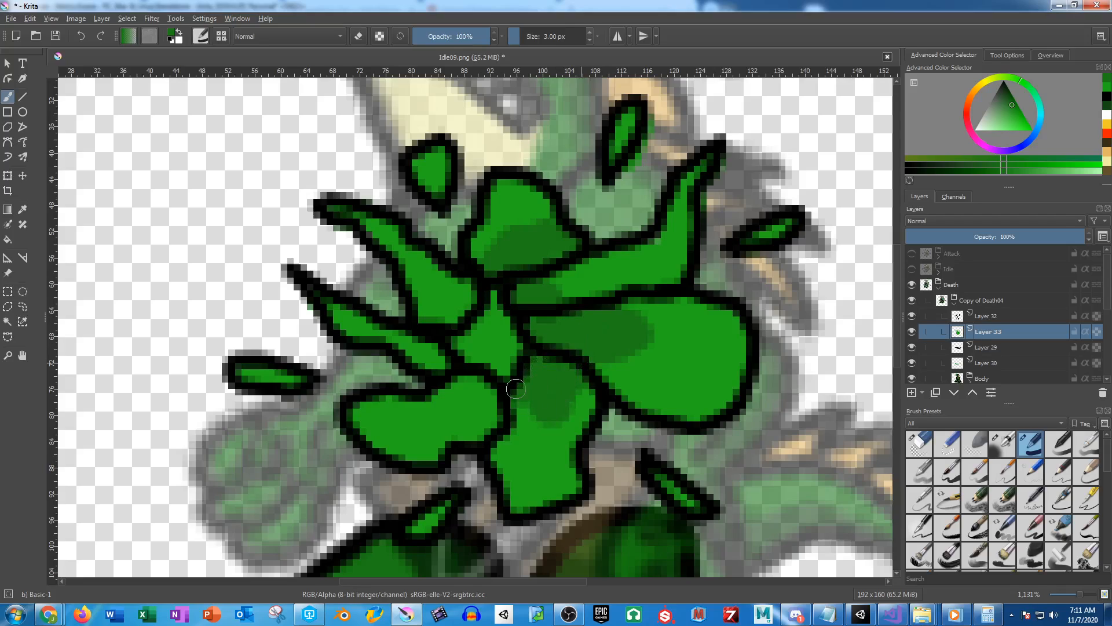
mouse_move(500, 394)
left_mouse_down()
mouse_move(426, 419)
mouse_move(473, 389)
mouse_move(432, 356)
mouse_move(460, 365)
left_mouse_up()
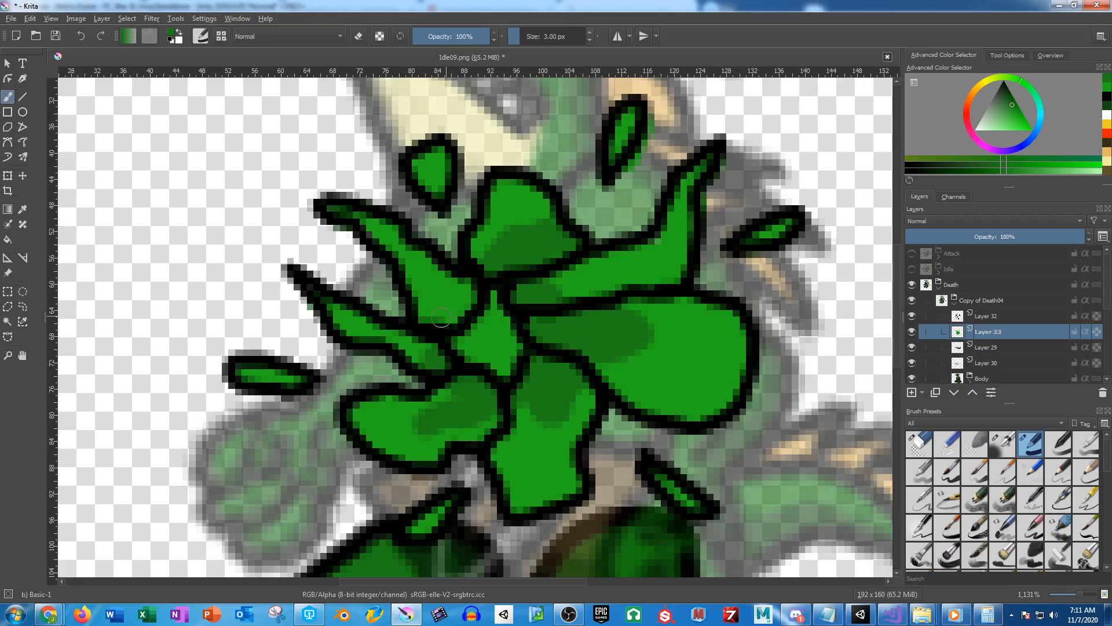
mouse_move(441, 318)
left_mouse_down()
mouse_move(459, 284)
mouse_move(465, 299)
mouse_move(440, 319)
mouse_move(493, 297)
mouse_move(460, 339)
mouse_move(496, 363)
mouse_move(511, 353)
mouse_move(506, 321)
mouse_move(550, 298)
mouse_move(555, 353)
mouse_move(493, 336)
left_mouse_up()
left_click(1106, 106)
scroll(617, 239, "down", 2)
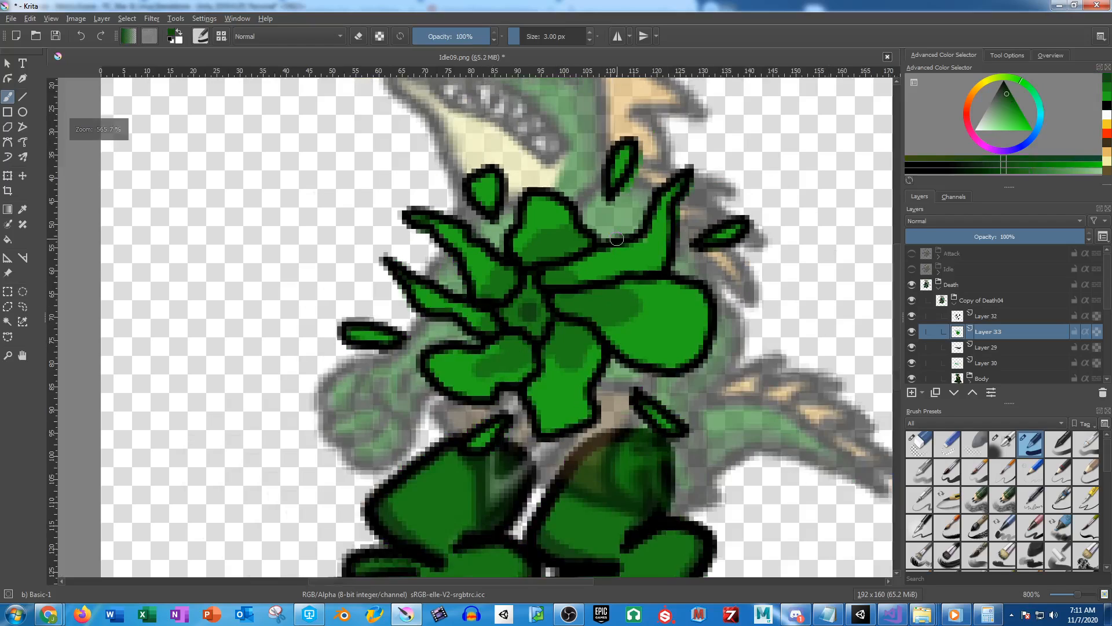
Lower the opacity of the LegFront group to 56% and the LegRear group to 54%
left_click(989, 348)
scroll(994, 369, "down", 2)
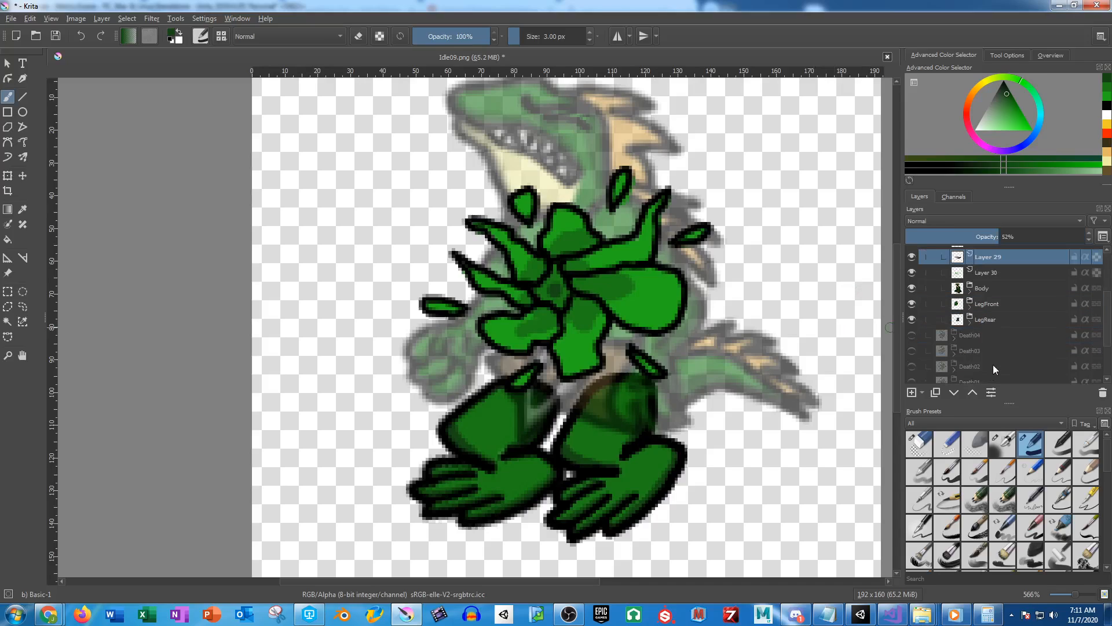
left_click(990, 305)
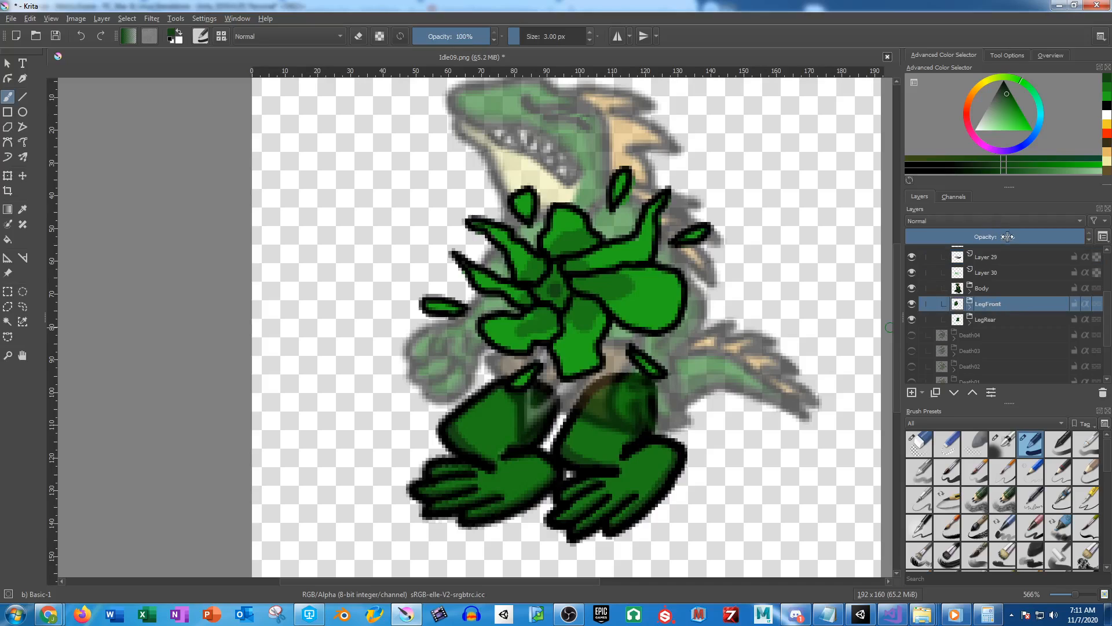
left_click(1003, 236)
left_click(982, 321)
left_click(1002, 237)
scroll(1001, 350, "up", 1)
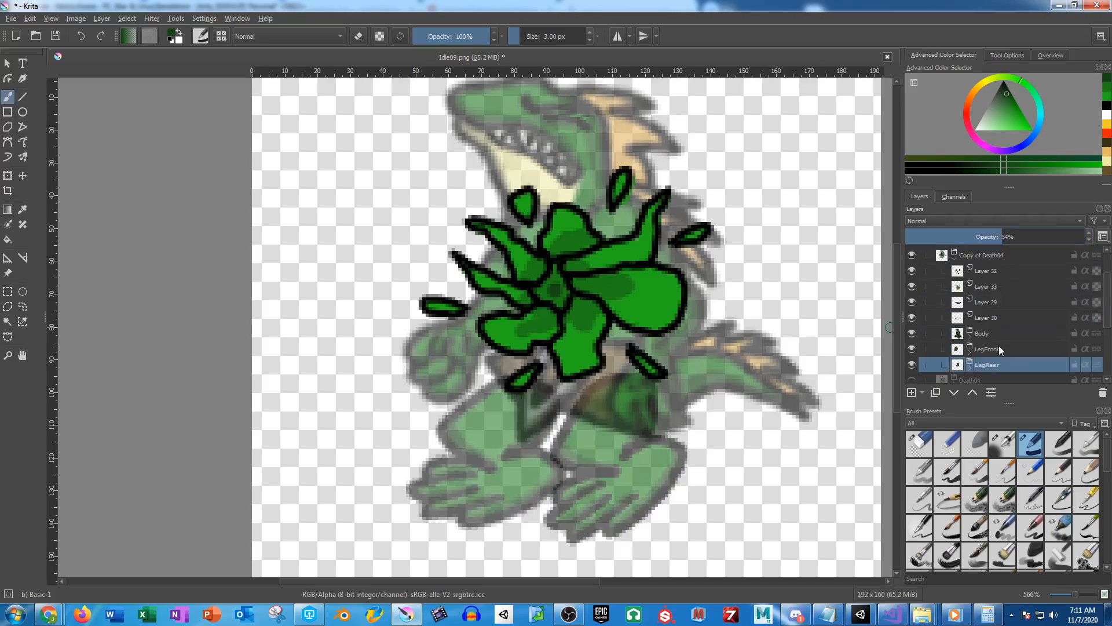
Collapse the Copy of Death04 group and rename it Death05
scroll(1000, 346, "up", 1)
left_click(953, 302)
left_click(997, 303)
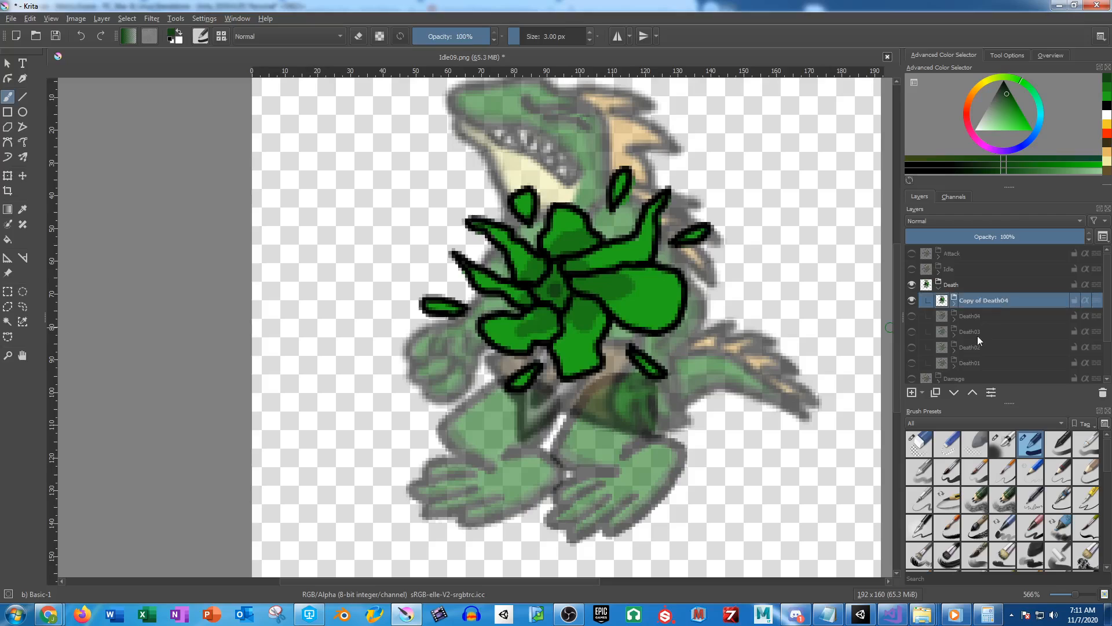
double_click(999, 302)
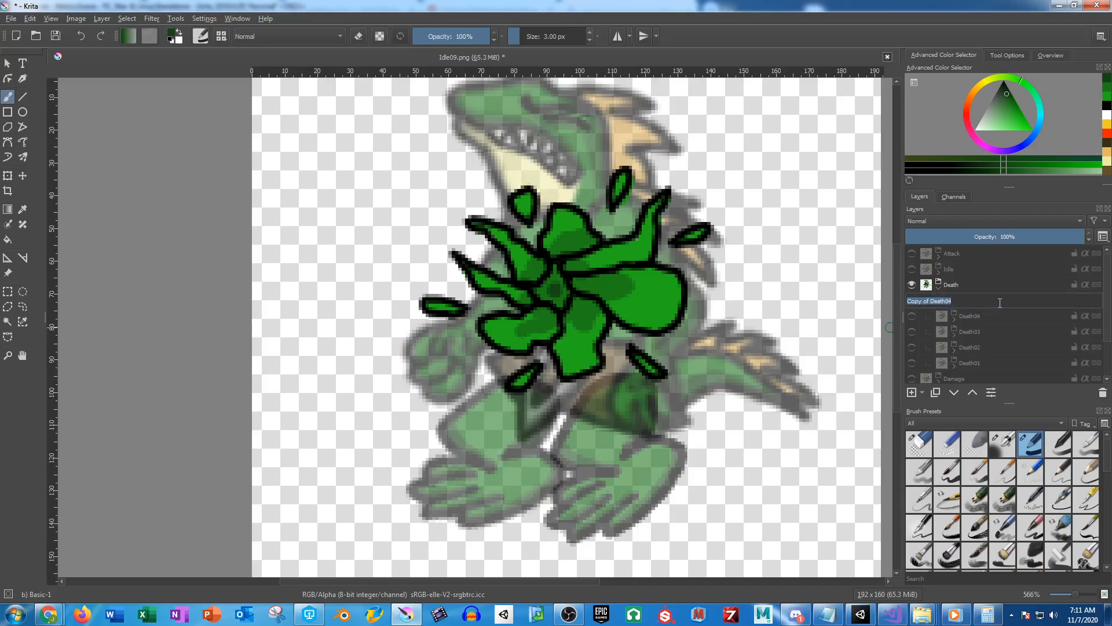
type("Death05")
key("Return")
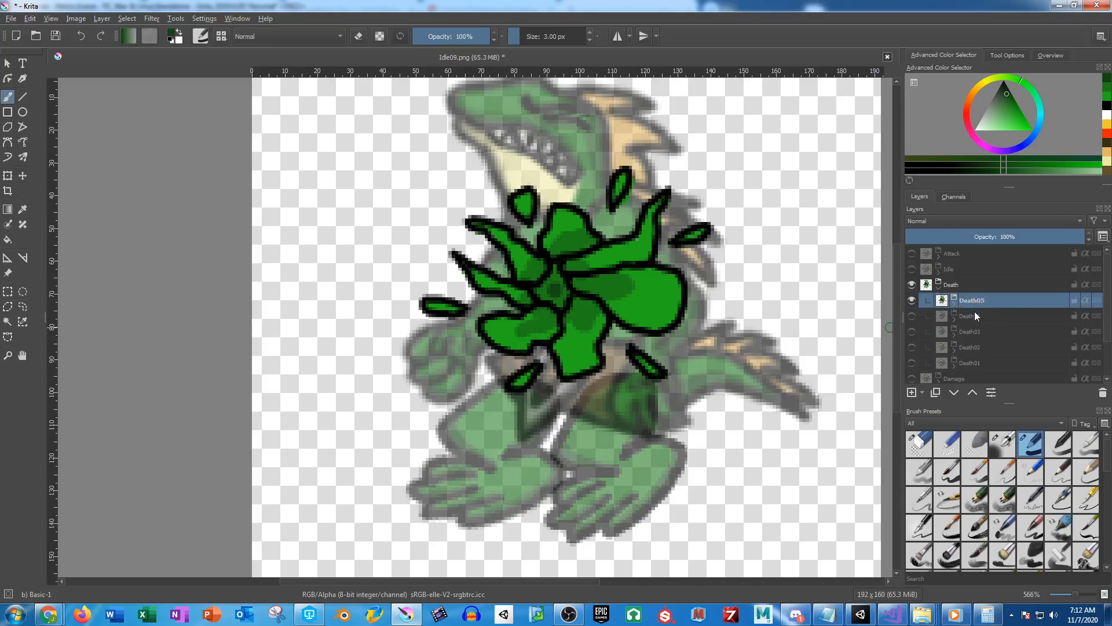
Duplicate the Death05 group and expand the copy, with the original hidden
key("ctrl+j")
left_click(954, 304)
left_click(990, 314)
left_click(988, 329)
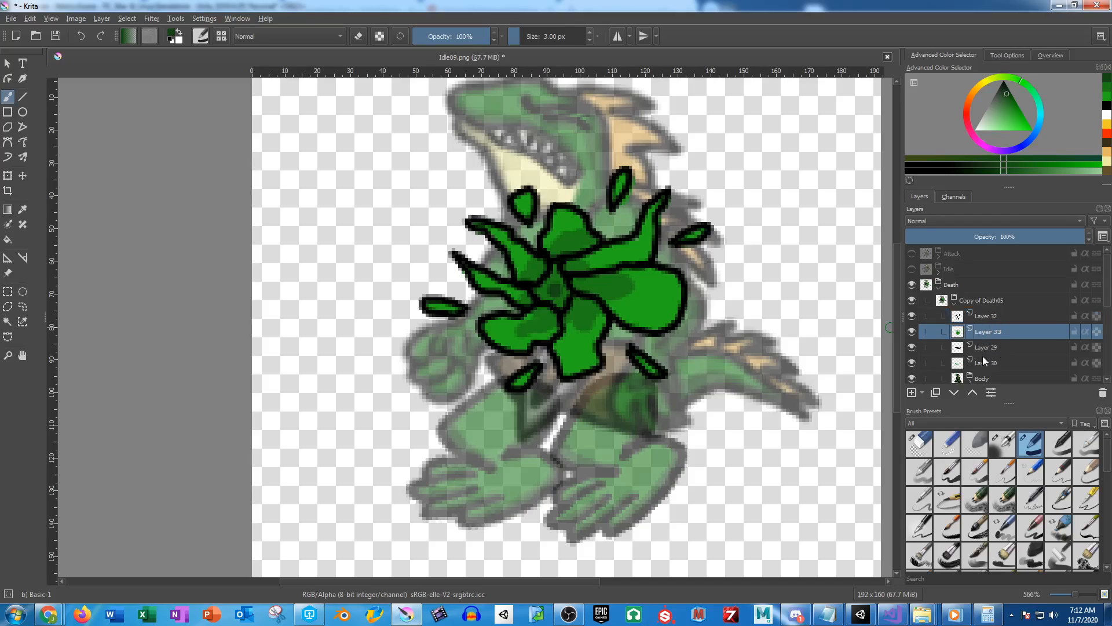
Rotate the Body group of the Death05 copy slightly clockwise with the Transform tool, tilting the creature backwards
left_click(982, 378)
scroll(557, 221, "up", 3)
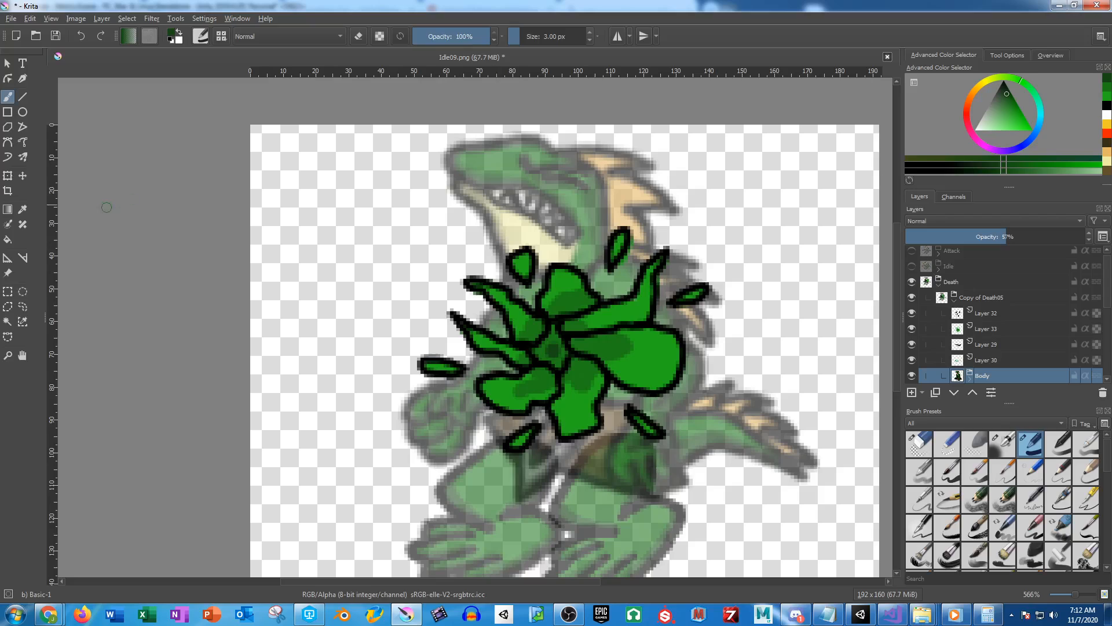
left_click(7, 175)
scroll(422, 291, "down", 3)
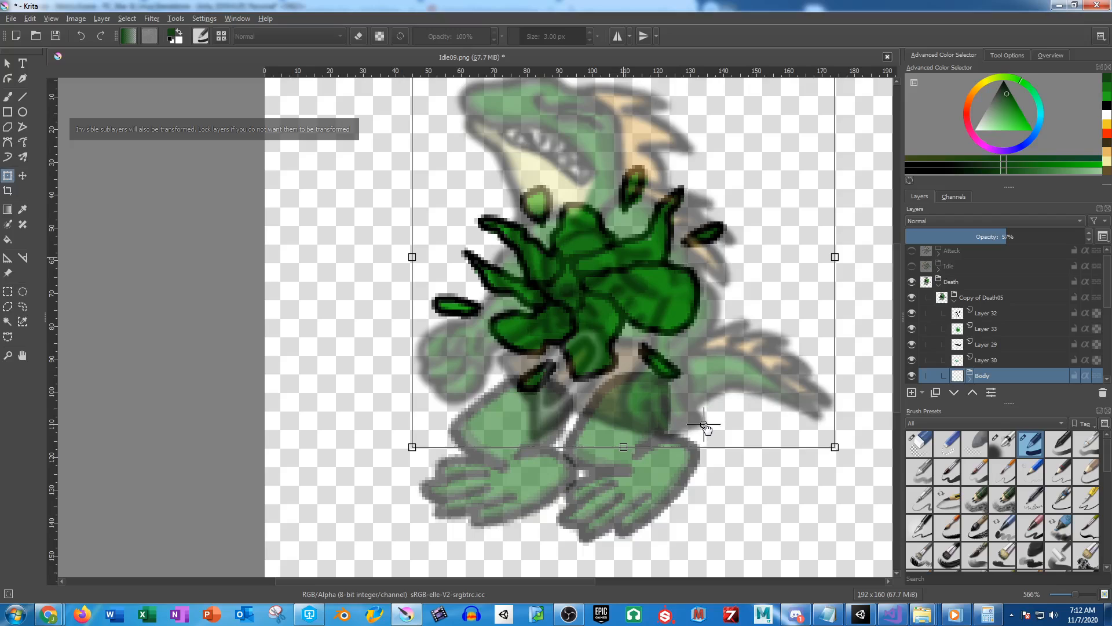
left_click_drag(314, 293, 318, 316)
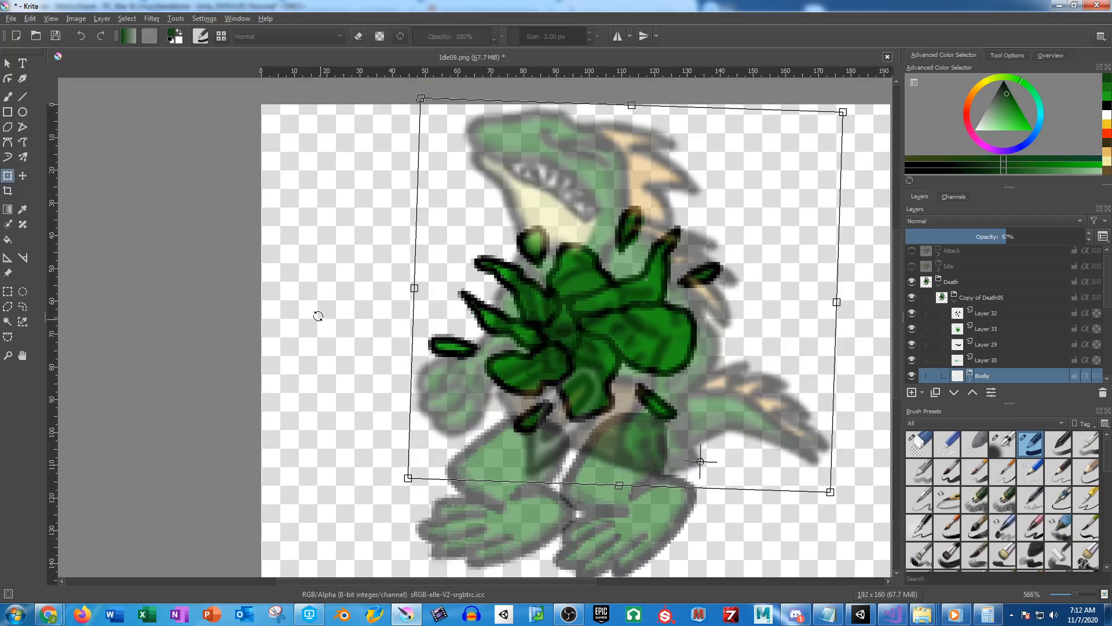
key("Return")
left_click_drag(651, 318, 669, 263)
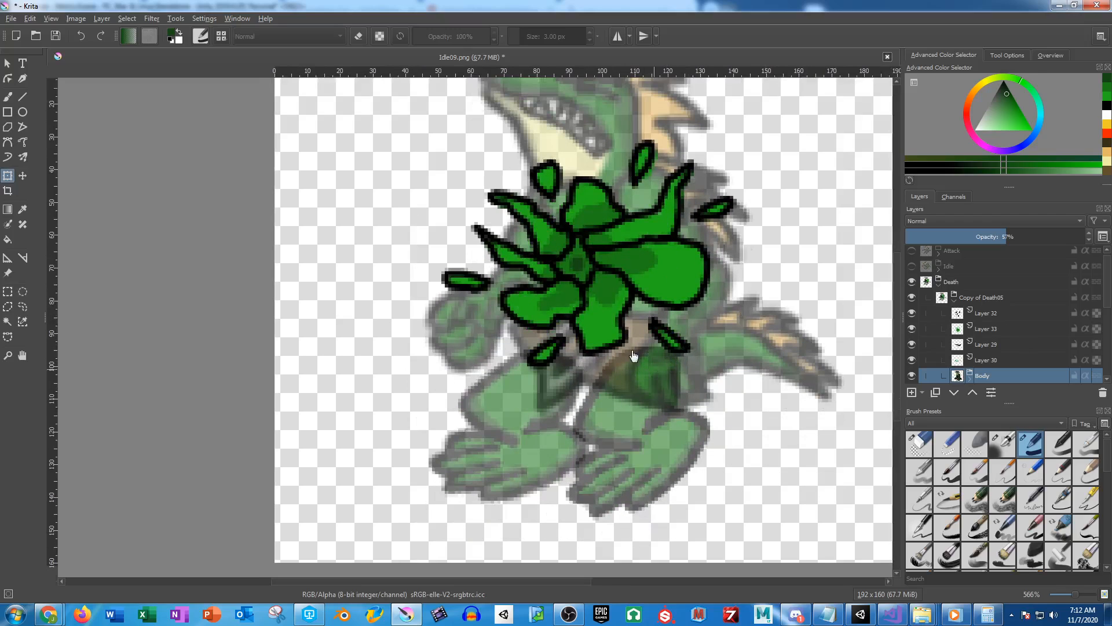
left_click_drag(759, 352, 779, 294)
scroll(749, 342, "up", 1)
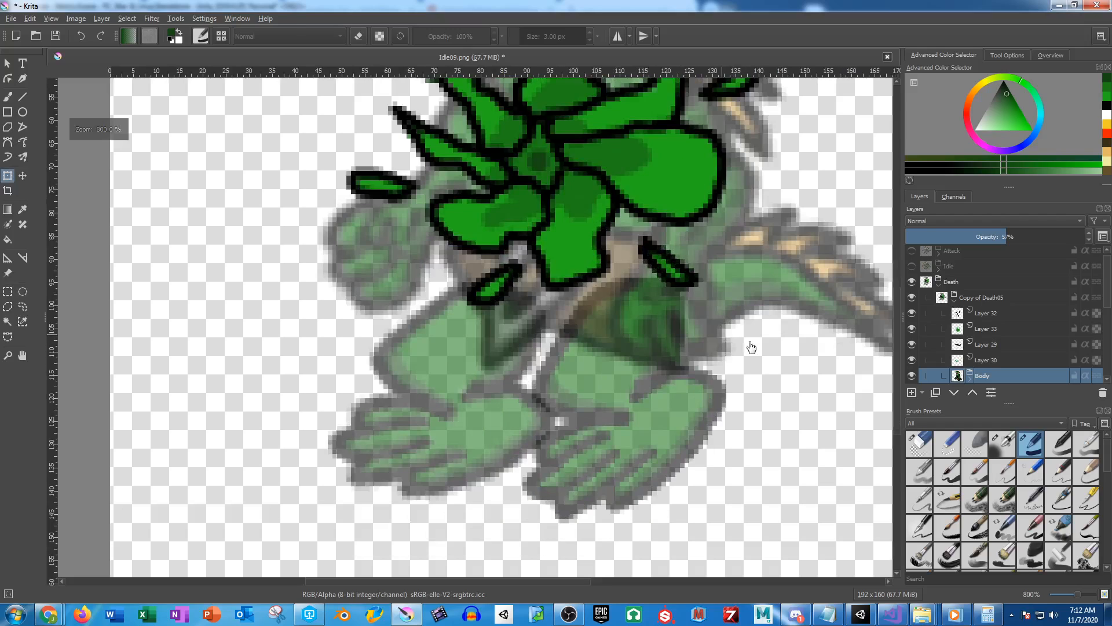
scroll(987, 334, "down", 3)
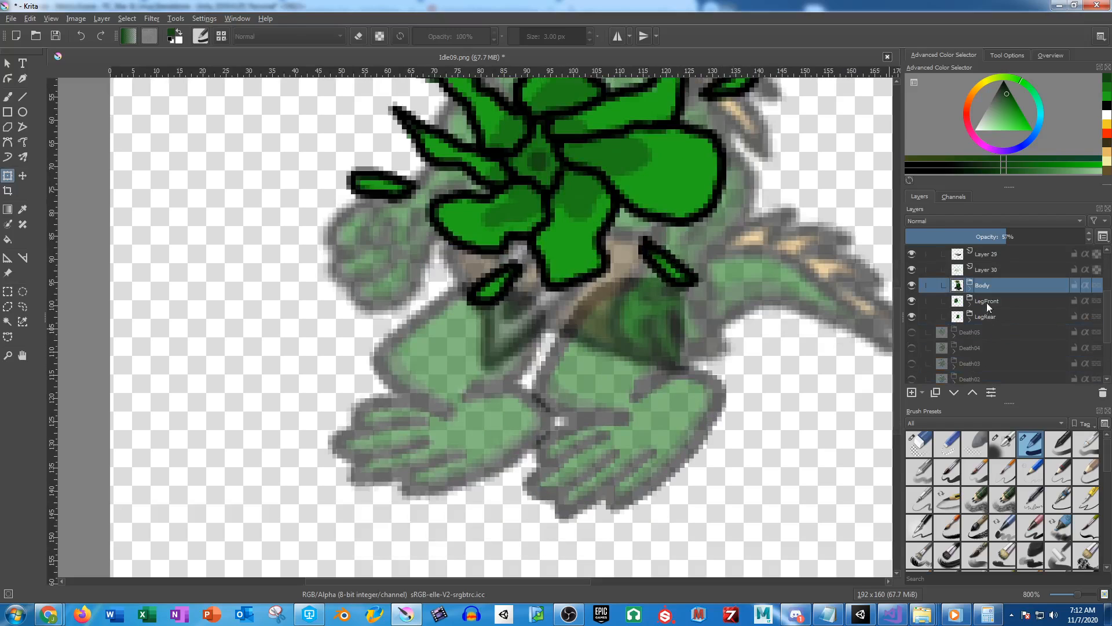
mouse_move(991, 300)
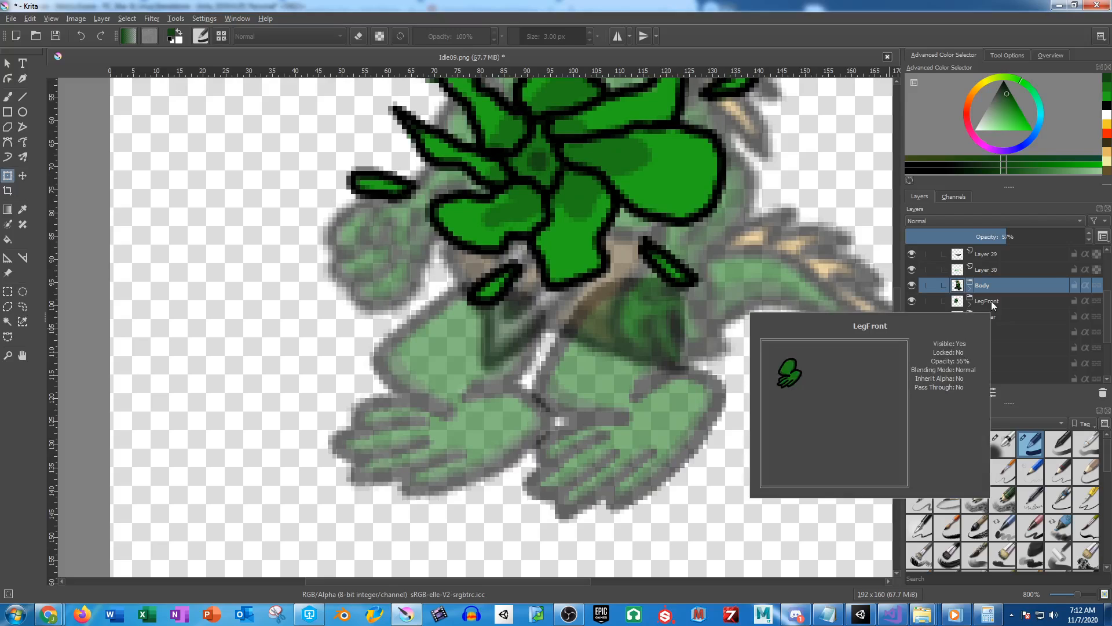
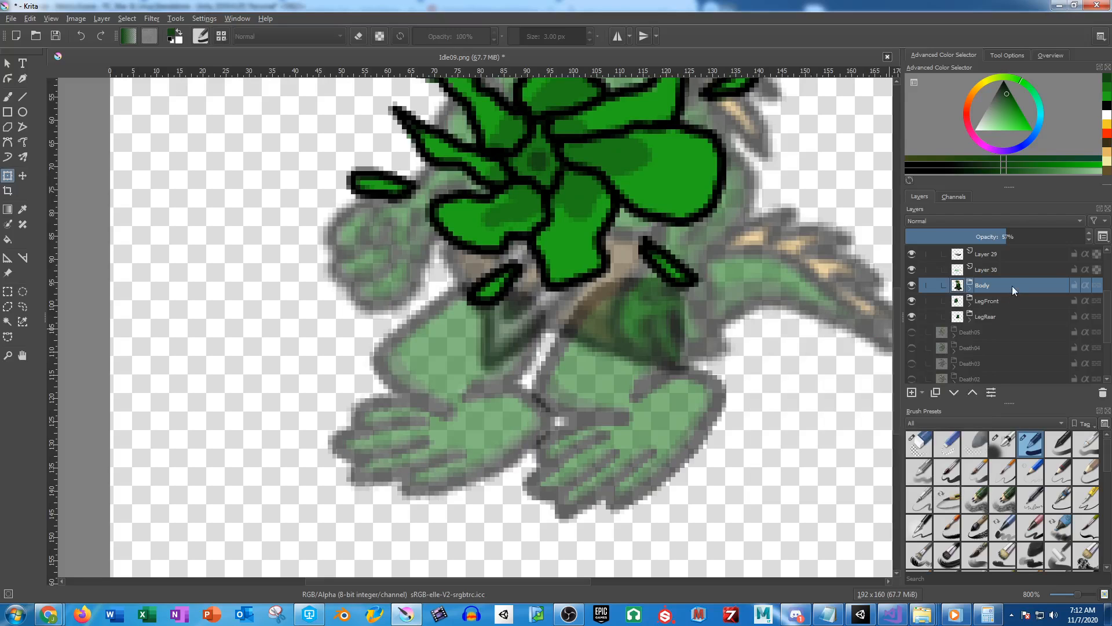
Lower the opacity of the Body and LegFront groups to 34% and the LegRear group to 31%
left_click_drag(616, 250, 571, 413)
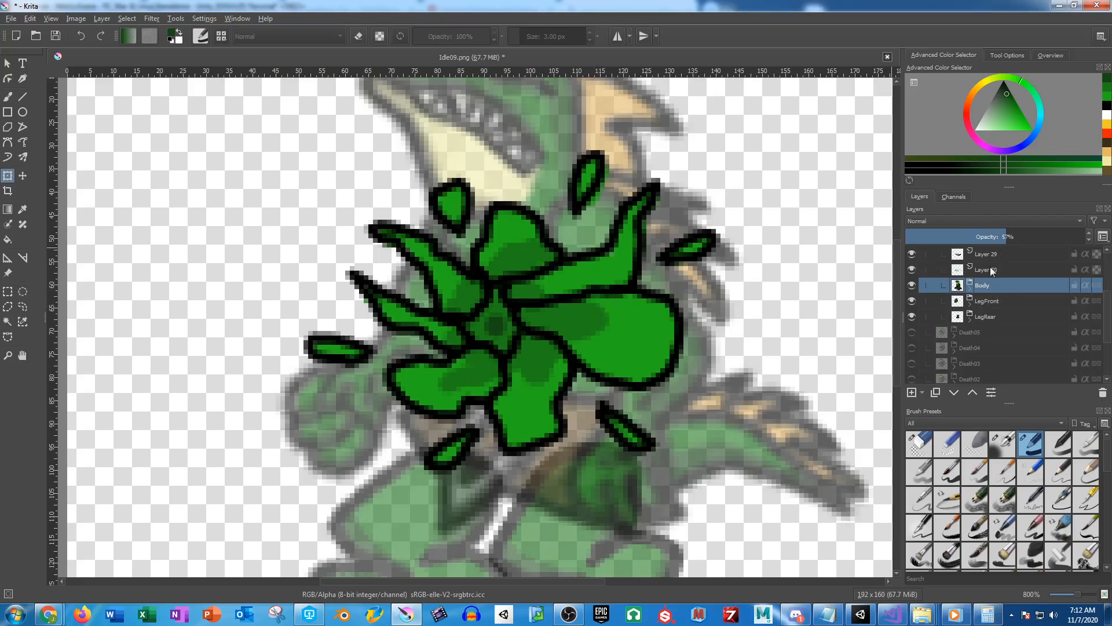
left_click(968, 237)
left_click(988, 301)
left_click(967, 237)
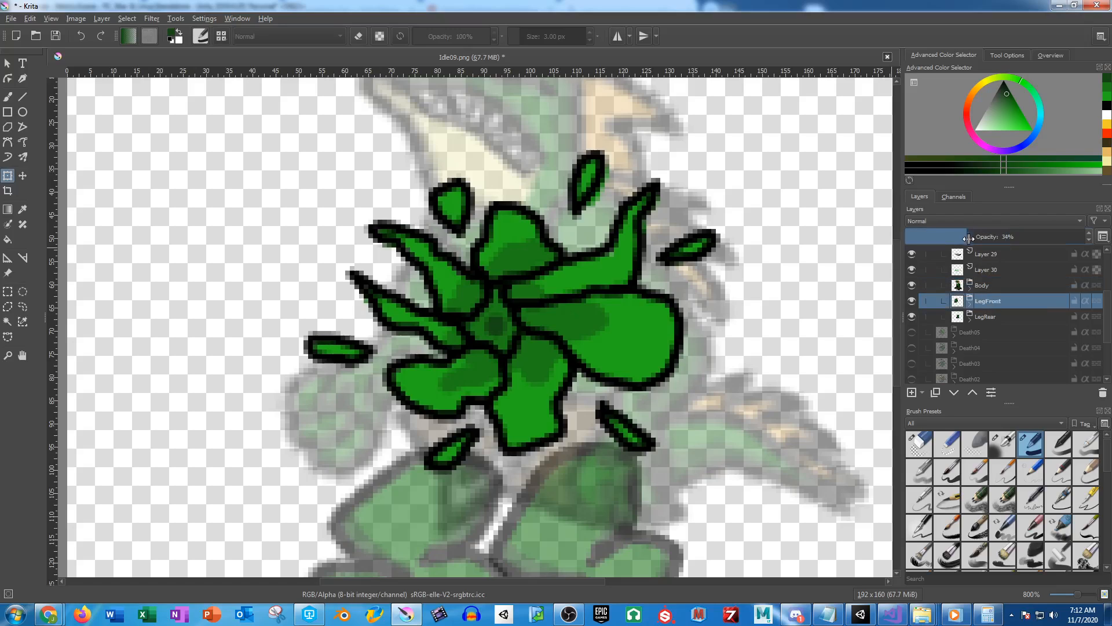
Rotate the Head group inside Body slightly clockwise about the back of the neck with the Transform tool
left_click(984, 285)
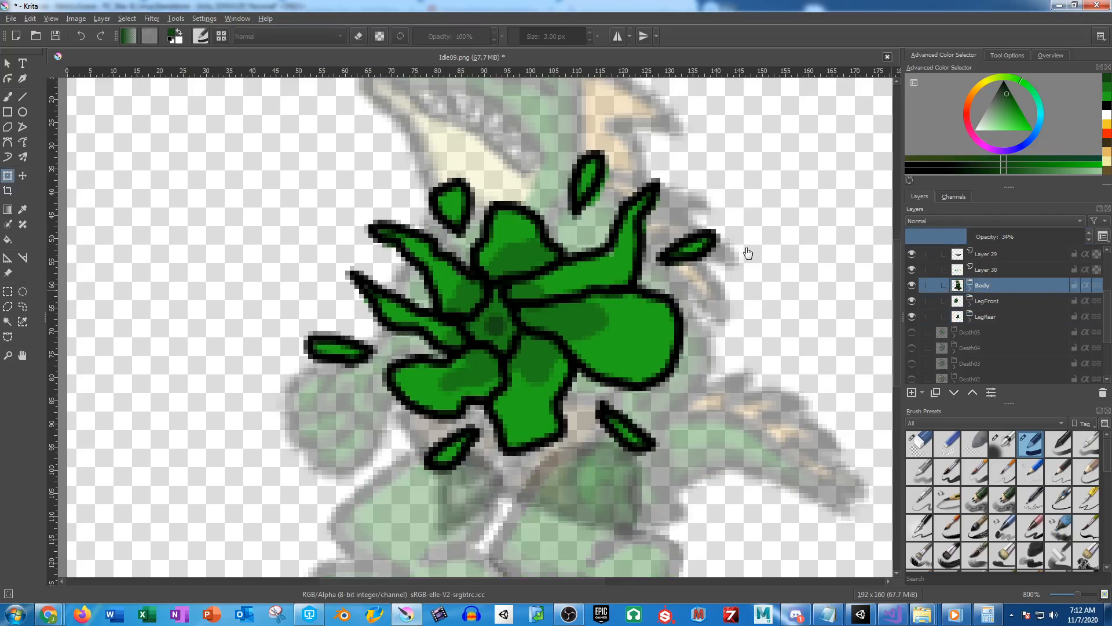
left_click_drag(748, 251, 710, 408)
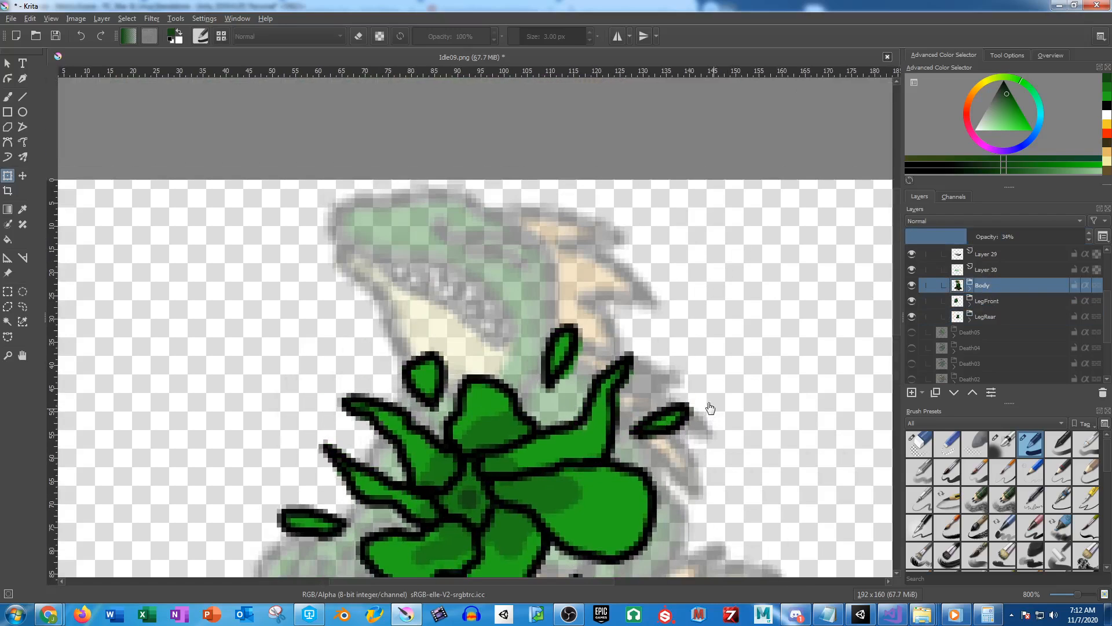
left_click(971, 289)
left_click(1002, 316)
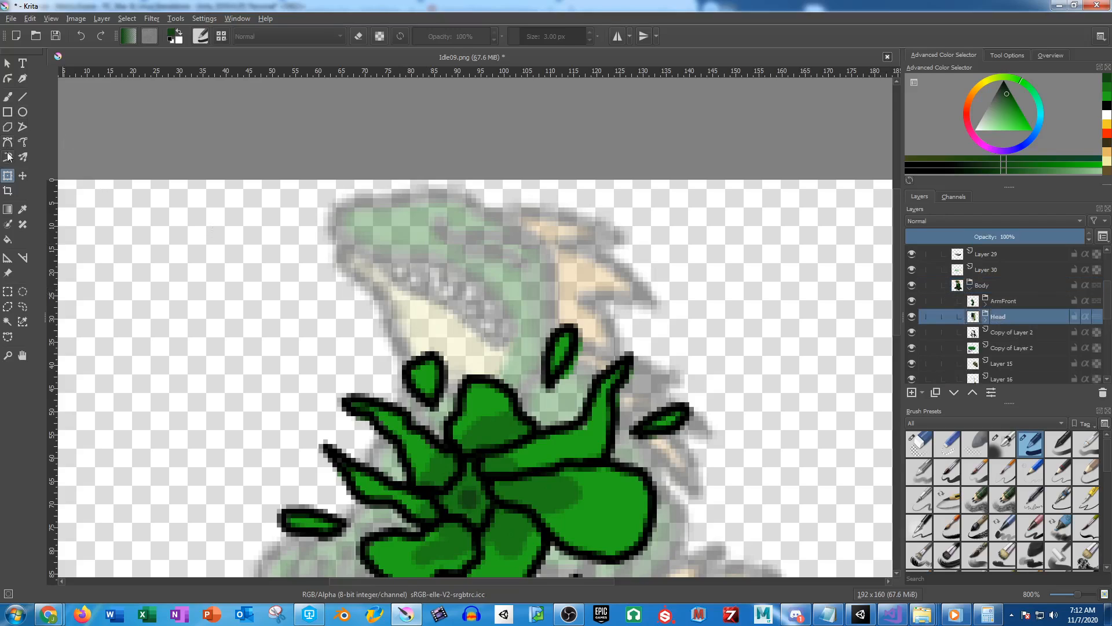
left_click(351, 263)
left_click_drag(496, 303, 555, 379)
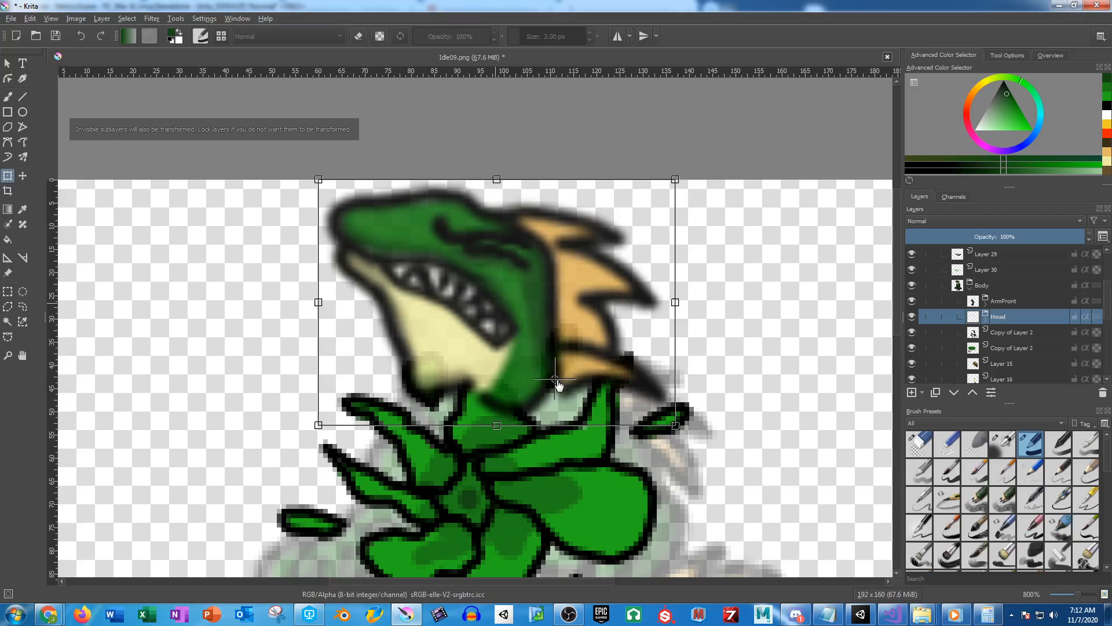
left_click_drag(278, 281, 268, 278)
key("Return")
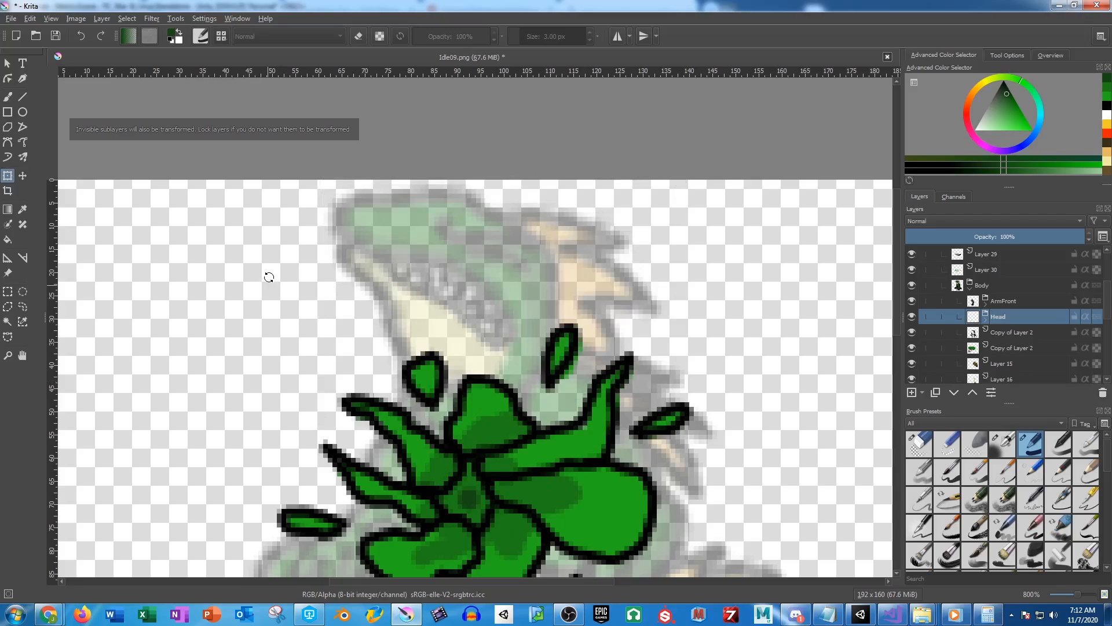
Merge the LegFront group and the LegRear group of the Death05 copy into single layers
scroll(547, 303, "down", 3)
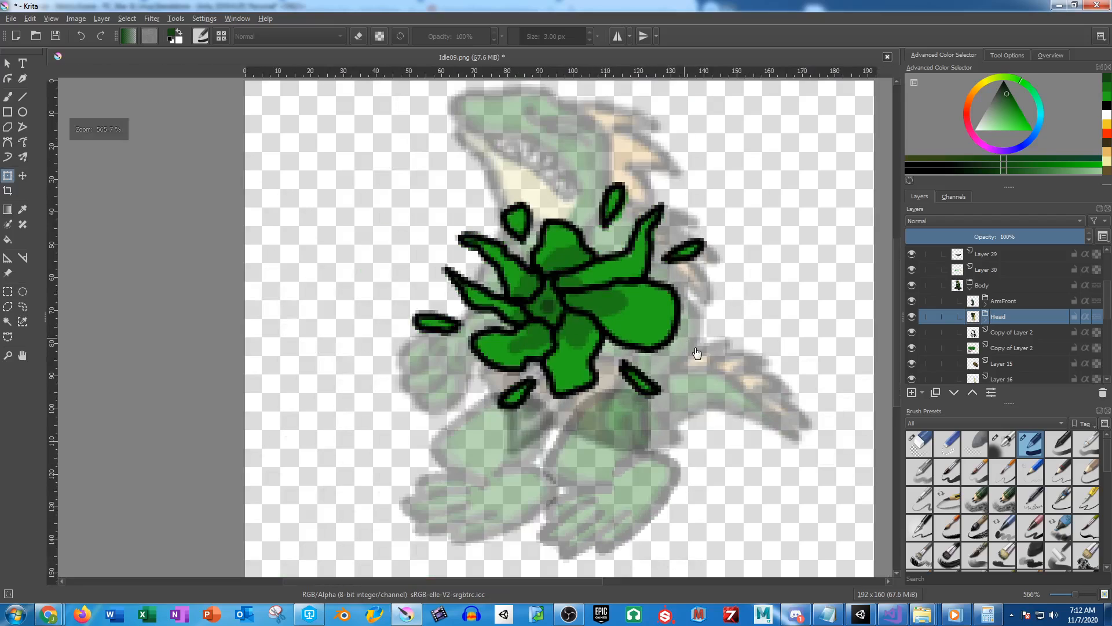
scroll(1010, 342, "down", 1)
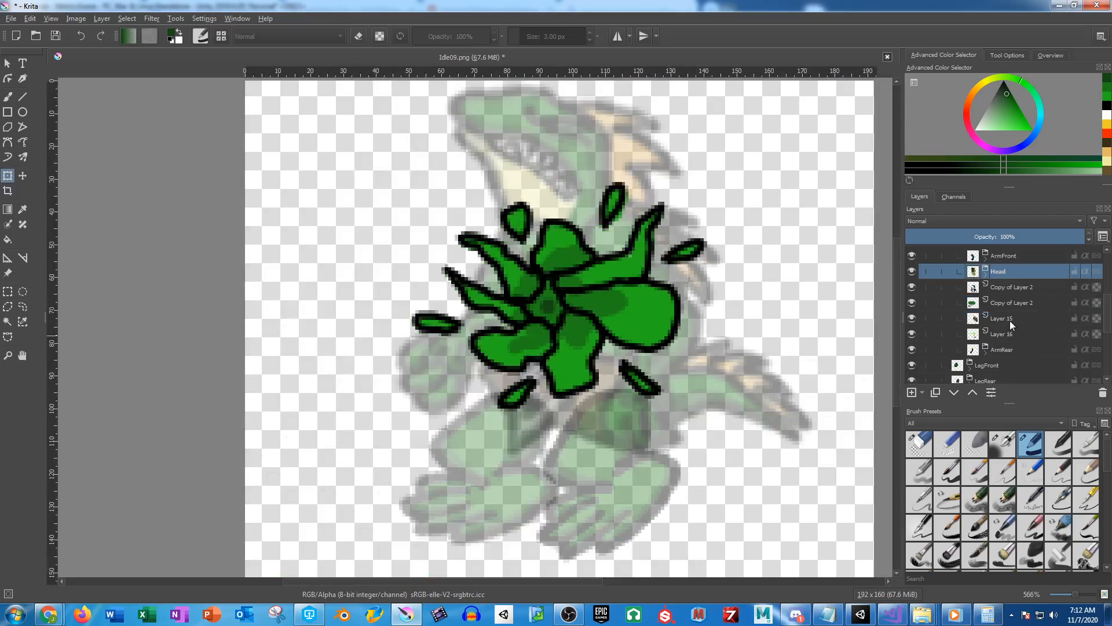
scroll(1014, 318, "down", 2)
left_click(990, 275)
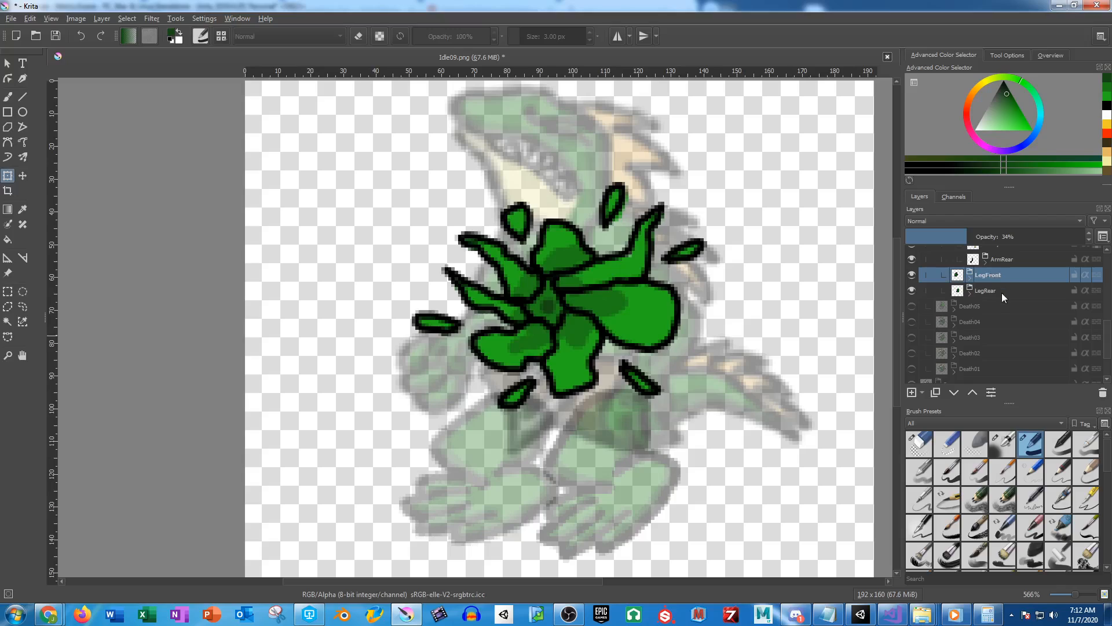
right_click(996, 277)
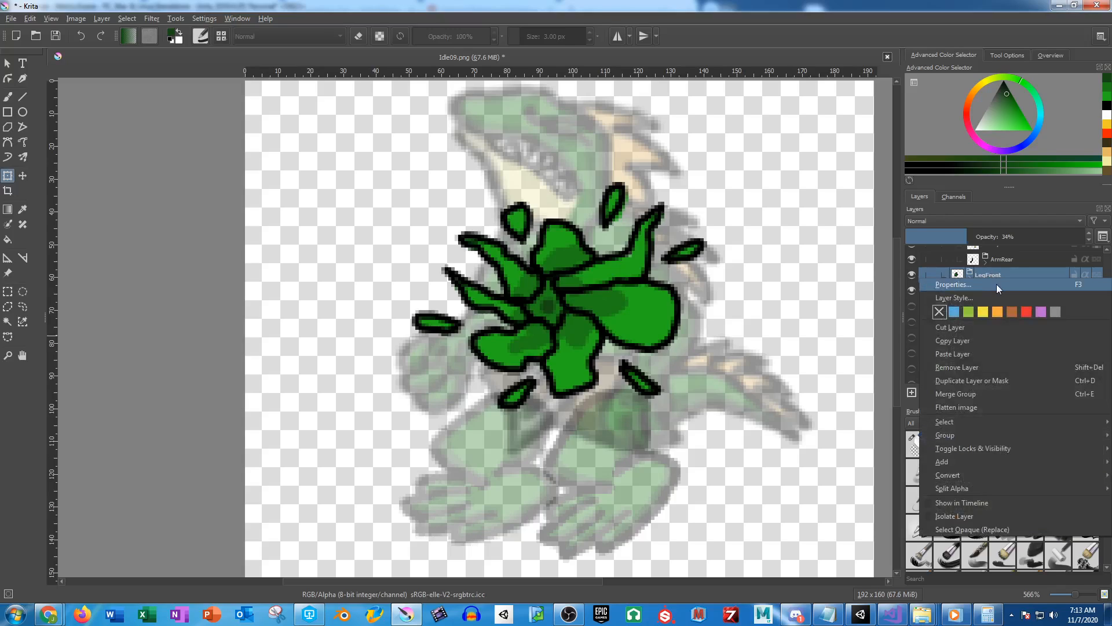
left_click(978, 394)
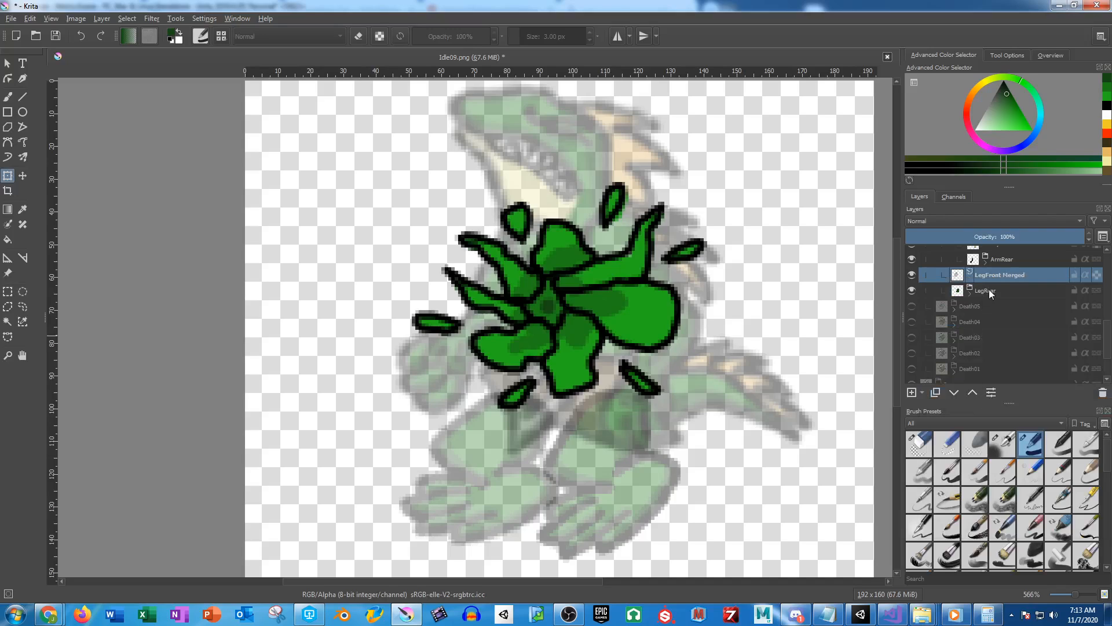
right_click(989, 290)
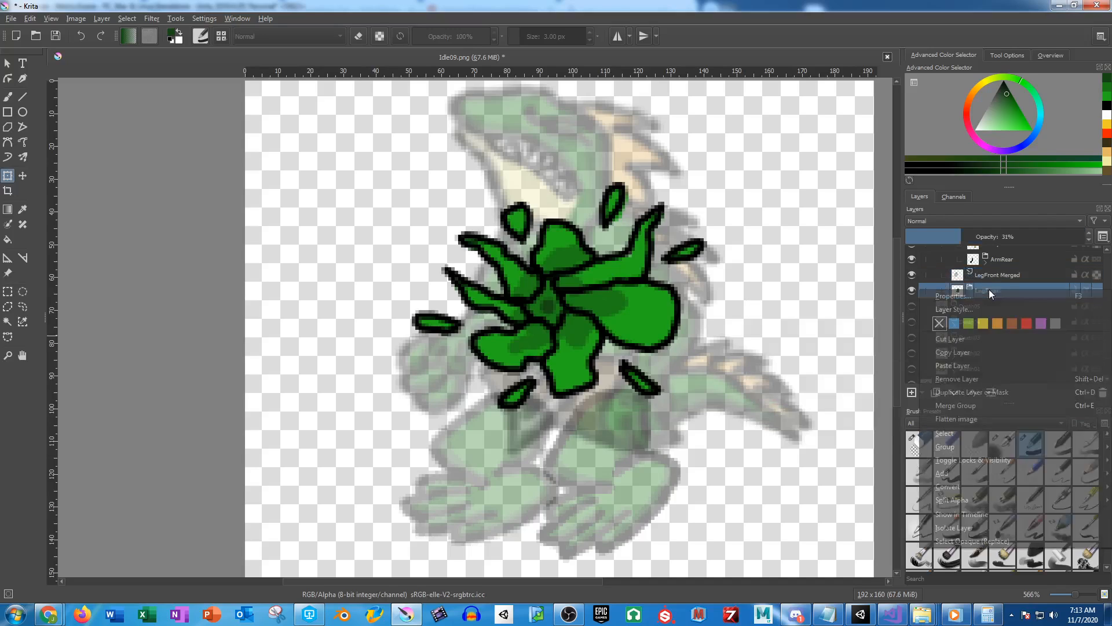
left_click(999, 409)
Erase the dark upper-thigh overlaps from both merged leg layers with the 10 px Eraser Circle brush
left_click(930, 443)
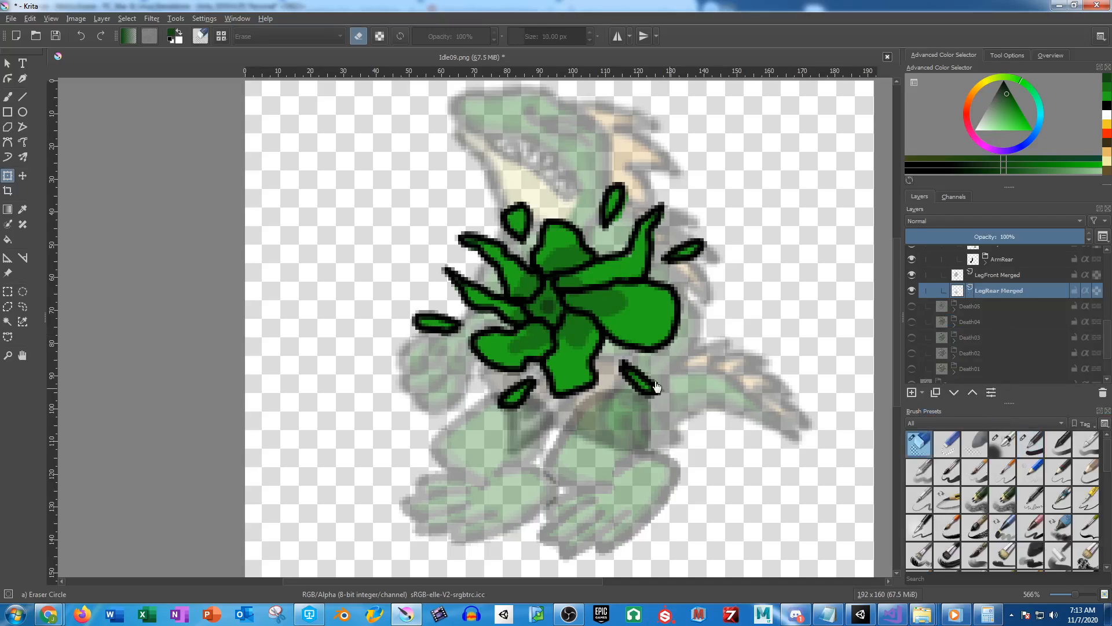
left_click(997, 275)
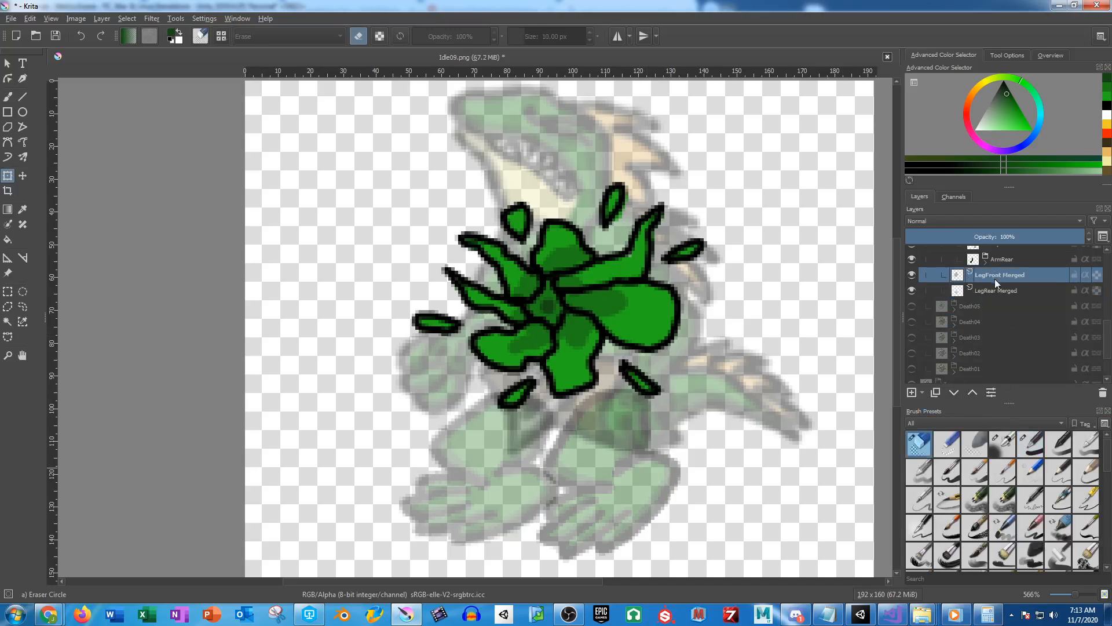
left_click(7, 96)
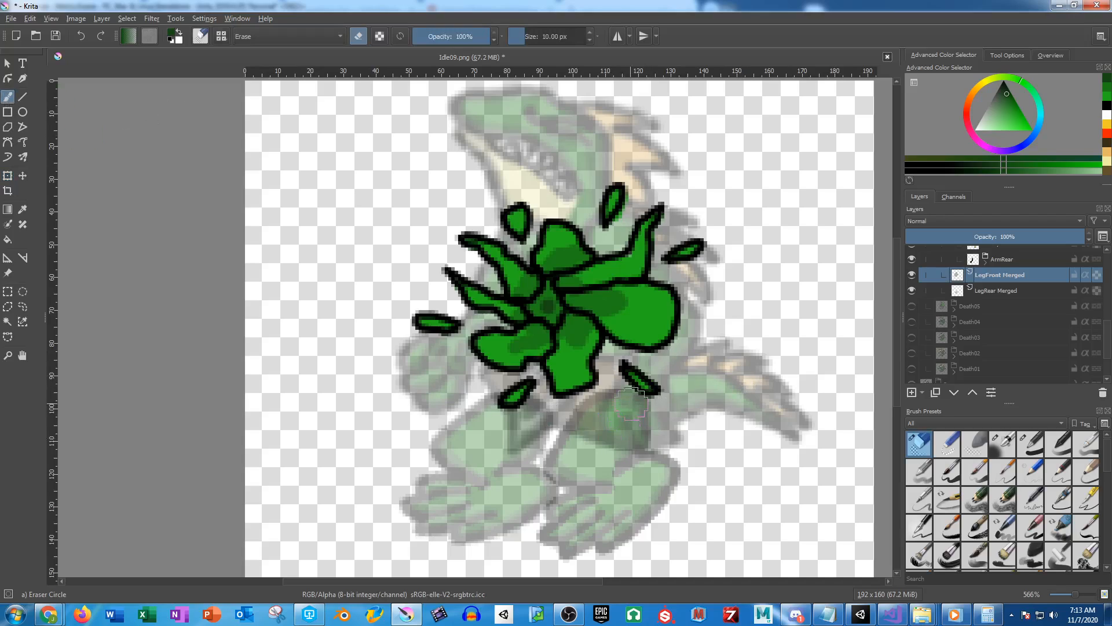
mouse_move(632, 404)
left_mouse_down()
mouse_move(584, 396)
mouse_move(645, 432)
mouse_move(572, 413)
mouse_move(648, 439)
left_mouse_up()
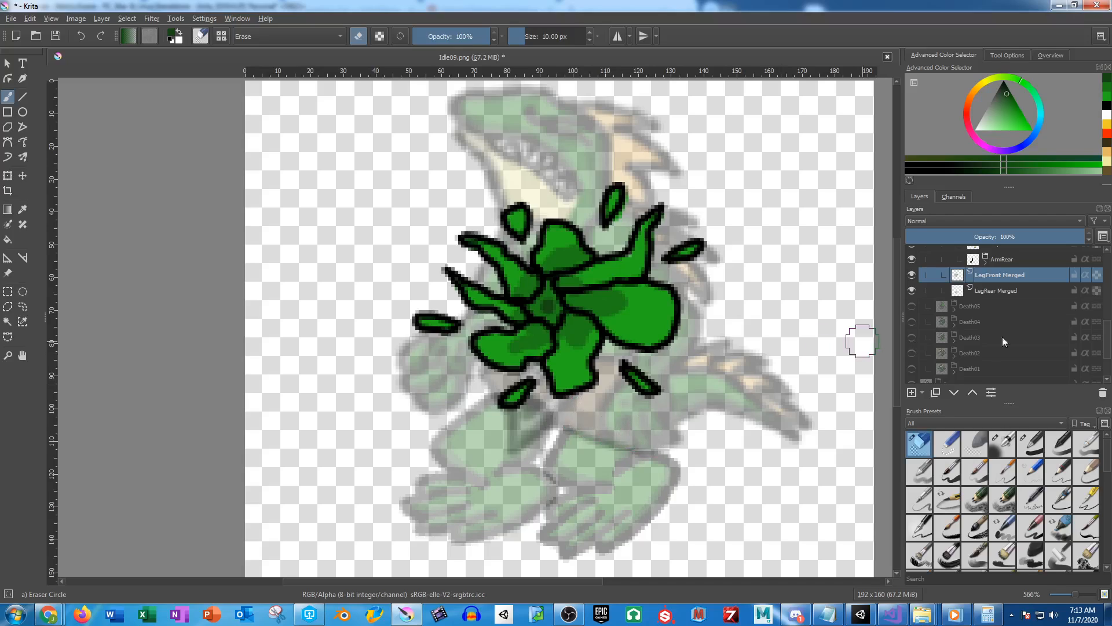
left_click(979, 290)
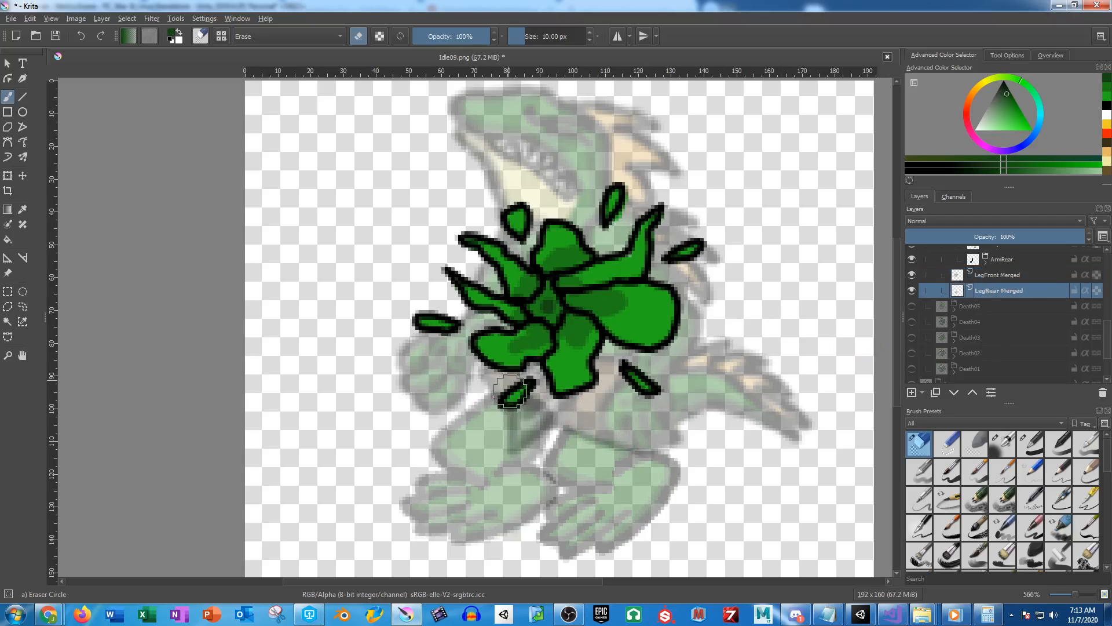
mouse_move(511, 391)
left_mouse_down()
mouse_move(554, 413)
mouse_move(515, 393)
left_mouse_up()
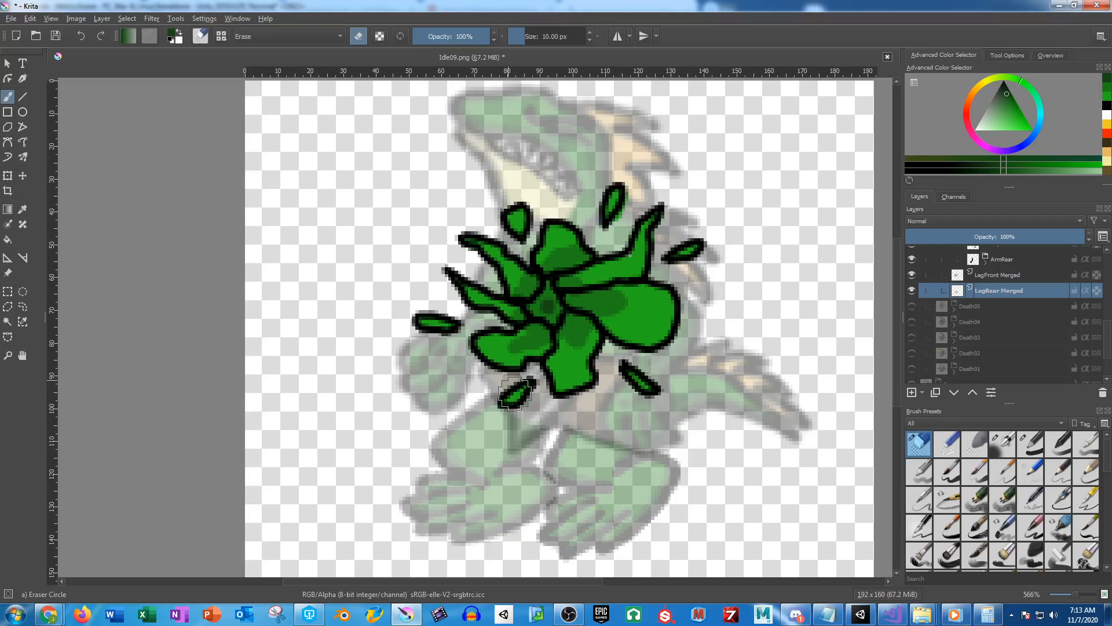
left_click(1000, 276)
mouse_move(591, 427)
left_mouse_down()
mouse_move(575, 414)
mouse_move(624, 429)
mouse_move(576, 420)
left_mouse_up()
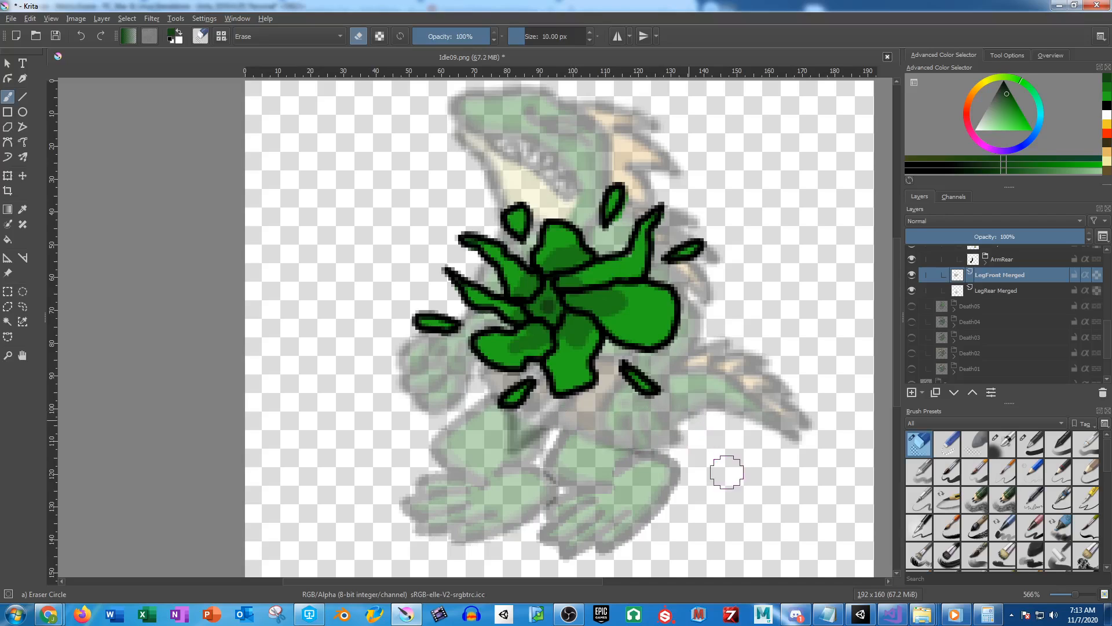
scroll(725, 466, "down", 3)
scroll(714, 420, "up", 3)
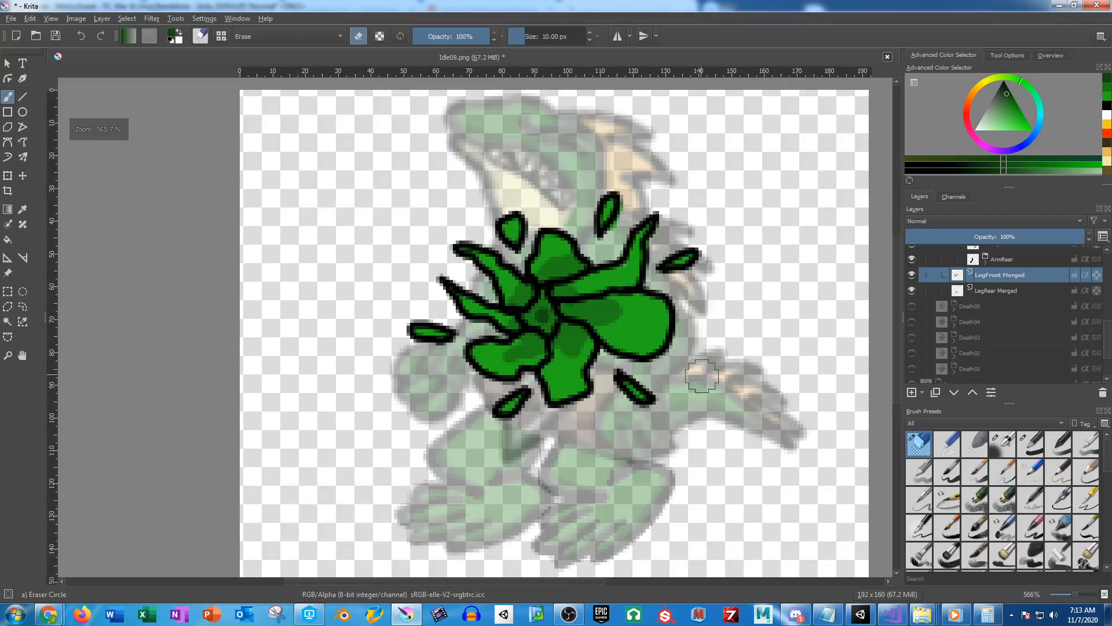
Collapse and hide the Copy of Death05 group, and show and expand the Death05 group
scroll(985, 312, "up", 2)
scroll(985, 312, "up", 3)
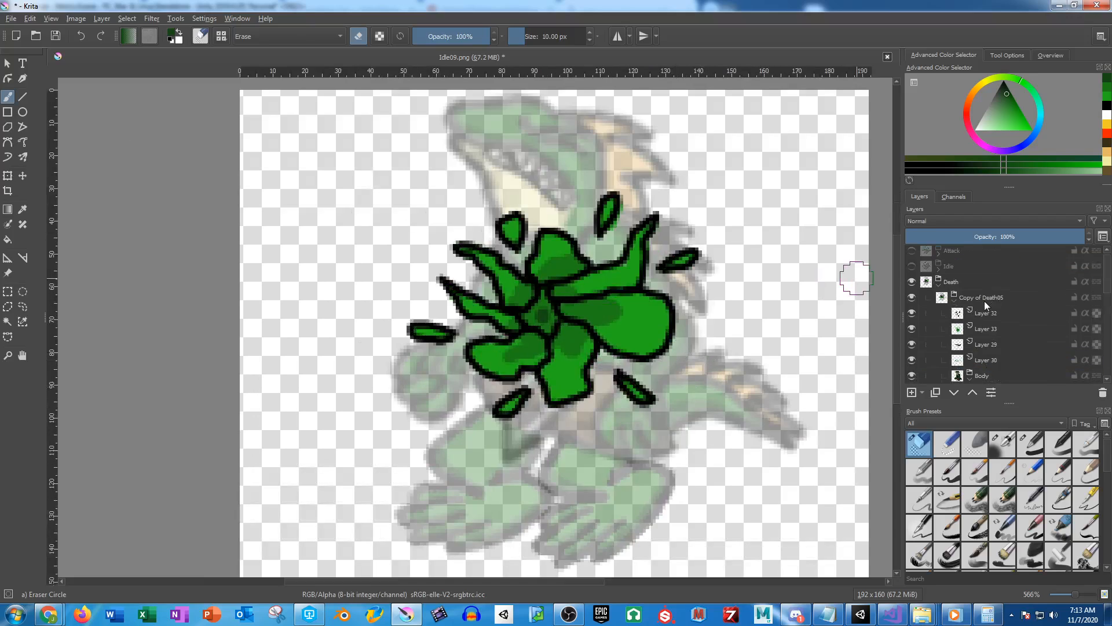
left_click(955, 298)
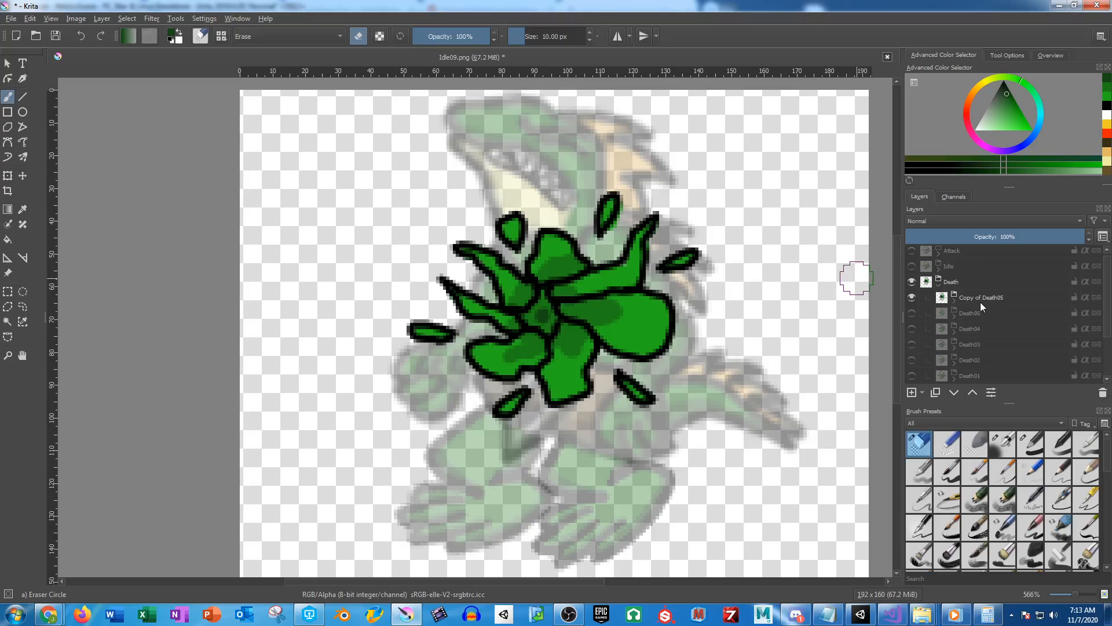
left_click(912, 297)
left_click(912, 313)
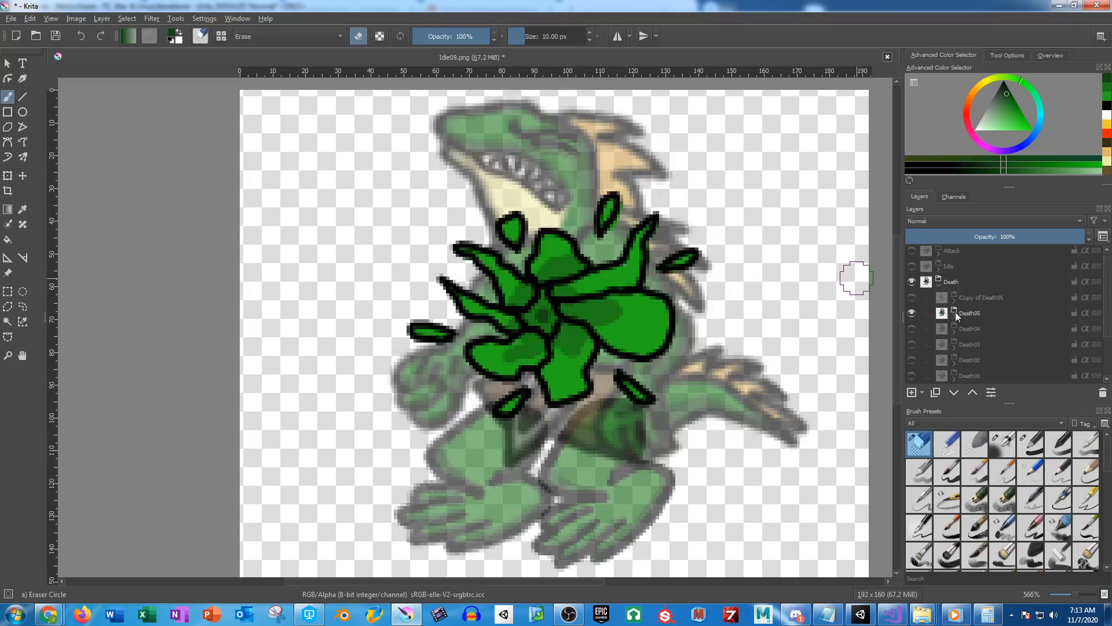
left_click(955, 313)
Merge the LegFront and LegRear groups of Death05 into single layers
scroll(983, 328, "down", 3)
left_click(979, 315)
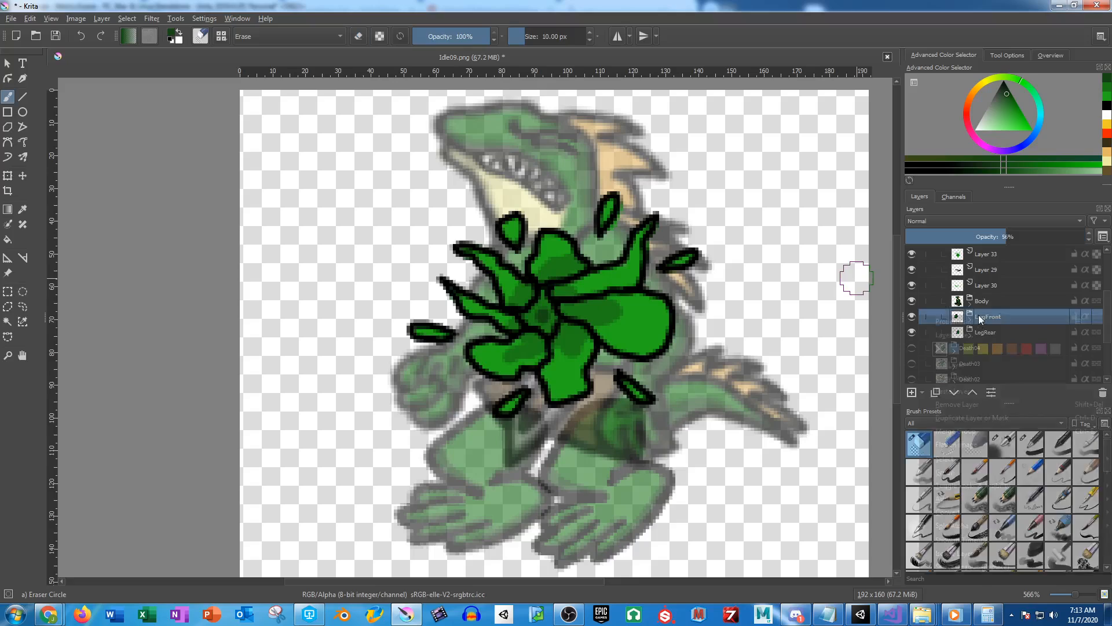
right_click(978, 315)
left_click(979, 431)
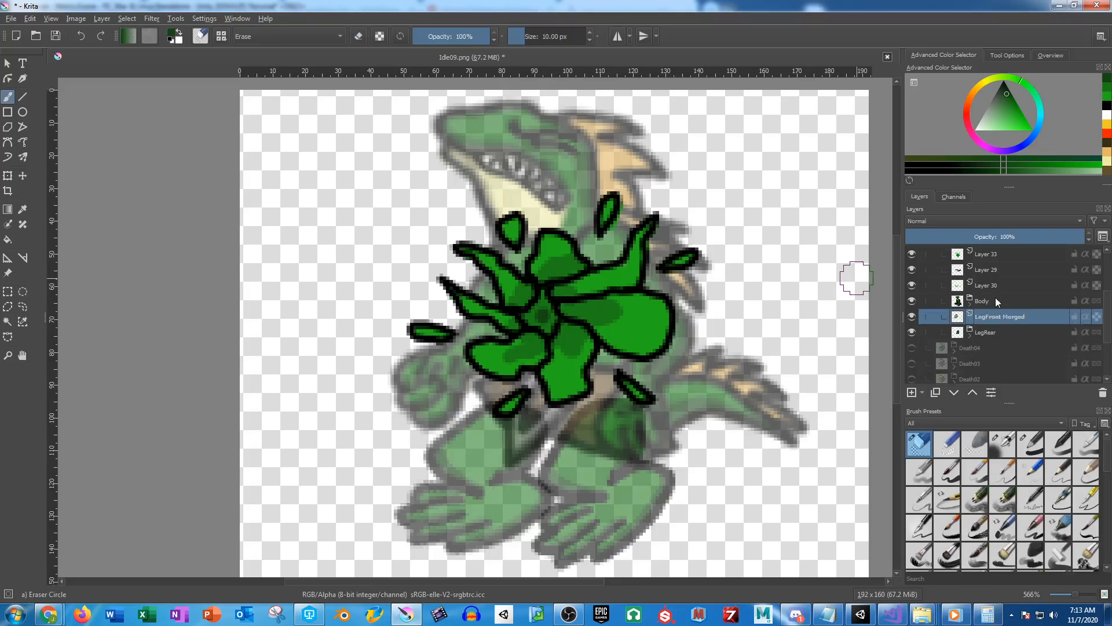
left_click(989, 333)
right_click(989, 332)
left_click(986, 450)
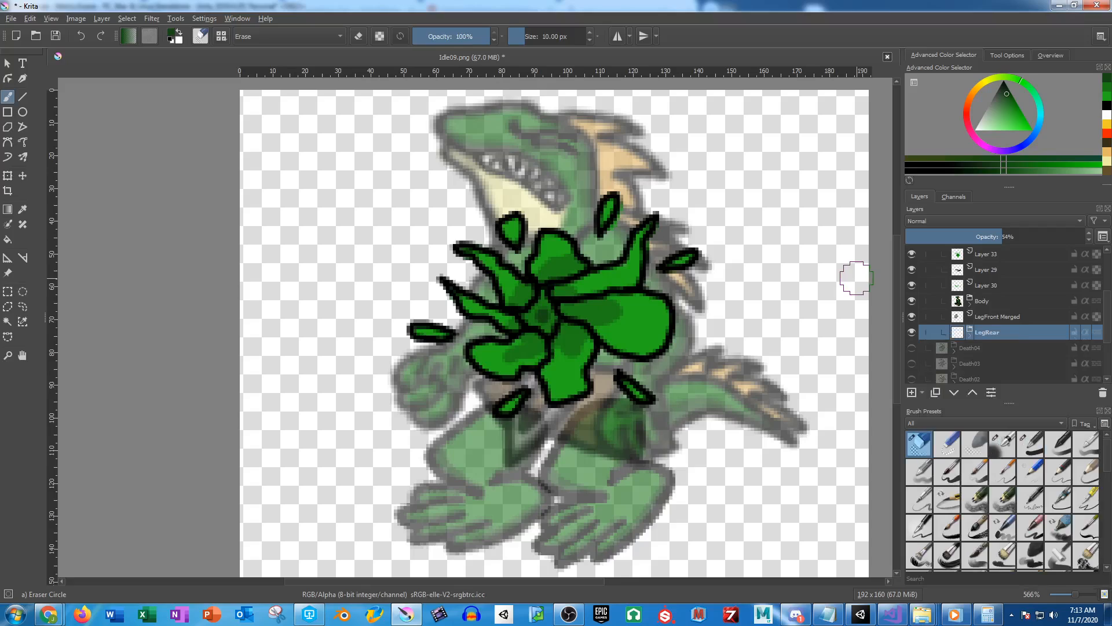
Erase the dark thigh areas overlapping the body on Death05's merged rear and front leg layers
mouse_move(499, 393)
left_mouse_down()
mouse_move(530, 424)
mouse_move(506, 415)
mouse_move(503, 404)
mouse_move(542, 426)
left_mouse_up()
left_click(990, 317)
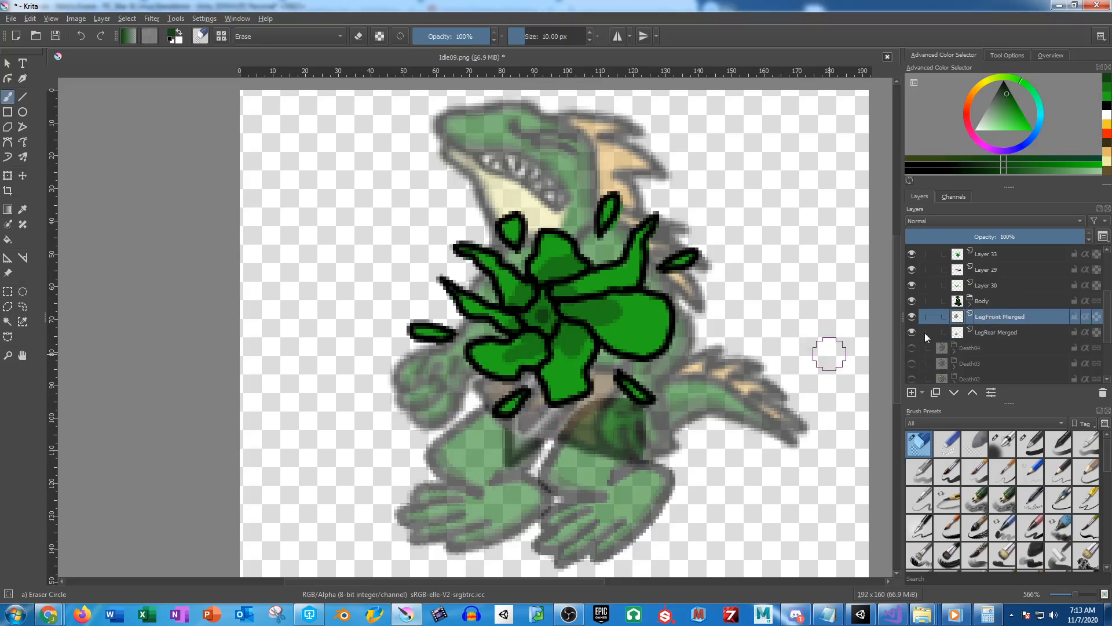
mouse_move(589, 432)
left_mouse_down()
mouse_move(635, 442)
mouse_move(627, 423)
mouse_move(583, 404)
mouse_move(642, 428)
left_mouse_up()
scroll(617, 420, "up", 3)
mouse_move(689, 363)
left_mouse_down()
mouse_move(679, 407)
mouse_move(587, 353)
mouse_move(512, 334)
mouse_move(478, 372)
mouse_move(496, 391)
mouse_move(588, 430)
mouse_move(717, 452)
mouse_move(733, 424)
mouse_move(695, 365)
left_mouse_up()
scroll(694, 365, "down", 2)
scroll(695, 365, "down", 2)
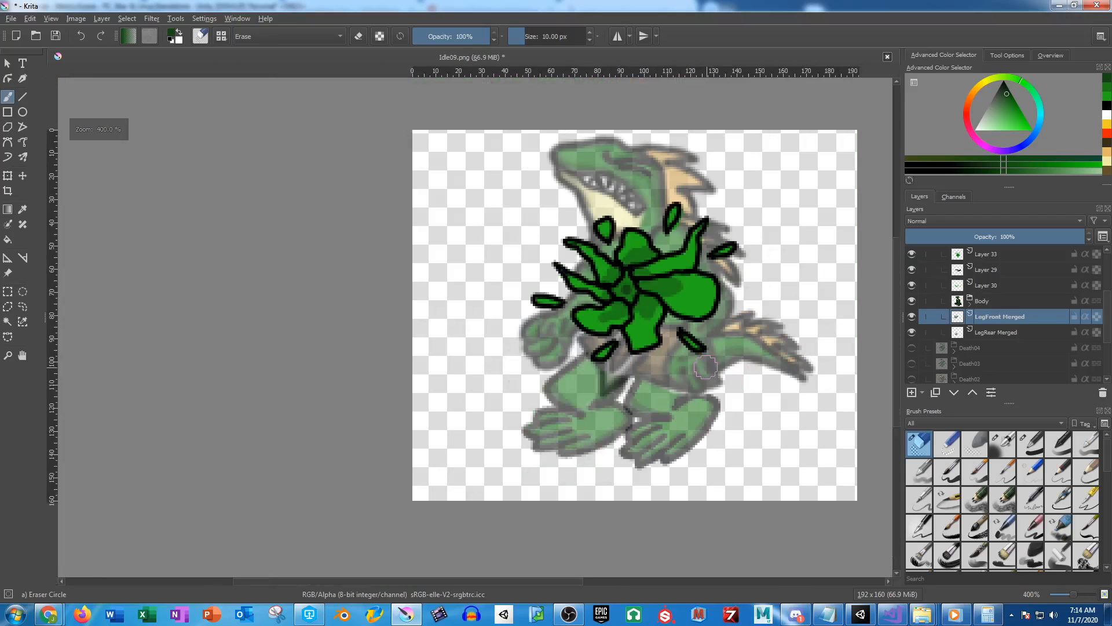
Erase the remaining dark patch at the inner thigh of Death05's LegRear Merged layer with a 5 px eraser
scroll(597, 382, "up", 4)
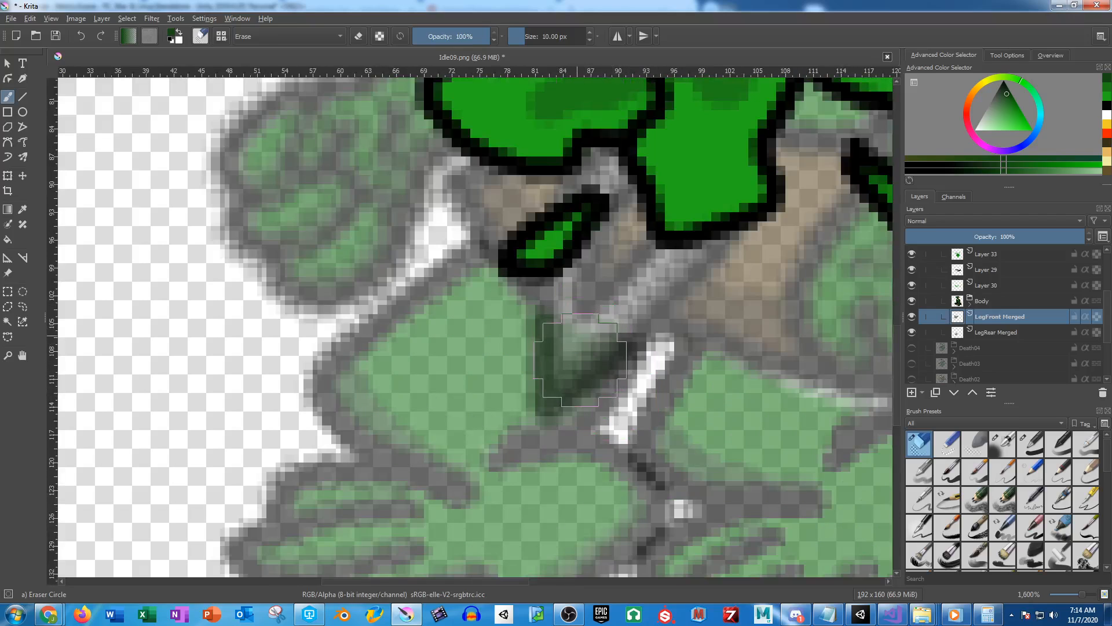
left_click(992, 332)
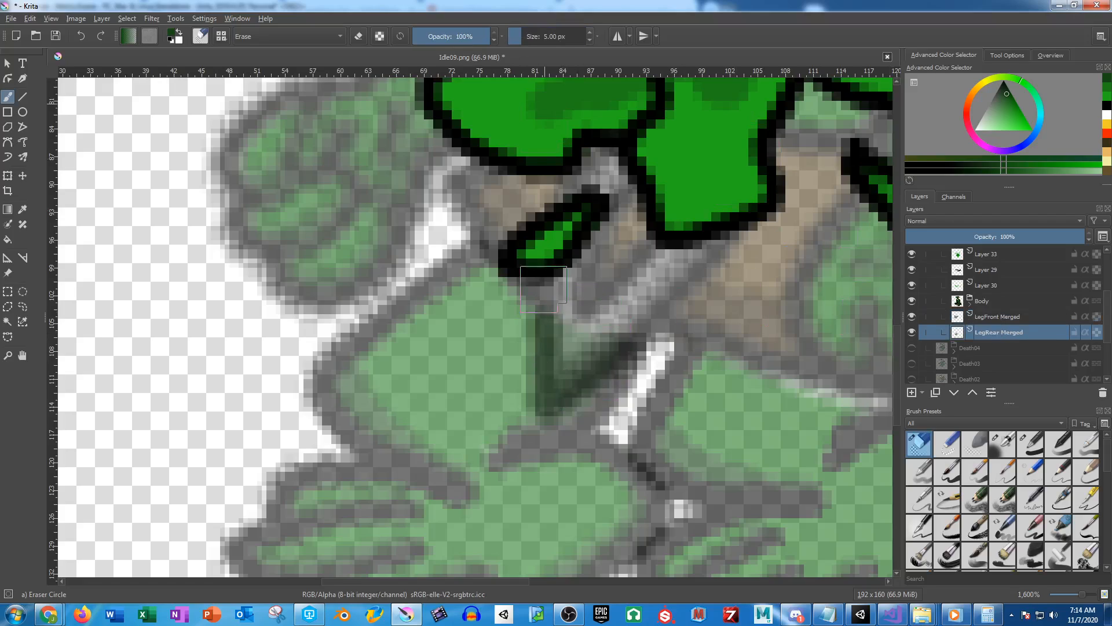
mouse_move(555, 316)
left_mouse_down()
mouse_move(554, 392)
mouse_move(617, 336)
mouse_move(550, 407)
left_mouse_up()
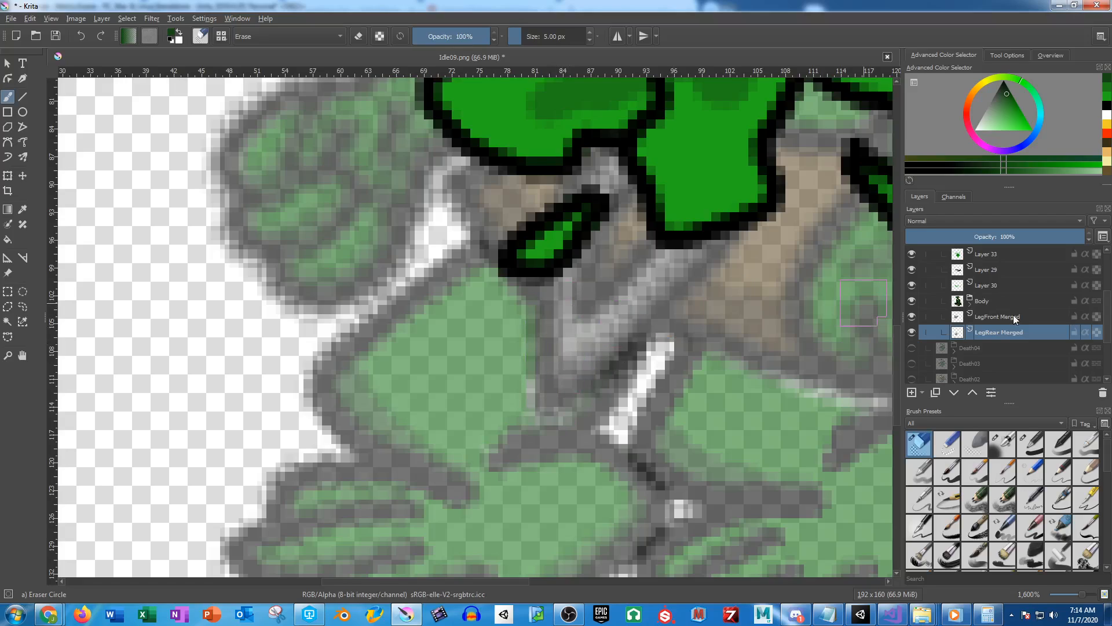
Collapse and hide Death05, briefly show Death04 to compare the thigh area, and show the Copy of Death05 group
scroll(1005, 336, "up", 2)
left_click(956, 317)
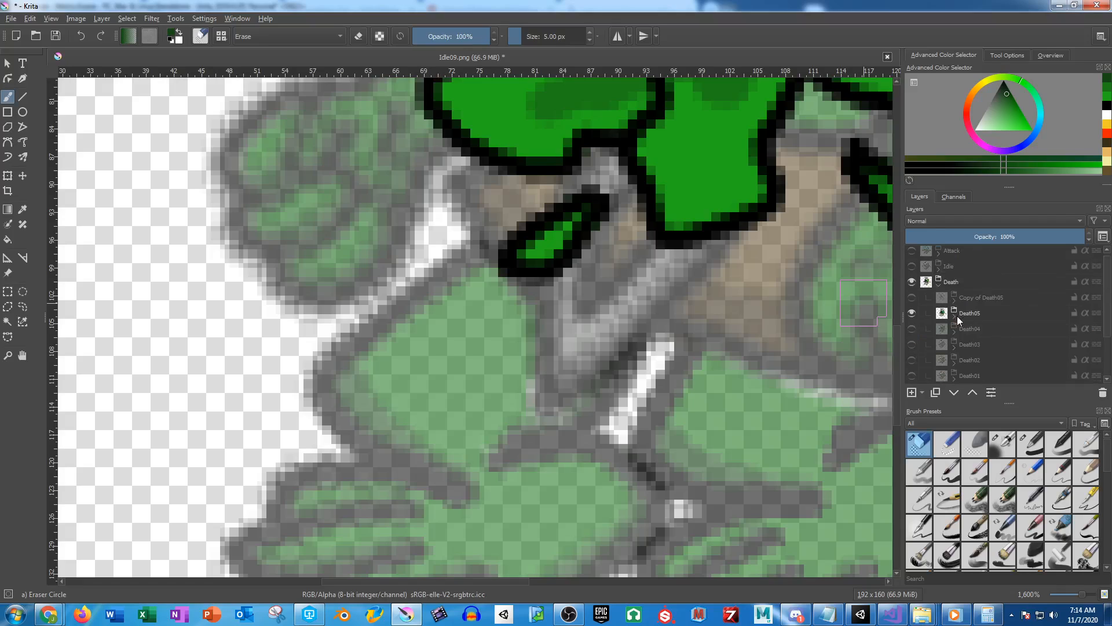
left_click(913, 312)
left_click(913, 328)
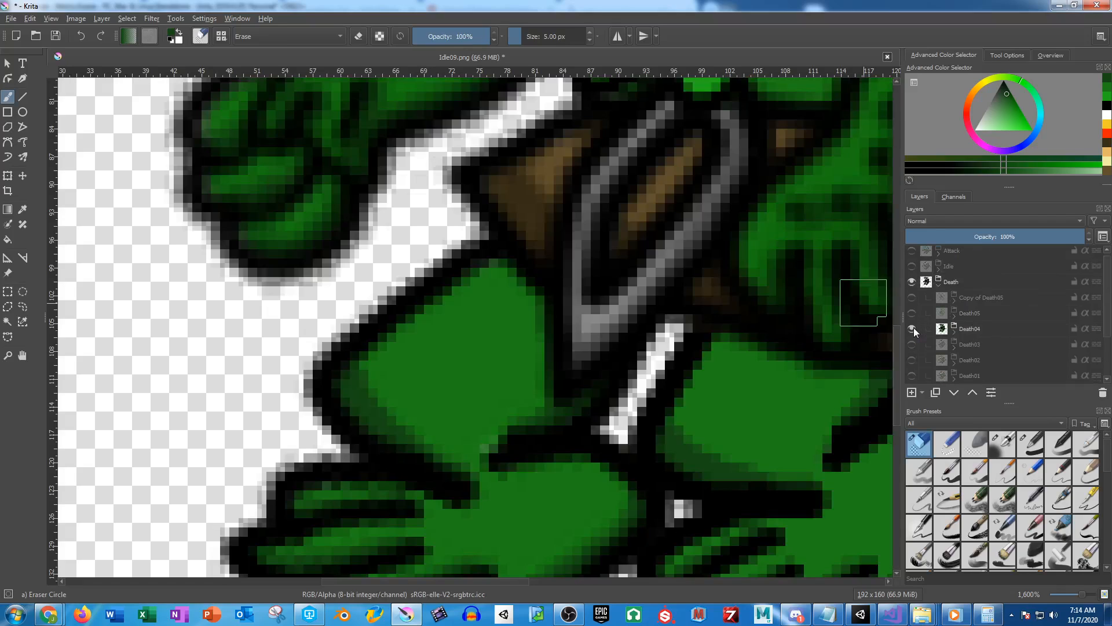
left_click(913, 328)
left_click(912, 296)
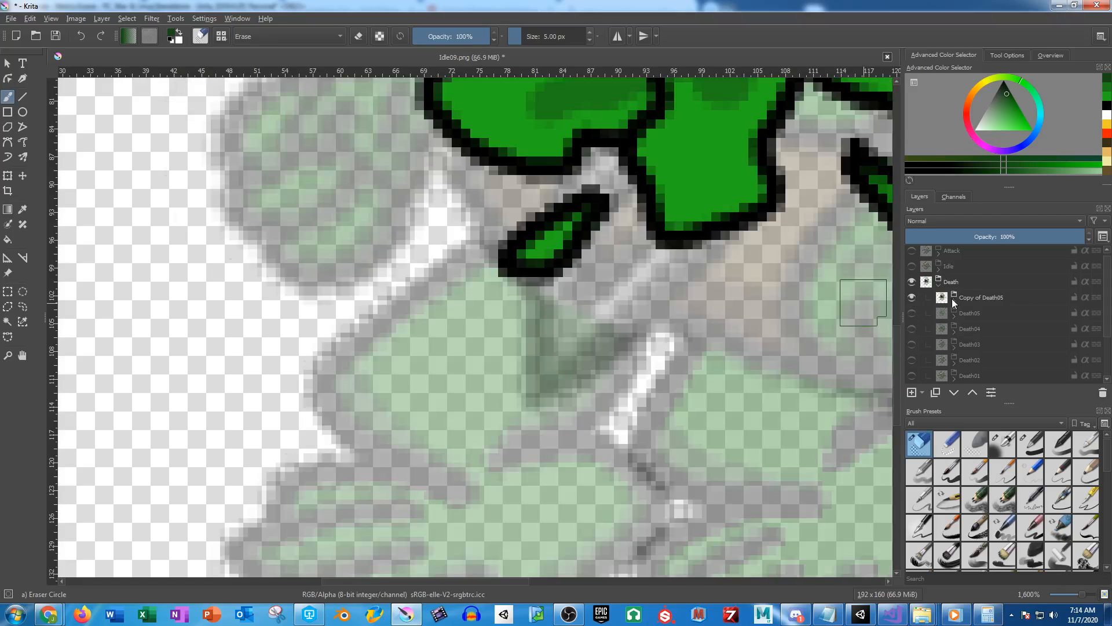
Erase the dark inner-thigh patch on the LegRear Merged layer of Copy of Death05
left_click(954, 300)
scroll(996, 363, "down", 1)
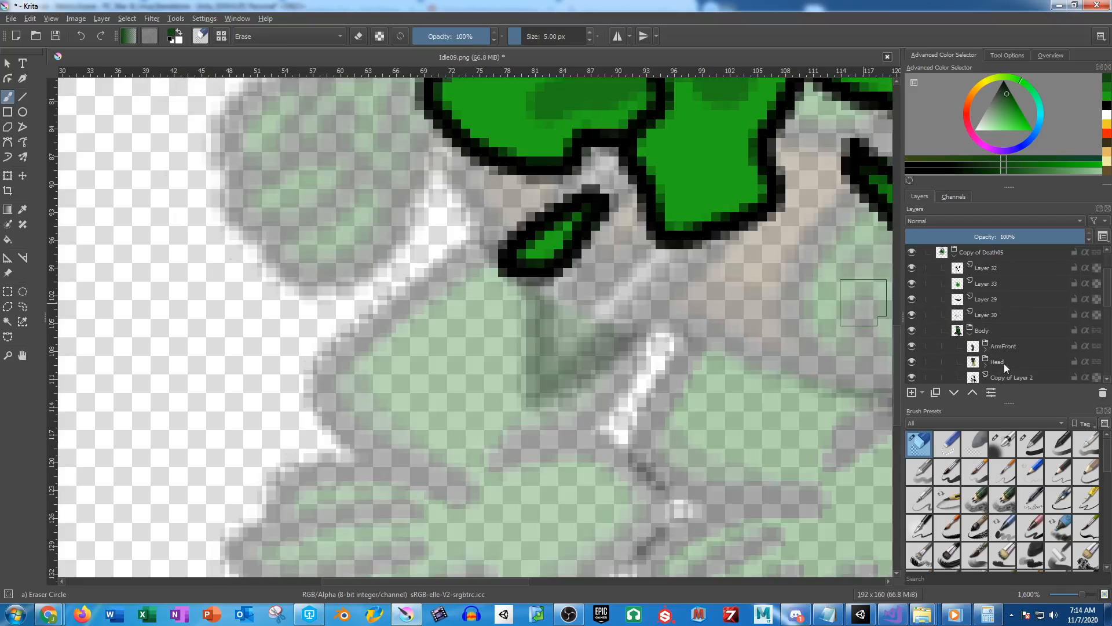
scroll(1008, 355, "down", 3)
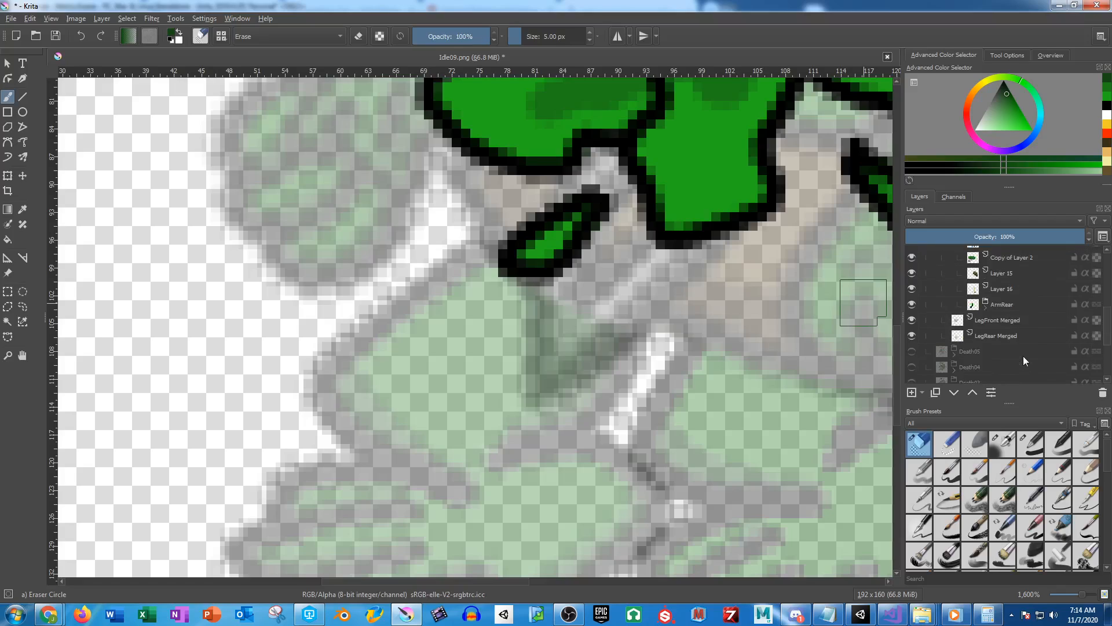
left_click(976, 319)
left_click(988, 337)
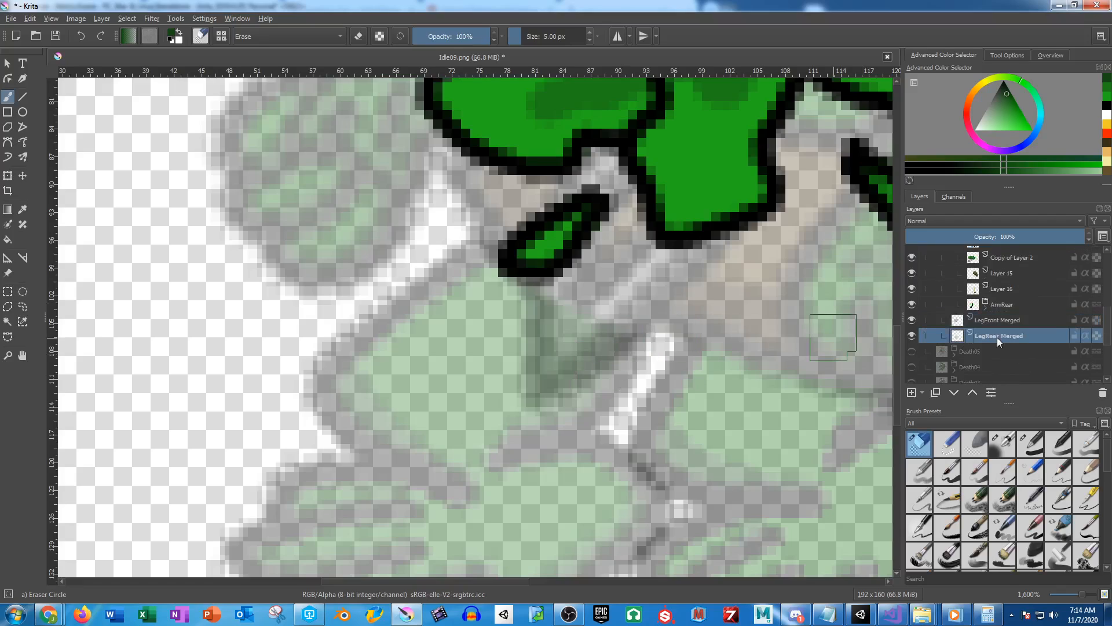
mouse_move(559, 307)
left_mouse_down()
mouse_move(547, 388)
mouse_move(642, 324)
mouse_move(586, 321)
left_mouse_up()
scroll(695, 342, "down", 4)
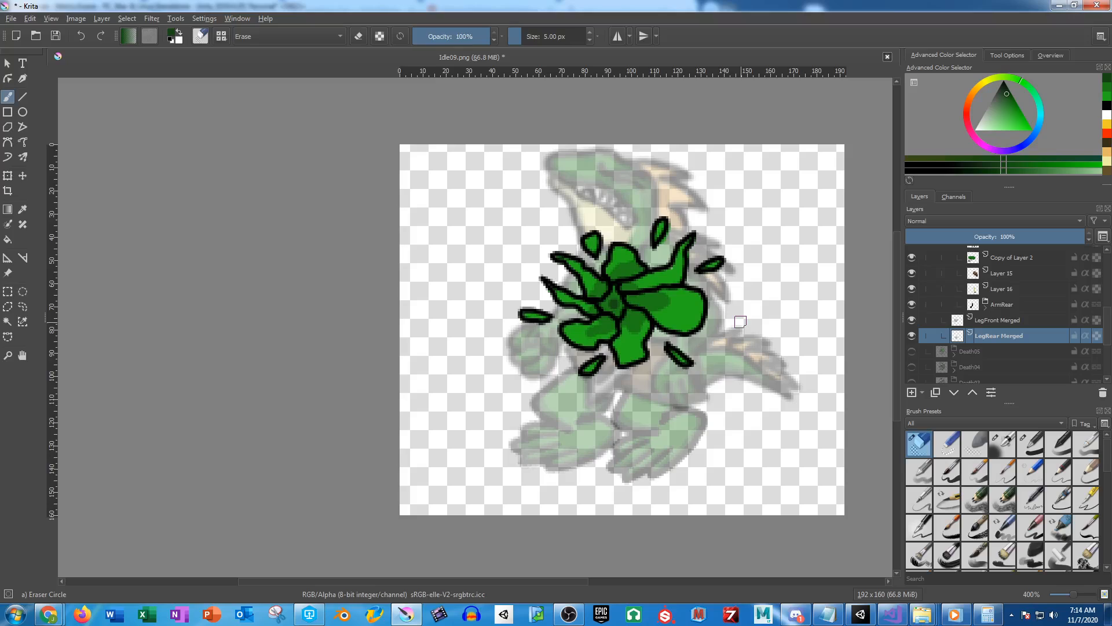
Add a paint layer above Layer 32 in Copy of Death05 and set up a black 1 px Basic-1 brush
scroll(997, 308, "up", 5)
left_click(986, 317)
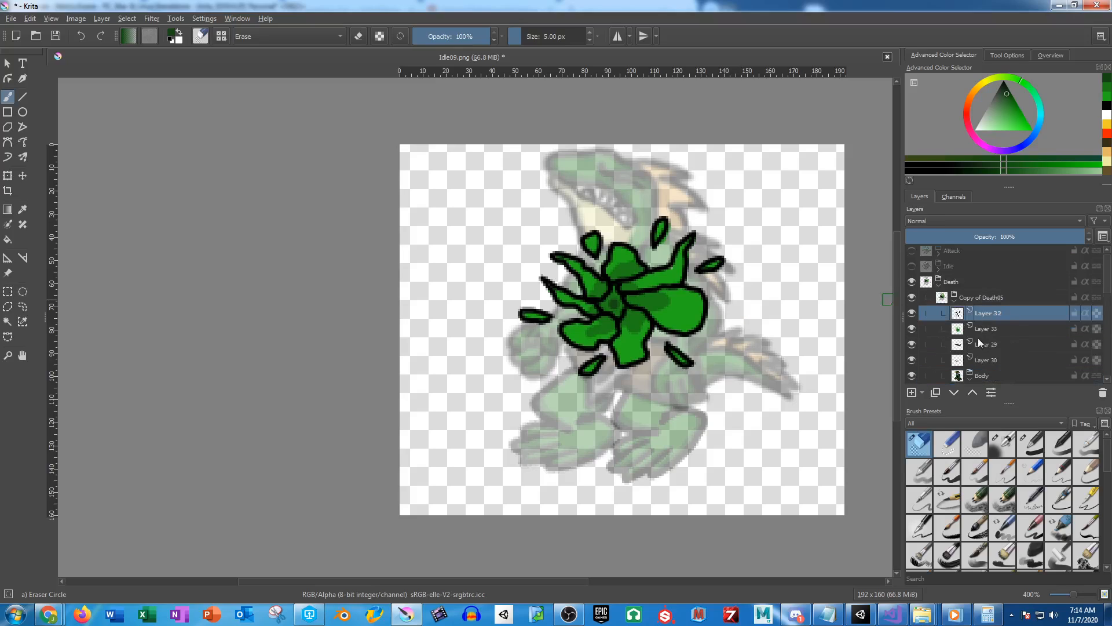
left_click(912, 392)
left_click(1041, 439)
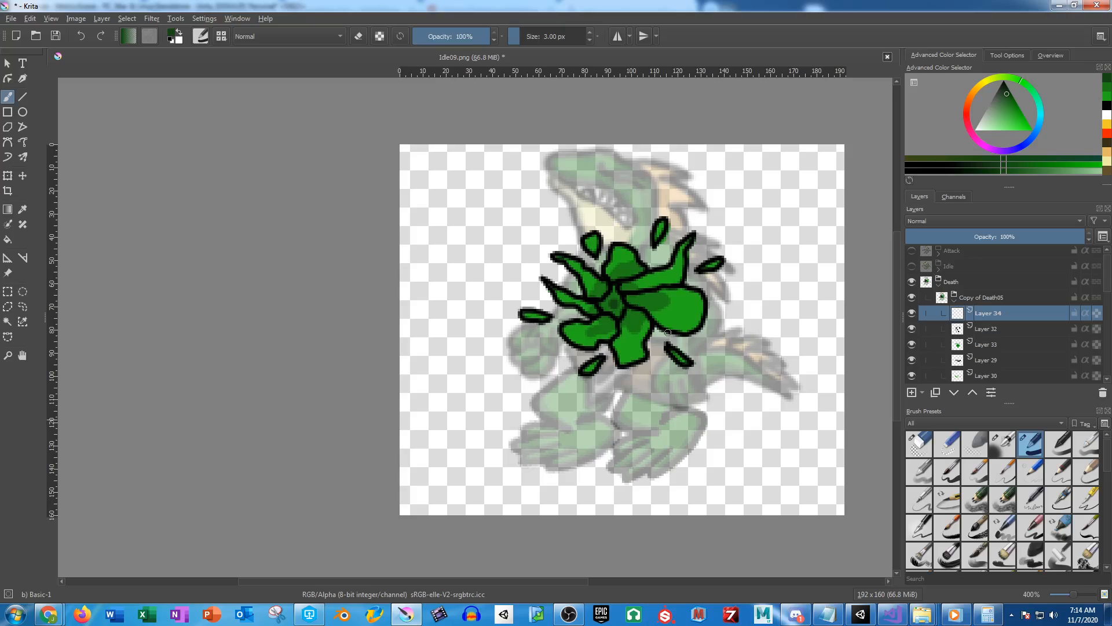
scroll(673, 316, "up", 3)
left_click_drag(667, 225, 782, 239)
scroll(649, 343, "up", 2)
scroll(590, 295, "down", 2)
left_click_drag(600, 292, 508, 364)
left_click_drag(567, 36, 515, 36)
left_click_drag(1007, 76, 1004, 79)
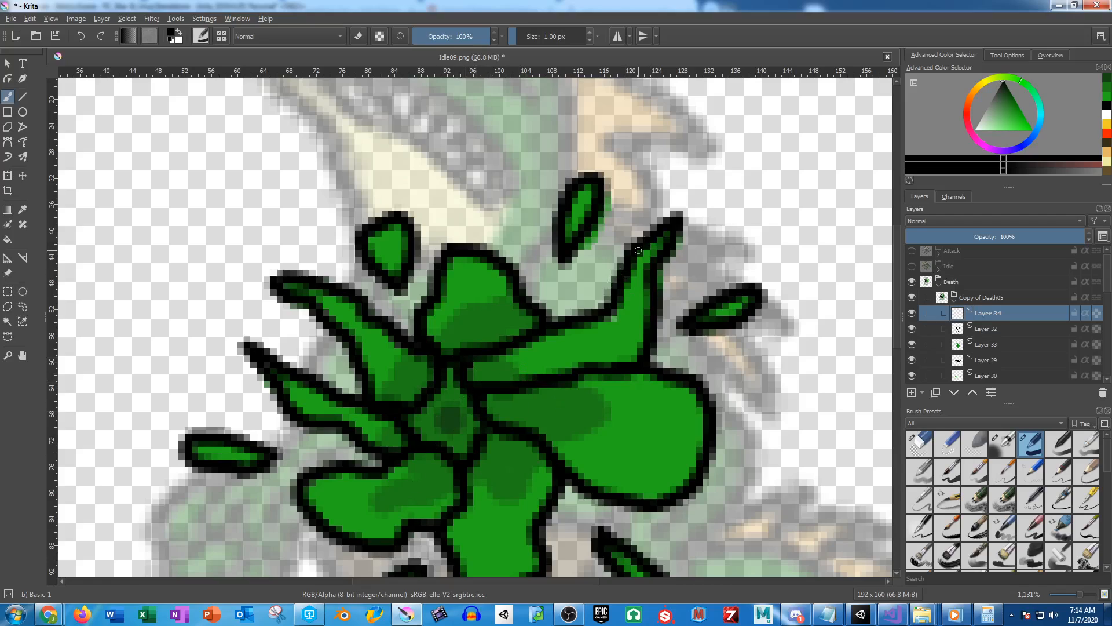
Outline a large blob and a slim drop off the splatter's upper right, plus a wide blob over its right lobe
mouse_move(719, 160)
left_mouse_down()
mouse_move(628, 207)
mouse_move(564, 309)
mouse_move(613, 300)
mouse_move(692, 255)
mouse_move(735, 195)
mouse_move(720, 163)
left_mouse_up()
left_click_drag(763, 341, 745, 303)
mouse_move(796, 204)
left_mouse_down()
mouse_move(684, 251)
mouse_move(737, 259)
mouse_move(799, 208)
left_mouse_up()
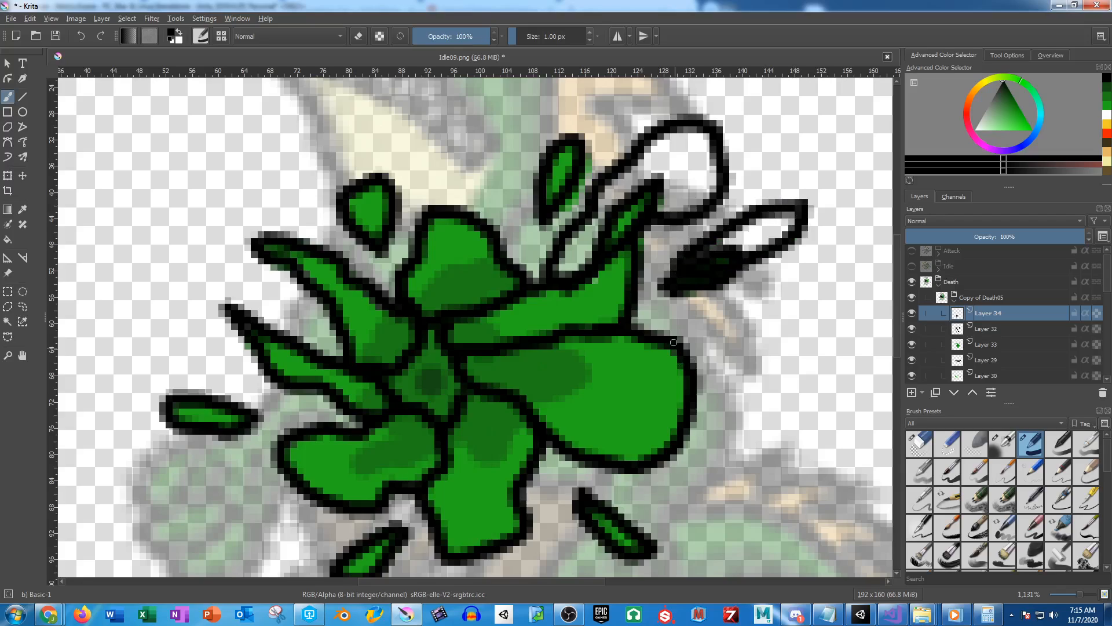
left_click_drag(674, 342, 701, 308)
mouse_move(626, 316)
left_mouse_down()
mouse_move(718, 324)
mouse_move(760, 423)
mouse_move(626, 427)
mouse_move(568, 361)
mouse_move(618, 313)
left_mouse_up()
Outline the splatter's lower shapes: a drop at the lower right, the bottom lobe, and the lower-left drop and lobe
scroll(618, 364, "down", 2)
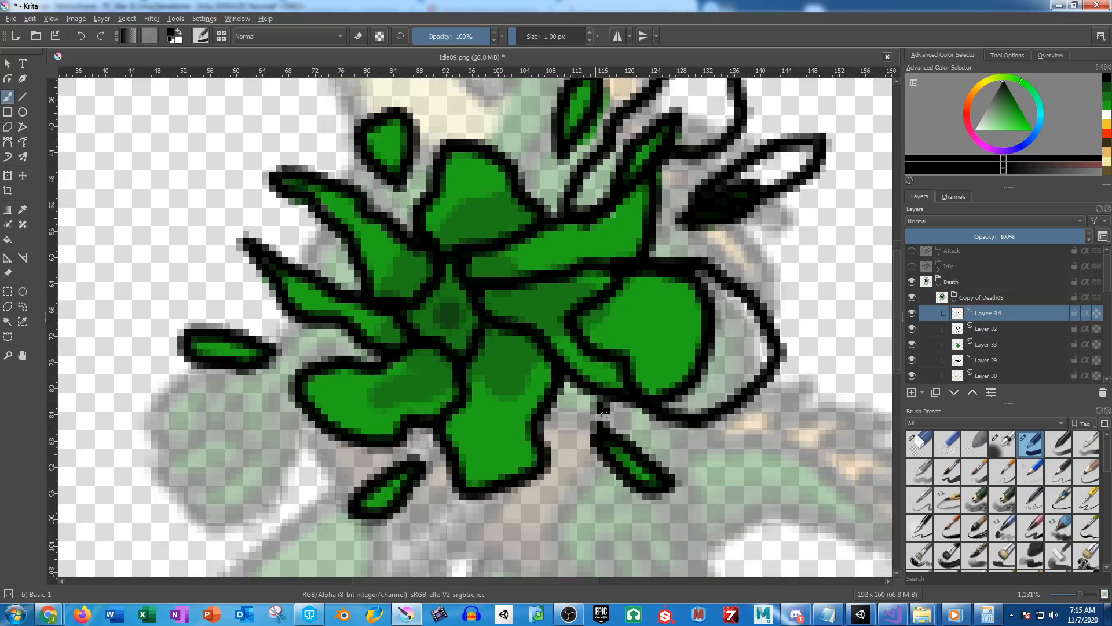
mouse_move(605, 415)
left_mouse_down()
mouse_move(682, 476)
mouse_move(620, 515)
mouse_move(597, 425)
left_mouse_up()
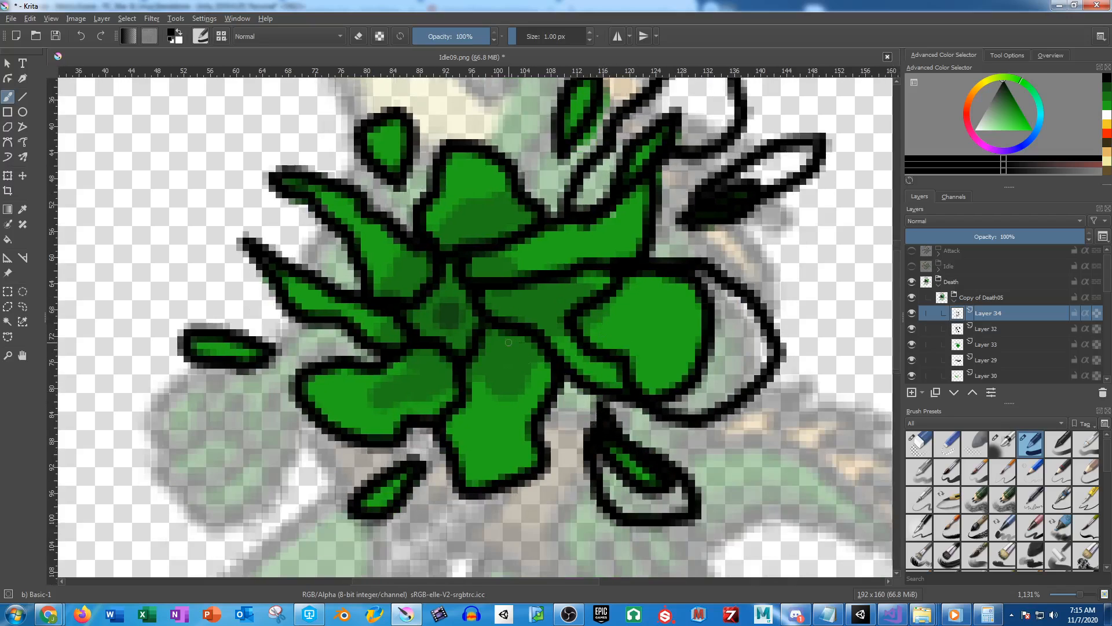
mouse_move(509, 343)
left_mouse_down()
mouse_move(526, 449)
mouse_move(486, 509)
mouse_move(440, 507)
mouse_move(450, 441)
mouse_move(487, 359)
left_mouse_up()
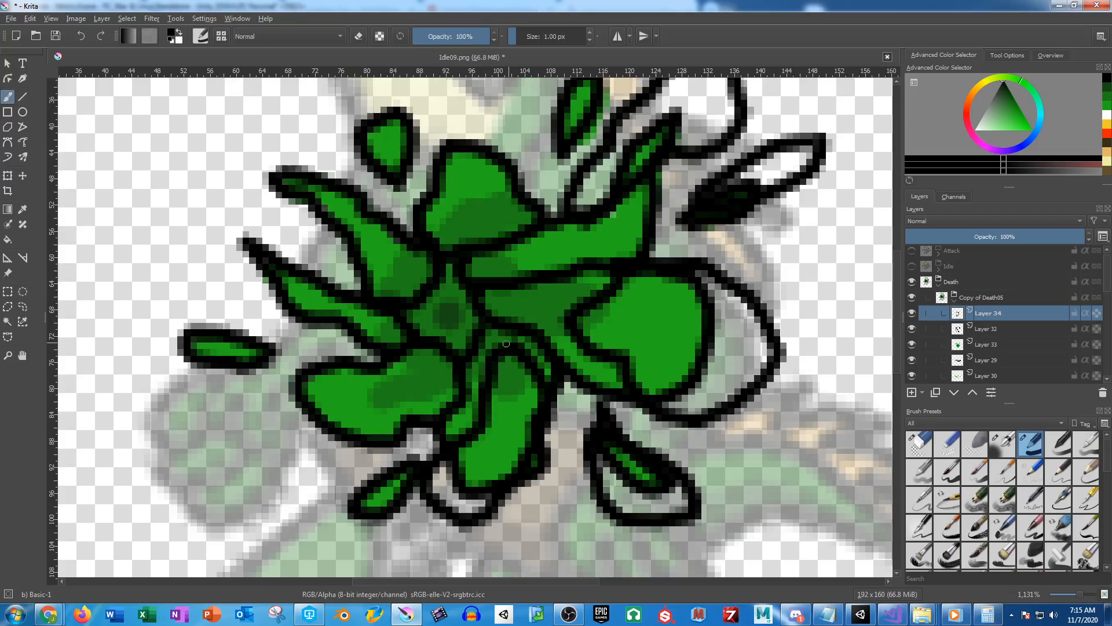
mouse_move(364, 462)
left_mouse_down()
mouse_move(448, 428)
mouse_move(431, 499)
mouse_move(448, 439)
left_mouse_up()
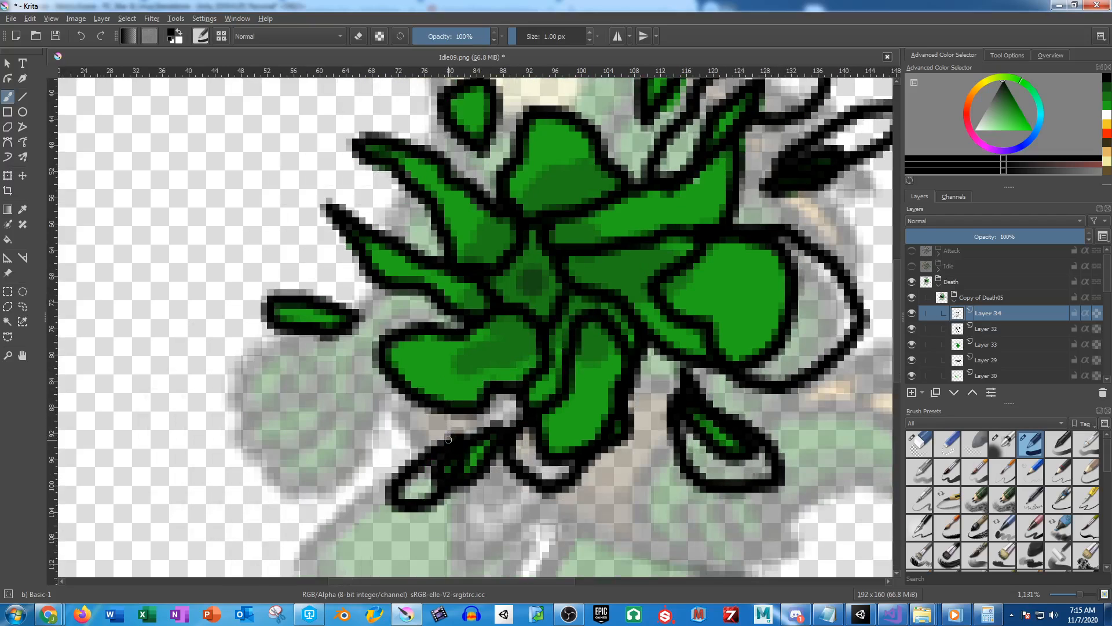
mouse_move(508, 335)
left_mouse_down()
mouse_move(397, 321)
mouse_move(339, 387)
mouse_move(387, 412)
mouse_move(497, 369)
left_mouse_up()
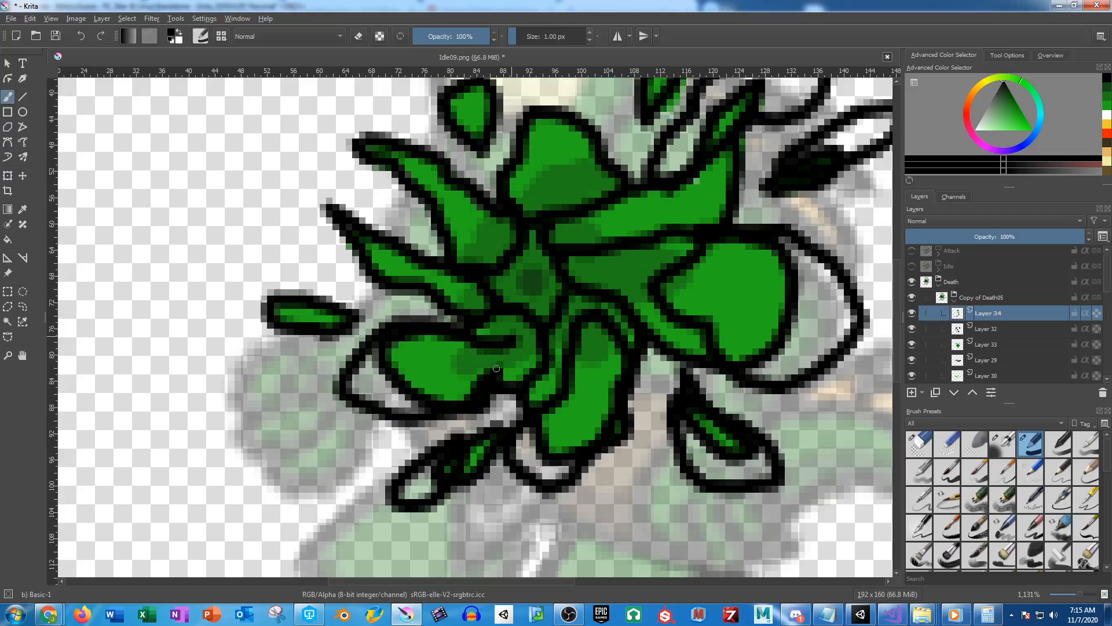
Outline the two left spikes, the far-left drop, and the top lobe with a slim drop on each side, stretched outward
mouse_move(470, 280)
left_mouse_down()
mouse_move(348, 215)
mouse_move(318, 245)
mouse_move(455, 296)
left_mouse_up()
mouse_move(356, 310)
left_mouse_down()
mouse_move(311, 290)
mouse_move(244, 299)
mouse_move(344, 327)
left_mouse_up()
mouse_move(468, 237)
left_mouse_down()
mouse_move(495, 313)
mouse_move(450, 248)
mouse_move(374, 258)
mouse_move(475, 301)
mouse_move(512, 300)
left_mouse_up()
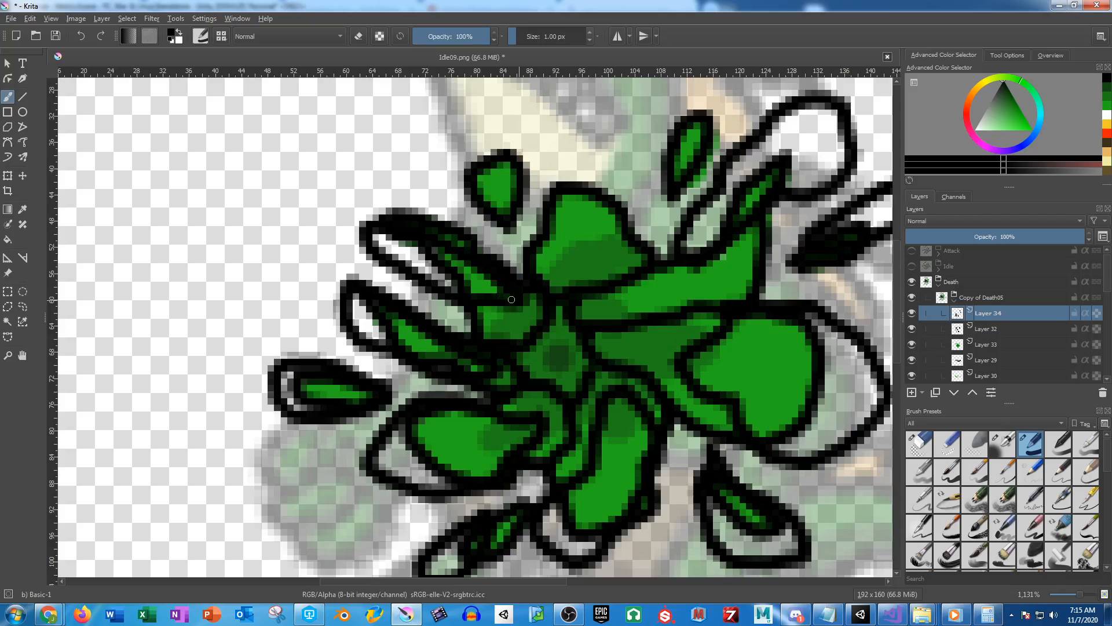
mouse_move(505, 203)
left_mouse_down()
mouse_move(497, 266)
mouse_move(507, 231)
mouse_move(452, 174)
mouse_move(505, 266)
left_mouse_up()
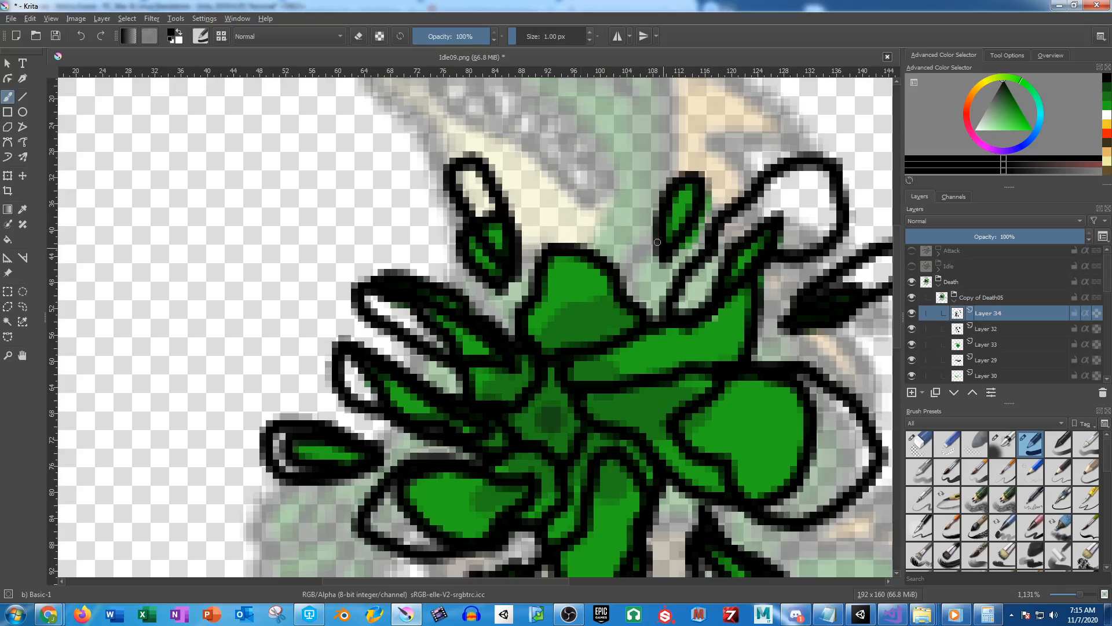
mouse_move(653, 239)
left_mouse_down()
mouse_move(697, 131)
mouse_move(711, 194)
mouse_move(665, 268)
mouse_move(701, 97)
mouse_move(720, 110)
mouse_move(693, 195)
mouse_move(655, 258)
mouse_move(609, 258)
mouse_move(626, 277)
mouse_move(558, 280)
mouse_move(522, 141)
mouse_move(579, 128)
mouse_move(605, 168)
mouse_move(628, 276)
left_mouse_up()
key("ctrl+z")
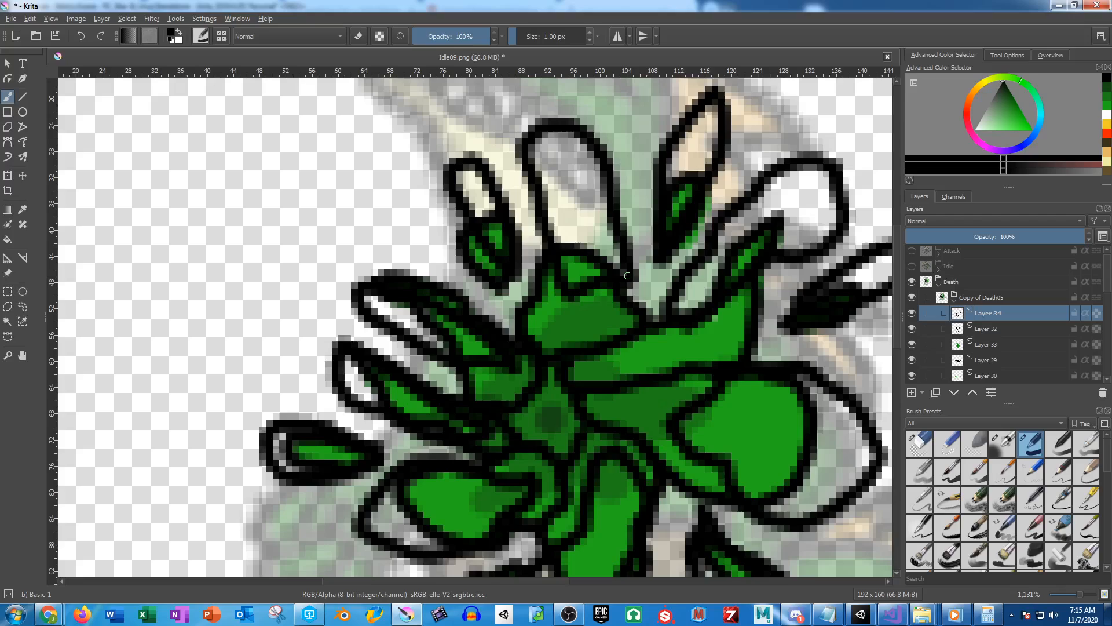
Add an empty paint layer beneath the new outlines and hide the old splatter layers, Layer 32 down to Layer 30
left_click(990, 330)
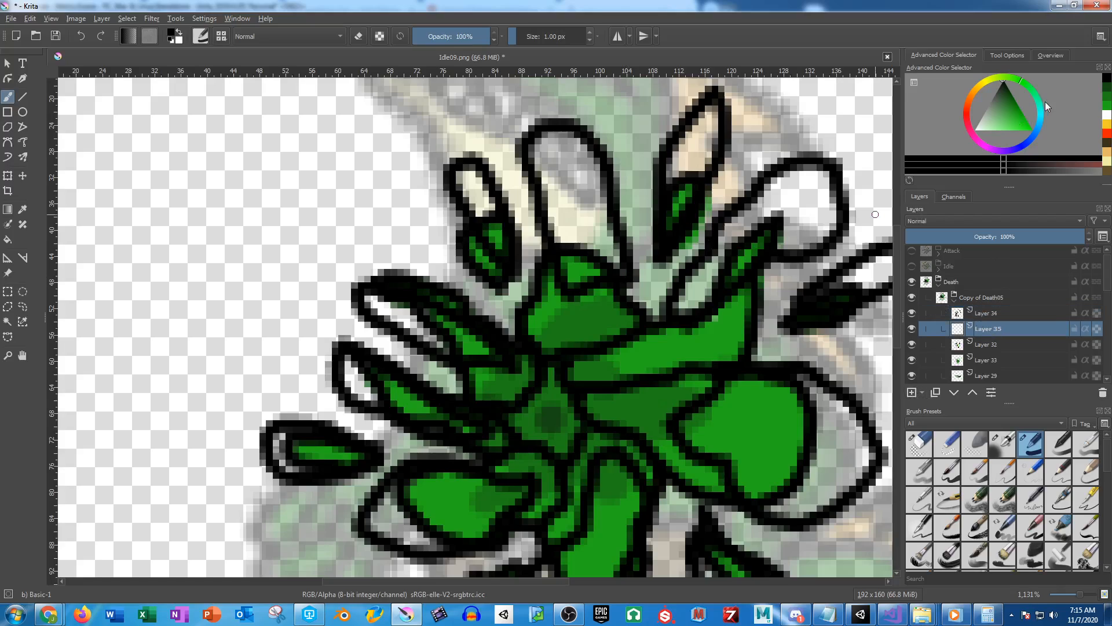
left_click(1104, 107)
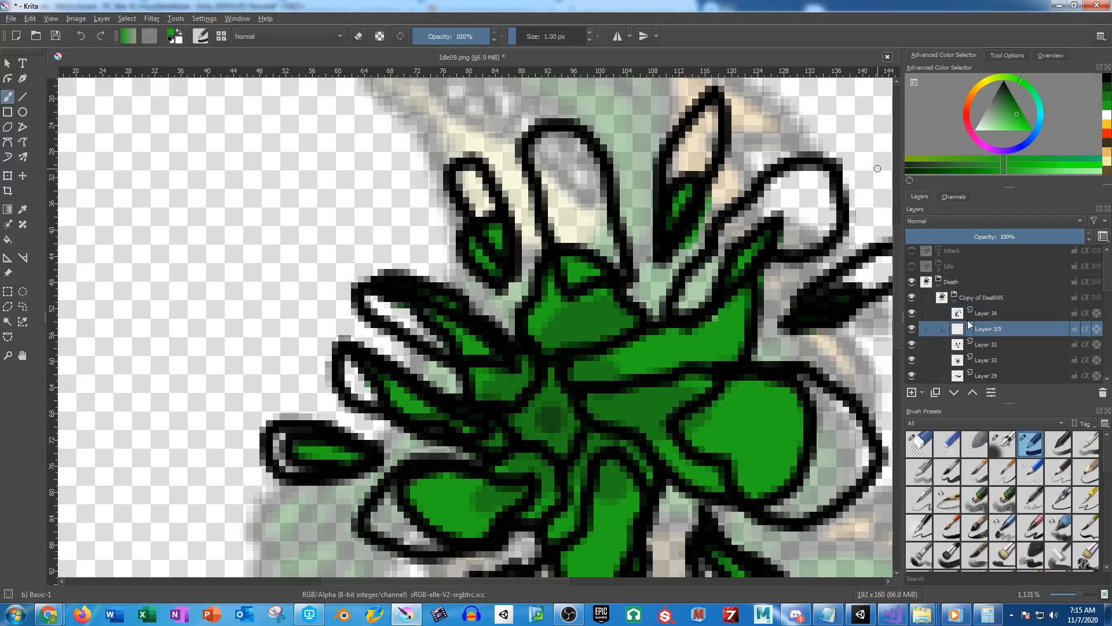
left_click(911, 345)
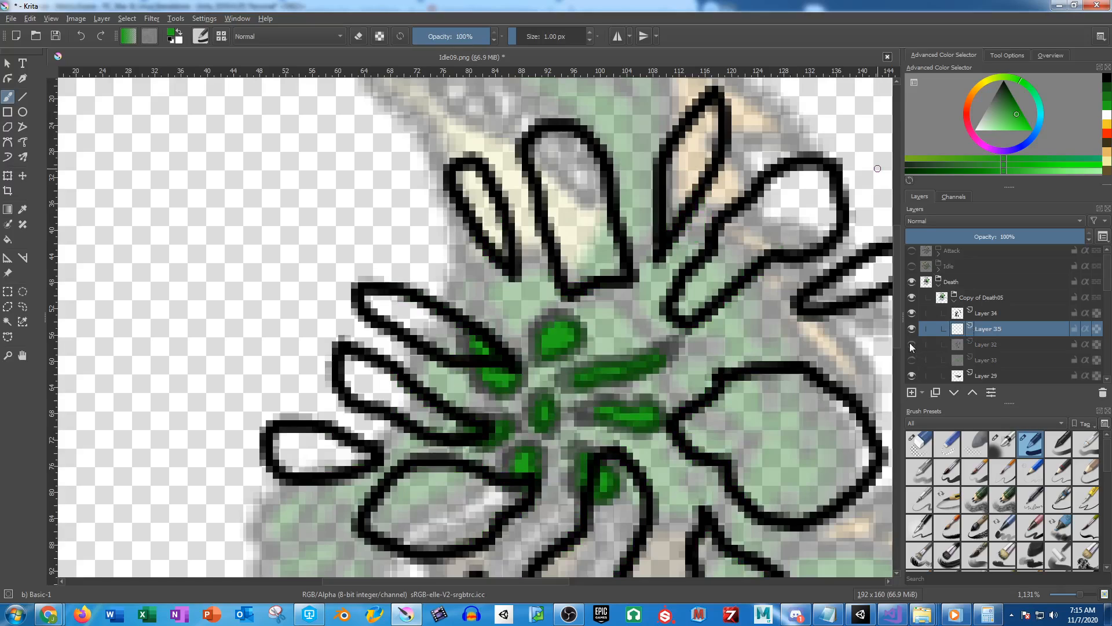
left_click_drag(634, 332, 580, 294)
scroll(946, 371, "down", 1)
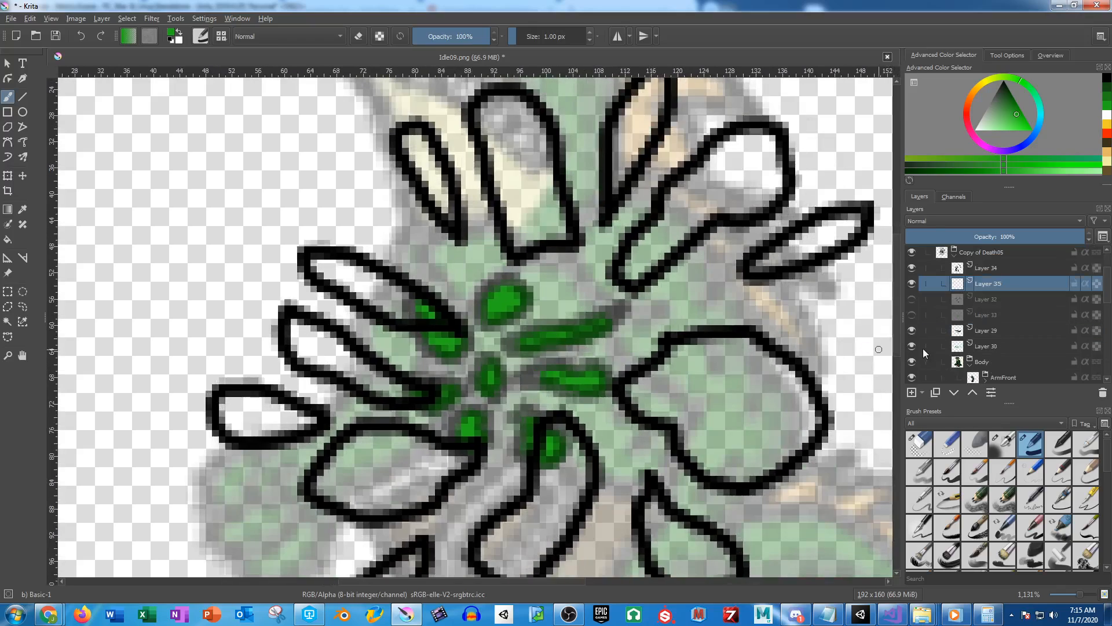
left_click(912, 346)
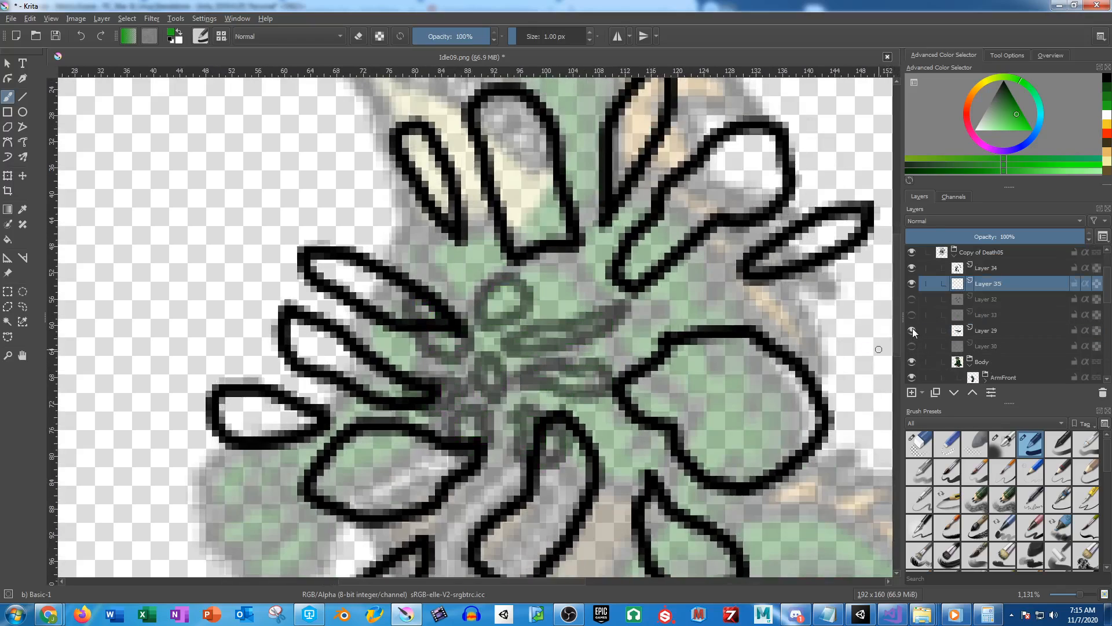
left_click(913, 330)
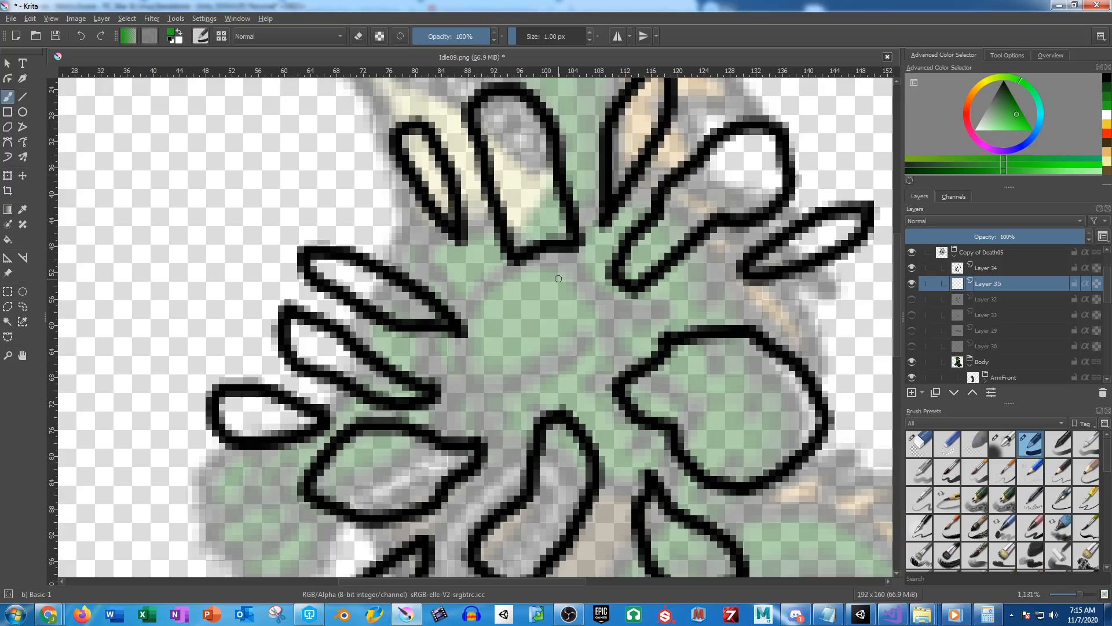
Draw small black droplet outlines scattered around the splatter's empty centre on Layer 34
left_click(995, 269)
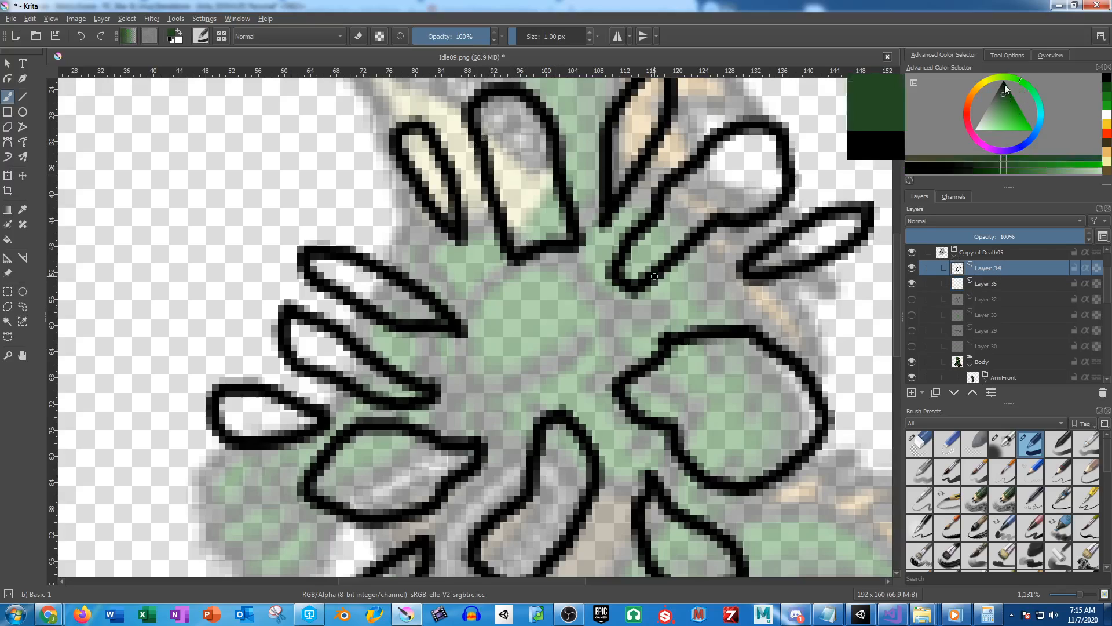
key("d")
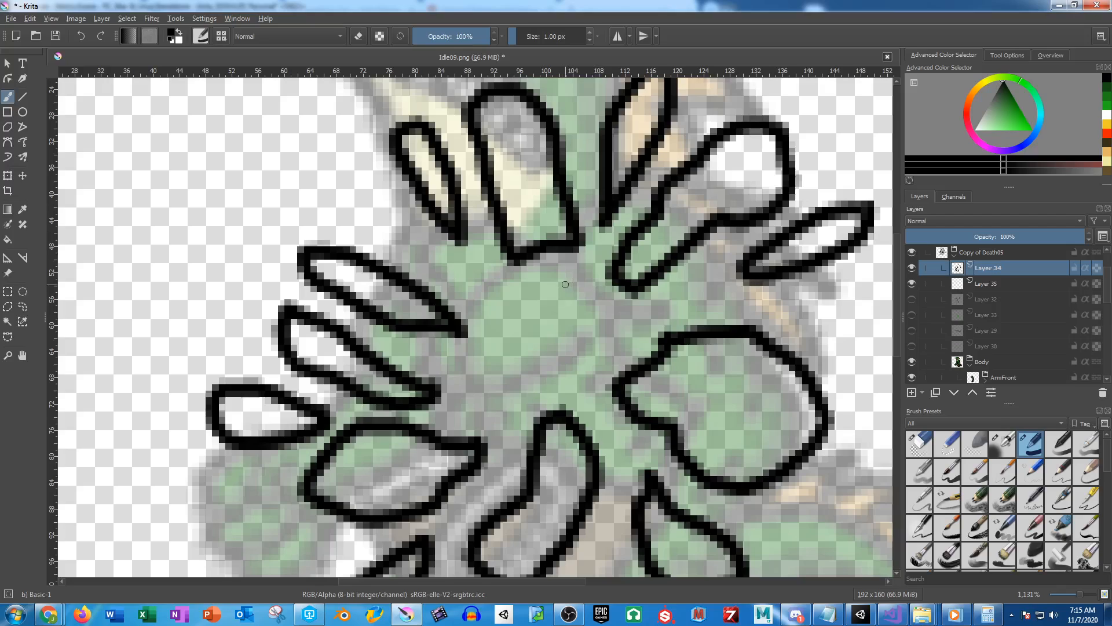
mouse_move(565, 285)
left_mouse_down()
mouse_move(580, 305)
mouse_move(562, 290)
mouse_move(495, 285)
mouse_move(498, 309)
mouse_move(478, 283)
left_mouse_up()
mouse_move(472, 354)
left_mouse_down()
mouse_move(464, 376)
mouse_move(474, 365)
left_mouse_up()
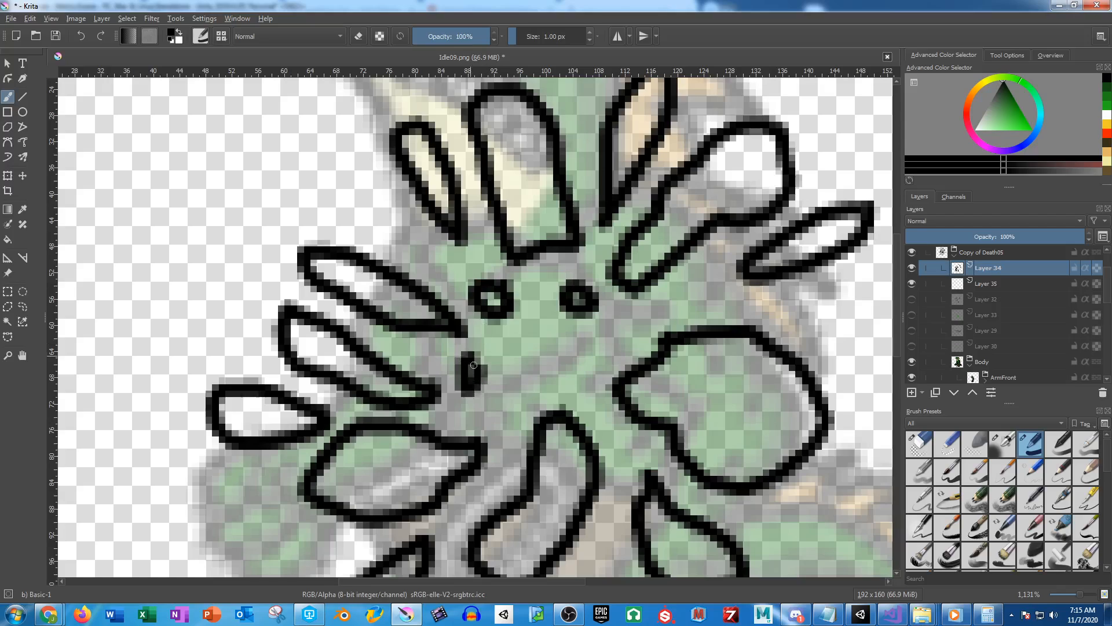
mouse_move(501, 405)
left_mouse_down()
mouse_move(504, 427)
mouse_move(516, 401)
left_mouse_up()
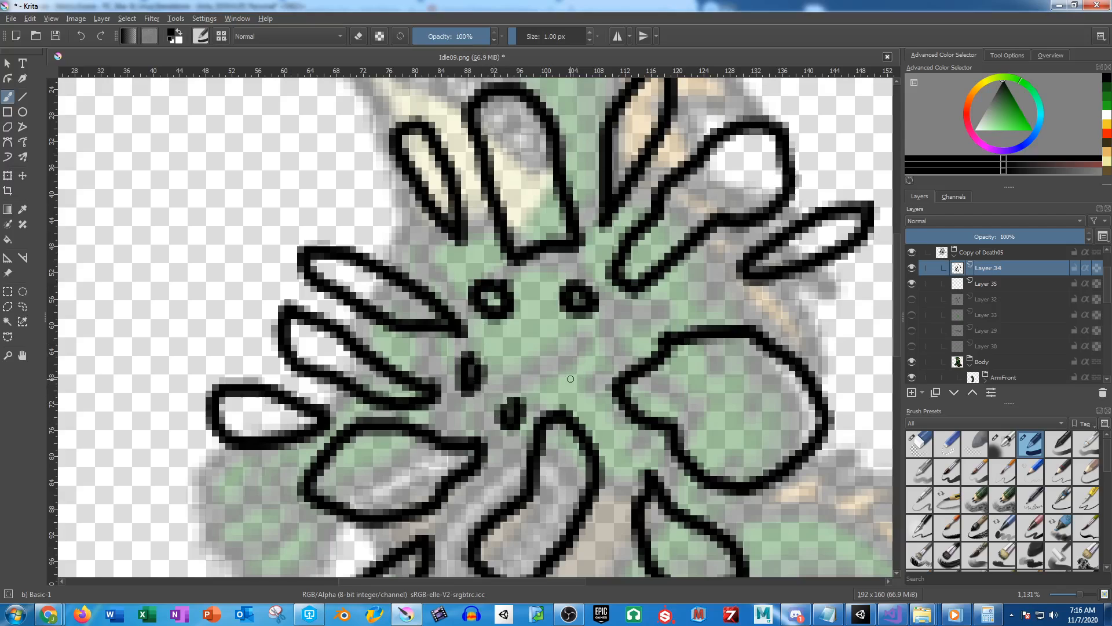
left_click_drag(571, 379, 583, 375)
mouse_move(543, 326)
left_mouse_down()
mouse_move(582, 340)
mouse_move(552, 319)
left_mouse_up()
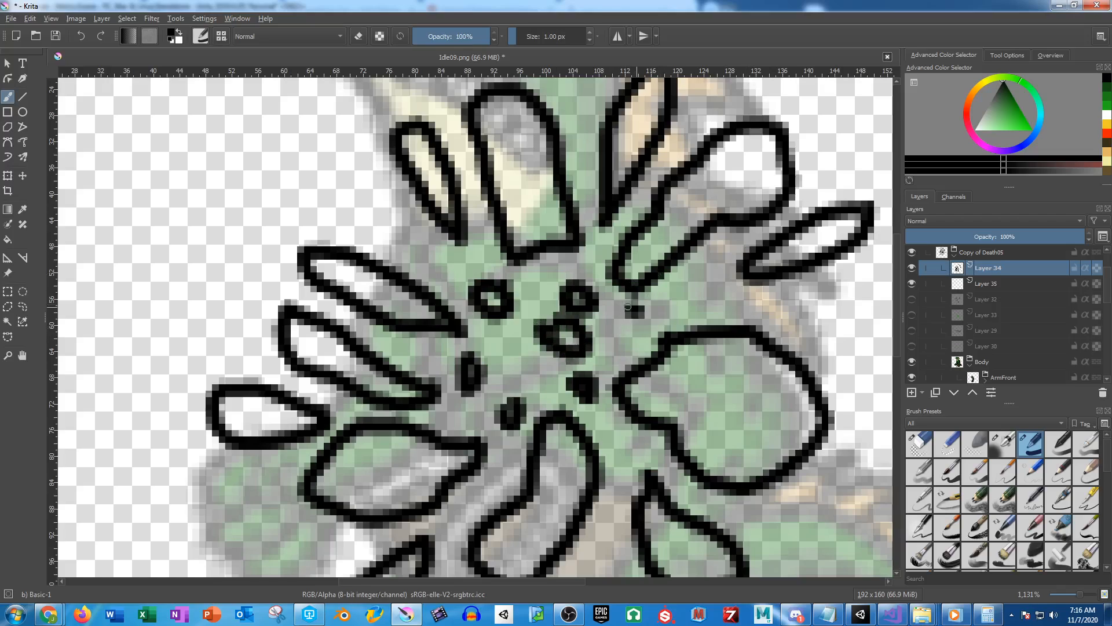
left_click_drag(628, 306, 647, 314)
left_click_drag(422, 243, 430, 245)
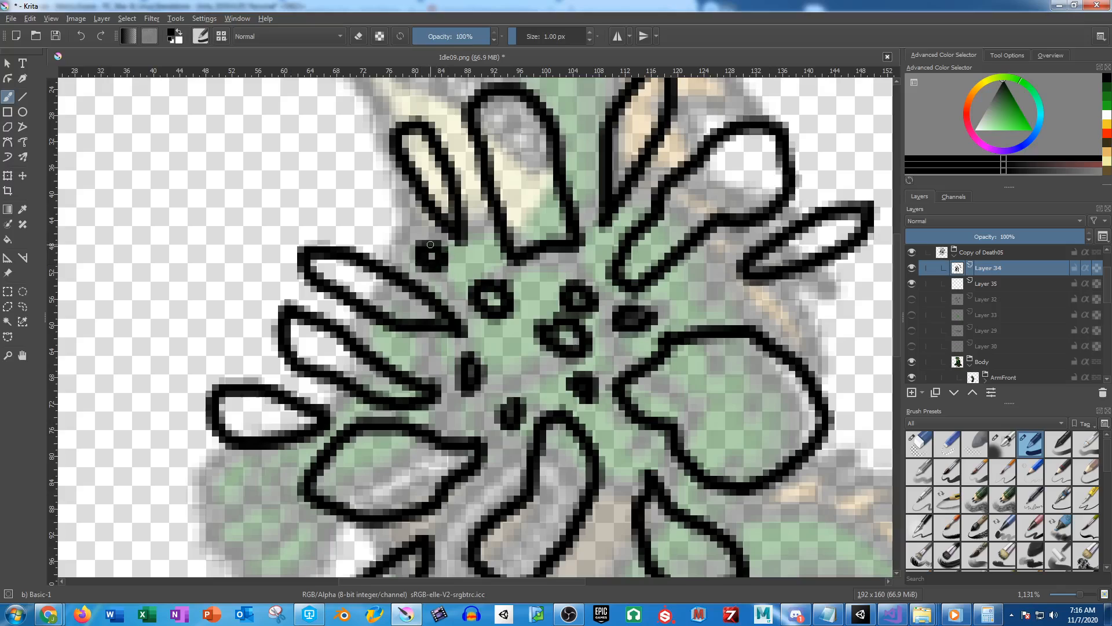
left_click_drag(419, 349, 430, 356)
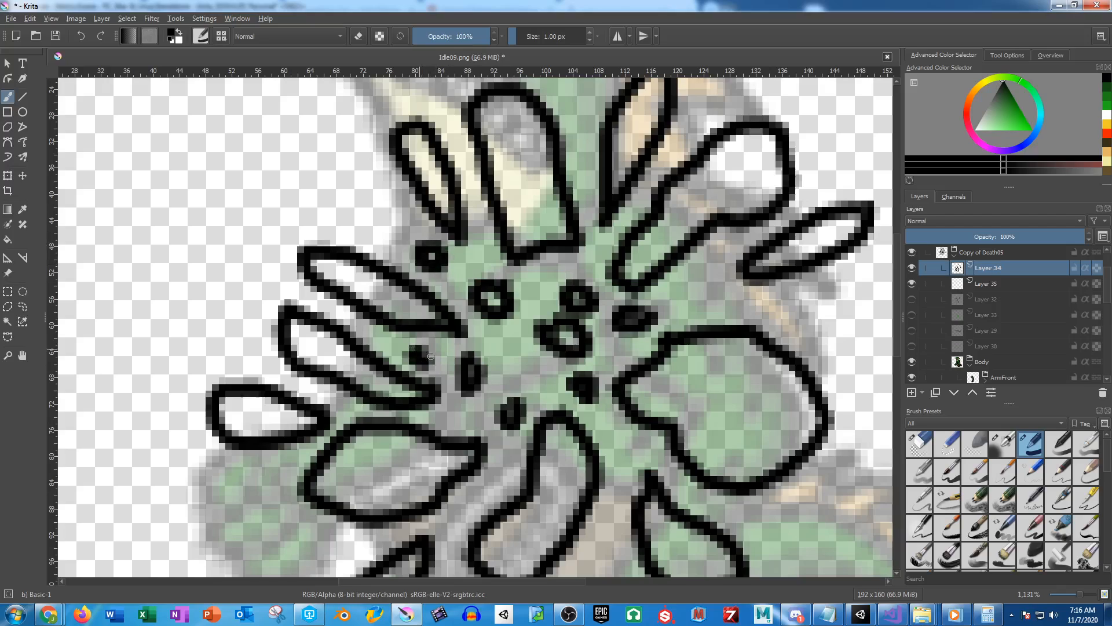
Paint the inside of the large upper-right blob bright green on Layer 35 with a 3 px brush
left_click(538, 35)
left_click(990, 280)
left_click(1109, 110)
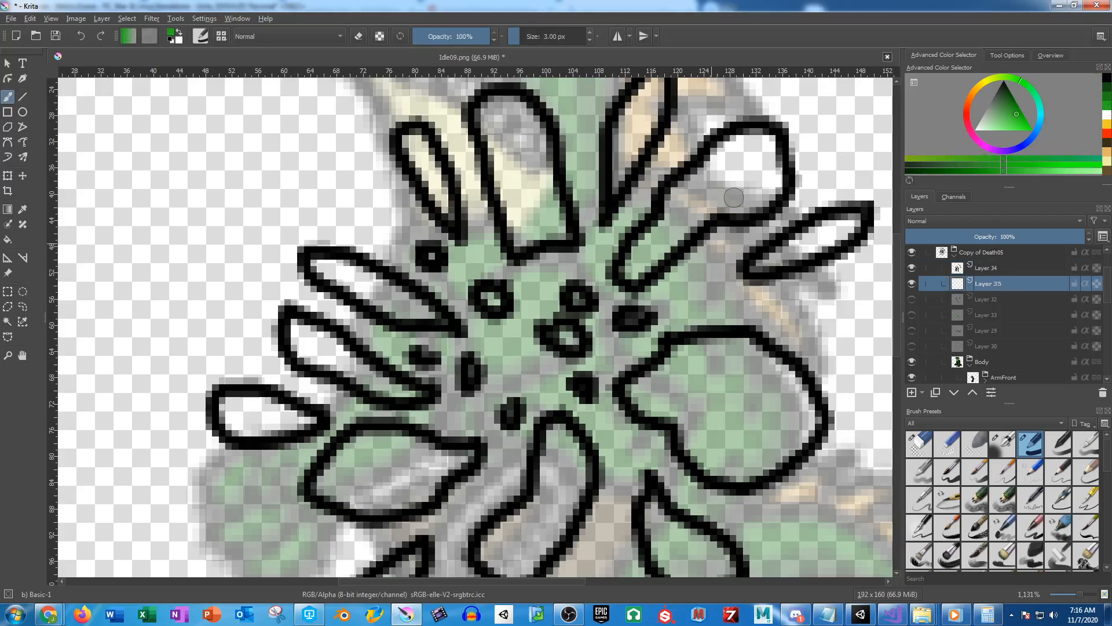
mouse_move(750, 163)
left_mouse_down()
mouse_move(698, 172)
mouse_move(755, 128)
mouse_move(767, 151)
left_mouse_up()
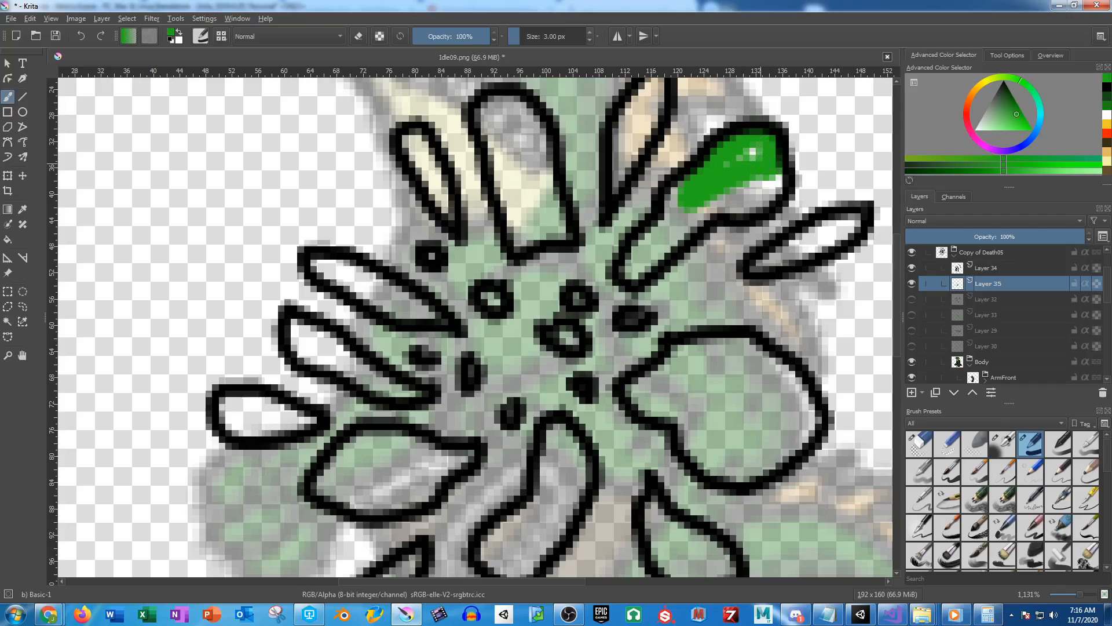
key("ctrl+z")
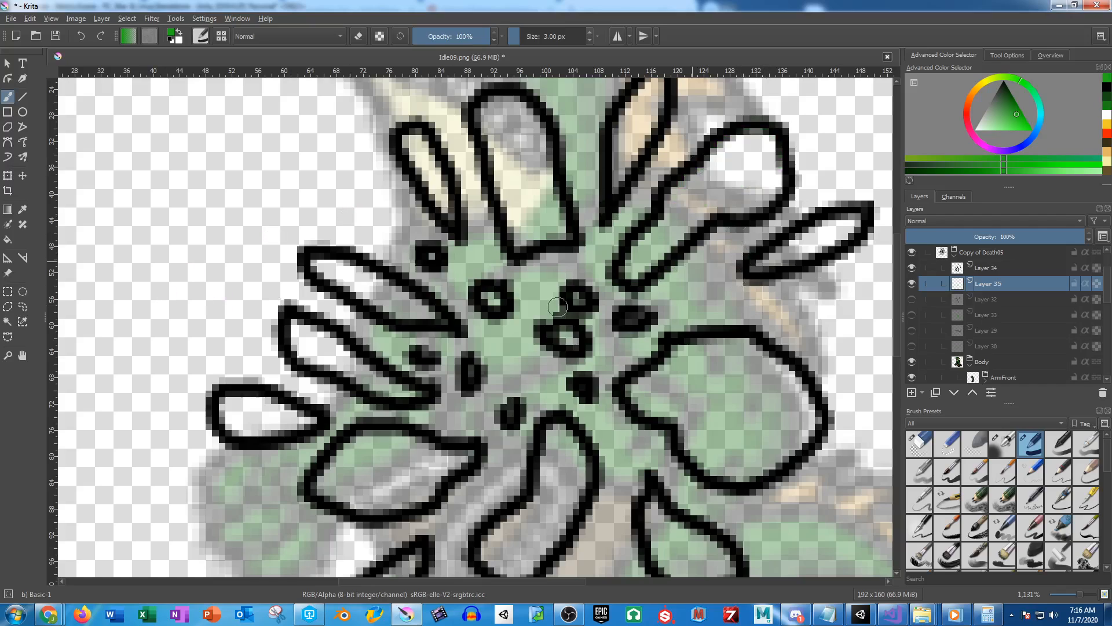
scroll(568, 281, "up", 2)
left_click_drag(581, 256, 396, 500)
mouse_move(751, 243)
left_mouse_down()
mouse_move(596, 362)
mouse_move(631, 317)
mouse_move(709, 261)
mouse_move(685, 256)
left_mouse_up()
mouse_move(600, 367)
left_mouse_down()
mouse_move(519, 460)
mouse_move(506, 497)
mouse_move(685, 357)
mouse_move(744, 380)
mouse_move(798, 339)
mouse_move(800, 293)
mouse_move(784, 240)
mouse_move(770, 317)
mouse_move(705, 316)
mouse_move(727, 278)
mouse_move(740, 317)
left_mouse_up()
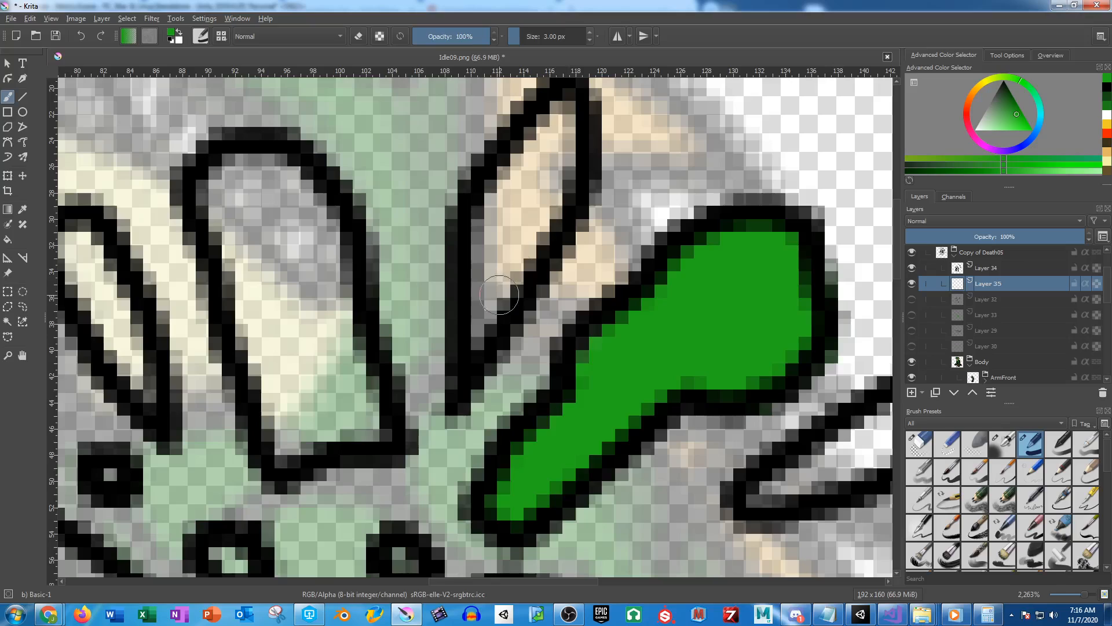
Paint the top lobe and the slim drops on either side of it bright green
mouse_move(462, 330)
left_mouse_down()
mouse_move(493, 191)
mouse_move(556, 104)
mouse_move(530, 249)
mouse_move(521, 236)
mouse_move(639, 216)
left_mouse_up()
mouse_move(491, 231)
left_mouse_down()
mouse_move(440, 155)
mouse_move(399, 218)
mouse_move(433, 364)
mouse_move(484, 438)
mouse_move(525, 414)
mouse_move(527, 347)
mouse_move(498, 227)
mouse_move(438, 204)
mouse_move(473, 348)
mouse_move(511, 395)
mouse_move(472, 216)
left_mouse_up()
left_click_drag(423, 262, 548, 240)
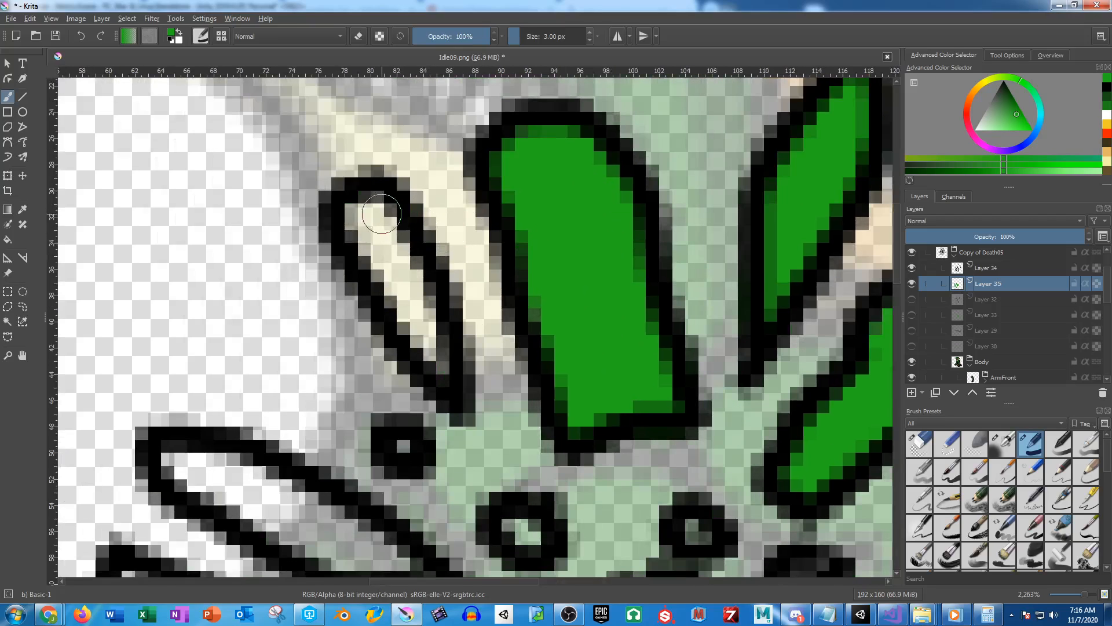
mouse_move(381, 213)
left_mouse_down()
mouse_move(357, 222)
mouse_move(440, 359)
left_mouse_up()
Paint the slim upper-left drop and the upper small droplets around the splatter's centre bright green
left_click_drag(430, 315, 574, 193)
left_click(548, 324)
left_click(554, 364)
mouse_move(652, 404)
left_mouse_down()
mouse_move(682, 409)
mouse_move(514, 317)
left_mouse_up()
left_click(667, 308)
left_click_drag(773, 358, 786, 352)
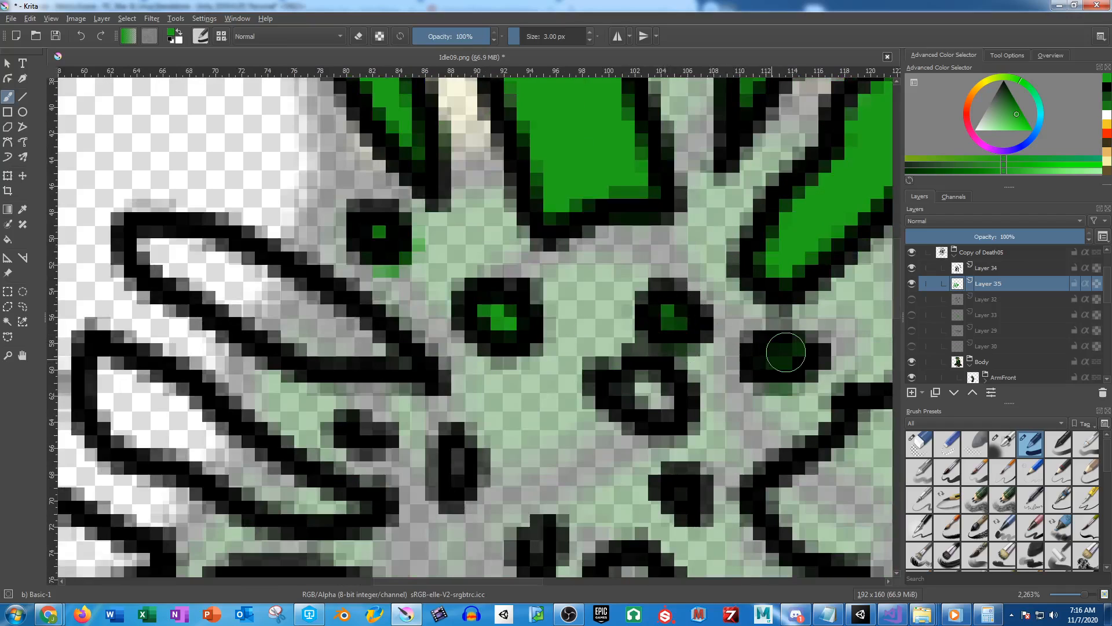
mouse_move(663, 392)
left_mouse_down()
mouse_move(626, 390)
mouse_move(646, 397)
mouse_move(647, 361)
mouse_move(526, 201)
left_mouse_up()
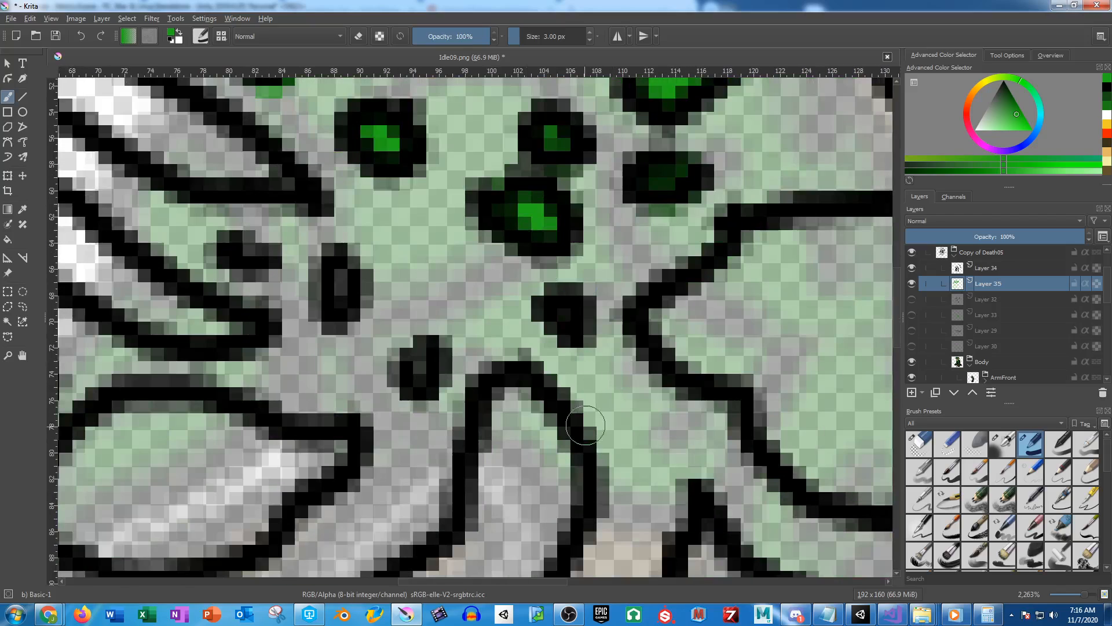
Fill the remaining lower and left small droplets around the centre with bright green
left_click_drag(416, 367, 432, 379)
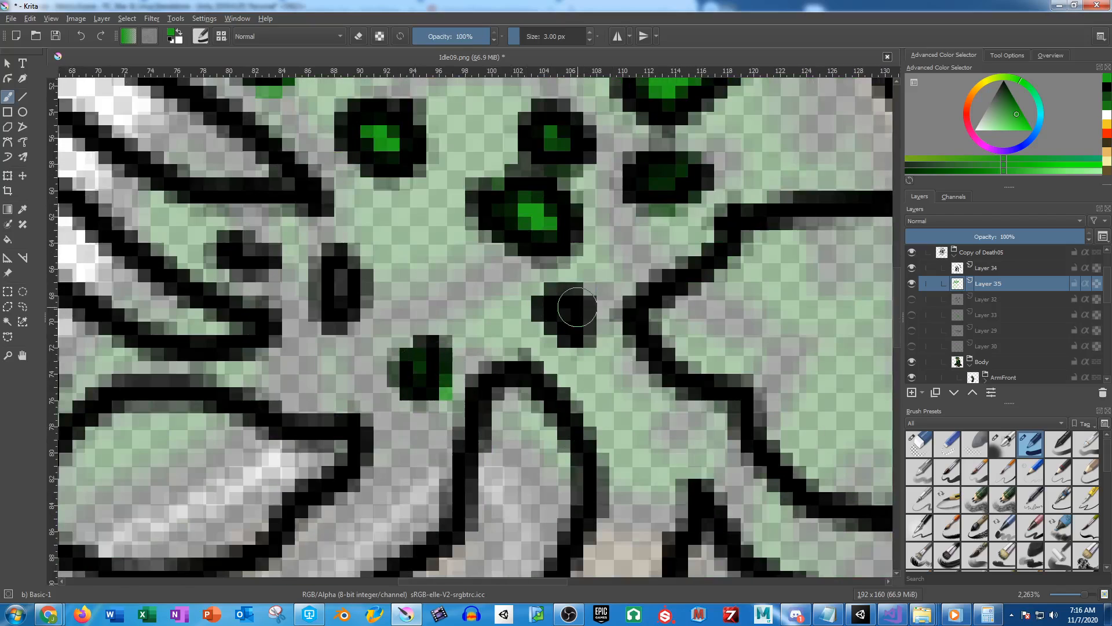
left_click_drag(590, 293, 598, 324)
mouse_move(325, 271)
left_mouse_down()
mouse_move(343, 279)
mouse_move(332, 270)
left_mouse_up()
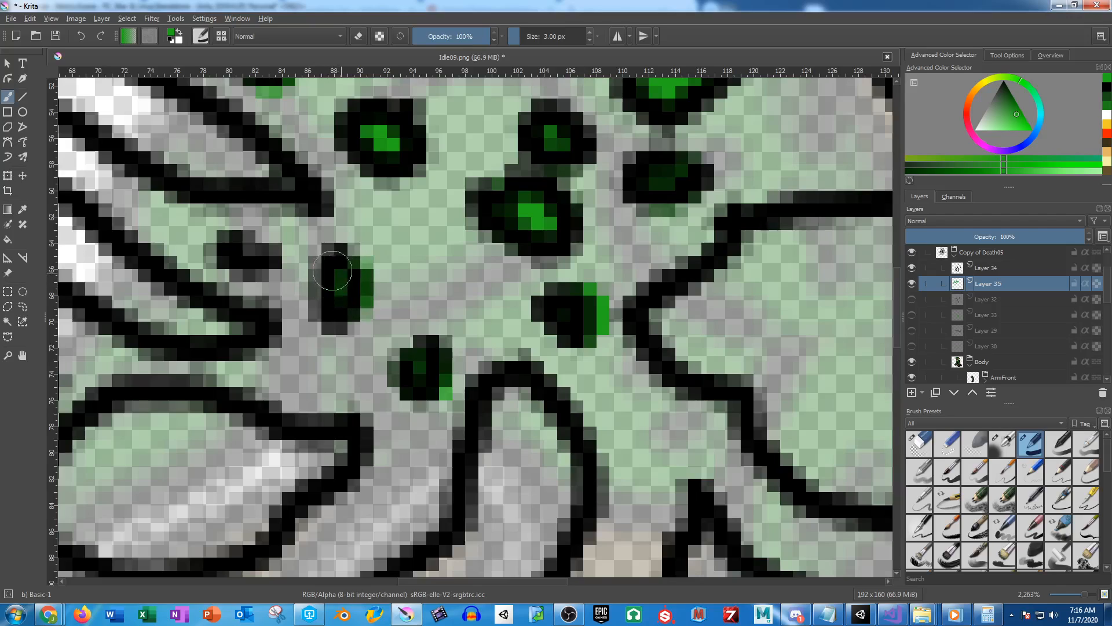
mouse_move(228, 251)
left_mouse_down()
mouse_move(637, 375)
mouse_move(686, 401)
left_mouse_up()
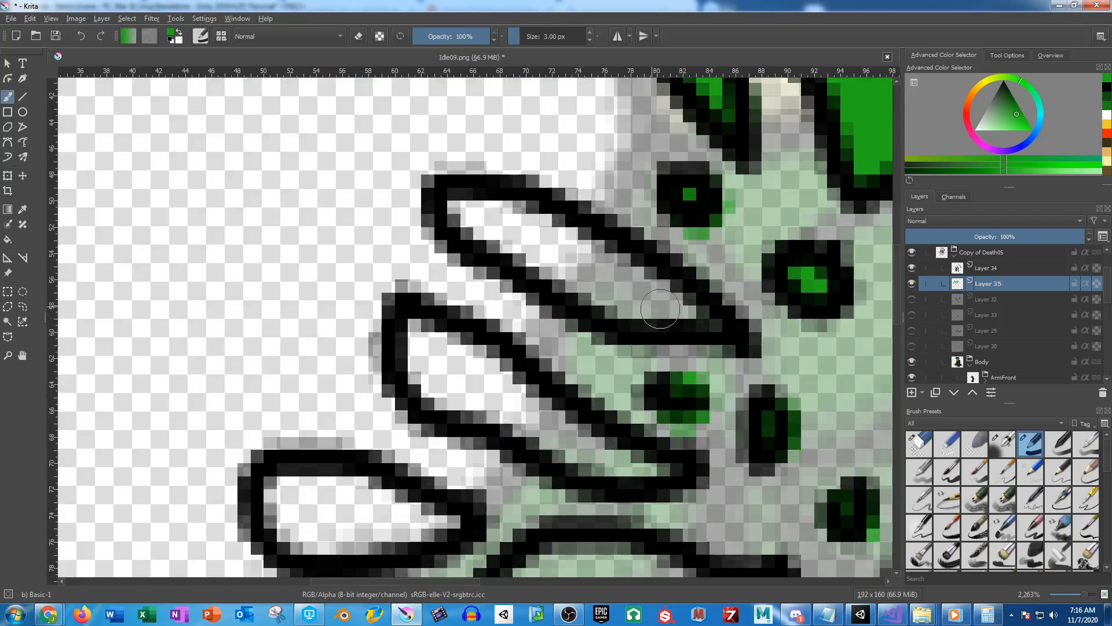
Paint the insides of the three elongated drops on the splatter's left side bright green
mouse_move(713, 322)
left_mouse_down()
mouse_move(560, 230)
mouse_move(475, 222)
mouse_move(458, 210)
mouse_move(461, 194)
mouse_move(548, 273)
mouse_move(645, 322)
left_mouse_up()
mouse_move(518, 395)
left_mouse_down()
mouse_move(509, 275)
mouse_move(433, 228)
mouse_move(476, 238)
mouse_move(603, 336)
mouse_move(649, 348)
mouse_move(421, 270)
mouse_move(409, 246)
mouse_move(452, 285)
left_mouse_up()
left_click_drag(499, 294, 578, 241)
mouse_move(415, 324)
left_mouse_down()
mouse_move(348, 324)
mouse_move(377, 370)
mouse_move(510, 353)
mouse_move(434, 310)
mouse_move(345, 304)
mouse_move(425, 346)
left_mouse_up()
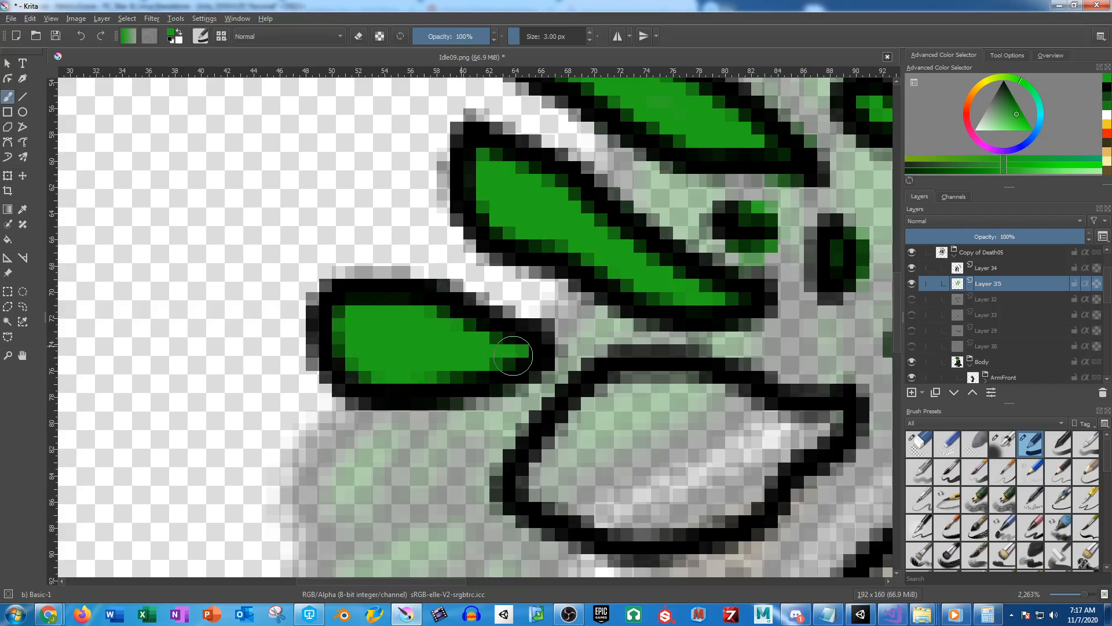
Fill the leaf-shaped lower-left blob and the small drop beneath it with bright green
left_click_drag(533, 348, 320, 198)
mouse_move(583, 277)
left_mouse_down()
mouse_move(606, 271)
mouse_move(543, 273)
mouse_move(450, 235)
mouse_move(359, 272)
mouse_move(325, 330)
mouse_move(405, 365)
mouse_move(573, 307)
mouse_move(429, 382)
mouse_move(389, 307)
mouse_move(543, 280)
mouse_move(415, 322)
left_mouse_up()
left_click_drag(480, 405, 436, 314)
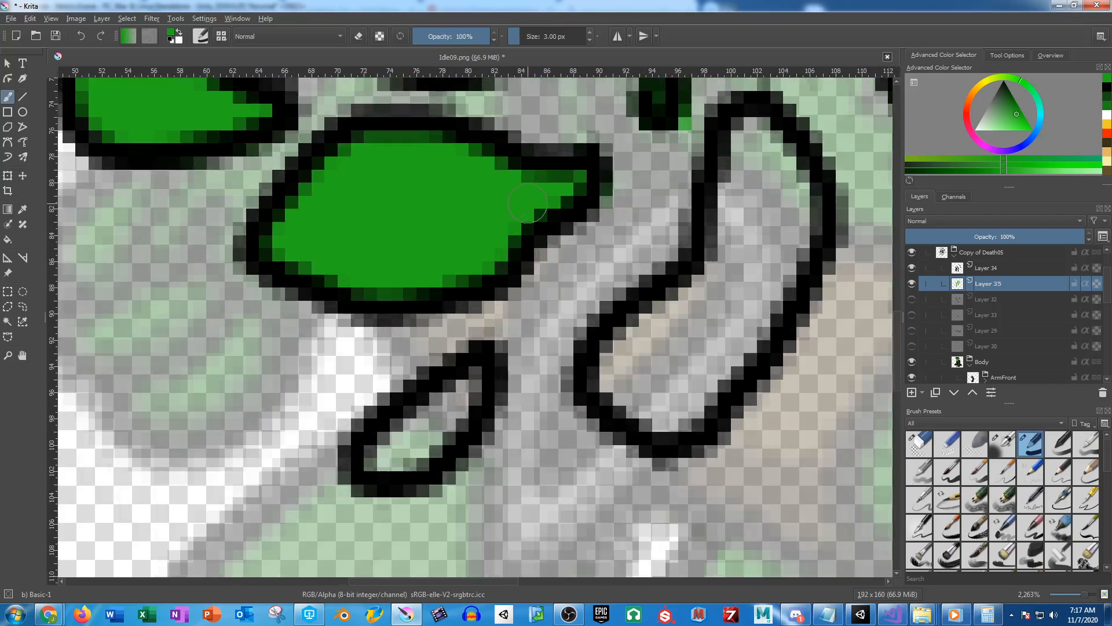
mouse_move(464, 375)
left_mouse_down()
mouse_move(400, 446)
mouse_move(371, 443)
left_mouse_up()
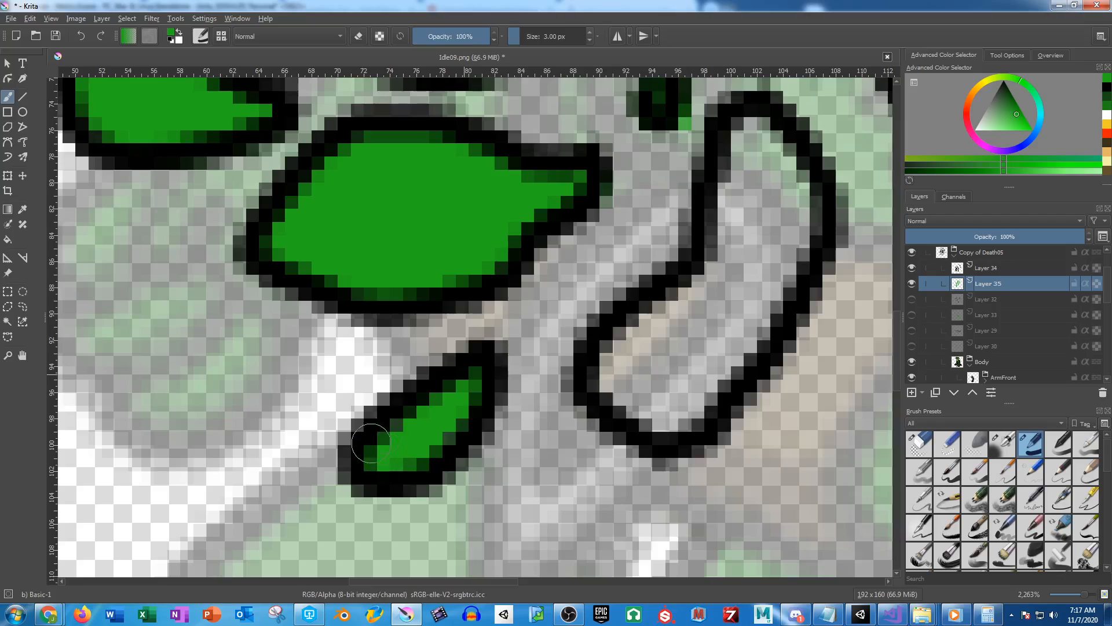
Paint the curved bottom lobe, the pointed lower-right drop and the large right-hand blob bright green
mouse_move(640, 371)
left_mouse_down()
mouse_move(646, 345)
mouse_move(715, 272)
mouse_move(757, 135)
mouse_move(791, 197)
mouse_move(768, 293)
mouse_move(718, 377)
mouse_move(646, 407)
mouse_move(614, 382)
mouse_move(724, 325)
mouse_move(773, 192)
left_mouse_up()
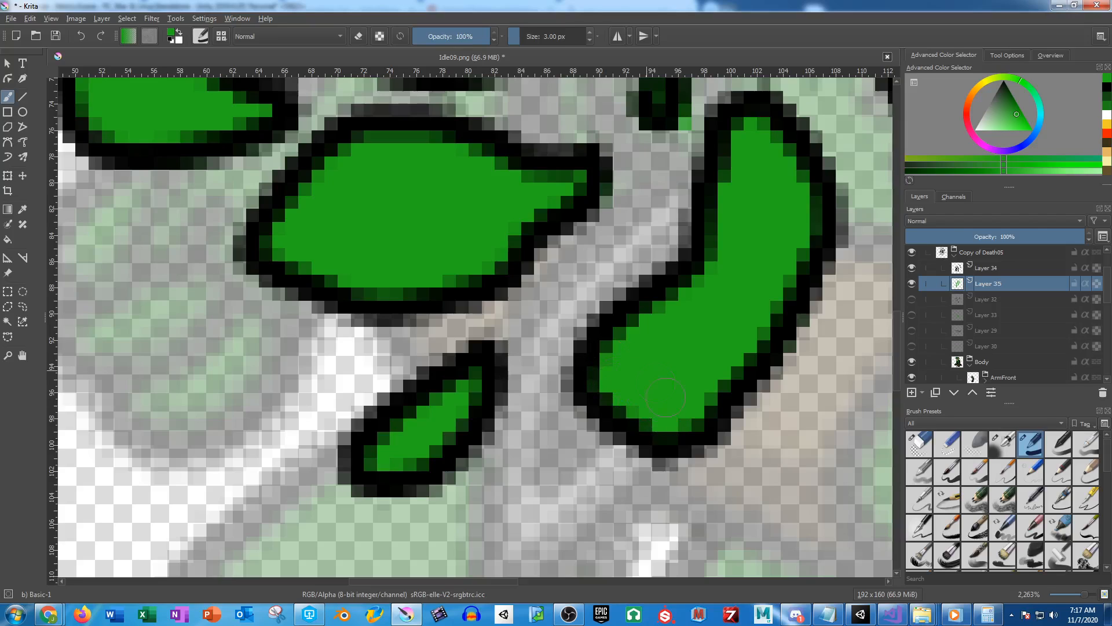
left_click_drag(792, 241, 407, 306)
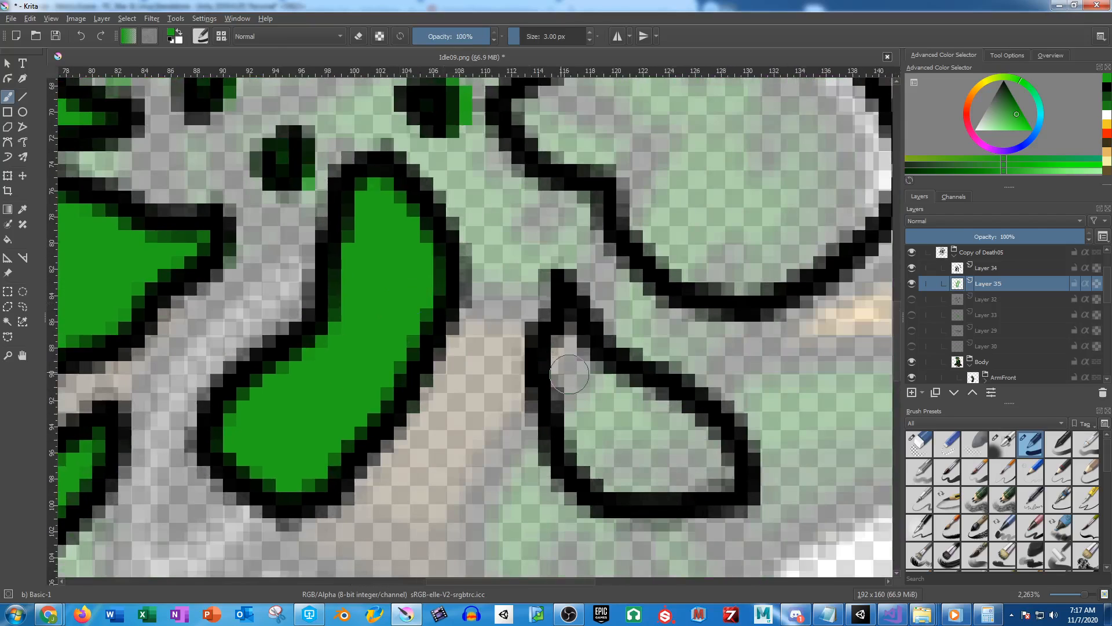
mouse_move(569, 374)
left_mouse_down()
mouse_move(562, 333)
mouse_move(608, 386)
mouse_move(710, 438)
mouse_move(730, 468)
mouse_move(603, 464)
mouse_move(557, 400)
mouse_move(629, 435)
left_mouse_up()
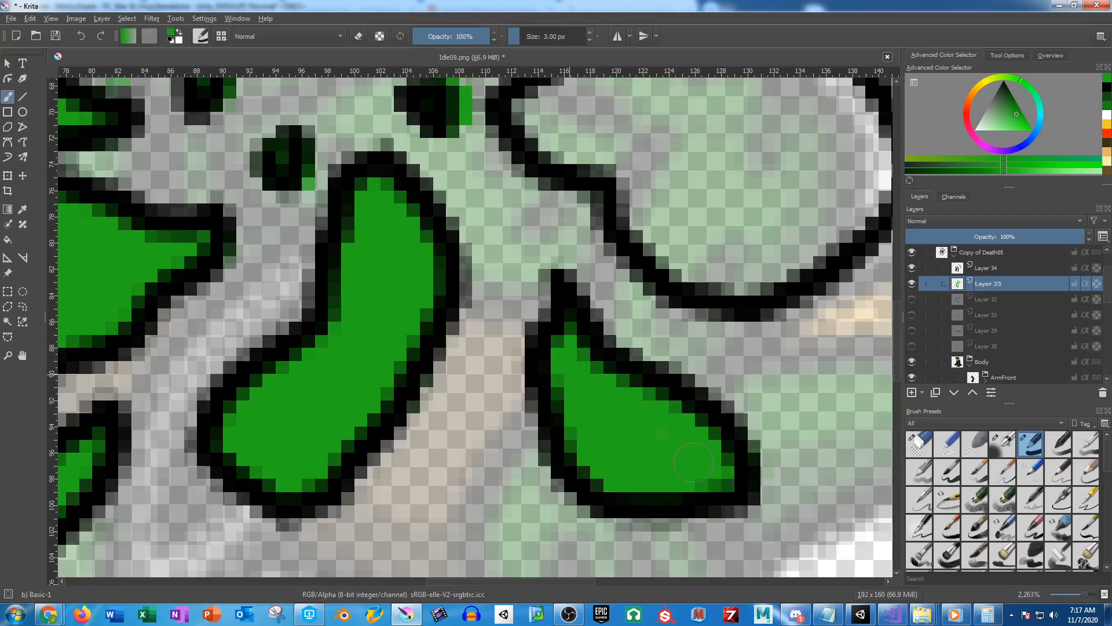
mouse_move(640, 217)
left_mouse_down()
mouse_move(597, 394)
mouse_move(566, 345)
mouse_move(538, 414)
left_mouse_up()
mouse_move(475, 284)
left_mouse_down()
mouse_move(473, 302)
mouse_move(567, 205)
mouse_move(719, 235)
mouse_move(788, 298)
mouse_move(802, 371)
mouse_move(722, 423)
mouse_move(582, 432)
mouse_move(553, 316)
mouse_move(494, 328)
mouse_move(643, 244)
mouse_move(713, 272)
mouse_move(753, 371)
mouse_move(639, 404)
mouse_move(574, 290)
mouse_move(632, 260)
mouse_move(730, 336)
mouse_move(612, 387)
mouse_move(593, 371)
mouse_move(704, 313)
mouse_move(708, 362)
left_mouse_up()
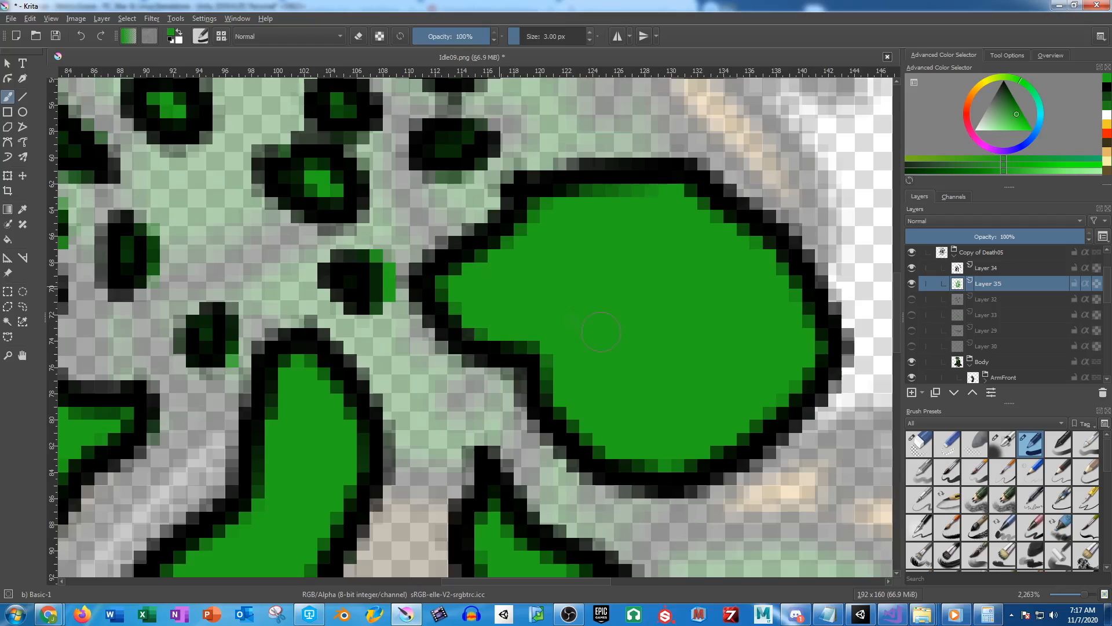
Fill the slim drop on the splatter's far upper right with bright green
scroll(558, 266, "down", 2)
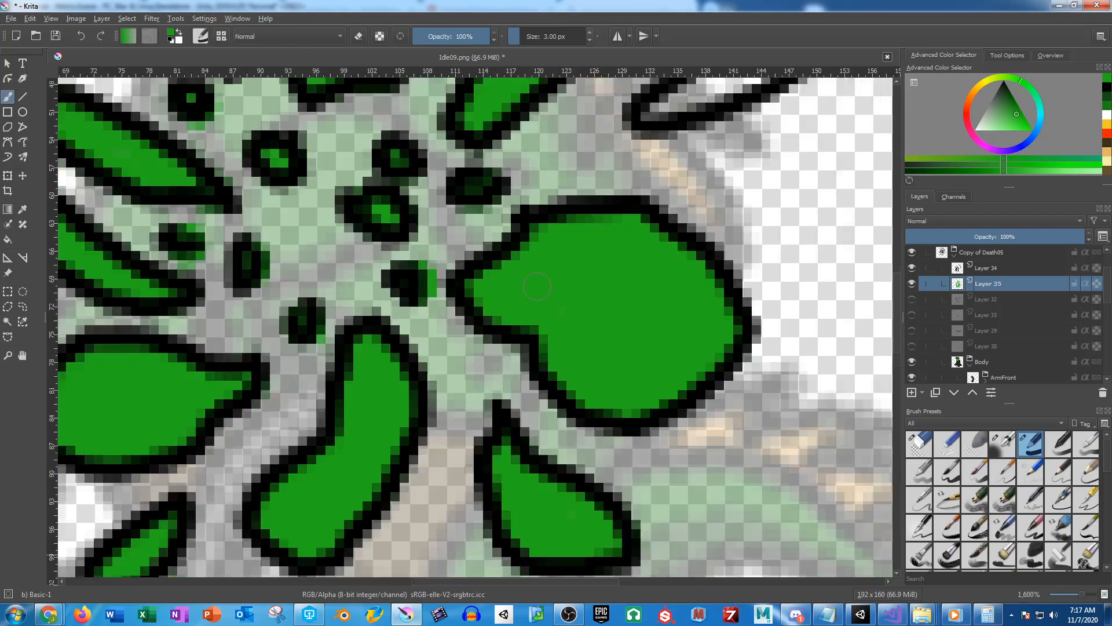
left_click_drag(554, 264, 453, 463)
scroll(516, 367, "up", 1)
scroll(516, 367, "up", 2)
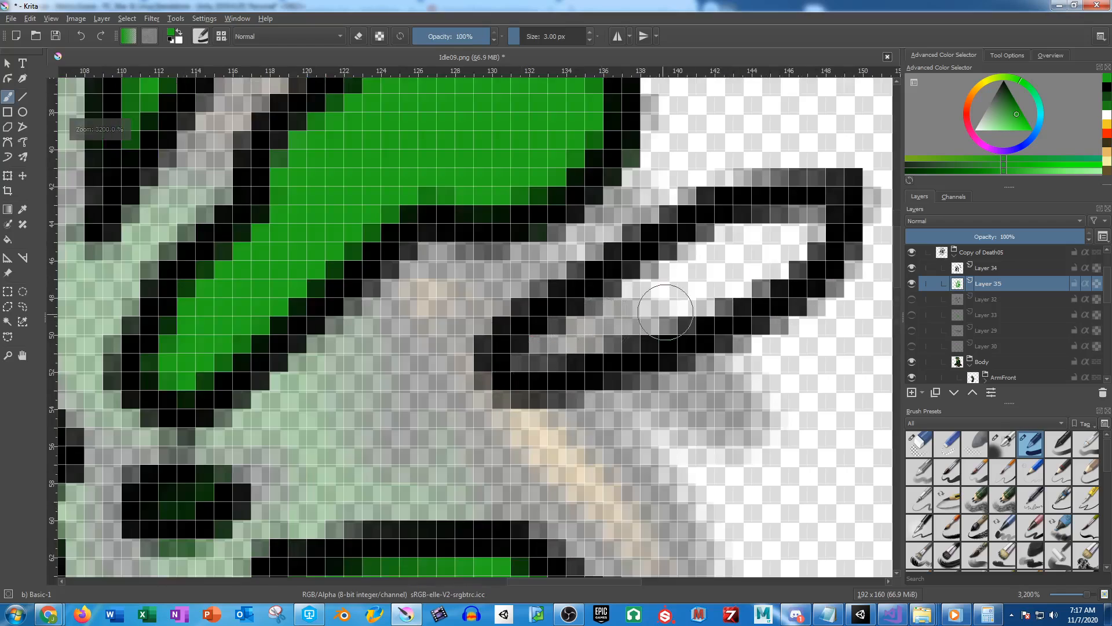
mouse_move(776, 260)
left_mouse_down()
mouse_move(800, 231)
mouse_move(536, 354)
left_mouse_up()
scroll(536, 353, "down", 1)
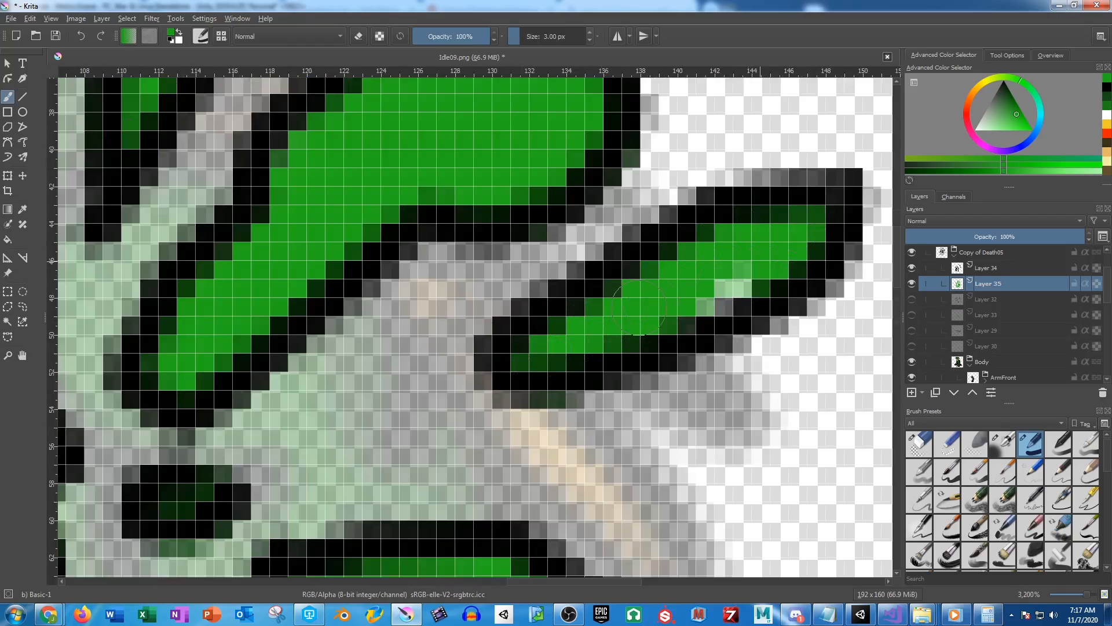
scroll(638, 331, "down", 3)
left_click_drag(615, 312, 522, 340)
Shade the top lobe, the slim drop beside it, the upper-right blob and the far-right drop with a darker green
left_click(1107, 105)
scroll(695, 272, "up", 2)
scroll(521, 341, "up", 1)
left_click_drag(463, 279, 590, 348)
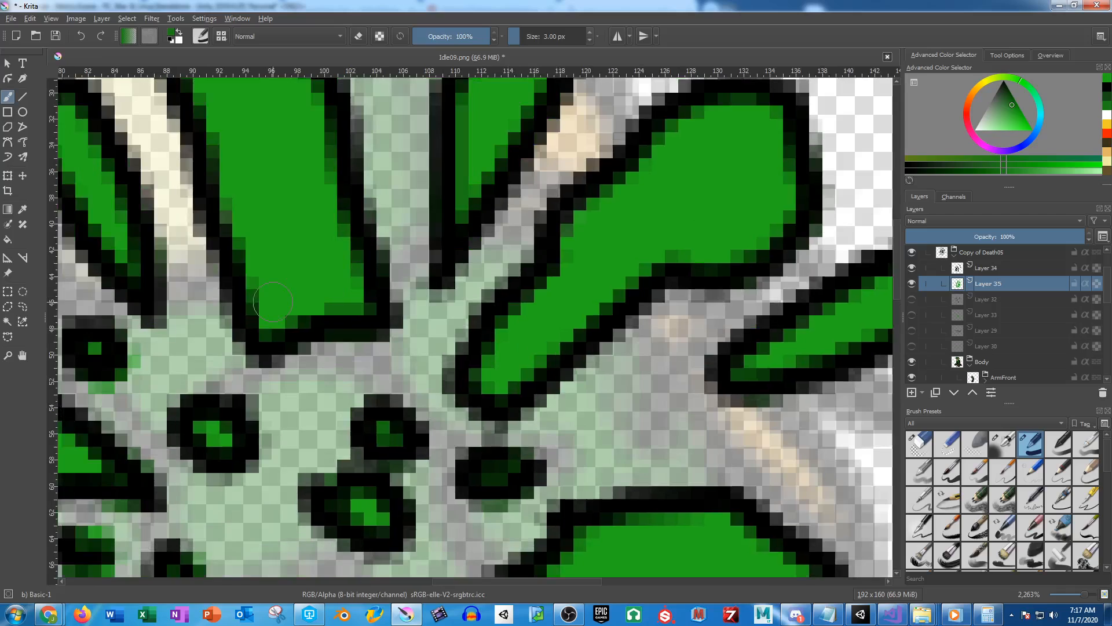
mouse_move(291, 178)
left_mouse_down()
mouse_move(371, 273)
mouse_move(341, 324)
left_mouse_up()
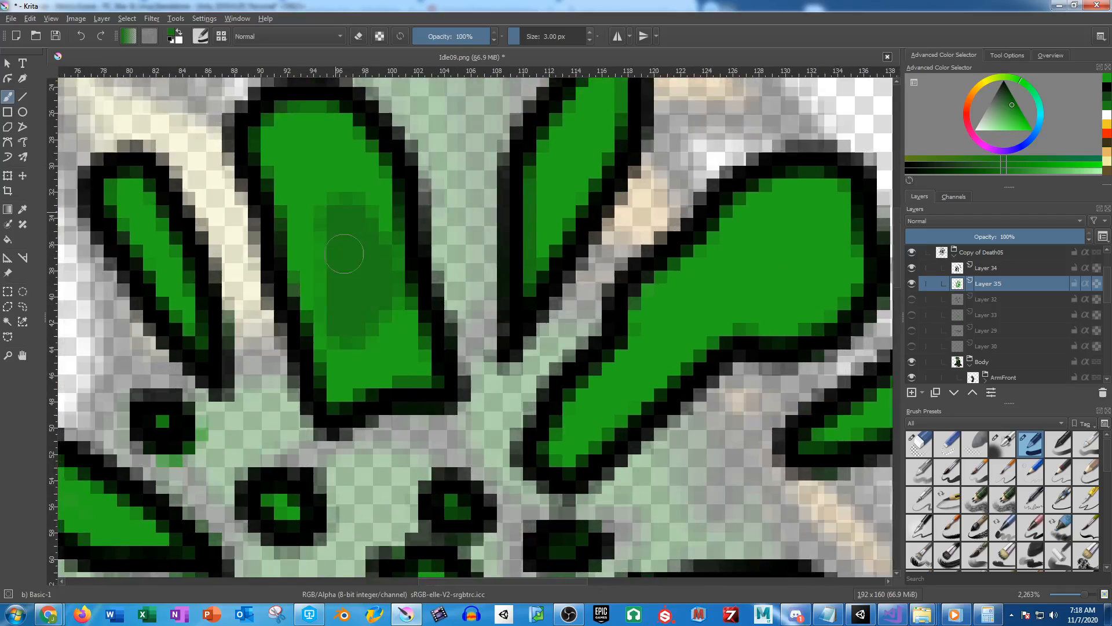
left_click_drag(551, 128, 565, 202)
mouse_move(721, 313)
left_mouse_down()
mouse_move(668, 338)
mouse_move(623, 407)
mouse_move(390, 267)
left_mouse_up()
left_click_drag(689, 262, 627, 298)
left_click_drag(627, 315, 717, 213)
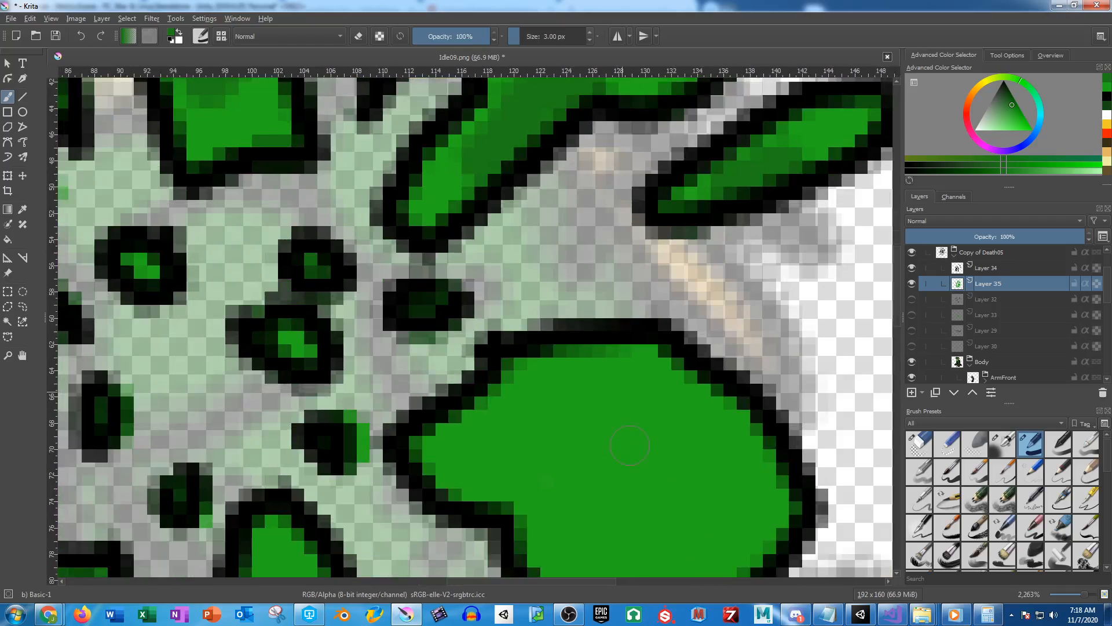
Add darker green shading to the large right blob, the curved bottom lobe and the other lower drops
mouse_move(625, 446)
left_mouse_down()
mouse_move(626, 491)
mouse_move(623, 470)
mouse_move(768, 276)
left_mouse_up()
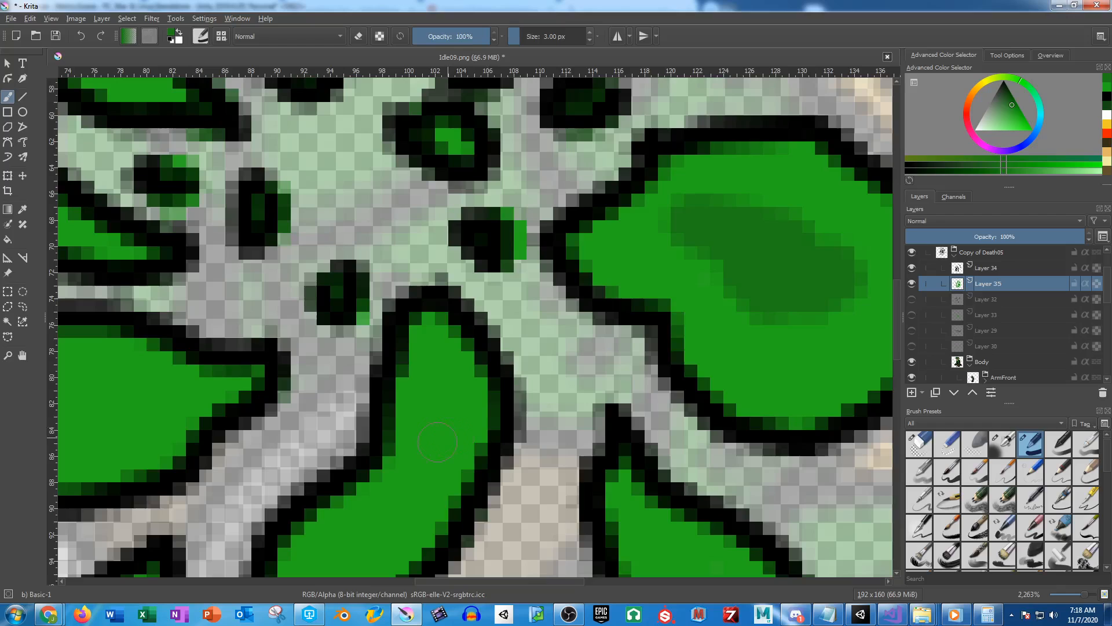
left_click_drag(444, 414, 424, 505)
left_click_drag(482, 466, 482, 276)
mouse_move(698, 394)
left_mouse_down()
mouse_move(667, 378)
mouse_move(661, 404)
left_mouse_up()
left_click_drag(662, 406, 948, 421)
left_click_drag(417, 217, 358, 236)
left_click_drag(413, 409, 407, 431)
Shade the inner parts of the three elongated left-side drops with the darker green
mouse_move(155, 162)
left_mouse_down()
mouse_move(275, 192)
mouse_move(417, 280)
mouse_move(387, 235)
left_mouse_up()
mouse_move(546, 142)
left_mouse_down()
mouse_move(500, 246)
mouse_move(589, 284)
left_mouse_up()
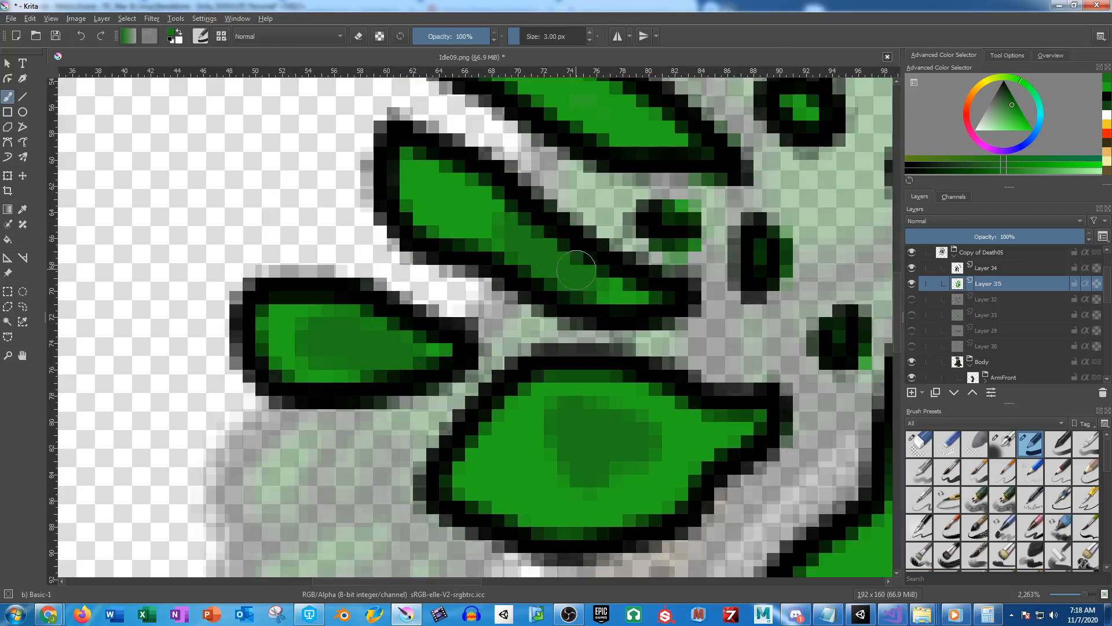
mouse_move(588, 92)
left_mouse_down()
mouse_move(576, 246)
mouse_move(635, 281)
left_mouse_up()
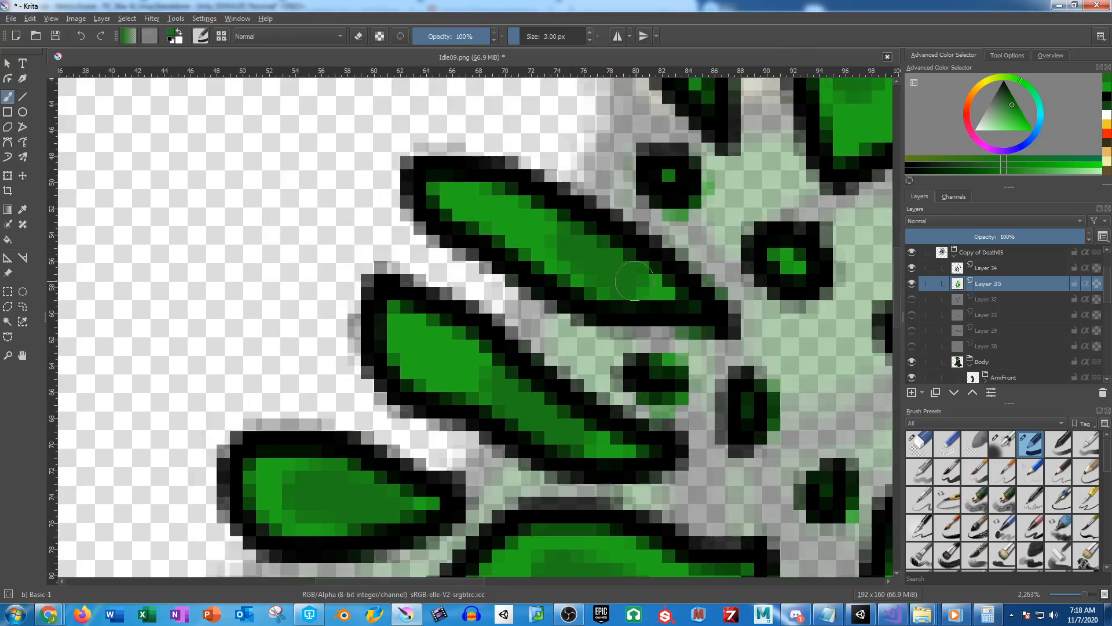
Pick the darkest green and deepen the shading of the three elongated left-side drops, redoing one misplaced stroke
left_click(1106, 104)
left_click_drag(621, 280, 667, 290)
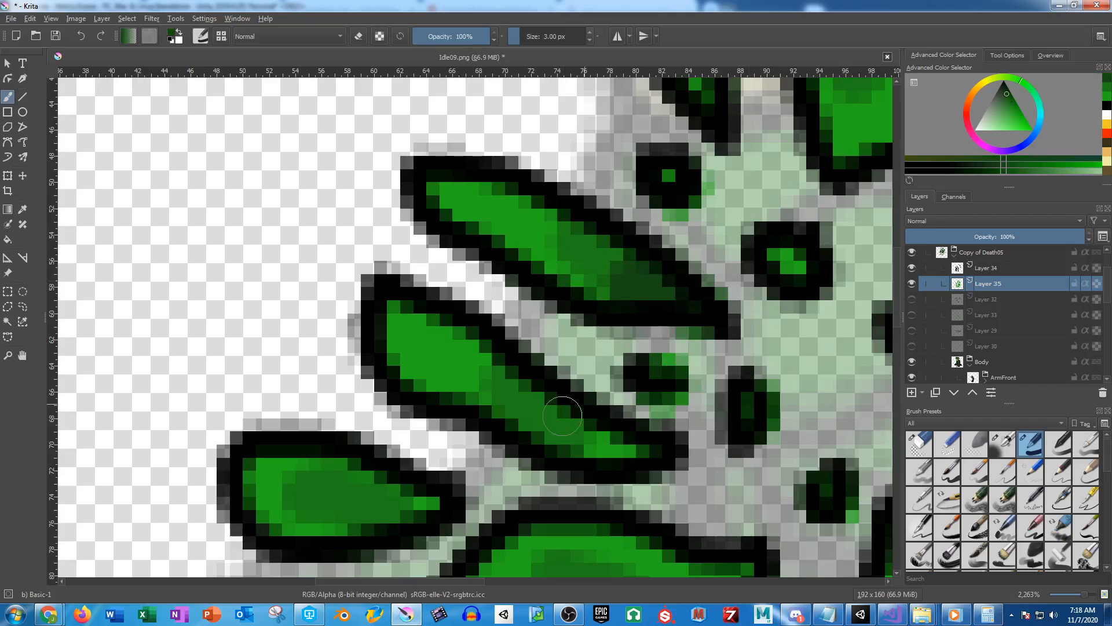
mouse_move(513, 450)
left_mouse_down()
mouse_move(557, 426)
mouse_move(539, 427)
left_mouse_up()
key("ctrl+z")
left_click_drag(486, 375, 521, 316)
mouse_move(398, 439)
left_mouse_down()
mouse_move(446, 445)
mouse_move(344, 300)
left_mouse_up()
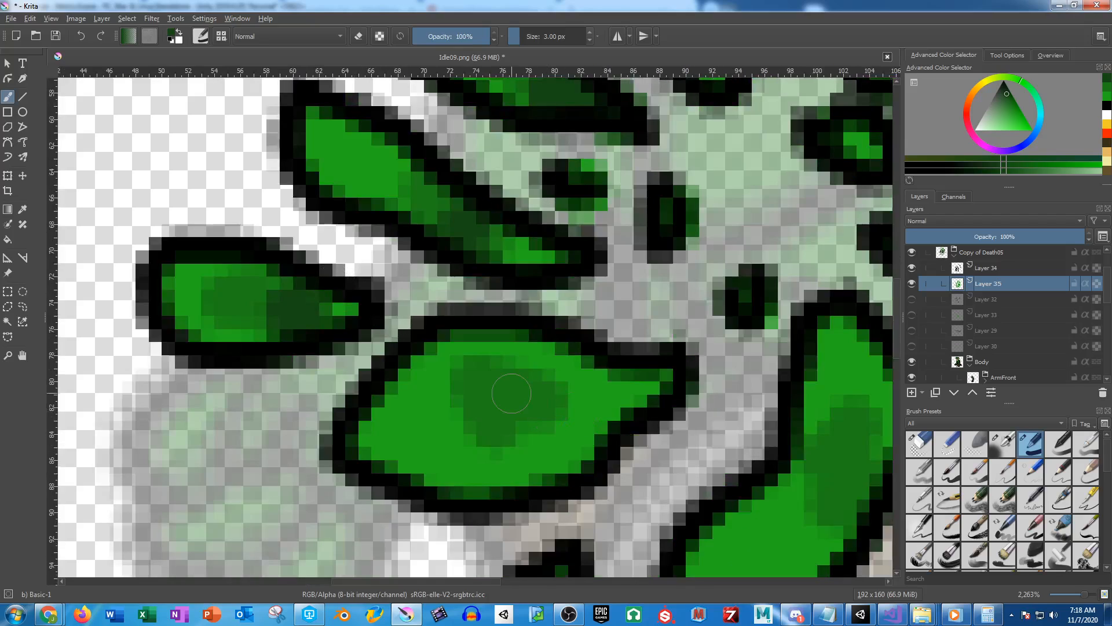
Add darkest green cores to the leaf-shaped lower-left blob, the lower-right drop and the curved bottom lobe
left_click_drag(496, 396, 508, 407)
left_click_drag(668, 395, 311, 198)
left_click_drag(731, 375, 745, 390)
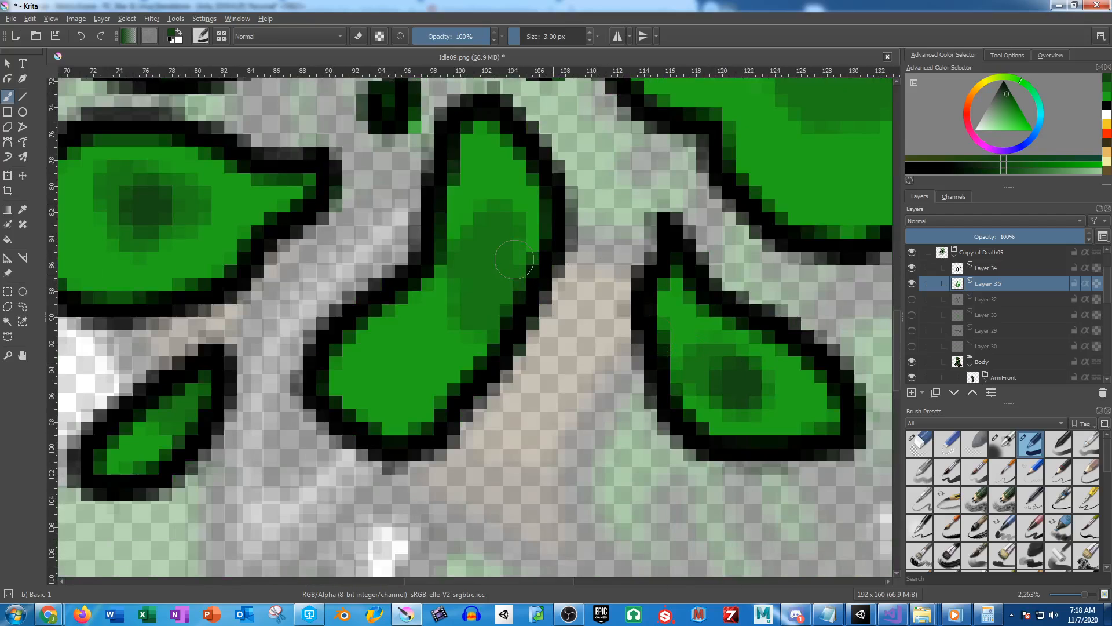
mouse_move(514, 259)
left_mouse_down()
mouse_move(489, 261)
mouse_move(349, 495)
left_mouse_up()
Paint a darkest green core in the large right blob and darken two bright droplets at the centre
left_click_drag(675, 290, 699, 322)
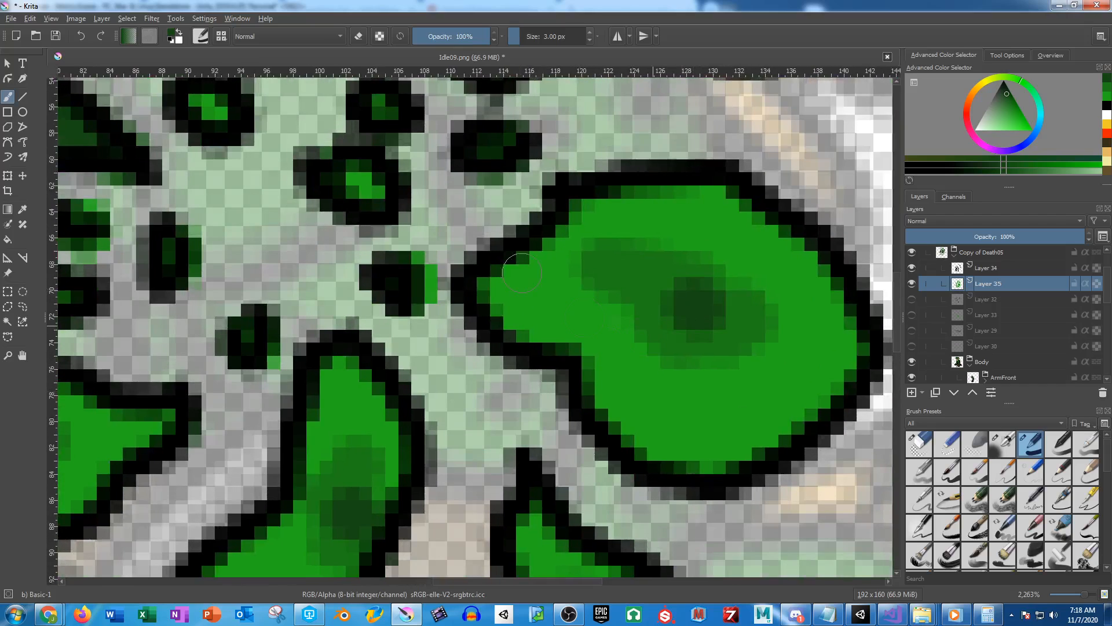
left_click_drag(361, 187, 475, 330)
left_click_drag(314, 242, 319, 250)
left_click_drag(596, 229, 564, 429)
Add darkest green shading to the upper-right blob, the top lobe and the slim drops around them
left_click_drag(699, 295, 665, 316)
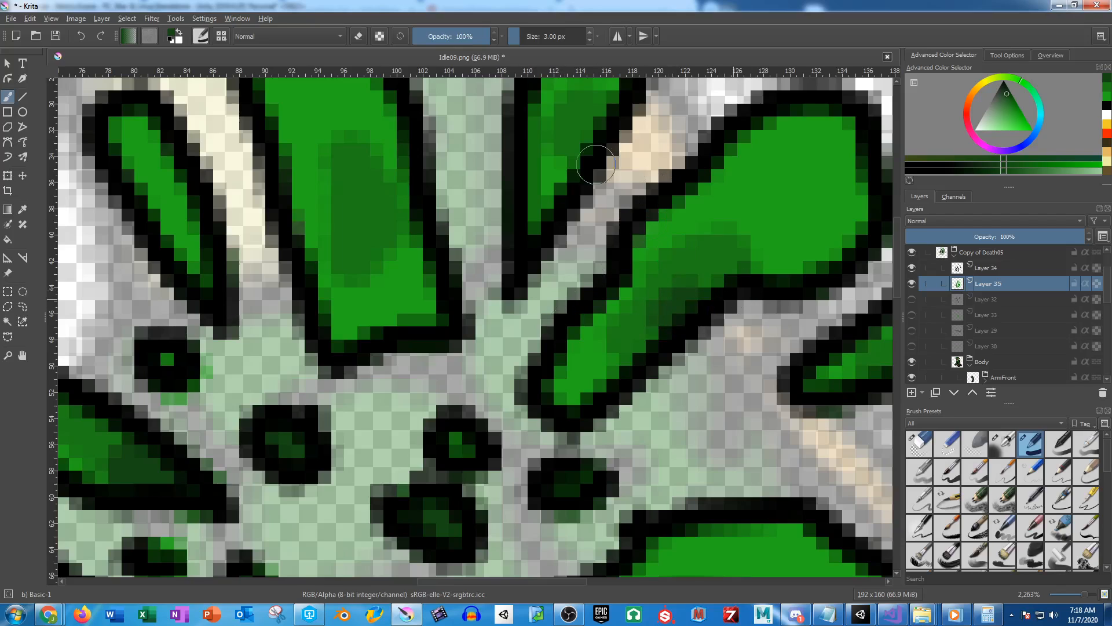
left_click_drag(596, 165, 648, 281)
left_click_drag(643, 226, 633, 238)
left_click_drag(406, 319, 424, 338)
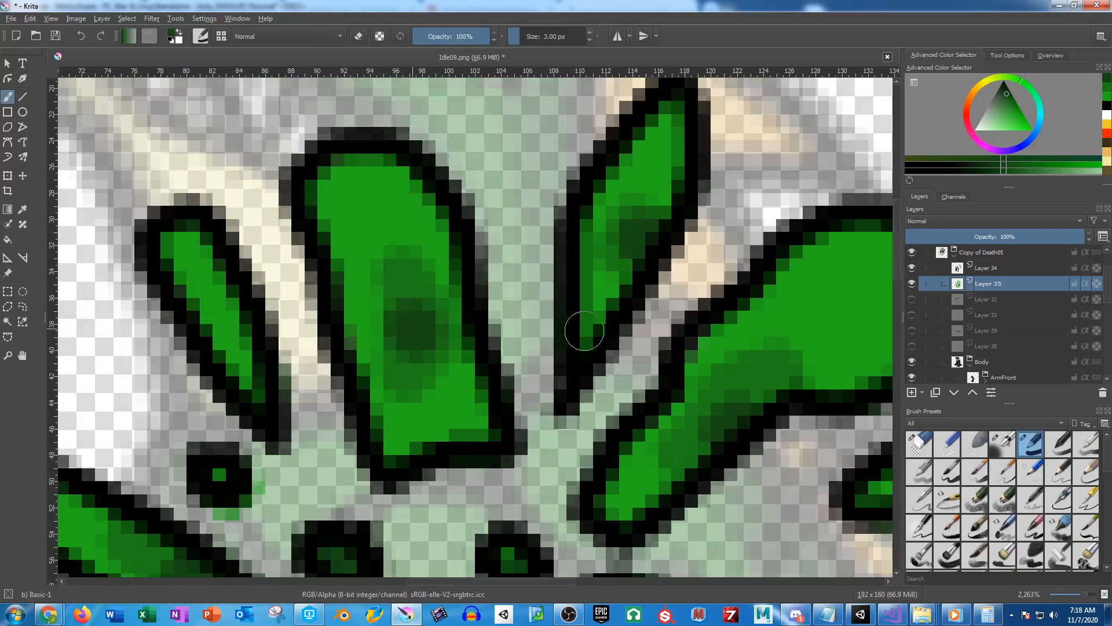
left_click_drag(863, 458, 528, 292)
left_click_drag(645, 328, 602, 321)
left_click_drag(414, 228, 719, 259)
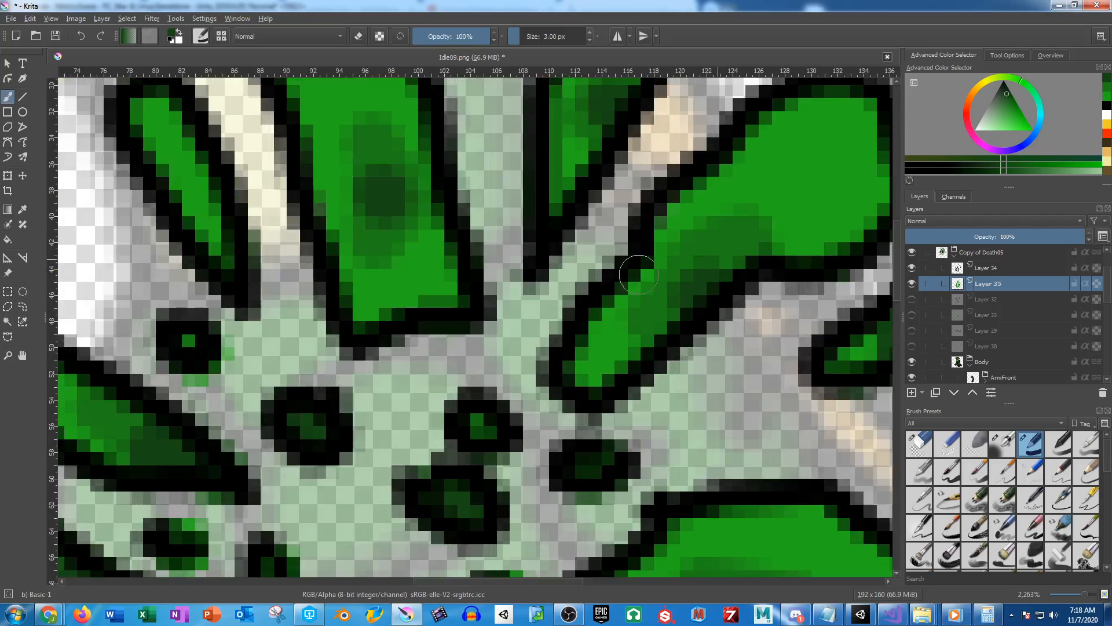
Collapse the Copy of Death05 group and rename it as Death06
scroll(638, 274, "down", 8)
scroll(671, 345, "up", 3)
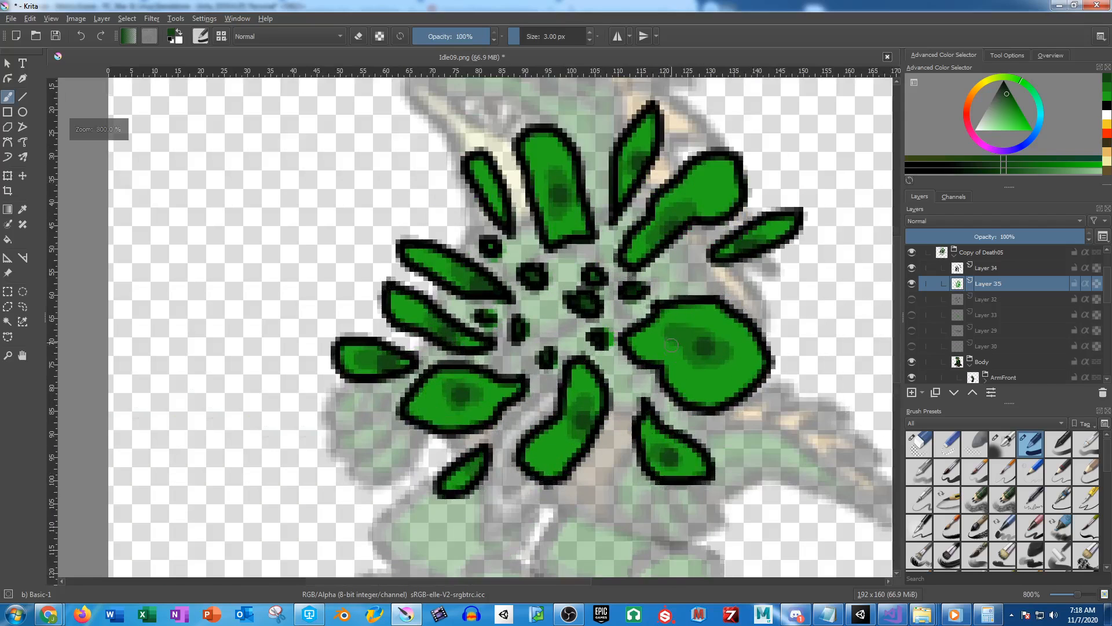
left_click_drag(655, 290, 787, 379)
scroll(663, 332, "up", 1)
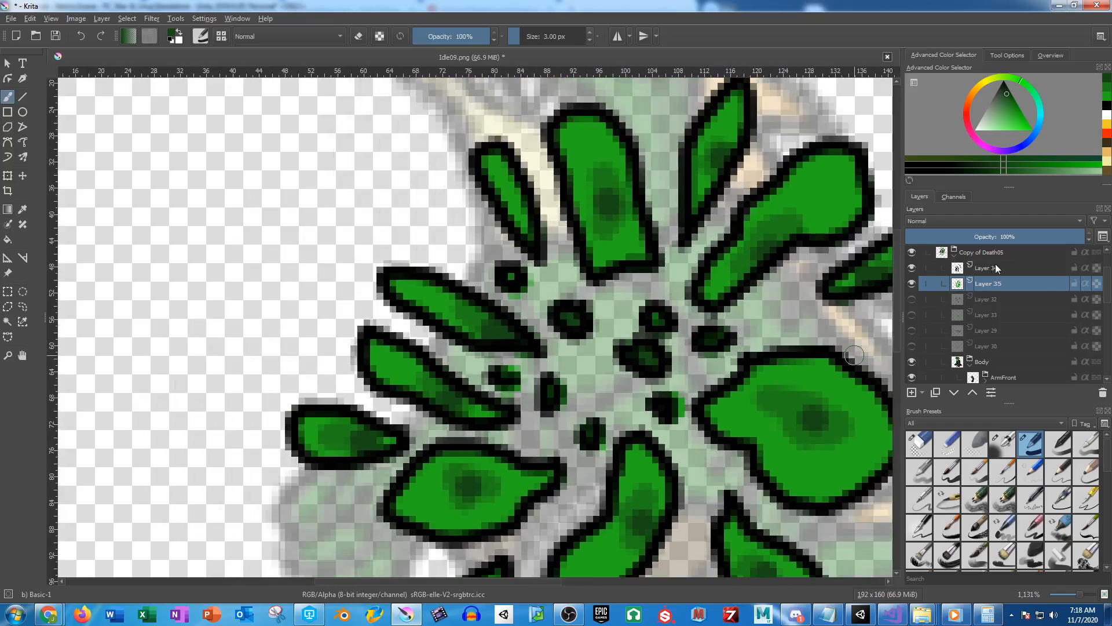
left_click(954, 253)
left_click(983, 256)
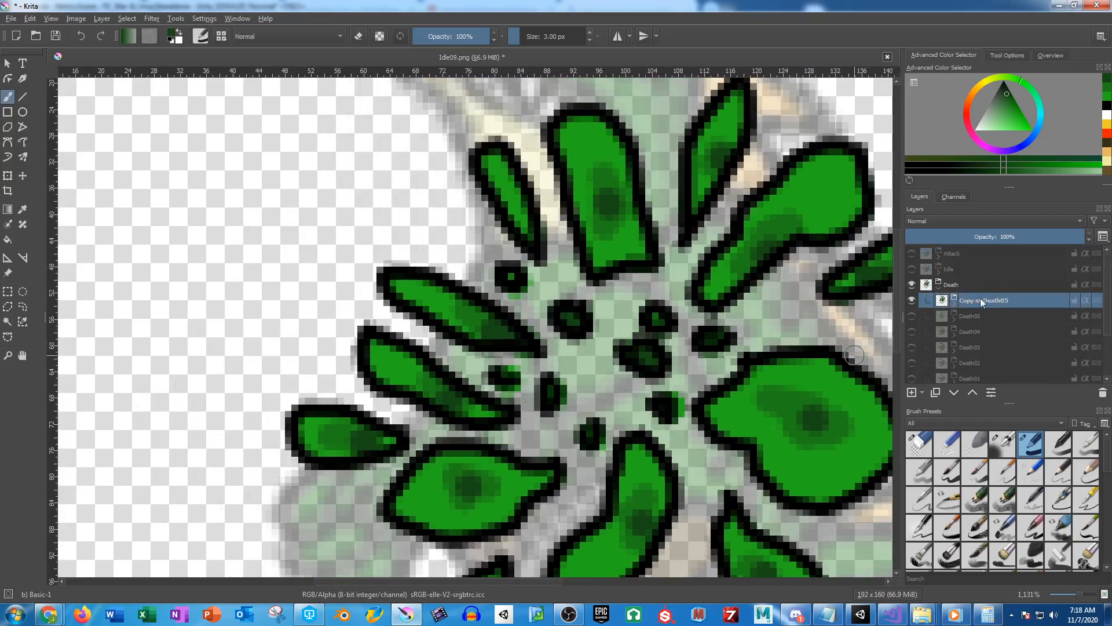
double_click(982, 300)
type("Death06")
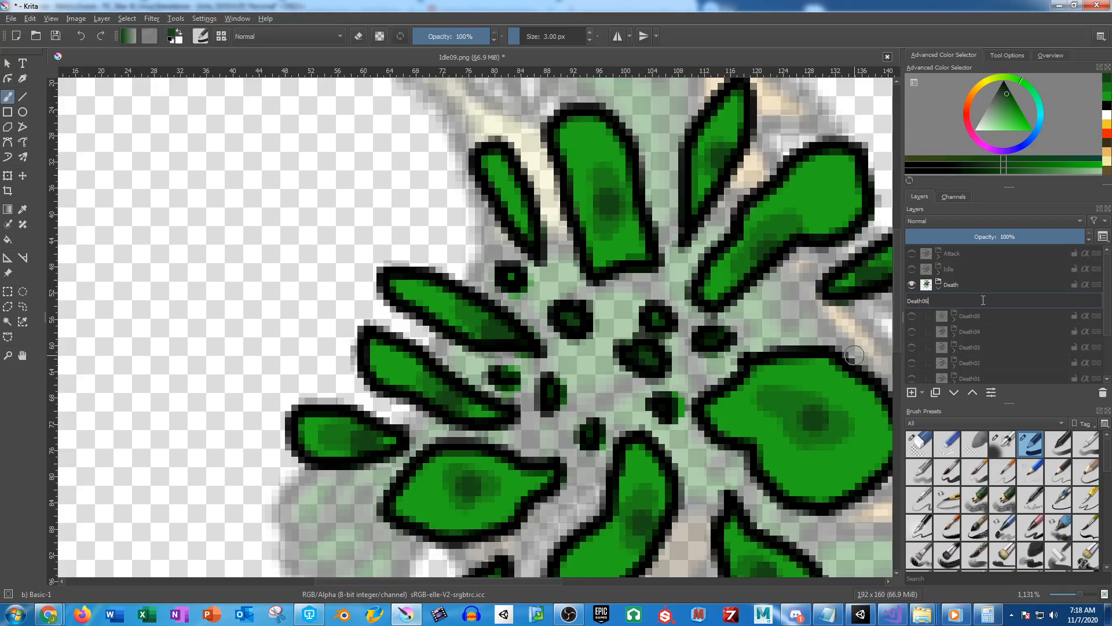
key("Return")
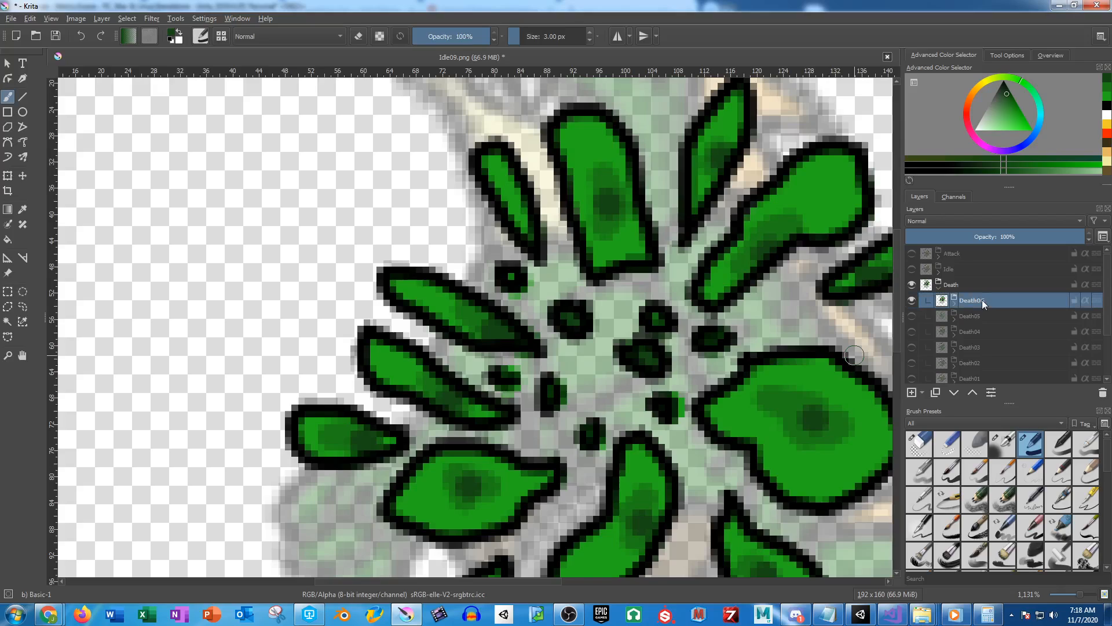
Duplicate the Death06 group and lower the Body group's opacity inside the copy to 0%
key("ctrl+j")
left_click(957, 302)
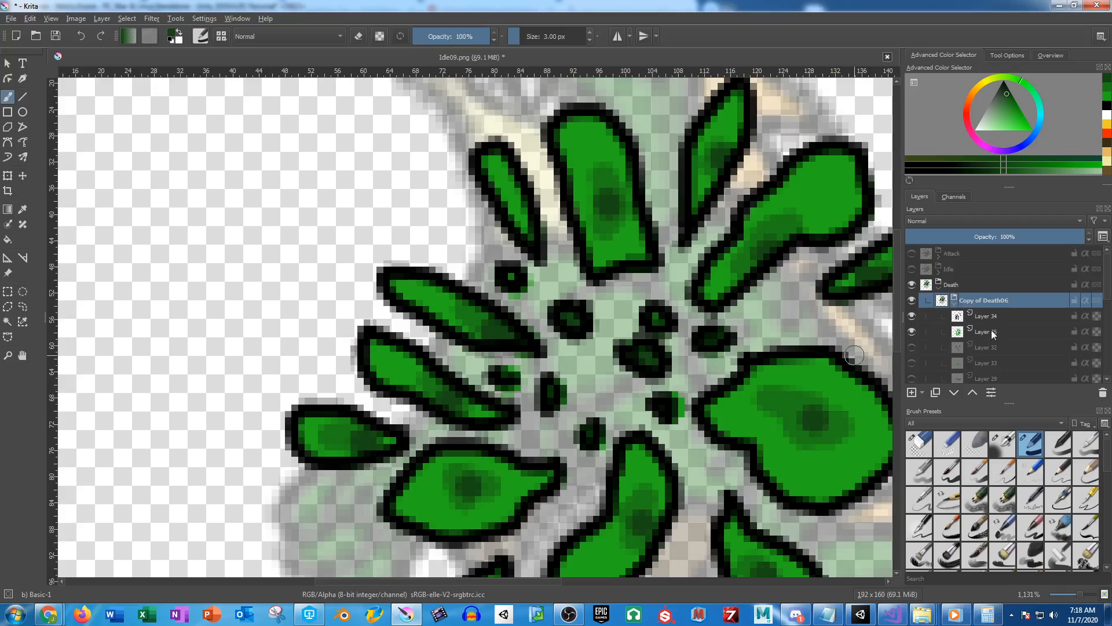
scroll(1014, 334, "down", 1)
left_click(986, 365)
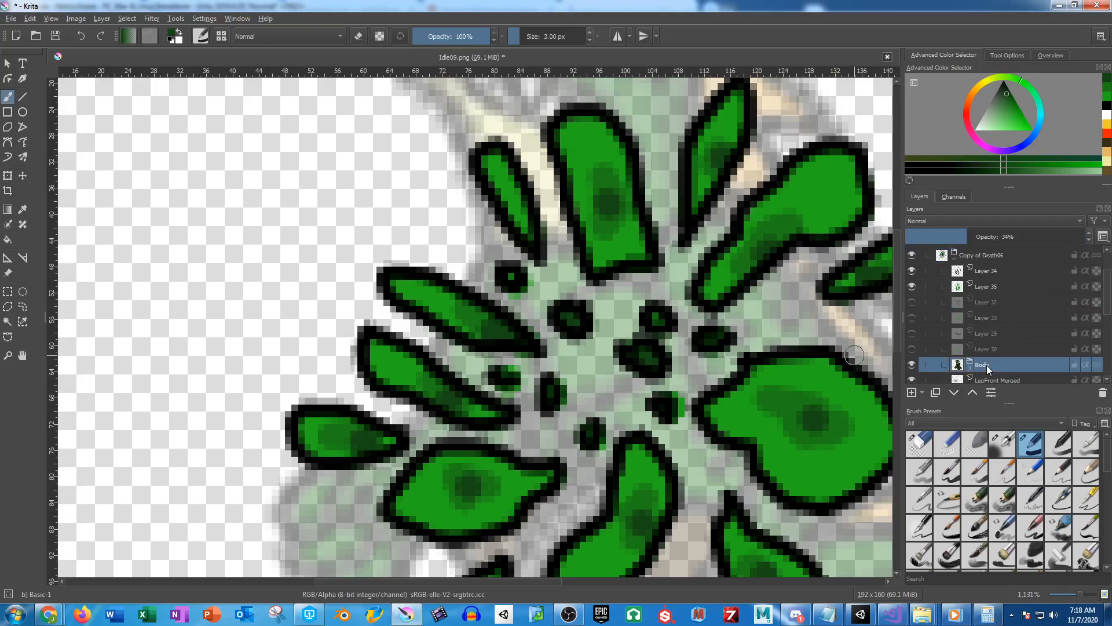
left_click_drag(932, 236, 906, 236)
scroll(996, 365, "down", 3)
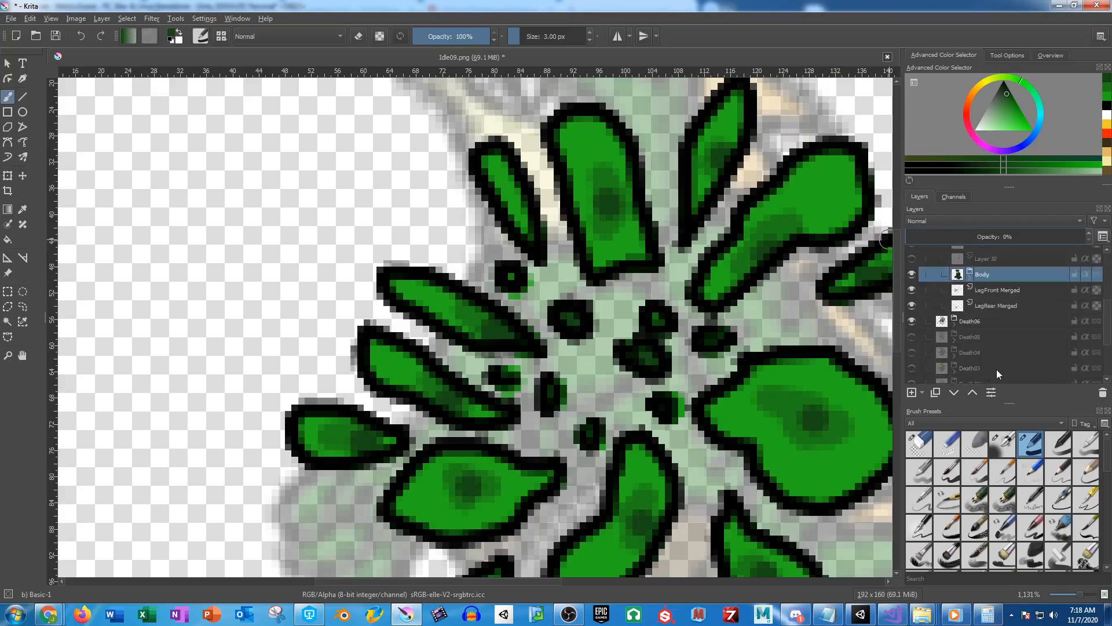
Hide the copy's LegFront Merged, LegRear Merged and Body layers, along with the Death06 group beneath it
scroll(992, 301, "up", 1)
left_click(990, 287)
left_click(992, 305, "shift")
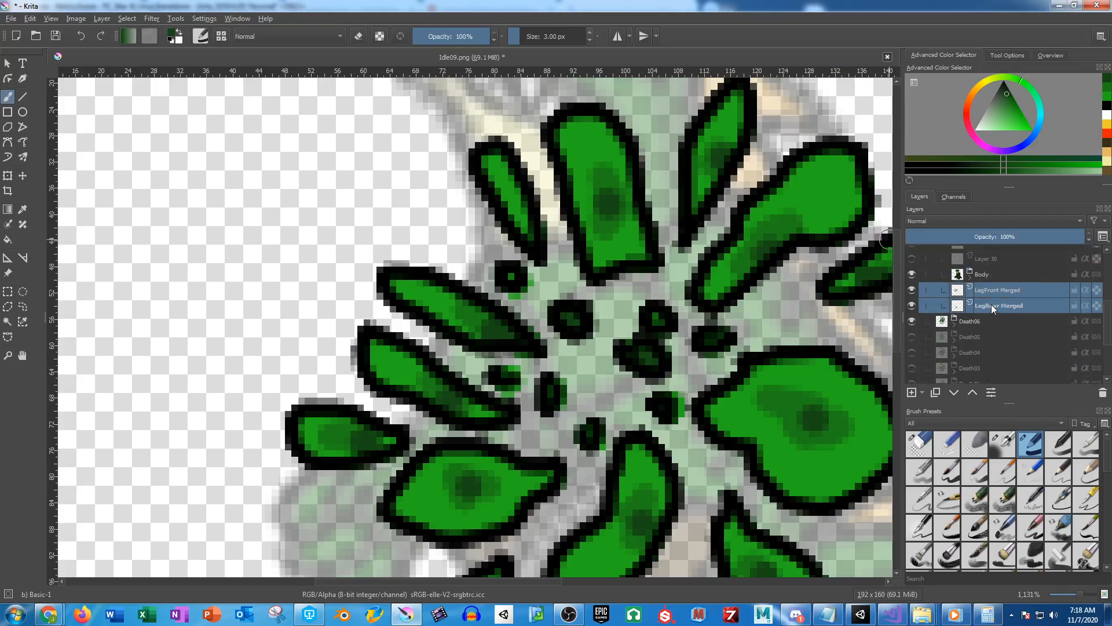
left_click(913, 290)
left_click(913, 305)
left_click(913, 275)
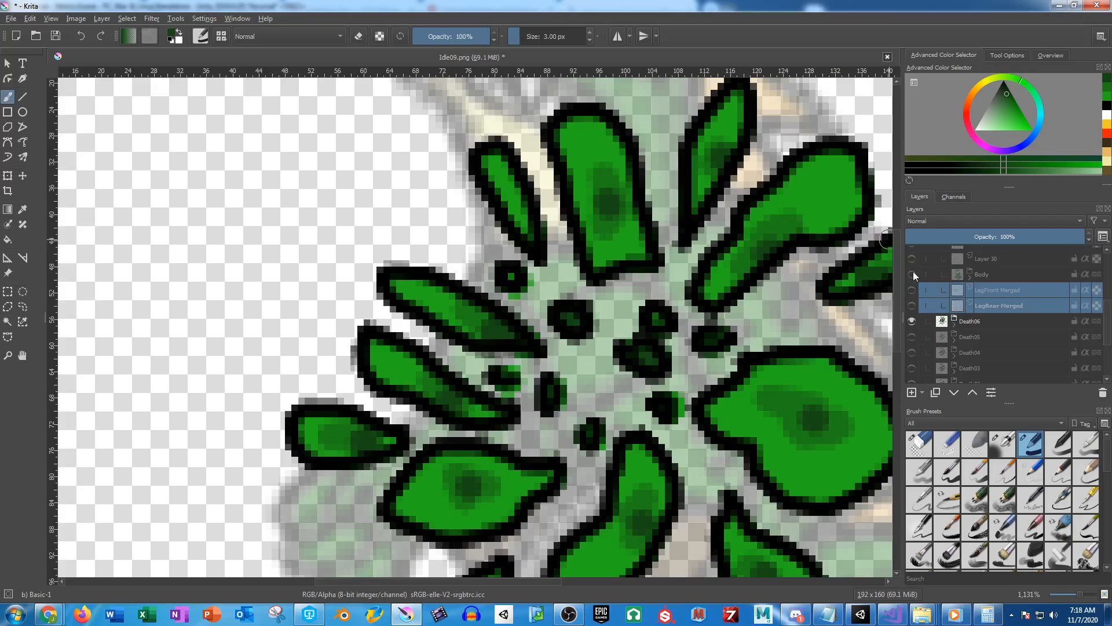
left_click(912, 321)
scroll(555, 318, "down", 2)
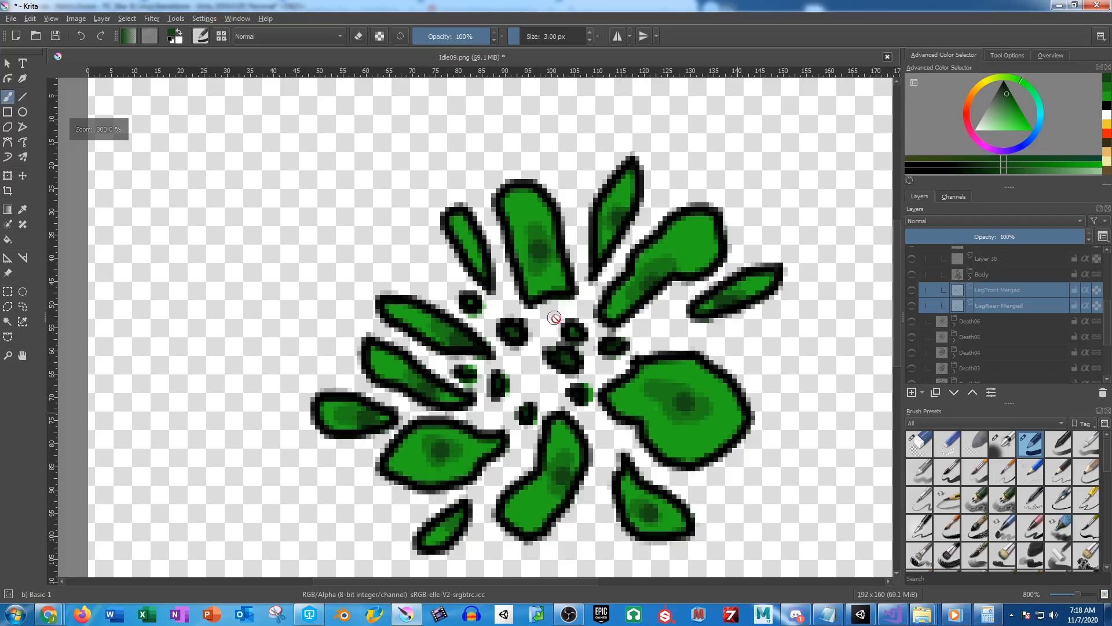
Add a new paint layer above Layer 34 in the copied group and set the painting colour to black
scroll(1014, 307, "up", 3)
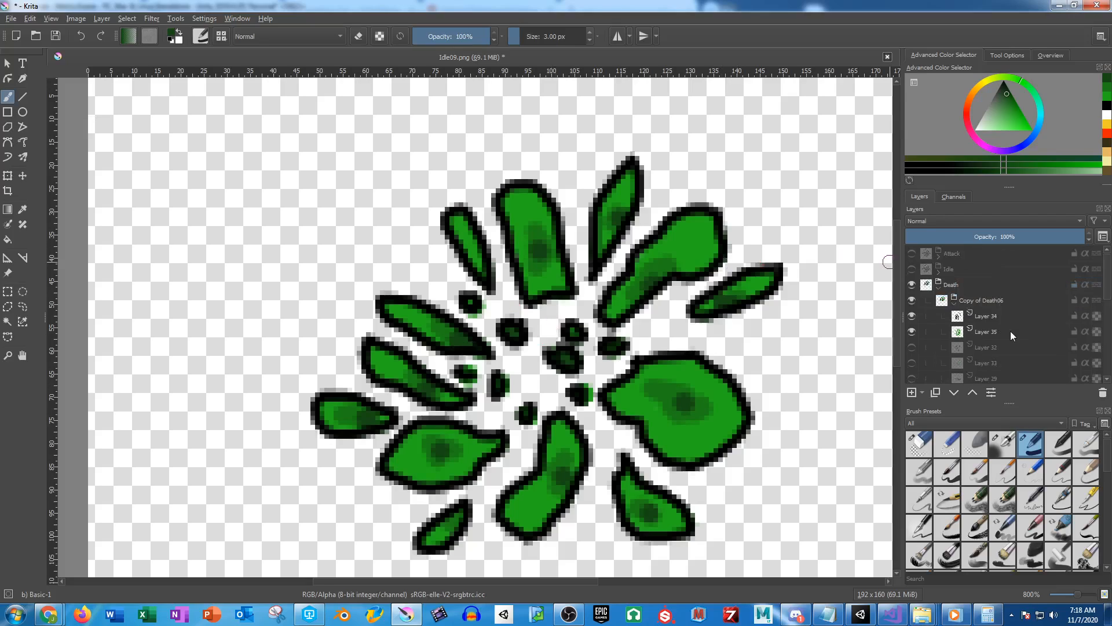
left_click(983, 315)
left_click(912, 392)
left_click(1010, 93)
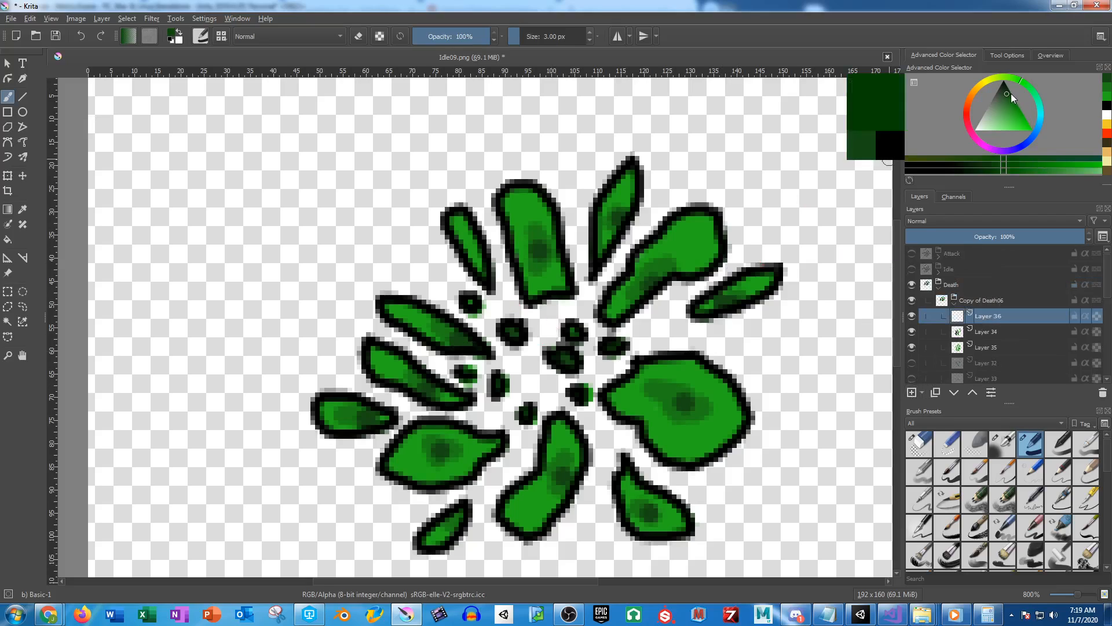
left_click_drag(1011, 93, 1006, 73)
scroll(842, 352, "down", 1)
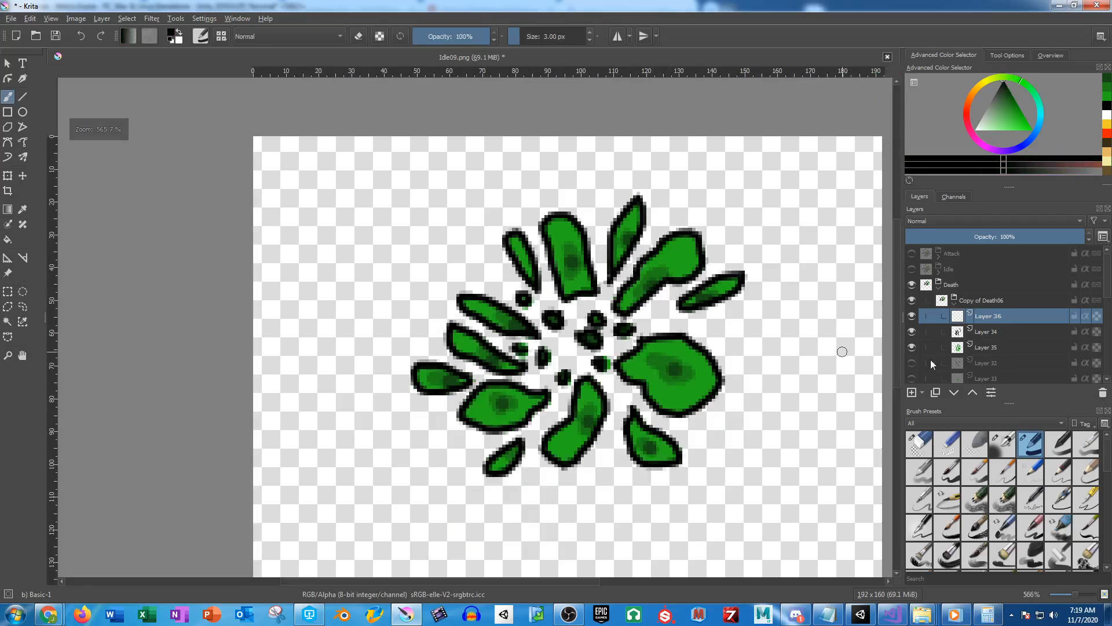
Group Layer 34 and Layer 35 and lower the new group's opacity to 50% as a drawing reference
left_click(985, 332)
left_click(983, 348, "shift")
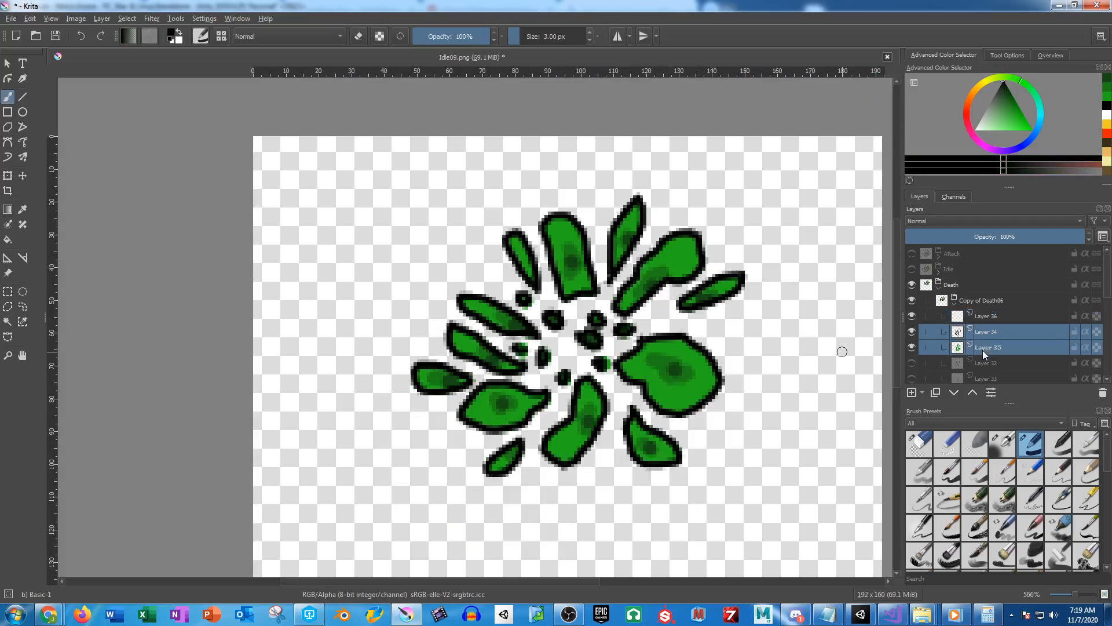
key("ctrl+g")
left_click(971, 337)
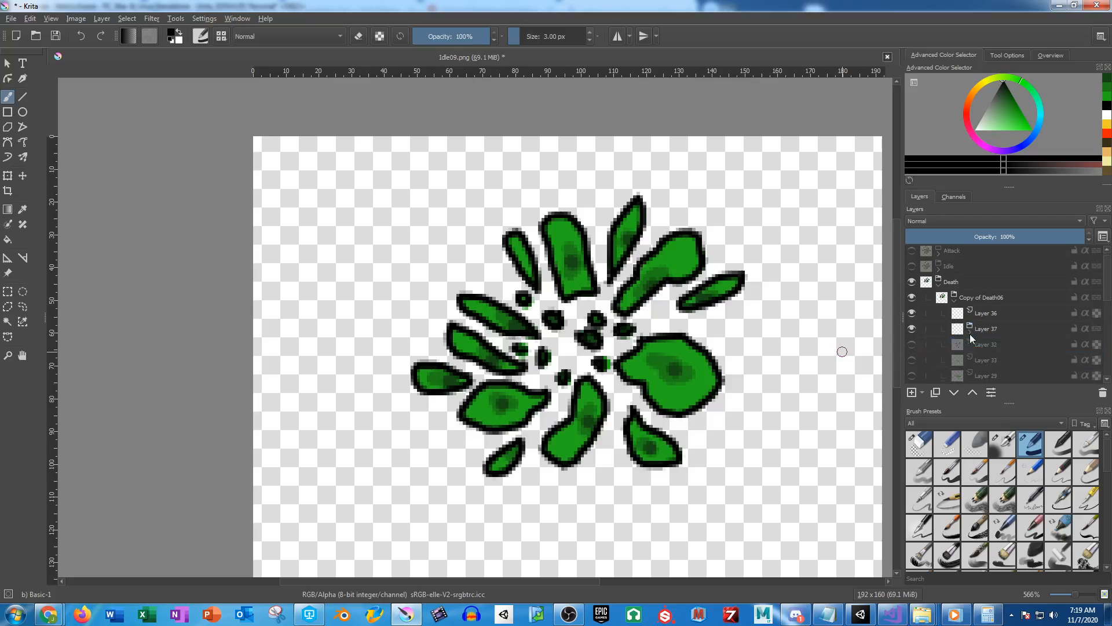
left_click(979, 315)
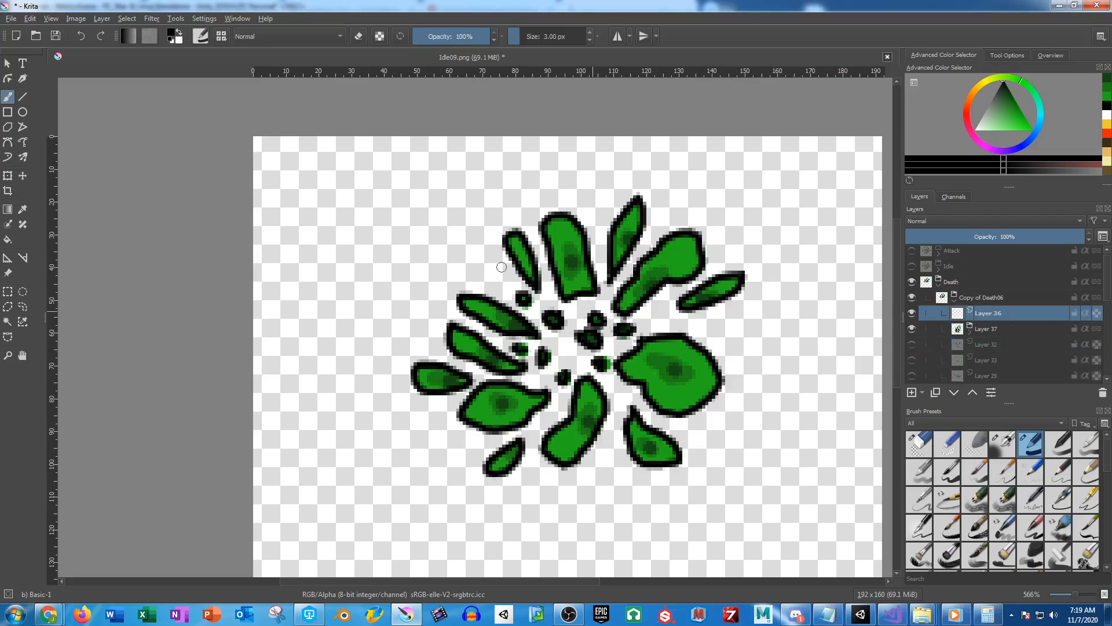
left_click(998, 331)
left_click(995, 238)
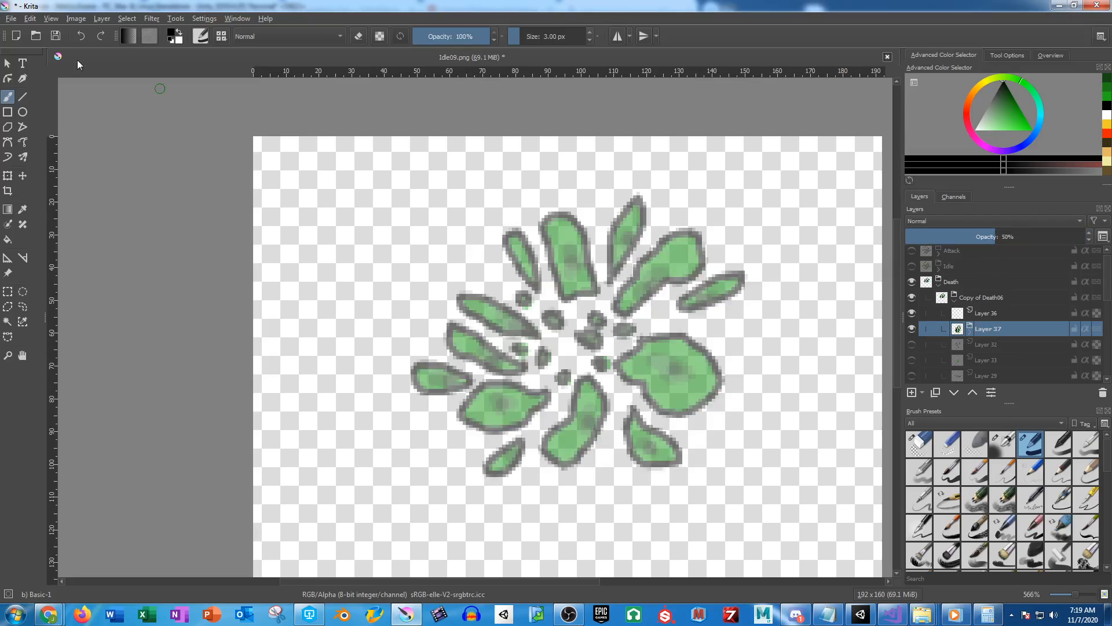
Rename the Copy of Death06 group as Death07 and duplicate its empty Layer 36
scroll(550, 38, "down", 2)
left_click(993, 313)
double_click(989, 298)
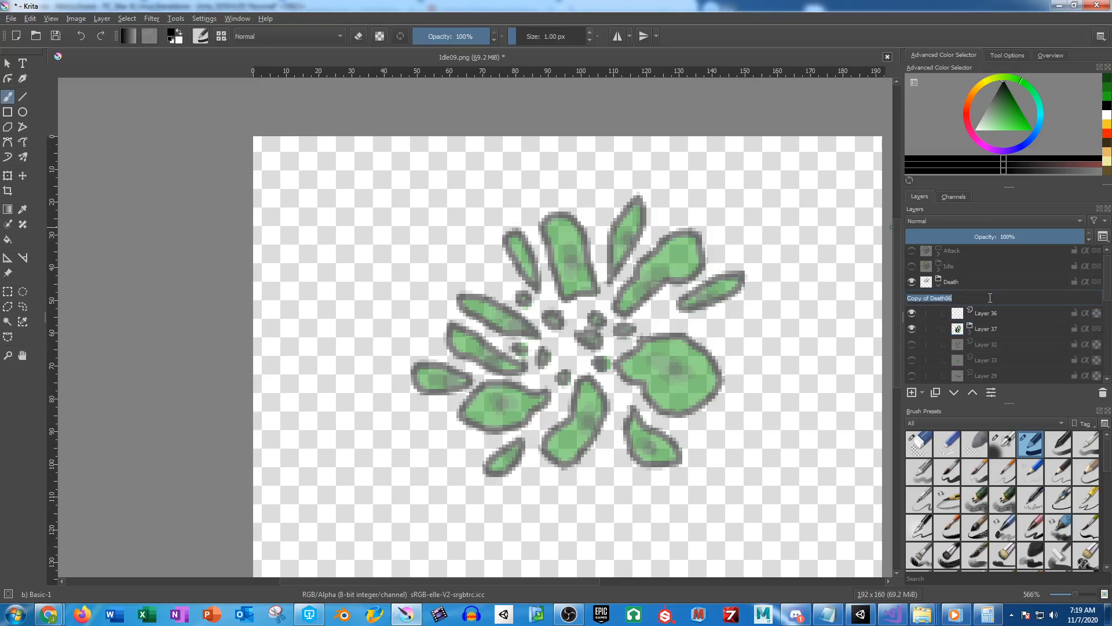
type("Death07")
key("Return")
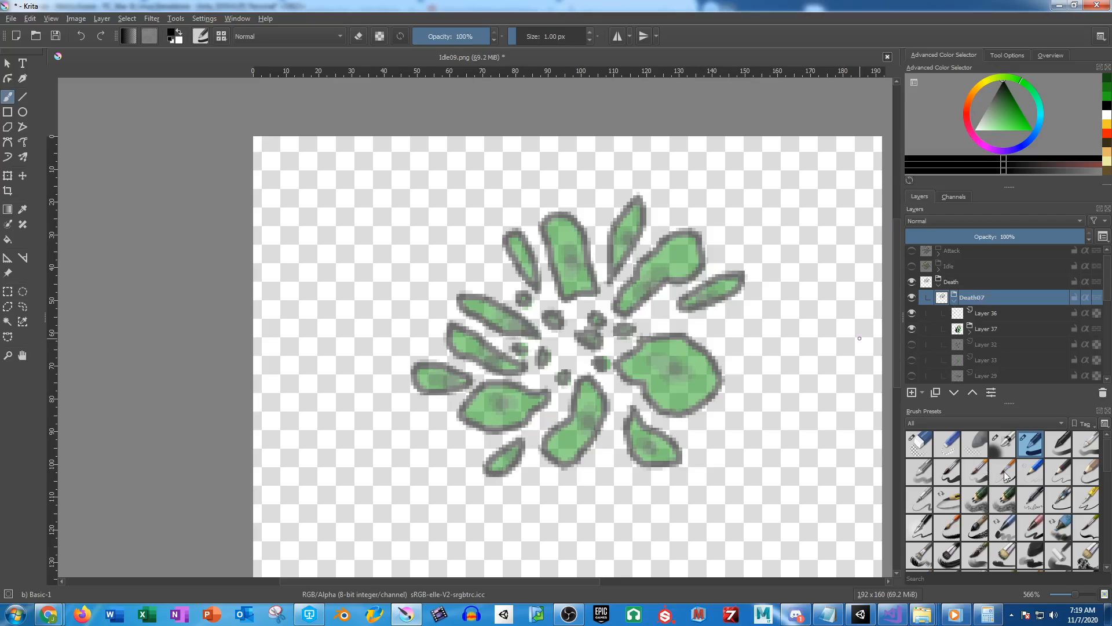
left_click(998, 314)
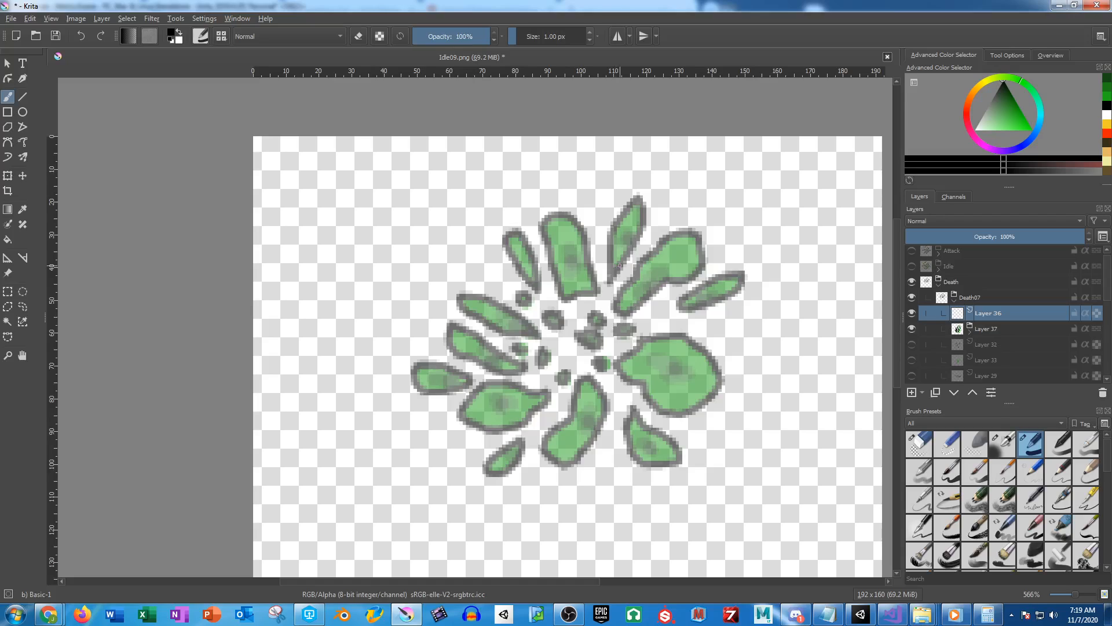
key("ctrl+j")
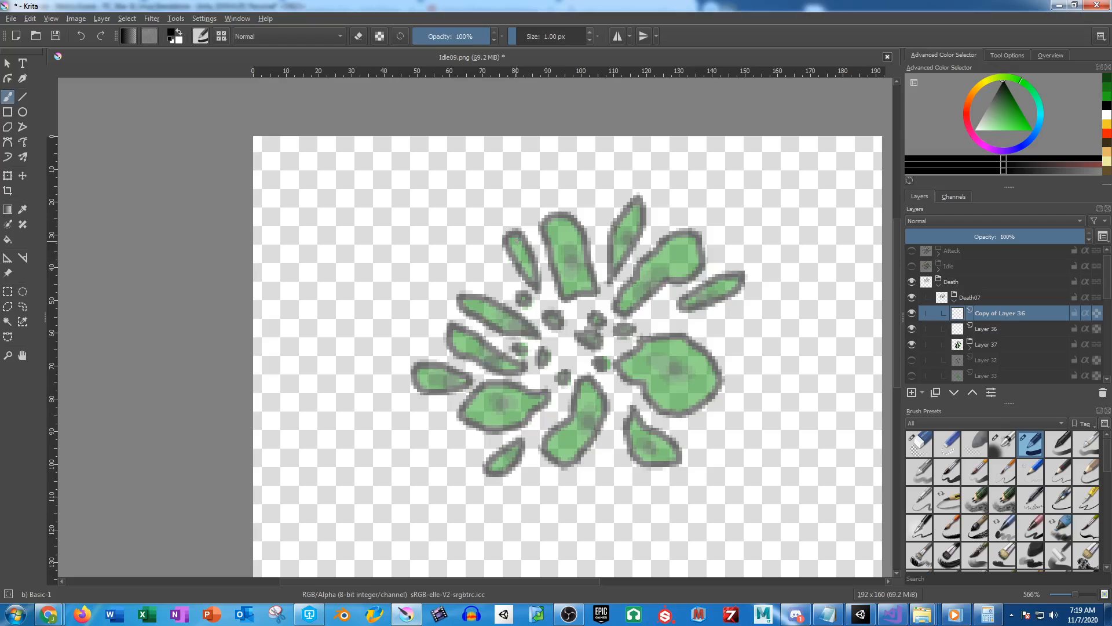
scroll(514, 246, "up", 3)
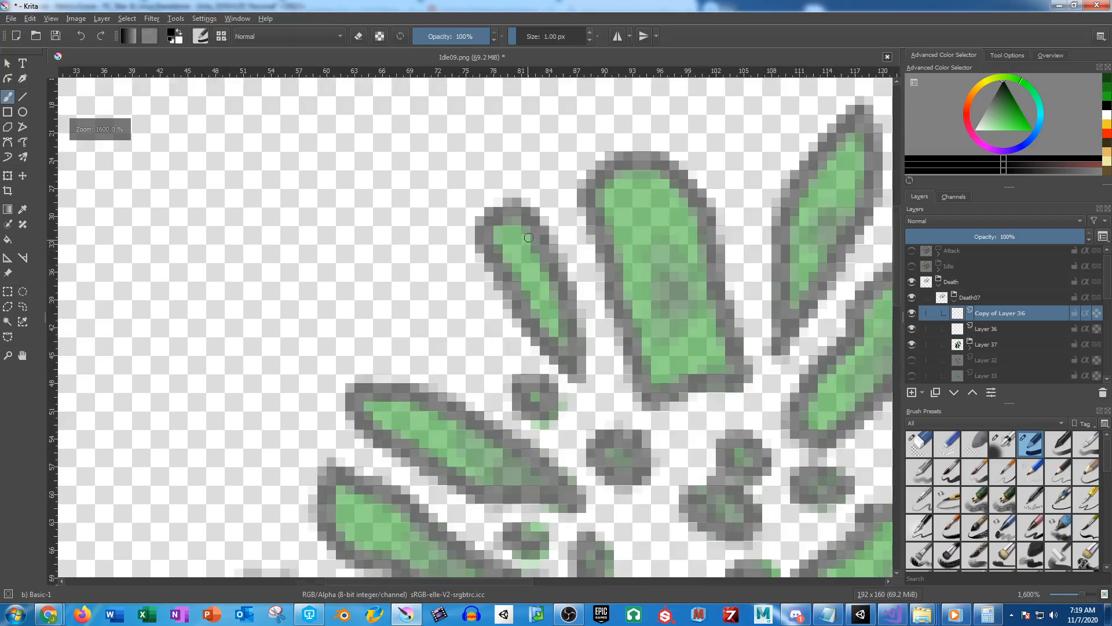
mouse_move(542, 239)
left_mouse_down()
mouse_move(527, 208)
mouse_move(472, 194)
mouse_move(440, 222)
mouse_move(504, 262)
mouse_move(537, 246)
mouse_move(461, 292)
left_mouse_up()
mouse_move(526, 269)
left_mouse_down()
mouse_move(540, 221)
mouse_move(520, 280)
left_mouse_up()
mouse_move(641, 249)
left_mouse_down()
mouse_move(668, 229)
mouse_move(660, 278)
left_mouse_up()
mouse_move(710, 322)
left_mouse_down()
mouse_move(678, 359)
mouse_move(721, 369)
mouse_move(455, 329)
left_mouse_up()
mouse_move(546, 285)
left_mouse_down()
mouse_move(568, 261)
mouse_move(589, 317)
mouse_move(574, 272)
mouse_move(609, 332)
mouse_move(572, 281)
left_mouse_up()
key("ctrl+z")
mouse_move(682, 381)
left_mouse_down()
mouse_move(742, 354)
mouse_move(695, 388)
left_mouse_up()
left_click_drag(562, 426, 750, 327)
mouse_move(656, 374)
left_mouse_down()
mouse_move(679, 391)
mouse_move(645, 374)
left_mouse_up()
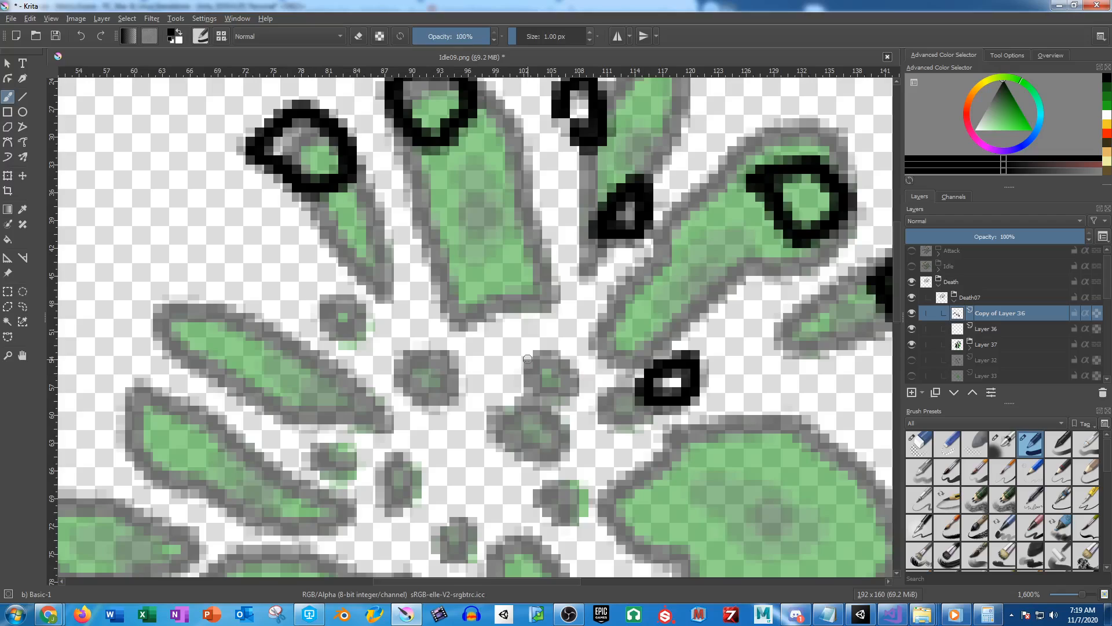
mouse_move(513, 326)
left_mouse_down()
mouse_move(491, 346)
mouse_move(530, 337)
mouse_move(517, 318)
left_mouse_up()
key("ctrl+z")
mouse_move(379, 249)
left_mouse_down()
mouse_move(399, 277)
mouse_move(383, 251)
left_mouse_up()
left_click_drag(396, 316, 497, 255)
mouse_move(445, 304)
left_mouse_down()
mouse_move(424, 279)
mouse_move(371, 276)
mouse_move(429, 303)
left_mouse_up()
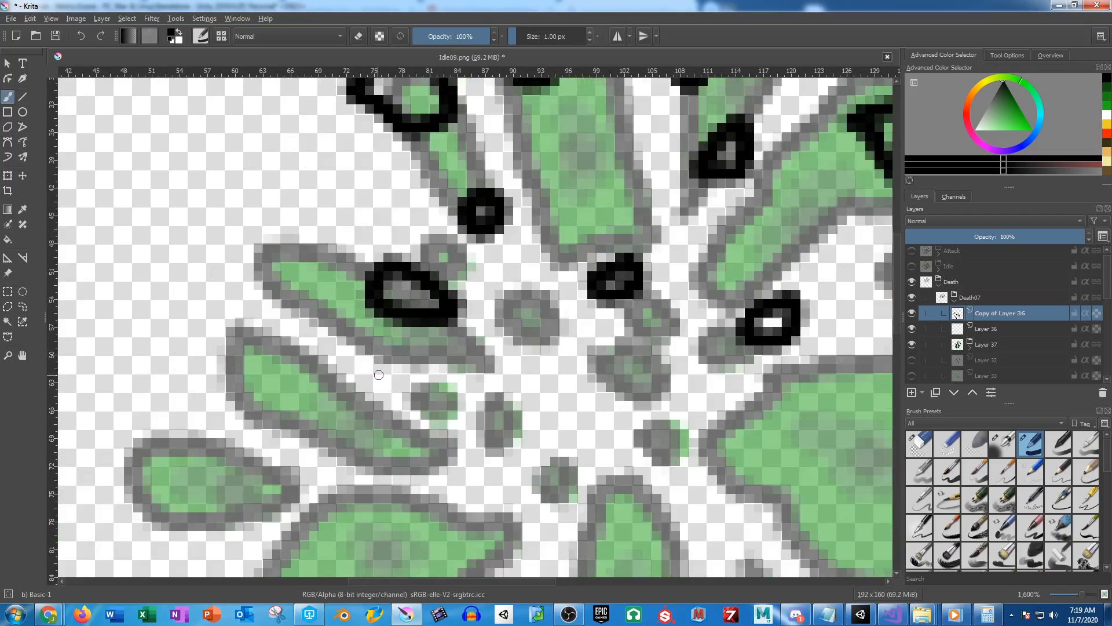
mouse_move(379, 375)
left_mouse_down()
mouse_move(316, 388)
mouse_move(373, 374)
mouse_move(349, 402)
mouse_move(372, 323)
left_mouse_up()
mouse_move(310, 380)
left_mouse_down()
mouse_move(244, 387)
mouse_move(277, 425)
mouse_move(330, 393)
left_mouse_up()
left_click_drag(396, 448, 422, 335)
scroll(421, 335, "down", 3)
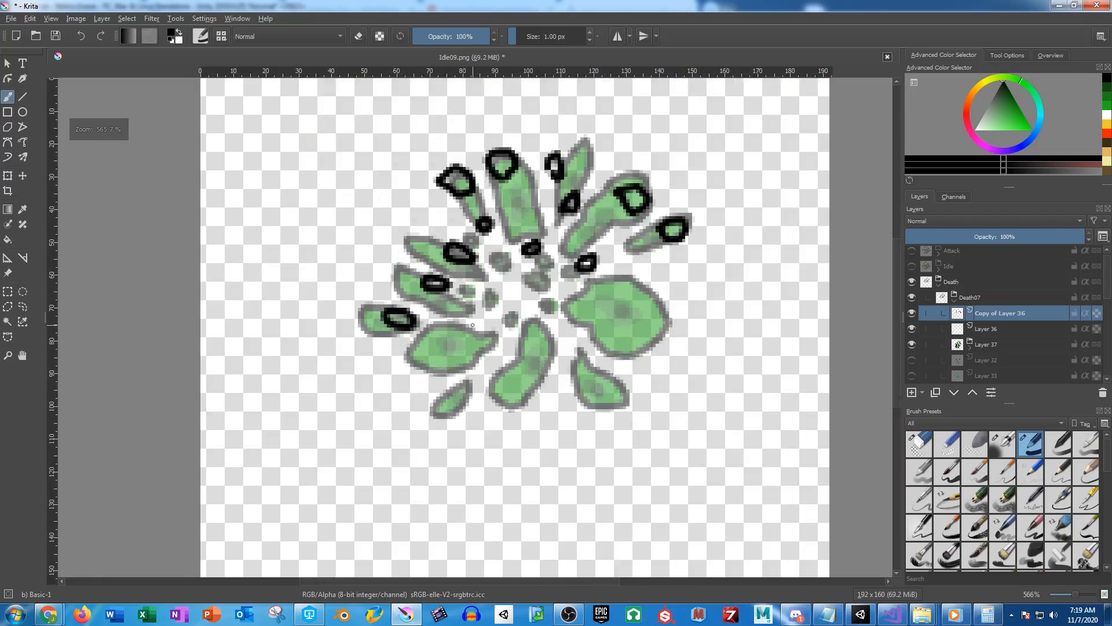
key("ctrl+z")
key("ctrl+z")
key("ctrl+z")
key("ctrl+z")
key("ctrl+z")
key("ctrl+z")
key("ctrl+z")
key("ctrl+z")
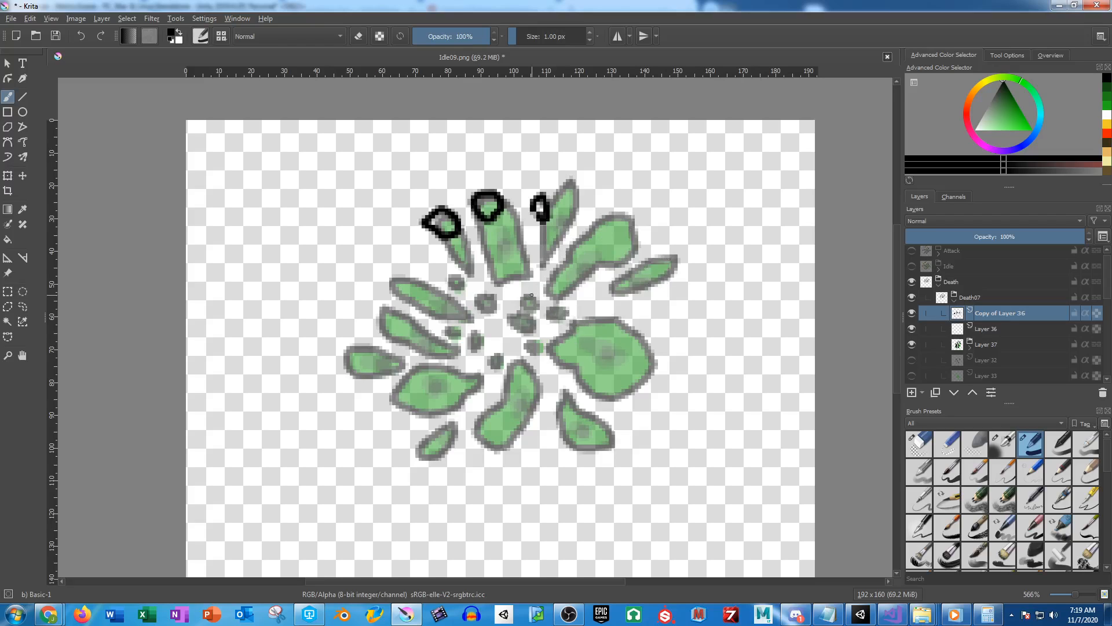
left_click_drag(566, 281, 527, 315)
scroll(527, 314, "up", 3)
left_click_drag(576, 249, 627, 385)
key("ctrl+z")
key("ctrl+z")
key("ctrl+z")
key("ctrl+z")
key("ctrl+z")
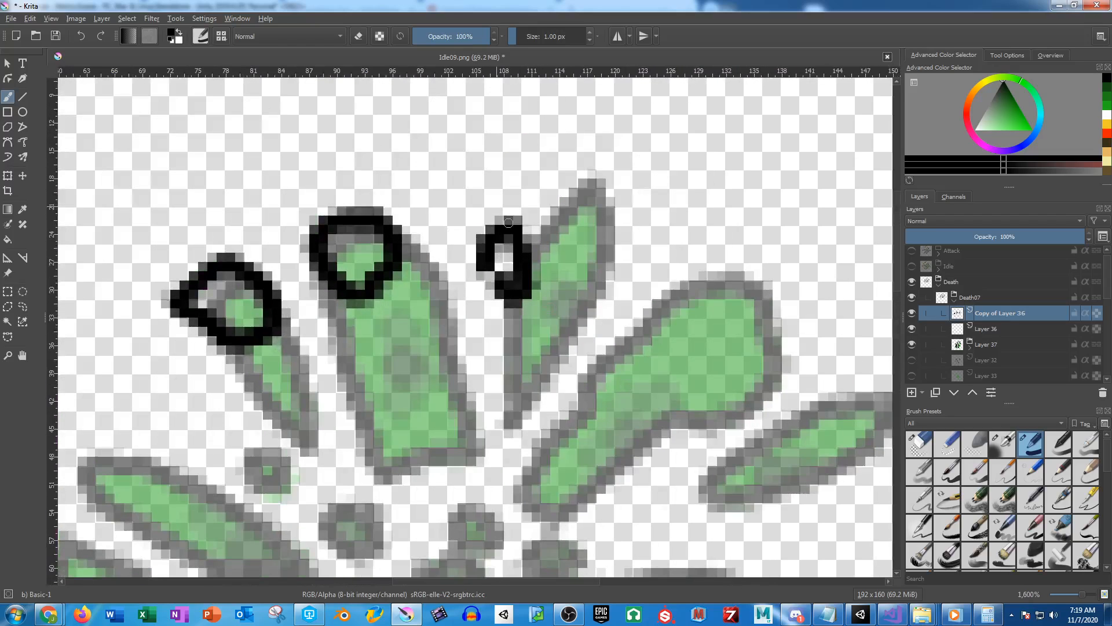
Outline four small black droplets with a 1 px brush beyond the upper-left slim drop, top lobe, upper-right spike and upper-right blob
scroll(517, 399, "down", 1)
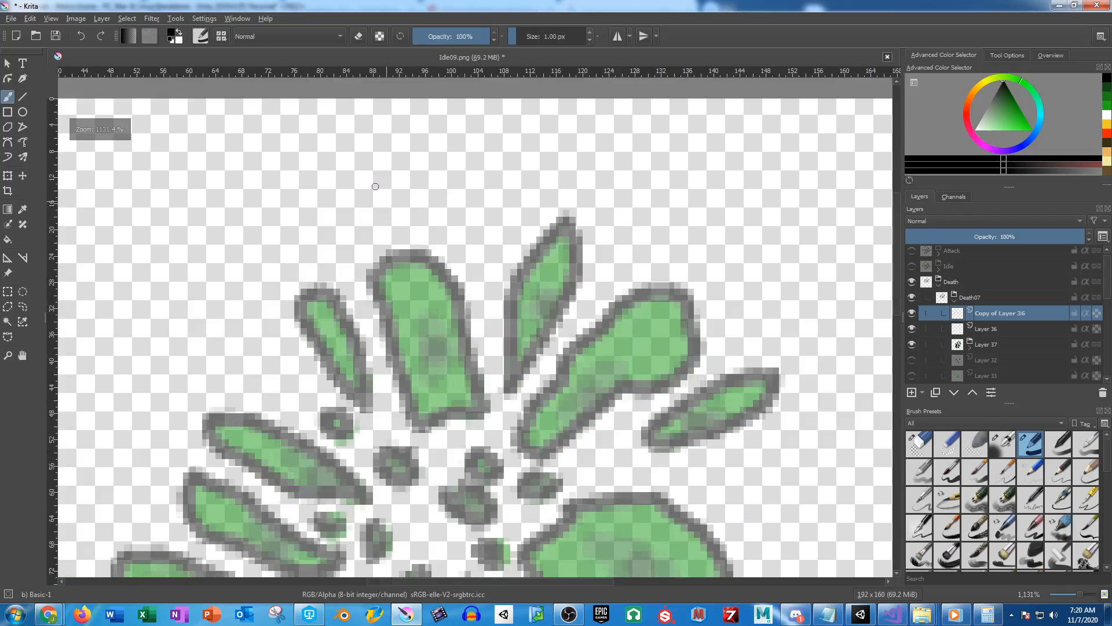
mouse_move(374, 185)
left_mouse_down()
mouse_move(390, 219)
mouse_move(380, 194)
left_mouse_up()
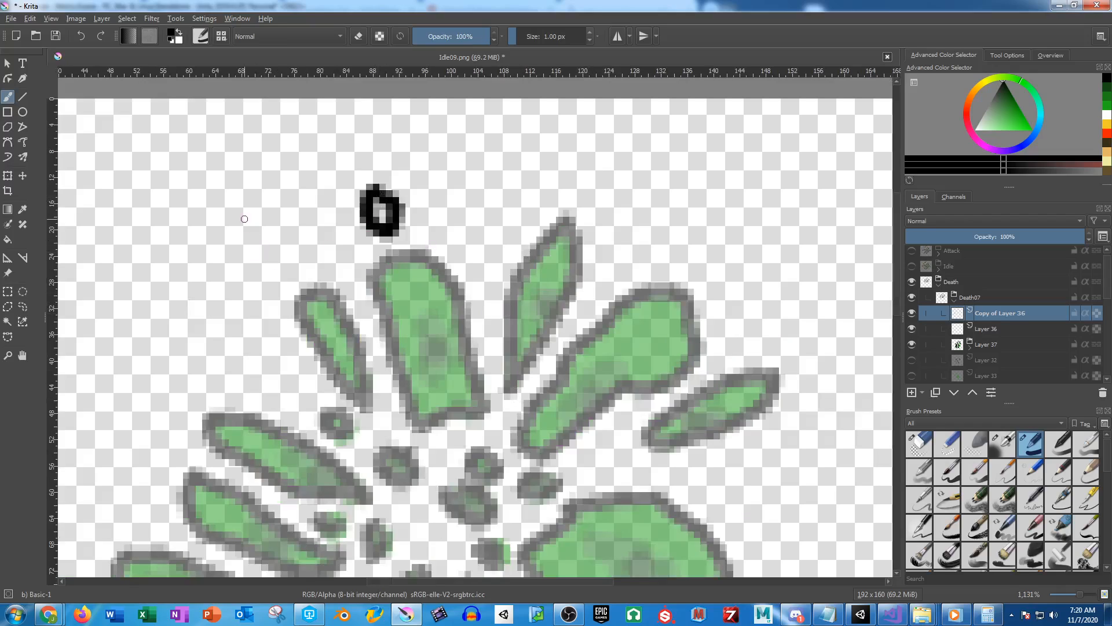
mouse_move(245, 219)
left_mouse_down()
mouse_move(256, 241)
mouse_move(250, 218)
left_mouse_up()
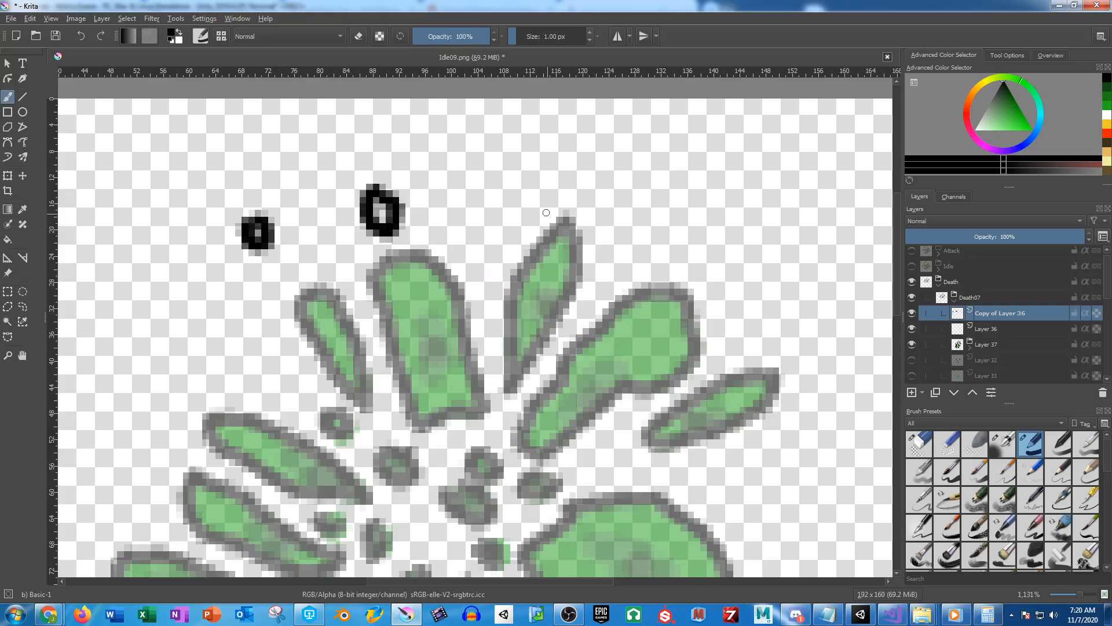
mouse_move(577, 162)
left_mouse_down()
mouse_move(599, 180)
mouse_move(596, 162)
left_mouse_up()
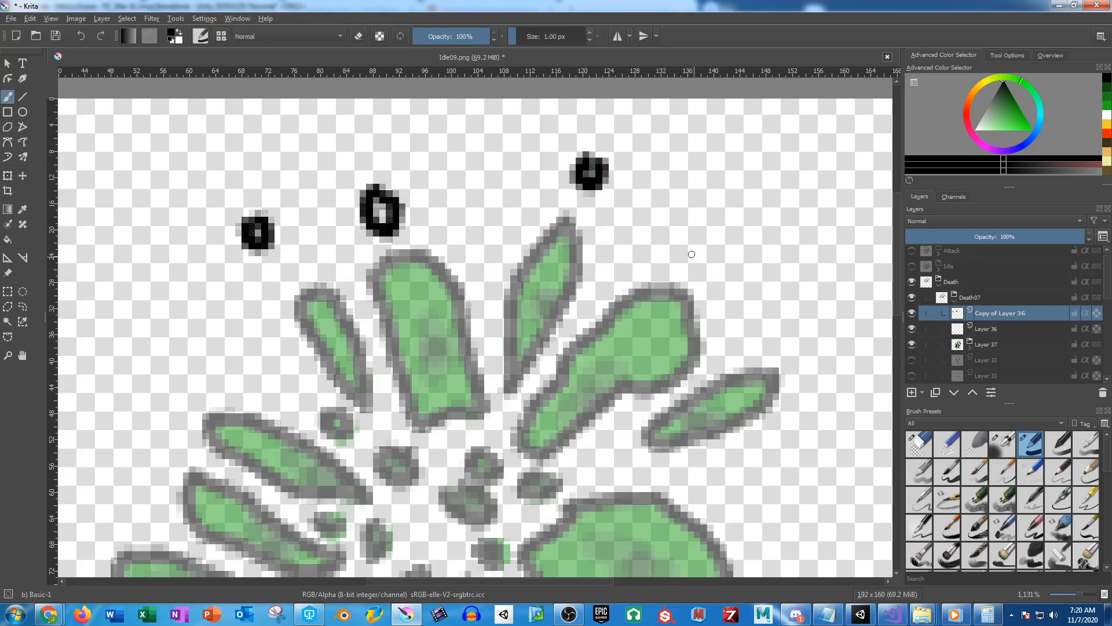
mouse_move(692, 254)
left_mouse_down()
mouse_move(668, 261)
mouse_move(676, 289)
mouse_move(722, 292)
mouse_move(714, 261)
mouse_move(689, 254)
left_mouse_up()
Outline black droplets beyond the outer end of the right slim drop and outside the large right blob
mouse_move(814, 359)
left_mouse_down()
mouse_move(782, 365)
mouse_move(818, 363)
left_mouse_up()
left_click_drag(811, 465, 677, 294)
key("ctrl+z")
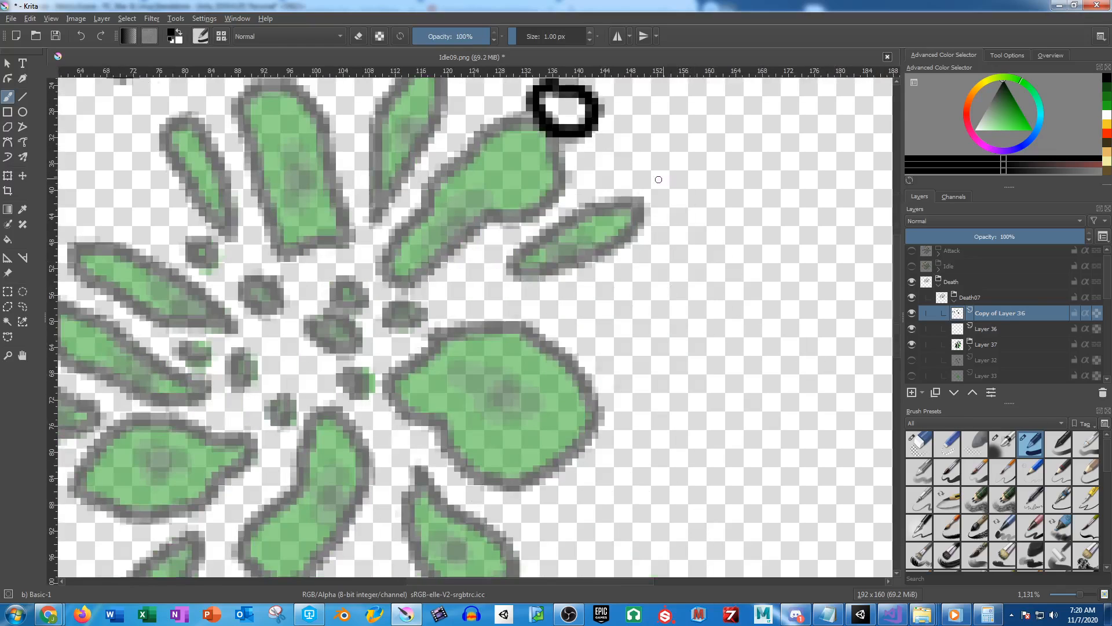
mouse_move(658, 180)
left_mouse_down()
mouse_move(678, 197)
mouse_move(666, 181)
left_mouse_up()
left_click_drag(604, 336, 725, 290)
mouse_move(776, 350)
left_mouse_down()
mouse_move(735, 374)
mouse_move(751, 407)
mouse_move(778, 348)
left_mouse_up()
mouse_move(657, 529)
left_mouse_down()
mouse_move(691, 441)
mouse_move(682, 443)
mouse_move(698, 472)
mouse_move(689, 455)
left_mouse_up()
Outline black droplets at the outer ends of the lower-right drop, curved bottom lobe and small lower-left drop, plus one farther out lower left
mouse_move(438, 449)
left_mouse_down()
mouse_move(426, 488)
mouse_move(423, 461)
mouse_move(439, 450)
left_mouse_up()
mouse_move(324, 430)
left_mouse_down()
mouse_move(308, 451)
mouse_move(339, 441)
left_mouse_up()
key("ctrl+z")
mouse_move(266, 470)
left_mouse_down()
mouse_move(249, 487)
mouse_move(266, 468)
left_mouse_up()
mouse_move(219, 397)
left_mouse_down()
mouse_move(344, 426)
mouse_move(220, 421)
mouse_move(243, 430)
mouse_move(219, 417)
left_mouse_up()
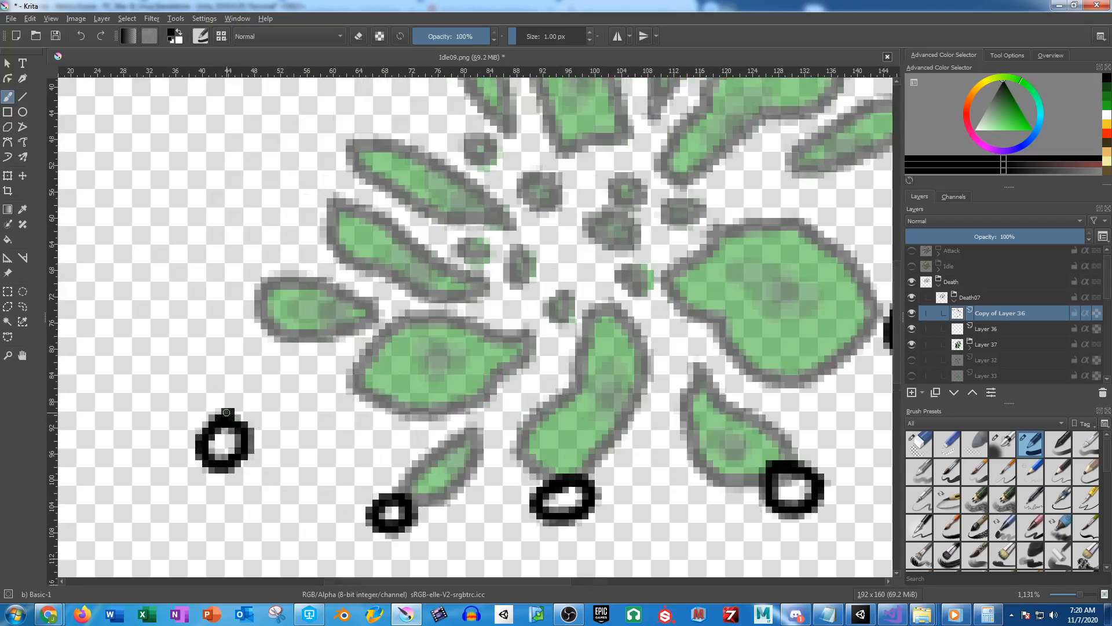
Outline four small black droplets in an arc outside the left and upper-left drops of the faded splatter
mouse_move(210, 277)
left_mouse_down()
mouse_move(183, 291)
mouse_move(210, 278)
left_mouse_up()
mouse_move(263, 179)
left_mouse_down()
mouse_move(289, 287)
mouse_move(284, 244)
left_mouse_up()
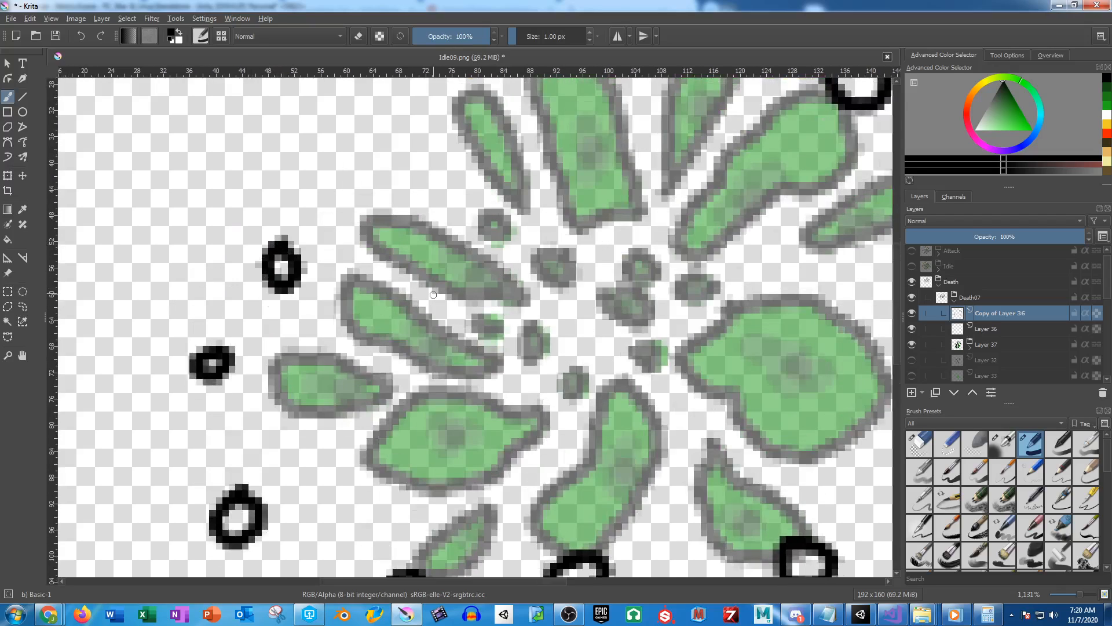
mouse_move(361, 172)
left_mouse_down()
mouse_move(376, 250)
mouse_move(358, 230)
left_mouse_up()
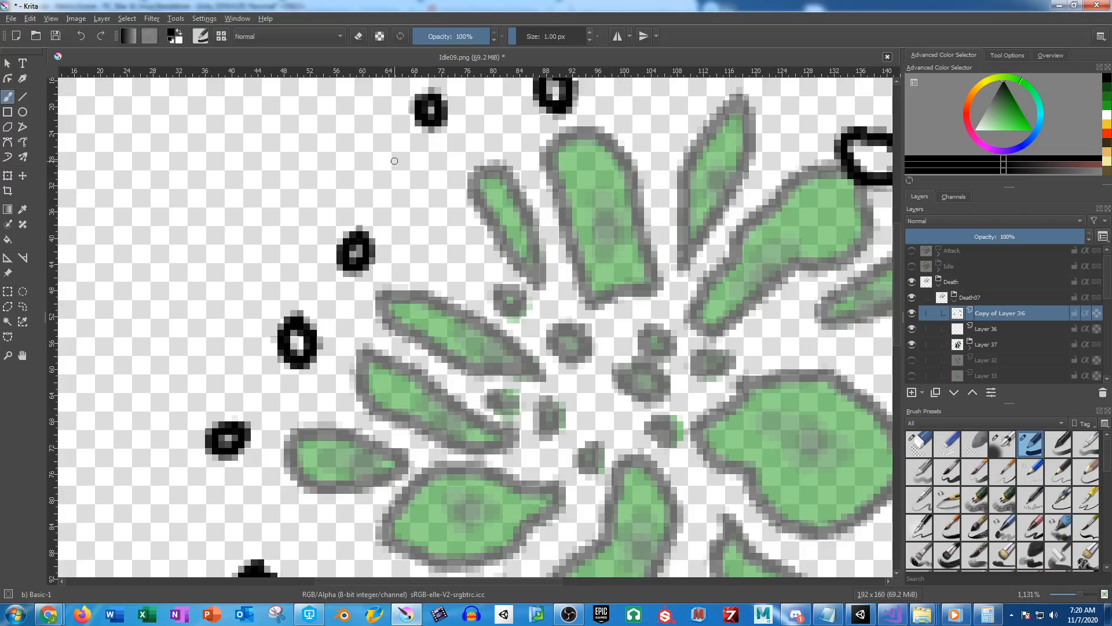
mouse_move(401, 158)
left_mouse_down()
mouse_move(412, 197)
mouse_move(402, 157)
left_mouse_up()
mouse_move(461, 179)
left_mouse_down()
mouse_move(444, 210)
mouse_move(387, 190)
mouse_move(380, 215)
mouse_move(394, 202)
left_mouse_up()
key("ctrl+z")
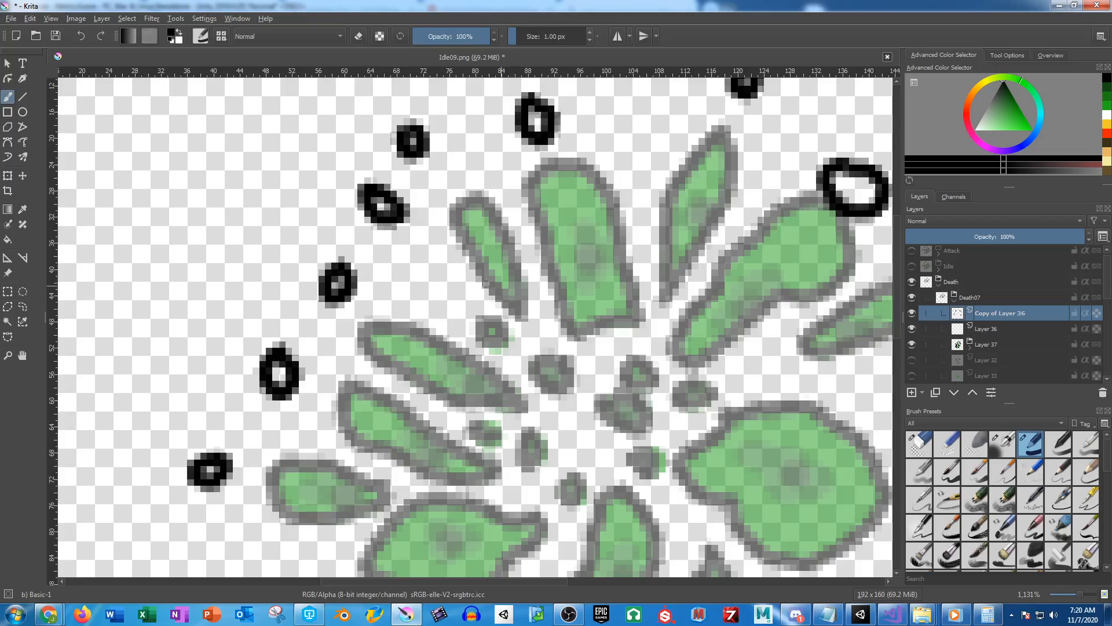
Outline inner black droplets over the upper-left slim drop, the top lobe, the upper-right blob's lower edge and the large right blob
mouse_move(486, 284)
left_mouse_down()
mouse_move(461, 292)
mouse_move(496, 278)
left_mouse_up()
mouse_move(618, 238)
left_mouse_down()
mouse_move(603, 255)
mouse_move(635, 254)
left_mouse_up()
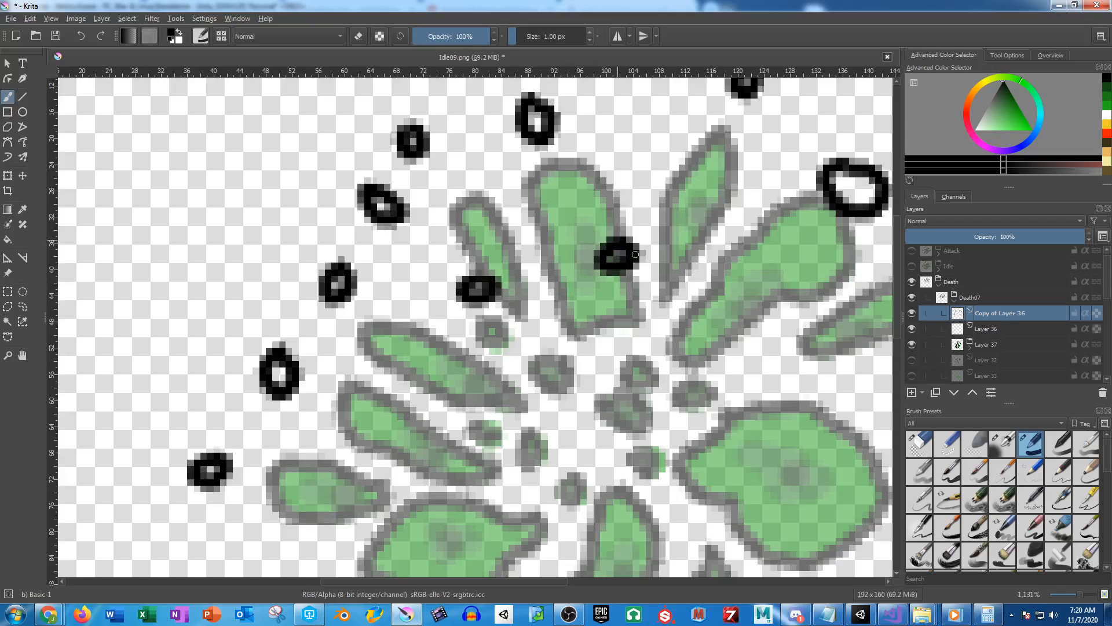
left_click_drag(771, 307, 697, 278)
mouse_move(708, 386)
left_mouse_down()
mouse_move(701, 399)
mouse_move(708, 375)
left_mouse_up()
Outline inner black droplets beside the curved bottom lobe, at the leaf-shaped blob's tip and over the middle left drop
left_click_drag(681, 427, 702, 326)
mouse_move(615, 392)
left_mouse_down()
mouse_move(608, 411)
mouse_move(632, 400)
left_mouse_up()
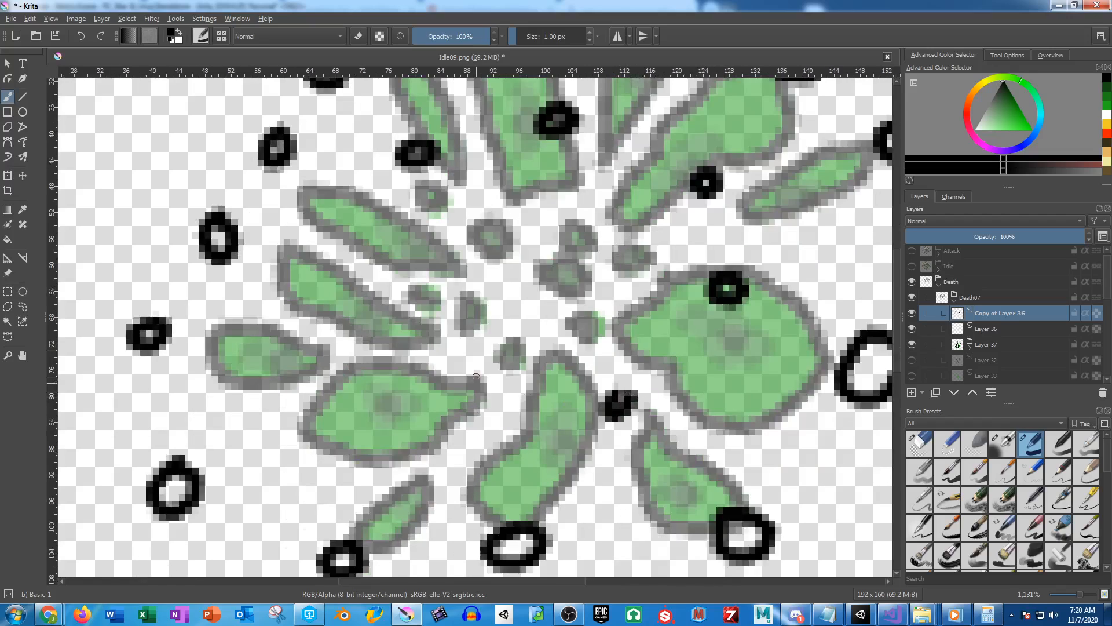
left_click_drag(475, 376, 484, 369)
mouse_move(375, 318)
left_mouse_down()
mouse_move(359, 285)
mouse_move(377, 293)
left_mouse_up()
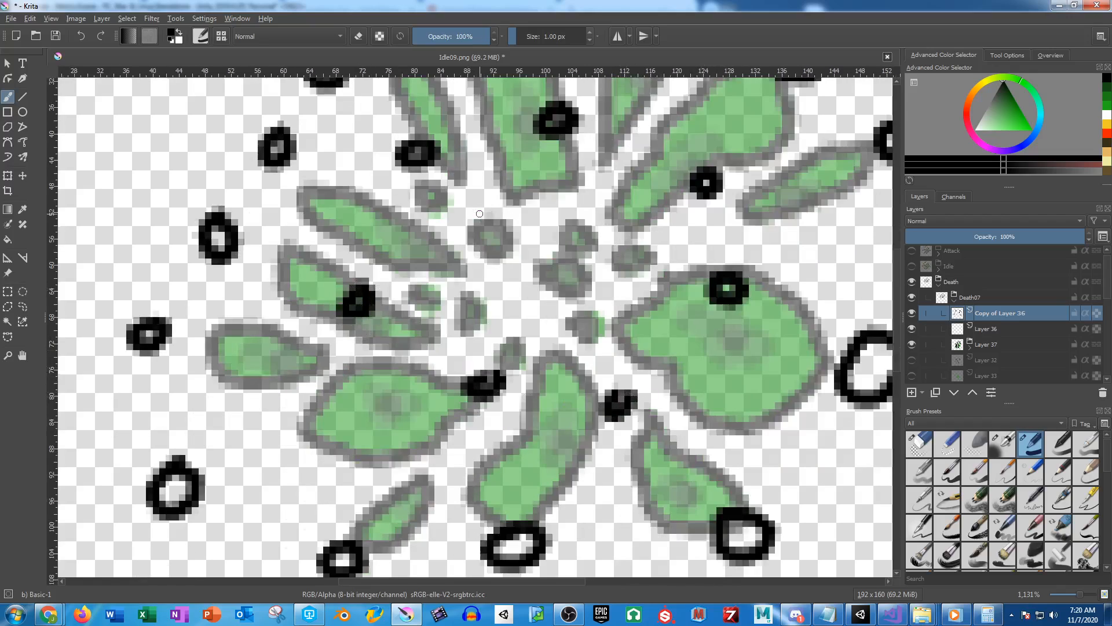
Outline a last inner black droplet by the faded center blobs, then fill the small inner and upper-left droplets with green on Layer 36
mouse_move(482, 234)
left_mouse_down()
mouse_move(470, 255)
mouse_move(497, 247)
left_mouse_up()
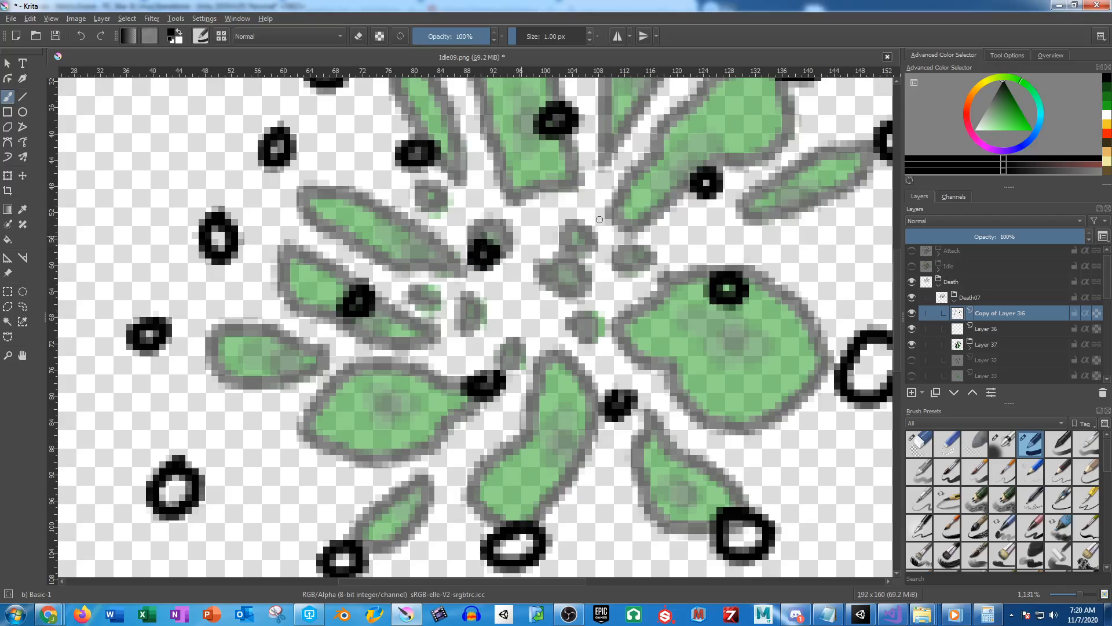
left_click(1107, 107)
left_click(985, 328)
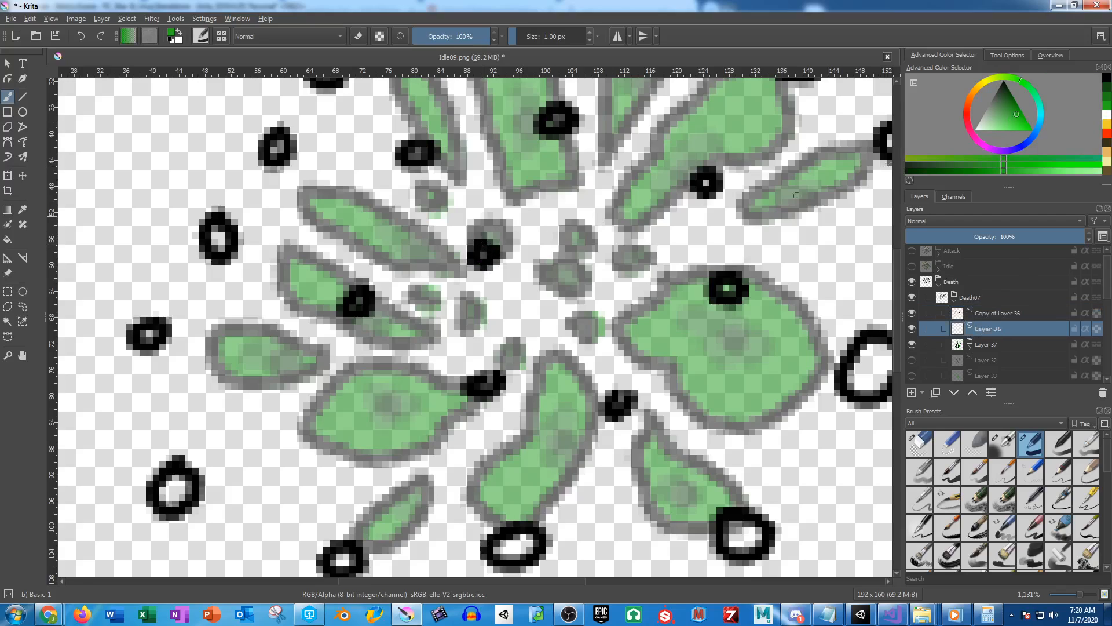
left_click(706, 184)
left_click(727, 288)
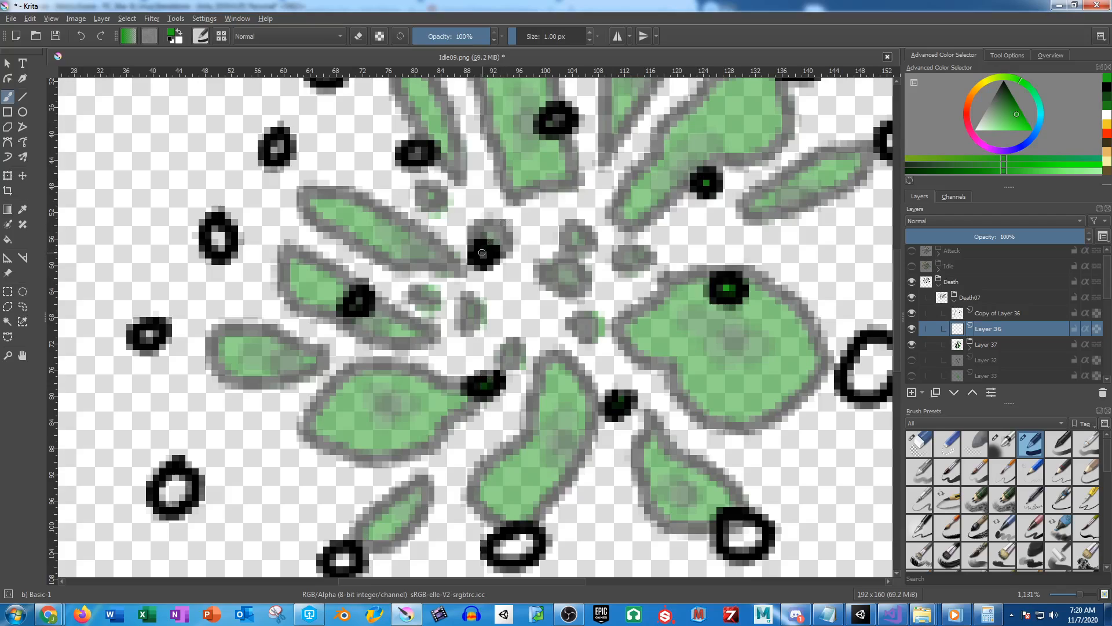
left_click(416, 151)
left_click(275, 144)
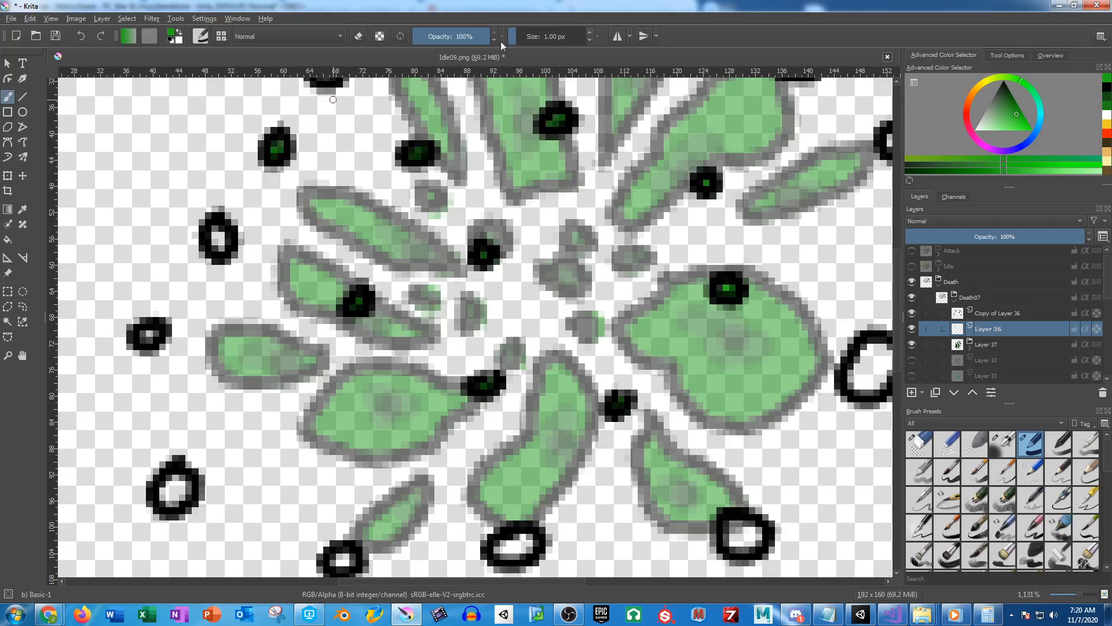
Fill the outer left, lower-left and bottom droplets with green using a 2 px brush
key("bracketright")
left_click(217, 236)
left_click(149, 334)
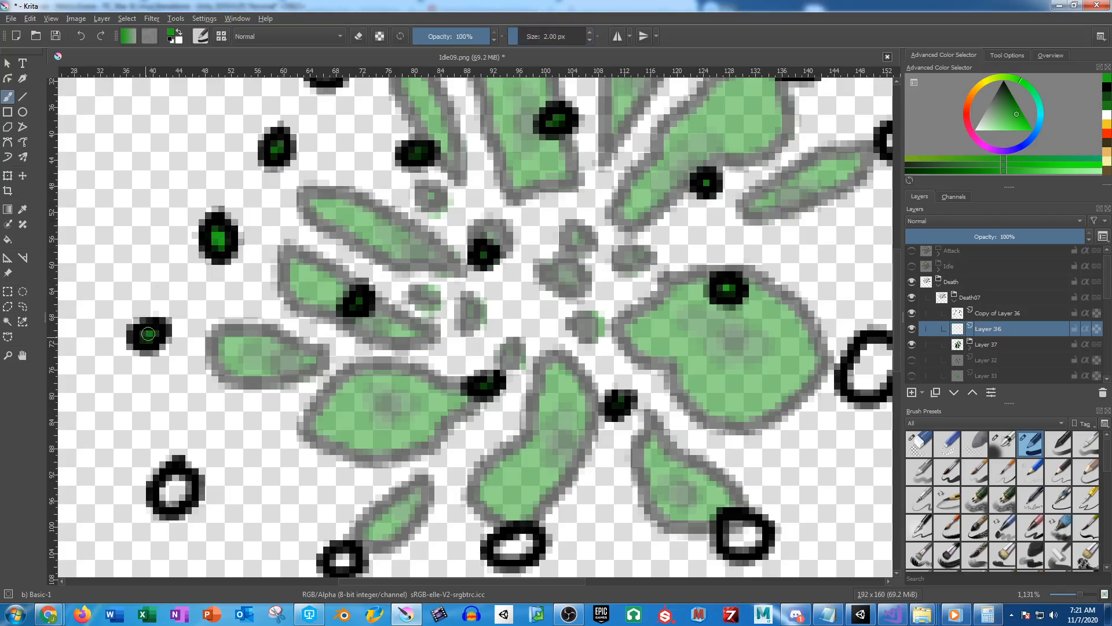
mouse_move(176, 480)
left_mouse_down()
mouse_move(178, 493)
mouse_move(168, 491)
mouse_move(179, 481)
left_mouse_up()
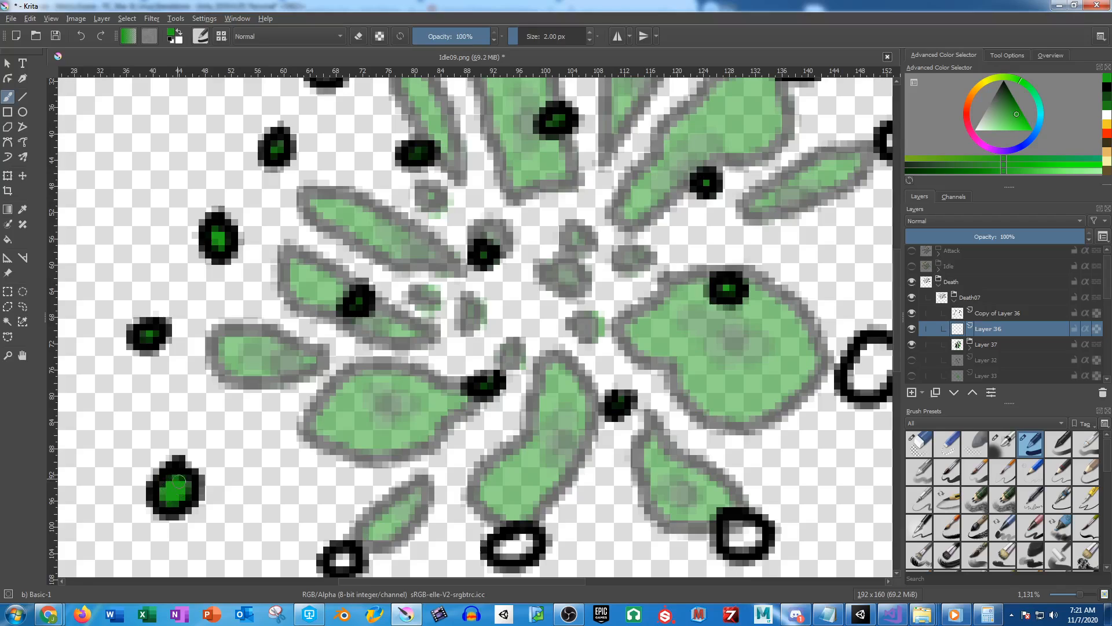
left_click_drag(347, 555, 336, 558)
mouse_move(502, 547)
left_mouse_down()
mouse_move(528, 539)
mouse_move(495, 550)
left_mouse_up()
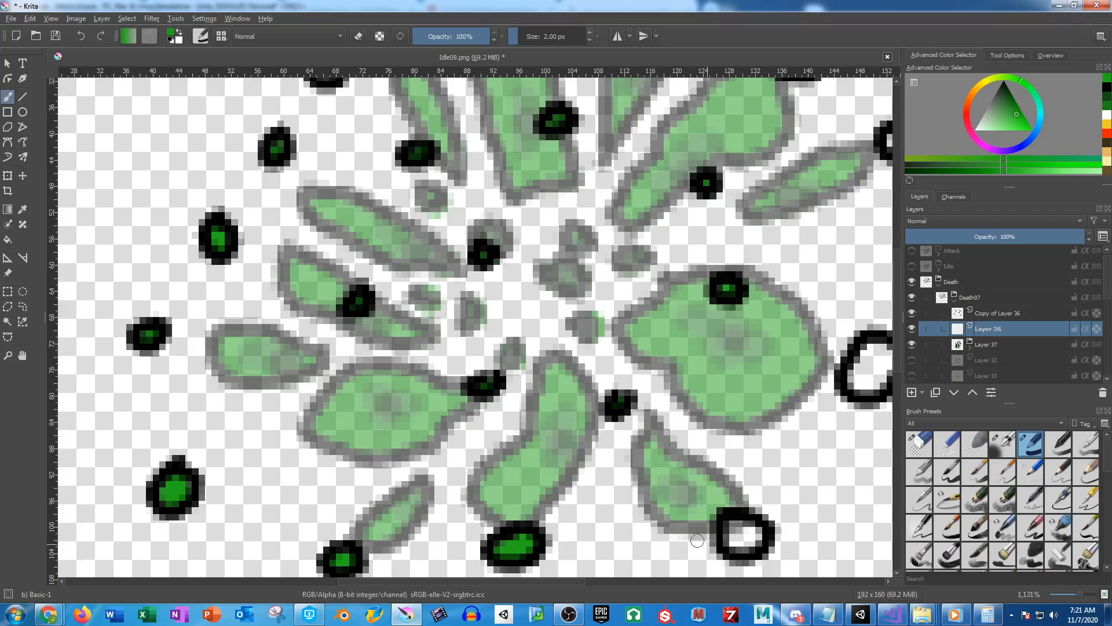
Fill the lower-right, large right, outer right and upper-right droplets with the same green
mouse_move(697, 540)
left_mouse_down()
mouse_move(750, 528)
mouse_move(742, 544)
left_mouse_up()
left_click_drag(638, 447, 369, 441)
mouse_move(609, 386)
left_mouse_down()
mouse_move(585, 354)
mouse_move(620, 368)
mouse_move(615, 358)
left_mouse_up()
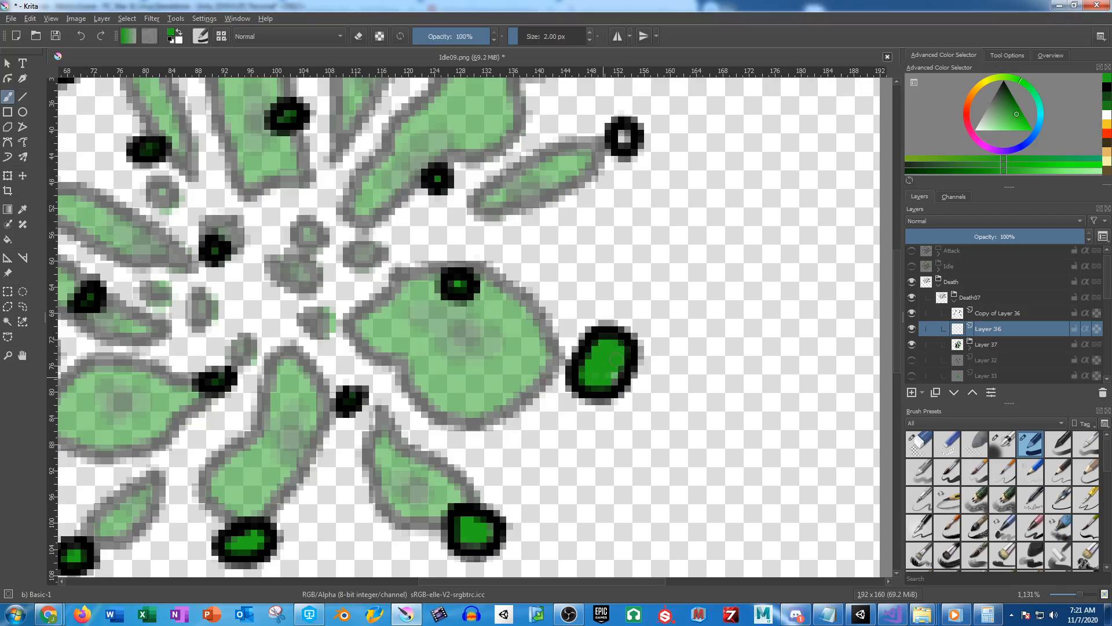
left_click_drag(595, 202, 621, 335)
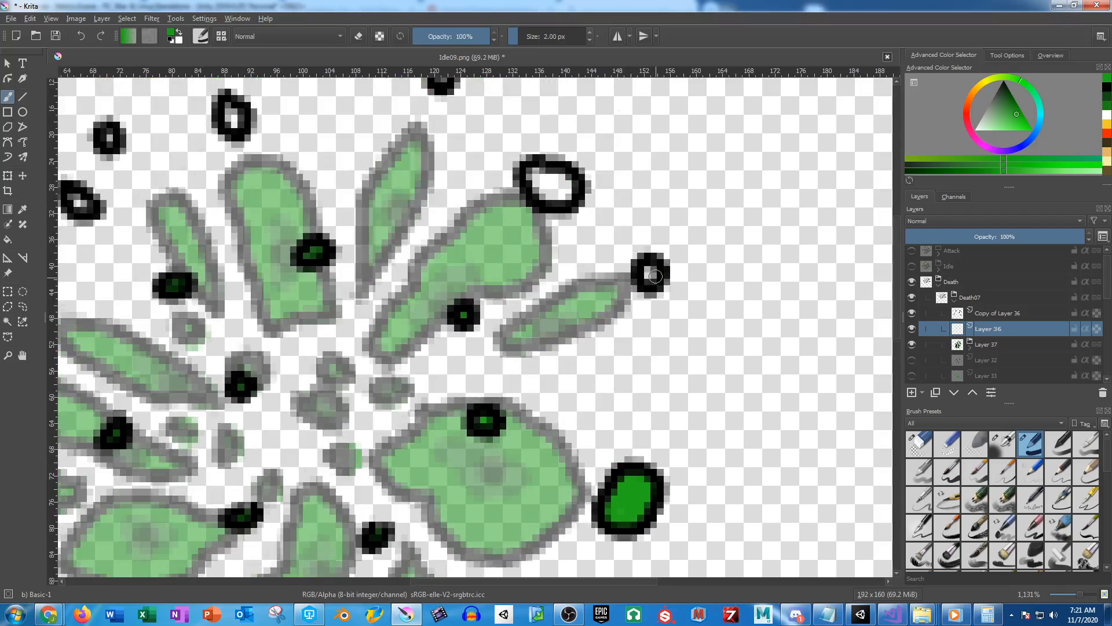
left_click_drag(652, 278, 648, 266)
mouse_move(541, 172)
left_mouse_down()
mouse_move(557, 176)
mouse_move(550, 197)
mouse_move(530, 182)
mouse_move(548, 186)
left_mouse_up()
Fill the remaining droplets along the top and upper left of the splatter with green
mouse_move(470, 144)
left_mouse_down()
mouse_move(605, 198)
mouse_move(587, 183)
left_mouse_up()
left_click_drag(373, 205, 380, 235)
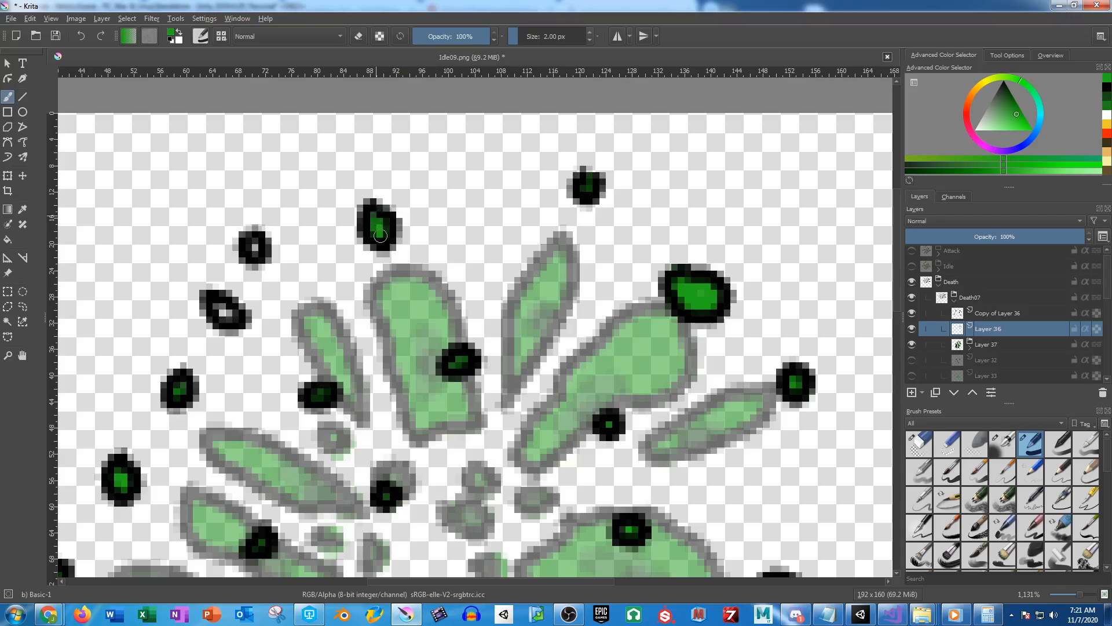
left_click_drag(264, 253, 253, 246)
left_click_drag(218, 304, 230, 317)
Hide Layer 37, the faded Death06 reference, leaving only the Death07 droplets displayed
left_click_drag(511, 445, 528, 183)
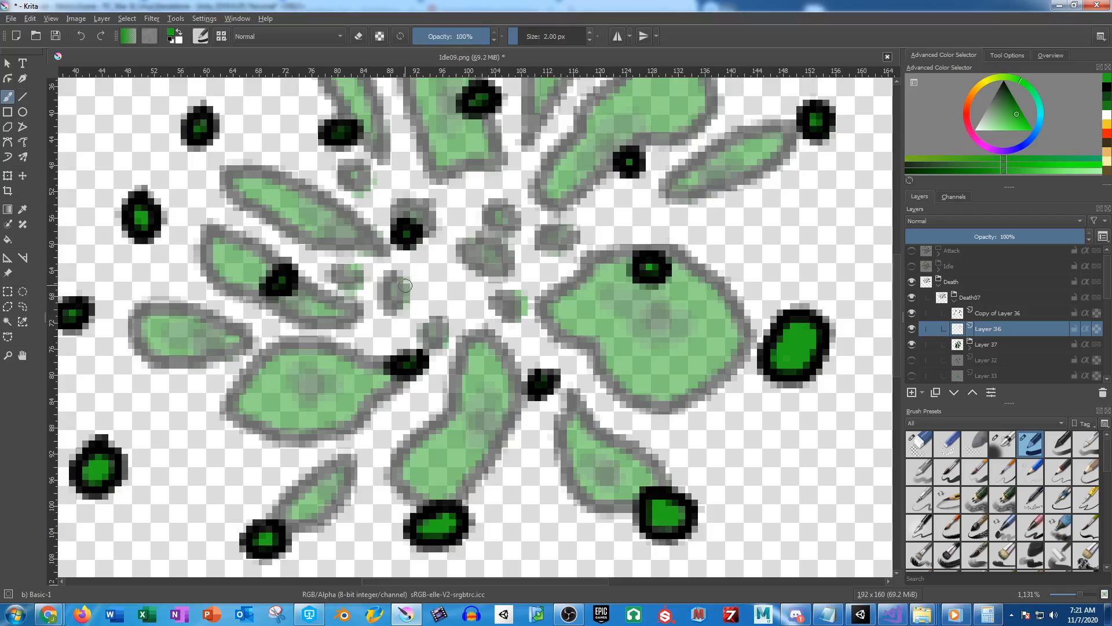
left_click_drag(406, 287, 566, 313)
scroll(568, 315, "down", 2)
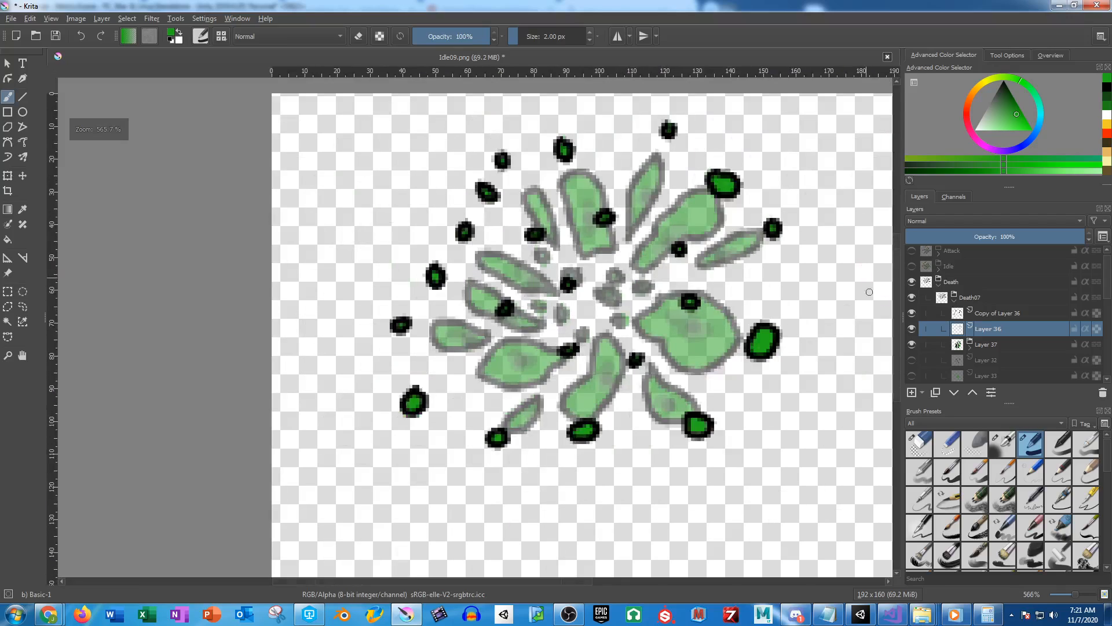
left_click(912, 344)
scroll(724, 335, "down", 2)
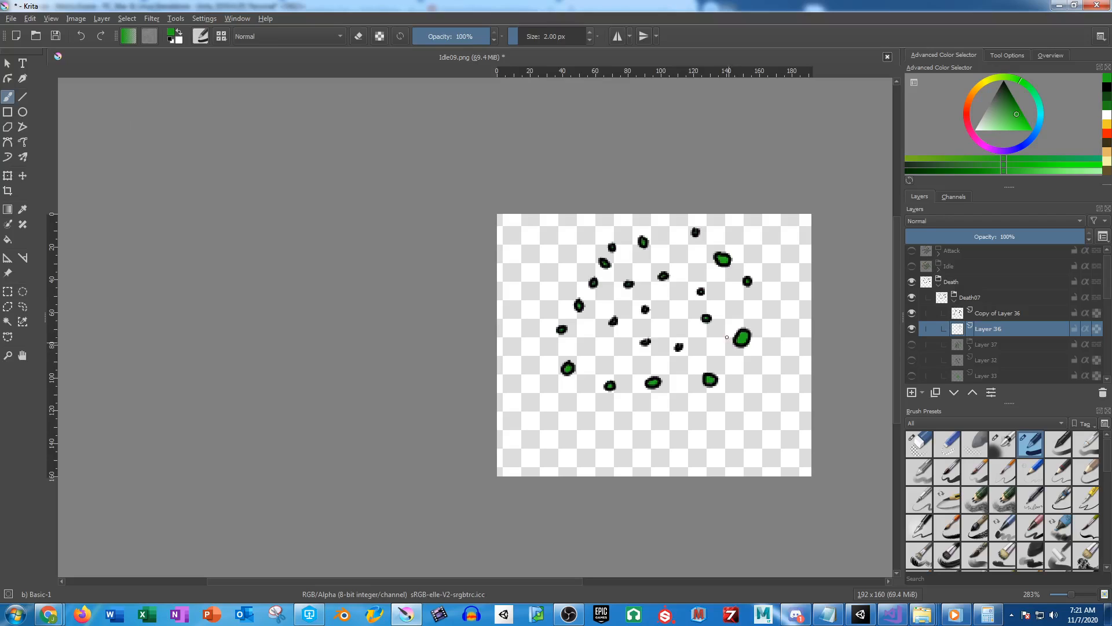
left_click_drag(811, 335, 750, 330)
Shade the larger upper-right, right and lower-right droplets with darker greens on Layer 36
left_click(1103, 101)
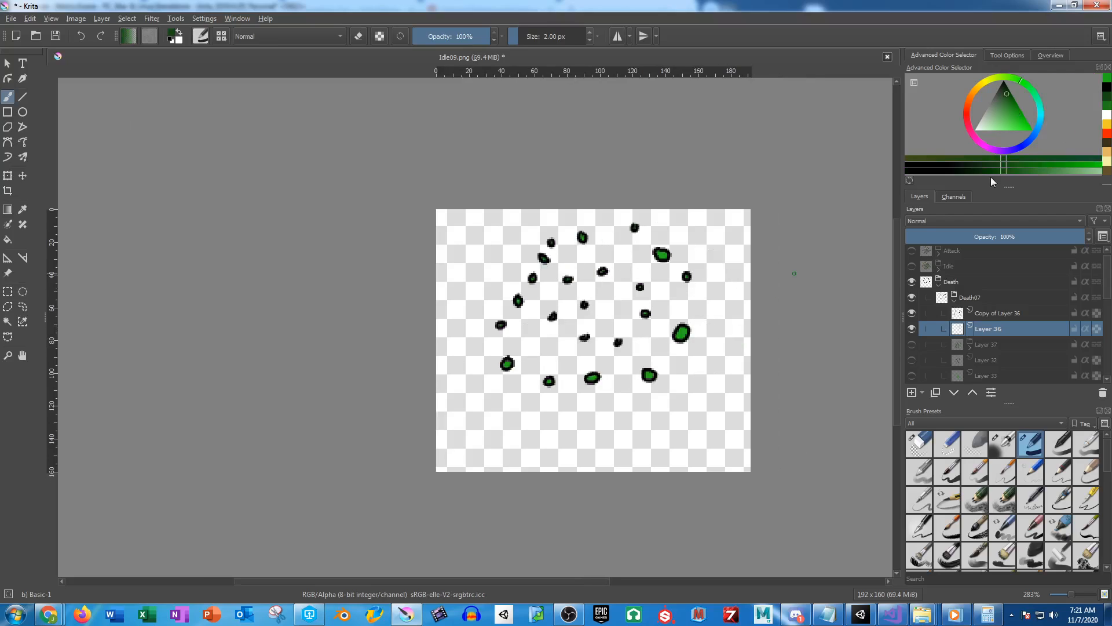
scroll(624, 346, "up", 3)
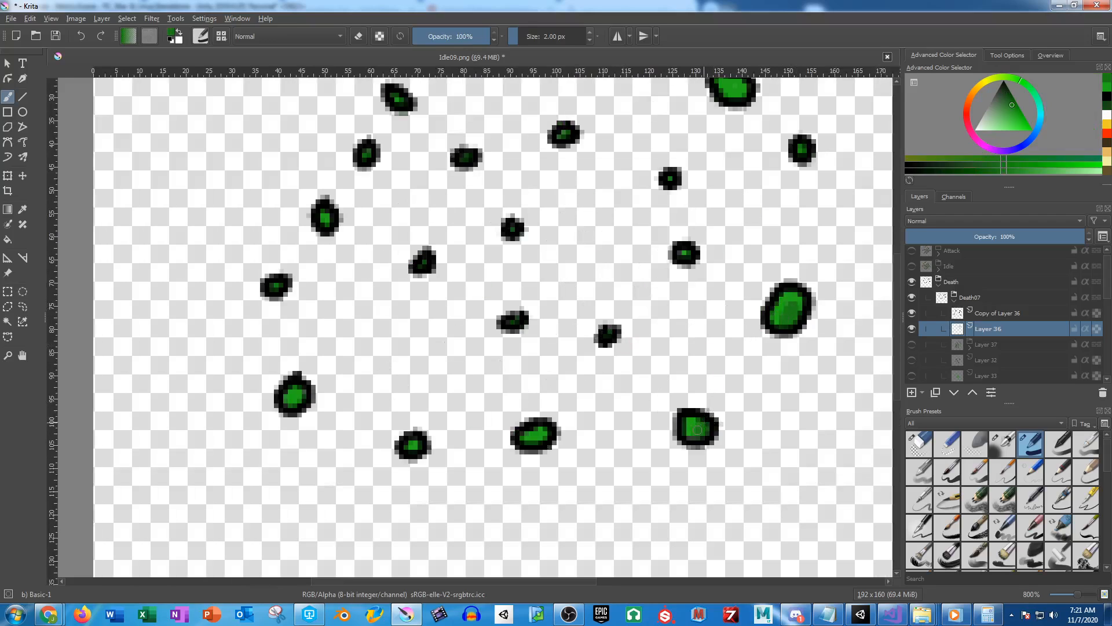
left_click_drag(695, 271, 711, 372)
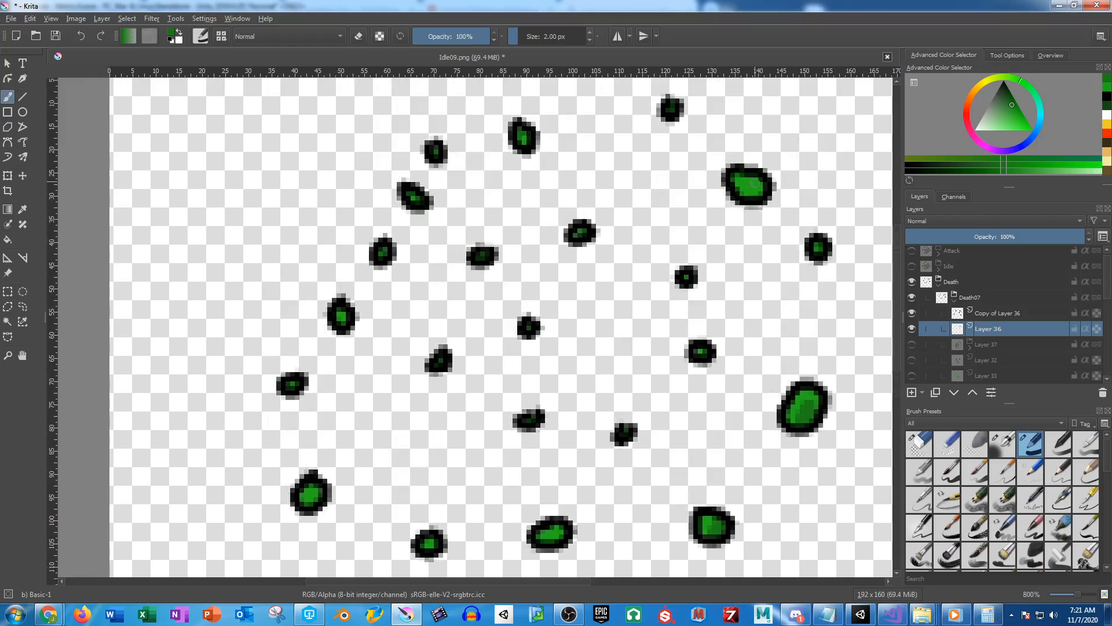
left_click_drag(747, 180, 760, 201)
left_click(1107, 105)
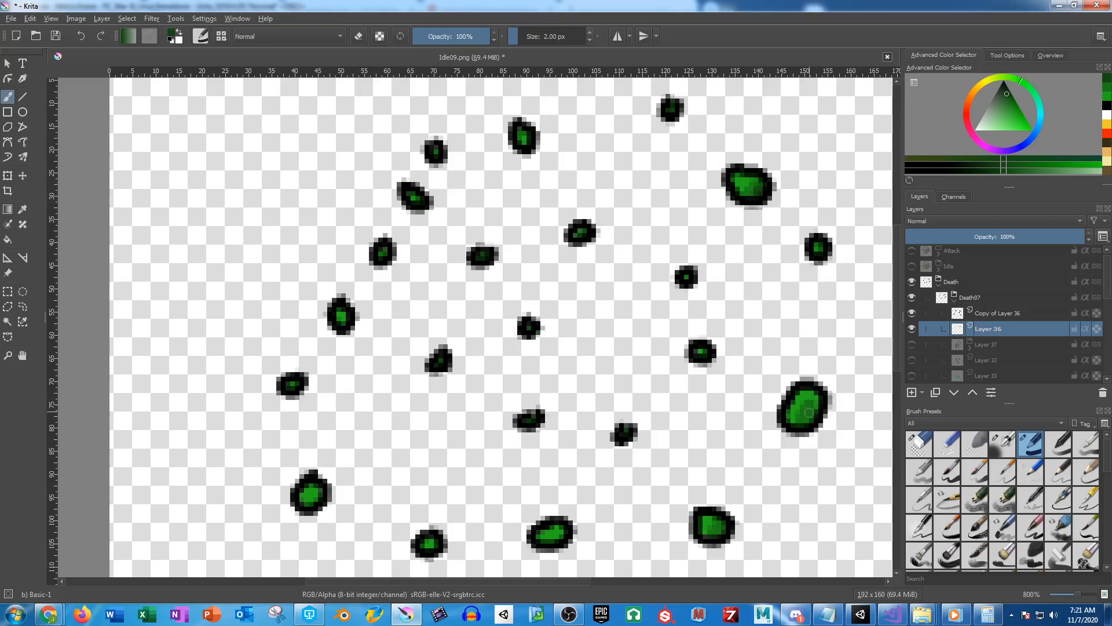
left_click_drag(808, 408, 805, 424)
left_click_drag(725, 524, 721, 531)
scroll(626, 324, "down", 5)
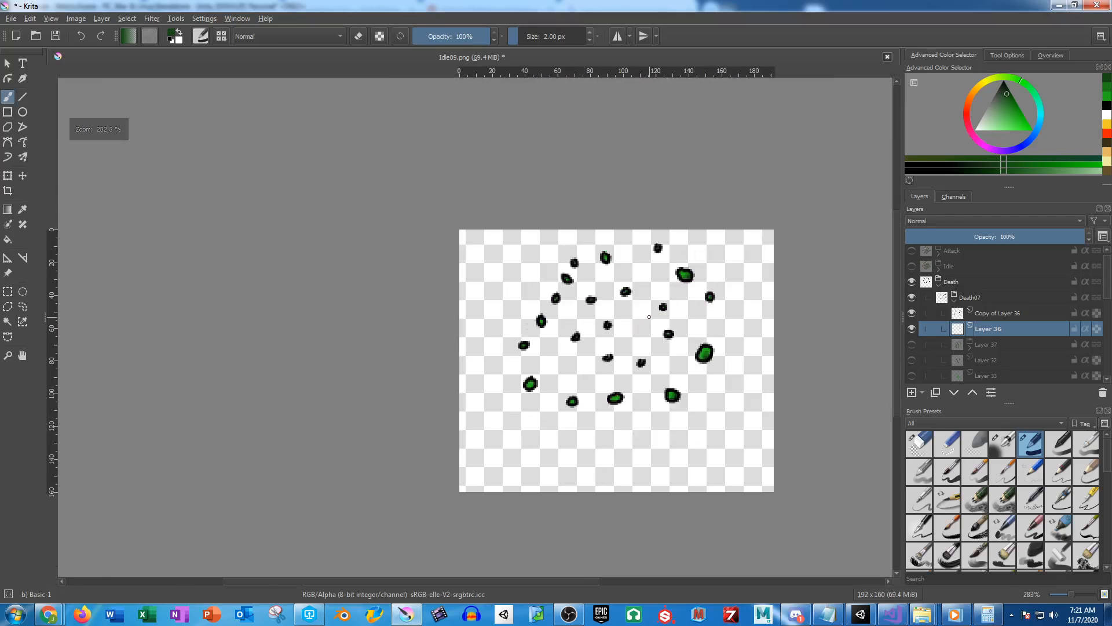
Collapse and hide the Death07 group, show only Death01, and save it as Death01.png in the Gecko sprites folder
left_click(956, 301)
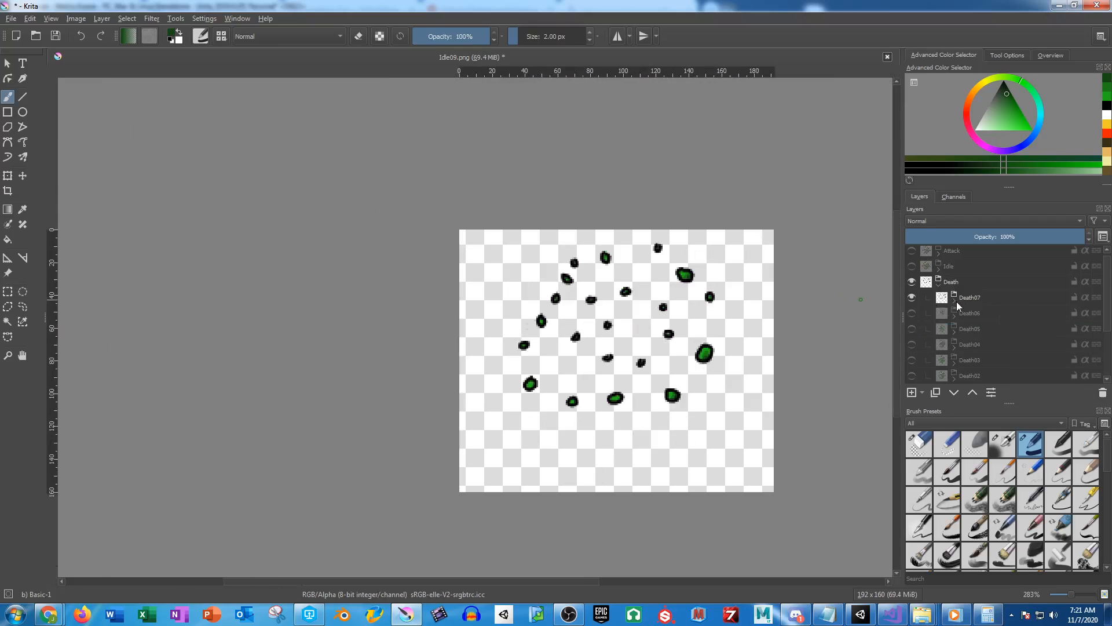
left_click_drag(732, 311, 625, 282)
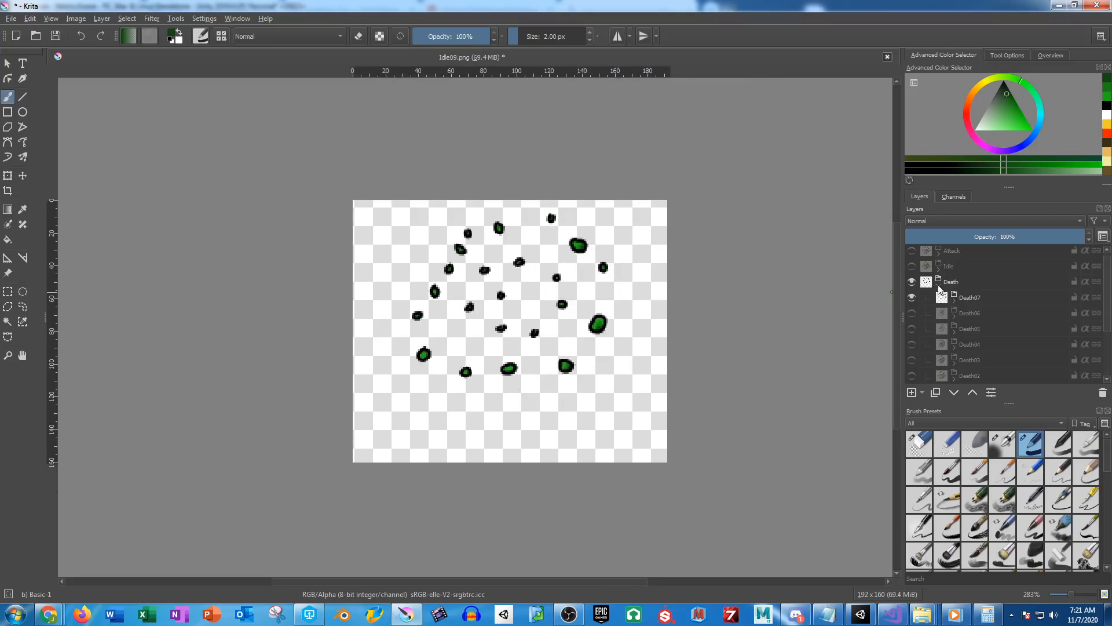
left_click(915, 304)
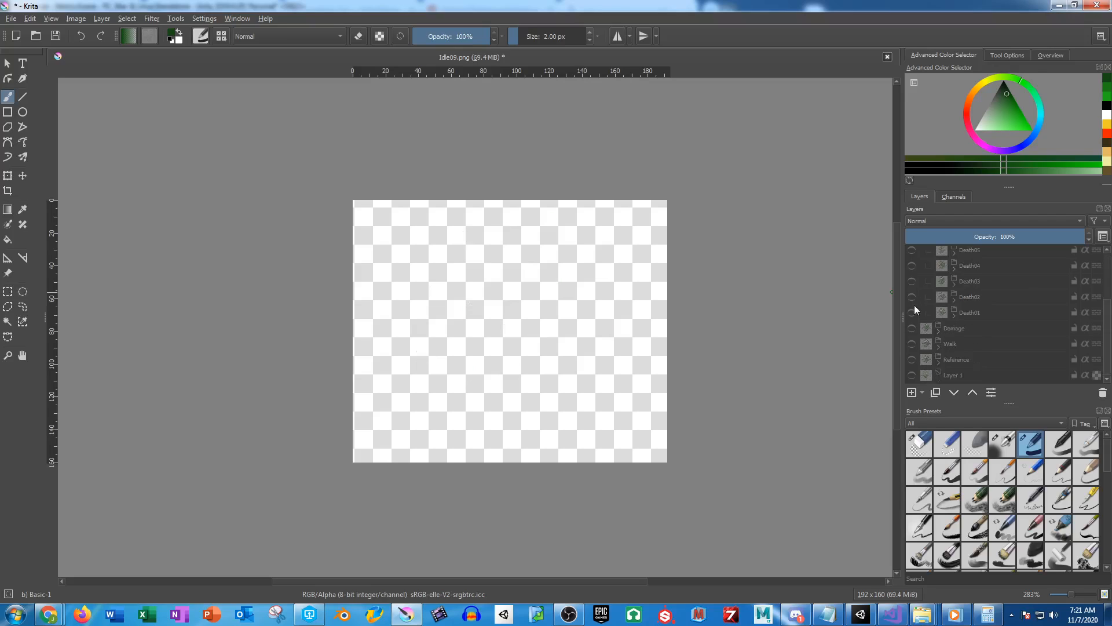
scroll(911, 308, "down", 2)
left_click(911, 311)
key("ctrl+shift+s")
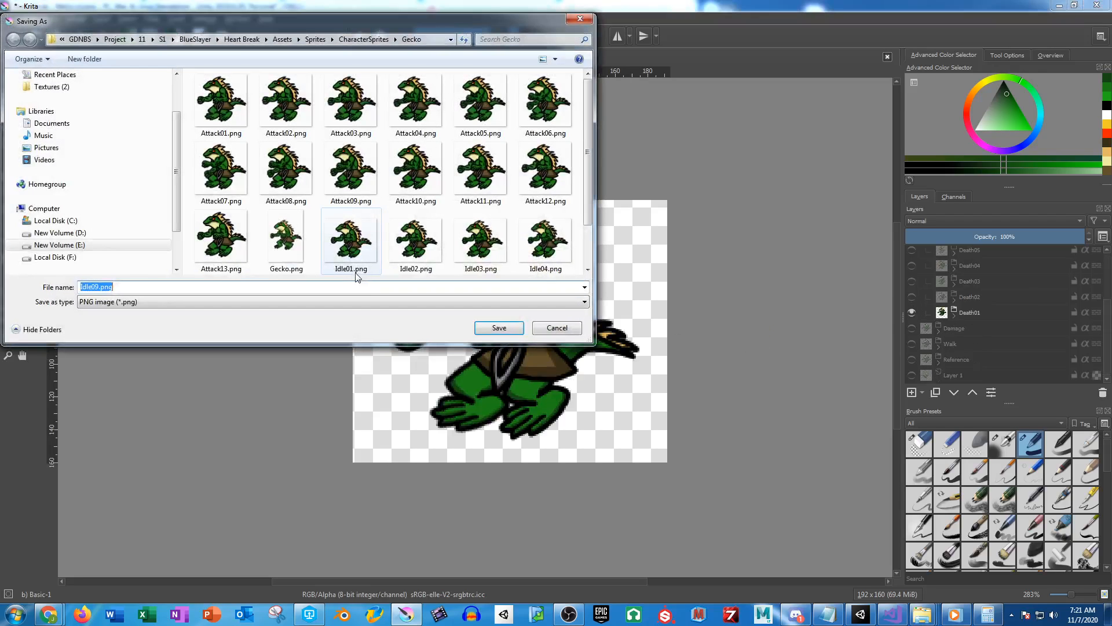
type("Death01")
key("Return")
key("Return")
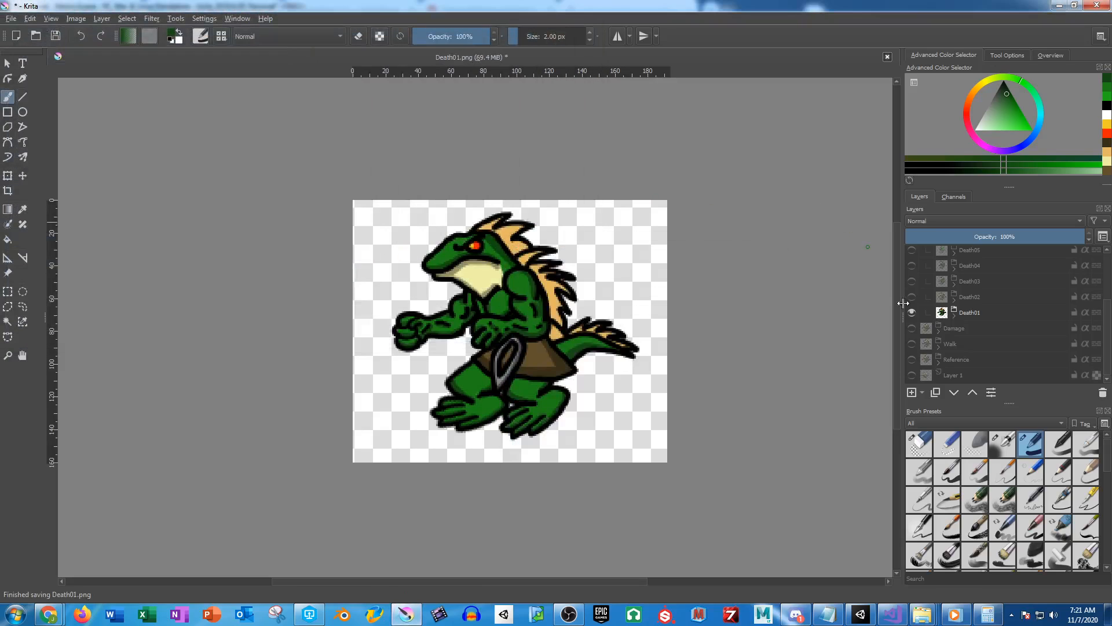
Show only the Death02 frame and save it as Death02.png
left_click(912, 313)
left_click(912, 296)
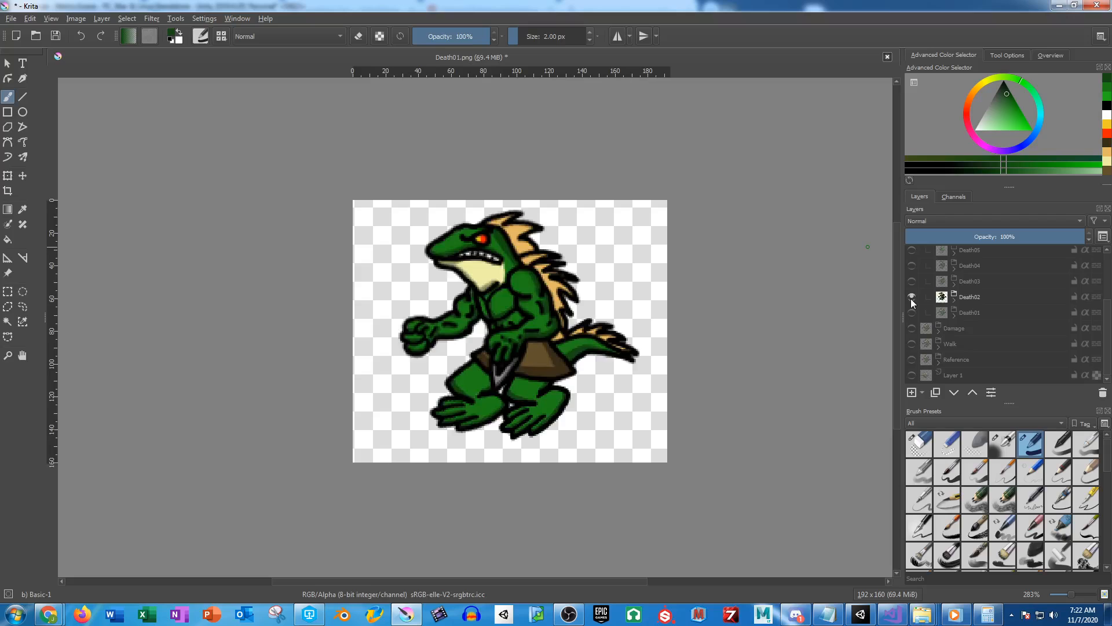
key("ctrl+shift+s")
left_click(102, 286)
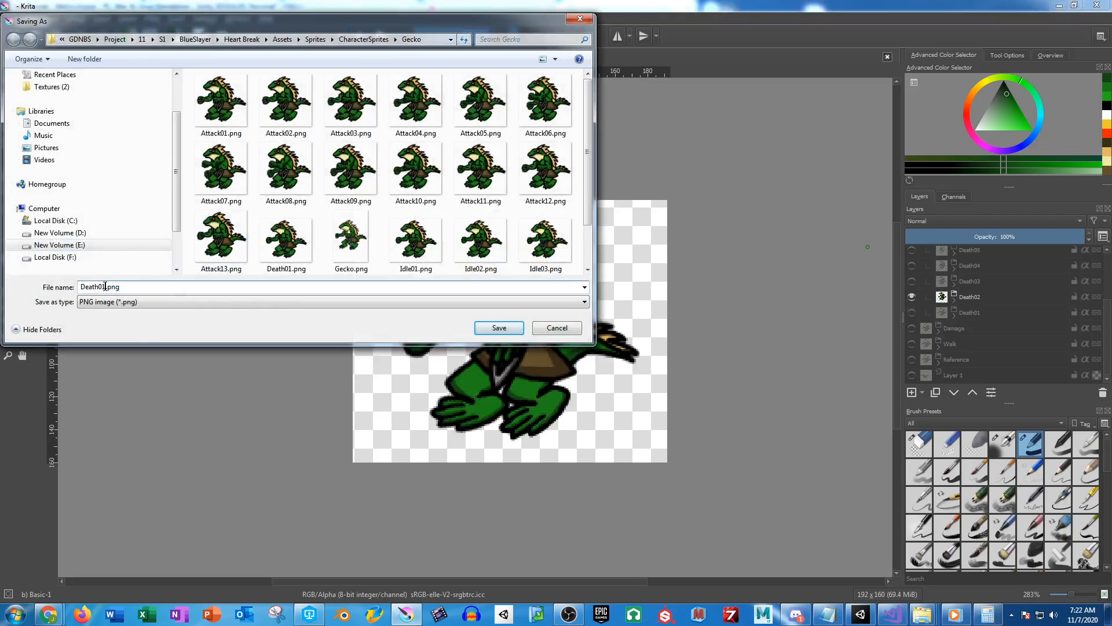
key("BackSpace")
type("2")
key("Return")
key("Return")
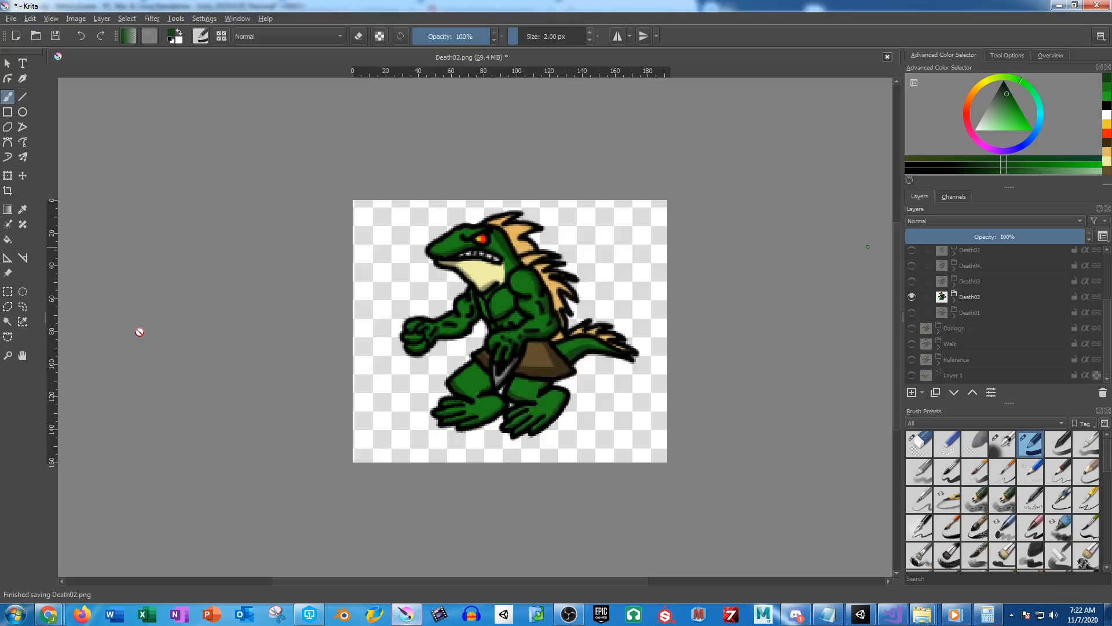
Show only the Death03 frame and save it as Death03.png
left_click(912, 296)
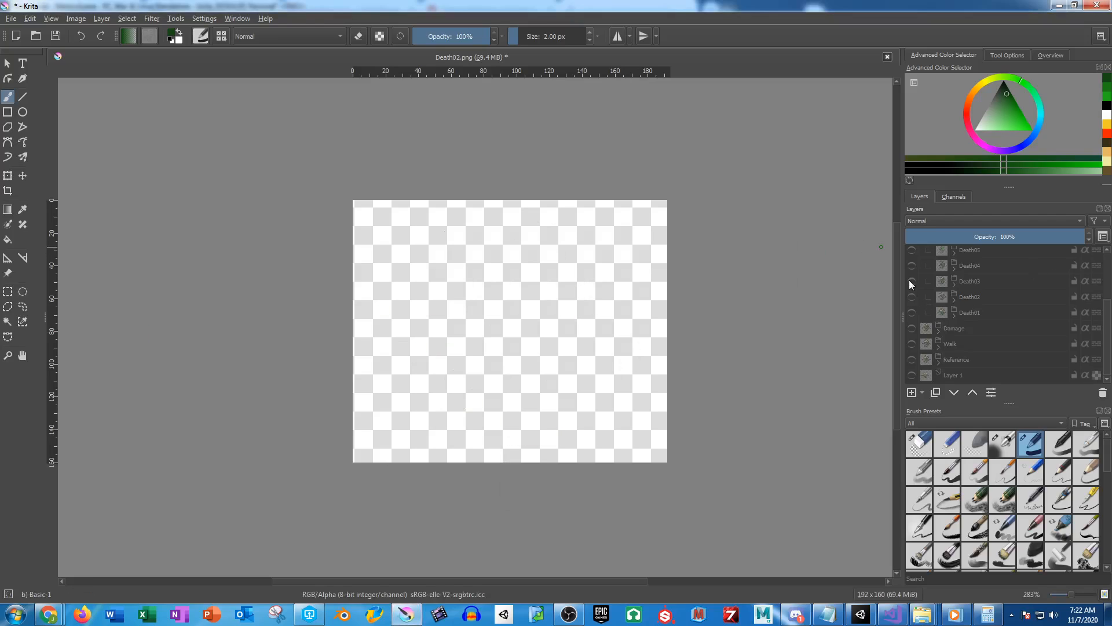
left_click(912, 281)
key("ctrl+shift+s")
left_click(106, 286)
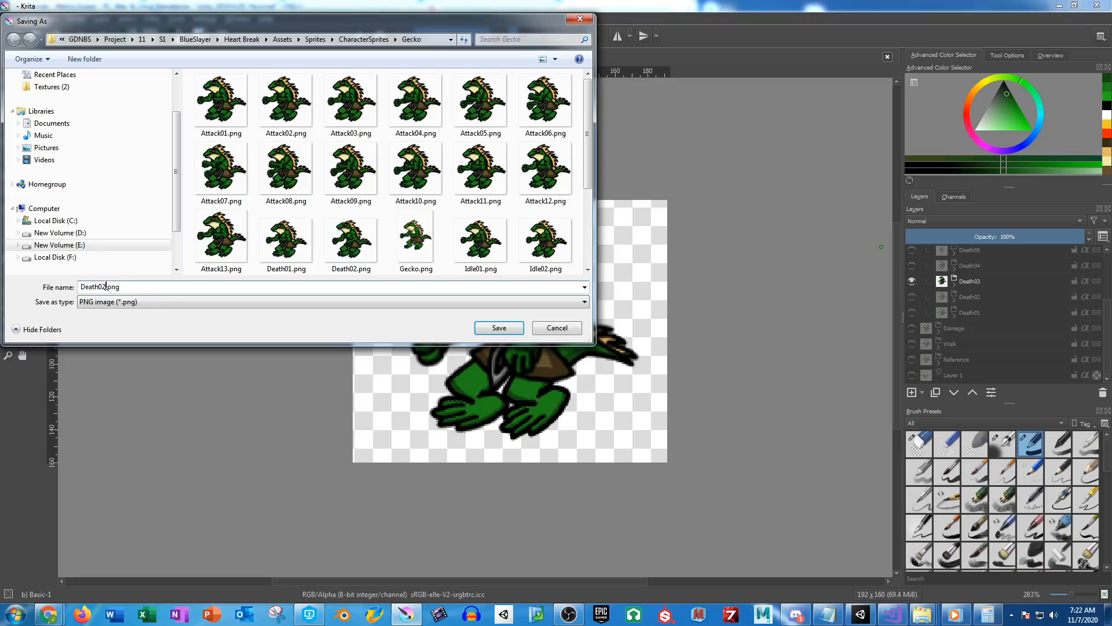
key("BackSpace")
type("3")
key("Return")
key("Return")
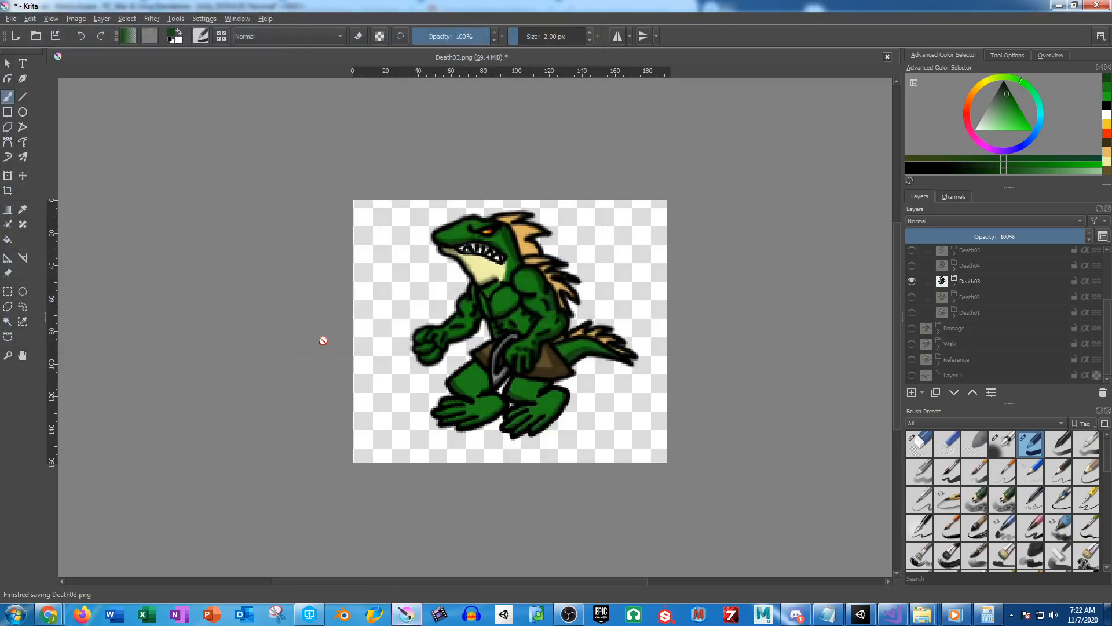
Show only the Death04 frame and save it as Death04.png
left_click(913, 281)
left_click(911, 265)
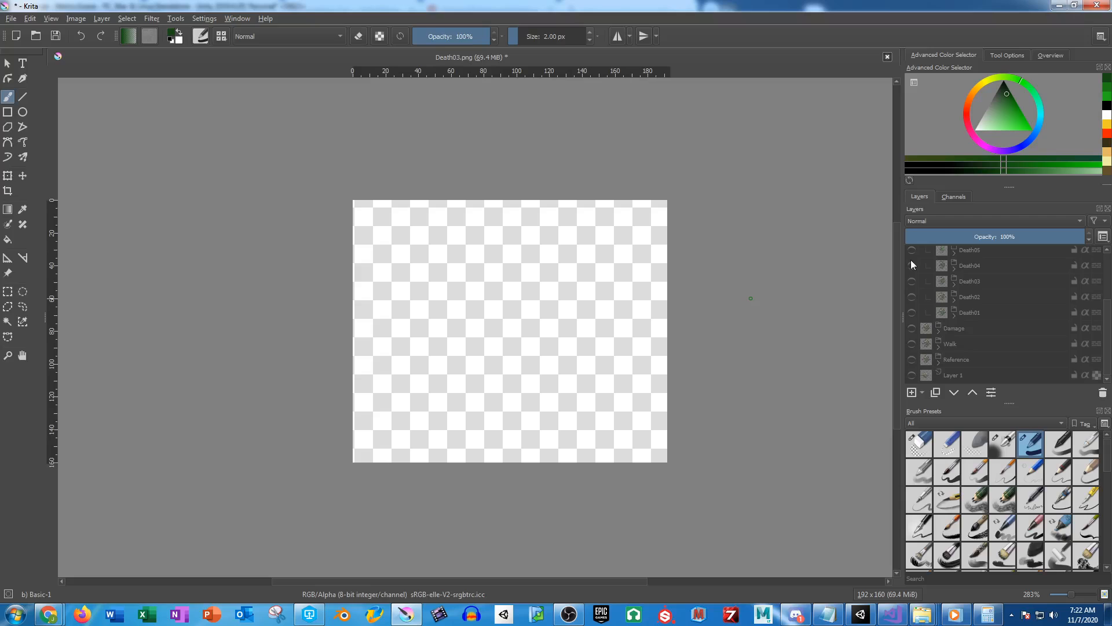
key("ctrl+shift+s")
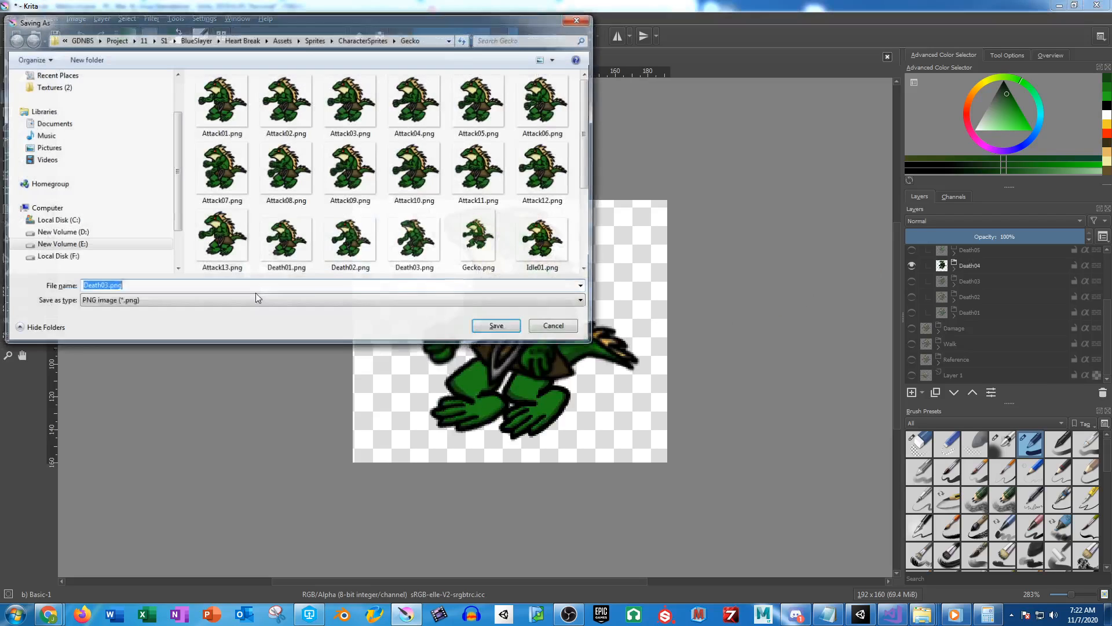
left_click(105, 287)
key("BackSpace")
type("4")
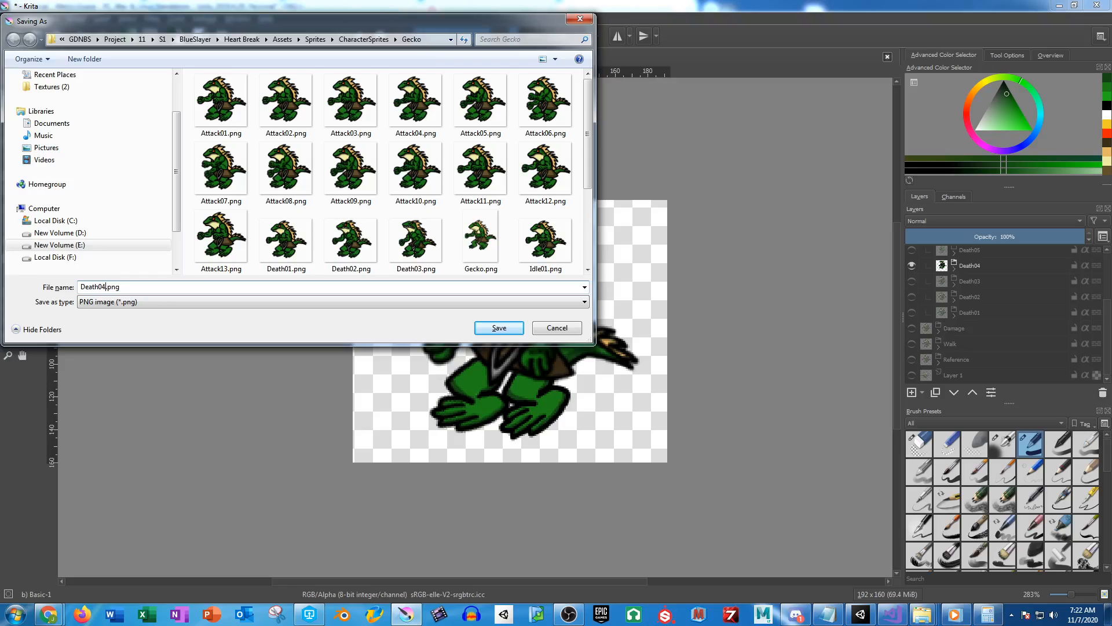
key("Return")
left_click(706, 486)
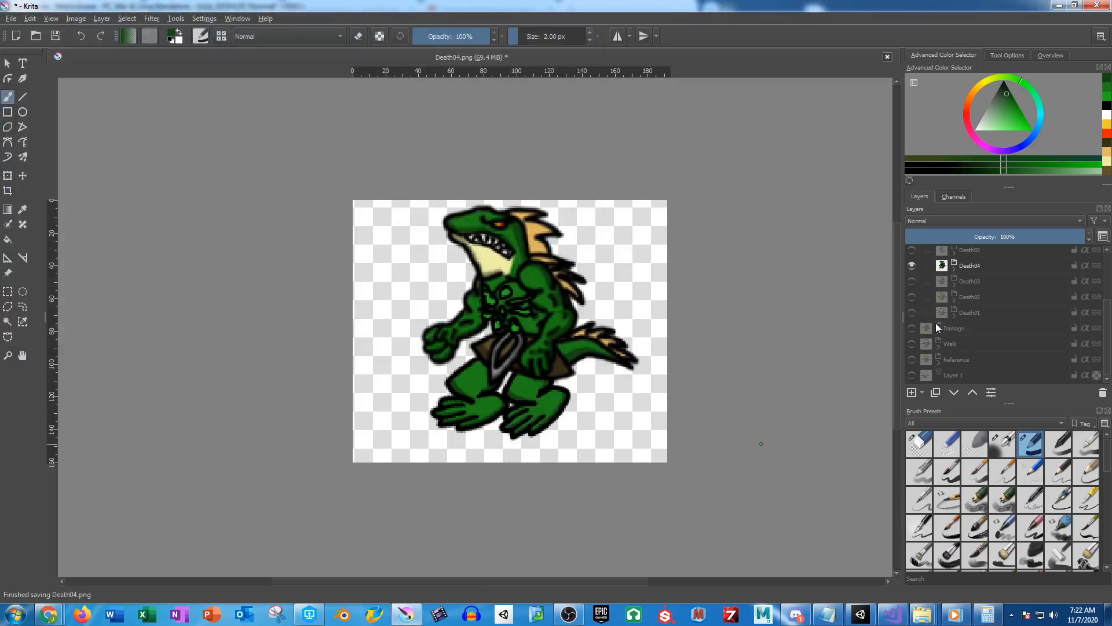
Show only the Death05 frame and save it as Death05.png in the Gecko sprites folder
scroll(936, 322, "up", 2)
left_click(910, 294)
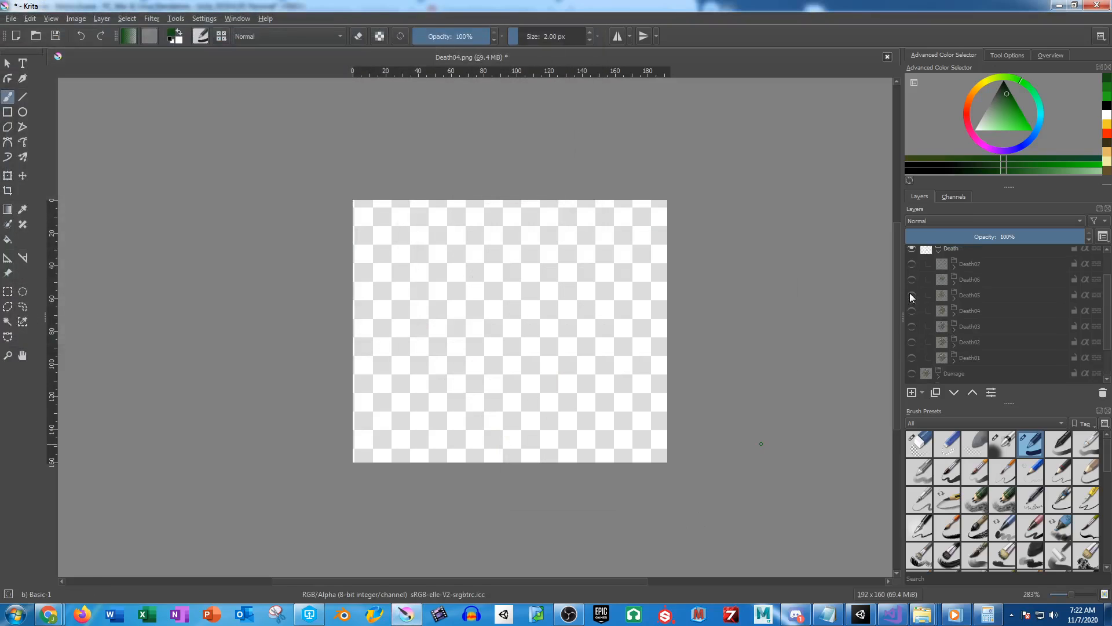
key("ctrl+shift+s")
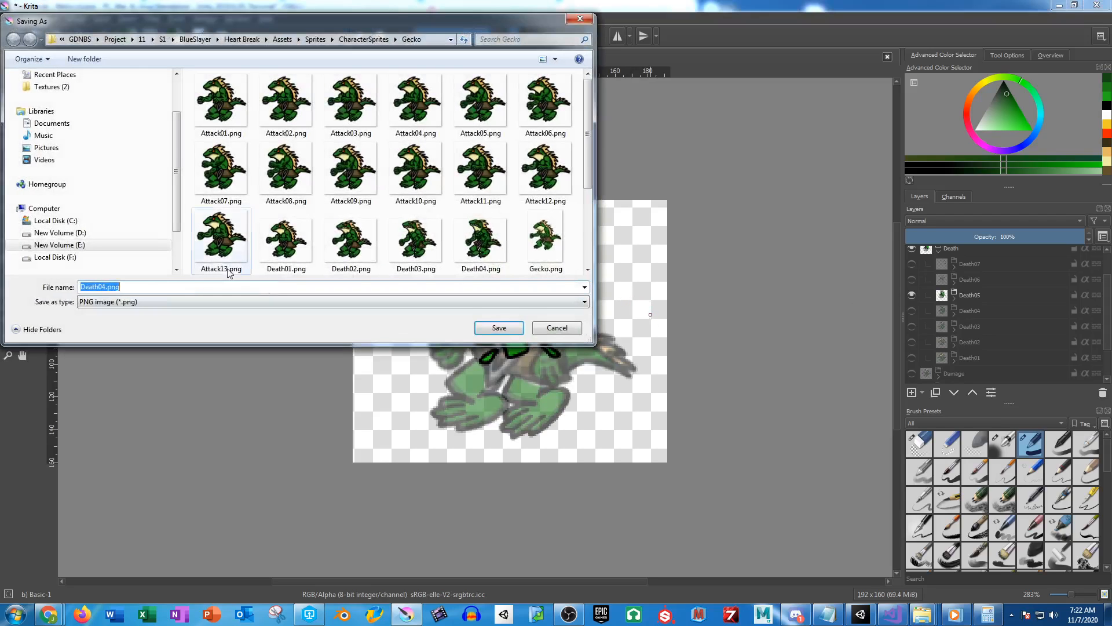
left_click(105, 286)
key("BackSpace")
type("5")
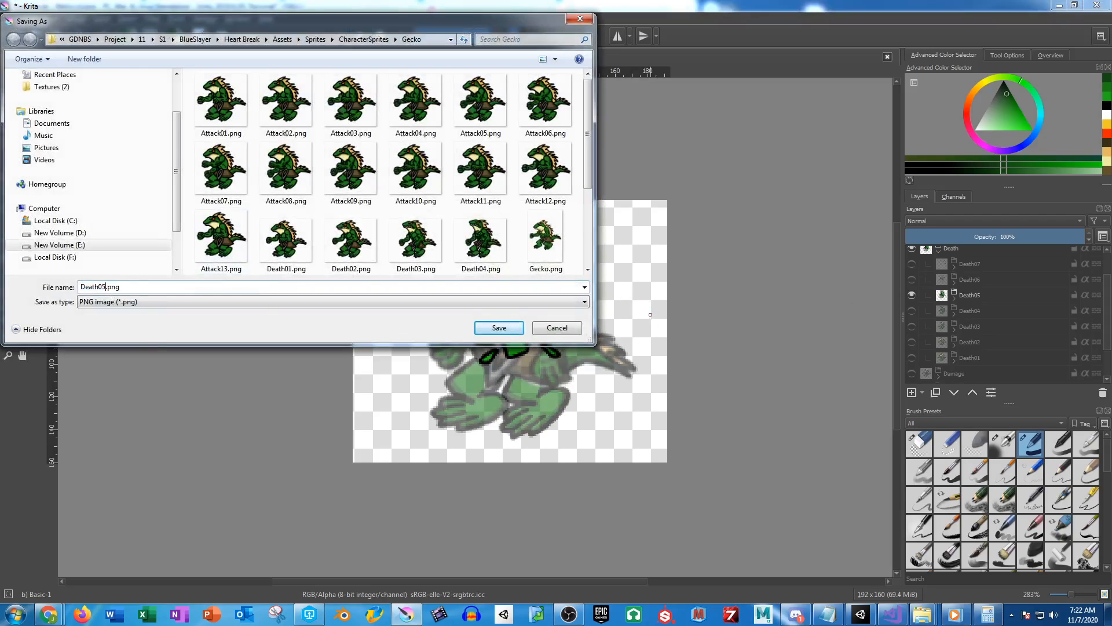
key("Return")
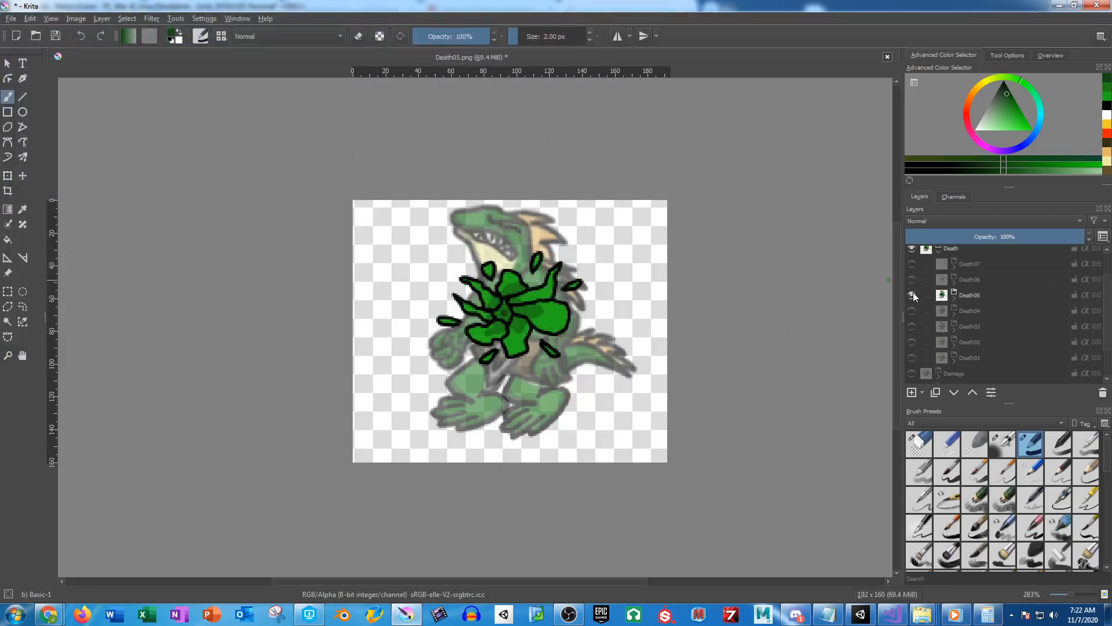
Show only the Death06 frame and save it as Death06.png
left_click(912, 279)
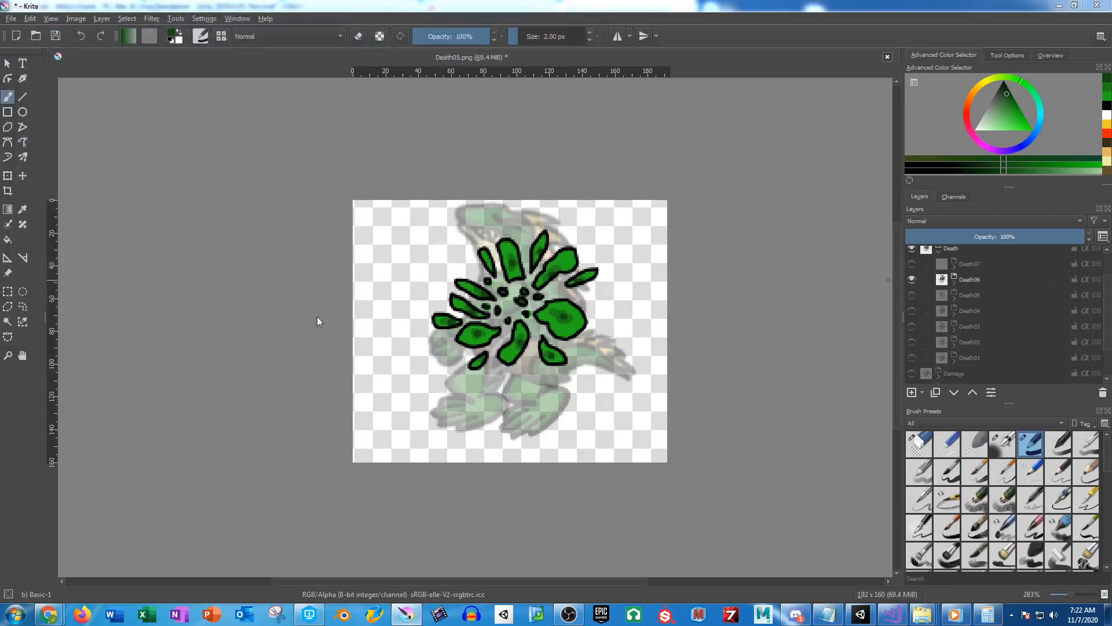
key("ctrl+shift+s")
left_click(102, 286)
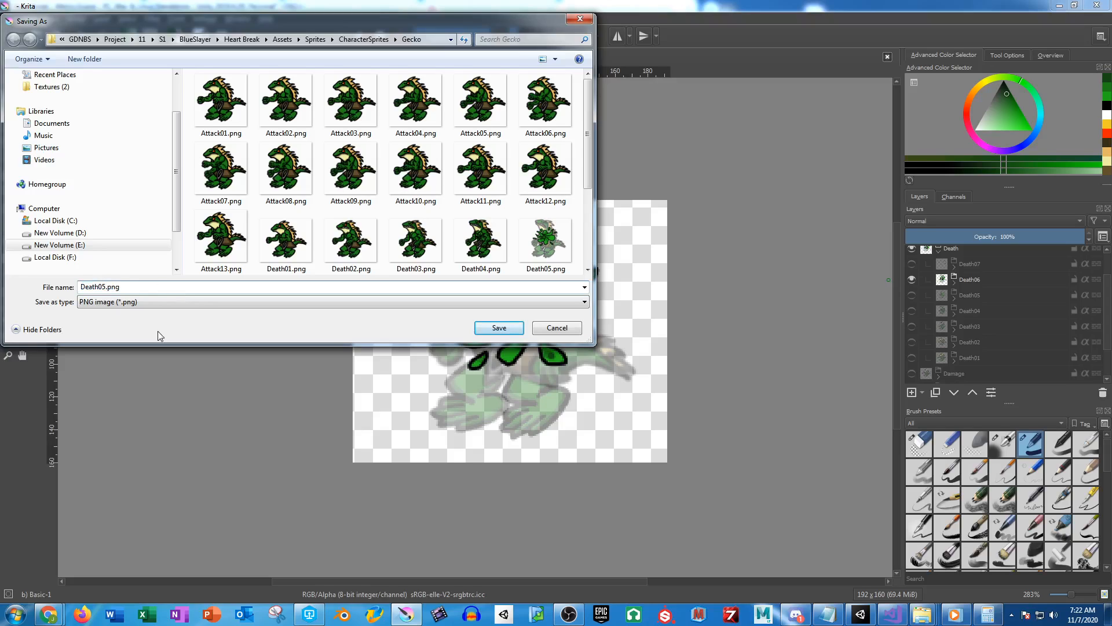
key("BackSpace")
type("6")
key("Return")
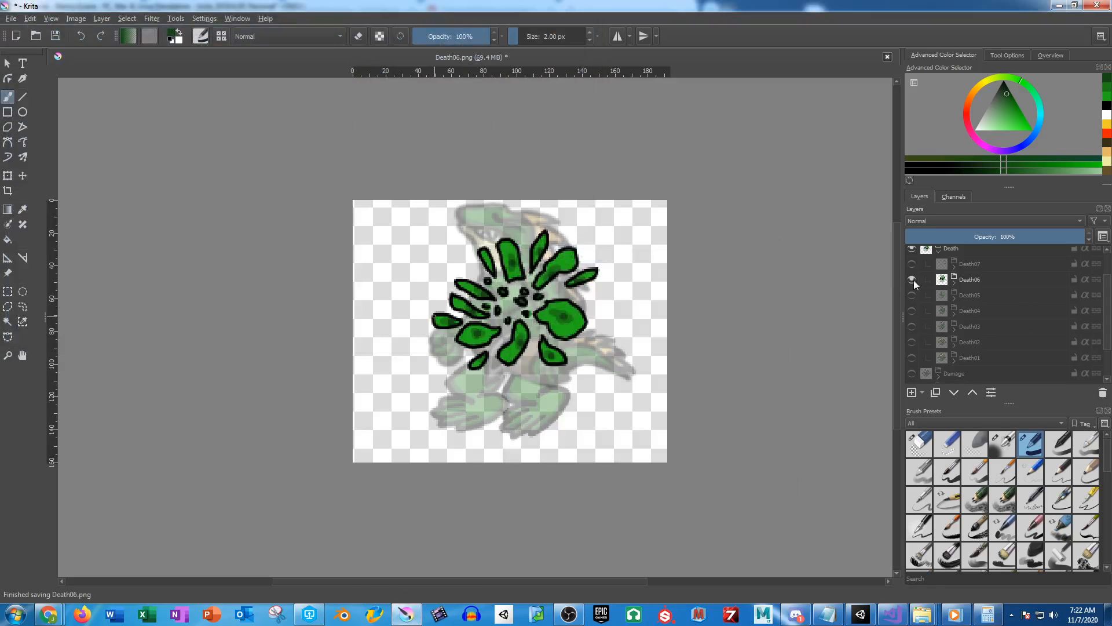
Show only the Death07 frame and save it as Death07.png
left_click(912, 280)
left_click(912, 263)
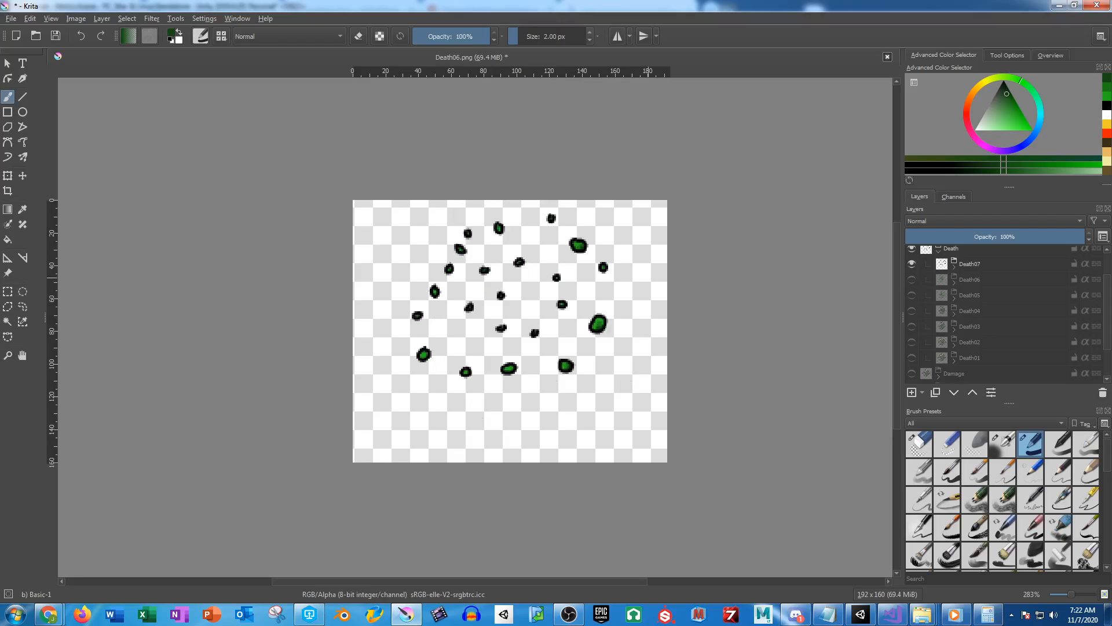
key("ctrl+shift+s")
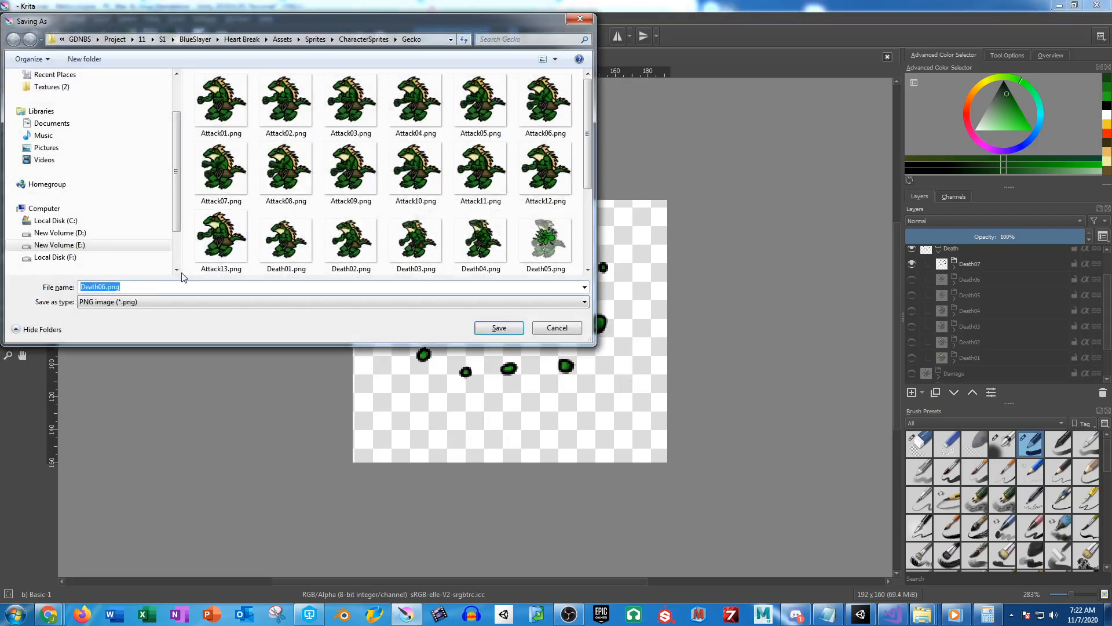
left_click(106, 287)
key("BackSpace")
type("7")
key("Return")
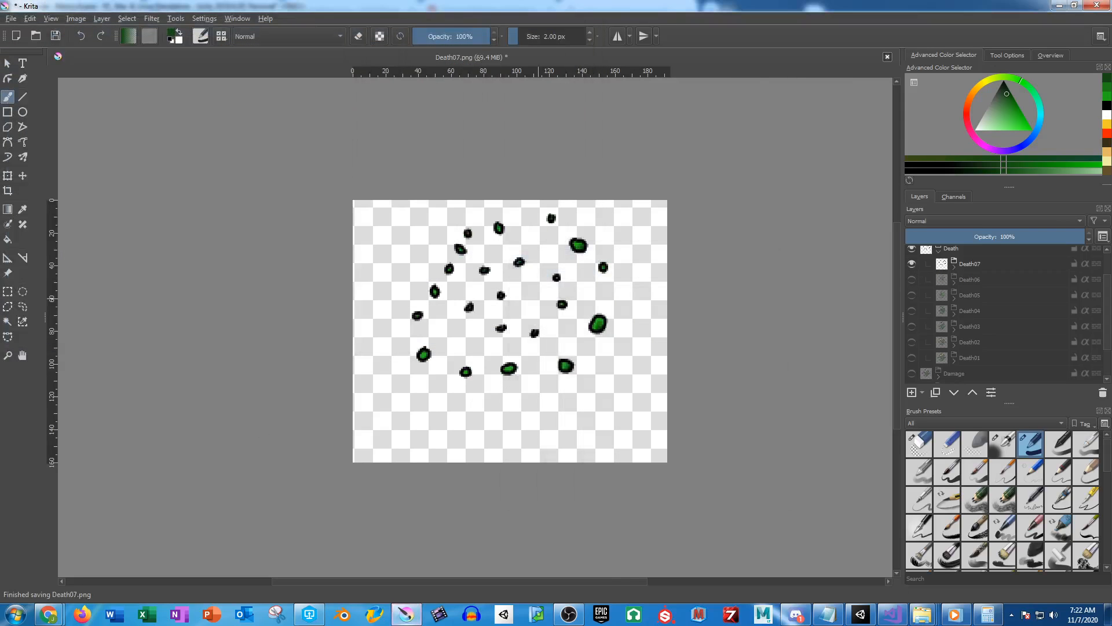
Switch to Unity, open the Gecko sprites folder, and create a new animation clip named Death for the Gecko object
left_click(860, 614)
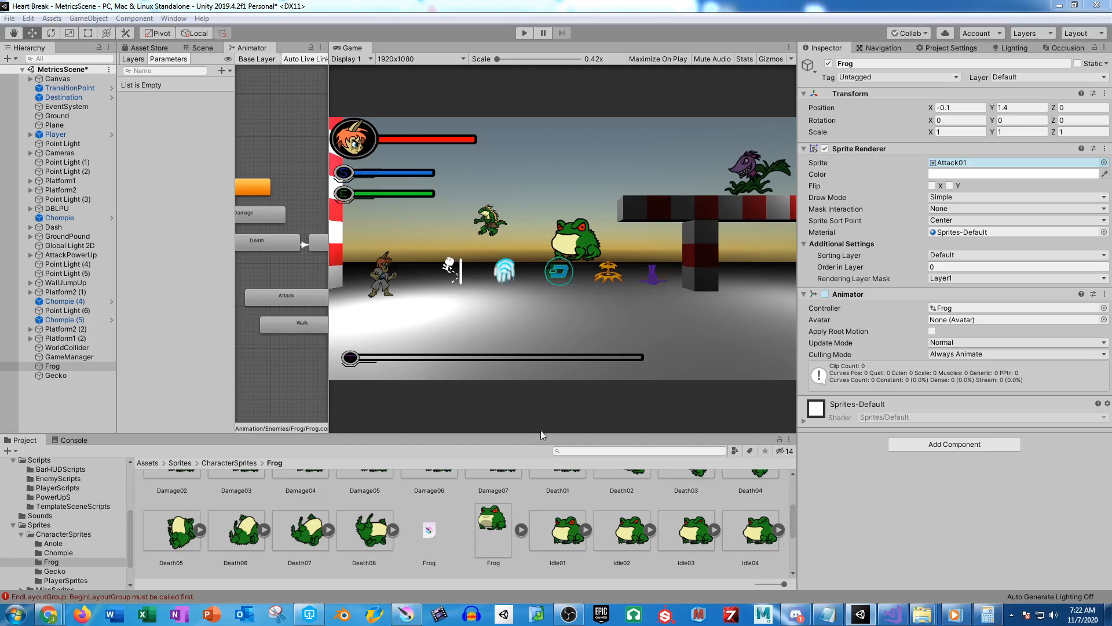
left_click(61, 375)
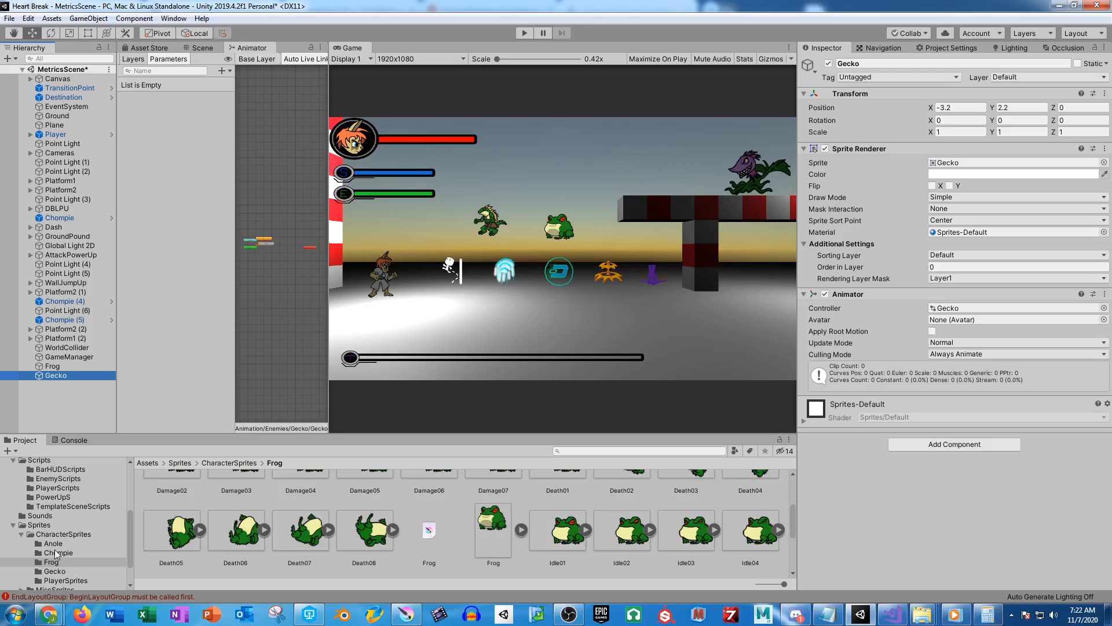
left_click(54, 571)
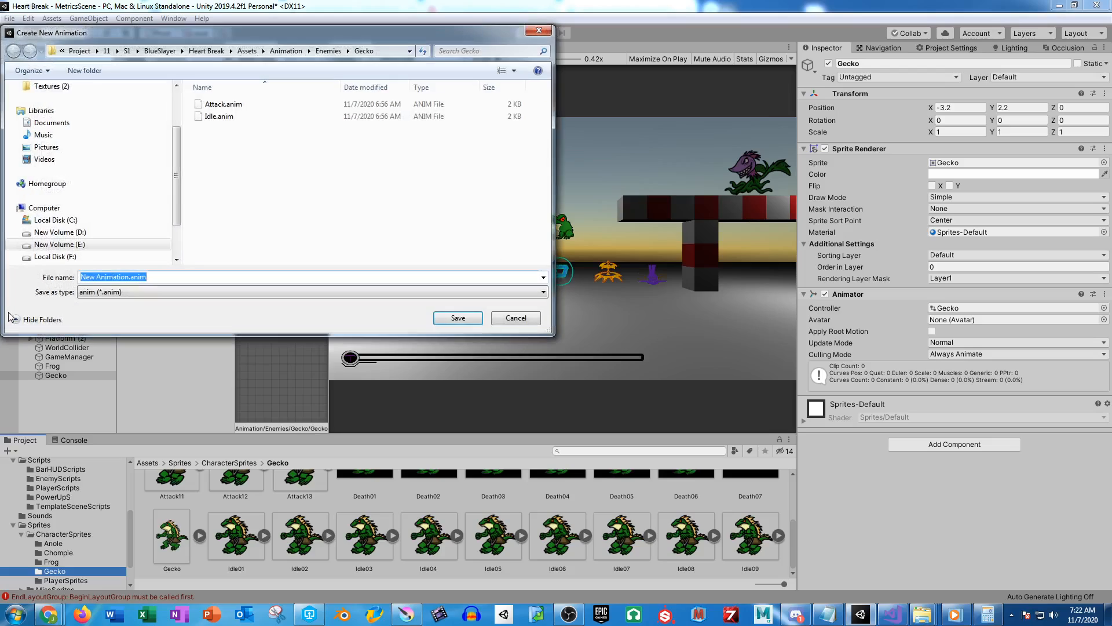
type("Death")
key("Return")
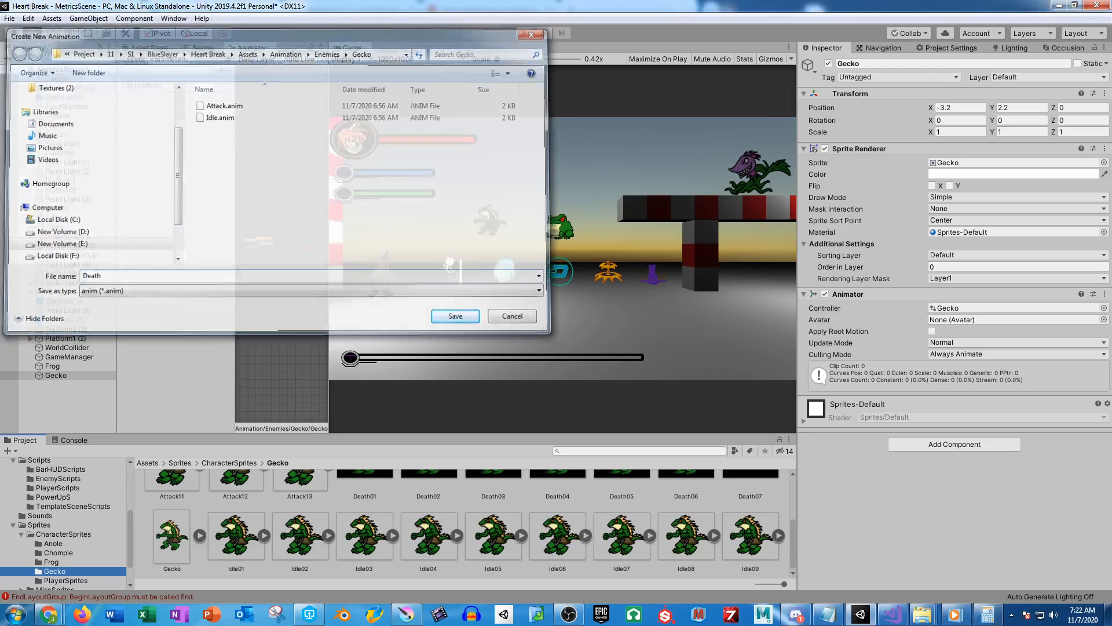
Change the texture type of the Death01 through Death07 images to Sprite (2D and UI) and apply it
scroll(373, 474, "up", 1)
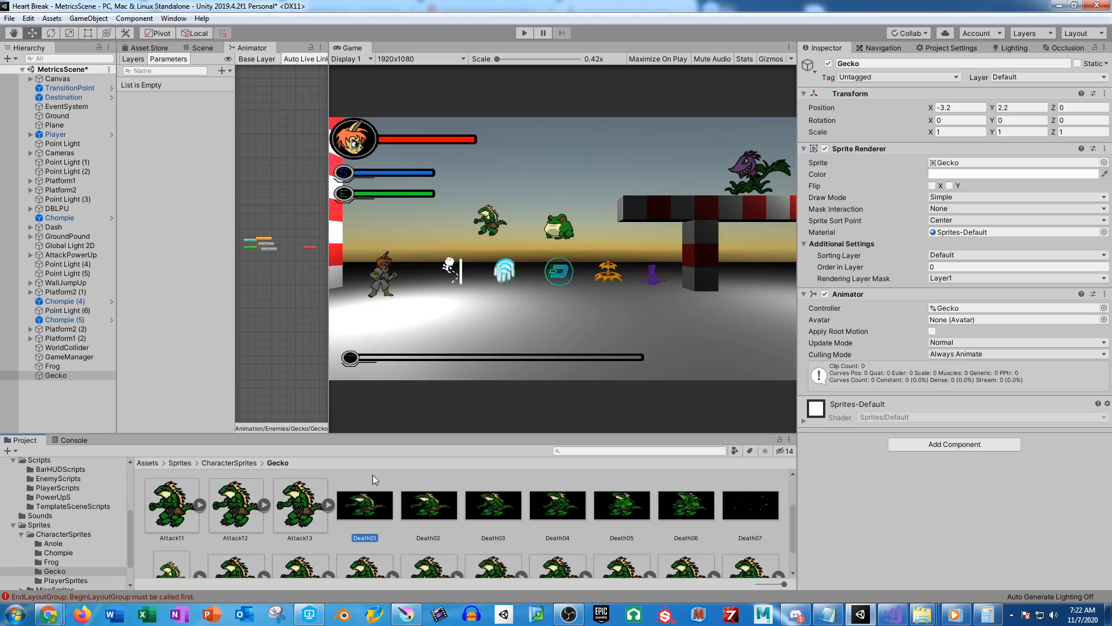
left_click(746, 510)
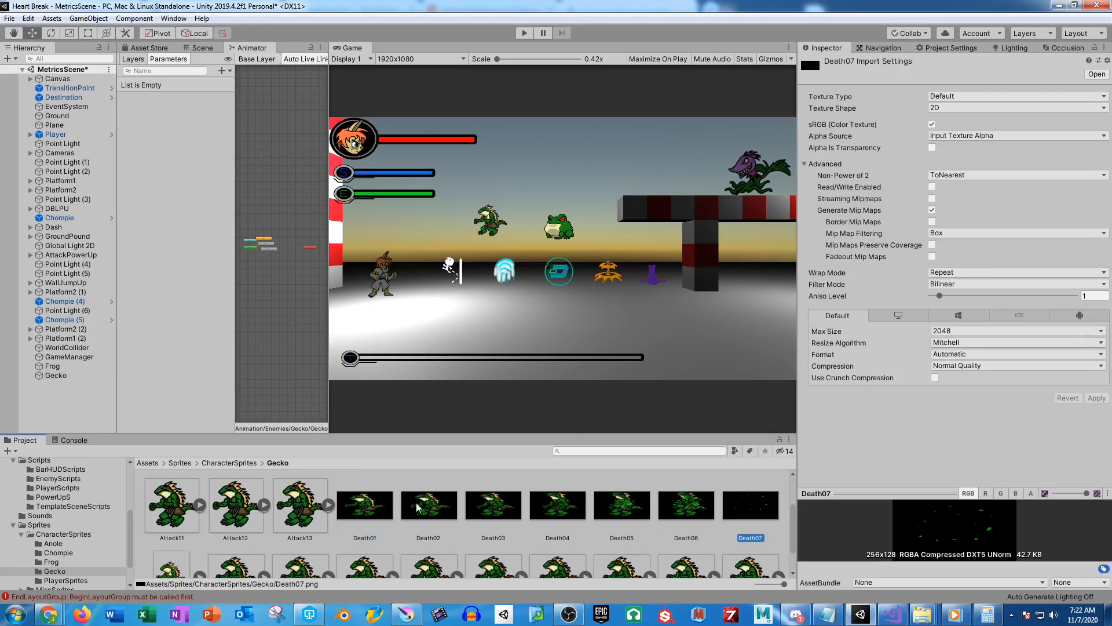
left_click(365, 504, "shift")
left_click(950, 97)
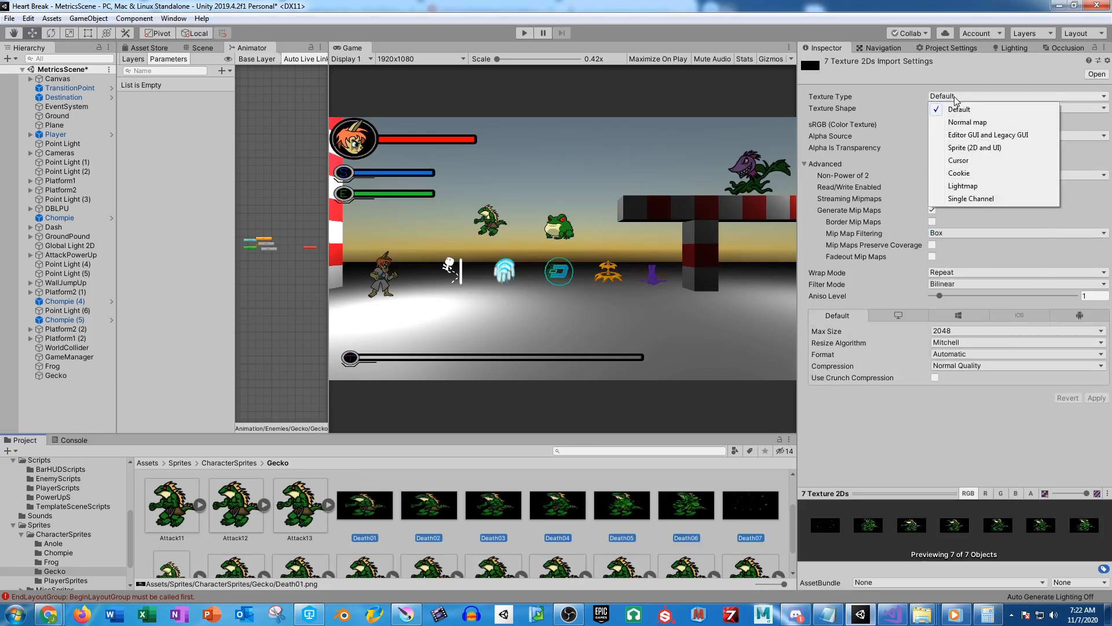
left_click(987, 145)
left_click(1097, 410)
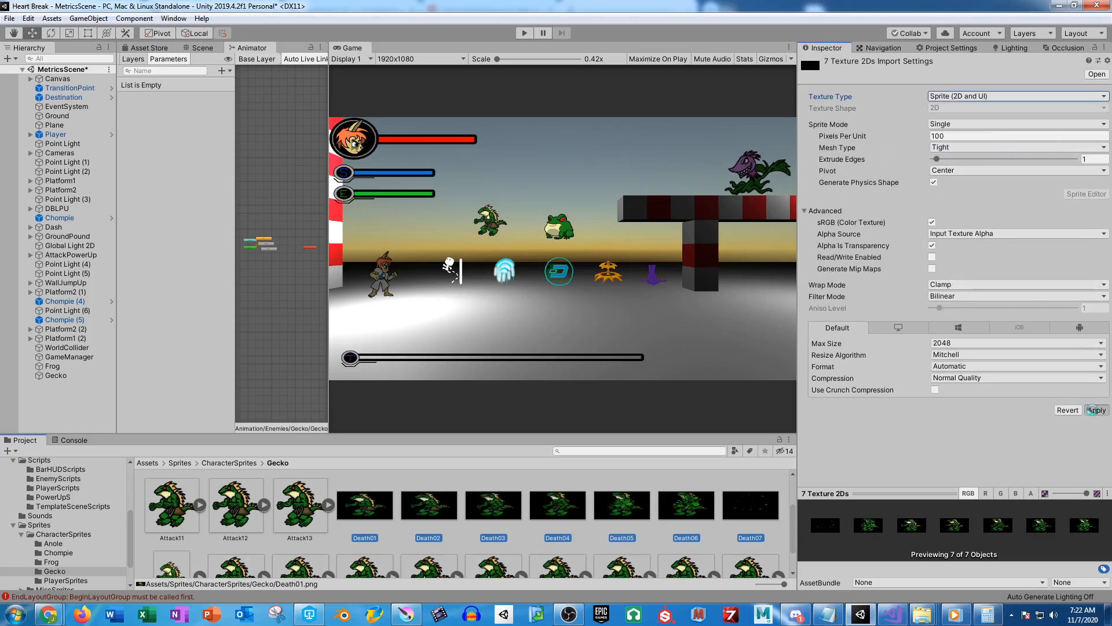
Set the seven Death sprites' Pixels Per Unit to 60 and apply the import settings
left_click(955, 137)
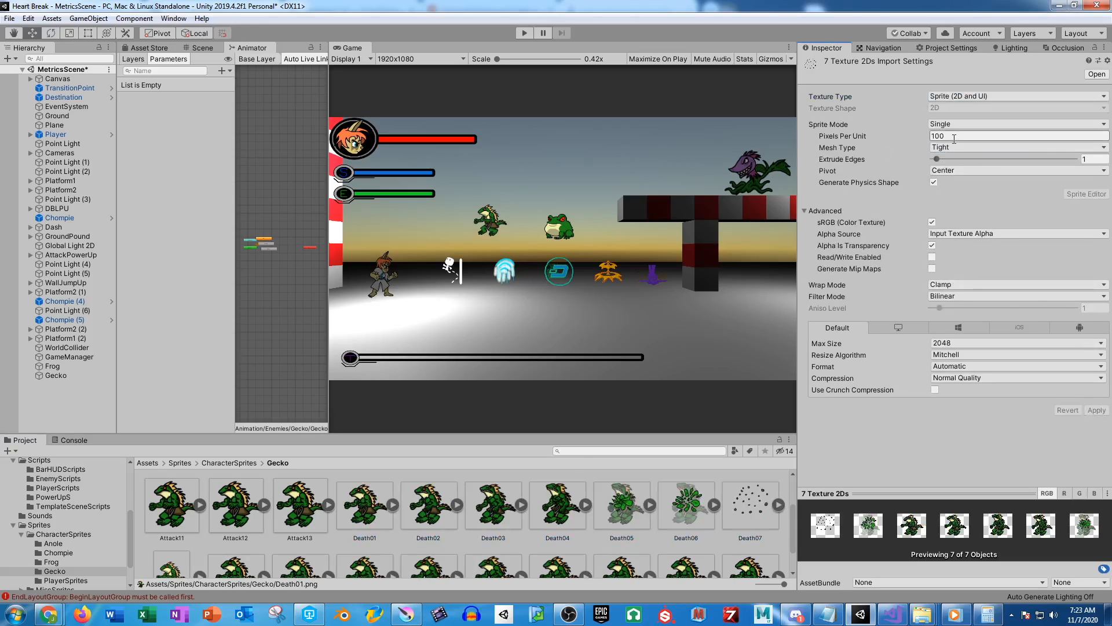
type("60")
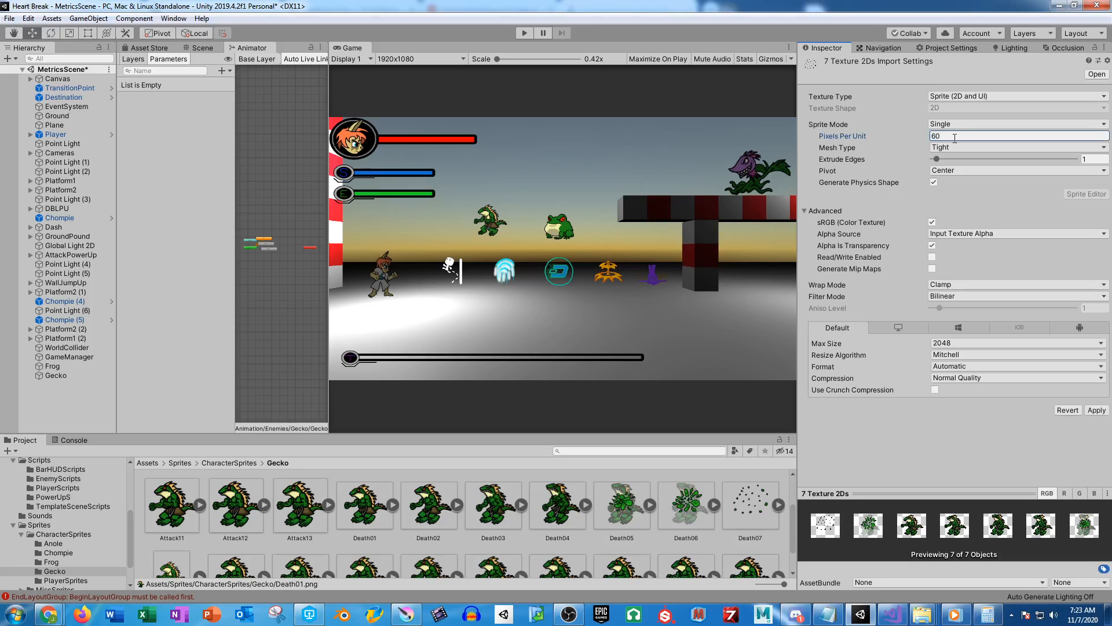
left_click(1097, 410)
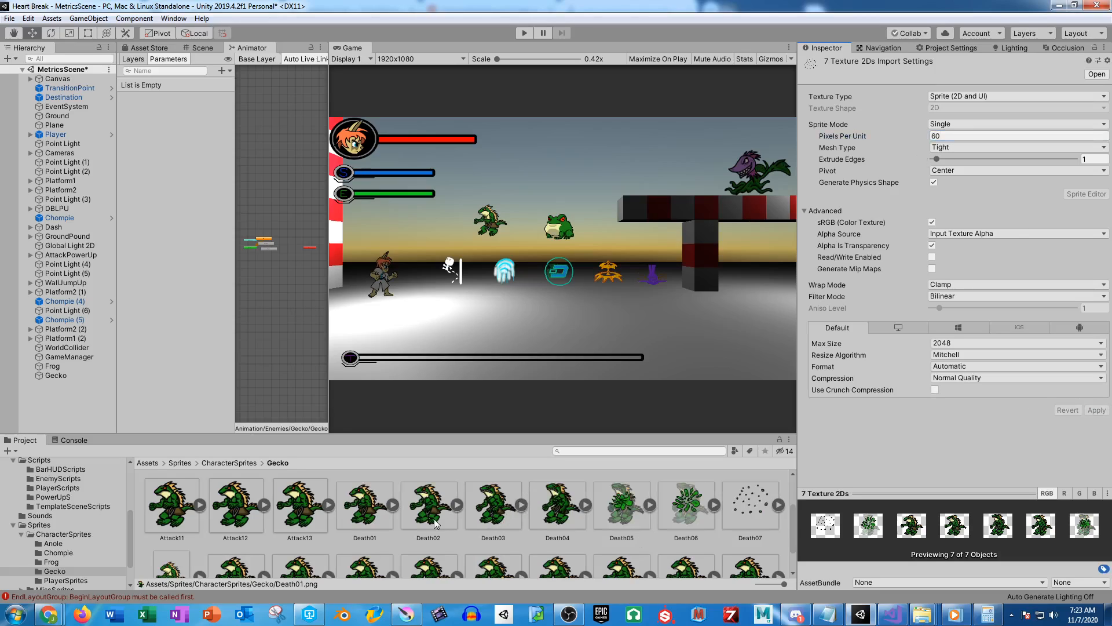
Add the Death01 through Death07 sprites as frames of the Gecko object's Death animation, and select Gecko
left_click_drag(365, 519, 56, 376)
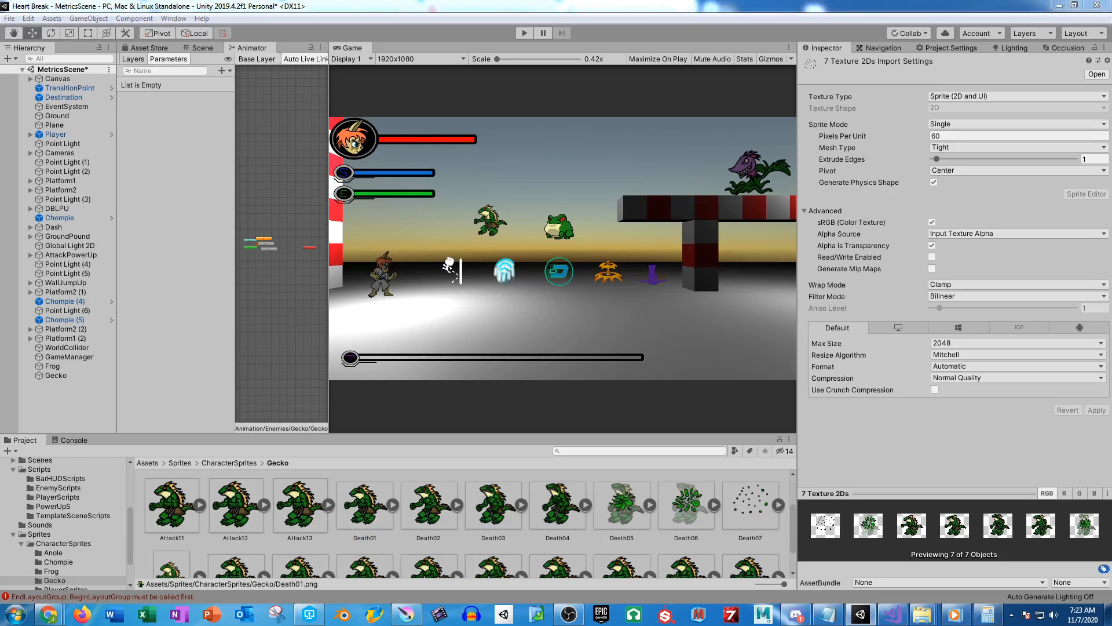
left_click(369, 518)
left_click(748, 508, "shift")
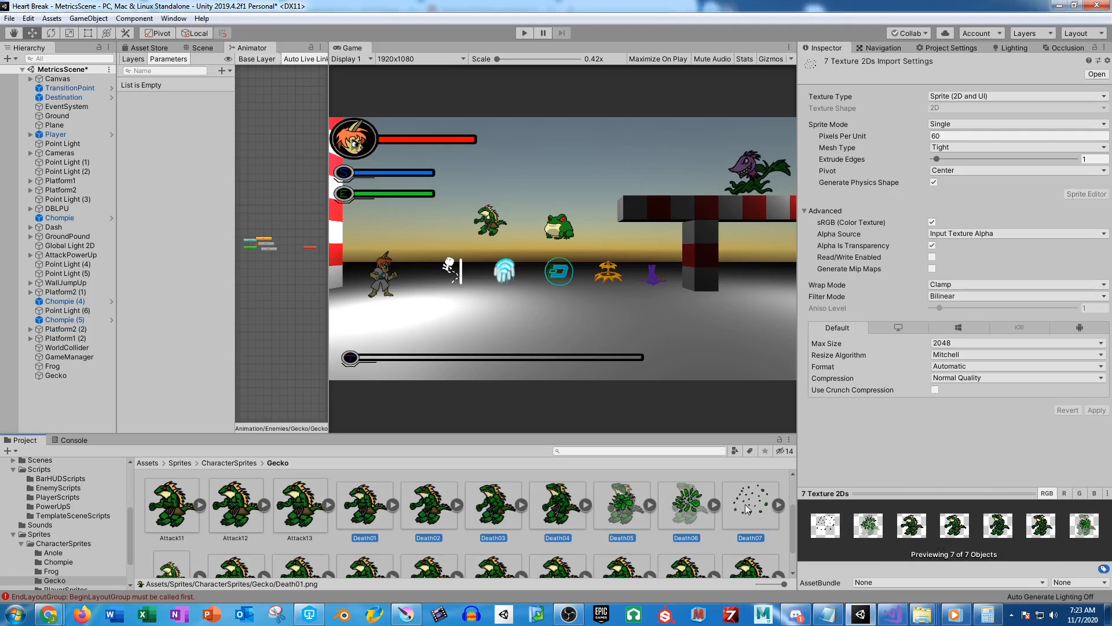
left_click_drag(373, 511, 56, 375)
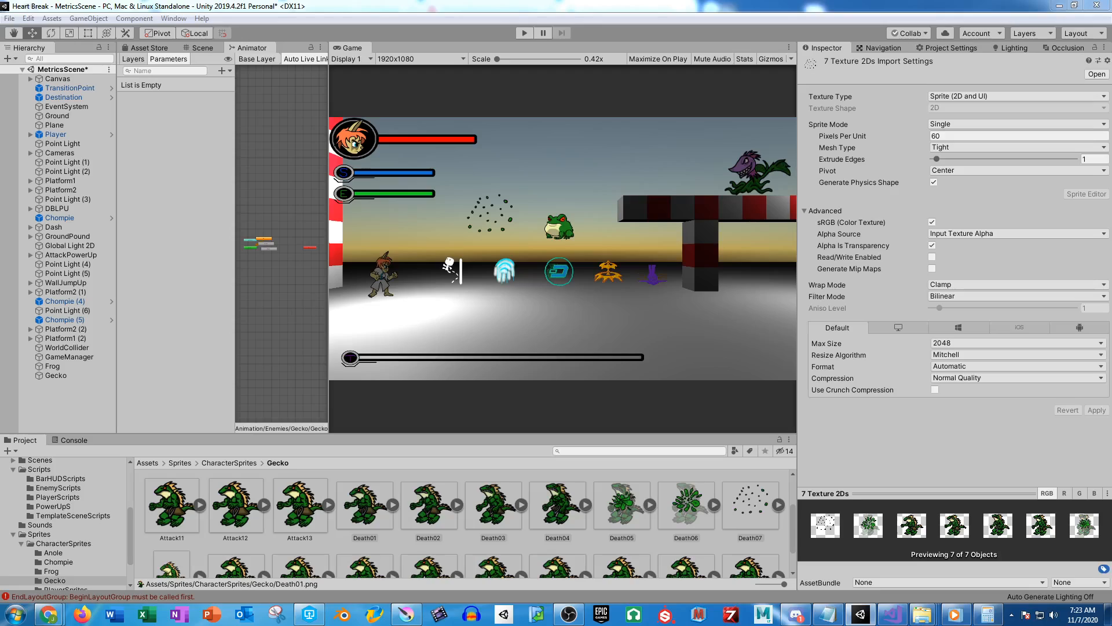
left_click(56, 375)
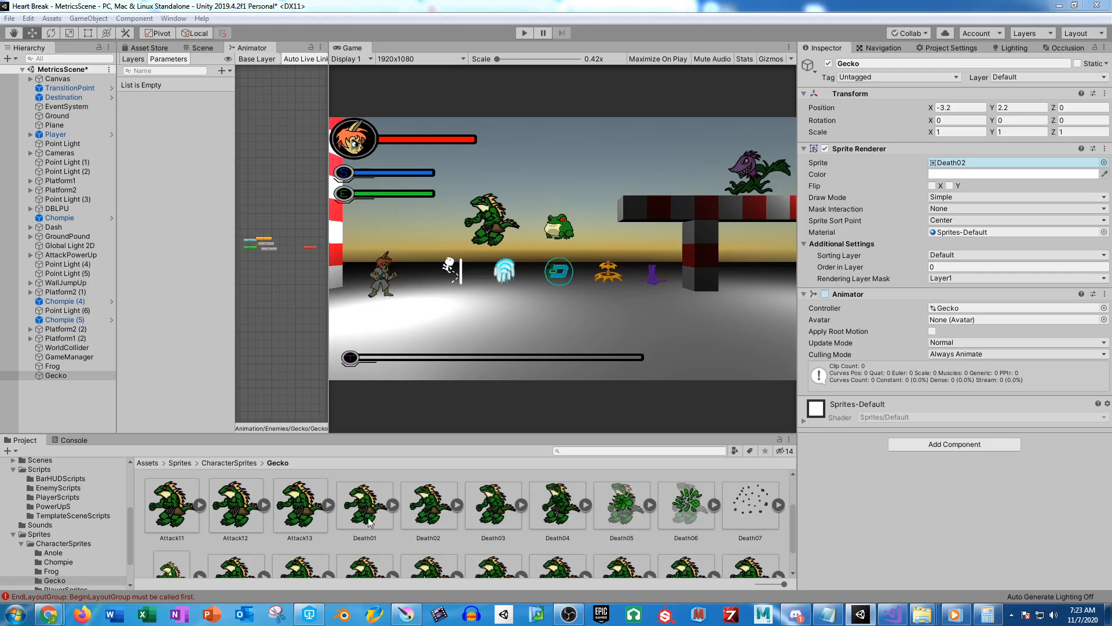
Switch to Krita, collapse the Death group, and select the Walk group in the layer stack
left_click(408, 615)
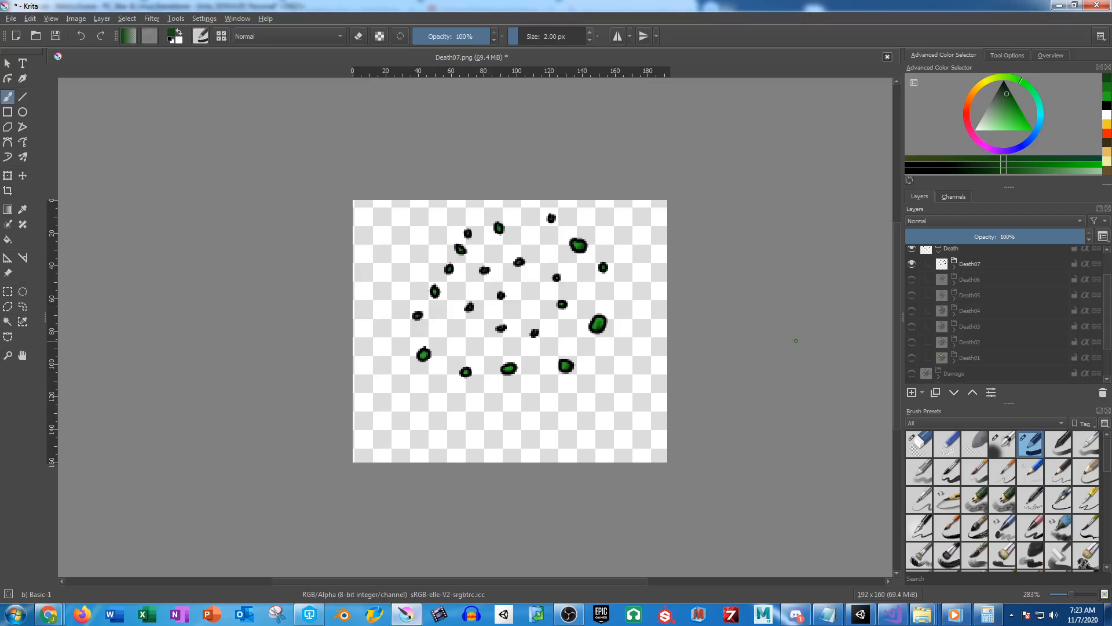
left_click(940, 251)
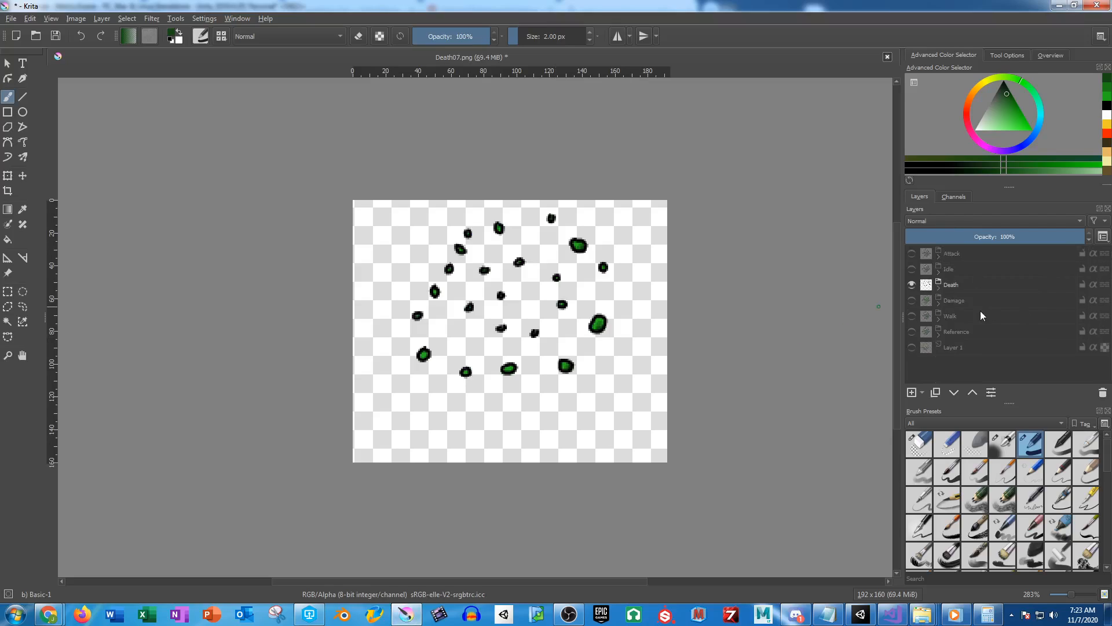
left_click(965, 302)
left_click(961, 315)
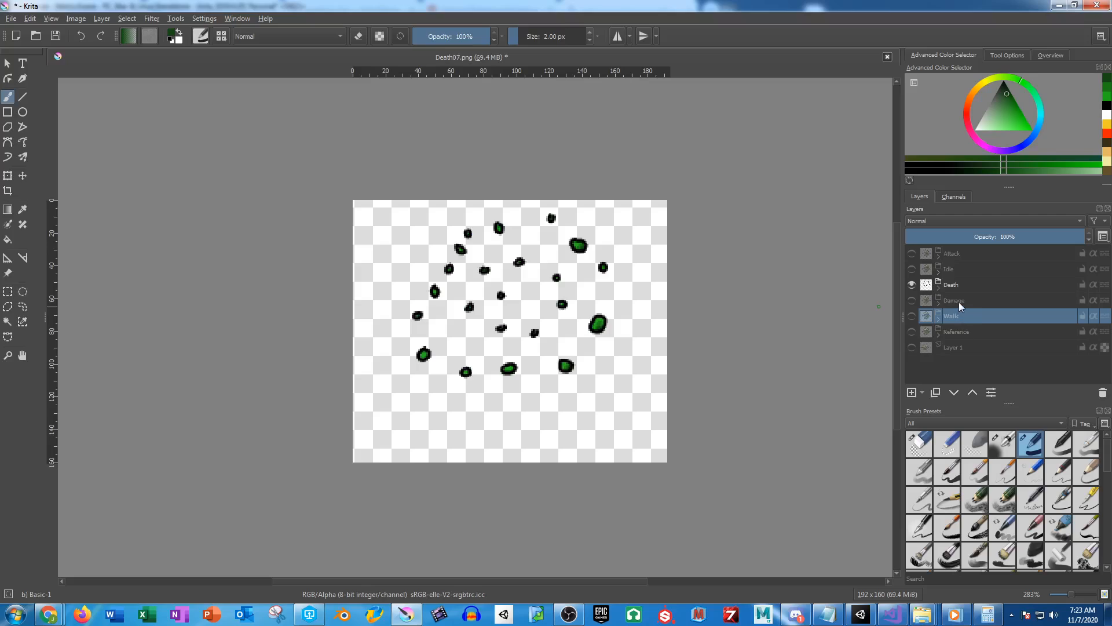
left_click(960, 300)
left_click(957, 319)
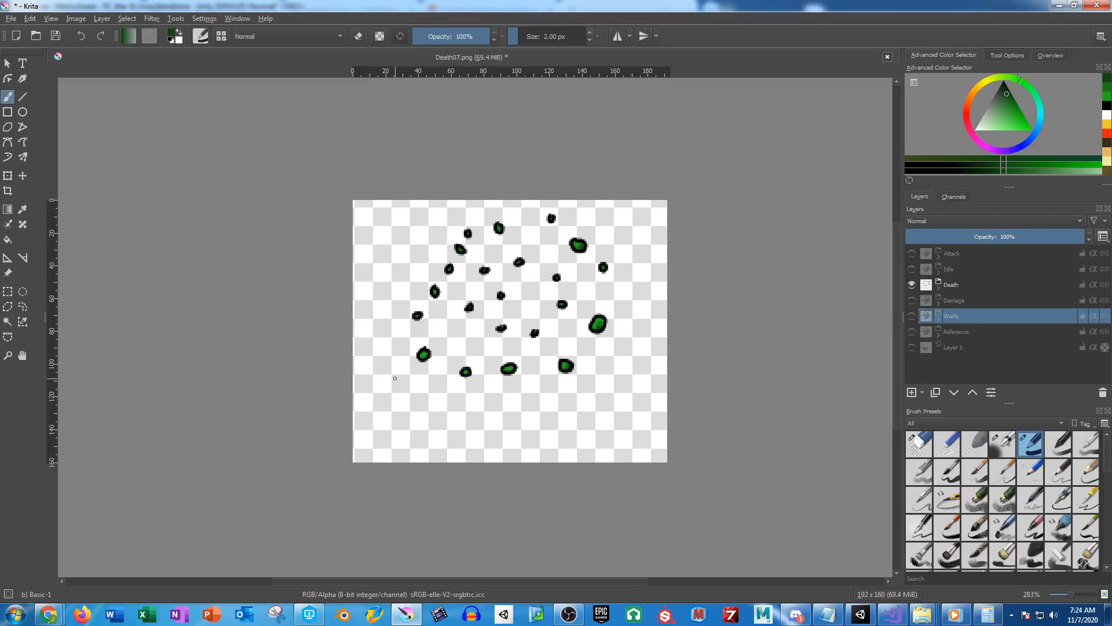